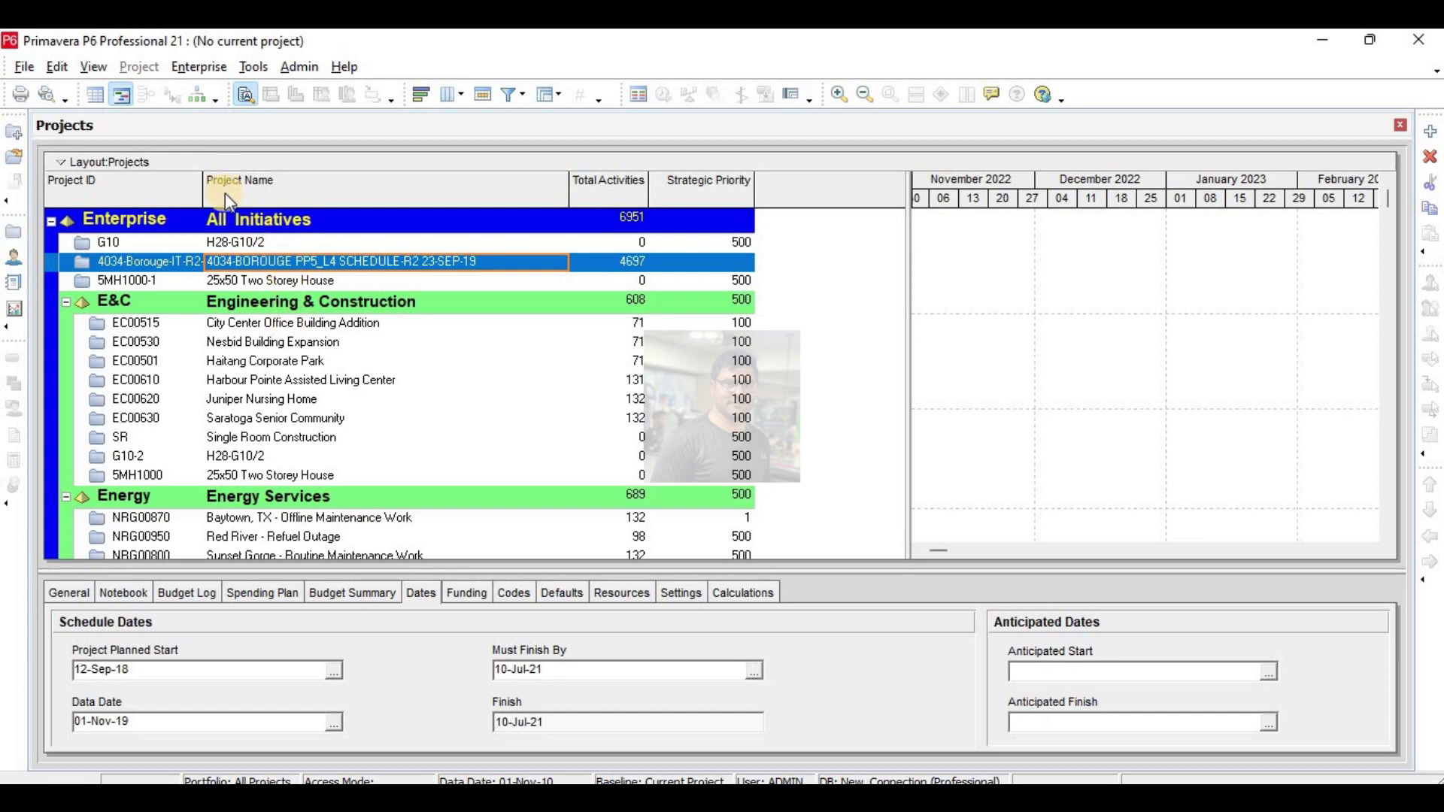
Look at the existing global activity code definitions, and close the activity code windows.
{"action": "left_click", "coordinate": [210, 72]}
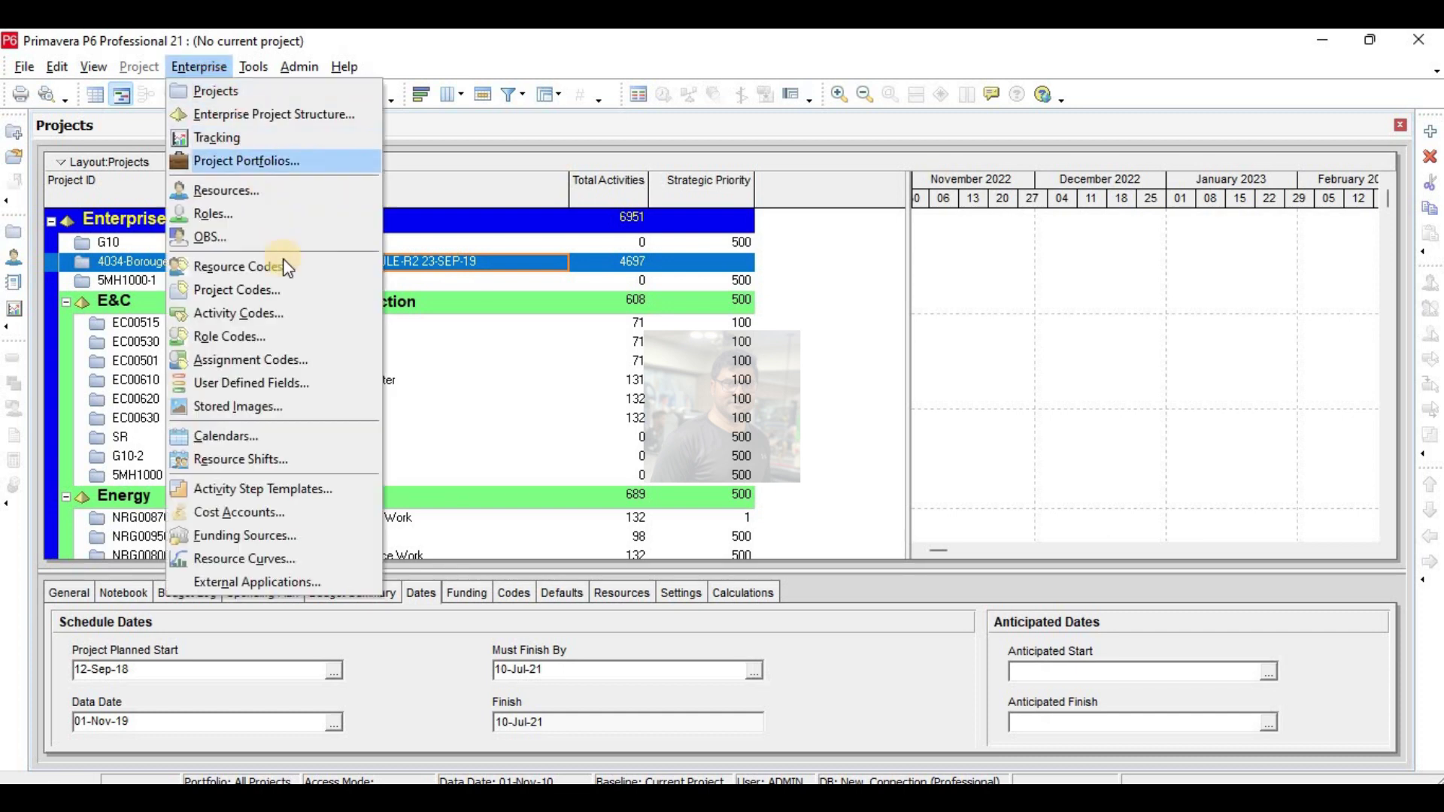
{"action": "left_click", "coordinate": [268, 314]}
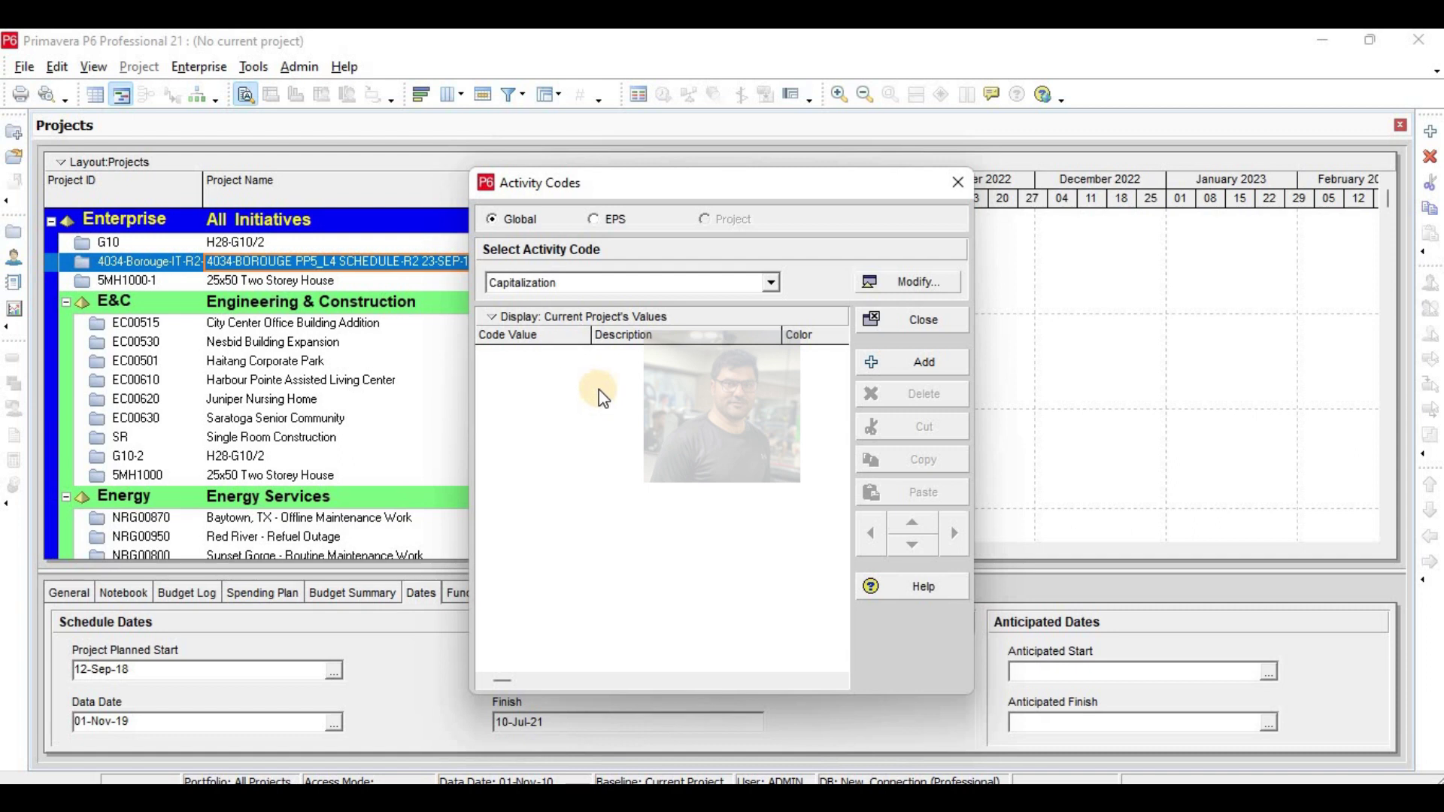
{"action": "left_click", "coordinate": [912, 293]}
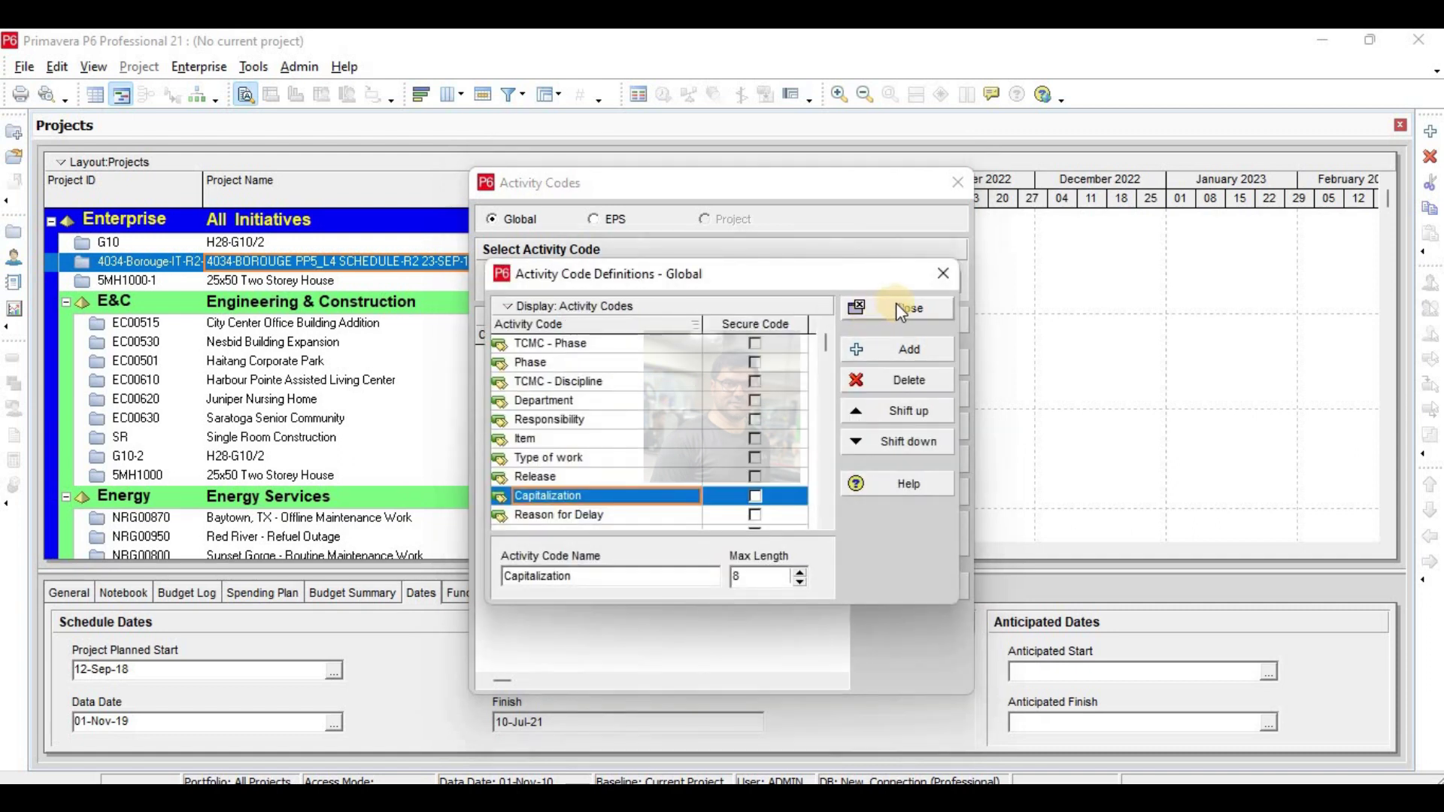
{"action": "left_click", "coordinate": [942, 278]}
{"action": "left_click", "coordinate": [958, 183]}
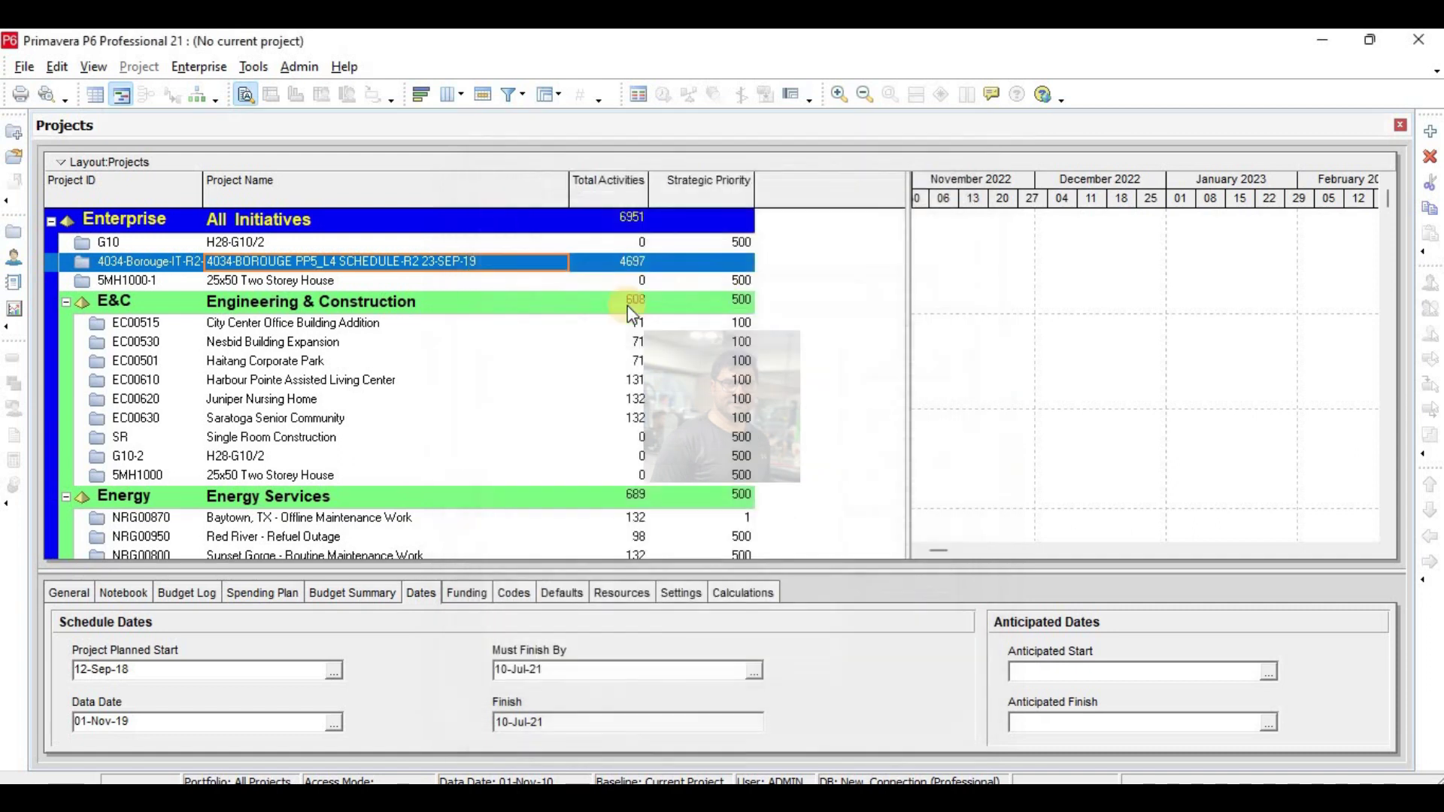
Open the 5MH1000 project, 25x50 Two Storey House, from the Engineering & Construction group.
{"action": "left_click", "coordinate": [269, 478]}
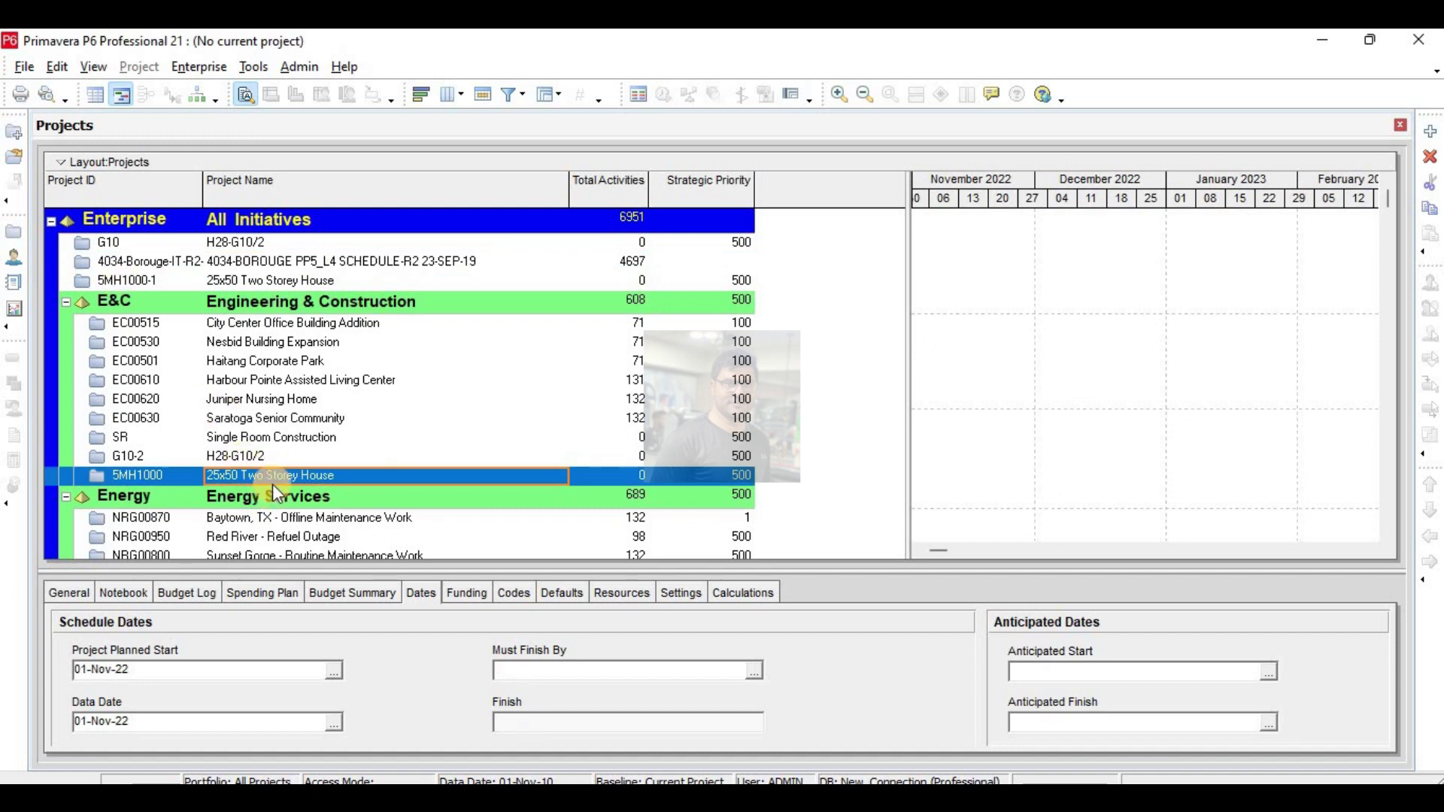
{"action": "right_click", "coordinate": [279, 480]}
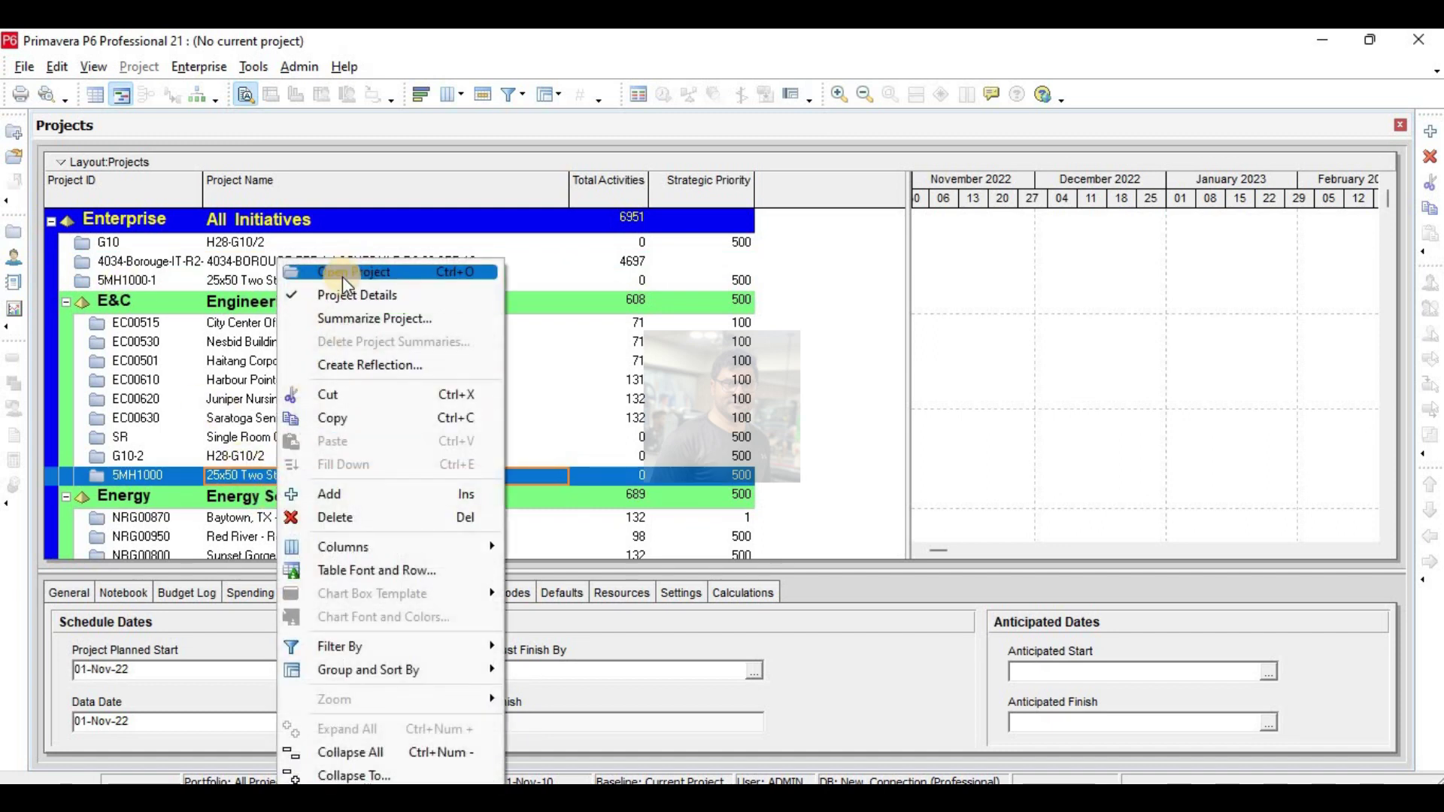
{"action": "left_click", "coordinate": [342, 273]}
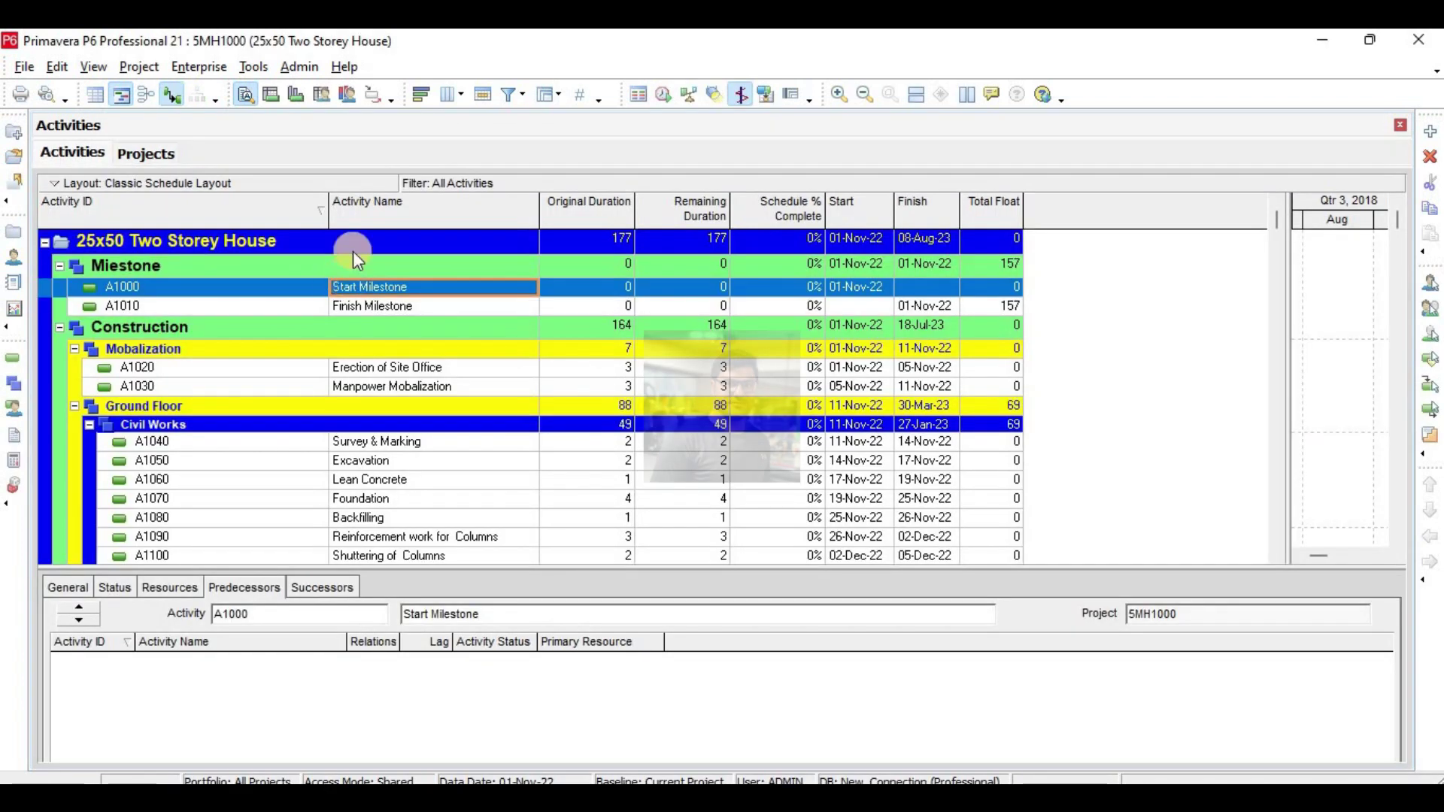
Bring up the project-level activity code definitions for the open project.
{"action": "left_click", "coordinate": [199, 66]}
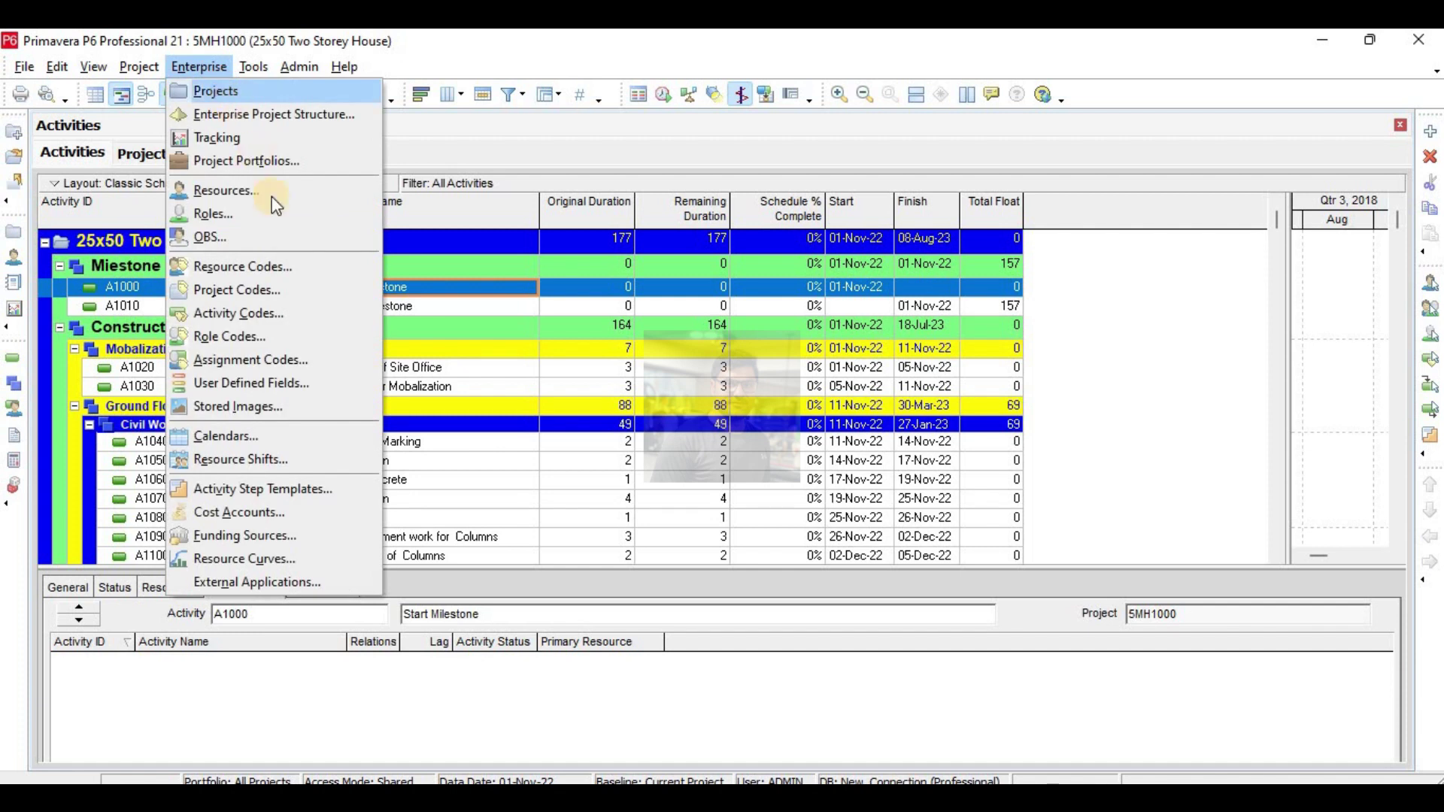
{"action": "left_click", "coordinate": [244, 319]}
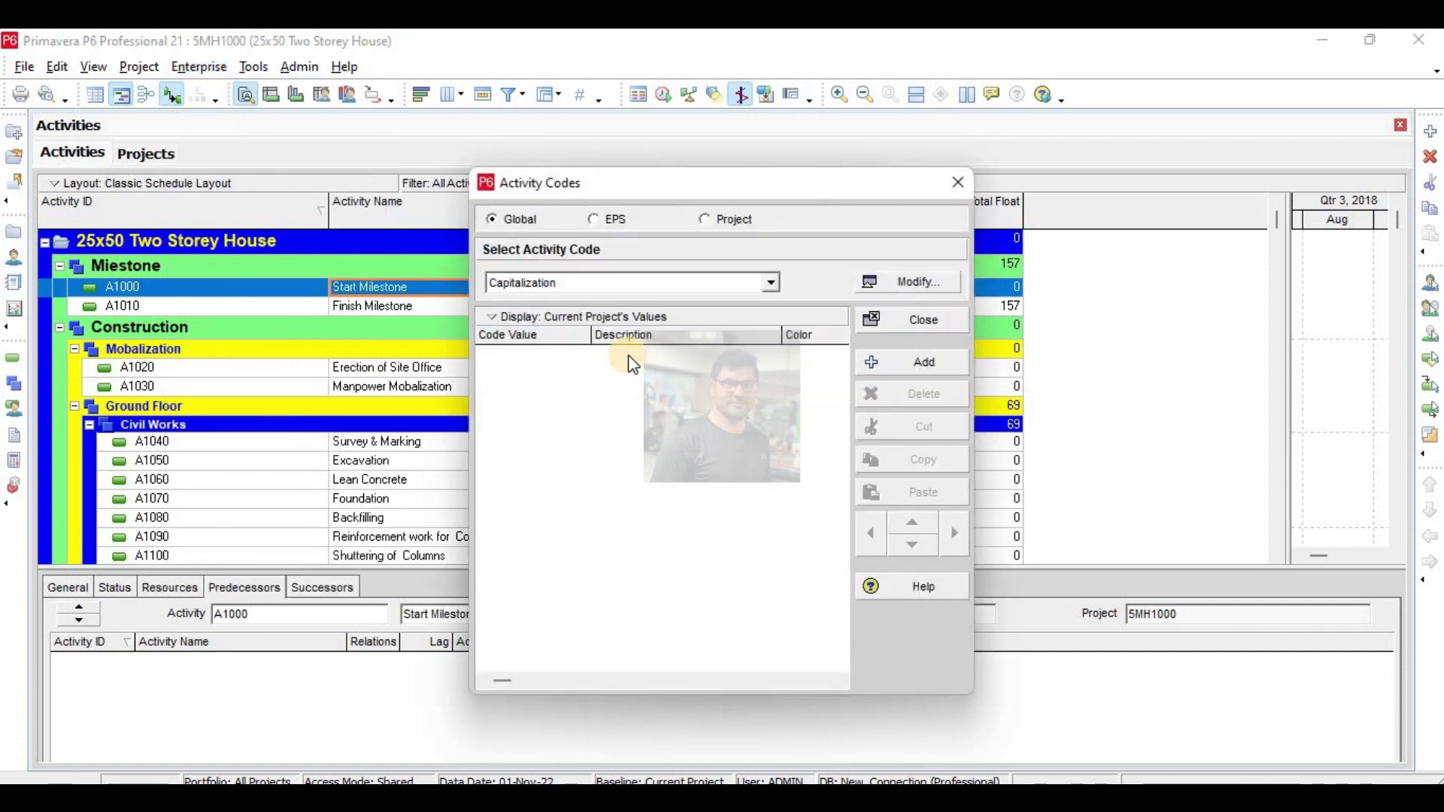
{"action": "left_click", "coordinate": [706, 218]}
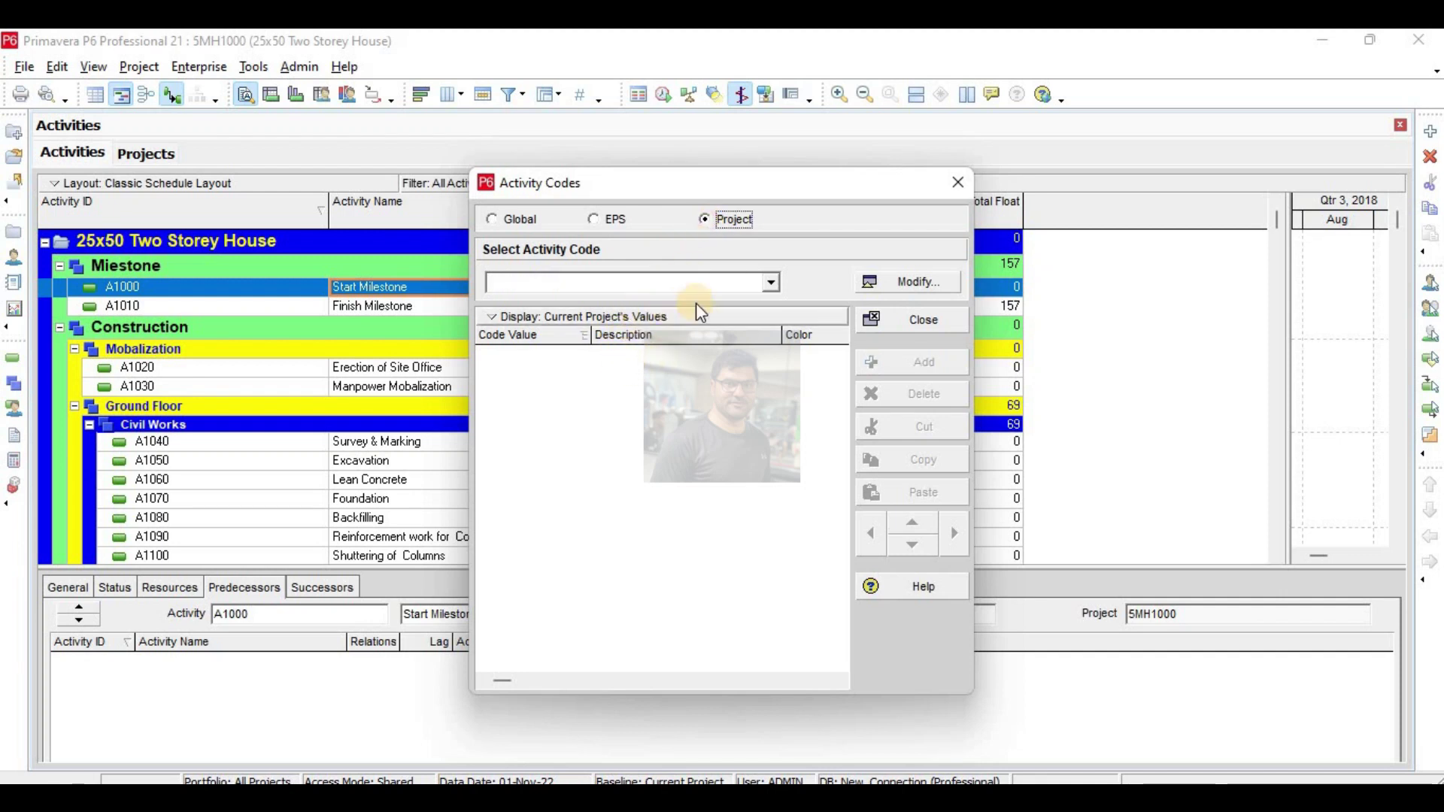
{"action": "left_click", "coordinate": [912, 282]}
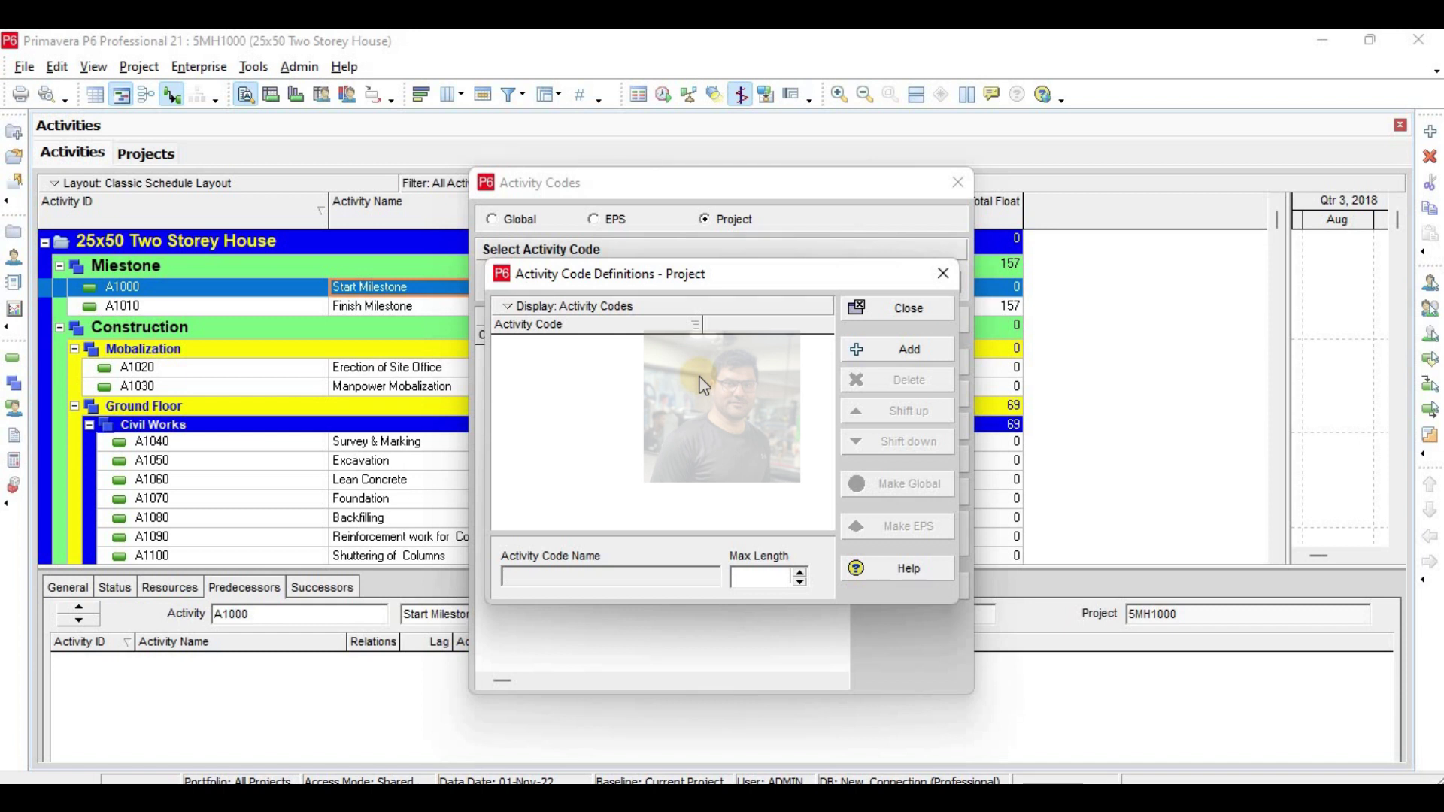
Add a project activity code named Field and close the code definitions.
{"action": "left_click", "coordinate": [860, 352]}
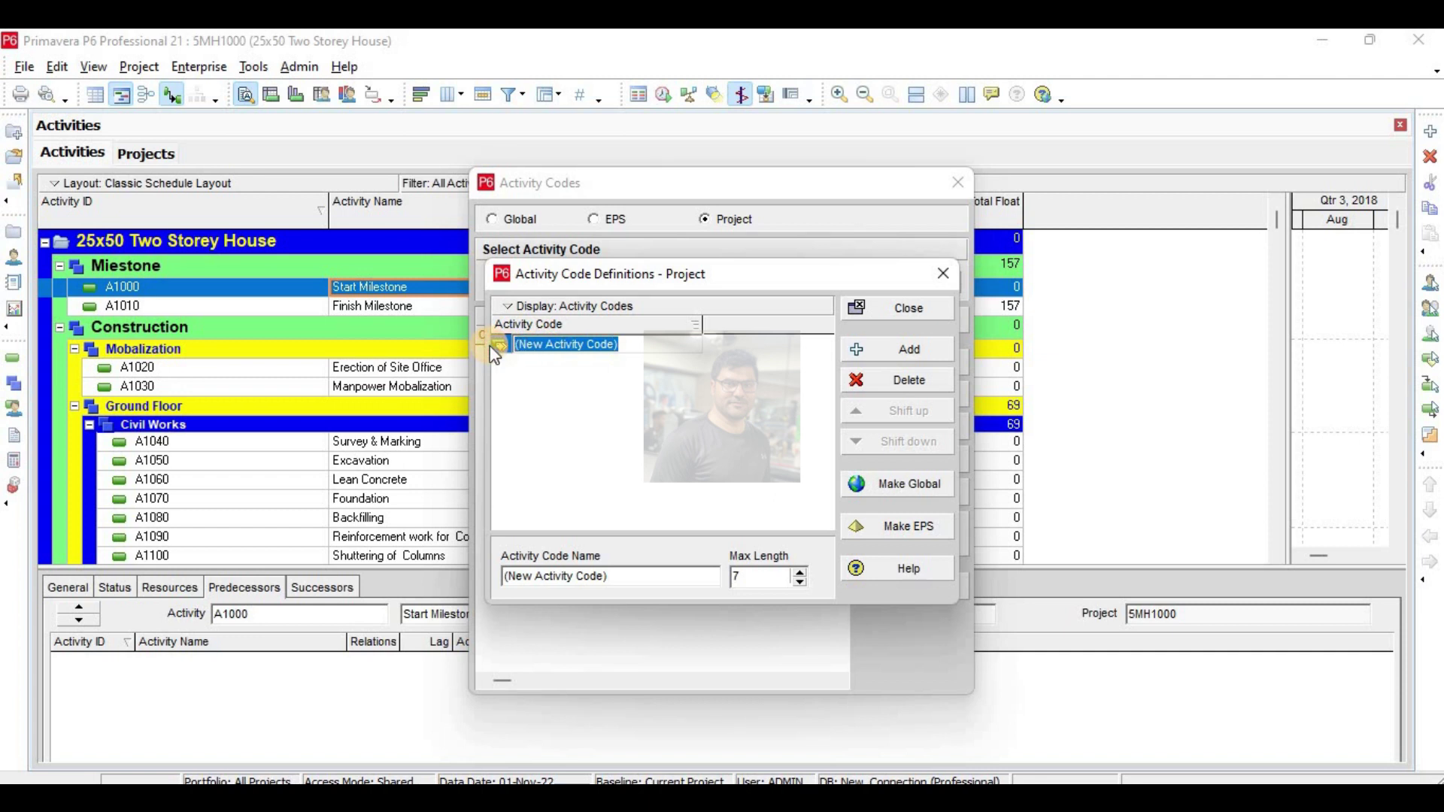
{"action": "type", "text": "File"}
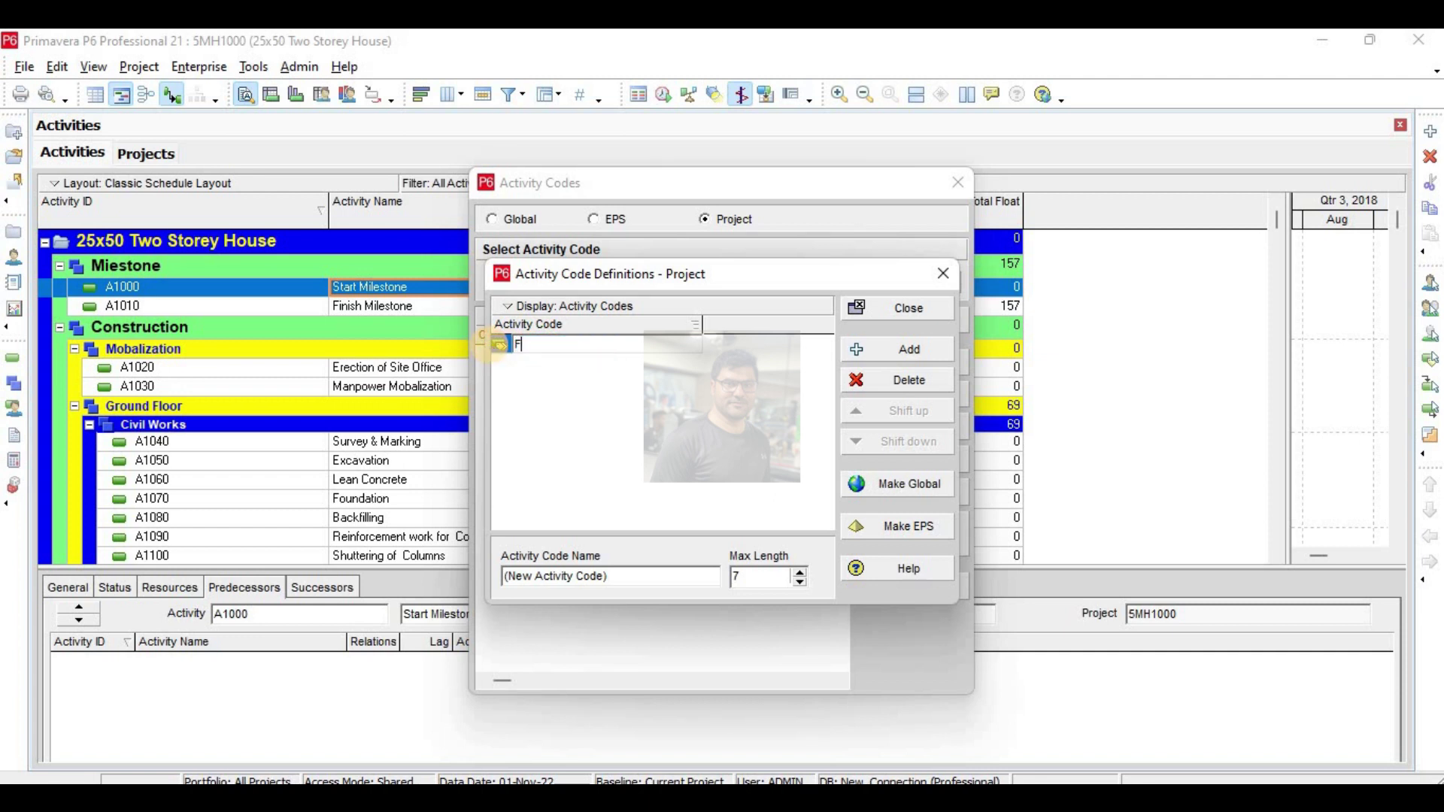
{"action": "key", "text": "BackSpace"}
{"action": "key", "text": "BackSpace"}
{"action": "key", "text": "BackSpace"}
{"action": "type", "text": "ield"}
{"action": "key", "text": "Return"}
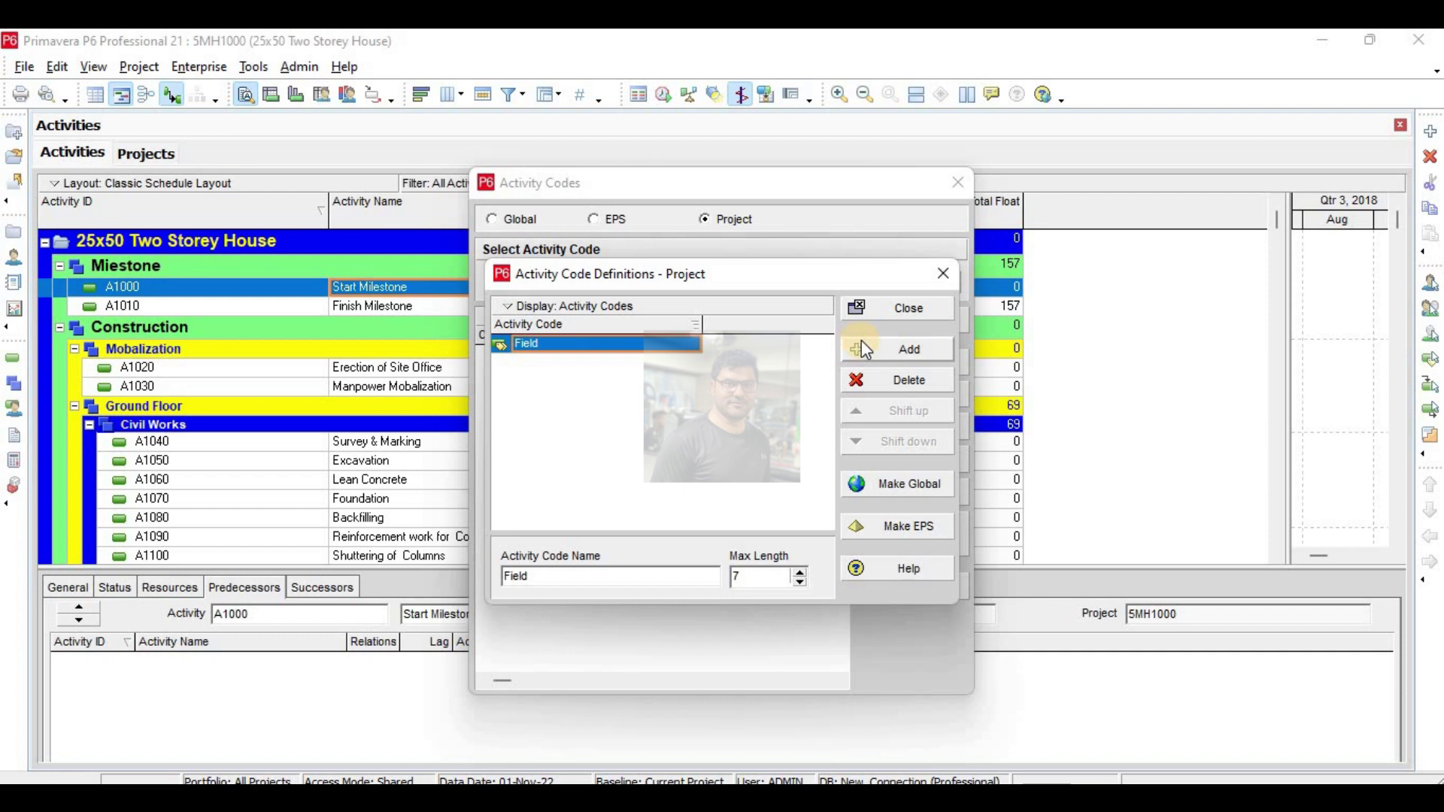
{"action": "left_click", "coordinate": [891, 313]}
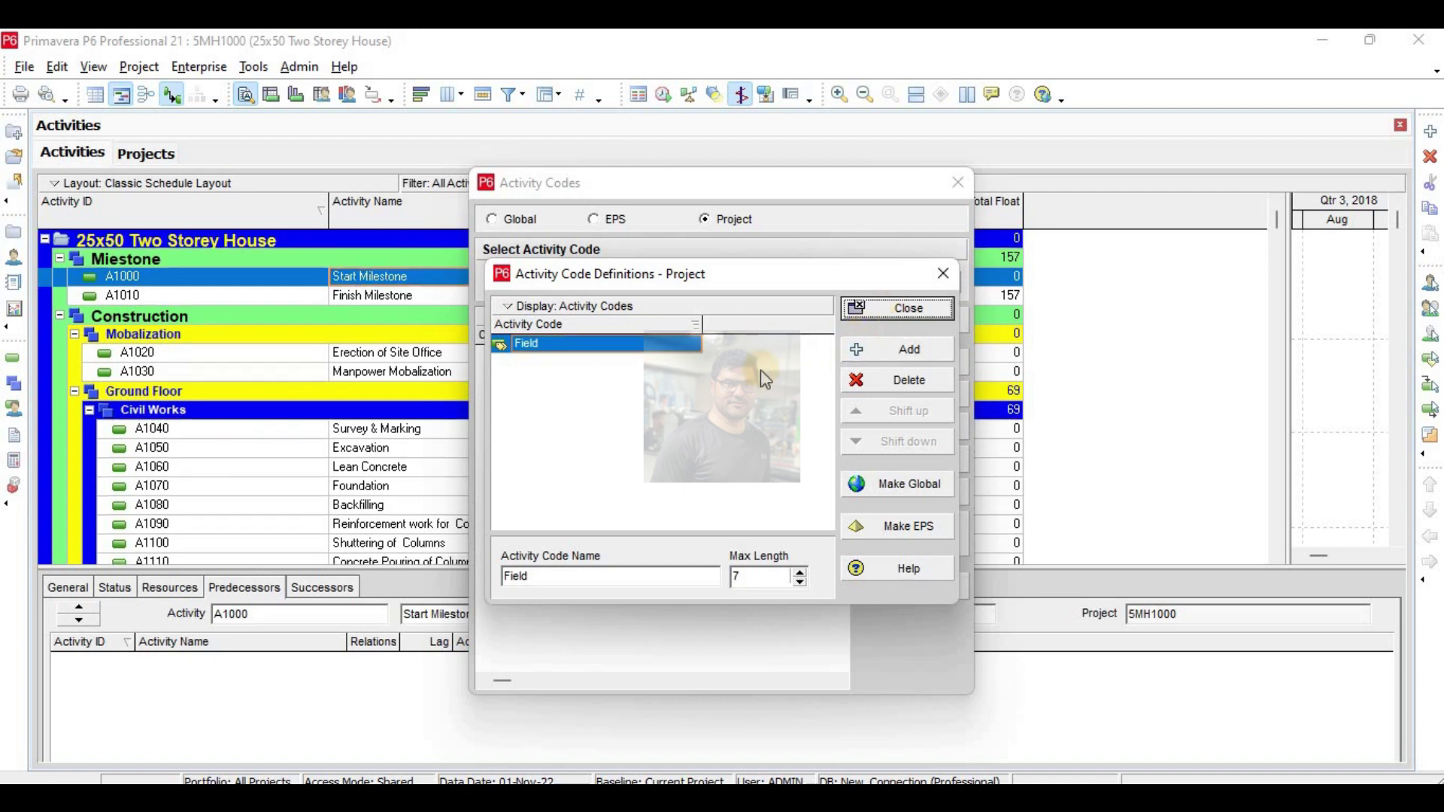
Add the code value Civil with the description Civil Work to the Field activity code.
{"action": "left_click", "coordinate": [583, 286]}
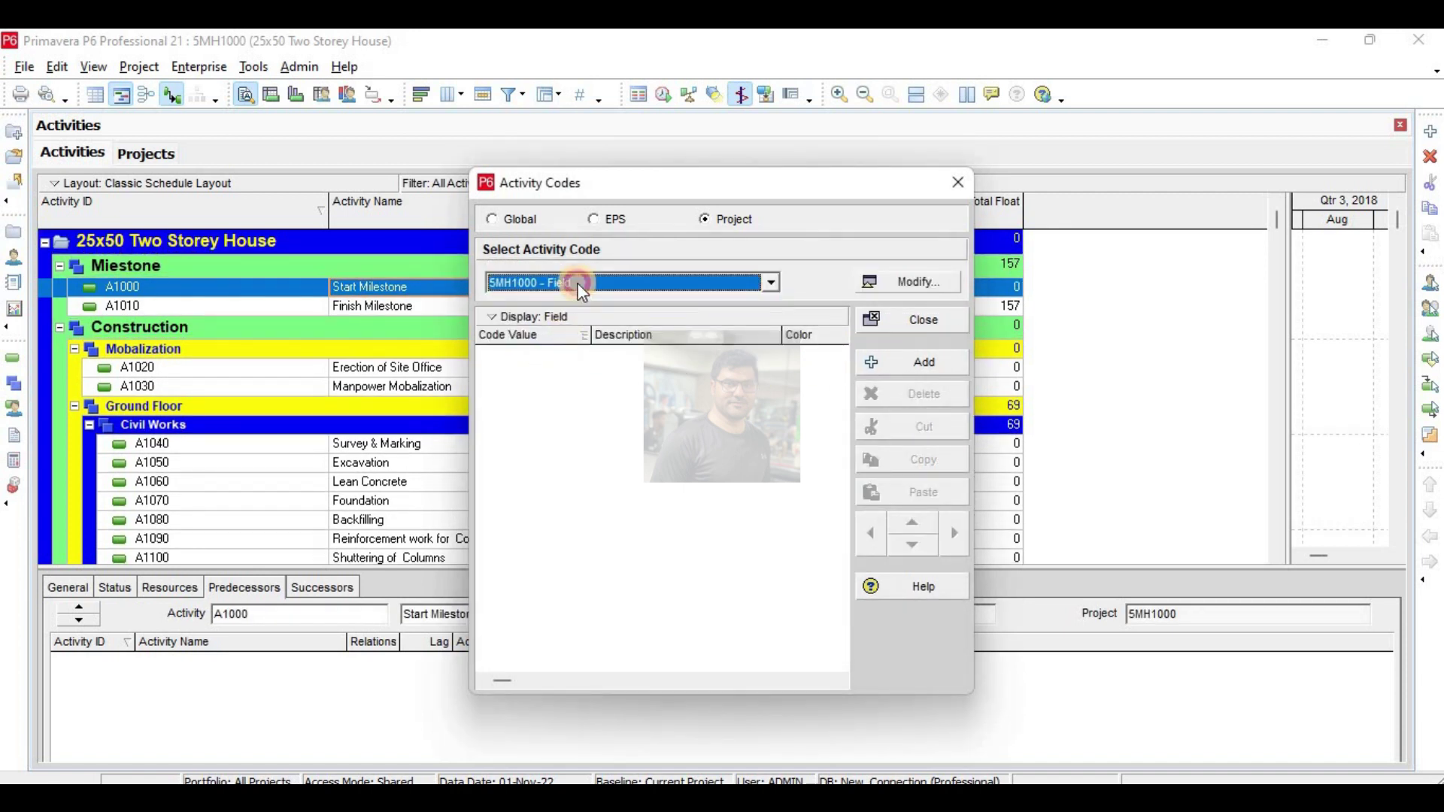
{"action": "left_click", "coordinate": [903, 355]}
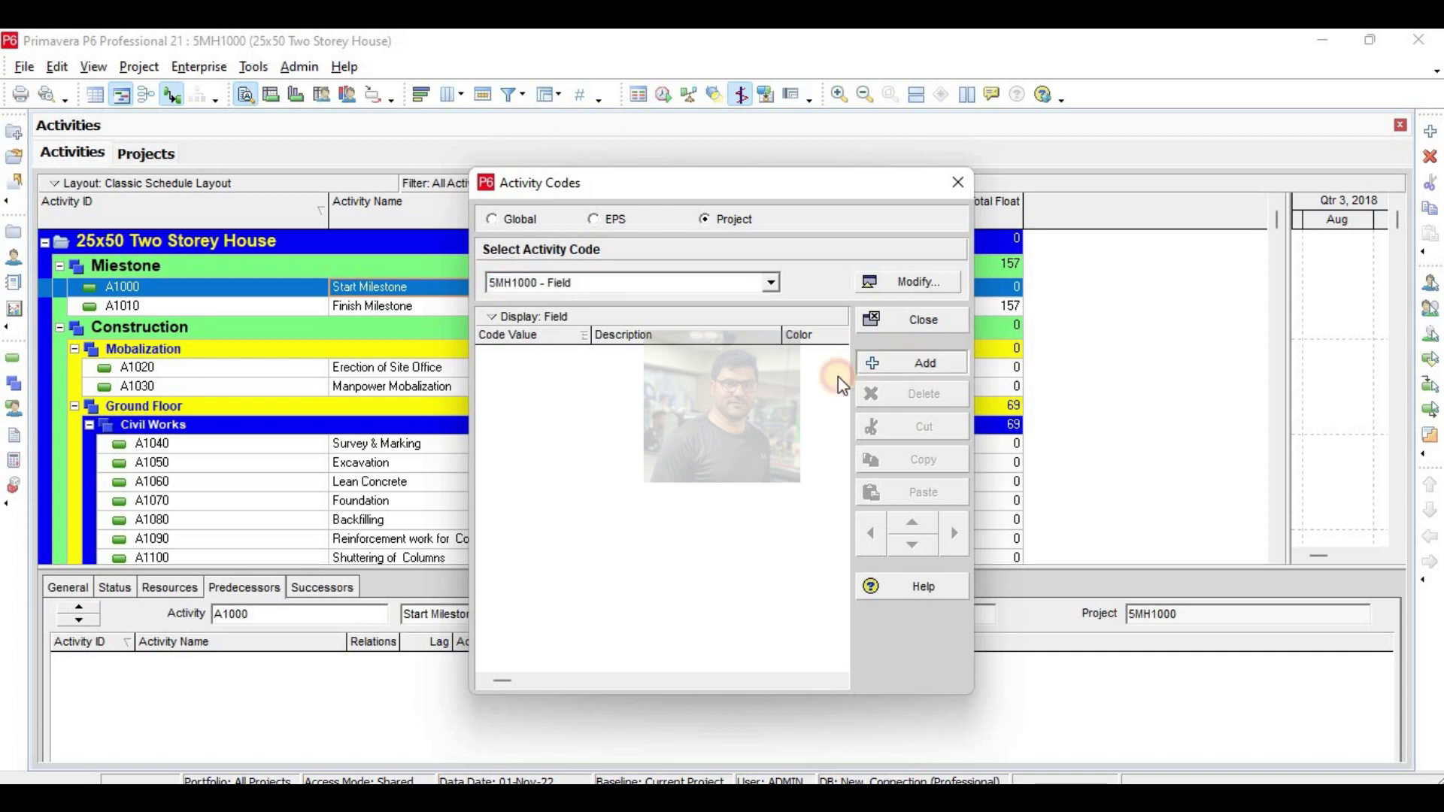
{"action": "left_click", "coordinate": [565, 357]}
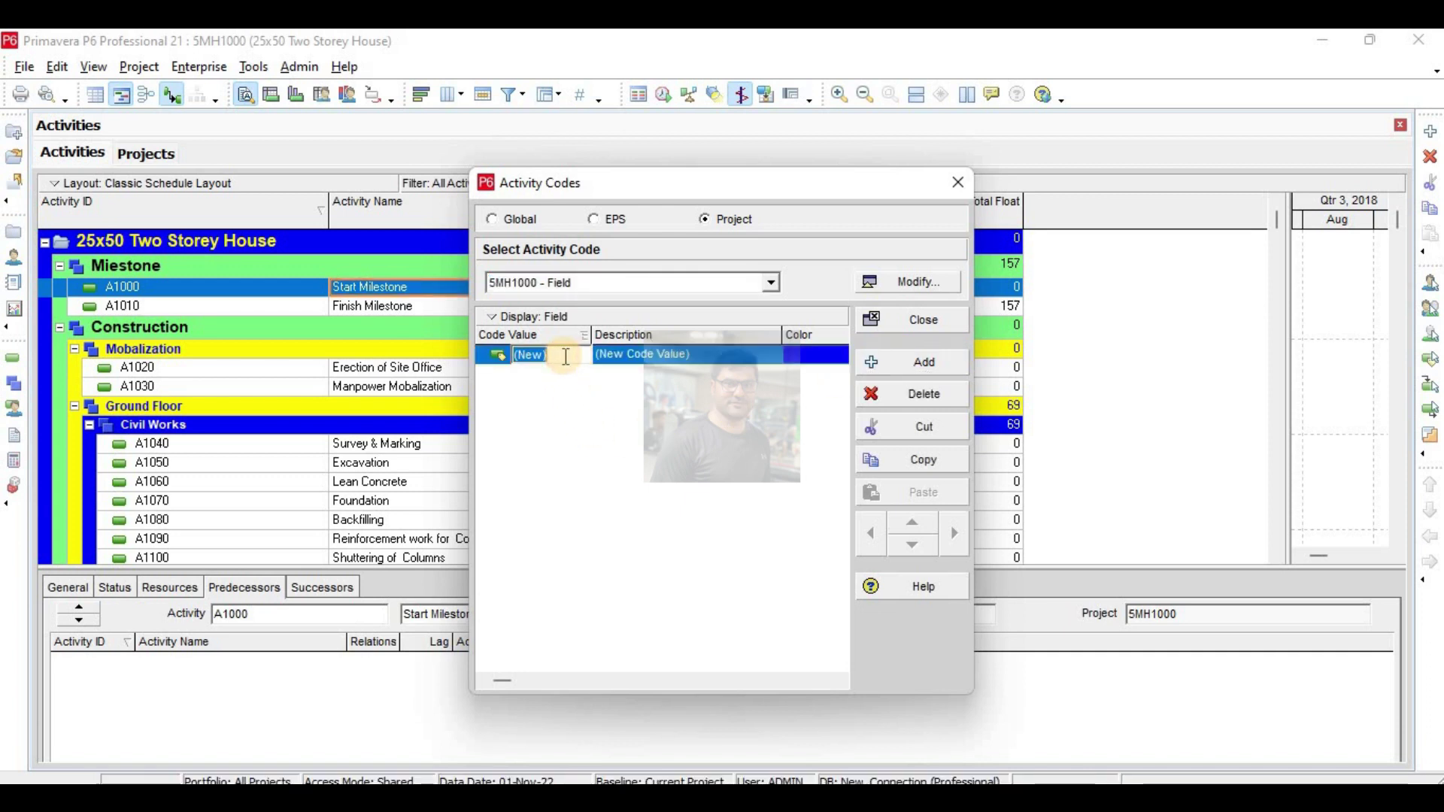
{"action": "type", "text": "Civil"}
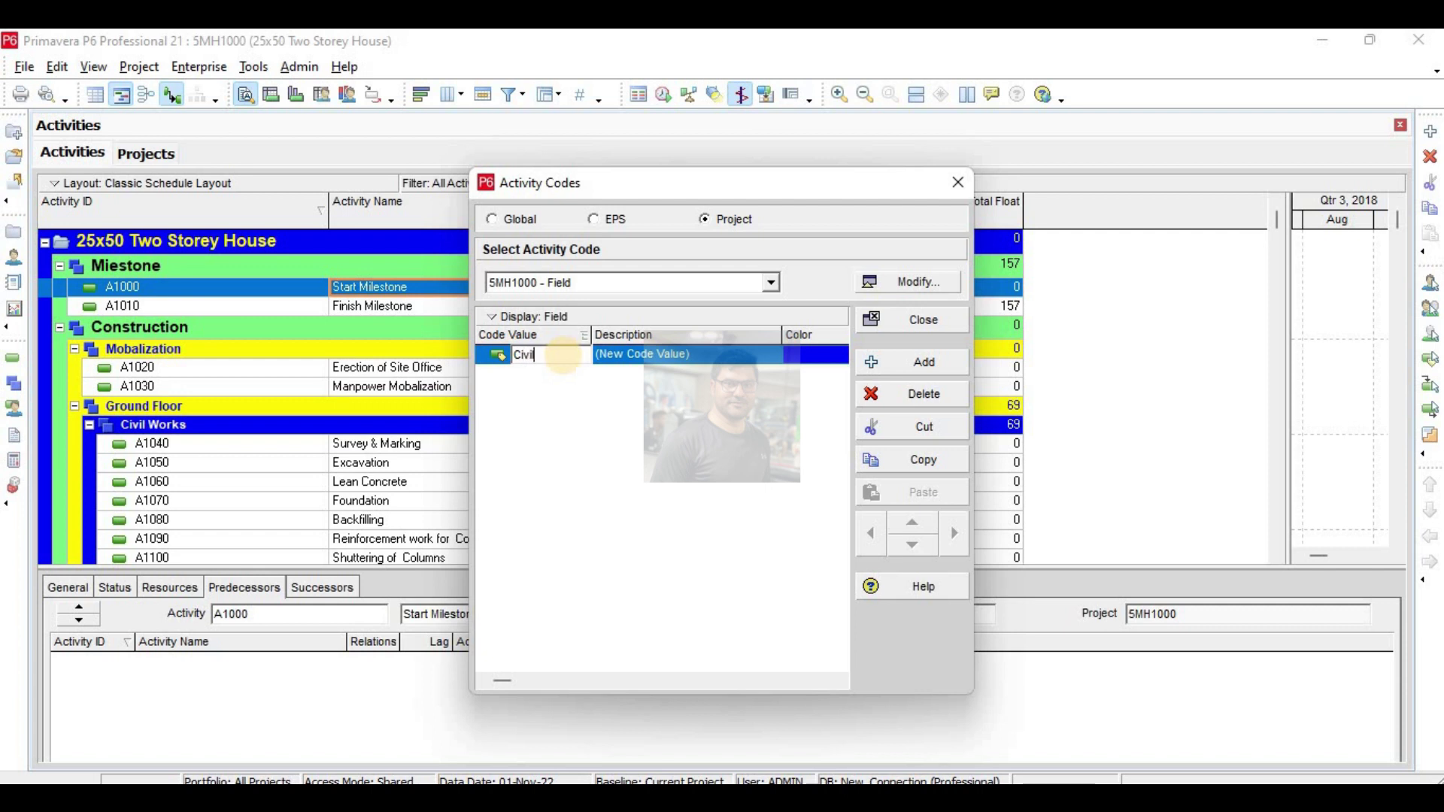
{"action": "key", "text": "Tab"}
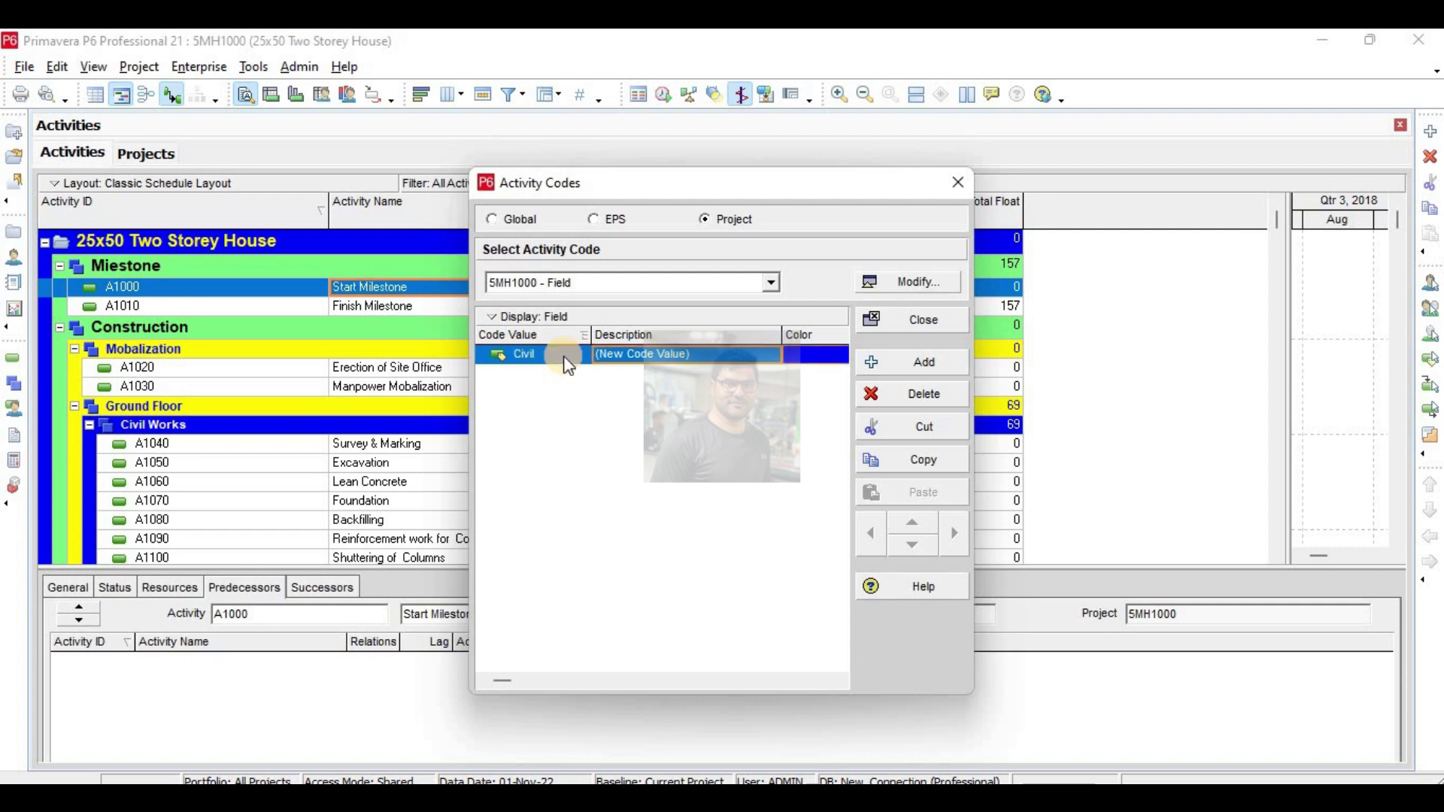
{"action": "type", "text": "Co"}
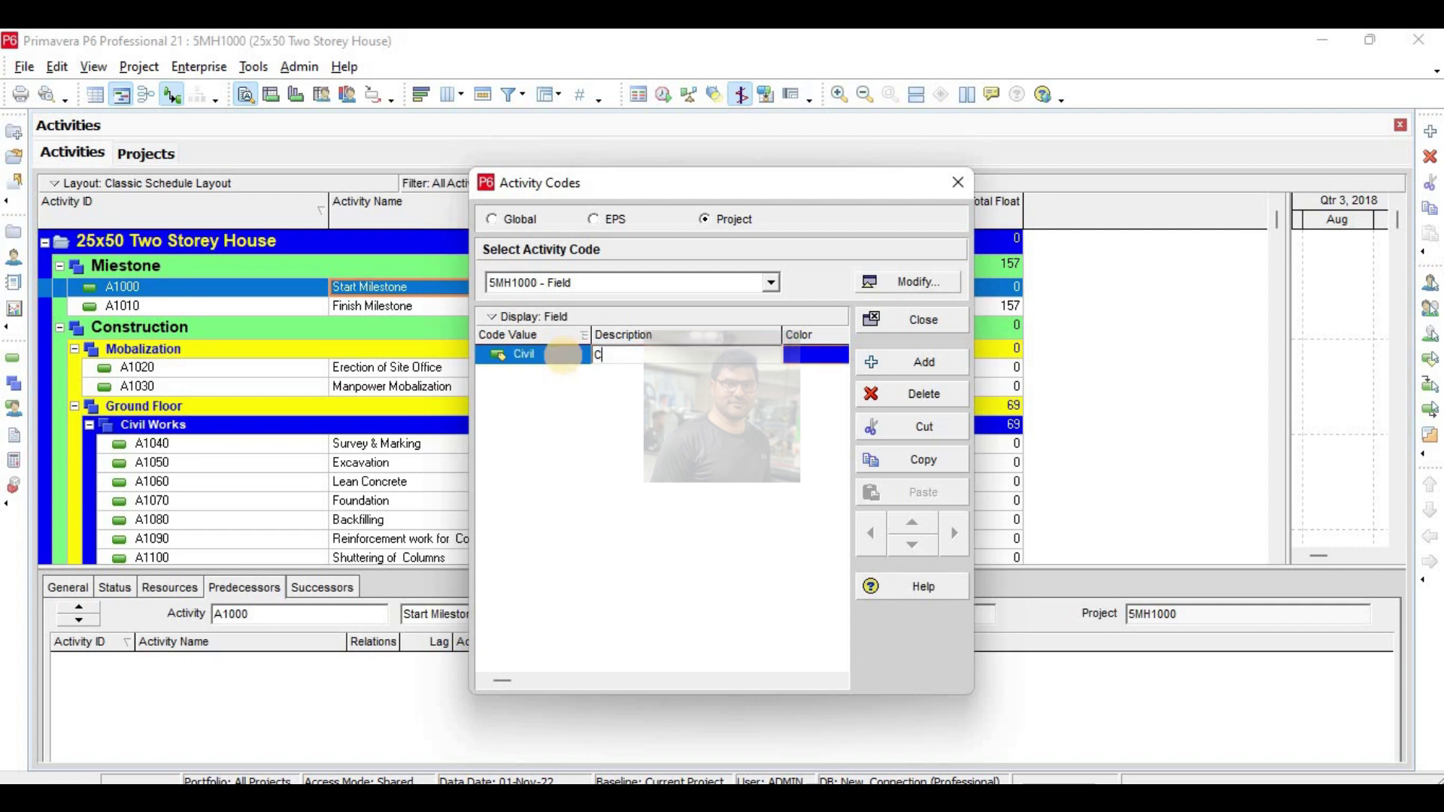
{"action": "key", "text": "BackSpace"}
{"action": "type", "text": "ivil Work"}
{"action": "left_click", "coordinate": [563, 355]}
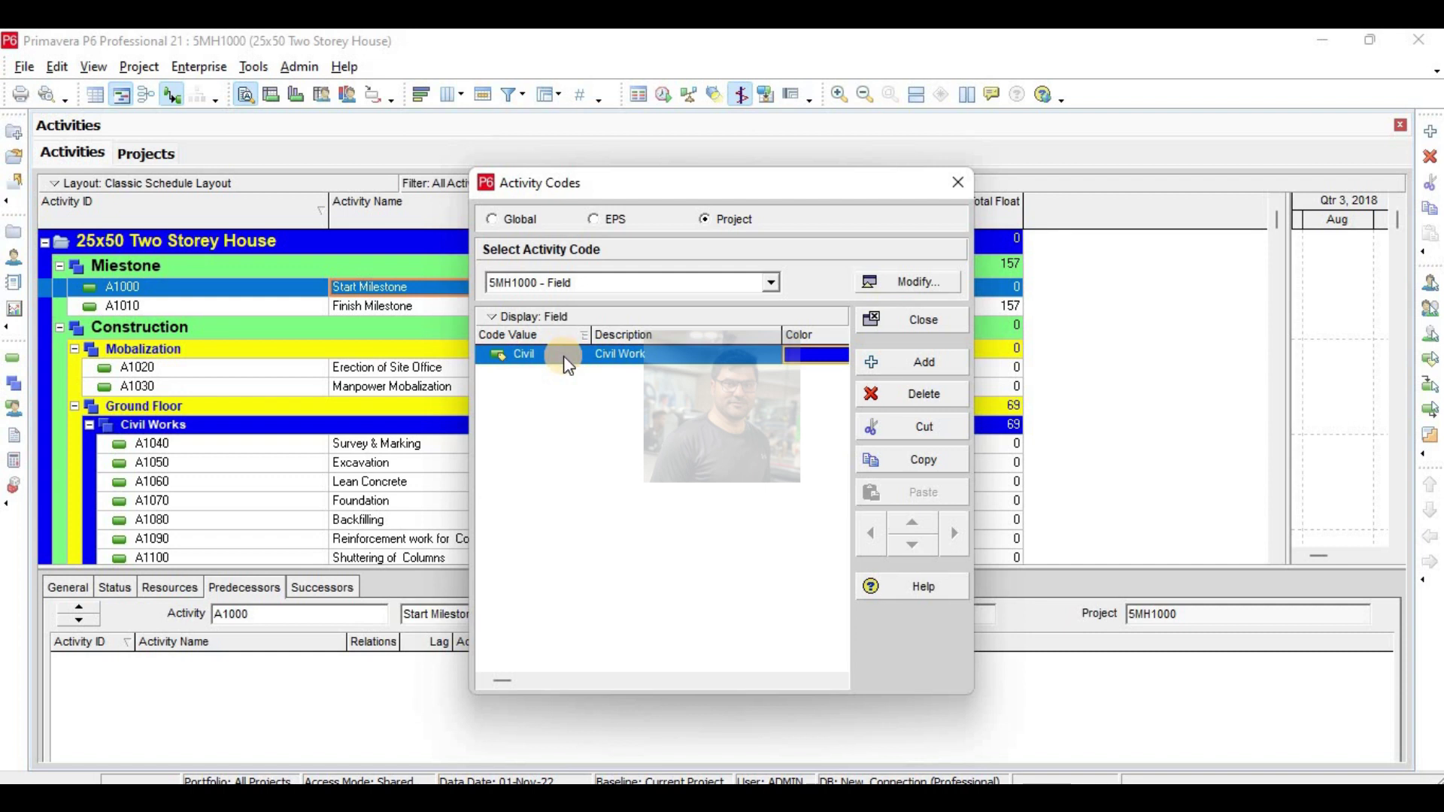
Add a second Field code value, MEP, with the description MEP Work.
{"action": "left_click", "coordinate": [914, 362]}
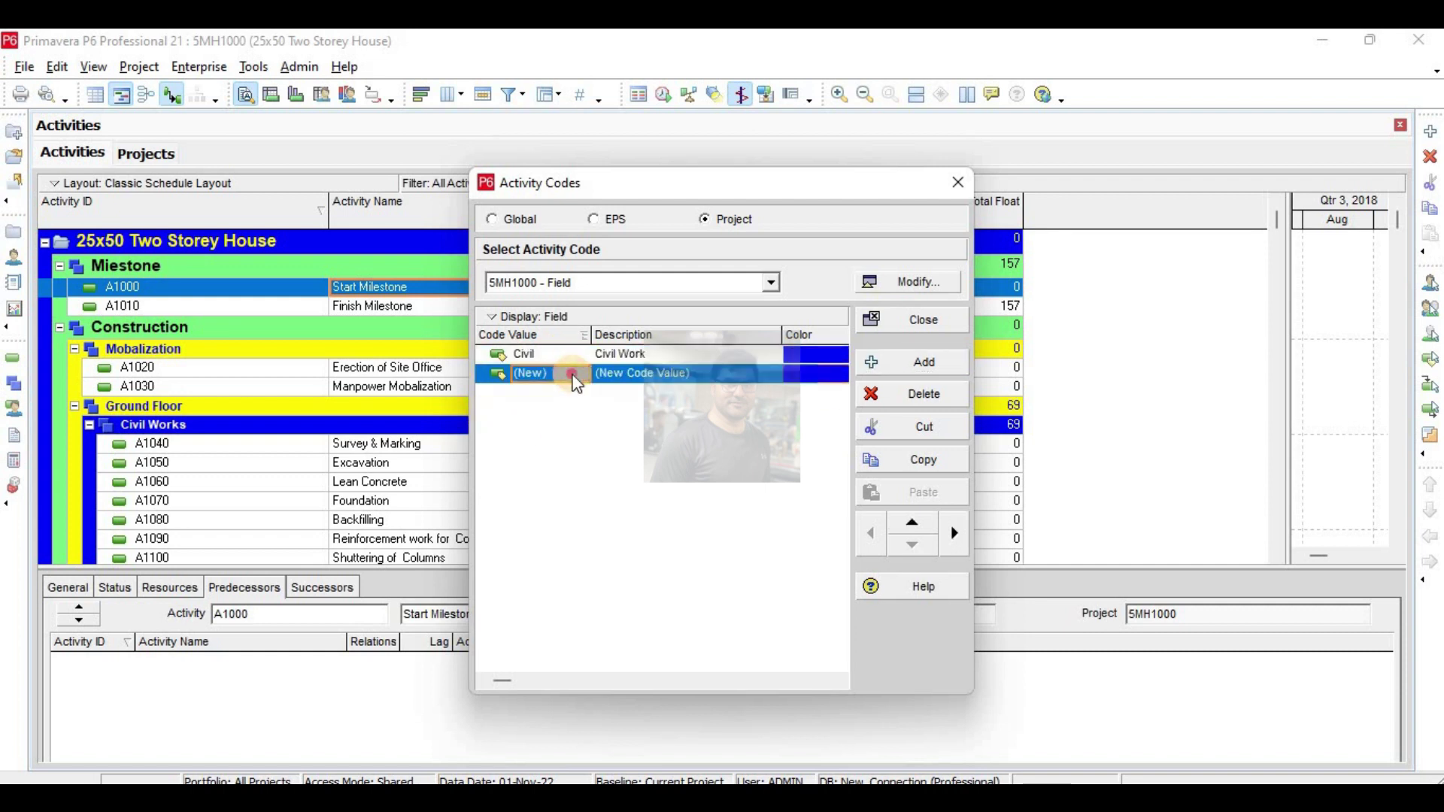
{"action": "left_click", "coordinate": [573, 374]}
{"action": "type", "text": "MEP"}
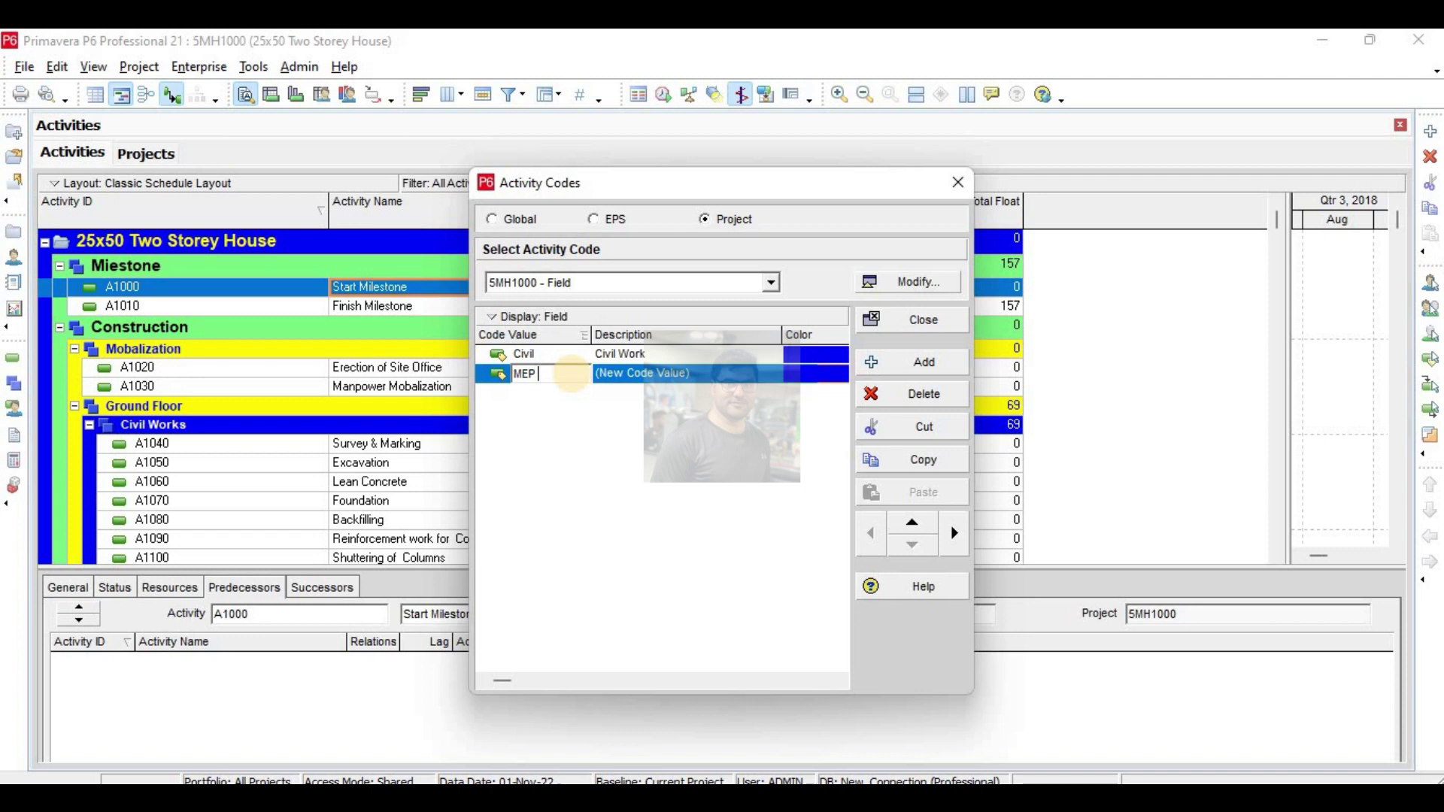
{"action": "key", "text": "Tab"}
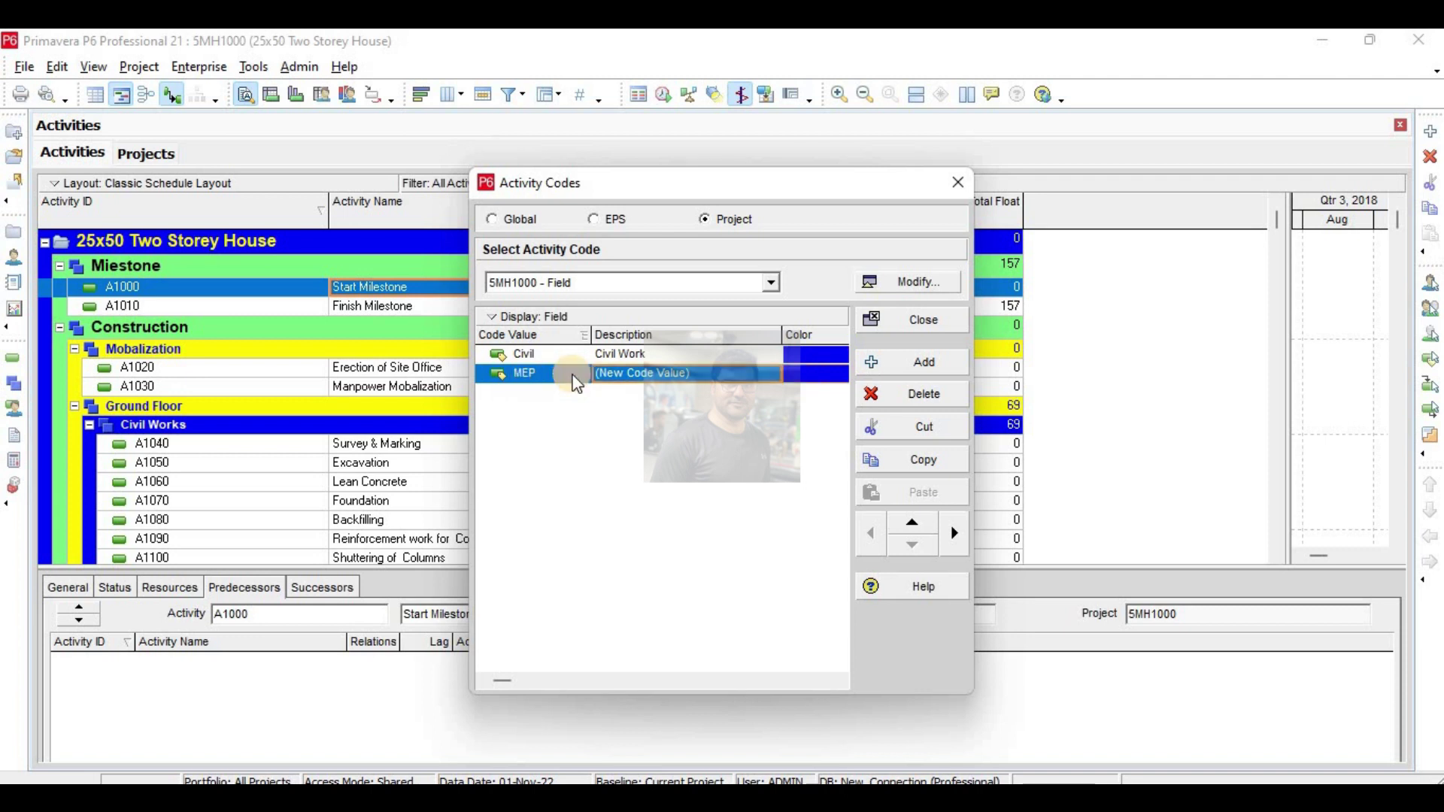
{"action": "type", "text": "MEP"}
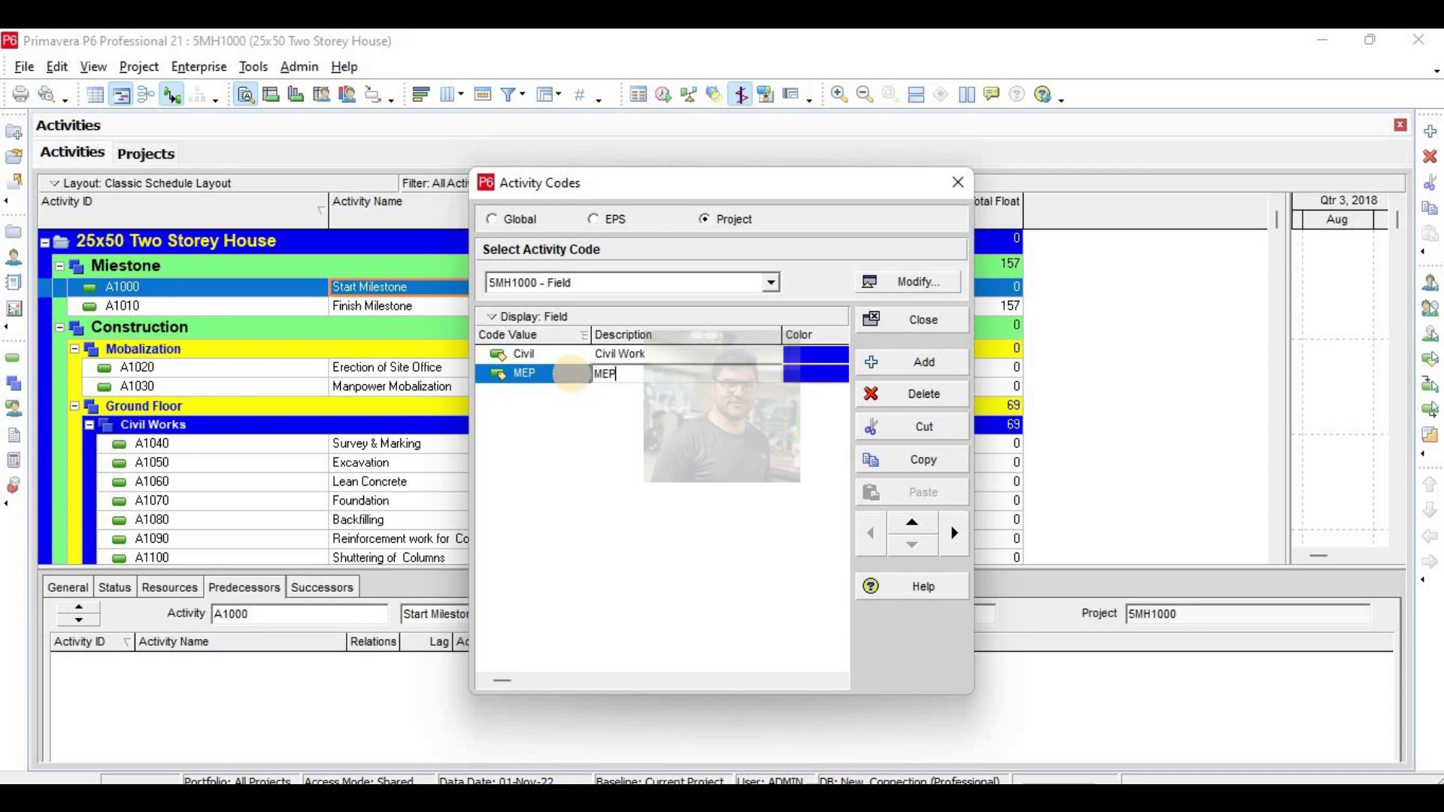
{"action": "type", "text": " Work"}
{"action": "left_click", "coordinate": [574, 376]}
Add a third Field code value, Finish, with the description Finishing.
{"action": "left_click", "coordinate": [918, 362]}
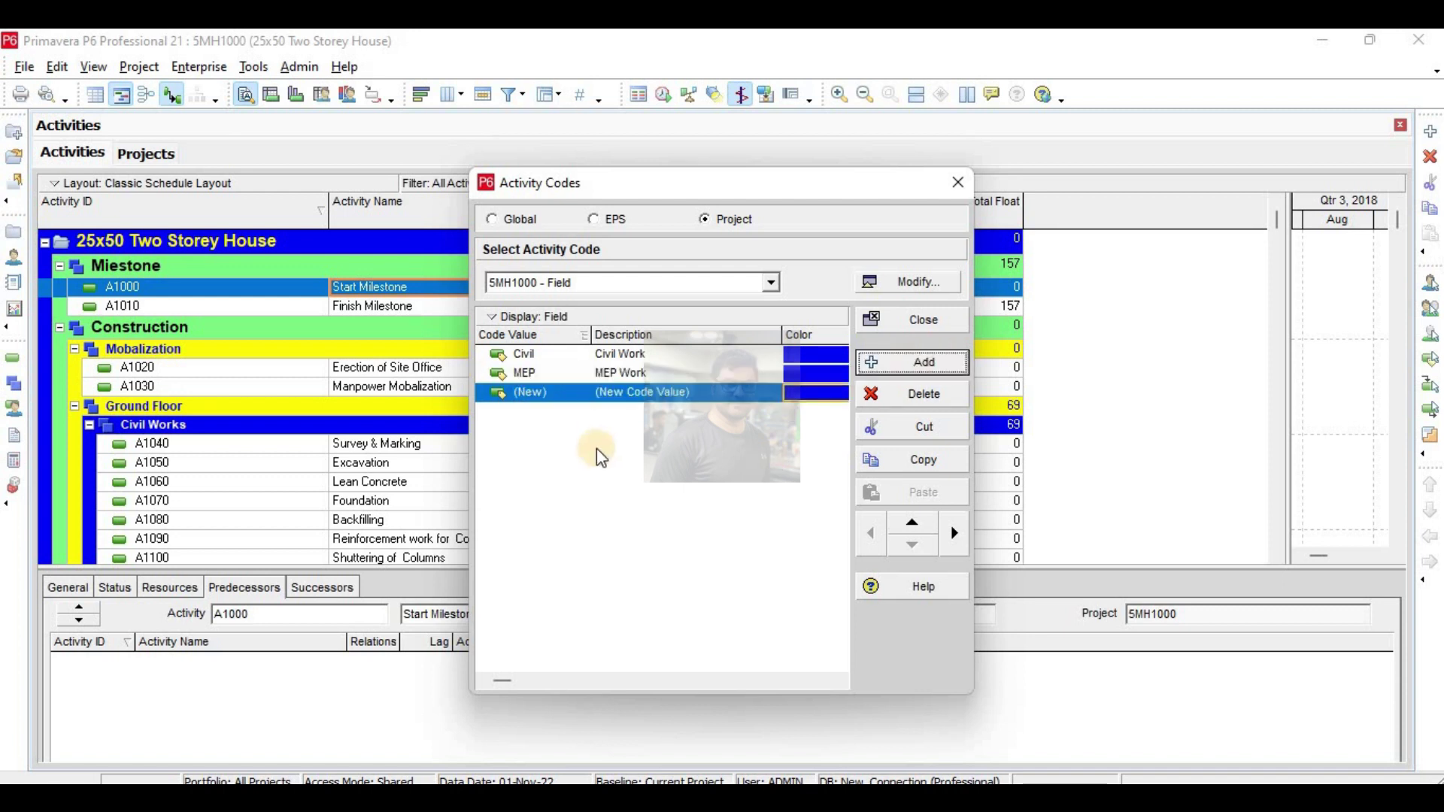
{"action": "left_click", "coordinate": [558, 397]}
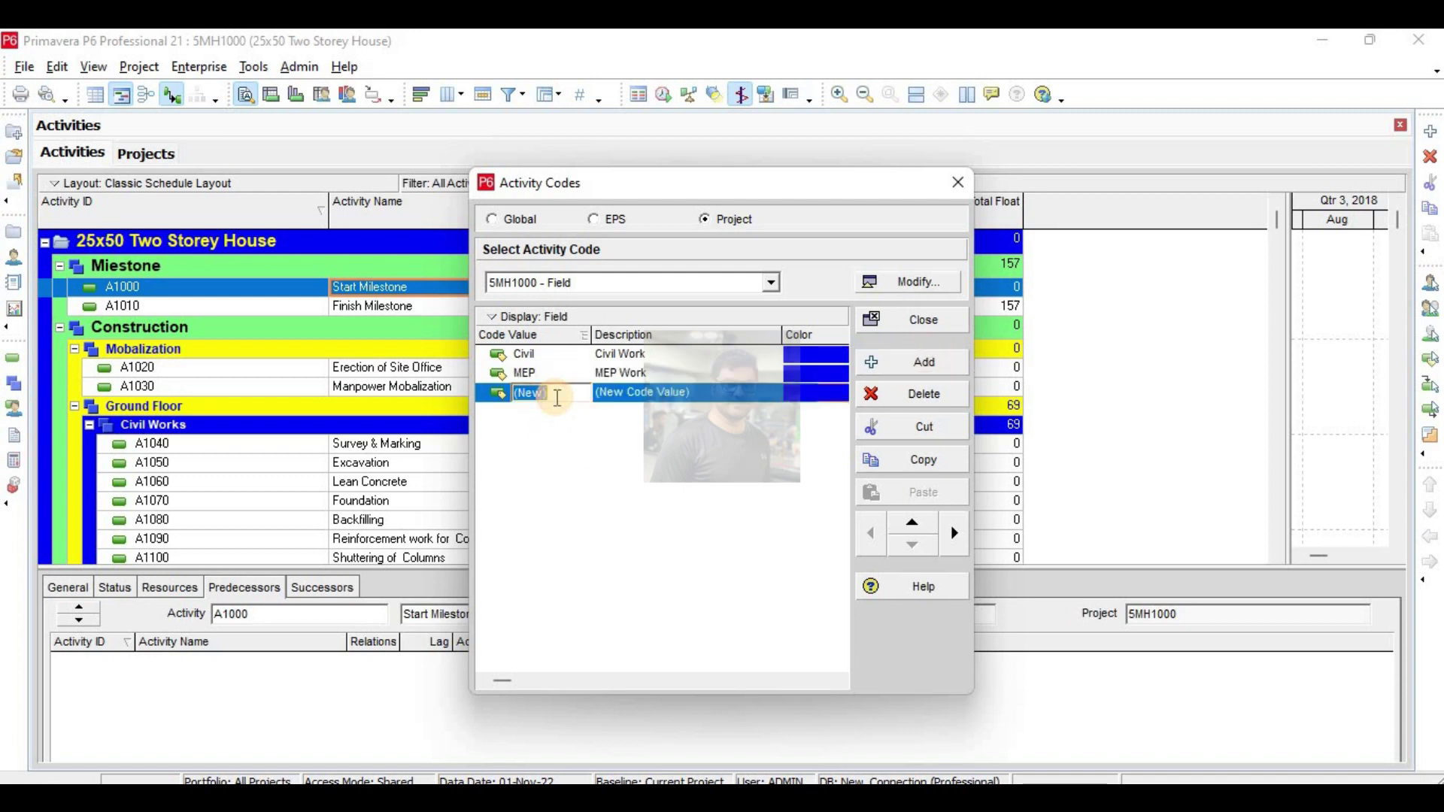
{"action": "type", "text": "Finish"}
{"action": "key", "text": "Tab"}
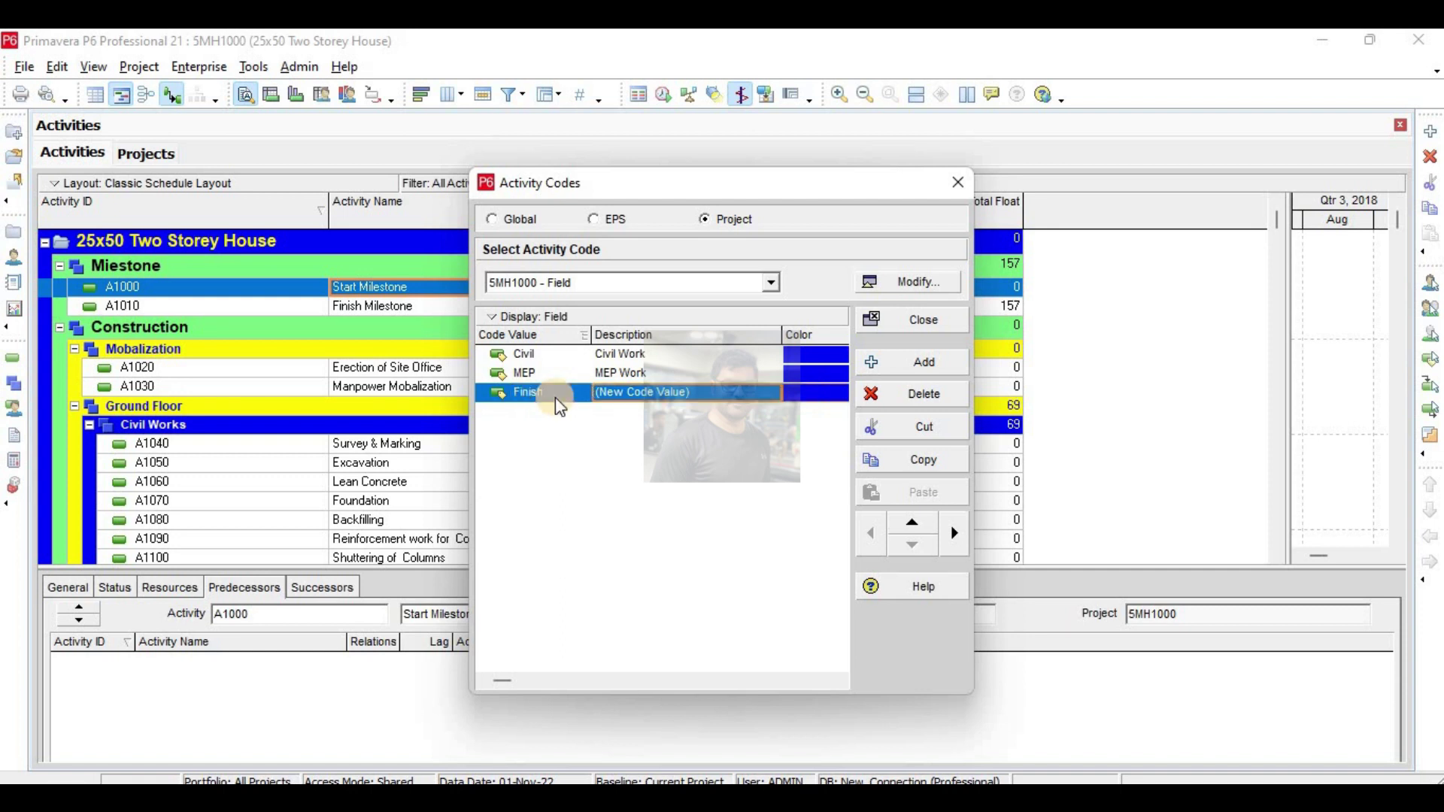
{"action": "type", "text": "Fin"}
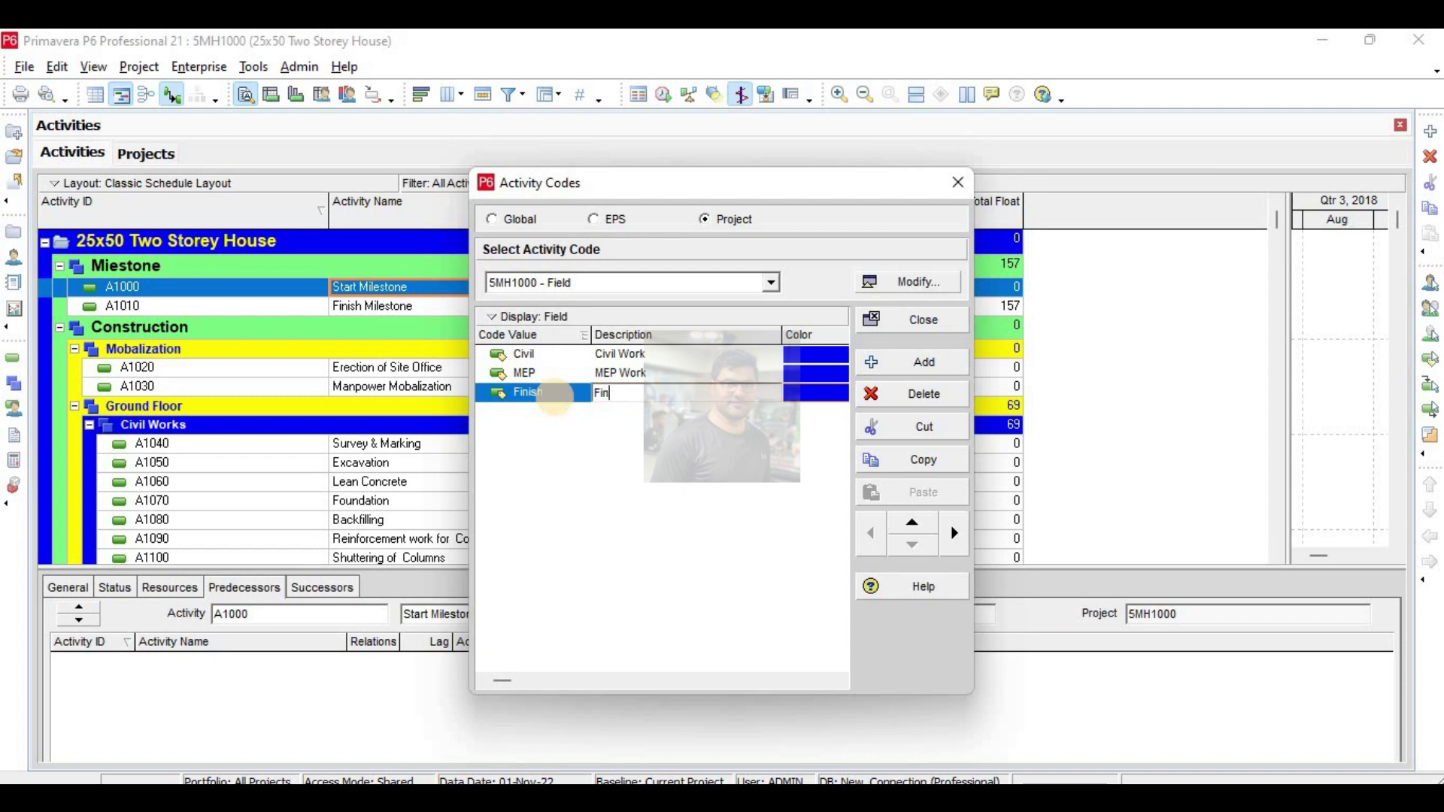
{"action": "type", "text": "ishing"}
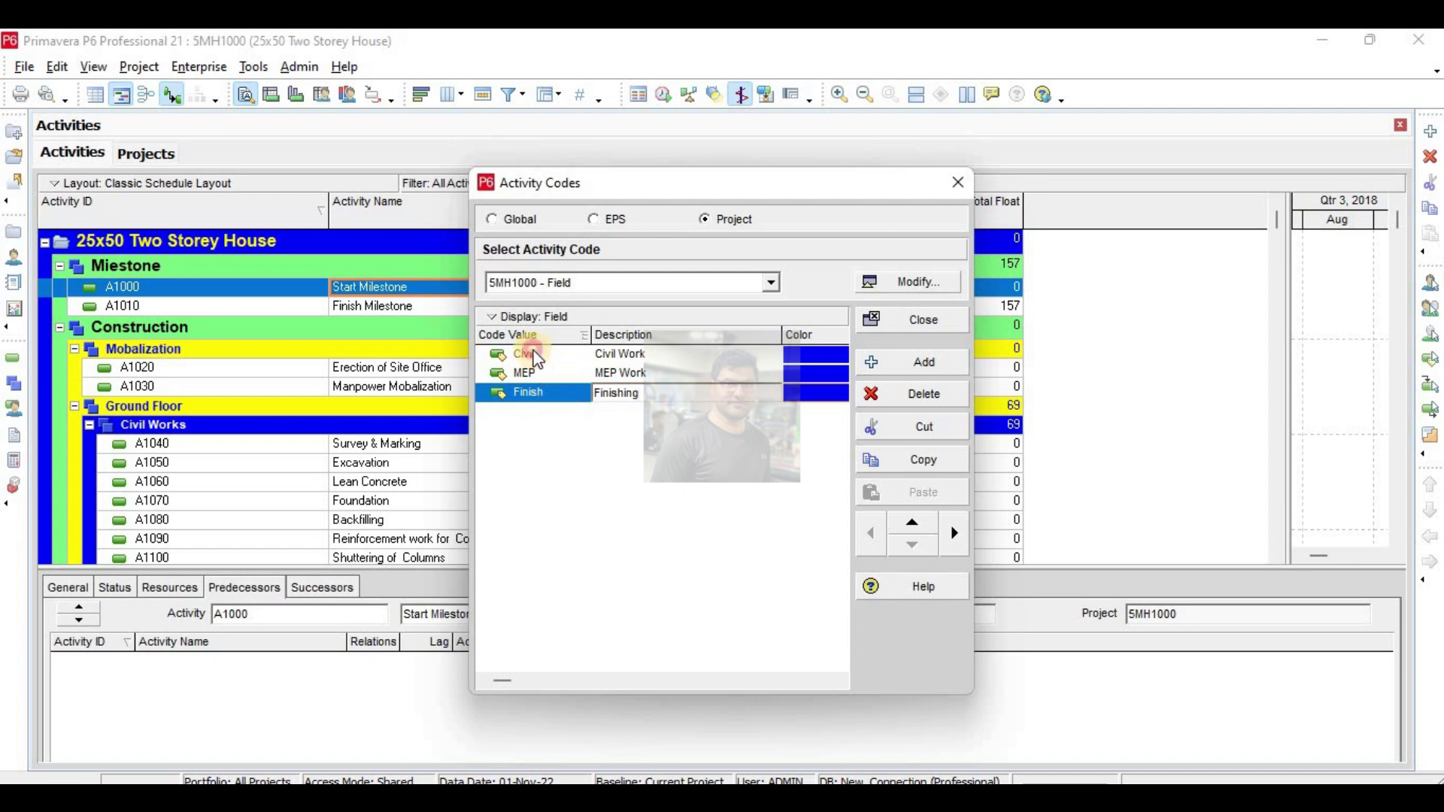
{"action": "double_click", "coordinate": [548, 356]}
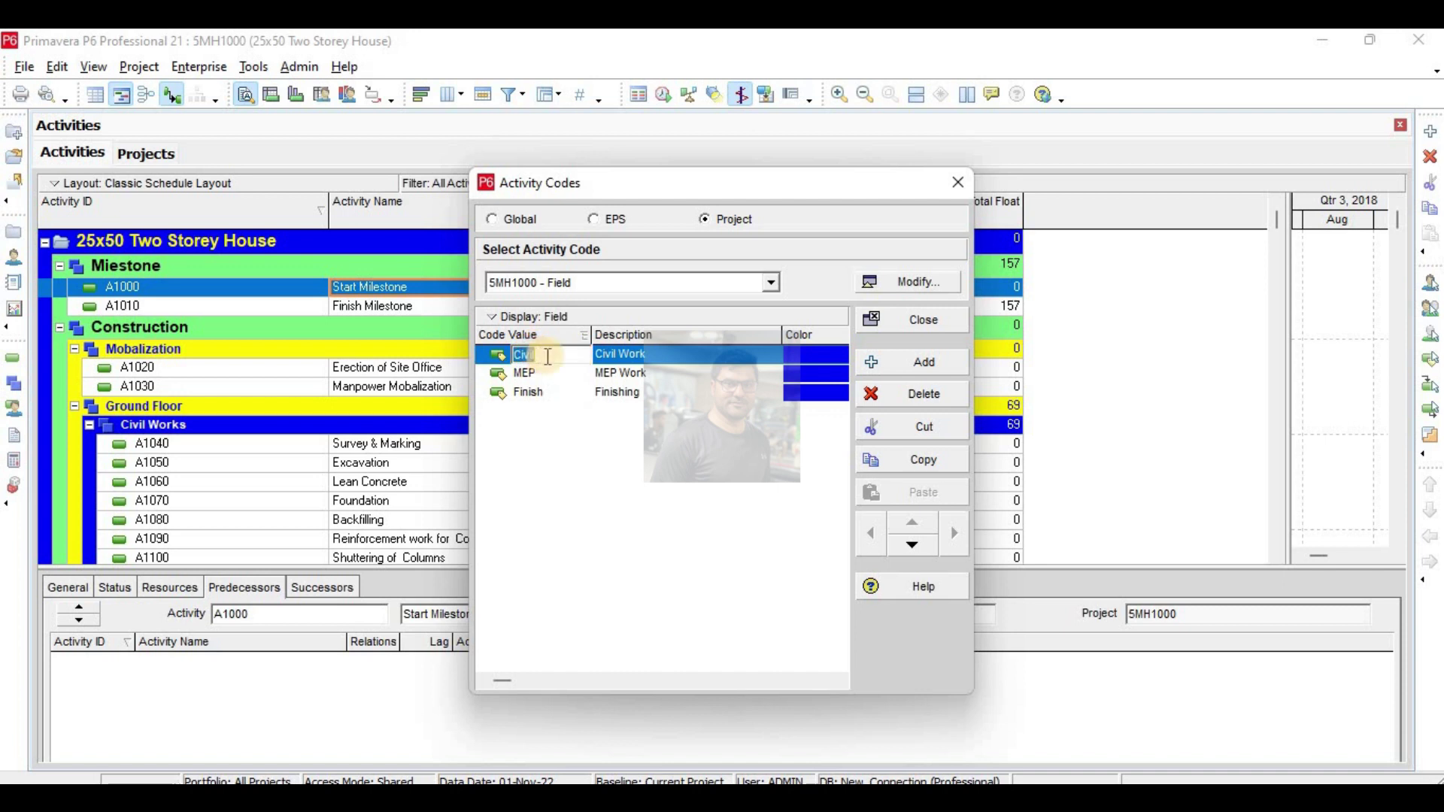
{"action": "left_click", "coordinate": [567, 464]}
Rename the project activity code Field to 1000Field and close the activity code windows.
{"action": "left_click", "coordinate": [548, 286]}
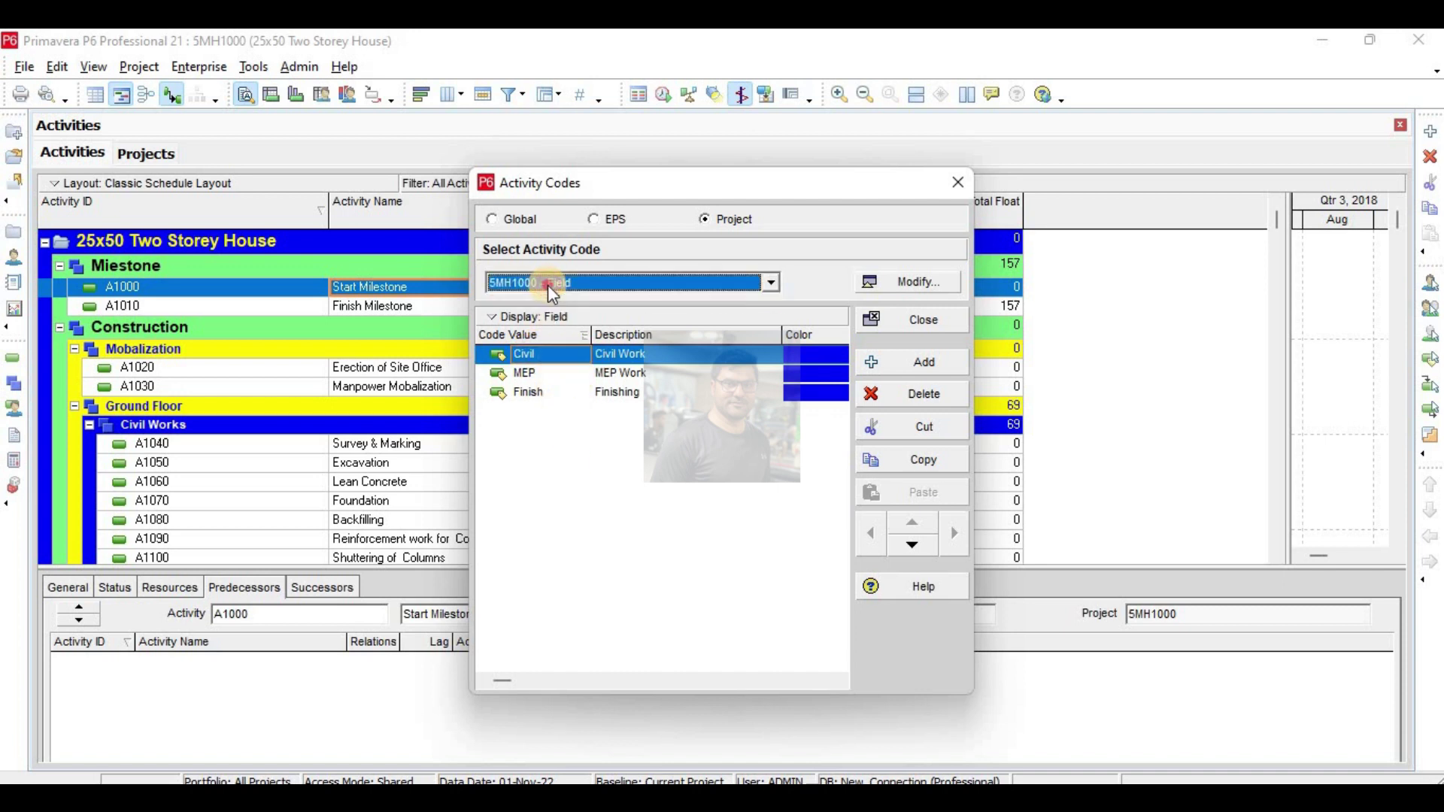
{"action": "left_click", "coordinate": [547, 286]}
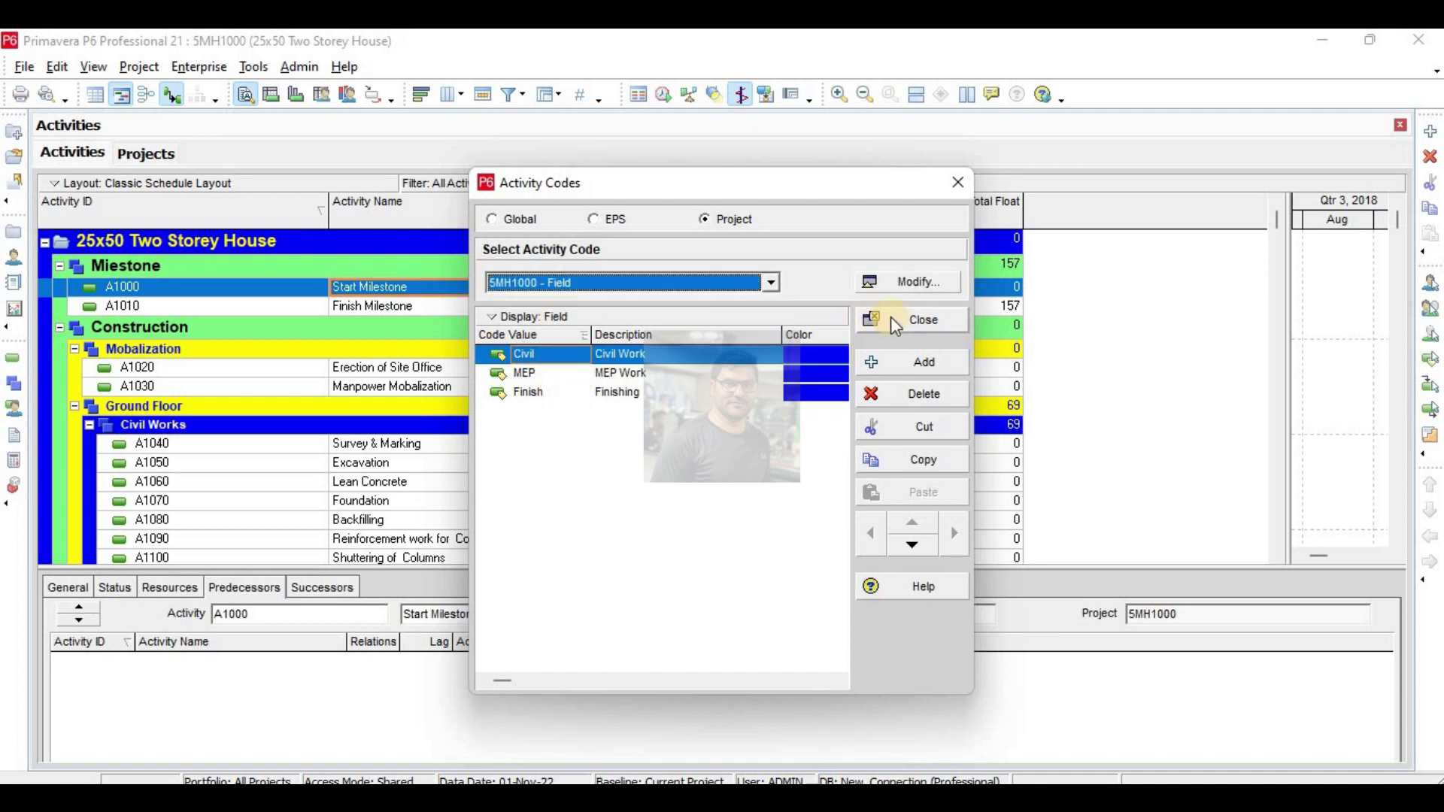
{"action": "left_click", "coordinate": [910, 282]}
{"action": "left_click", "coordinate": [564, 369]}
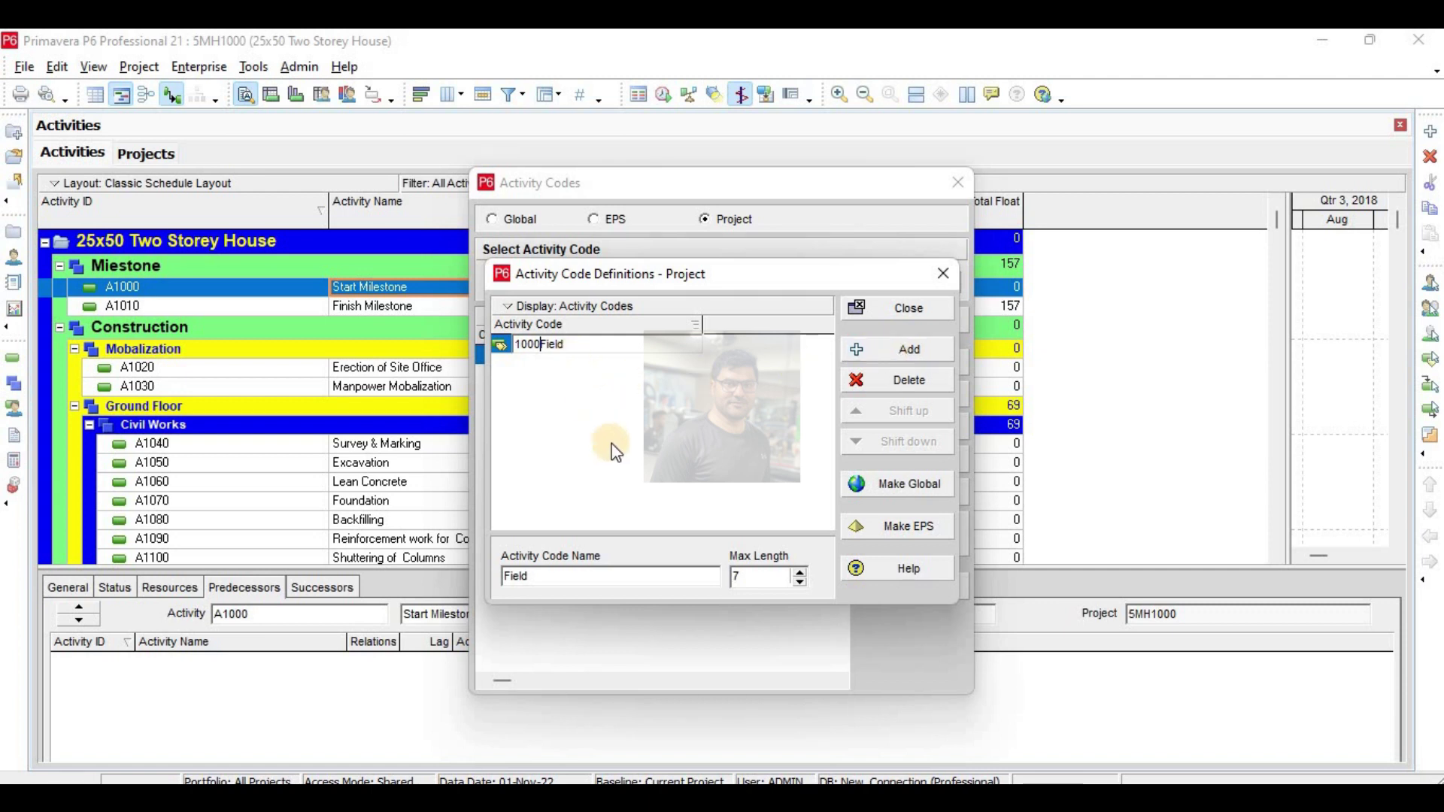
{"action": "left_click", "coordinate": [893, 350]}
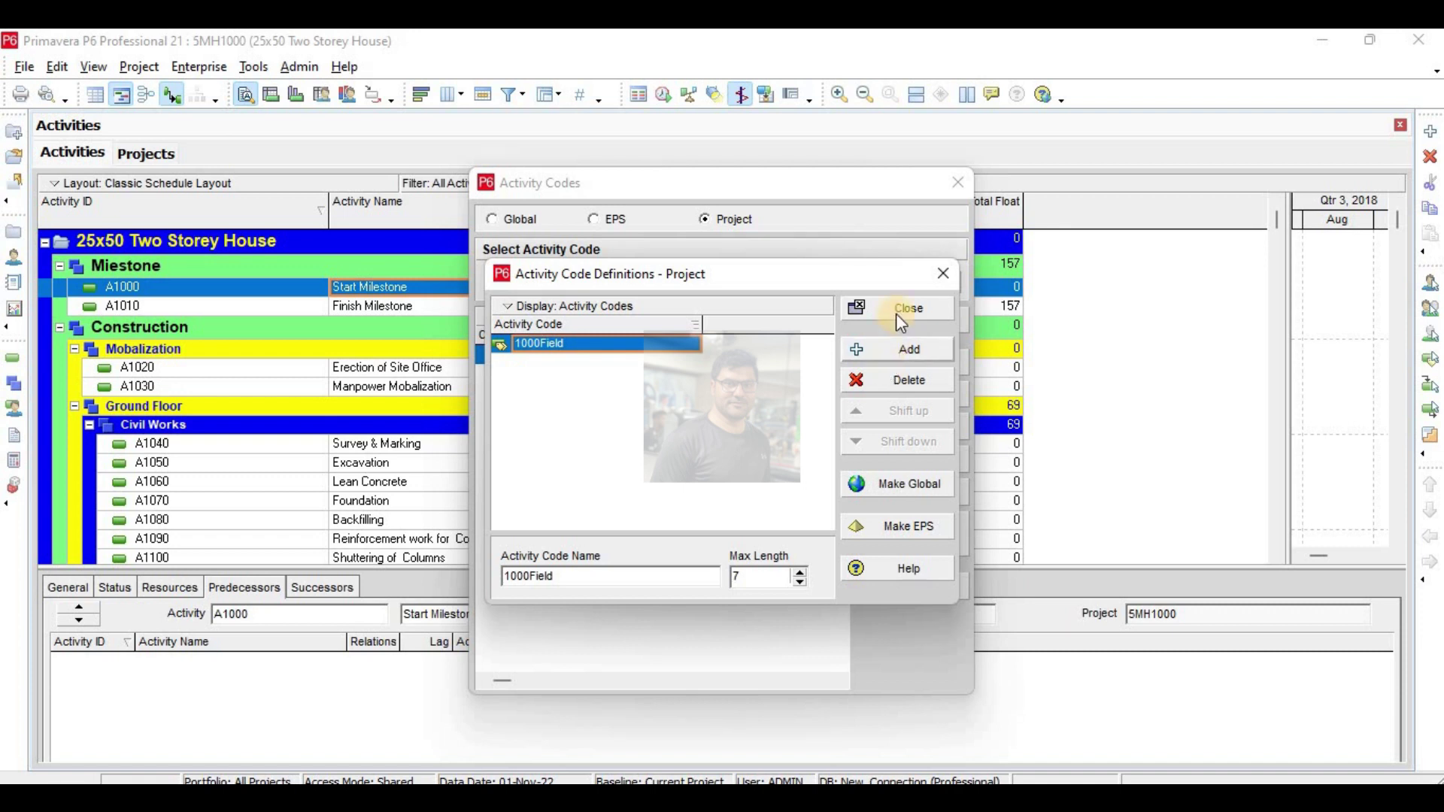
{"action": "left_click", "coordinate": [897, 314]}
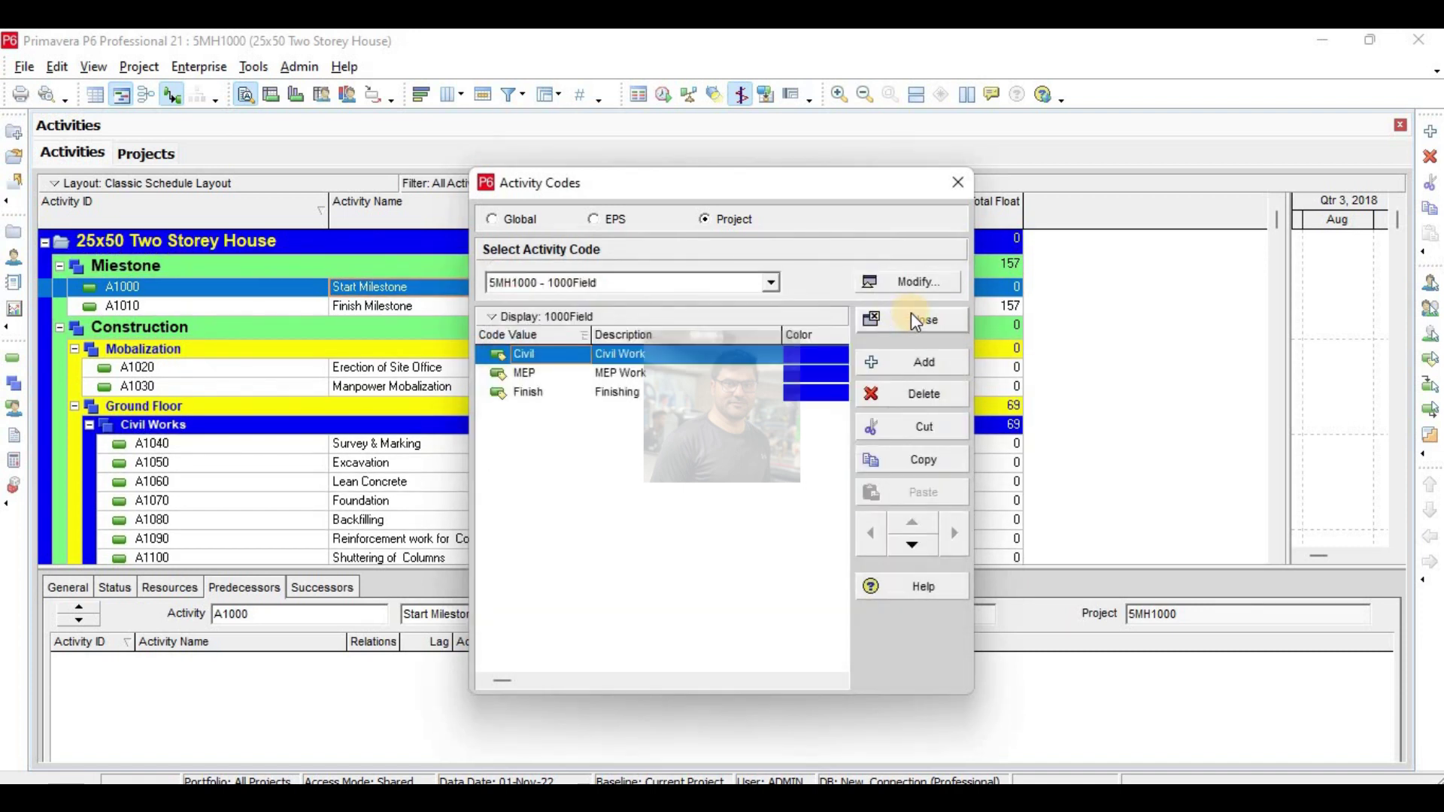
{"action": "left_click", "coordinate": [956, 184]}
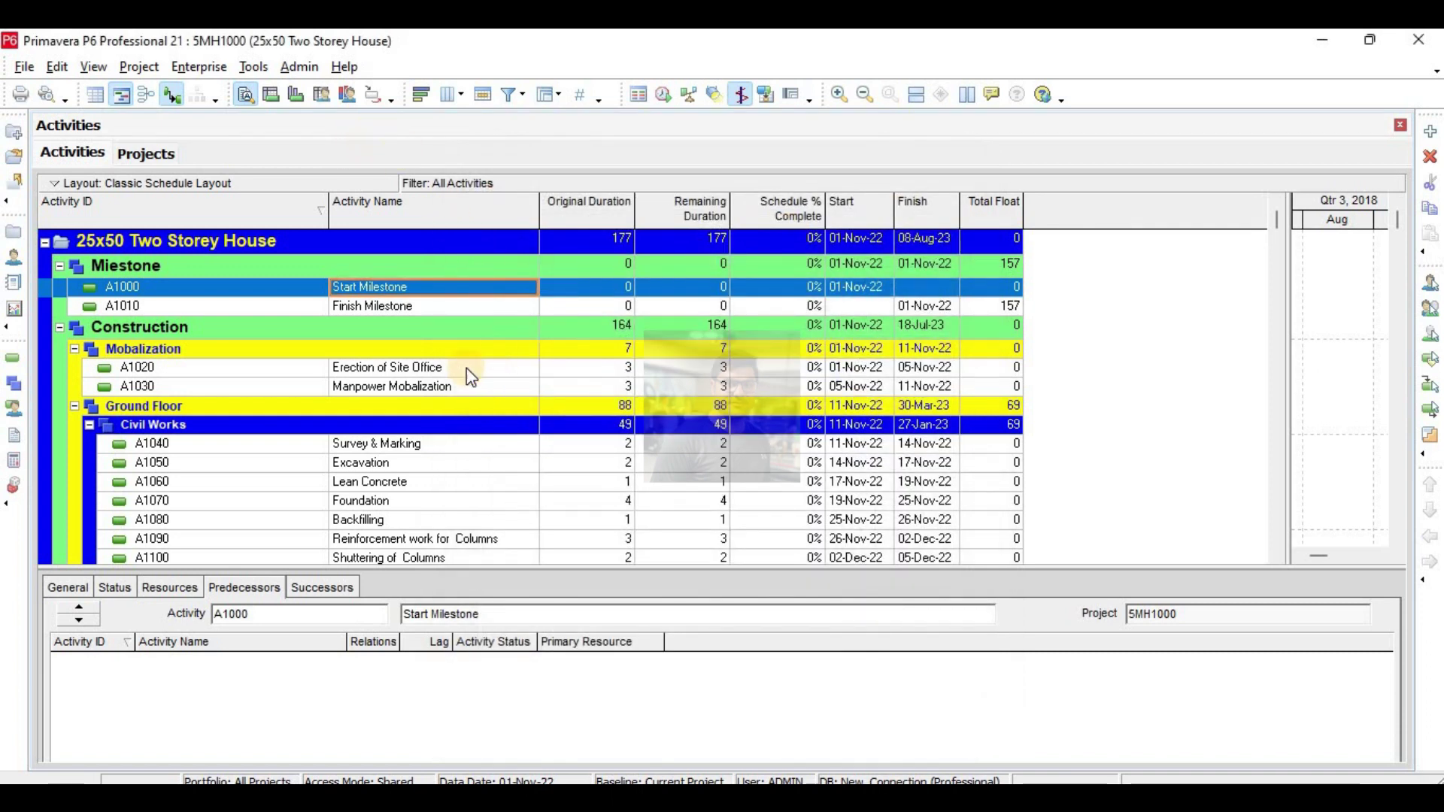
{"action": "scroll", "coordinate": [466, 368], "scroll_direction": "down", "scroll_amount": 1}
{"action": "scroll", "coordinate": [466, 368], "scroll_direction": "up", "scroll_amount": 1}
{"action": "scroll", "coordinate": [471, 376], "scroll_direction": "down", "scroll_amount": 3}
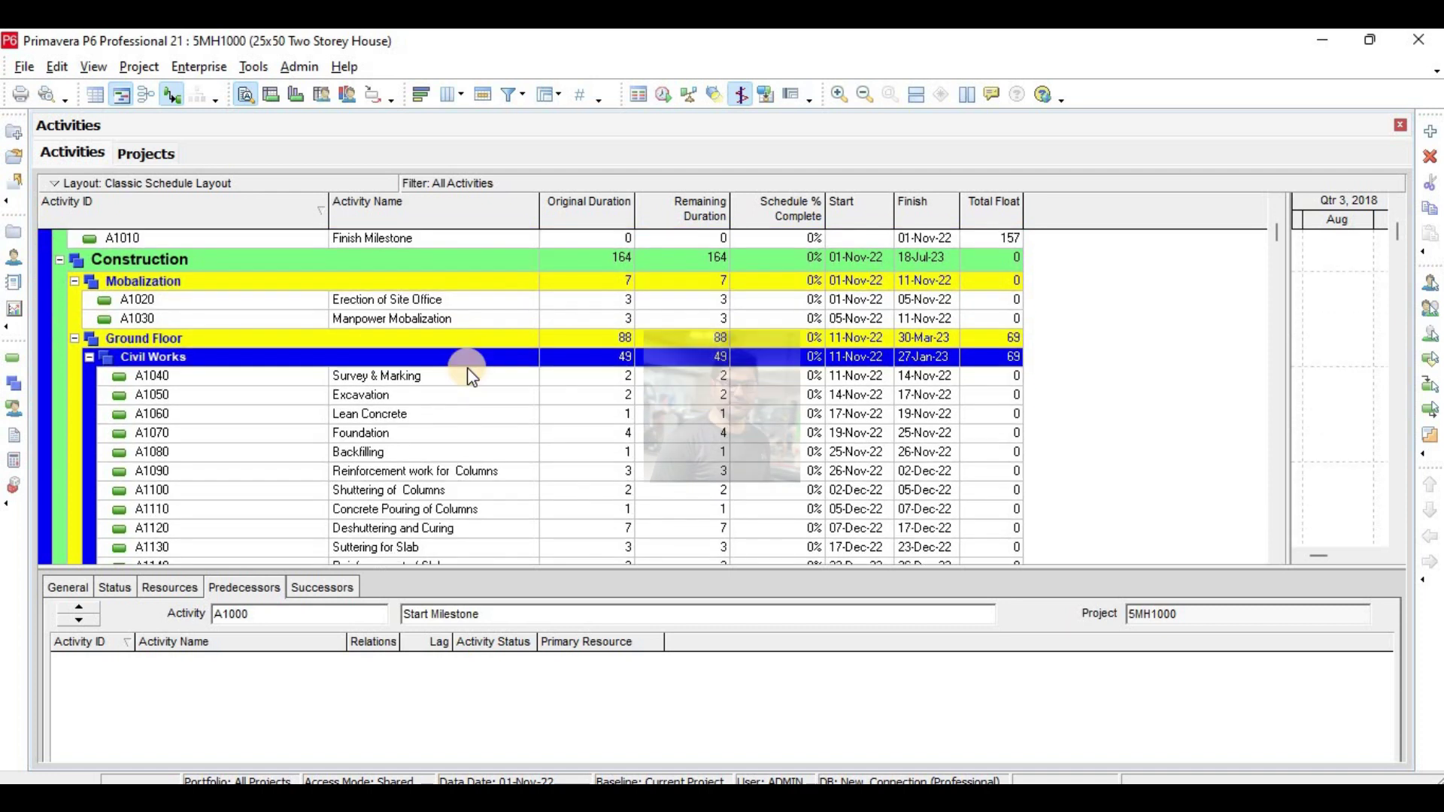
{"action": "scroll", "coordinate": [471, 376], "scroll_direction": "down", "scroll_amount": 2}
{"action": "scroll", "coordinate": [470, 372], "scroll_direction": "up", "scroll_amount": 5}
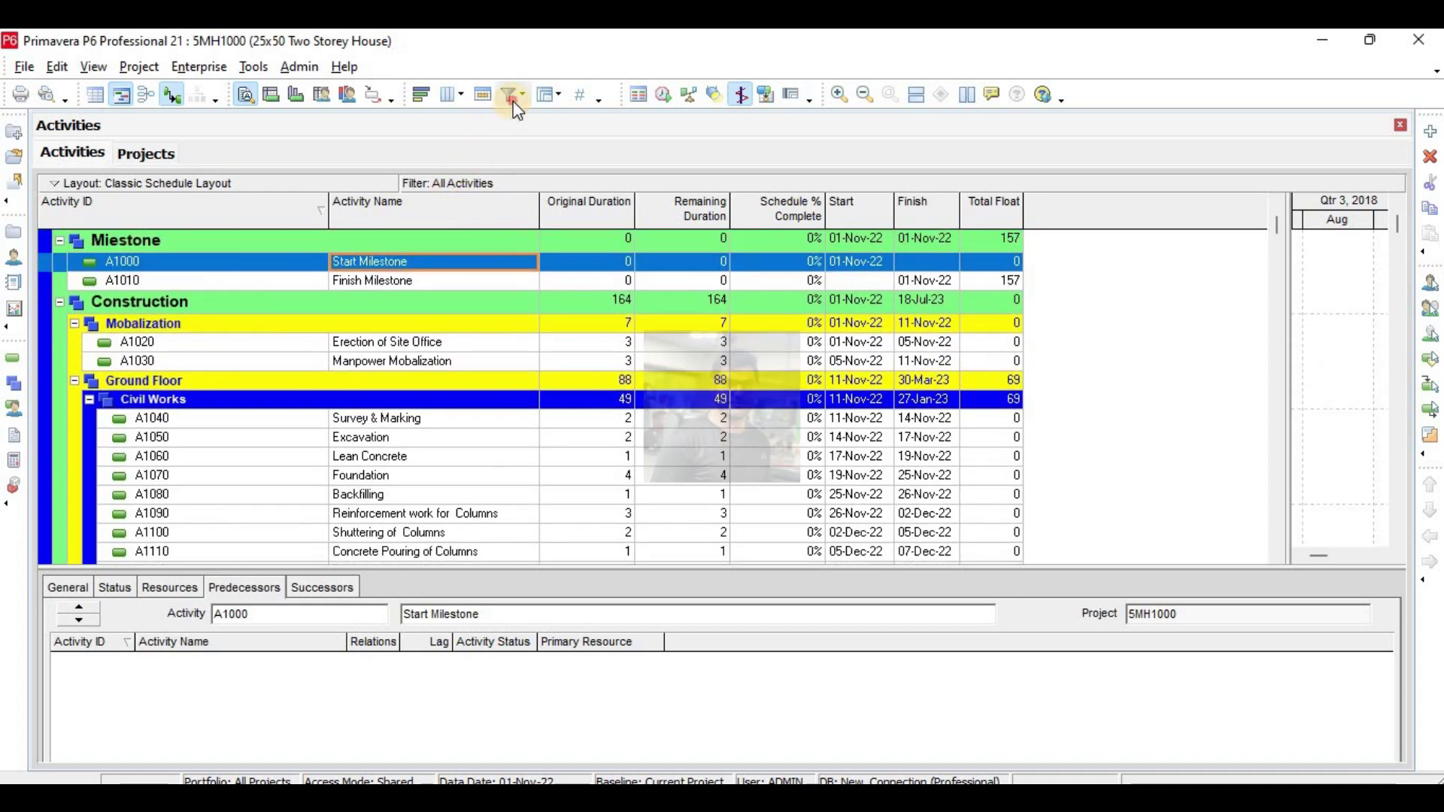
{"action": "left_click", "coordinate": [515, 105]}
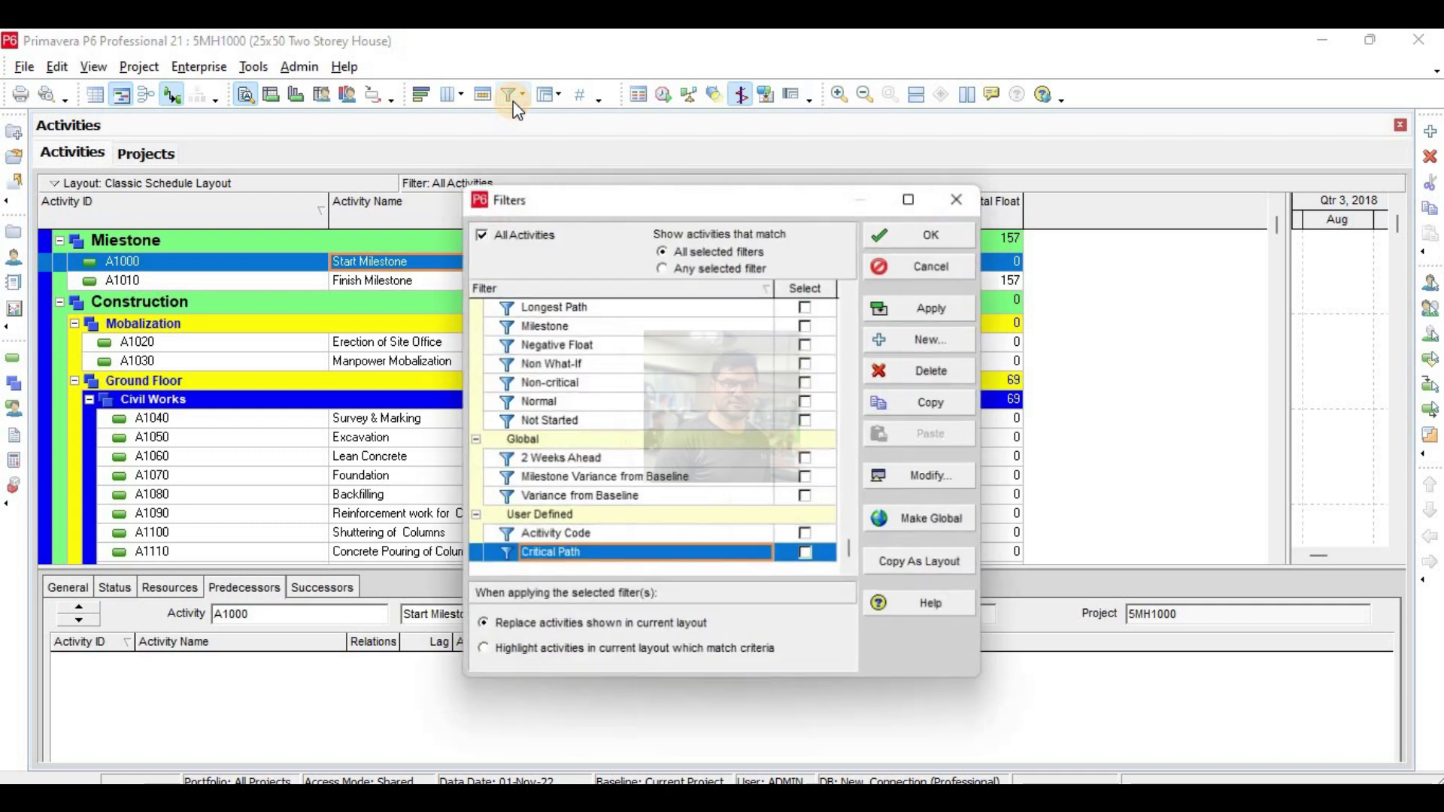
{"action": "left_click", "coordinate": [963, 201]}
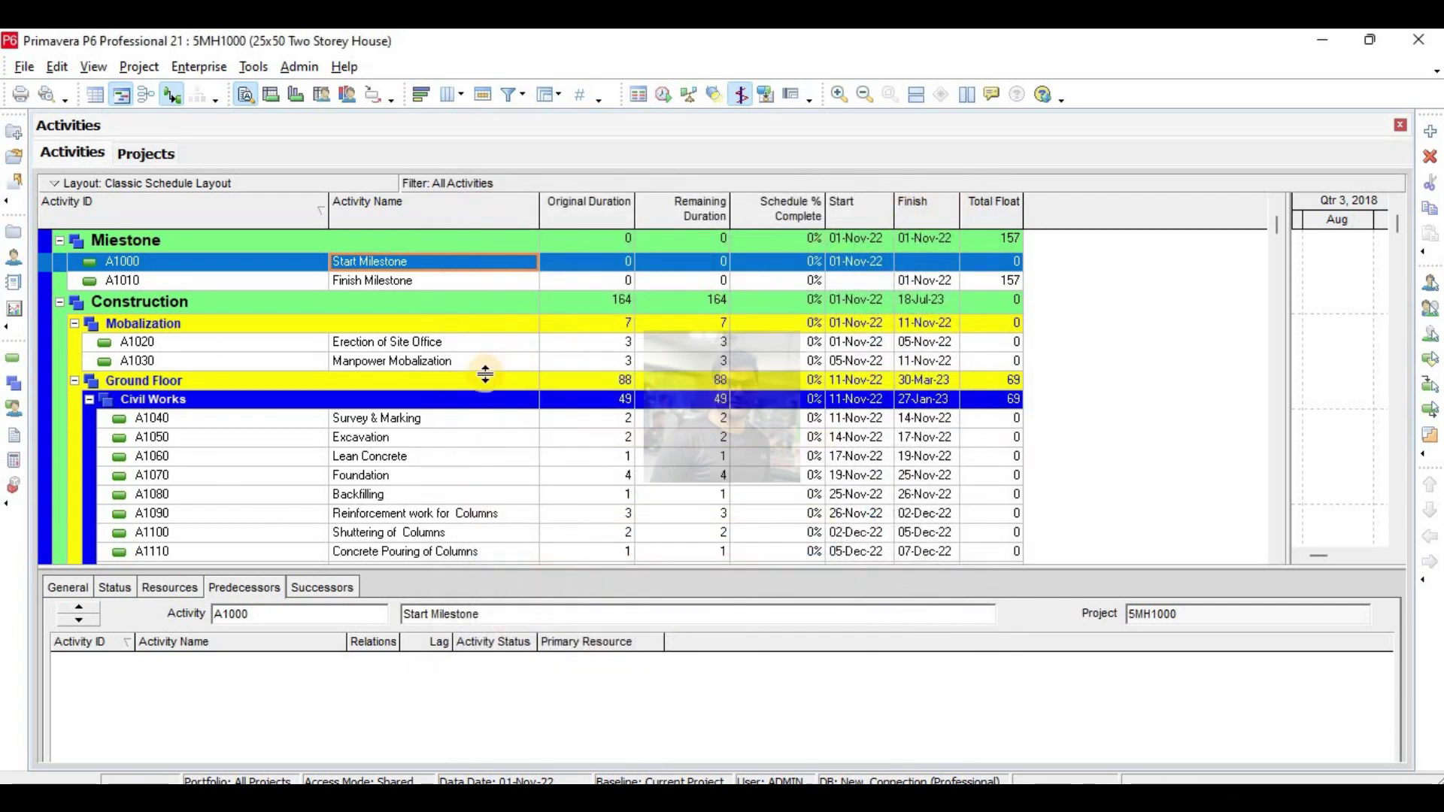
Assign the 1000Field project code value Civil to the Ground Floor Civil Works activities A1040 through A1190.
{"action": "left_click", "coordinate": [444, 425]}
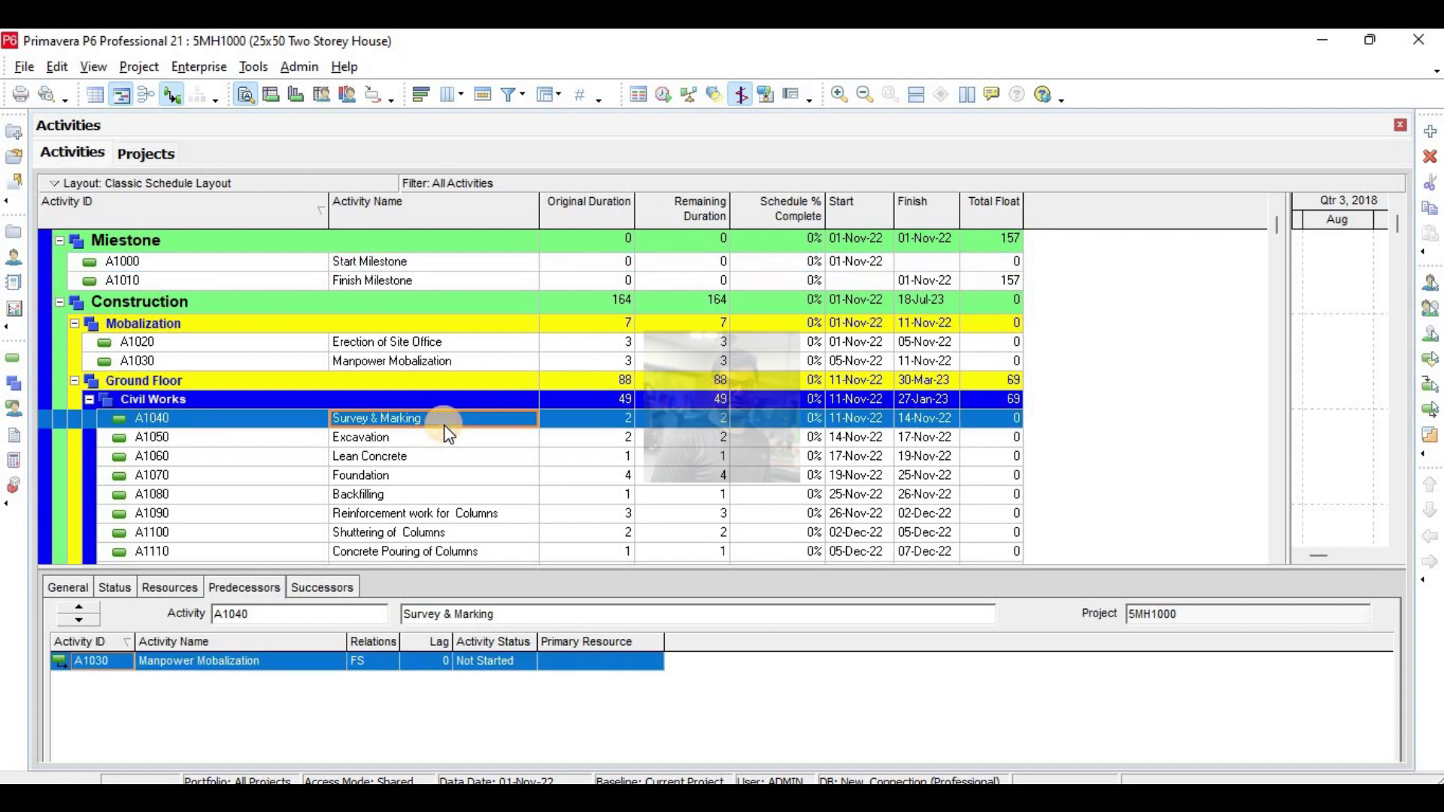
{"action": "scroll", "coordinate": [445, 425], "scroll_direction": "down", "scroll_amount": 4}
{"action": "scroll", "coordinate": [448, 435], "scroll_direction": "up", "scroll_amount": 4}
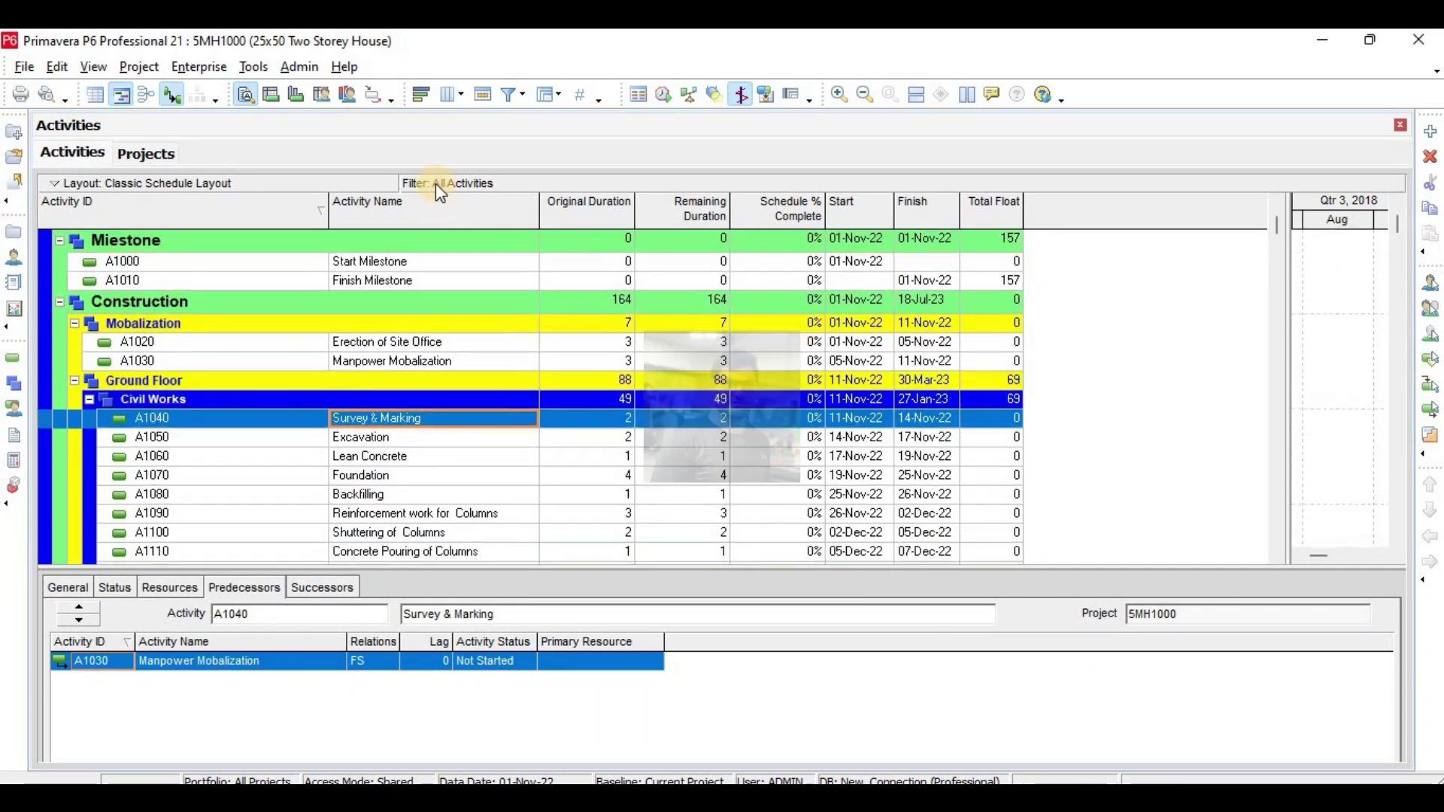
{"action": "scroll", "coordinate": [439, 481], "scroll_direction": "down", "scroll_amount": 3}
{"action": "scroll", "coordinate": [443, 478], "scroll_direction": "down", "scroll_amount": 2}
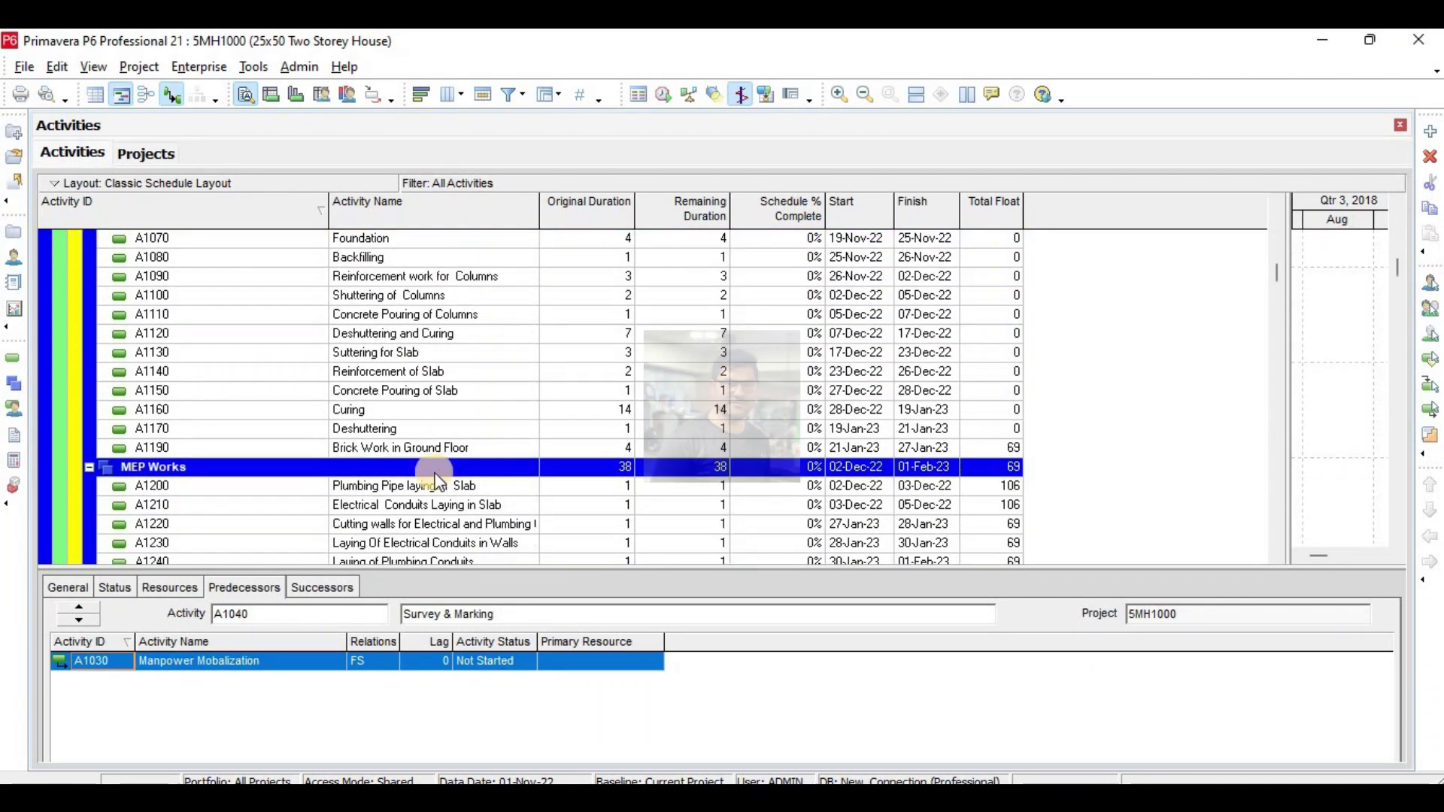
{"action": "scroll", "coordinate": [435, 466], "scroll_direction": "down", "scroll_amount": 1}
{"action": "left_click", "coordinate": [443, 413], "text": "shift"}
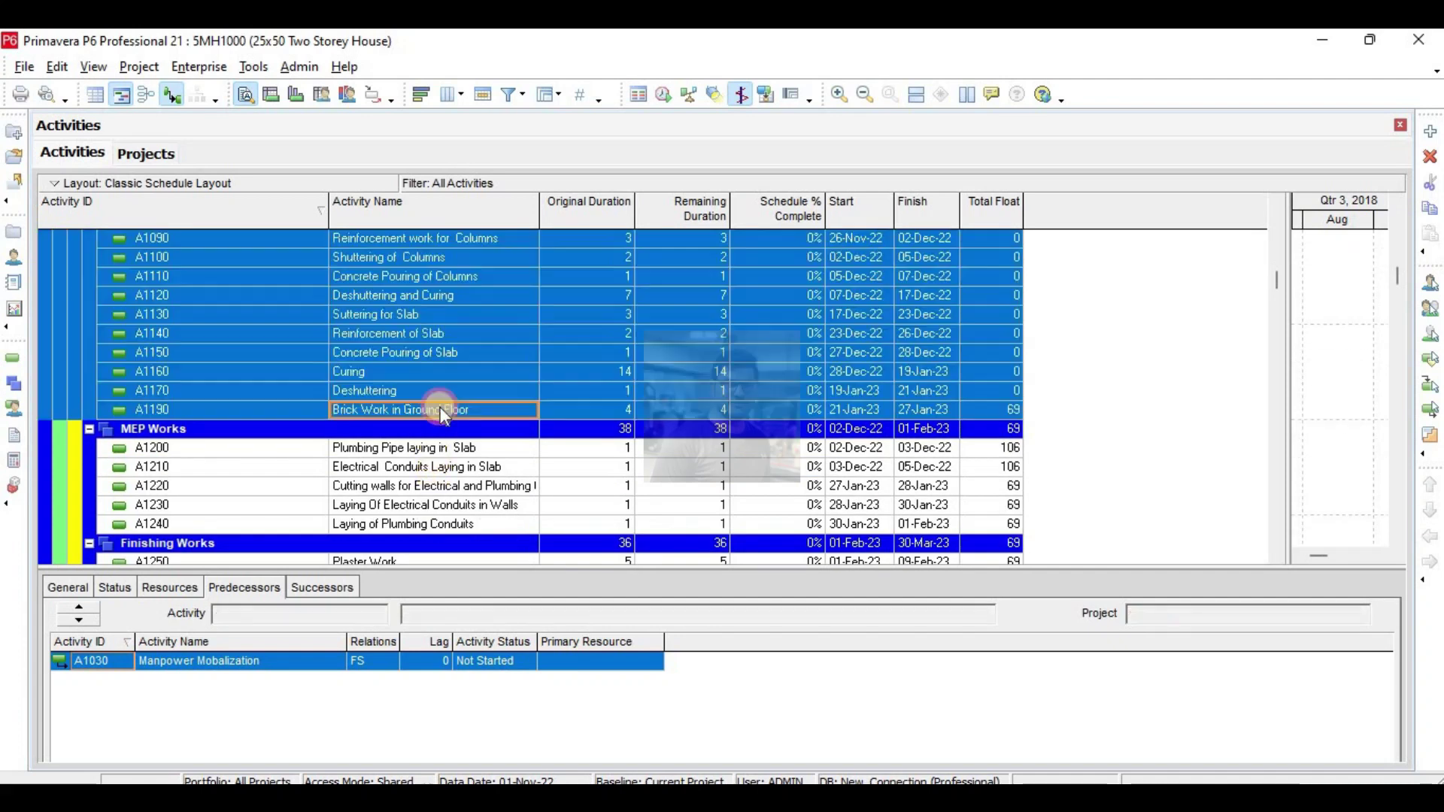
{"action": "right_click", "coordinate": [475, 284]}
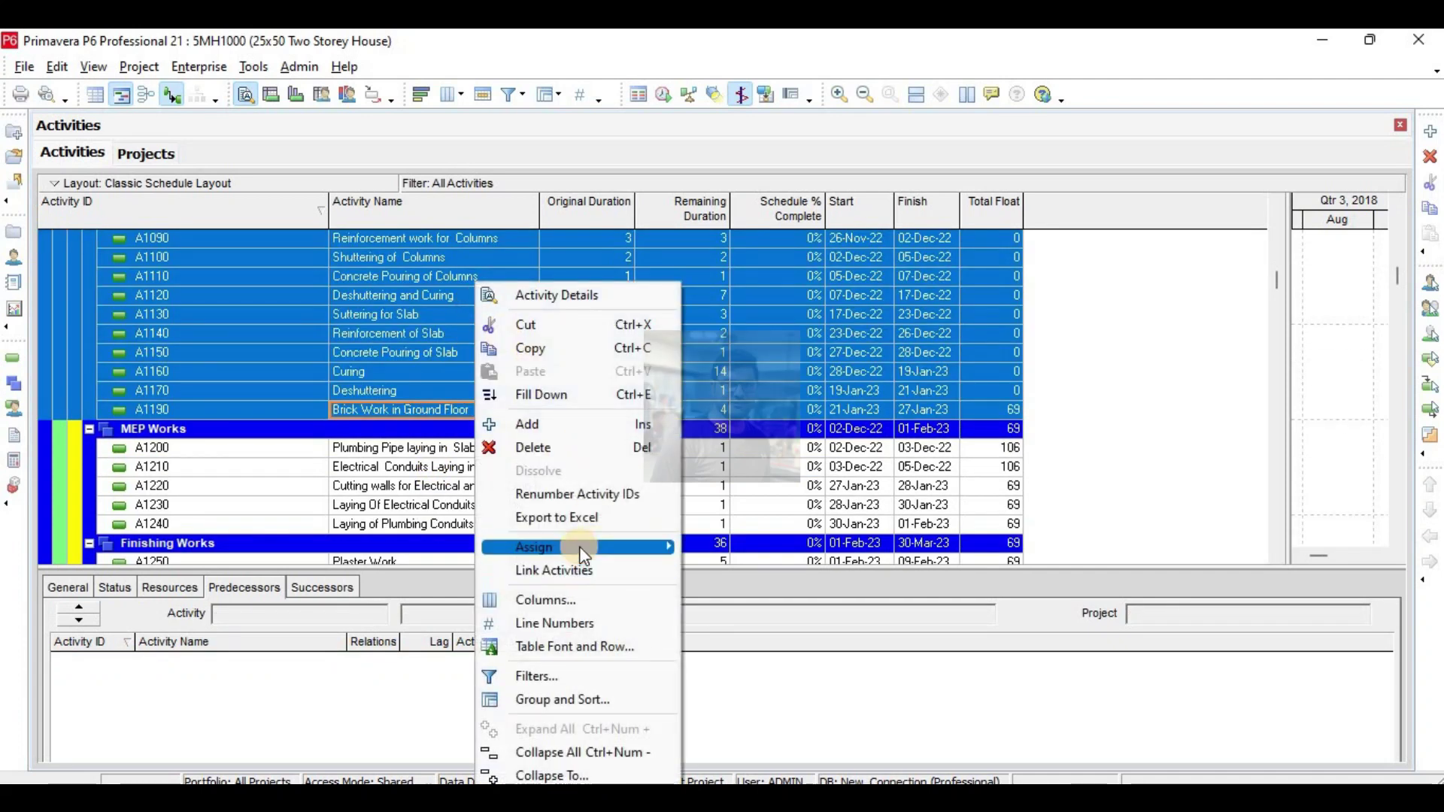
{"action": "mouse_move", "coordinate": [647, 547]}
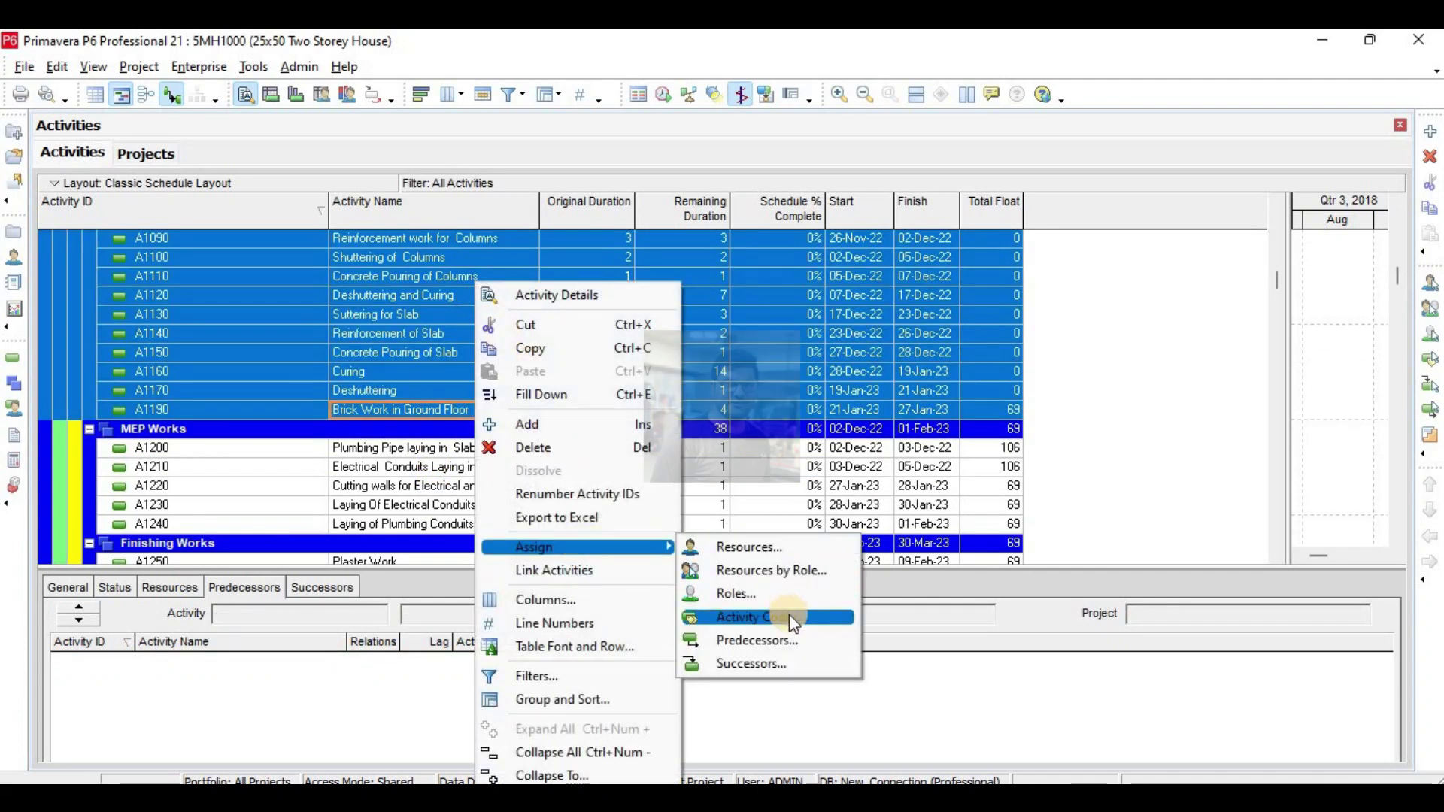
{"action": "left_click", "coordinate": [788, 616]}
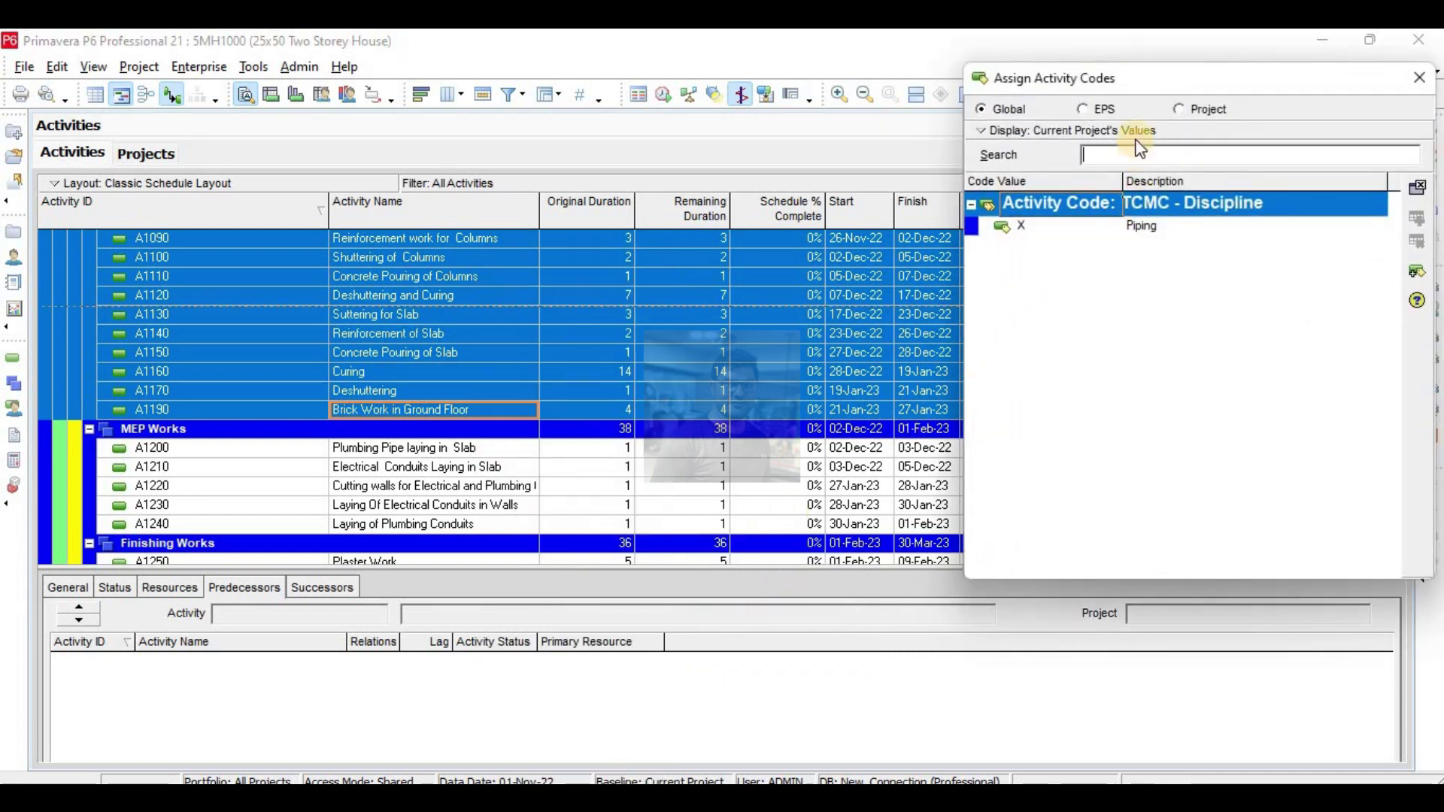
{"action": "left_click", "coordinate": [1179, 112]}
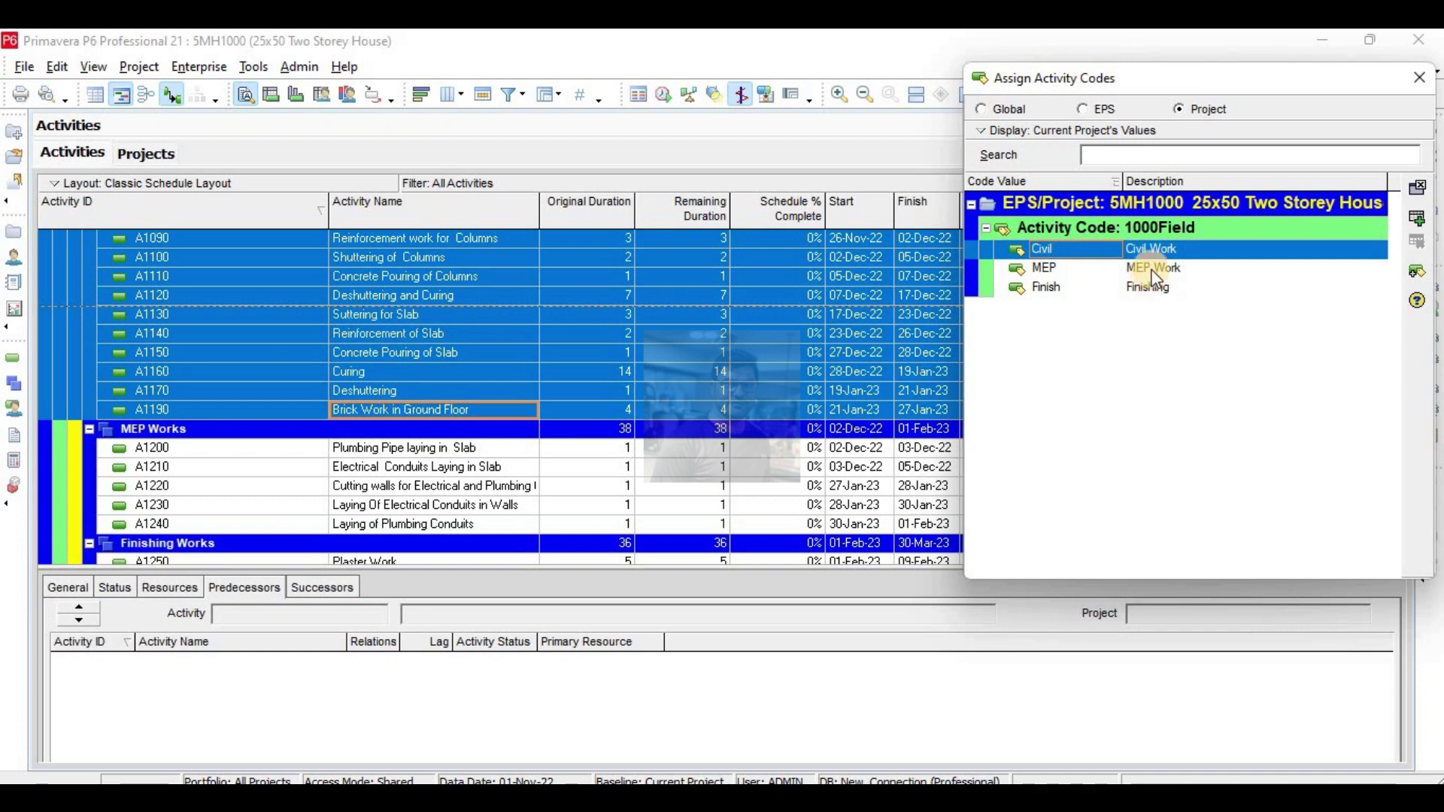
{"action": "left_click", "coordinate": [1154, 275]}
{"action": "left_click", "coordinate": [1151, 253]}
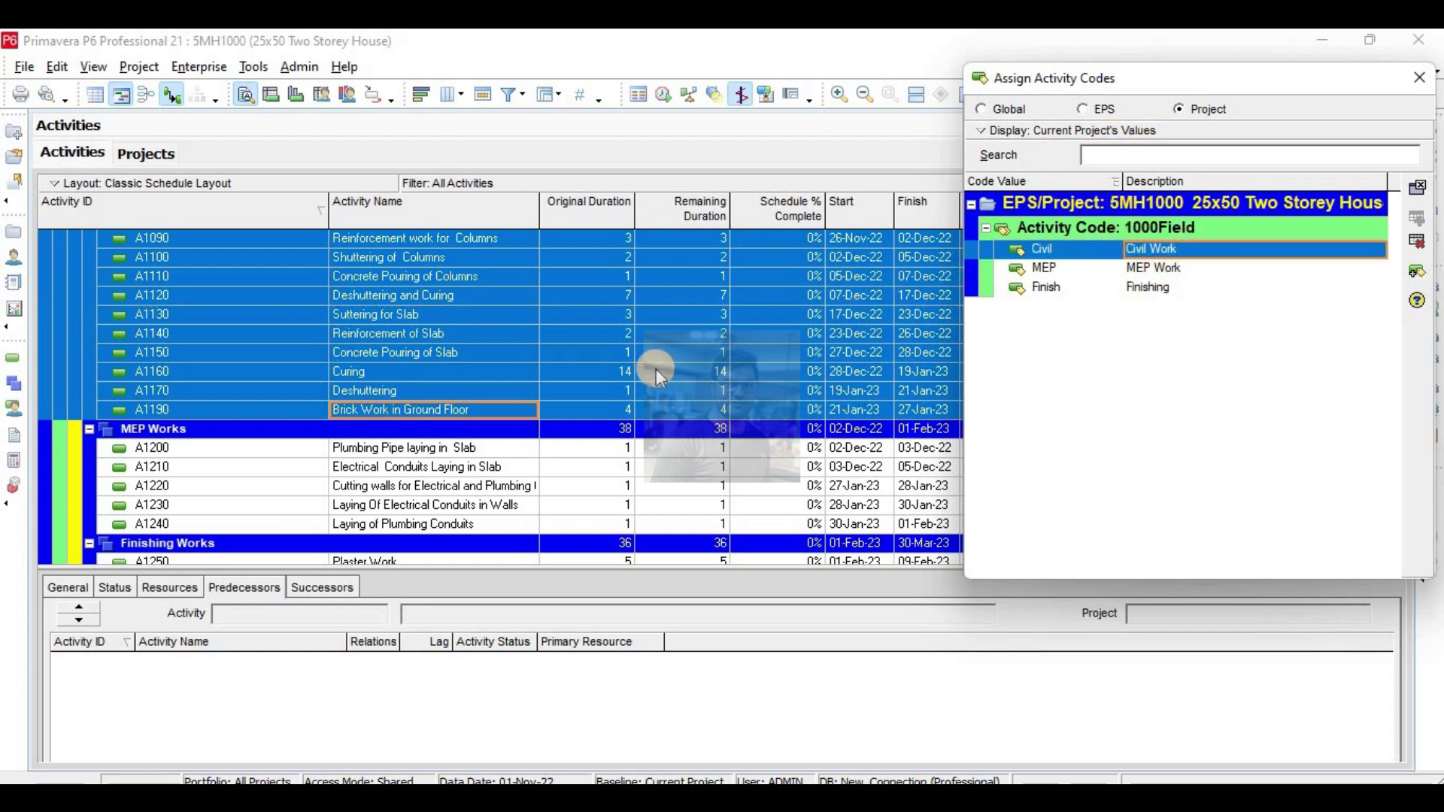
Assign the Civil code value to the First Floor Civil Works activities FF1050 through FF1140.
{"action": "scroll", "coordinate": [509, 408], "scroll_direction": "down", "scroll_amount": 4}
{"action": "scroll", "coordinate": [408, 399], "scroll_direction": "down", "scroll_amount": 3}
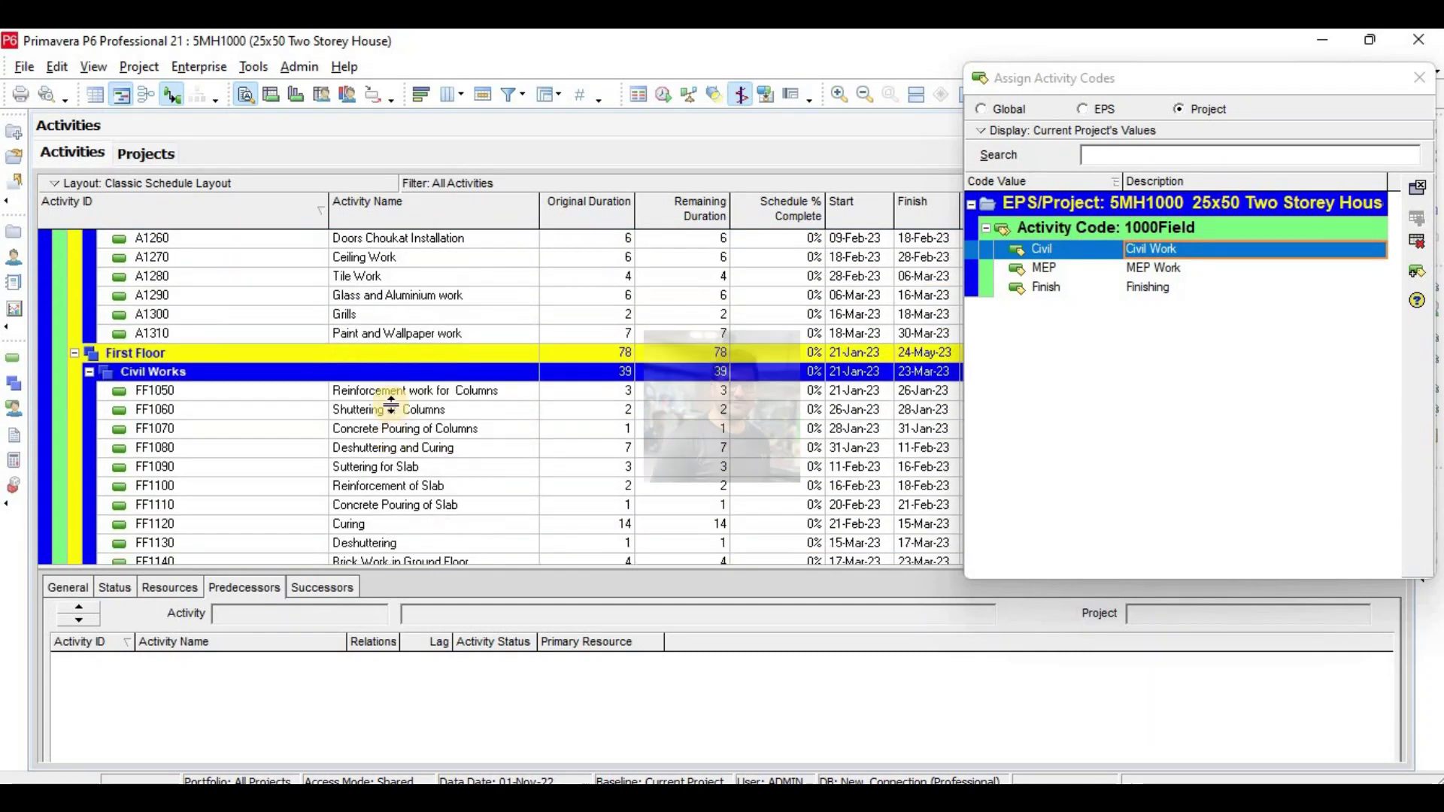
{"action": "left_click", "coordinate": [397, 392]}
{"action": "scroll", "coordinate": [397, 393], "scroll_direction": "down", "scroll_amount": 3}
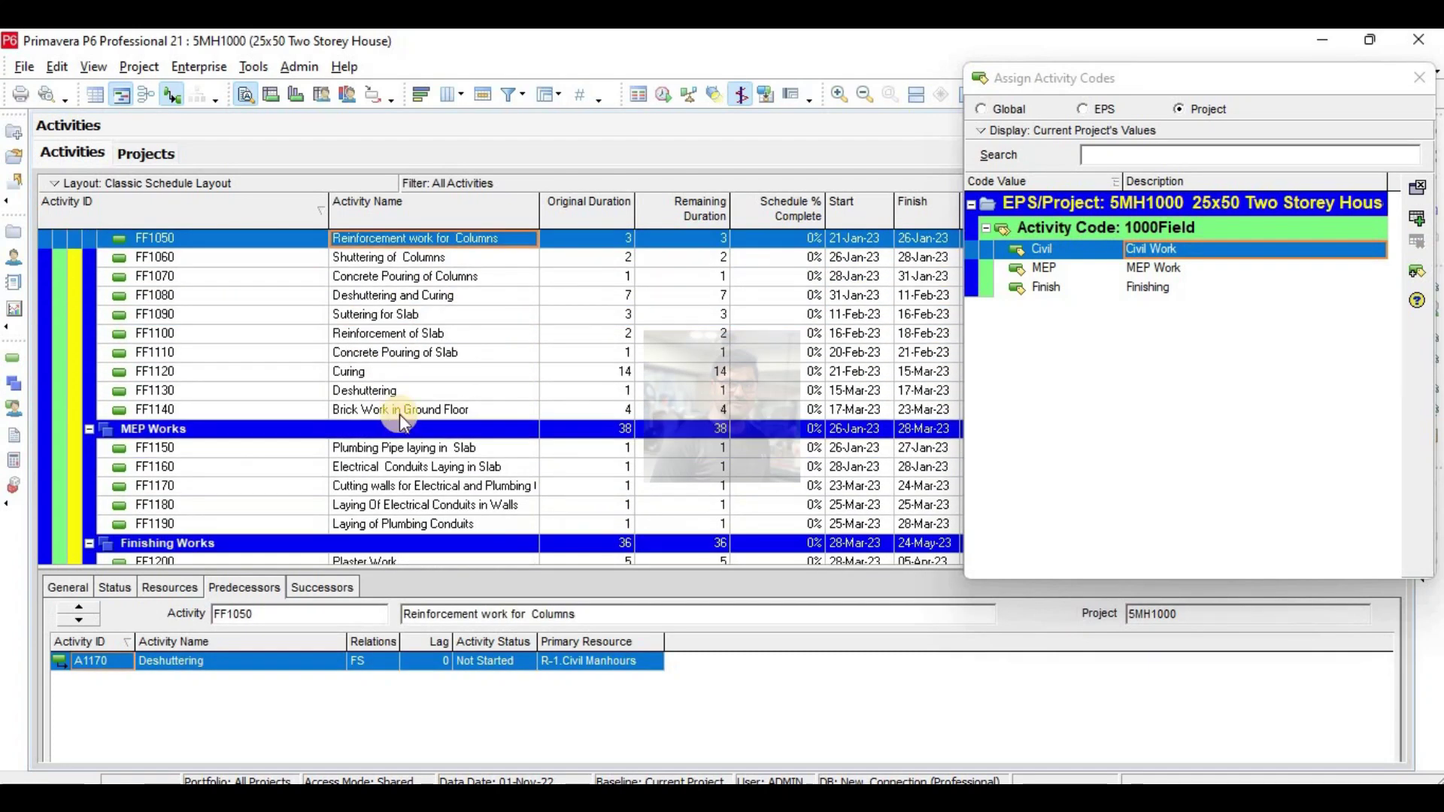
{"action": "left_click", "coordinate": [407, 410], "text": "shift"}
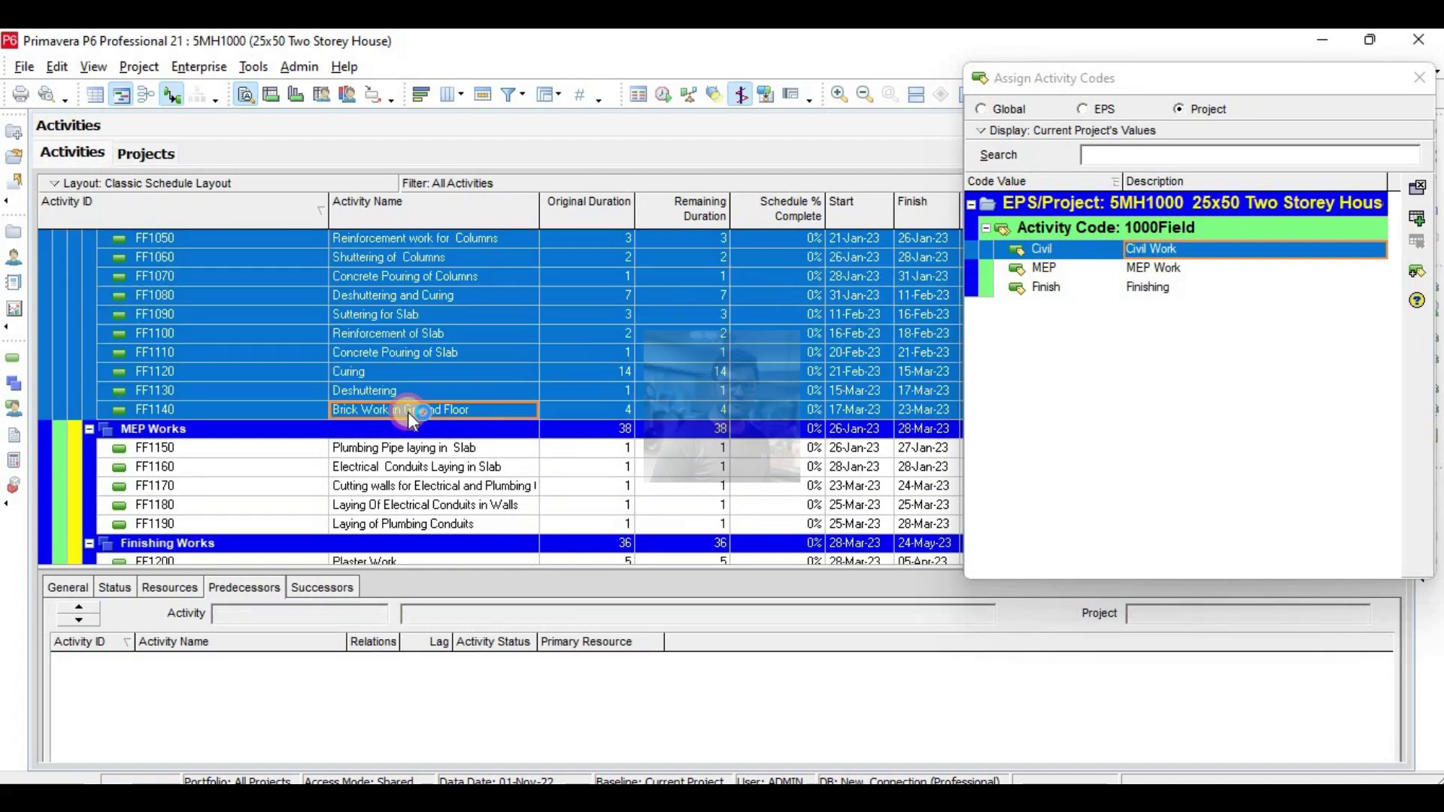
{"action": "left_click", "coordinate": [1427, 219]}
Assign the Civil code value to the Roof Floor Civil Works activities RF1050 through RF1140.
{"action": "scroll", "coordinate": [576, 298], "scroll_direction": "down", "scroll_amount": 5}
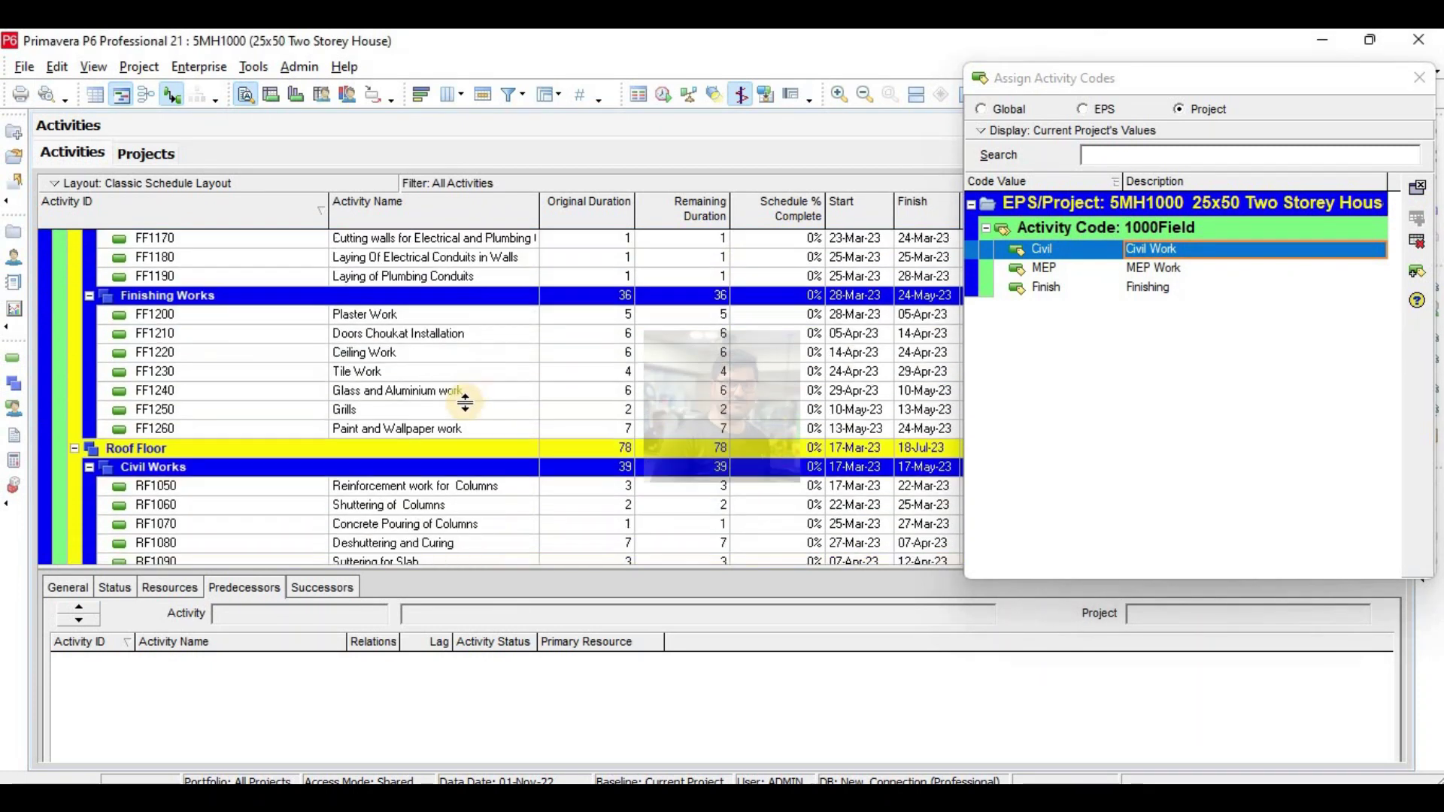
{"action": "scroll", "coordinate": [455, 410], "scroll_direction": "down", "scroll_amount": 3}
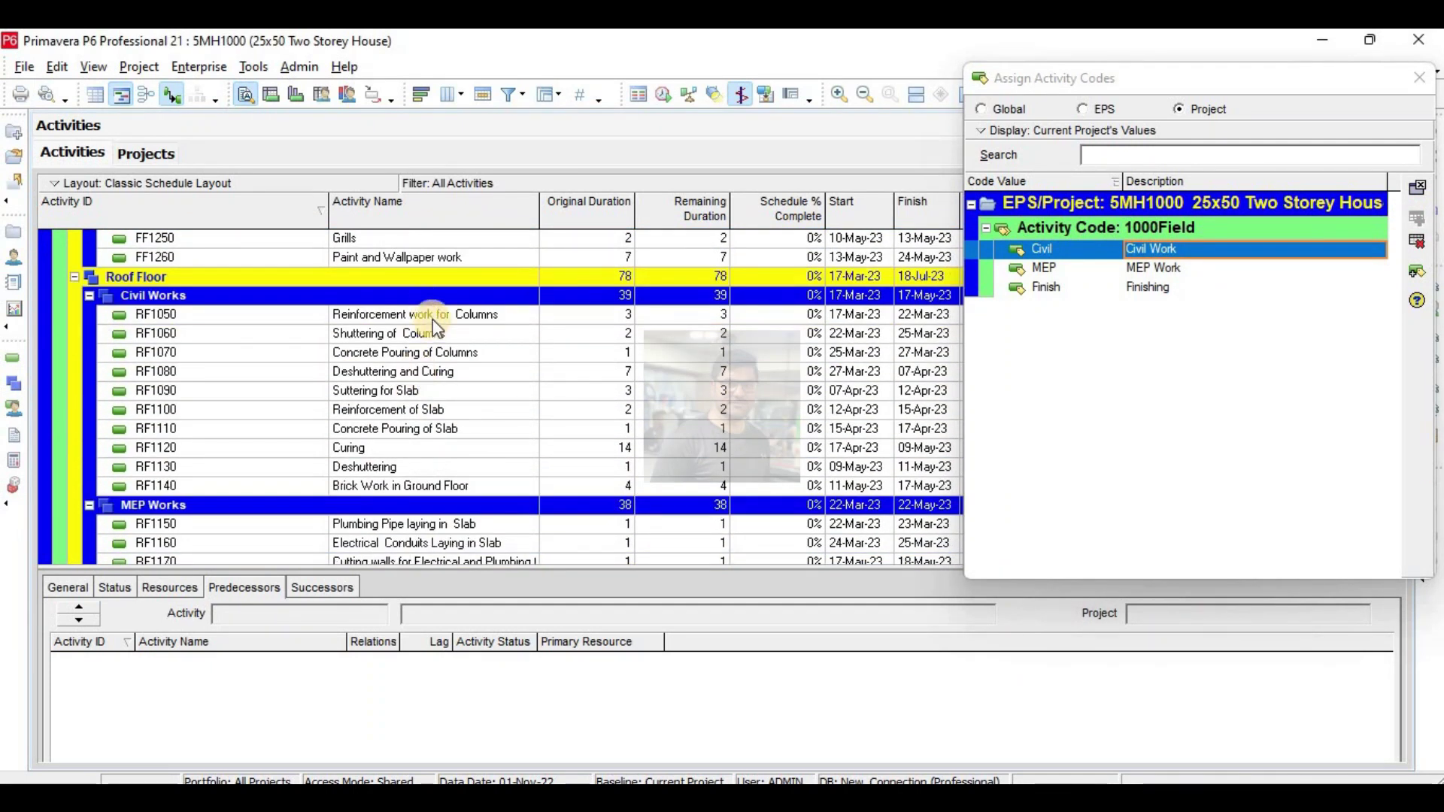
{"action": "left_click", "coordinate": [431, 313]}
{"action": "scroll", "coordinate": [425, 383], "scroll_direction": "down", "scroll_amount": 2}
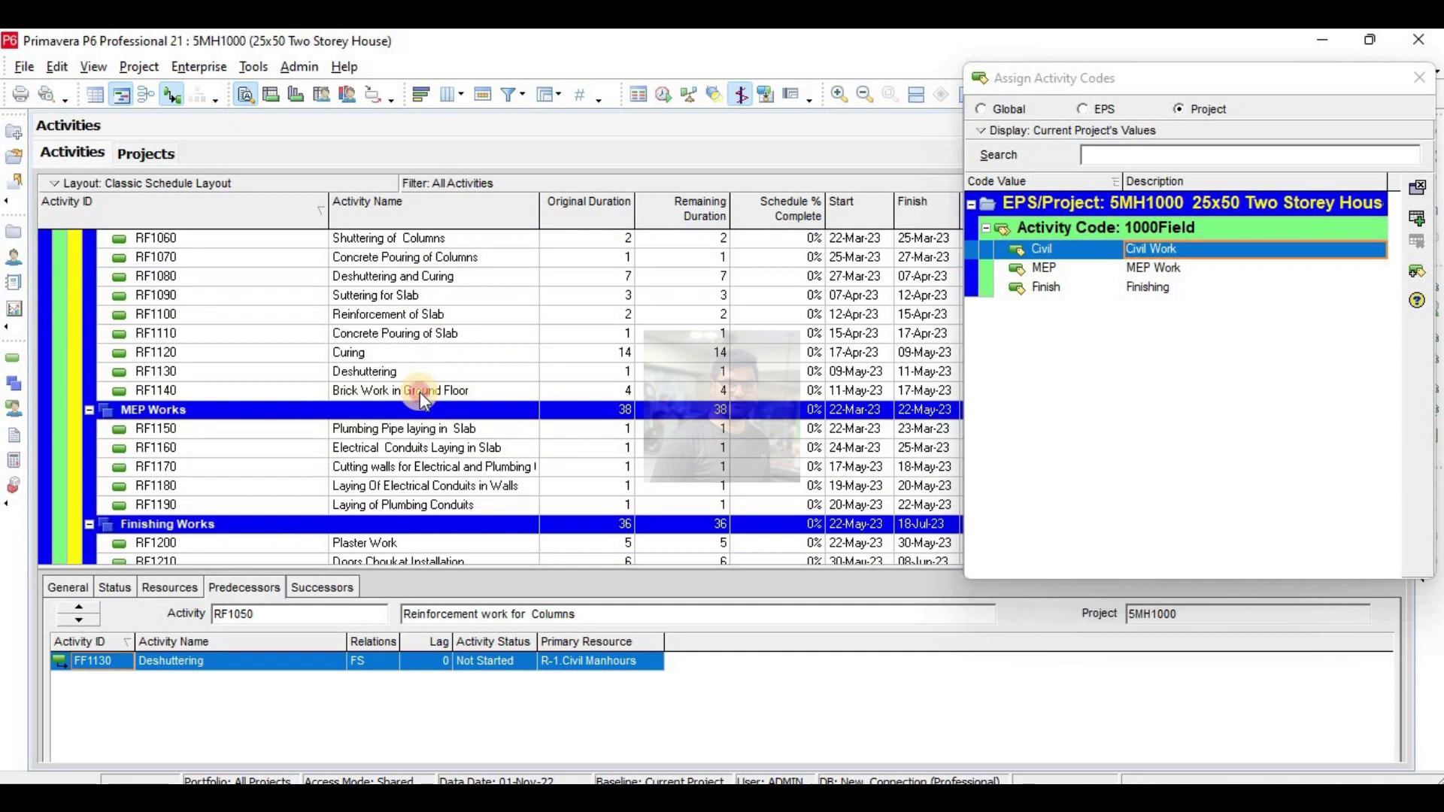
{"action": "left_click", "coordinate": [420, 391], "text": "shift"}
{"action": "left_click", "coordinate": [1417, 218]}
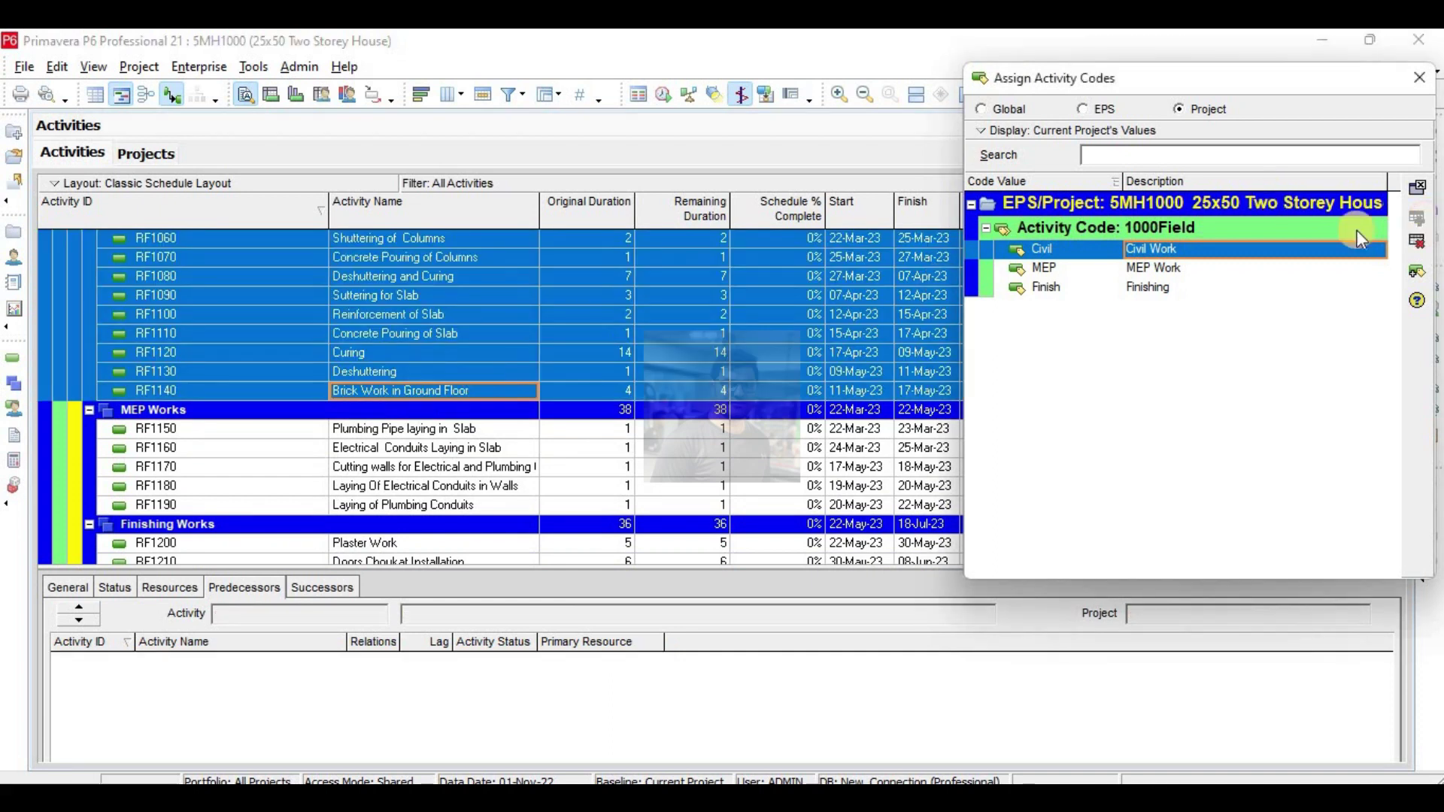
Assign the MEP code value to the Ground Floor MEP Works activities A1200 through A1240.
{"action": "scroll", "coordinate": [452, 354], "scroll_direction": "up", "scroll_amount": 8}
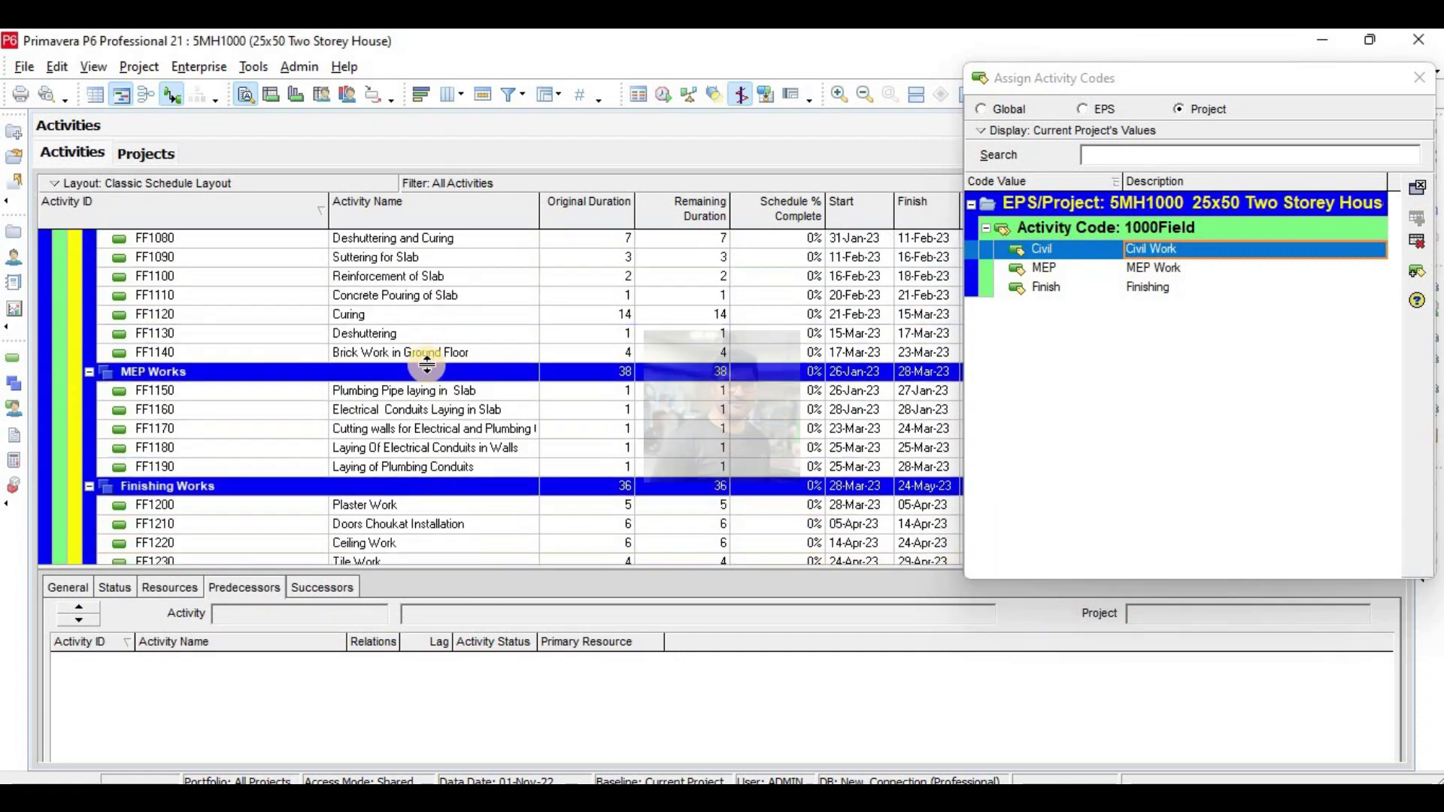
{"action": "scroll", "coordinate": [427, 364], "scroll_direction": "up", "scroll_amount": 10}
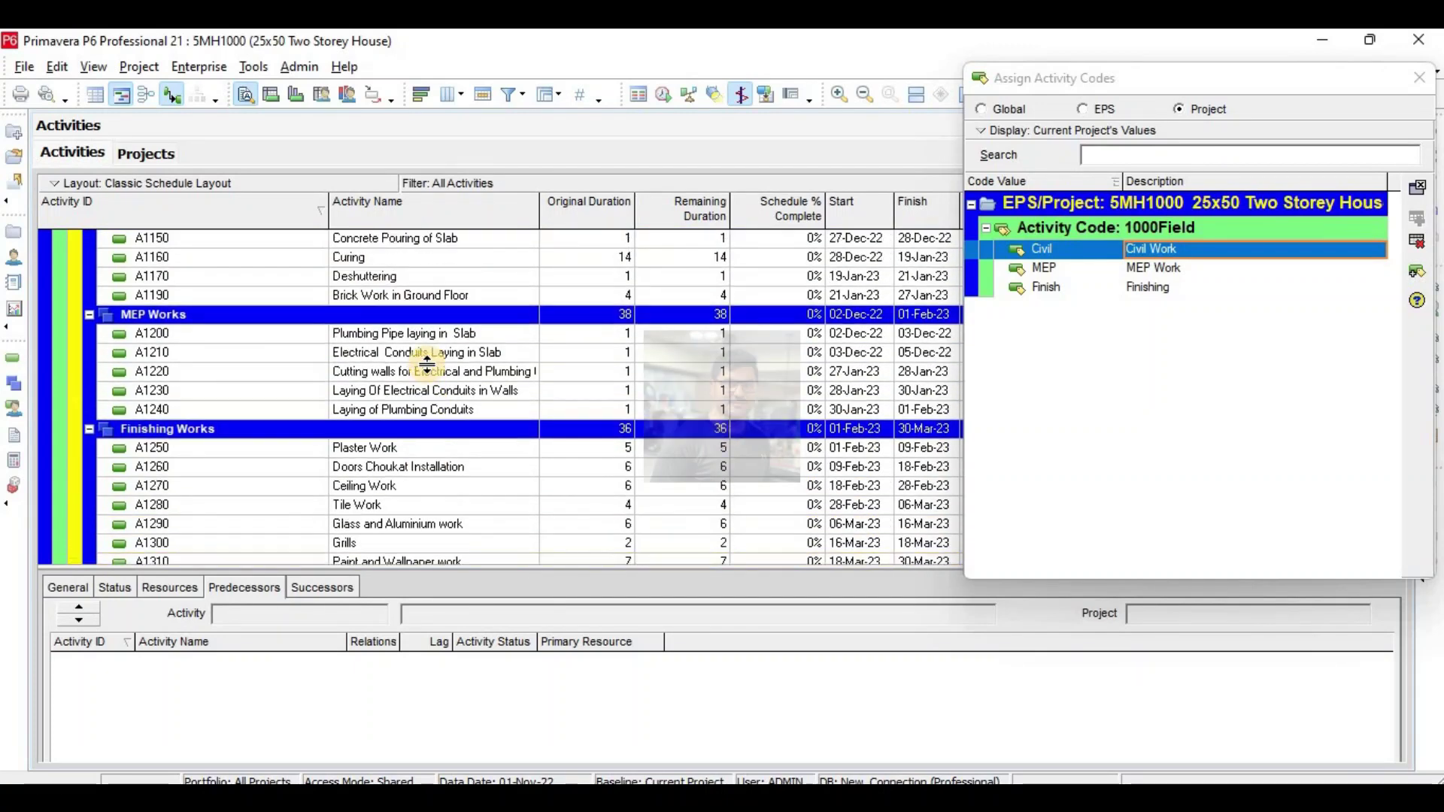
{"action": "scroll", "coordinate": [428, 365], "scroll_direction": "up", "scroll_amount": 4}
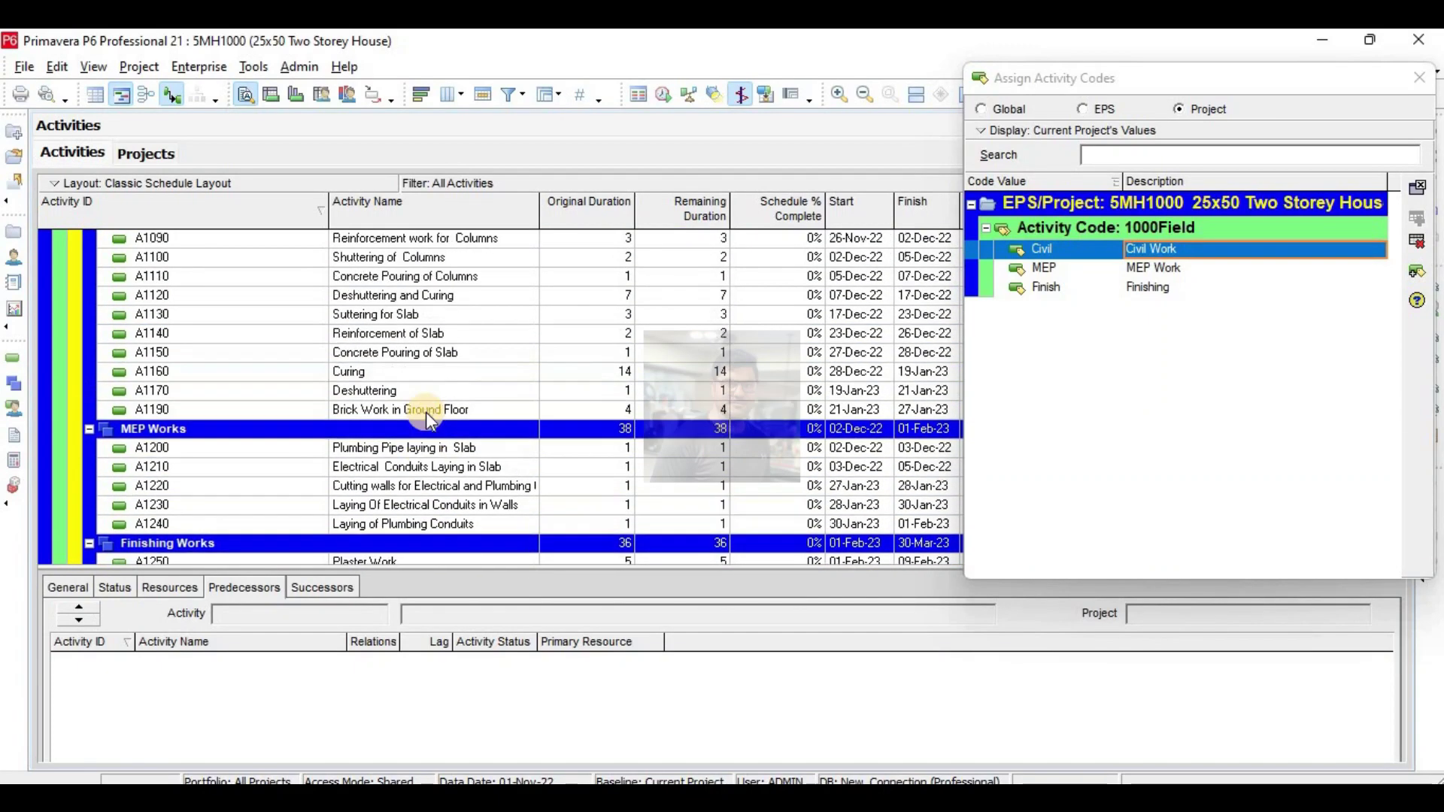
{"action": "scroll", "coordinate": [426, 416], "scroll_direction": "up", "scroll_amount": 5}
{"action": "scroll", "coordinate": [436, 416], "scroll_direction": "down", "scroll_amount": 5}
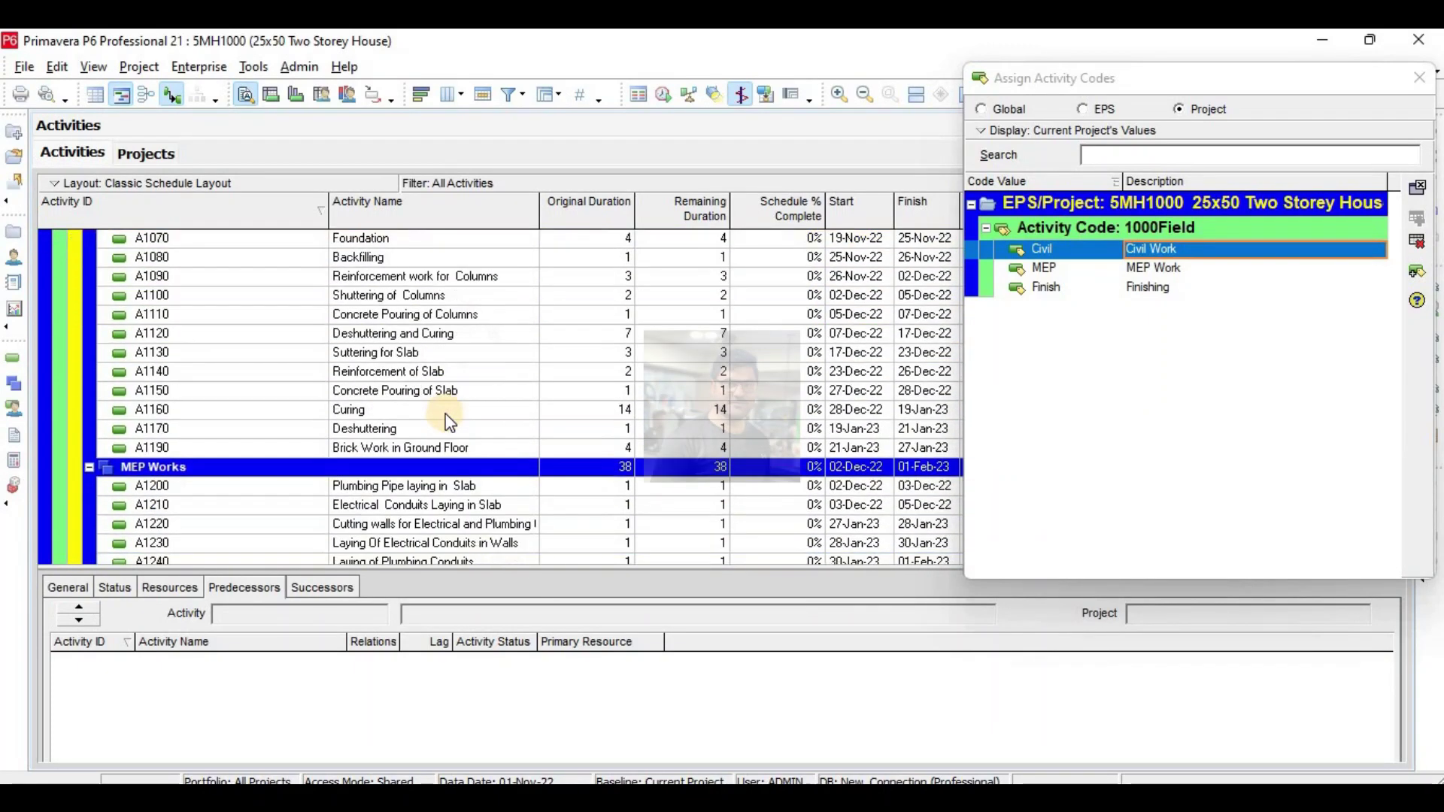
{"action": "scroll", "coordinate": [448, 417], "scroll_direction": "down", "scroll_amount": 3}
{"action": "left_click", "coordinate": [444, 333]}
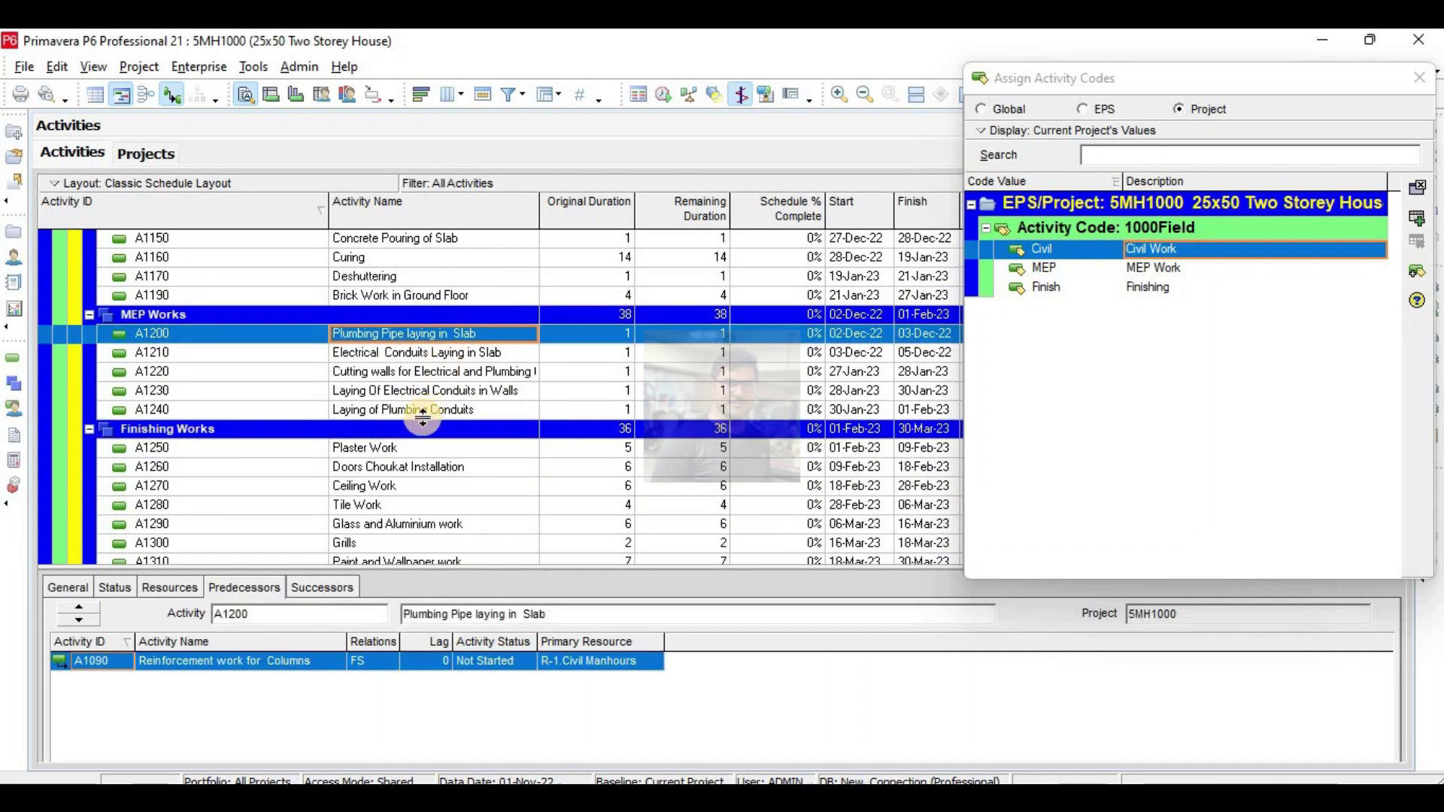
{"action": "left_click", "coordinate": [428, 408], "text": "shift"}
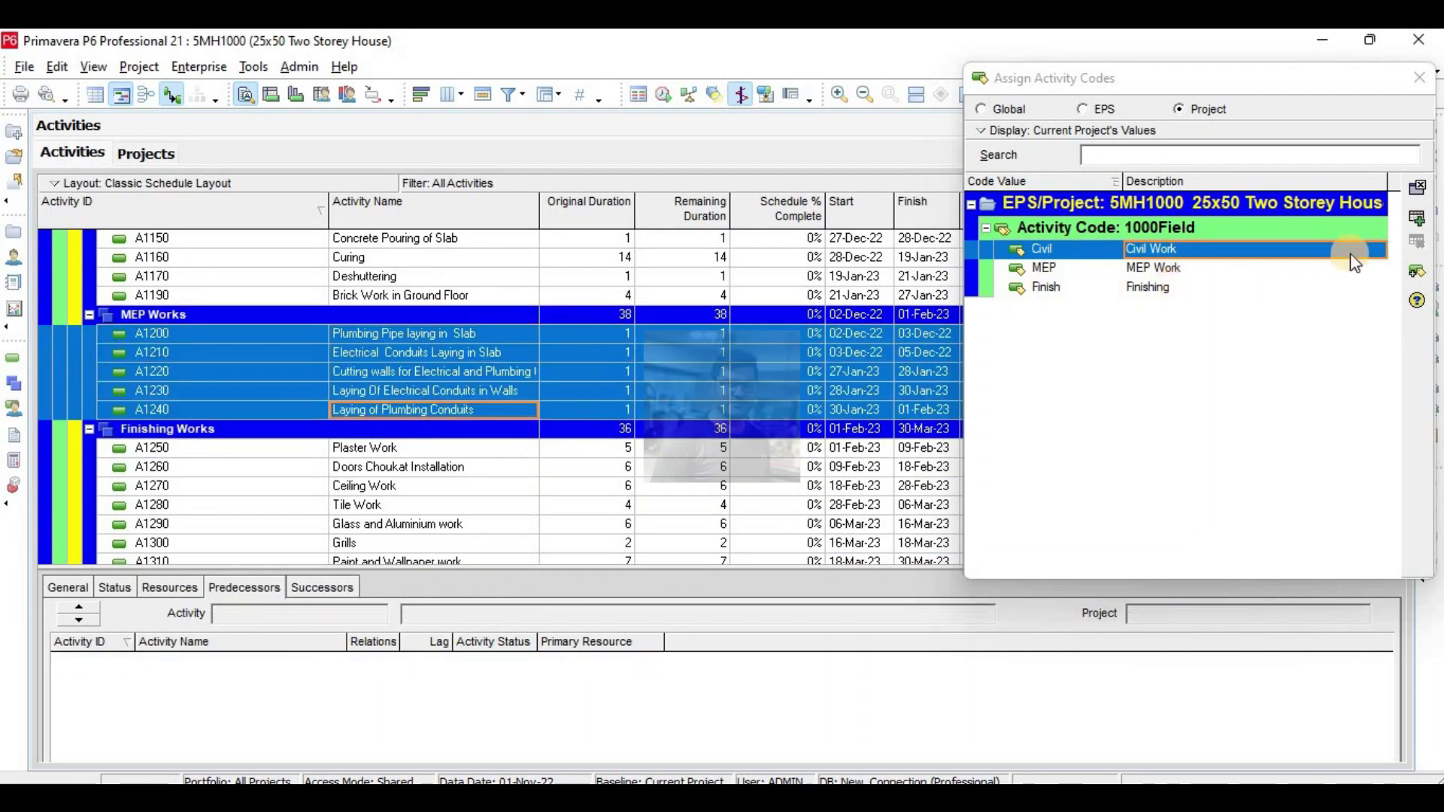
{"action": "left_click", "coordinate": [1155, 271]}
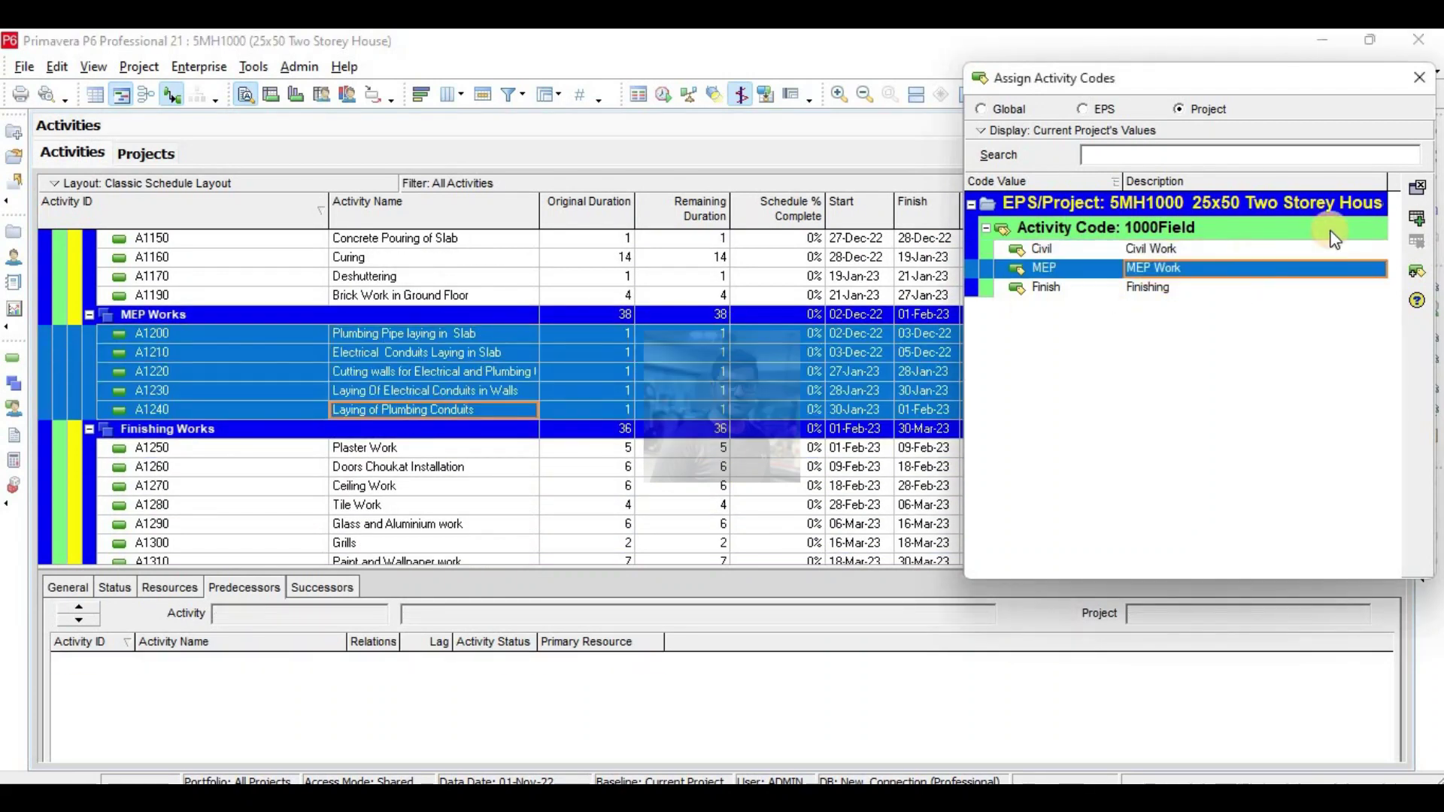
{"action": "left_click", "coordinate": [1418, 218]}
Assign the MEP code value to the First Floor MEP Works activities FF1150 through FF1190.
{"action": "left_click", "coordinate": [427, 372]}
{"action": "scroll", "coordinate": [427, 377], "scroll_direction": "down", "scroll_amount": 5}
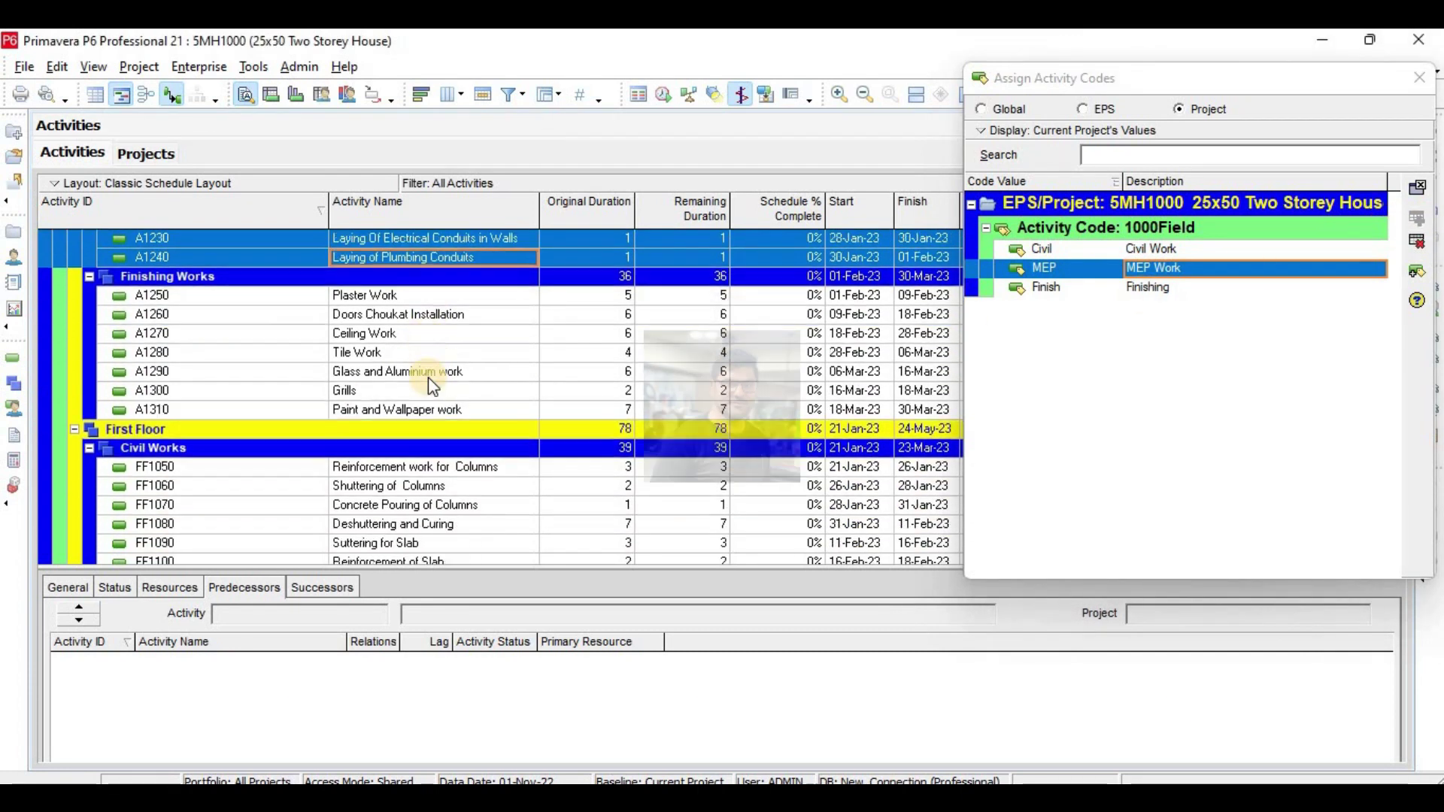
{"action": "scroll", "coordinate": [429, 382], "scroll_direction": "down", "scroll_amount": 4}
{"action": "left_click", "coordinate": [419, 316]}
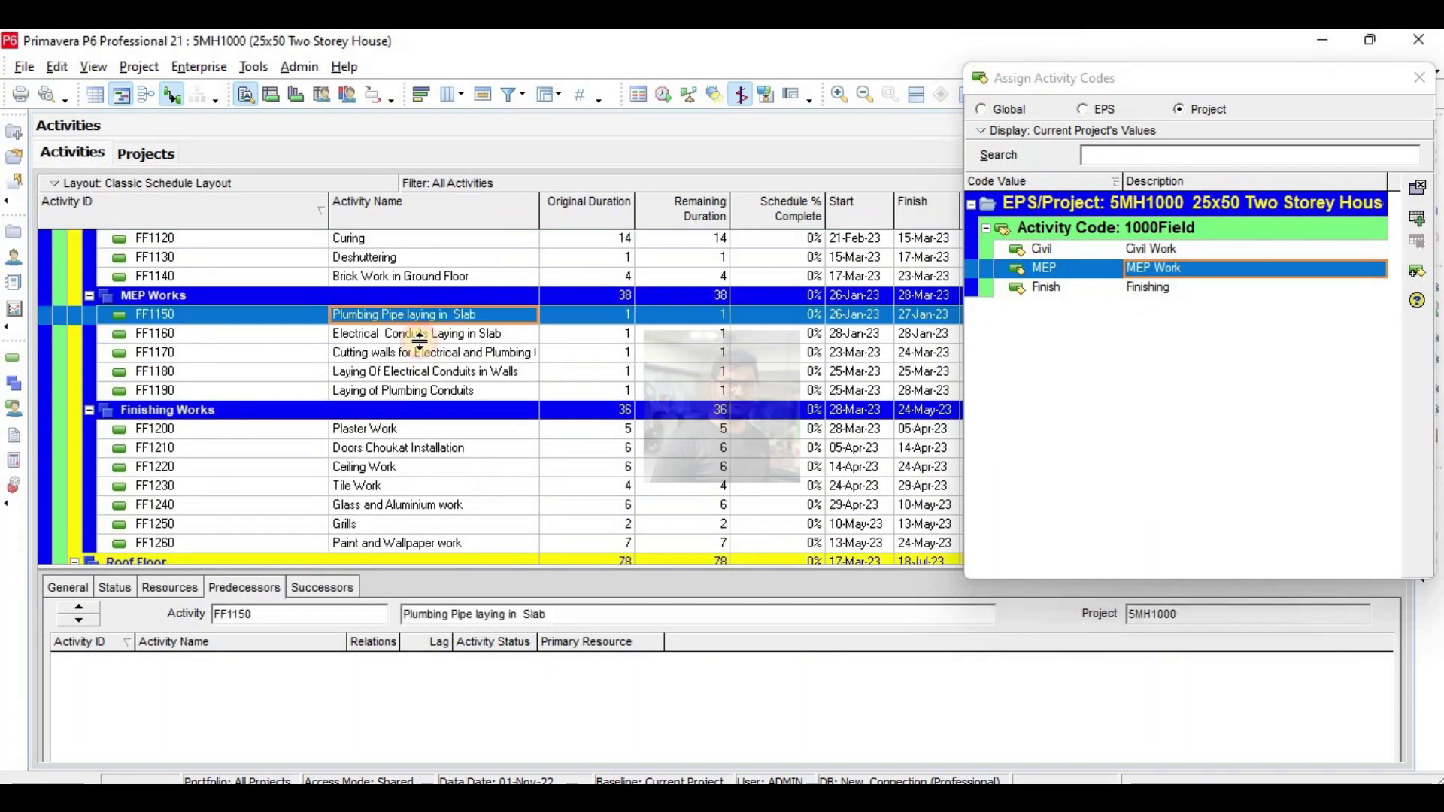
{"action": "left_click", "coordinate": [412, 390], "text": "shift"}
{"action": "left_click", "coordinate": [1358, 237]}
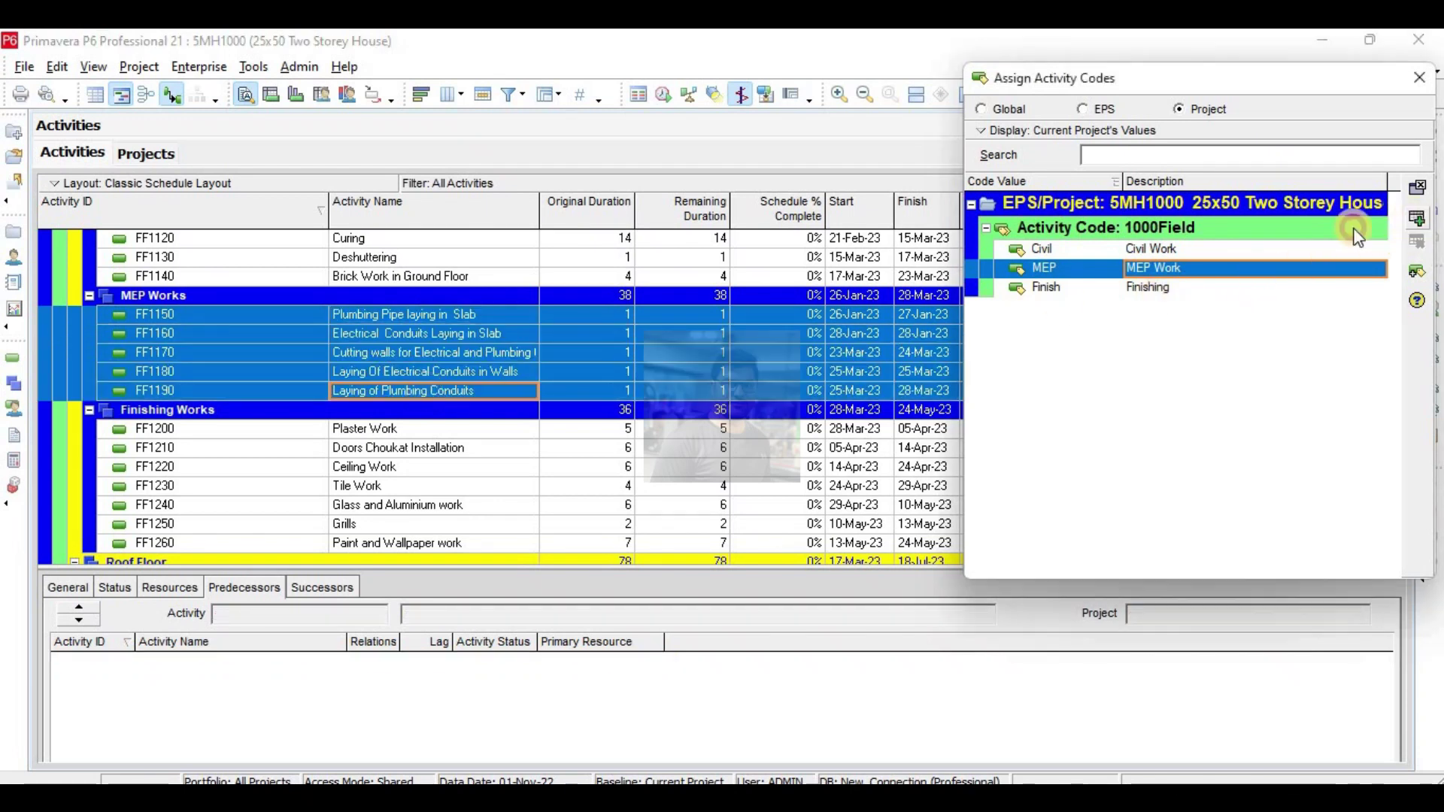
Assign the MEP code value to the Roof Floor MEP Works activities RF1150 through RF1190.
{"action": "scroll", "coordinate": [412, 391], "scroll_direction": "down", "scroll_amount": 10}
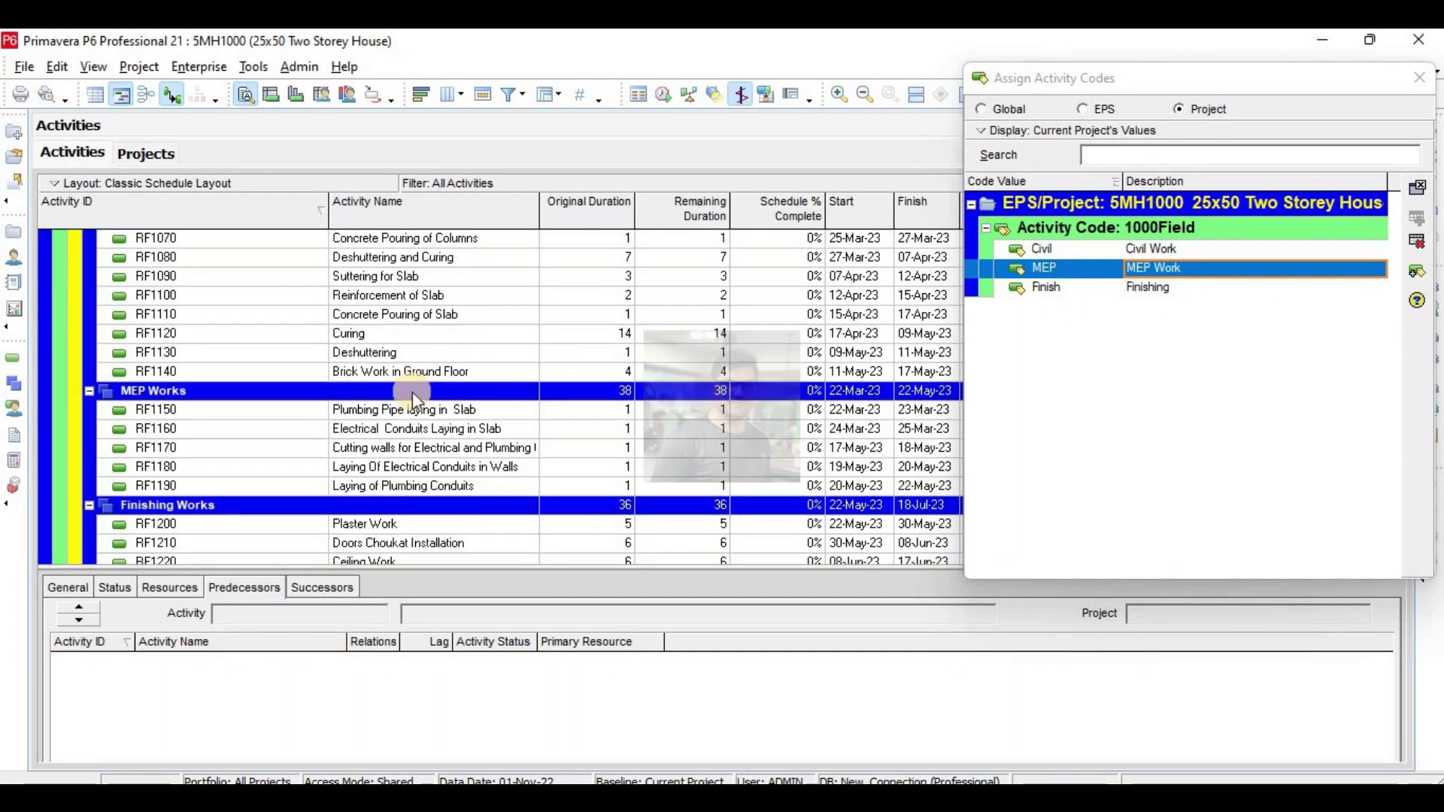
{"action": "scroll", "coordinate": [413, 391], "scroll_direction": "down", "scroll_amount": 2}
{"action": "left_click", "coordinate": [419, 315]}
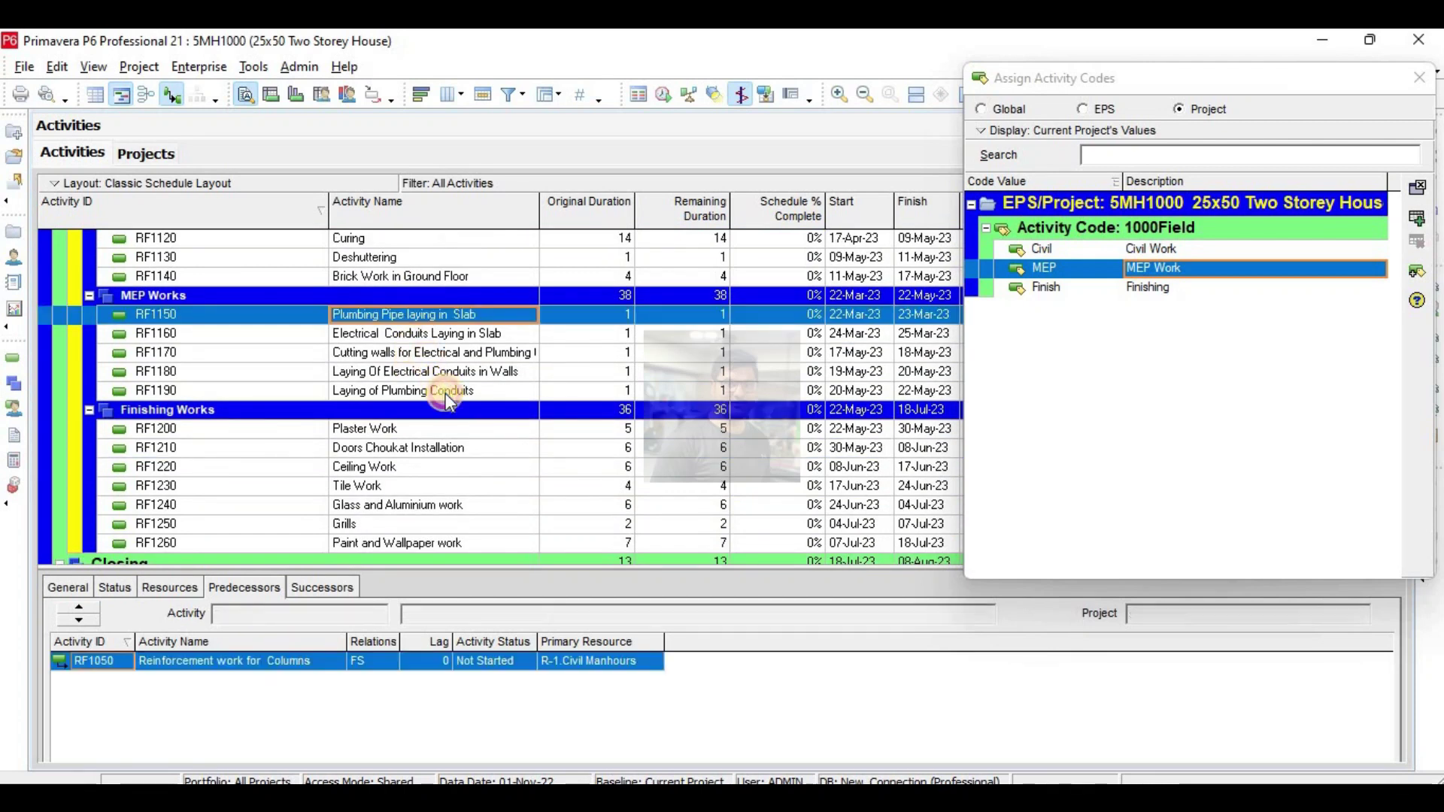
{"action": "left_click", "coordinate": [445, 393], "text": "shift"}
{"action": "left_click", "coordinate": [1427, 225]}
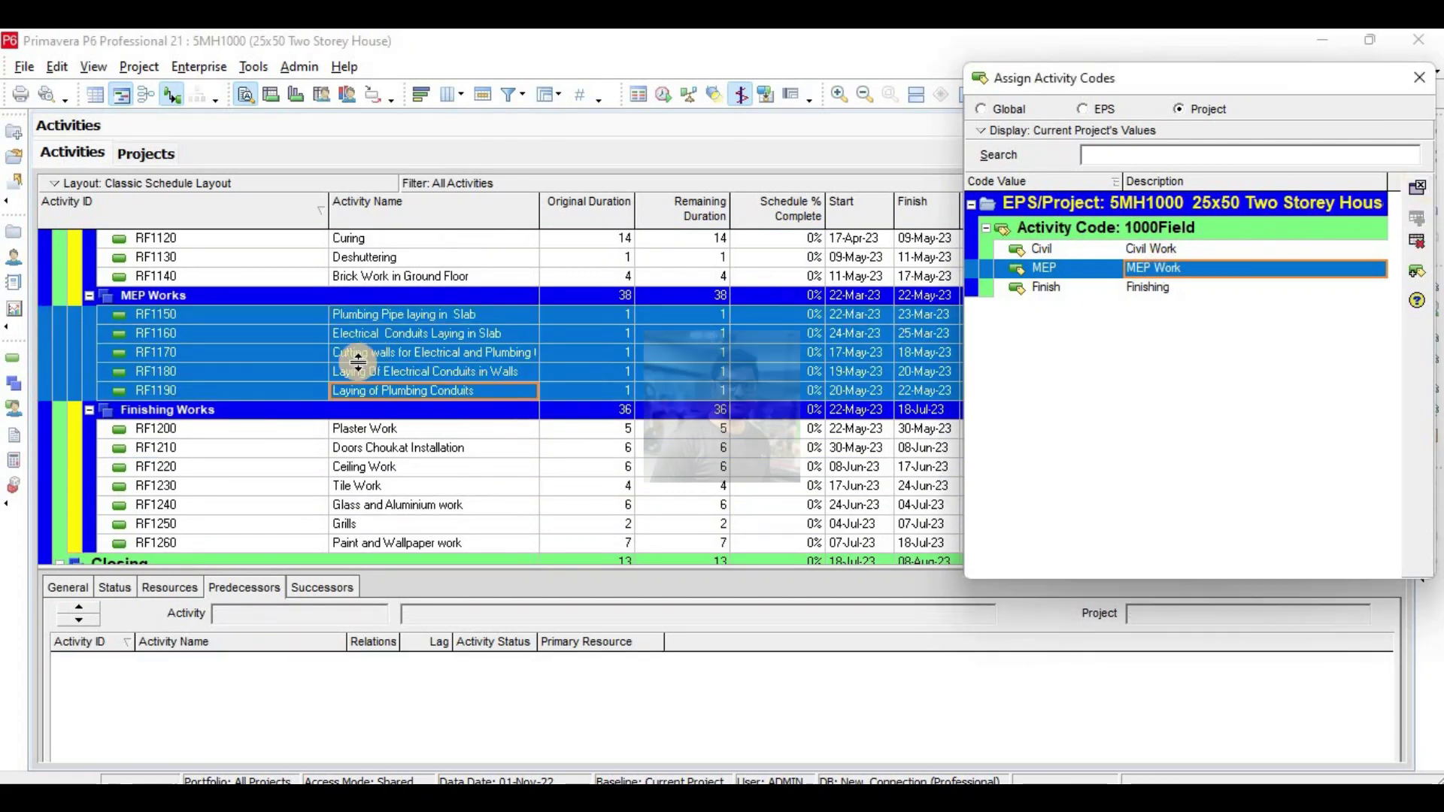
Assign the Finish code value to the Ground Floor Finishing Works activities A1250 through A1310.
{"action": "scroll", "coordinate": [357, 362], "scroll_direction": "down", "scroll_amount": 2}
{"action": "scroll", "coordinate": [358, 363], "scroll_direction": "up", "scroll_amount": 3}
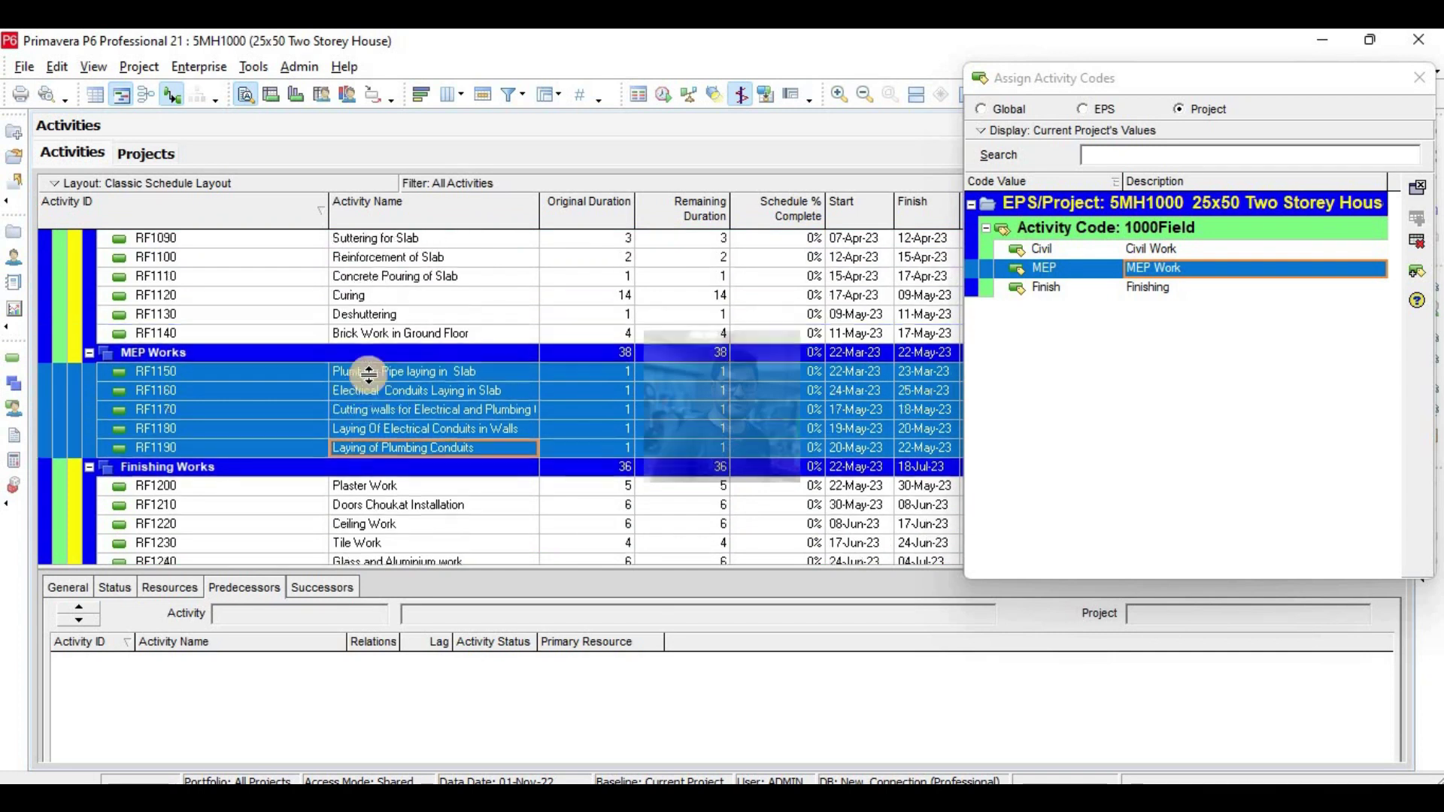
{"action": "scroll", "coordinate": [365, 376], "scroll_direction": "down", "scroll_amount": 12}
{"action": "scroll", "coordinate": [369, 375], "scroll_direction": "up", "scroll_amount": 3}
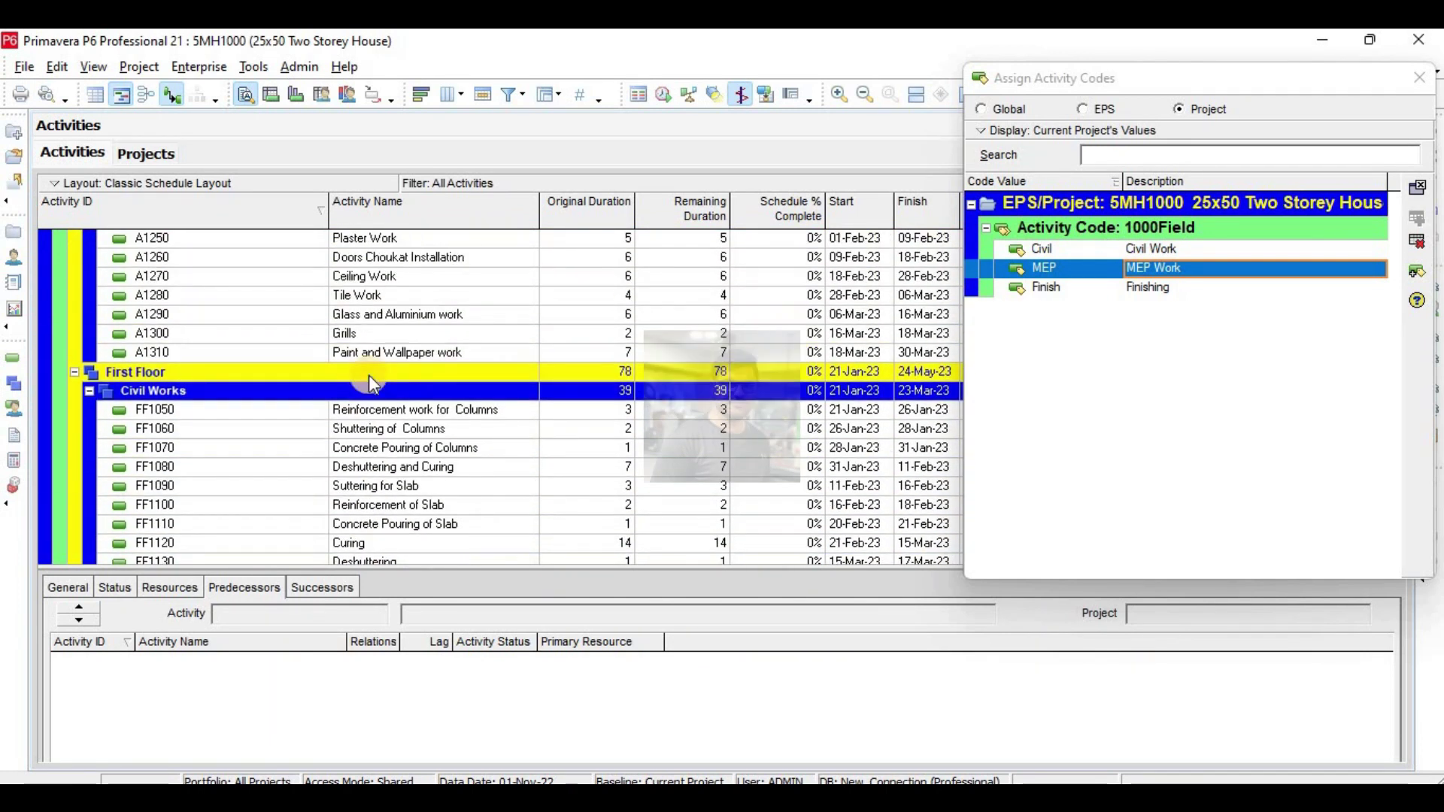
{"action": "scroll", "coordinate": [372, 361], "scroll_direction": "up", "scroll_amount": 2}
{"action": "left_click", "coordinate": [382, 333]}
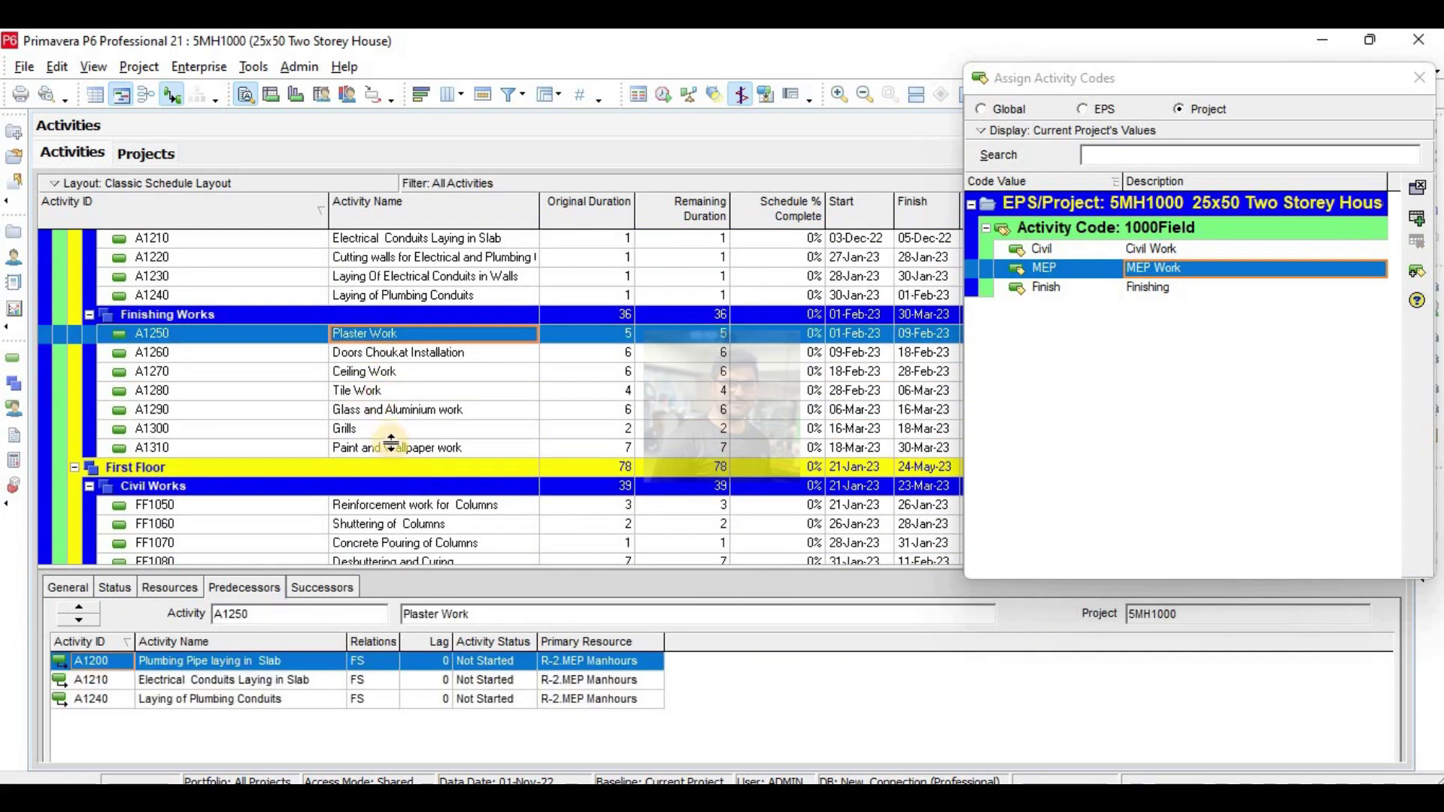
{"action": "left_click", "coordinate": [391, 449], "text": "shift"}
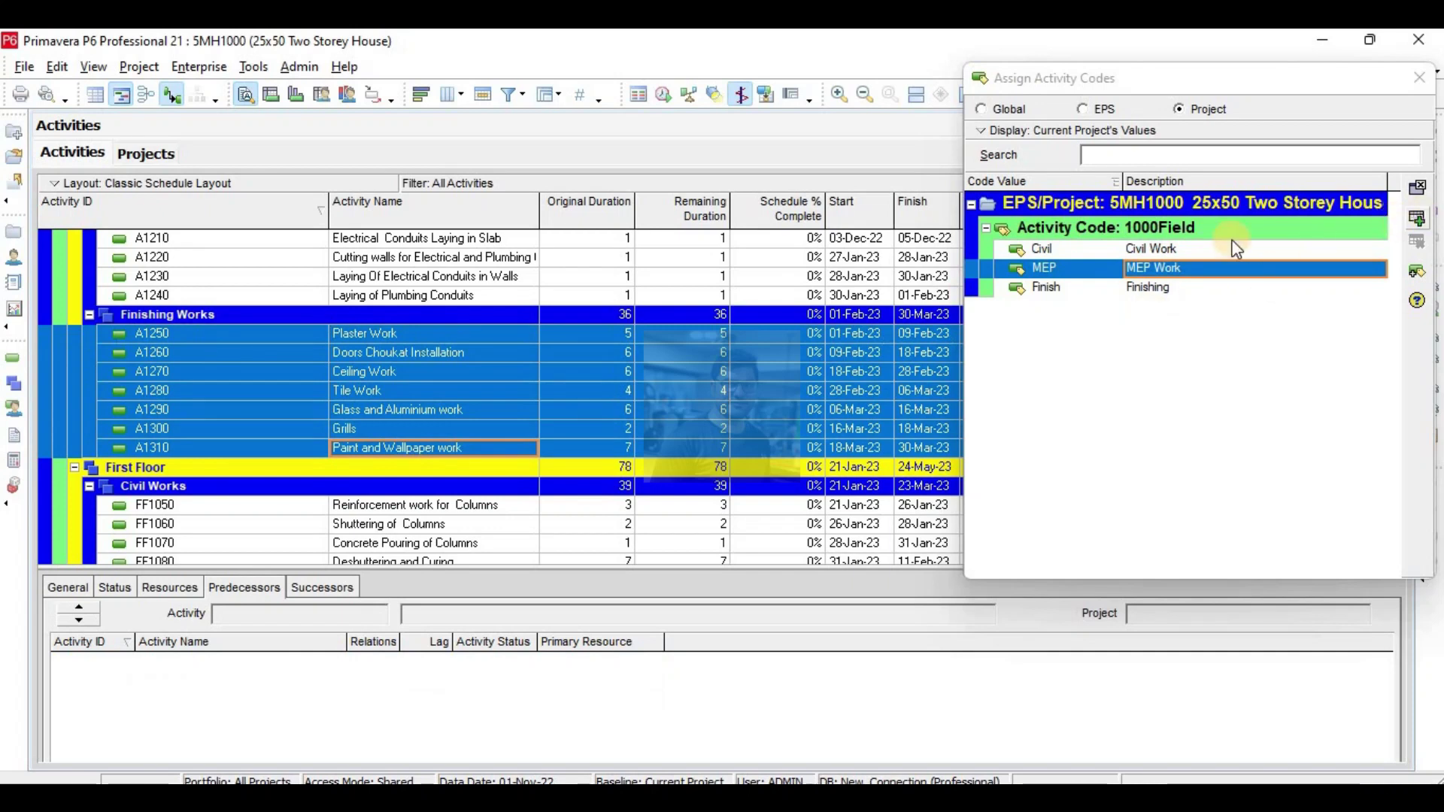
{"action": "left_click", "coordinate": [1162, 286]}
{"action": "left_click", "coordinate": [1417, 219]}
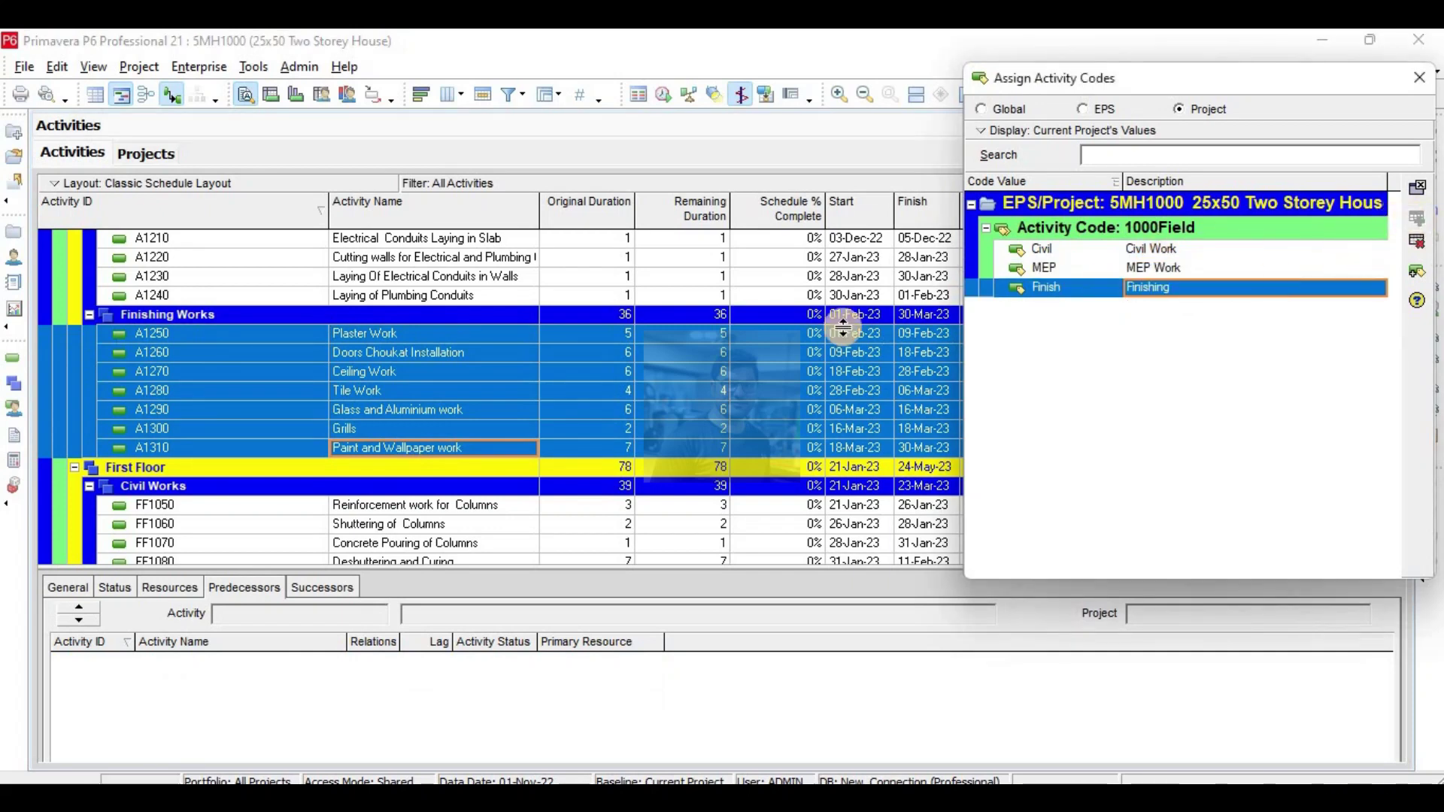
Assign the Finish code value to the First Floor Finishing Works activities FF1200 through FF1260.
{"action": "scroll", "coordinate": [511, 414], "scroll_direction": "down", "scroll_amount": 6}
{"action": "scroll", "coordinate": [501, 418], "scroll_direction": "down", "scroll_amount": 3}
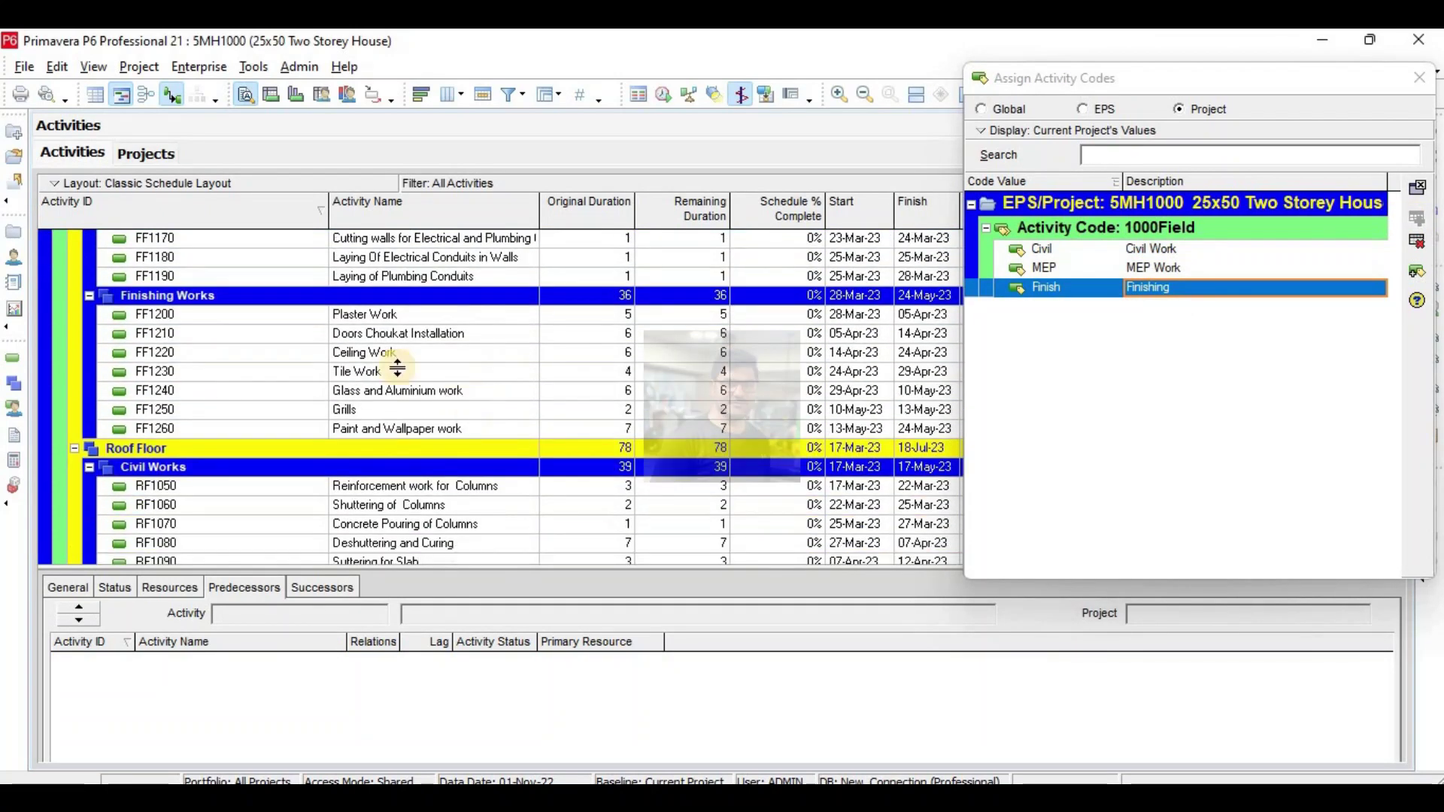
{"action": "left_click", "coordinate": [355, 314]}
{"action": "left_click", "coordinate": [408, 431], "text": "shift"}
{"action": "left_click", "coordinate": [1417, 218]}
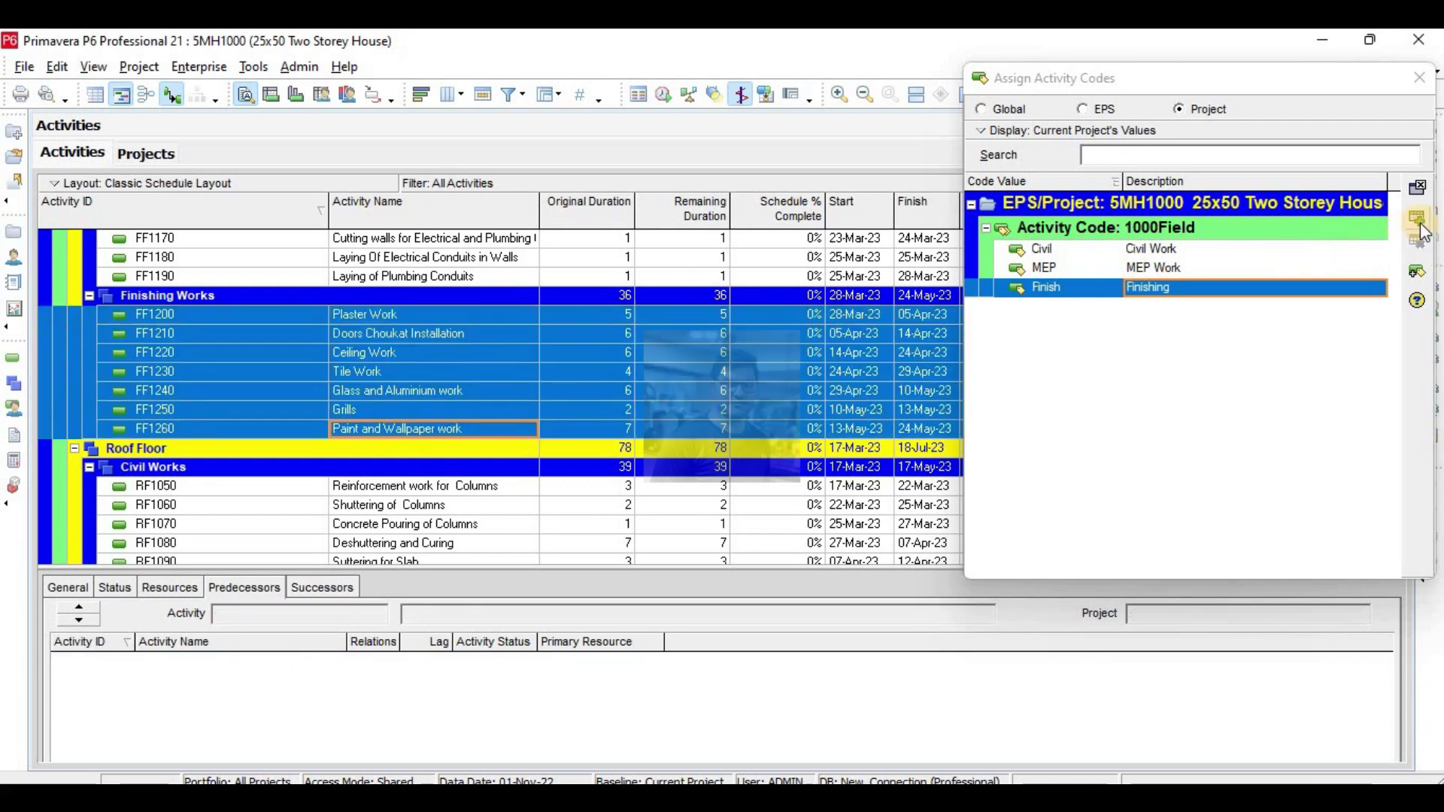
Assign the Finish code value to Roof Floor activities RF1200 through RF1260 and Closing activities A1320 through A1350, and finish assigning codes.
{"action": "scroll", "coordinate": [433, 400], "scroll_direction": "down", "scroll_amount": 2}
{"action": "scroll", "coordinate": [433, 400], "scroll_direction": "down", "scroll_amount": 6}
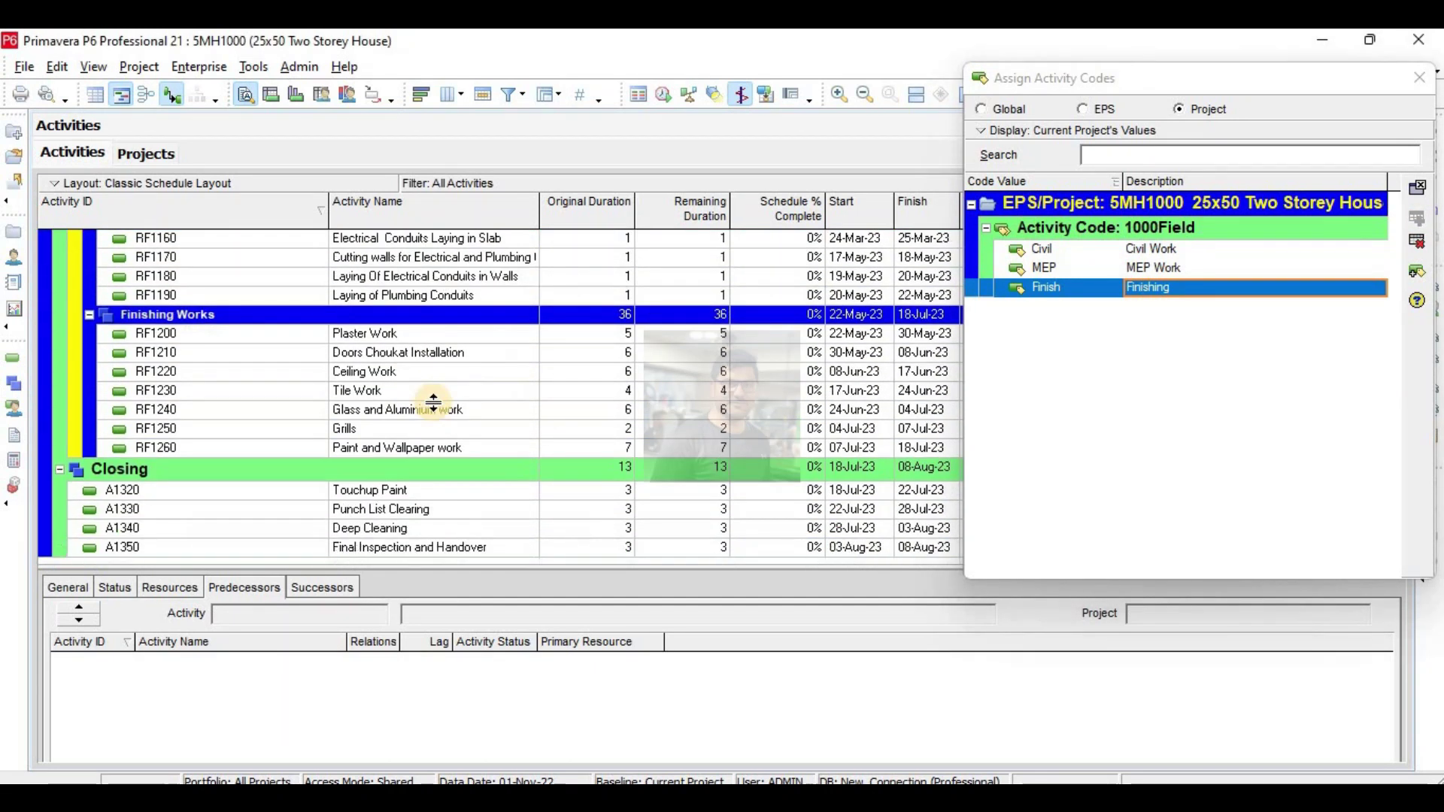
{"action": "left_click", "coordinate": [386, 336]}
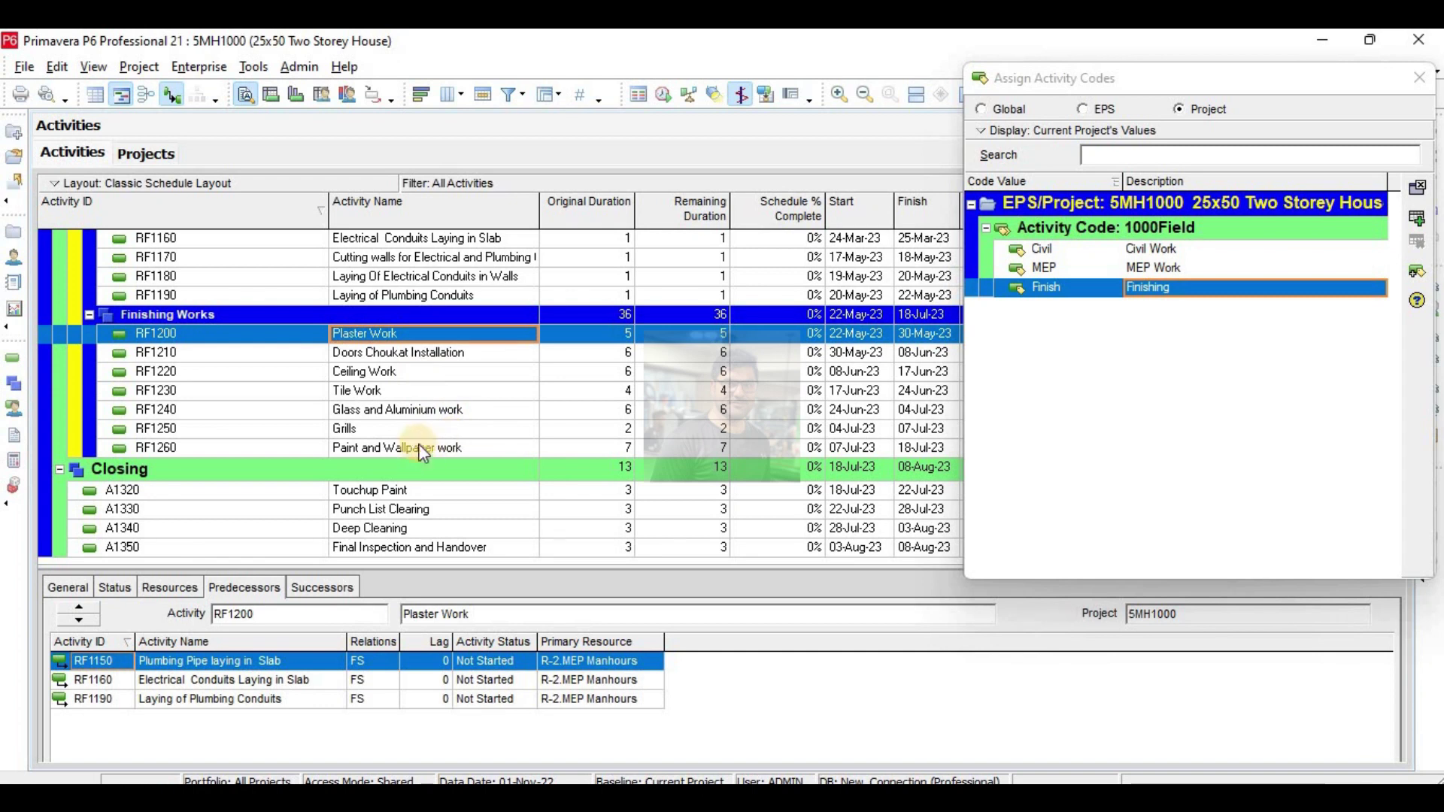
{"action": "left_click", "coordinate": [417, 549], "text": "shift"}
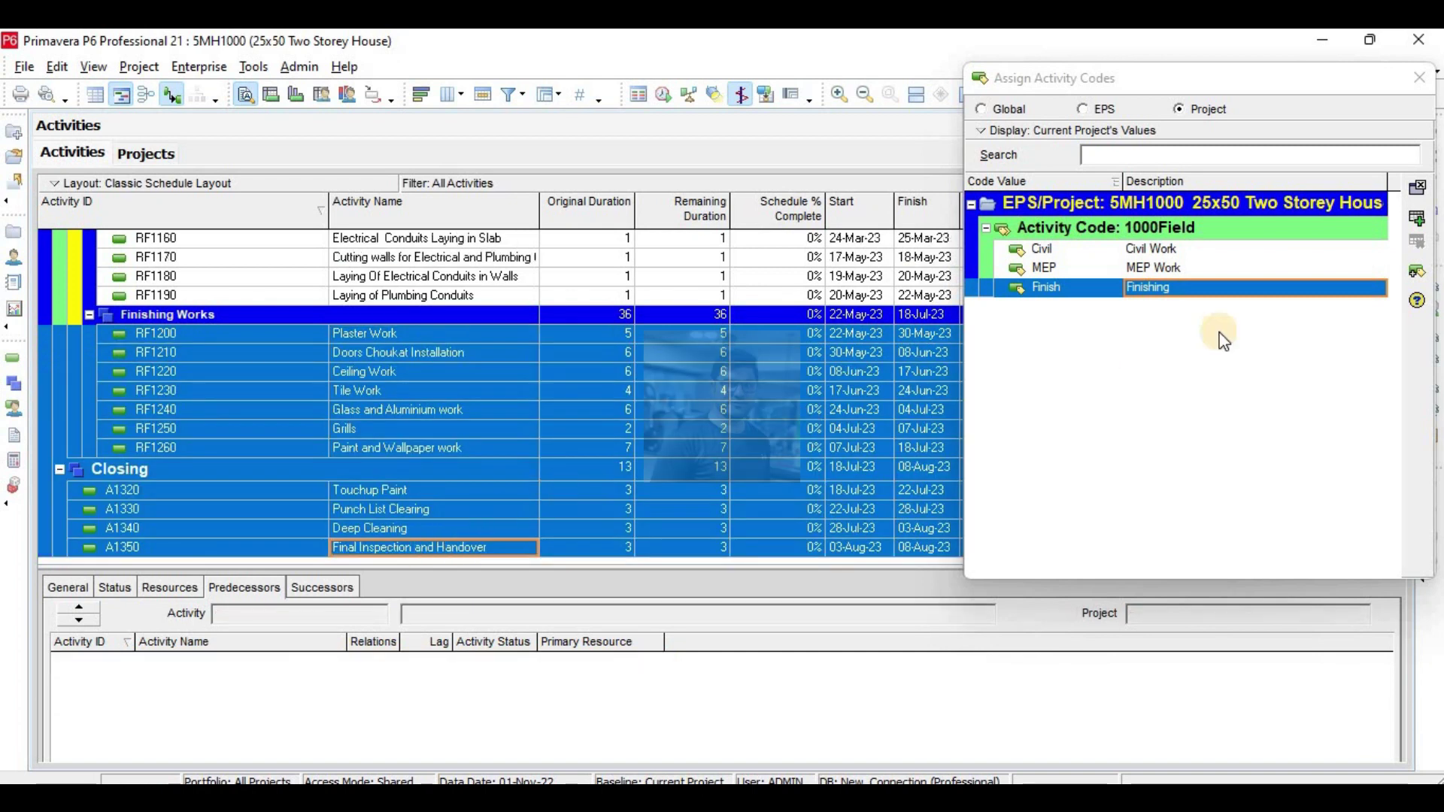
{"action": "left_click", "coordinate": [1418, 226]}
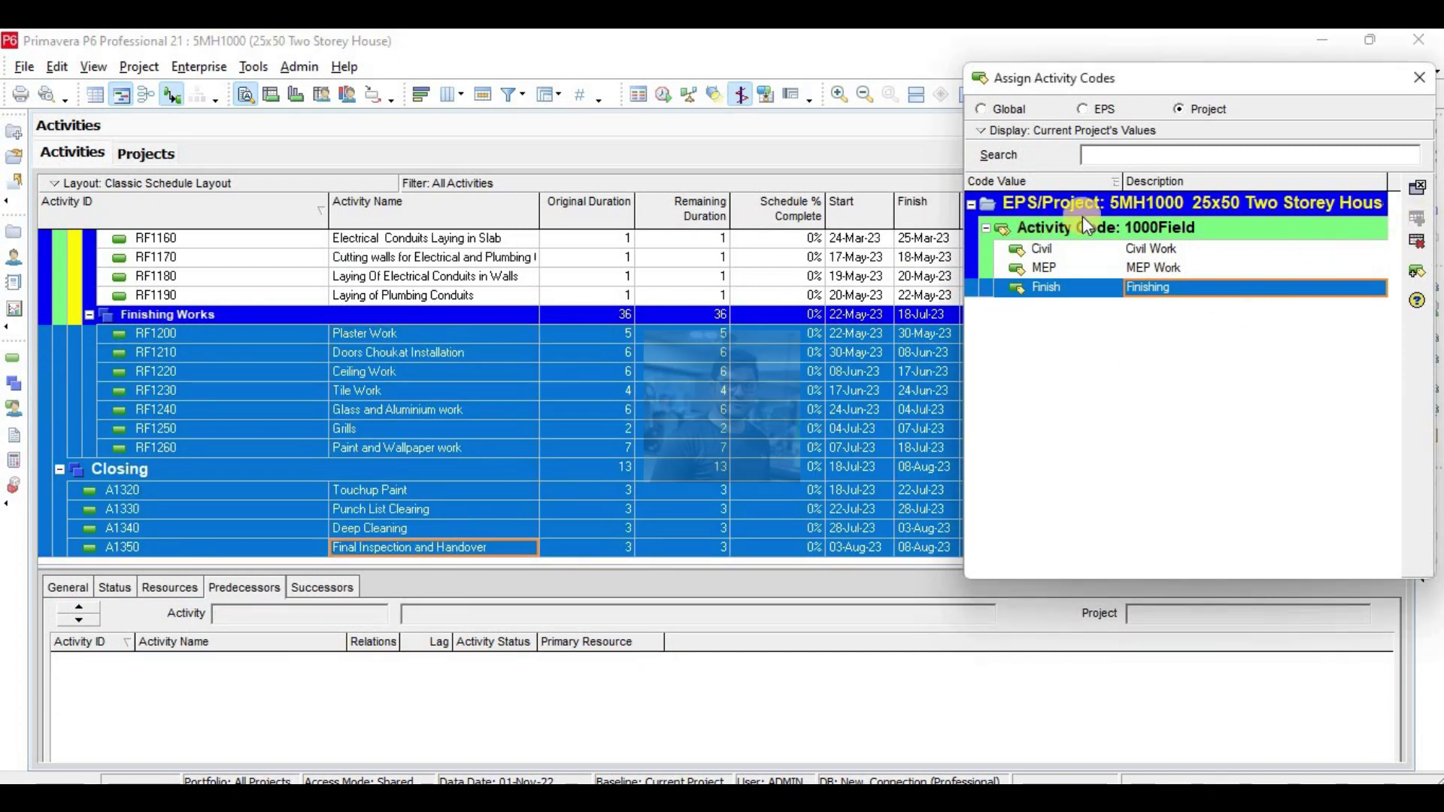
{"action": "left_click", "coordinate": [1420, 78]}
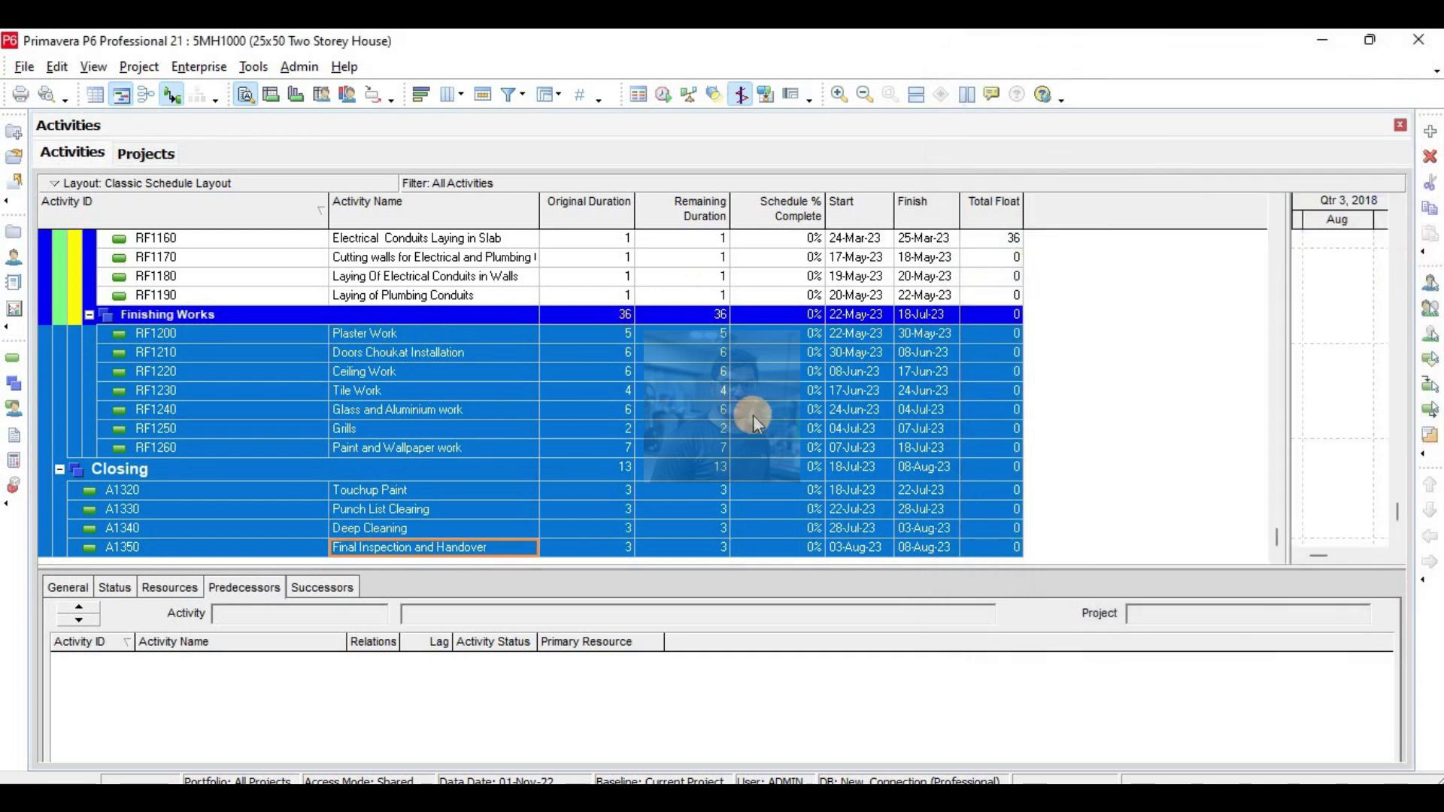
Delete the existing user-defined activity filter named Acitivity Code.
{"action": "scroll", "coordinate": [756, 422], "scroll_direction": "up", "scroll_amount": 7}
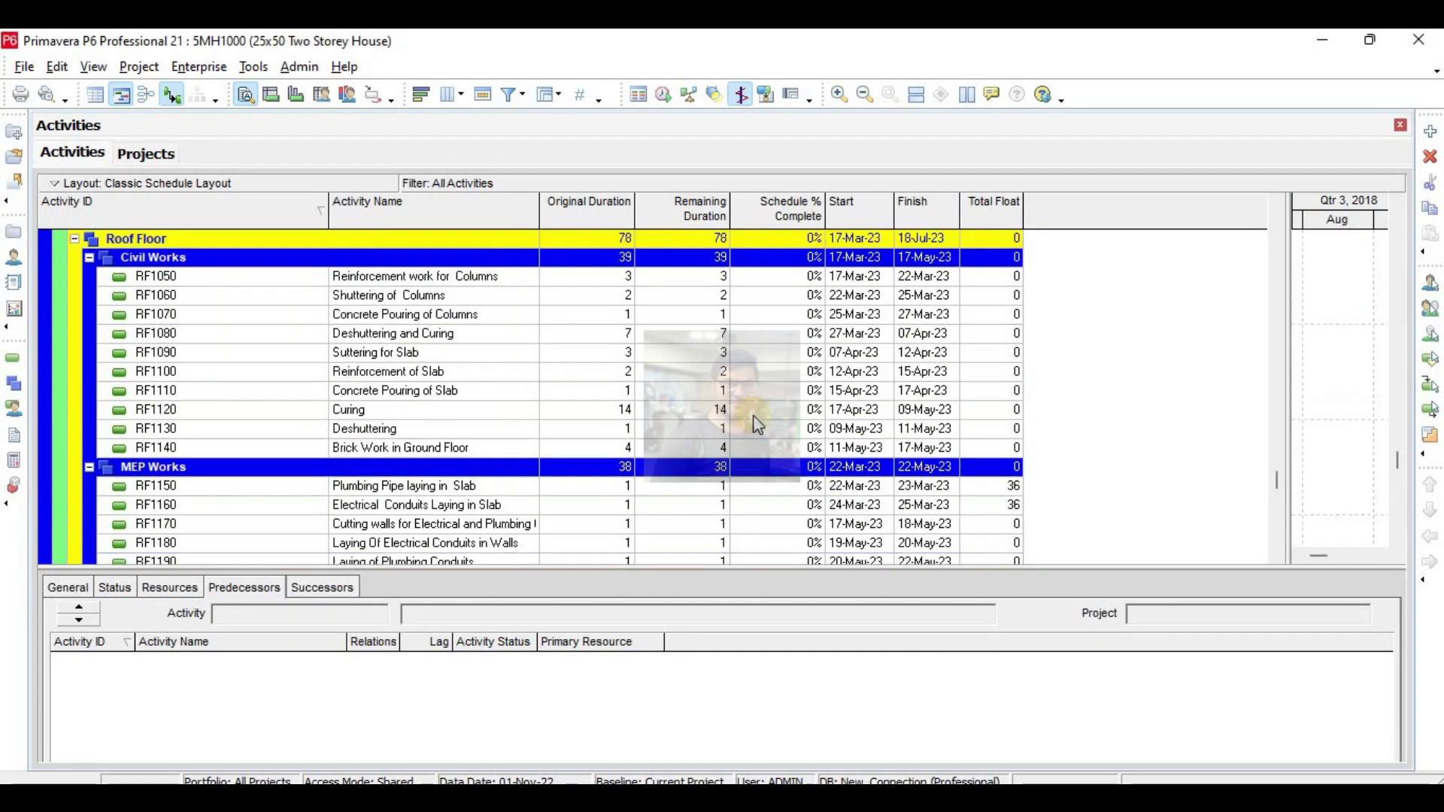
{"action": "scroll", "coordinate": [756, 423], "scroll_direction": "up", "scroll_amount": 12}
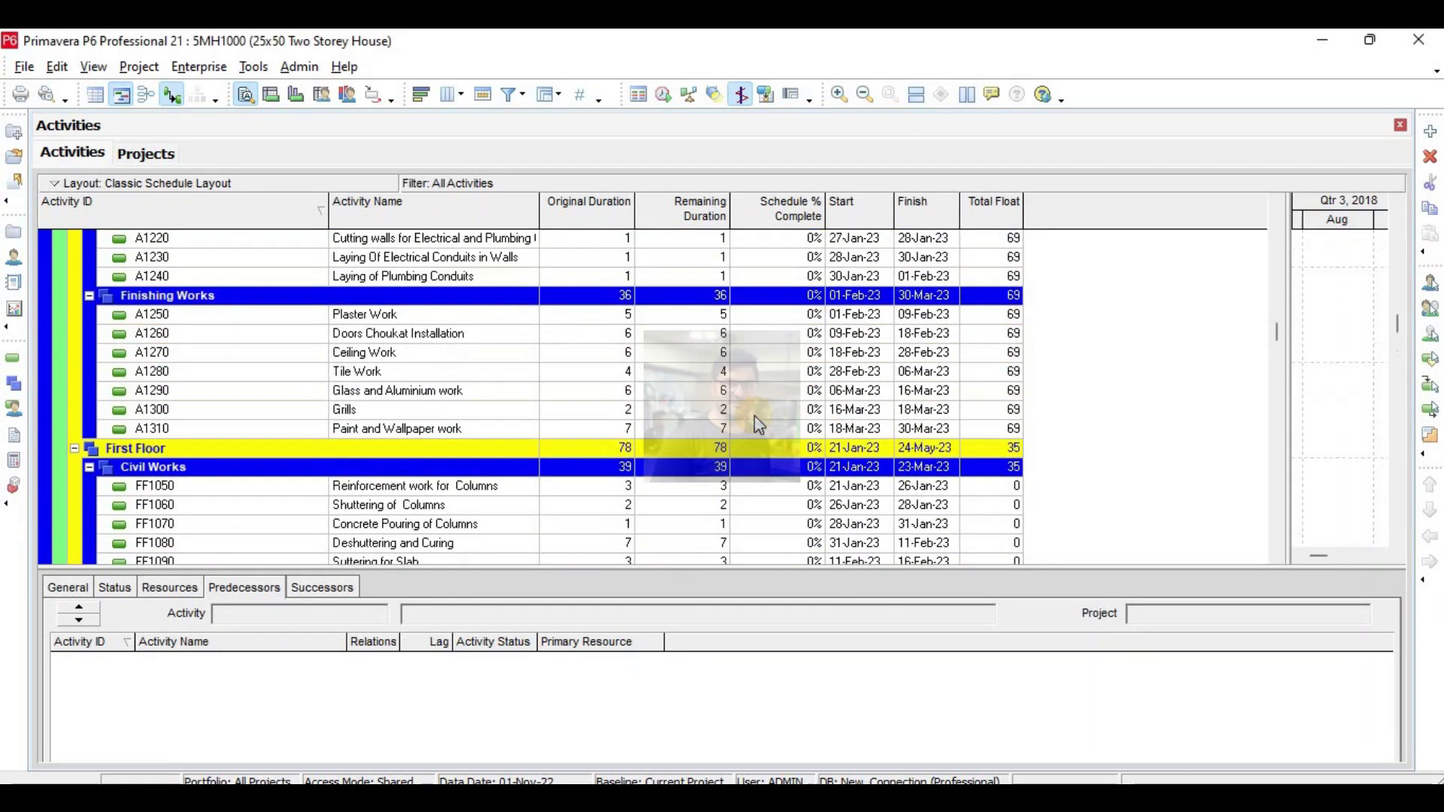
{"action": "scroll", "coordinate": [756, 423], "scroll_direction": "up", "scroll_amount": 8}
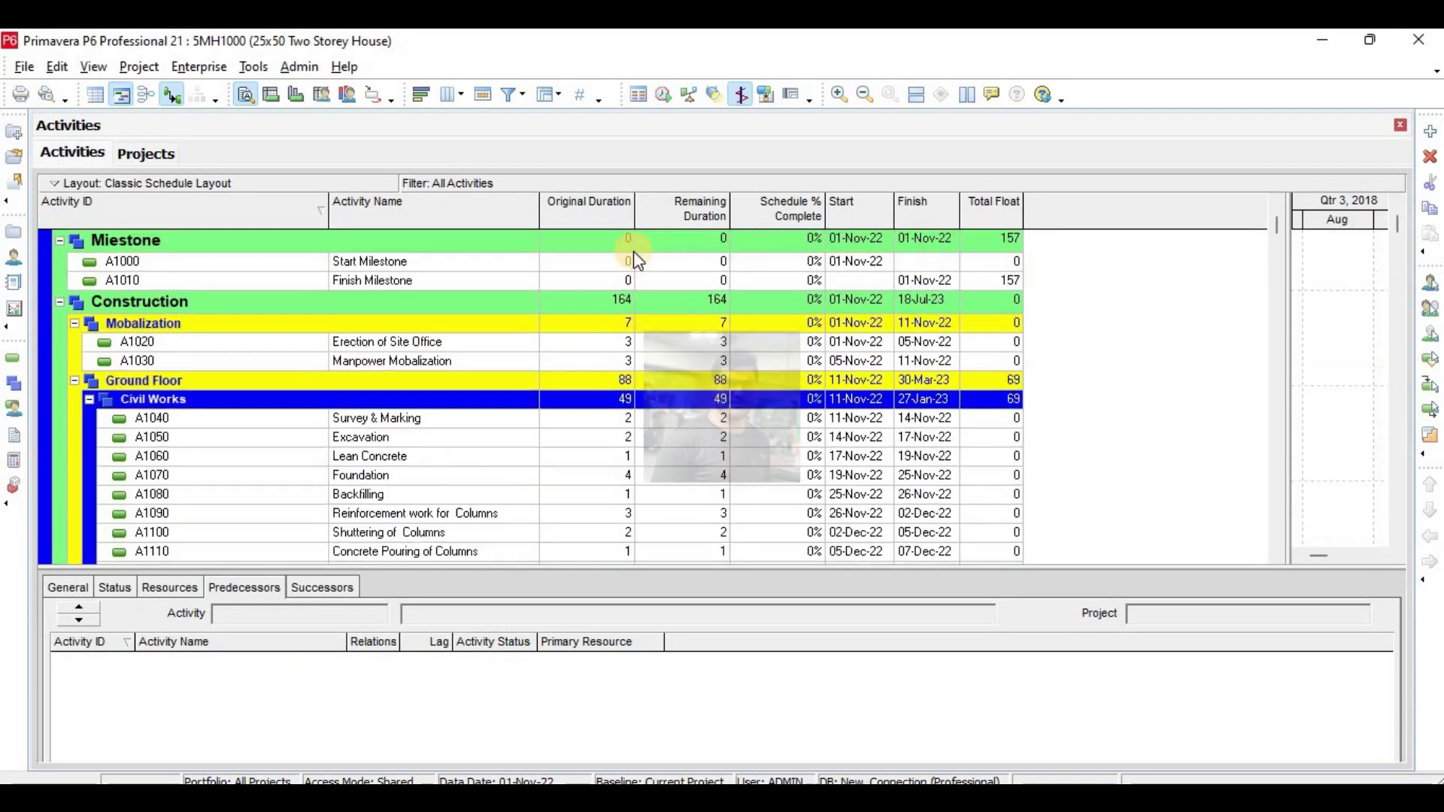
{"action": "left_click", "coordinate": [510, 95]}
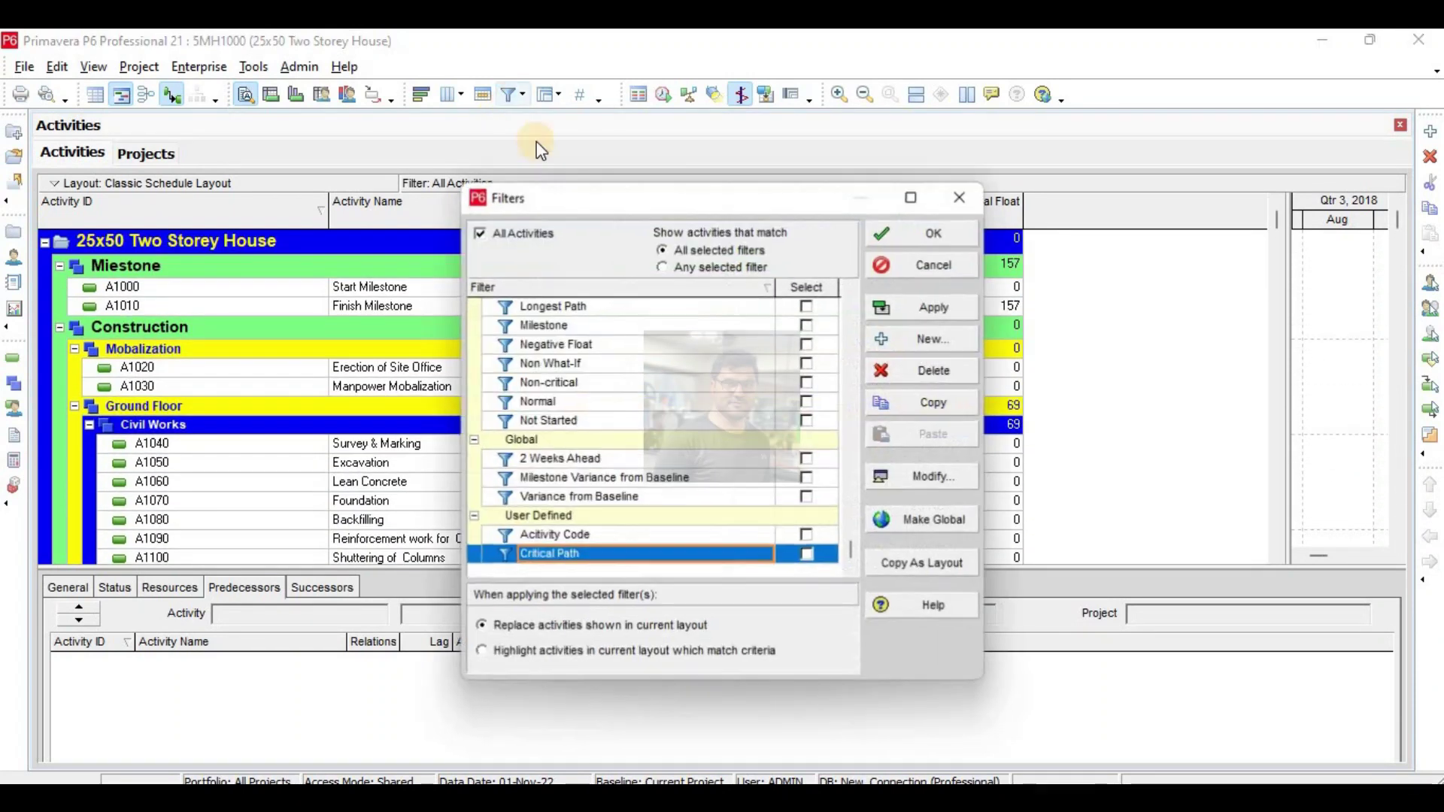
{"action": "left_click", "coordinate": [629, 533]}
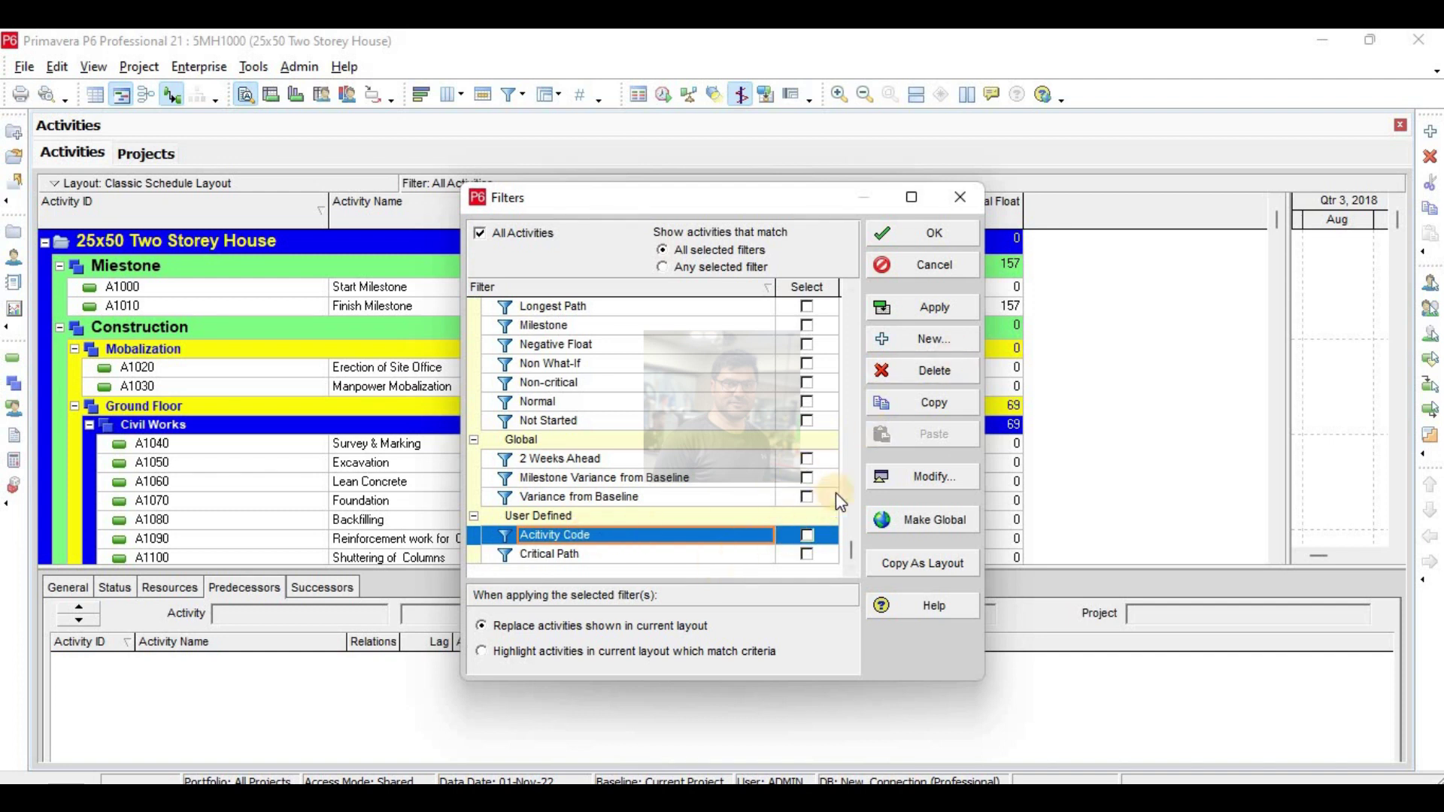
{"action": "left_click", "coordinate": [908, 371]}
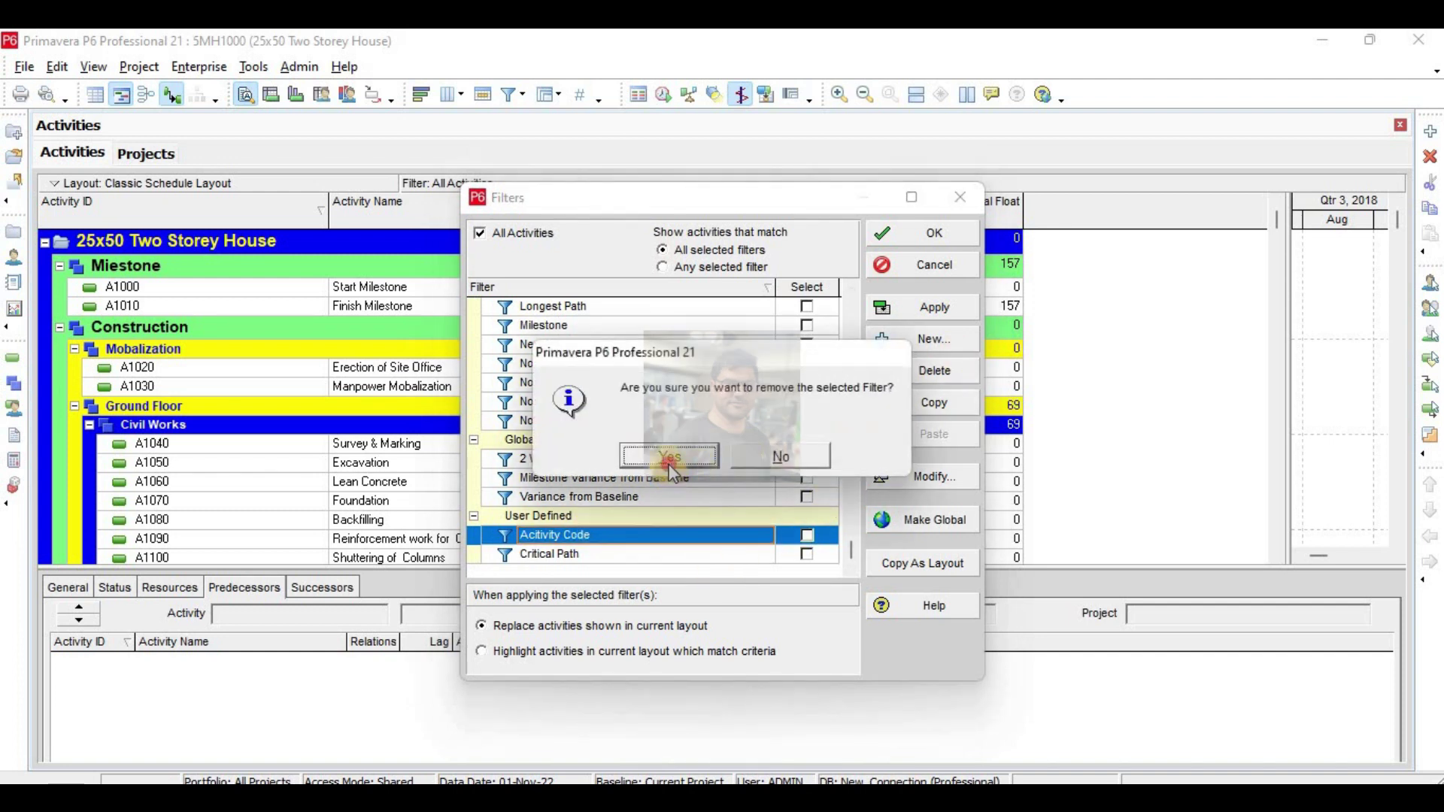
{"action": "left_click", "coordinate": [669, 459]}
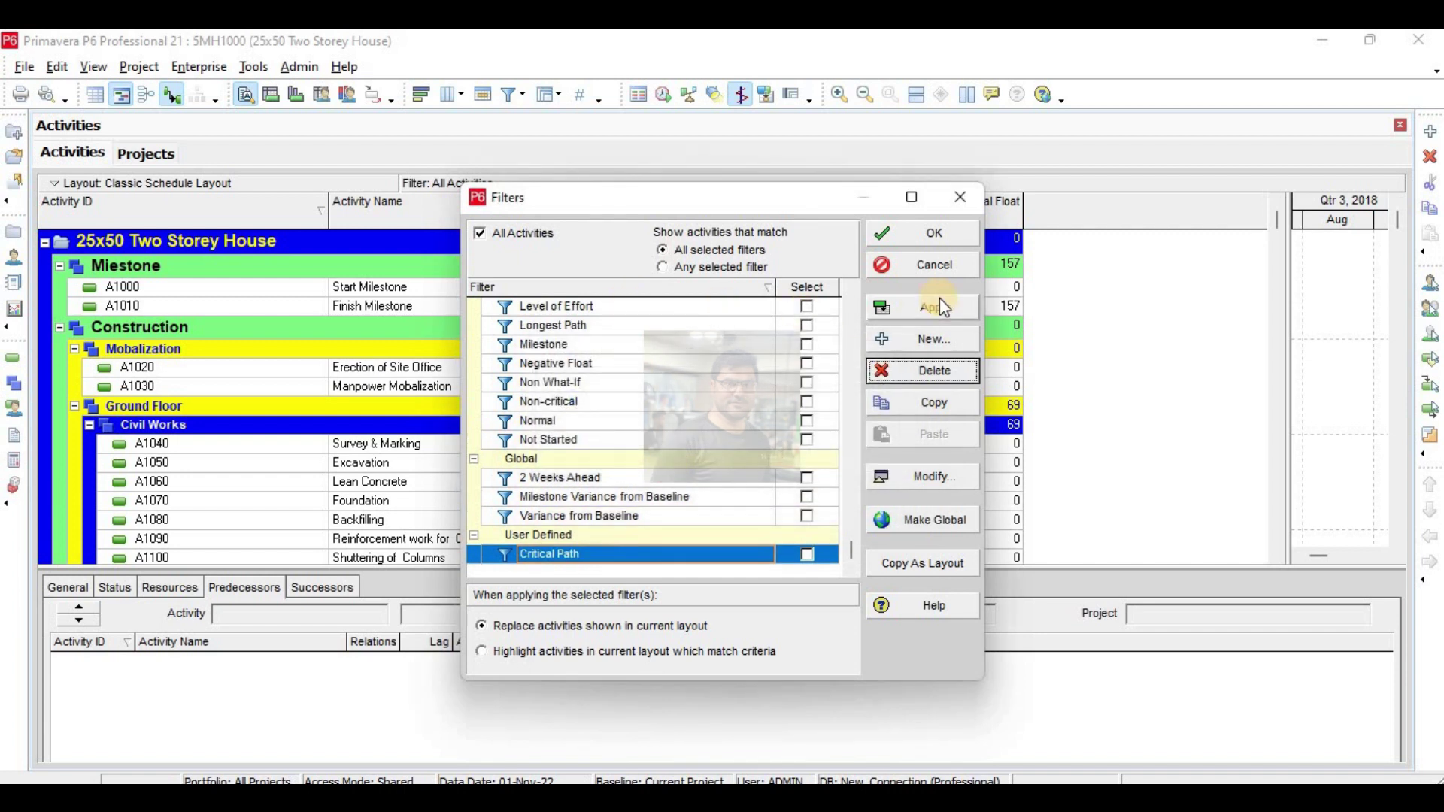
Create a new activity filter named Activity Code.
{"action": "left_click", "coordinate": [927, 338]}
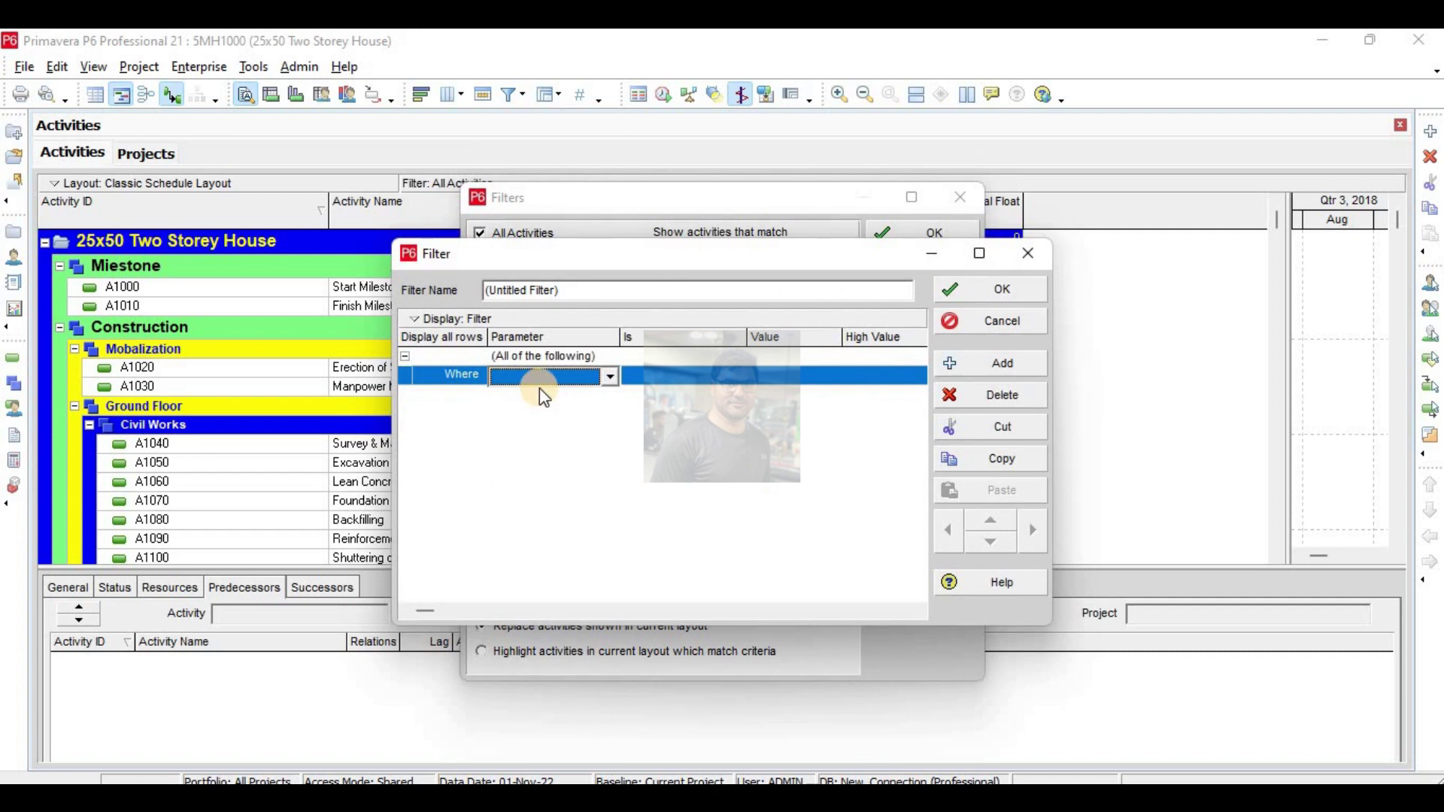
{"action": "left_click", "coordinate": [590, 293]}
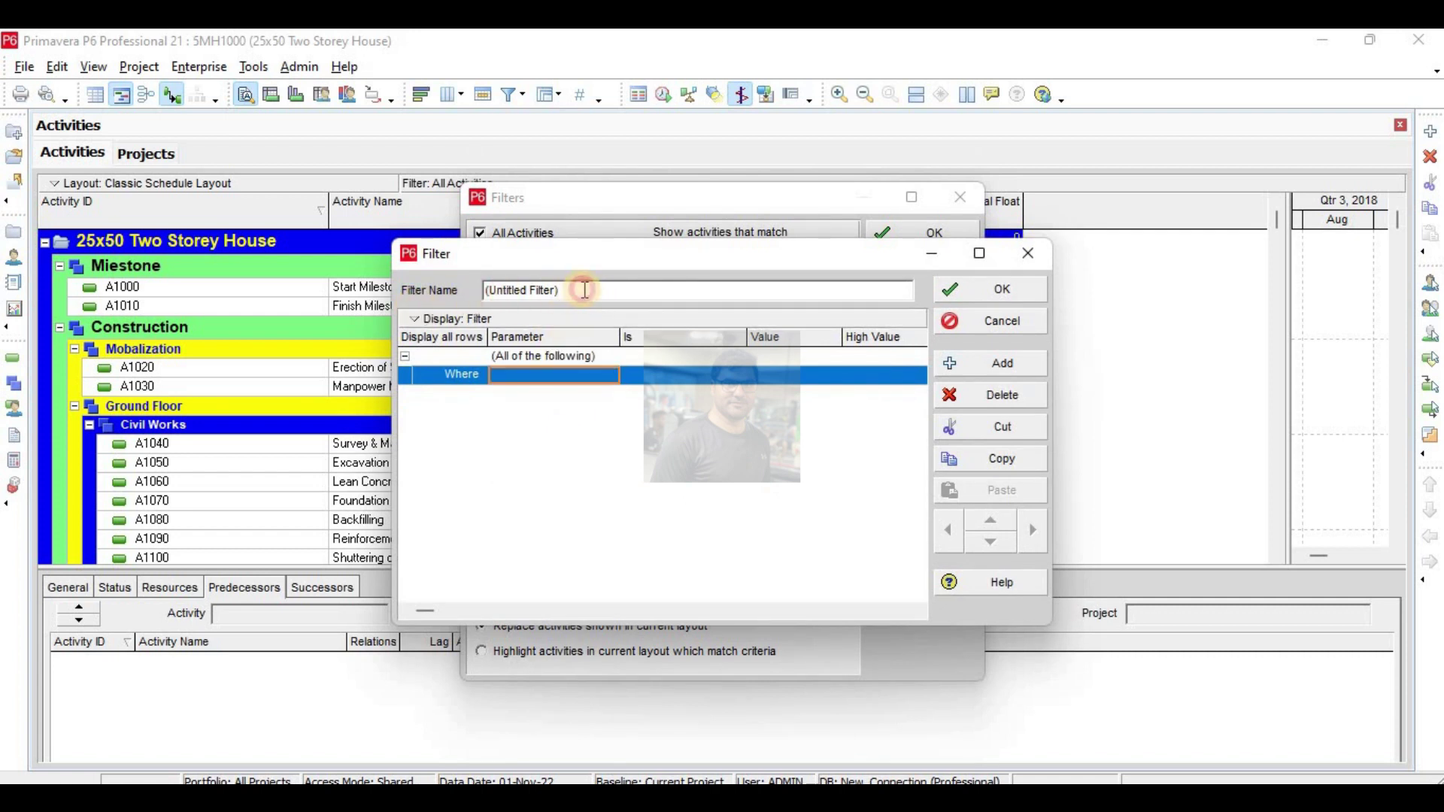
{"action": "left_click_drag", "start_coordinate": [580, 290], "coordinate": [484, 290]}
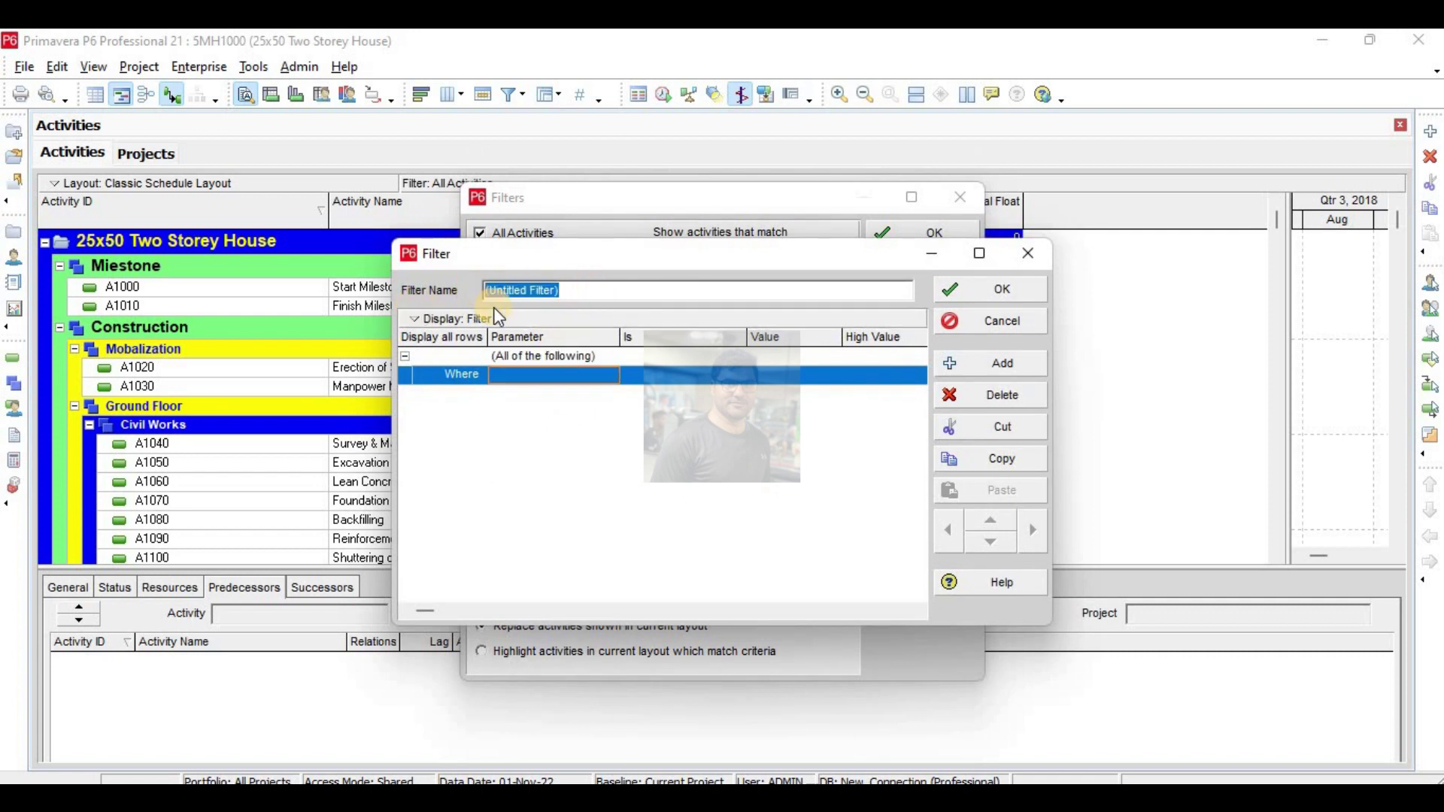
{"action": "type", "text": "Activity Code"}
Set the parameter of the new filter's Where condition to the 1000Field activity code.
{"action": "left_click", "coordinate": [562, 374]}
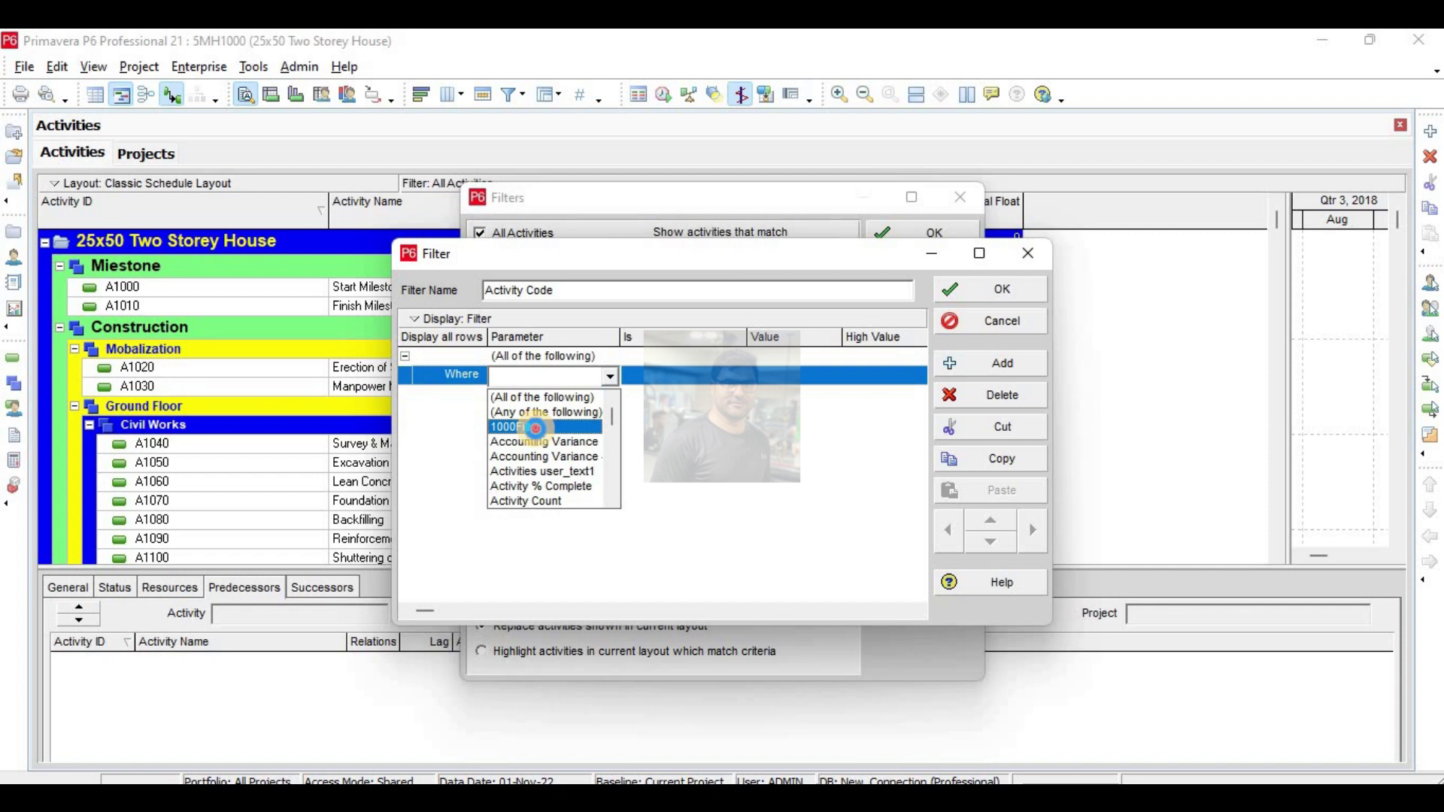
{"action": "left_click", "coordinate": [542, 427]}
{"action": "left_click", "coordinate": [537, 373]}
{"action": "scroll", "coordinate": [518, 431], "scroll_direction": "down", "scroll_amount": 10}
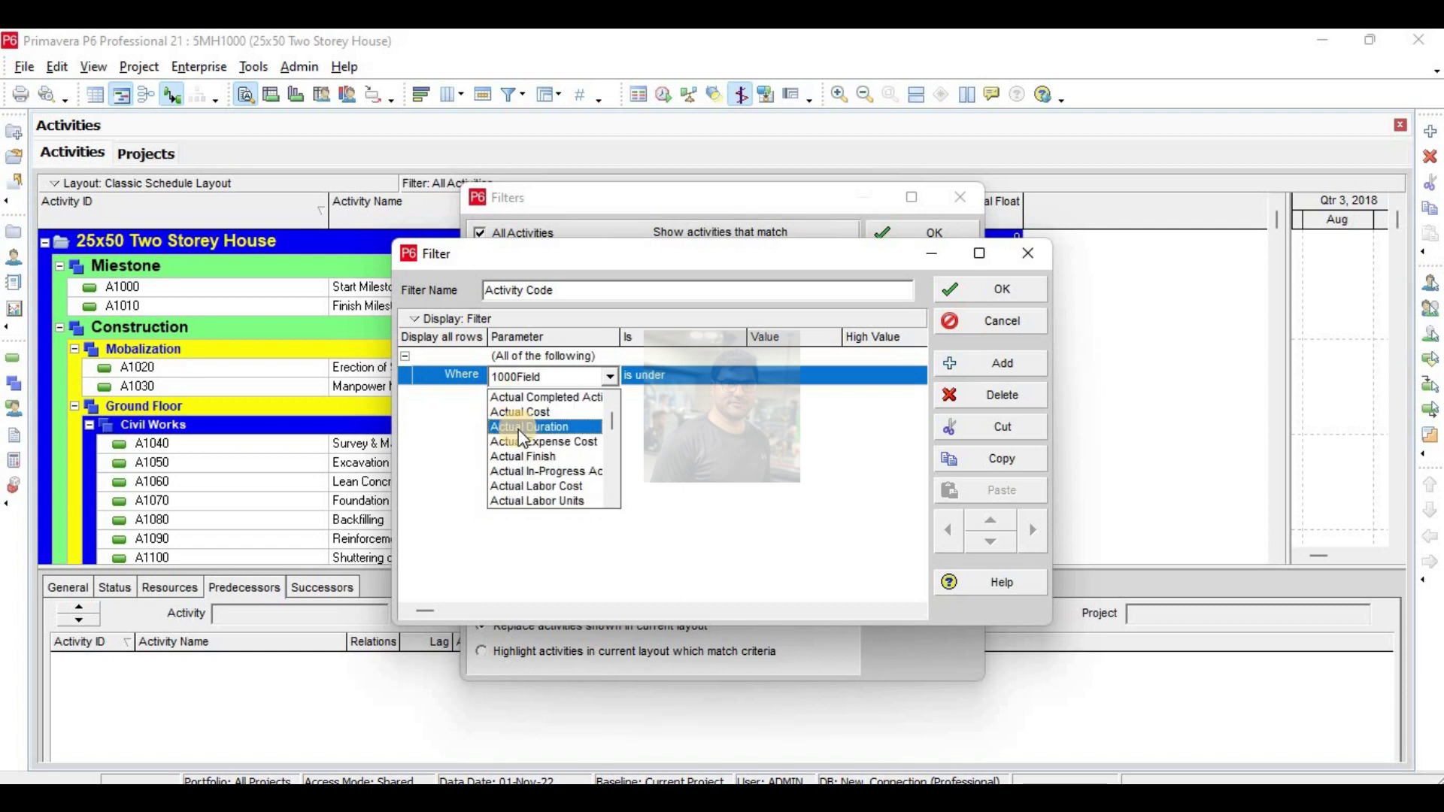
{"action": "scroll", "coordinate": [520, 468], "scroll_direction": "down", "scroll_amount": 12}
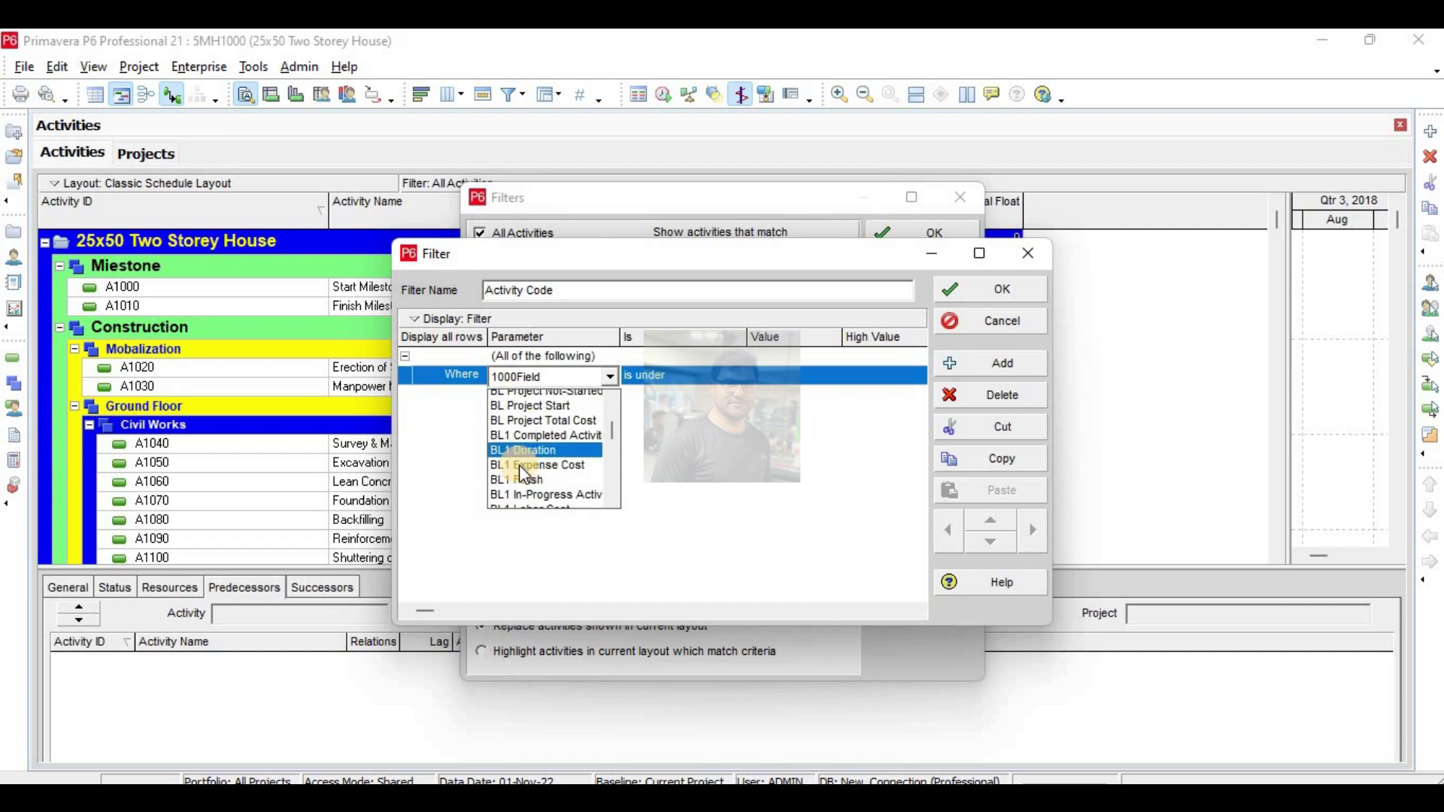
{"action": "scroll", "coordinate": [523, 472], "scroll_direction": "up", "scroll_amount": 20}
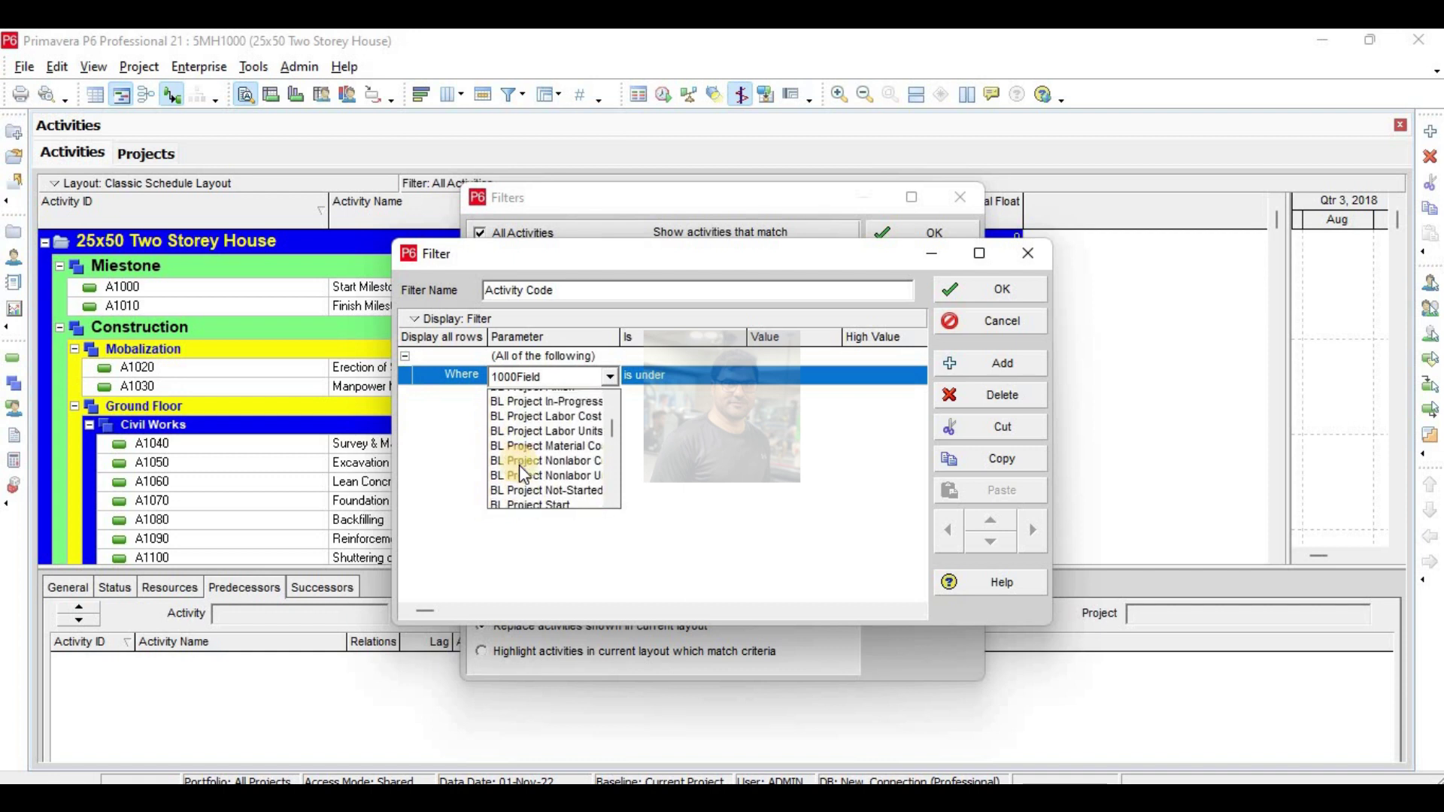
{"action": "scroll", "coordinate": [524, 473], "scroll_direction": "up", "scroll_amount": 3}
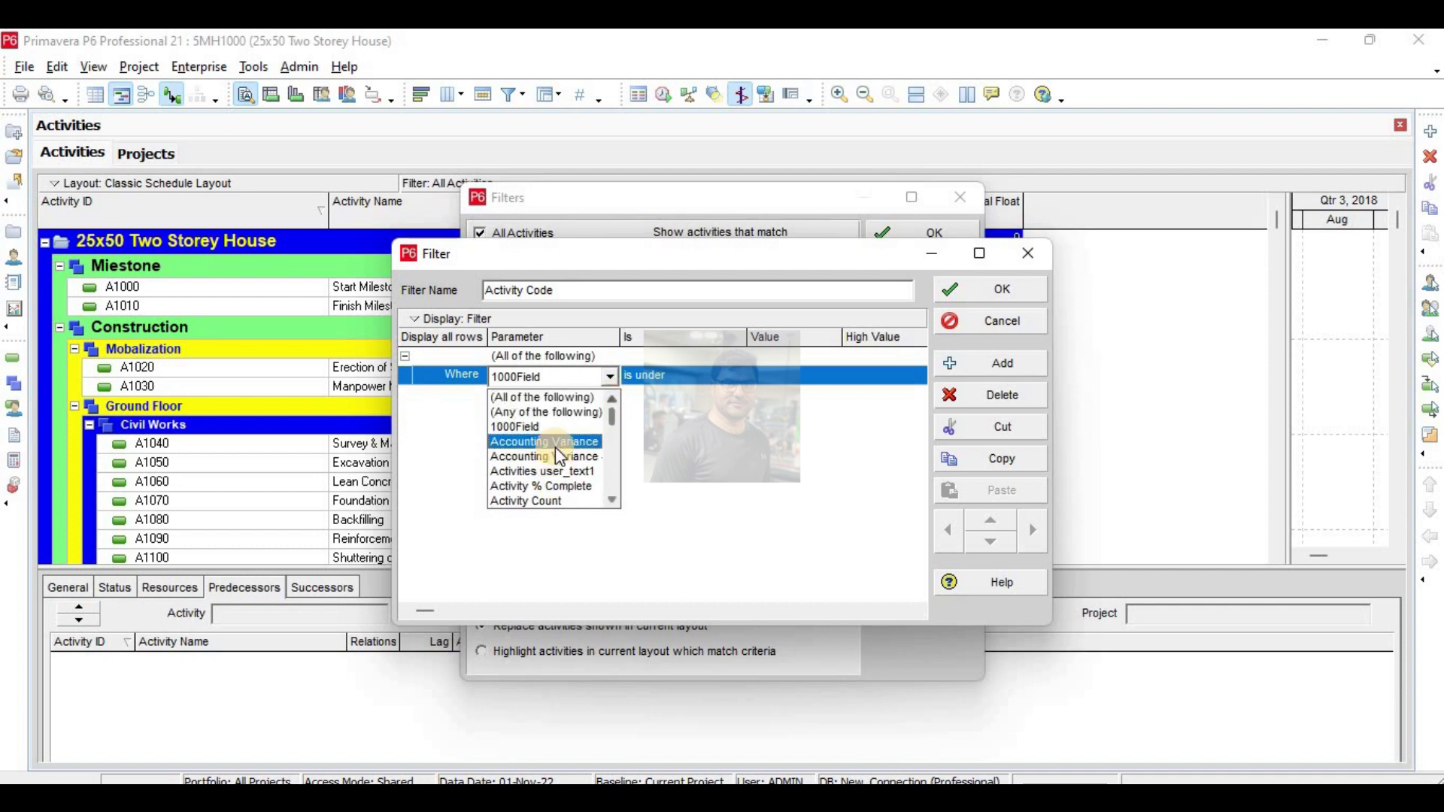
{"action": "left_click", "coordinate": [533, 429]}
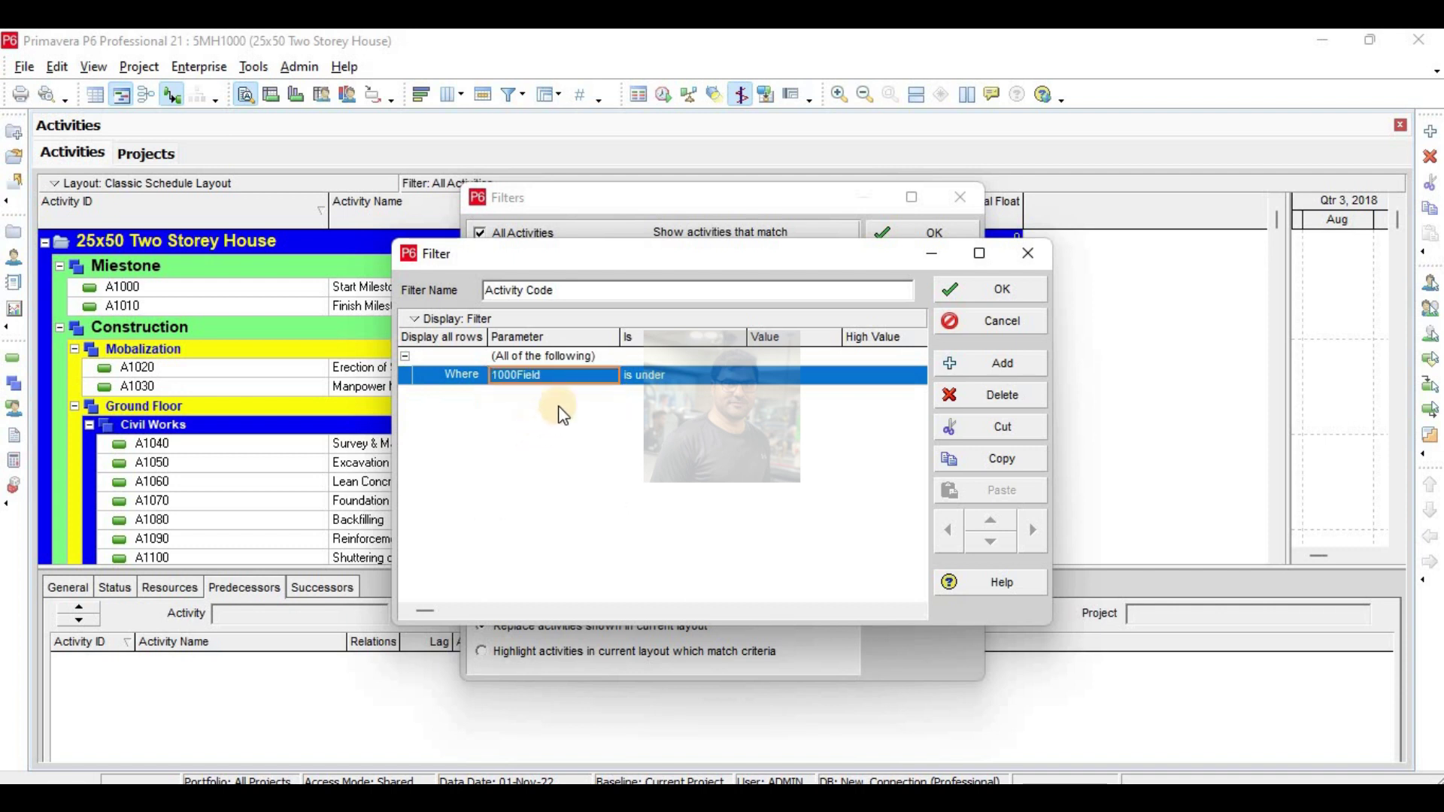
Set the filter condition's value to Civil, then save the Activity Code filter and apply it to the activities.
{"action": "double_click", "coordinate": [778, 372]}
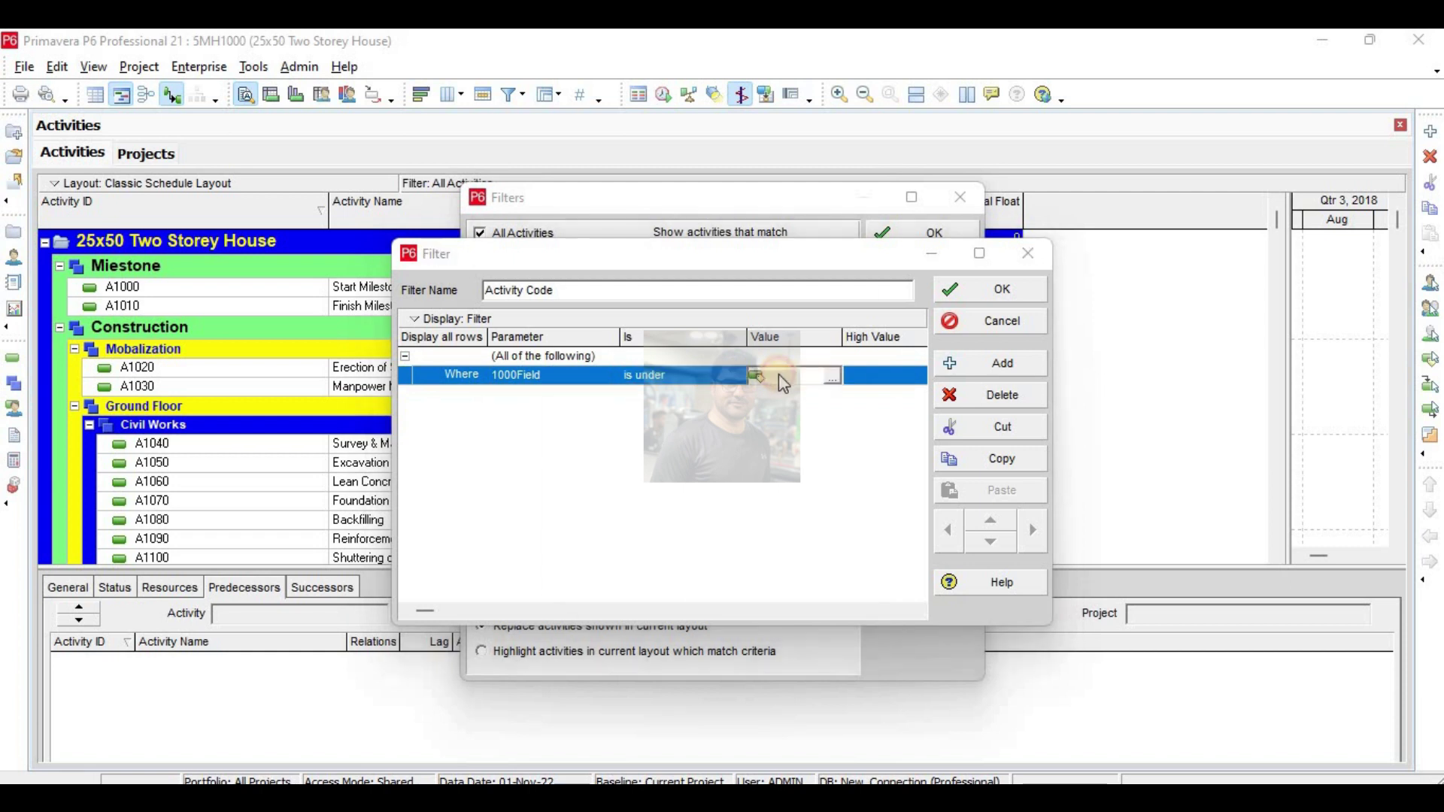
{"action": "double_click", "coordinate": [753, 387]}
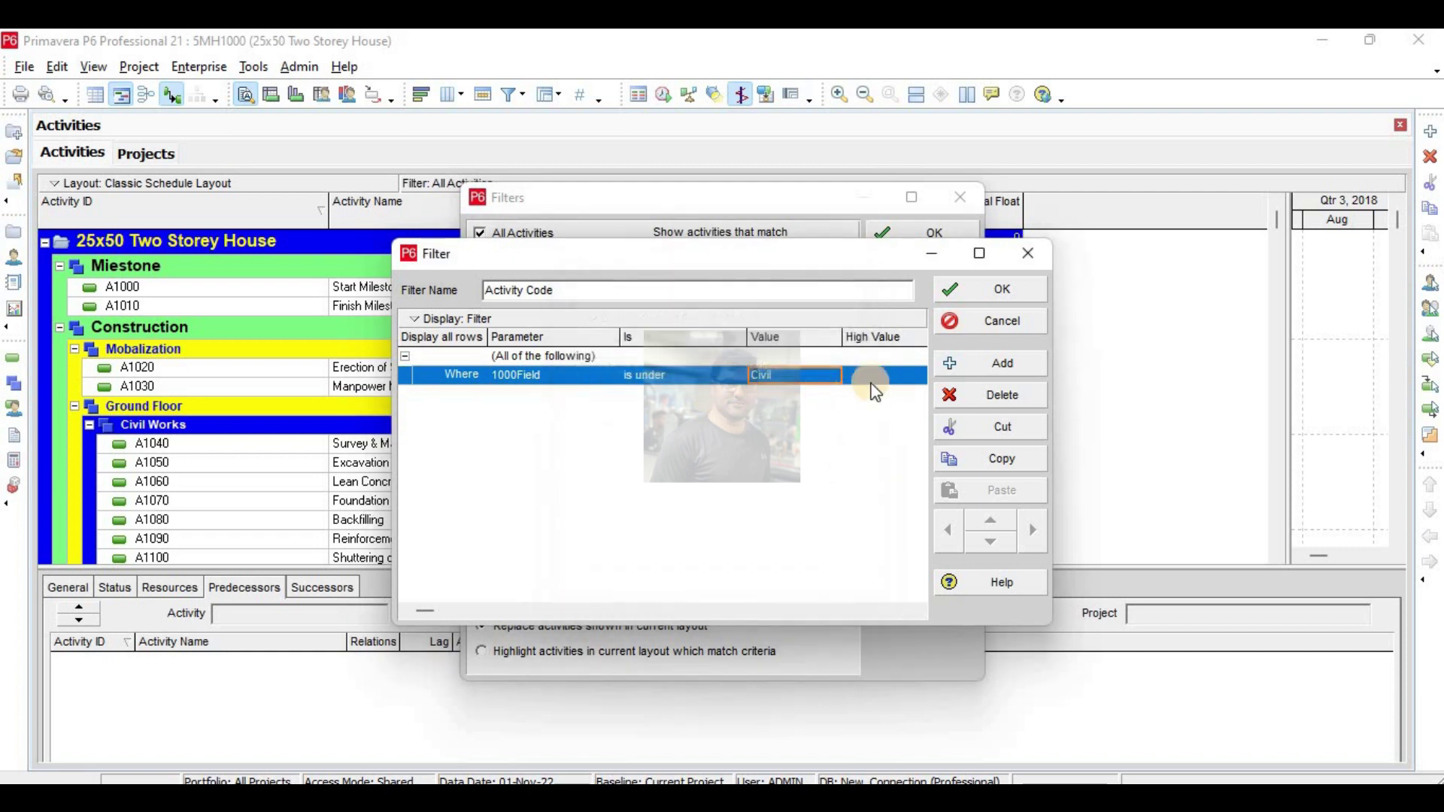
{"action": "left_click", "coordinate": [979, 294]}
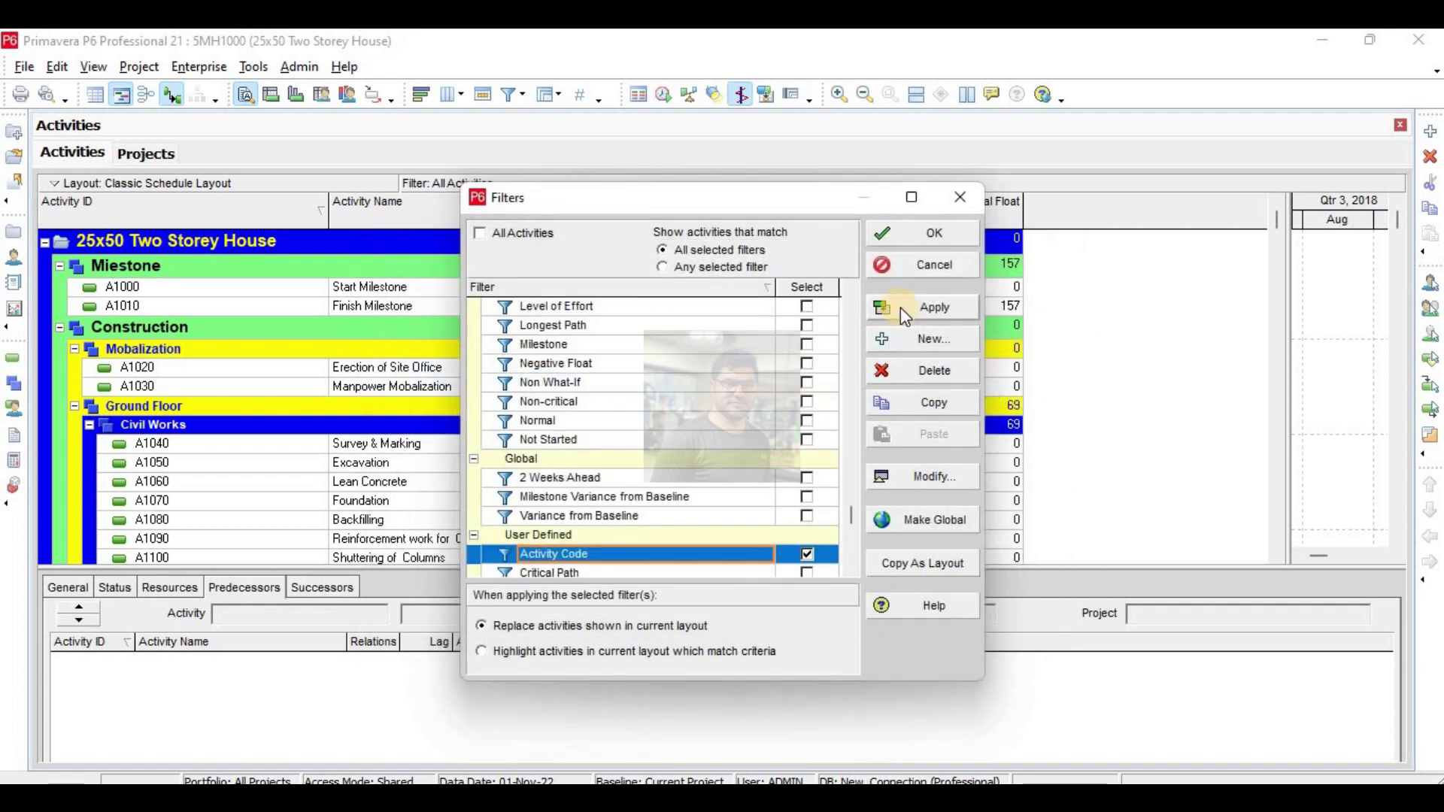
{"action": "left_click", "coordinate": [900, 307]}
{"action": "left_click", "coordinate": [903, 235]}
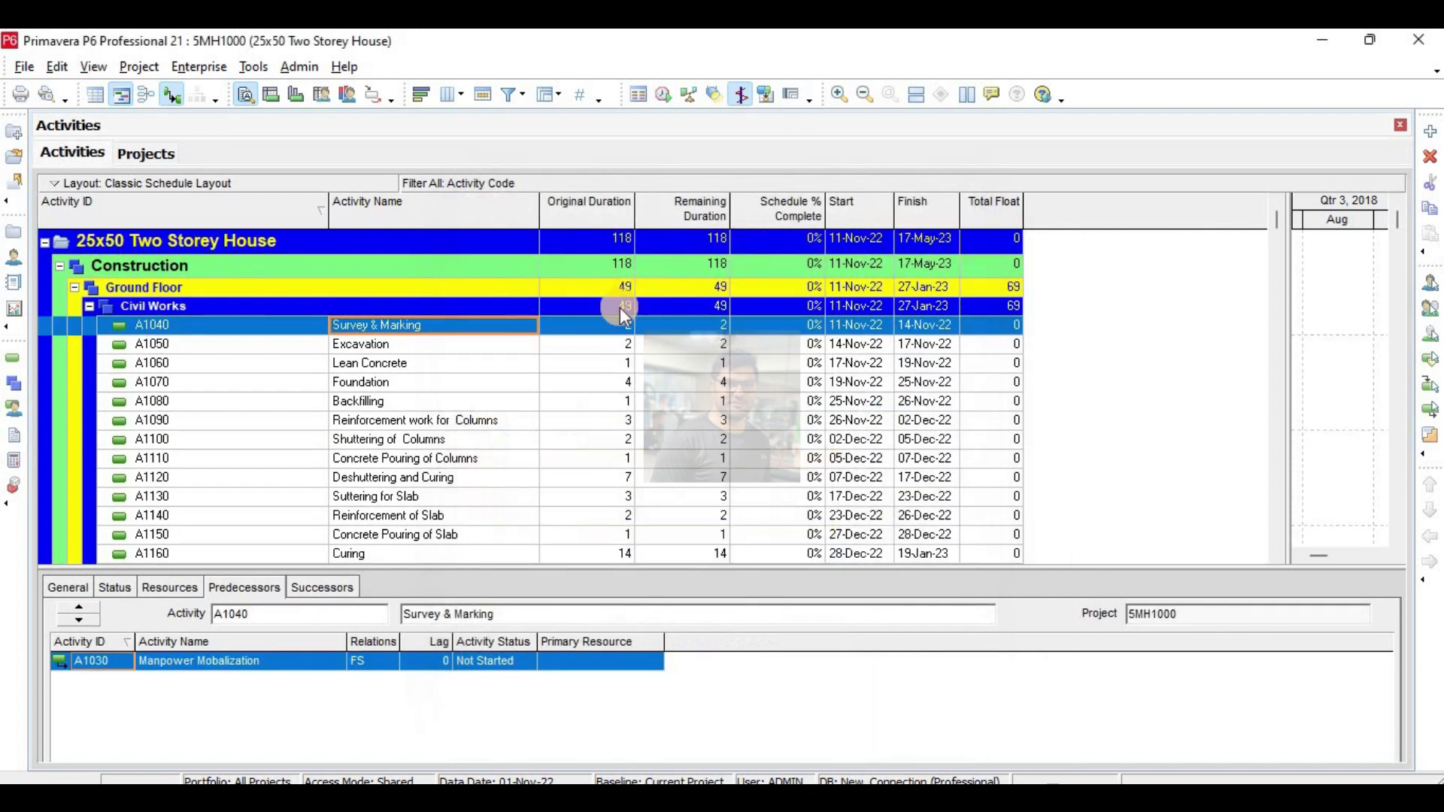
Examine the filtered activities on the ground, first and roof floors to check which work is listed.
{"action": "scroll", "coordinate": [612, 361], "scroll_direction": "down", "scroll_amount": 3}
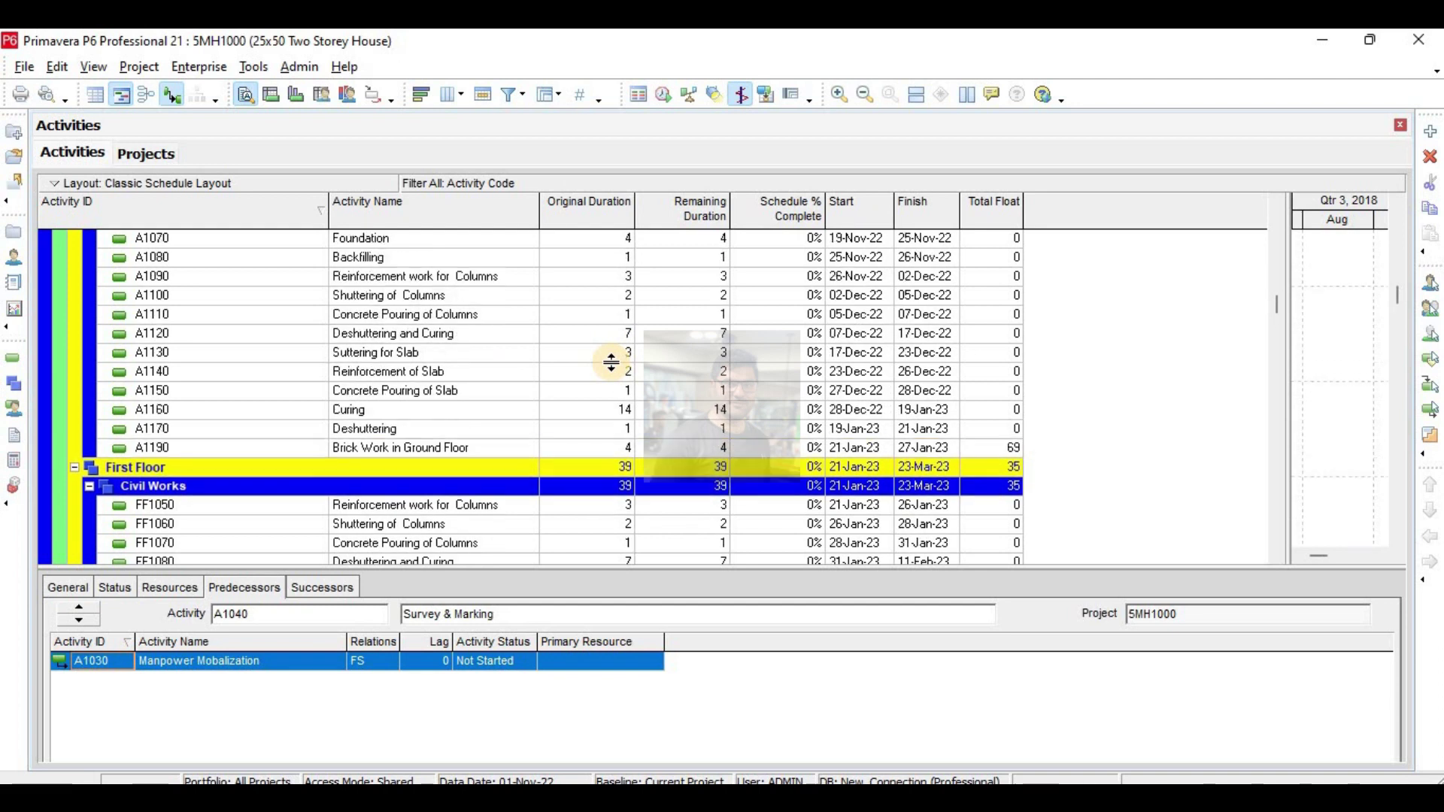
{"action": "scroll", "coordinate": [611, 362], "scroll_direction": "up", "scroll_amount": 3}
{"action": "scroll", "coordinate": [610, 363], "scroll_direction": "down", "scroll_amount": 9}
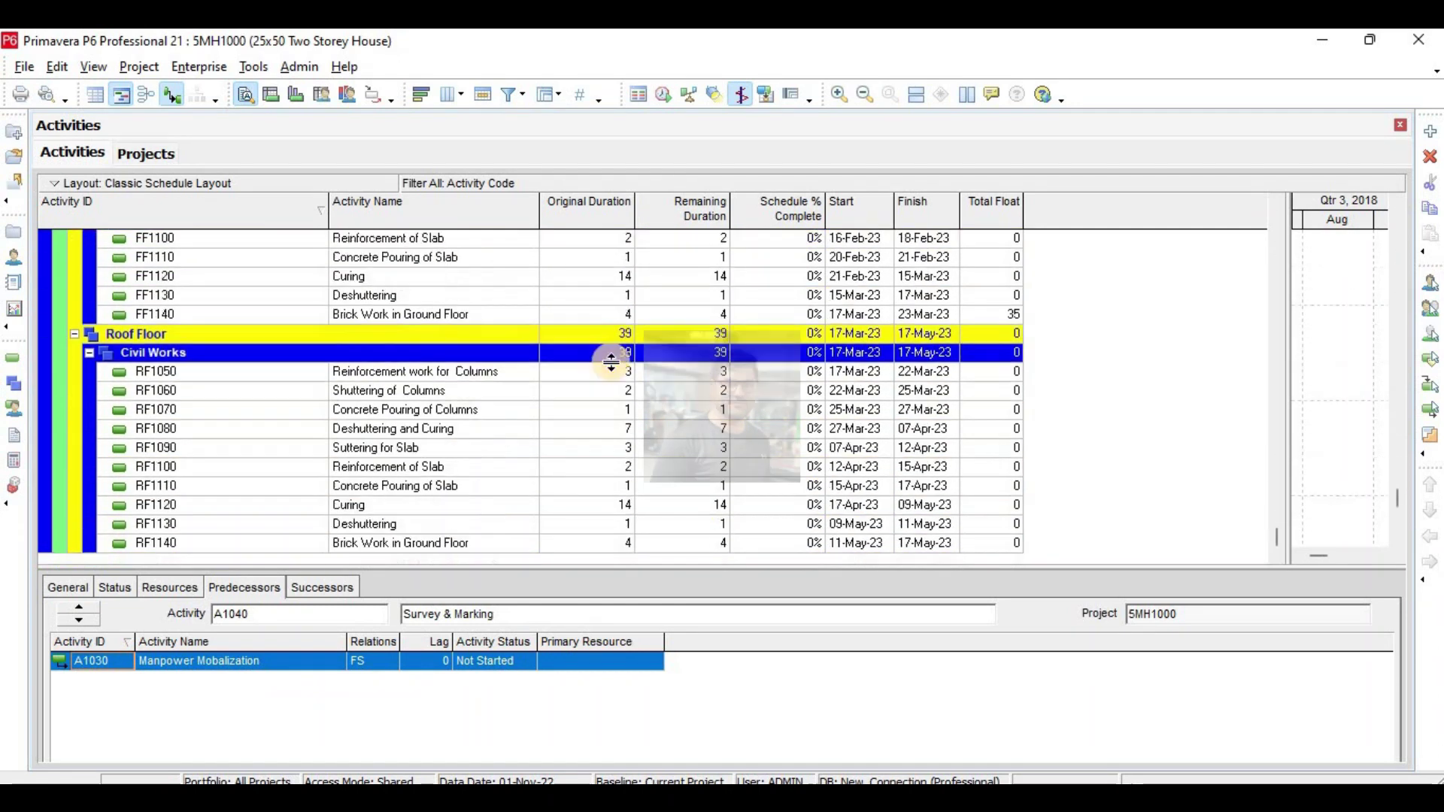
{"action": "scroll", "coordinate": [611, 363], "scroll_direction": "up", "scroll_amount": 7}
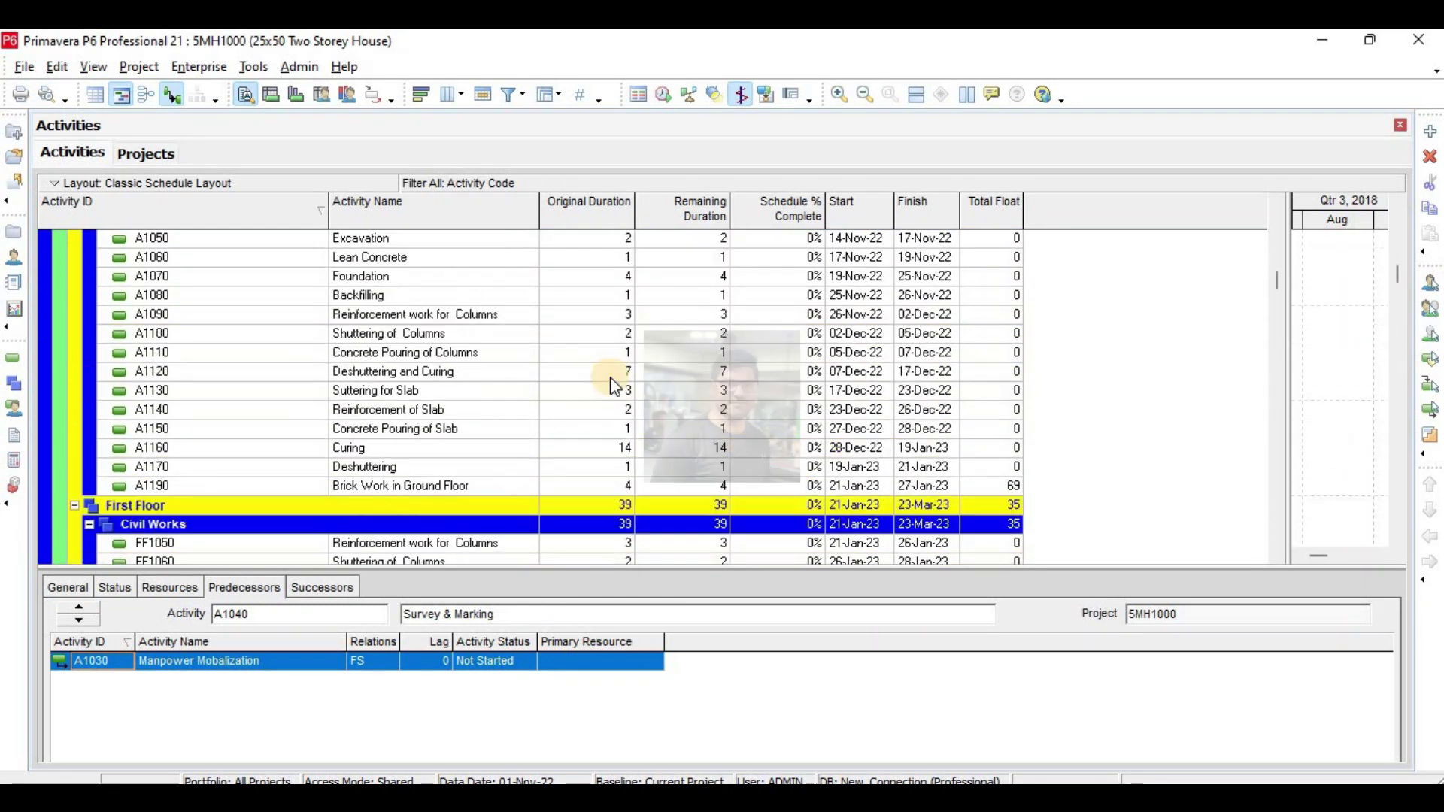
{"action": "scroll", "coordinate": [611, 377], "scroll_direction": "up", "scroll_amount": 2}
{"action": "scroll", "coordinate": [610, 377], "scroll_direction": "down", "scroll_amount": 5}
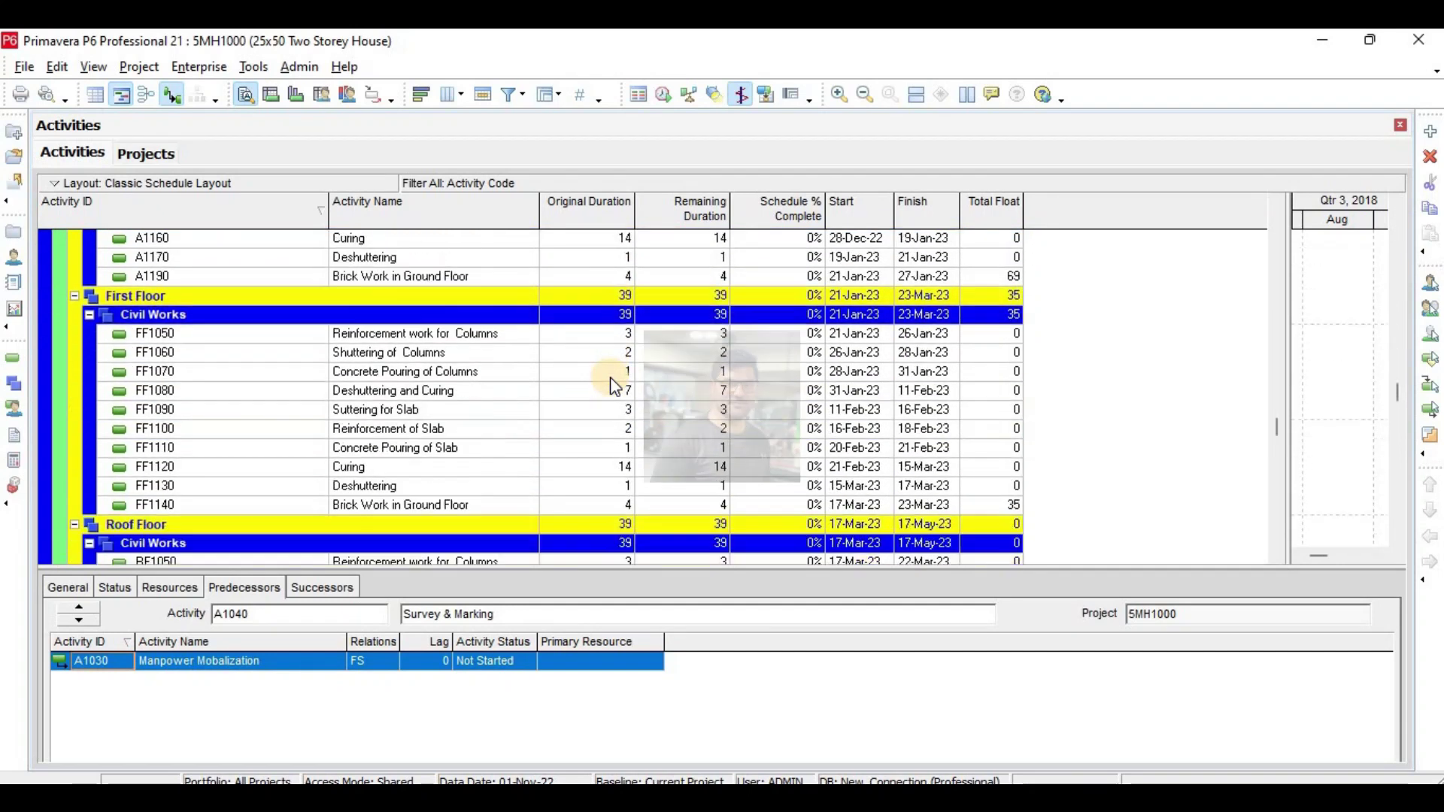
{"action": "scroll", "coordinate": [611, 377], "scroll_direction": "down", "scroll_amount": 2}
Open the user-defined Activity Code filter for modification.
{"action": "left_click", "coordinate": [513, 94]}
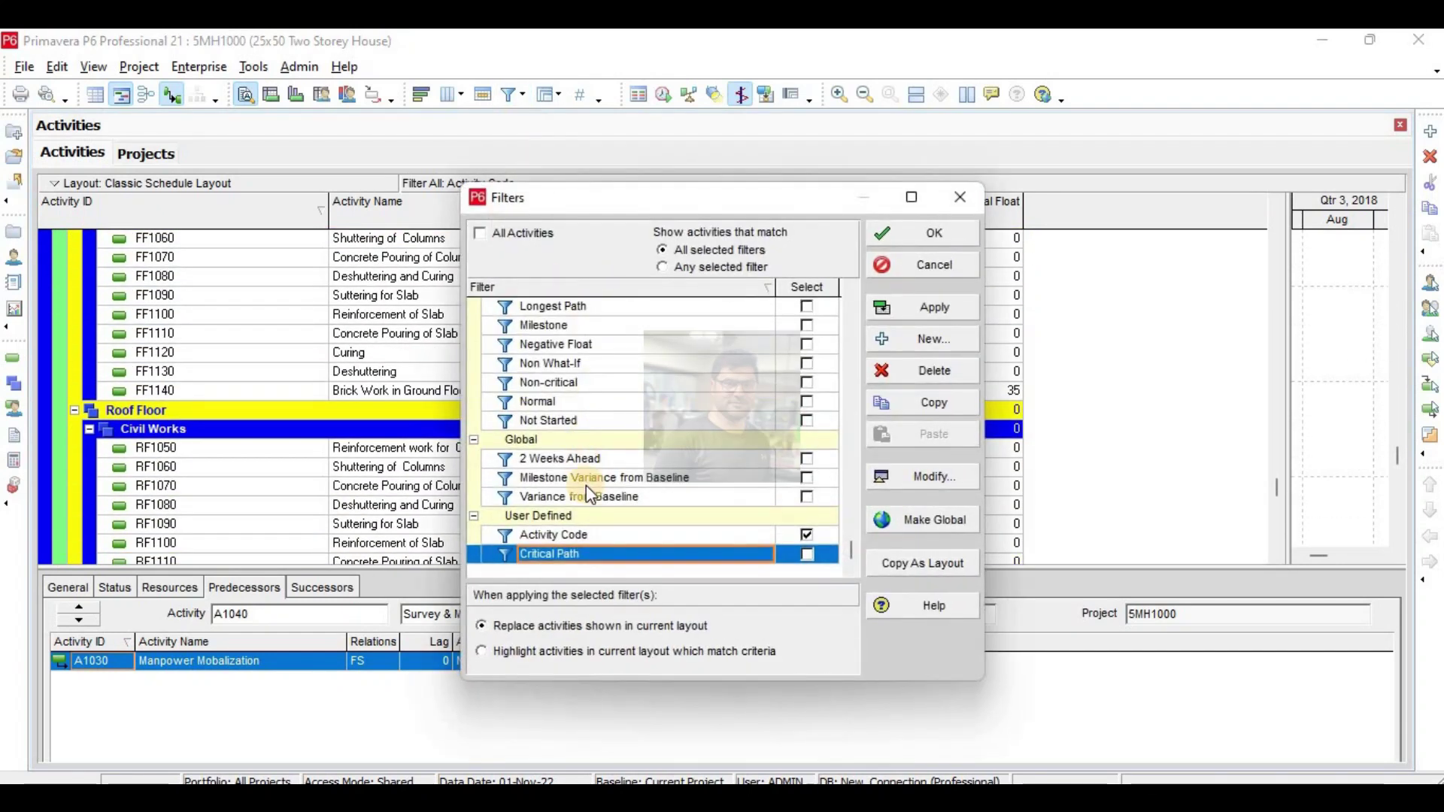
{"action": "left_click", "coordinate": [603, 538]}
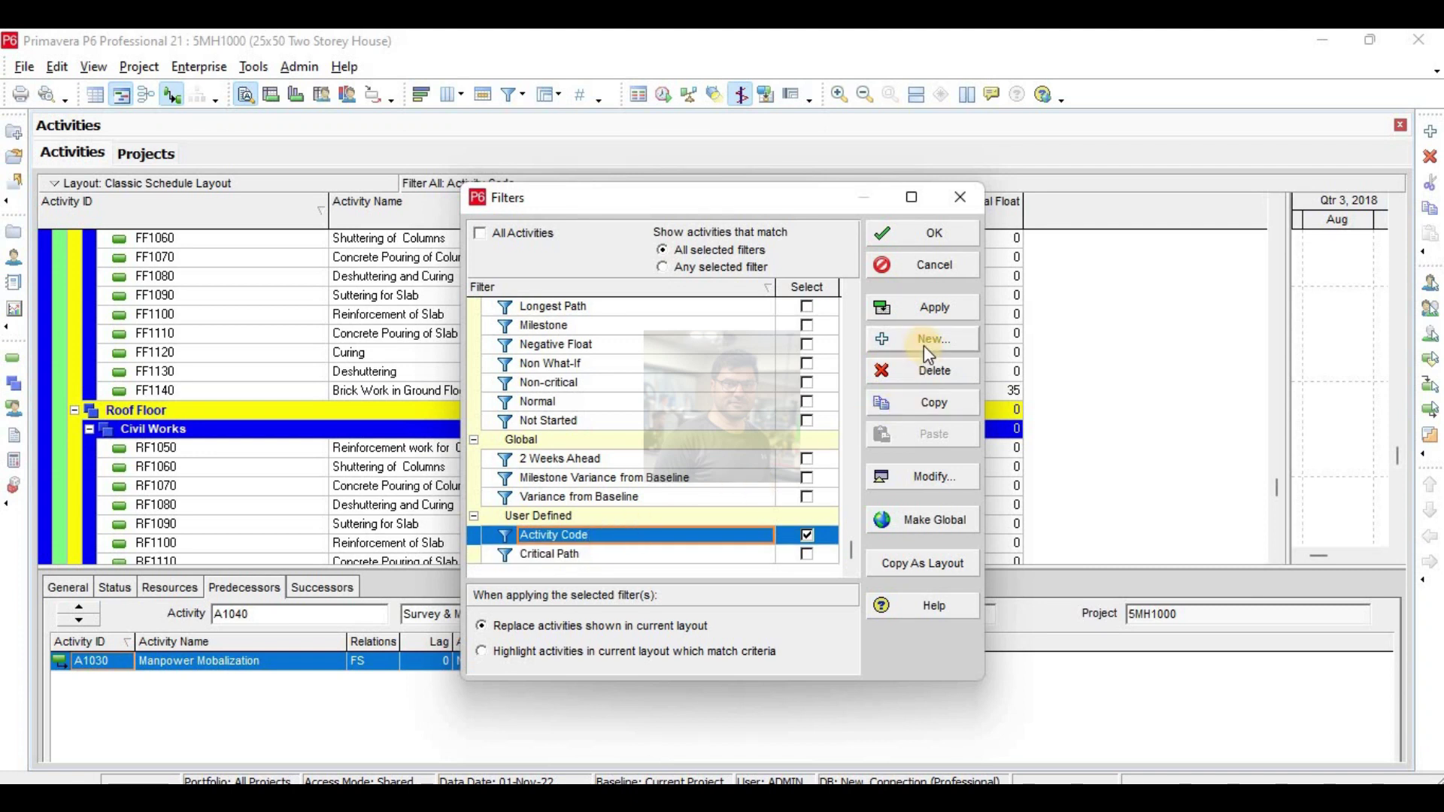
{"action": "left_click", "coordinate": [918, 477]}
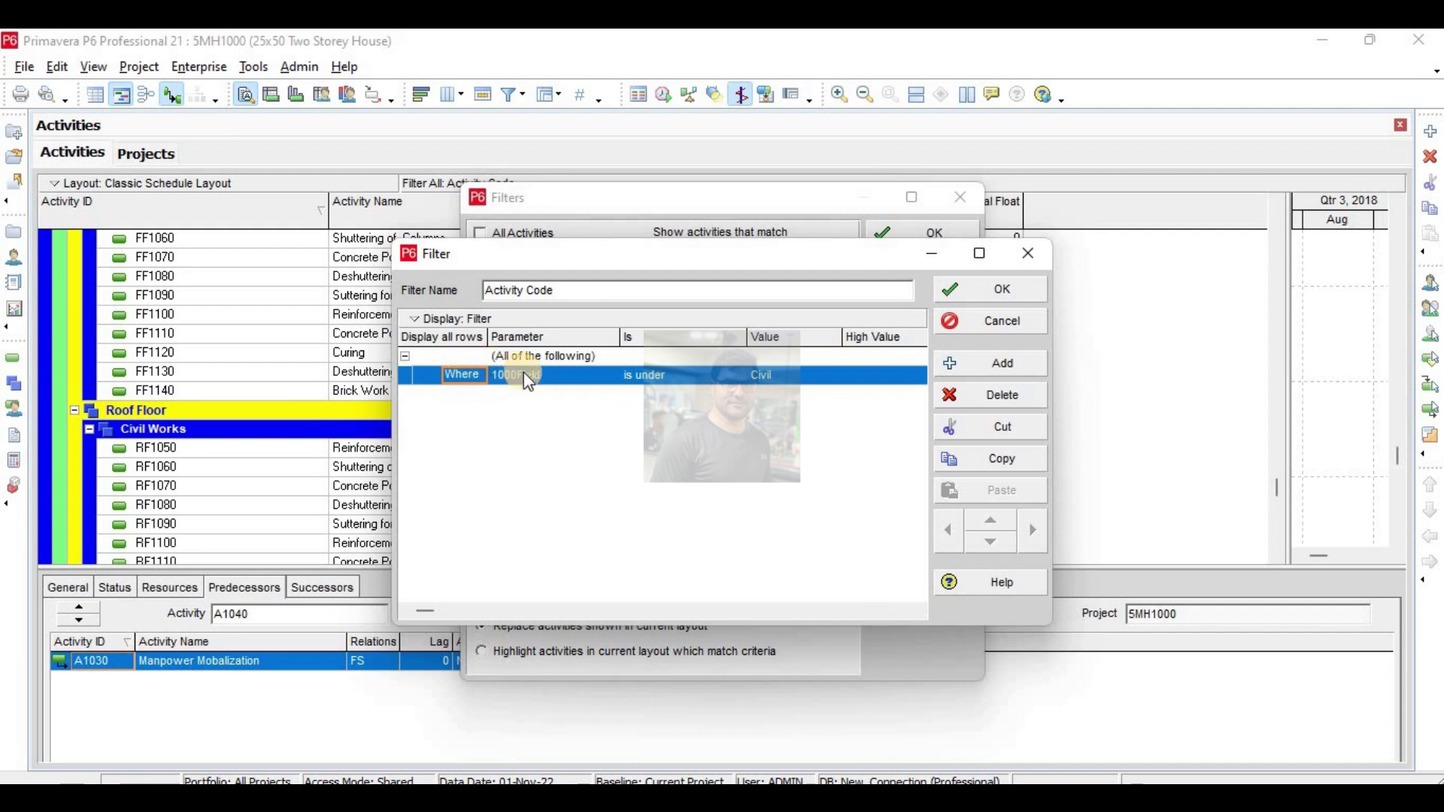
{"action": "left_click", "coordinate": [968, 361]}
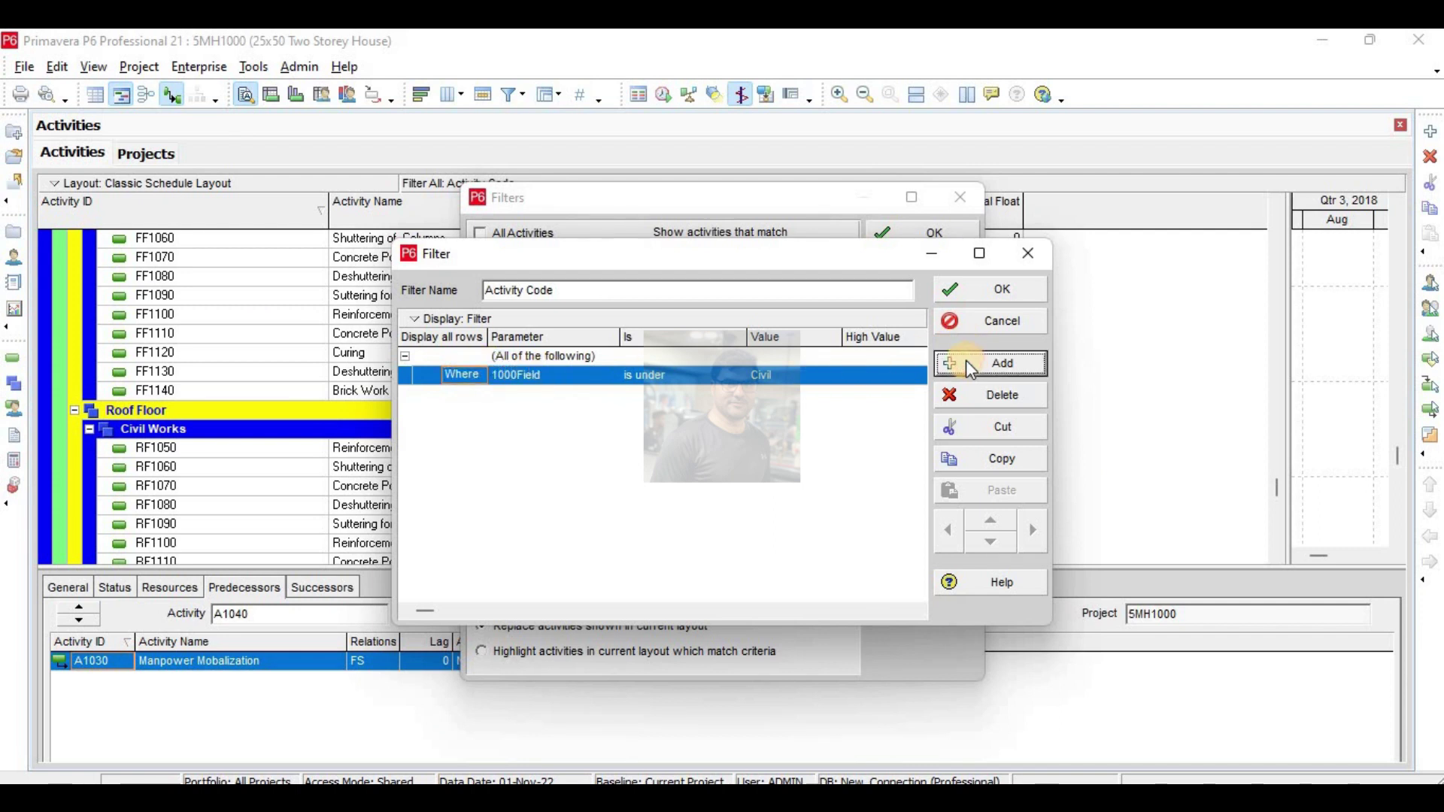
{"action": "left_click", "coordinate": [466, 394]}
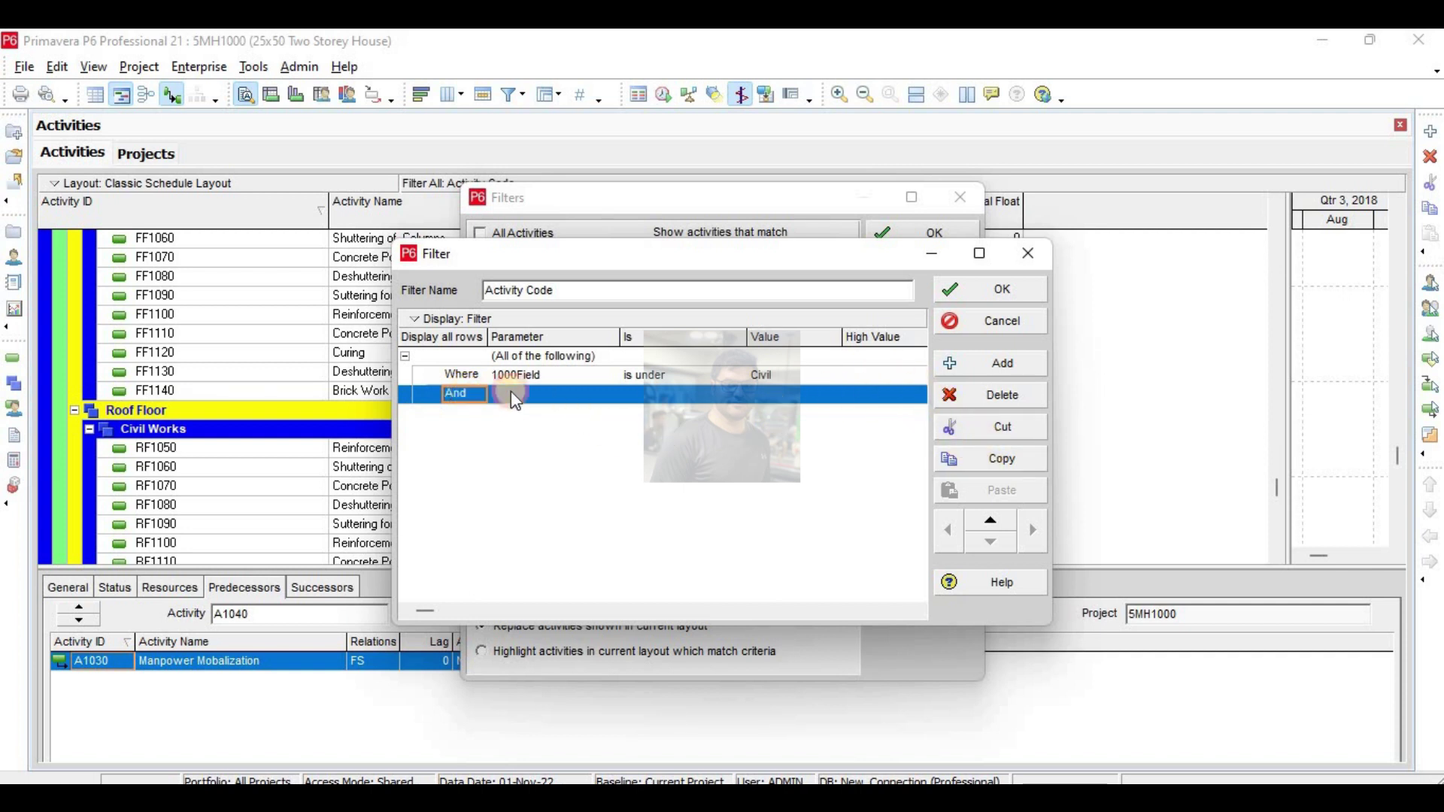
{"action": "left_click", "coordinate": [533, 392]}
{"action": "left_click", "coordinate": [486, 317]}
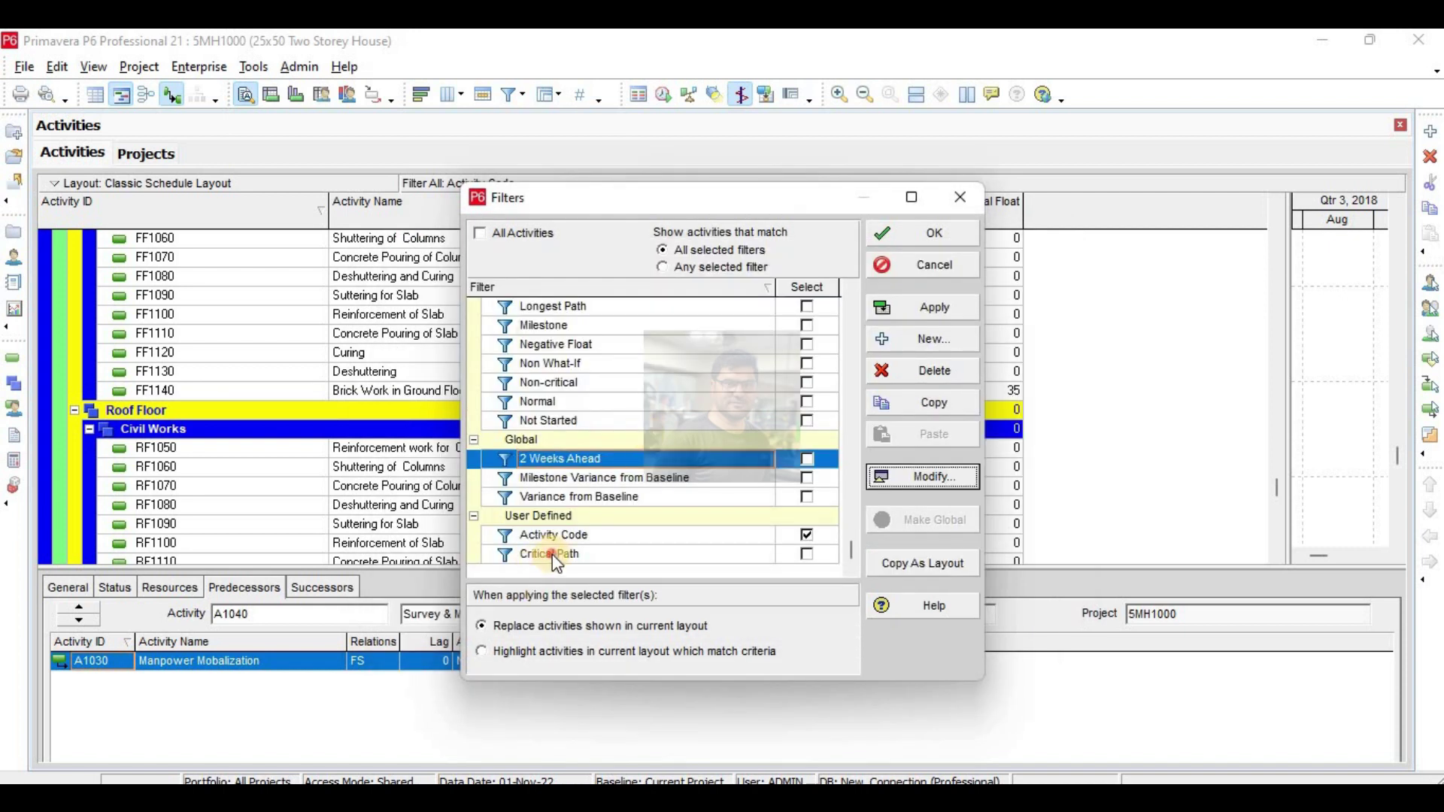
{"action": "left_click", "coordinate": [552, 554]}
{"action": "left_click", "coordinate": [573, 530]}
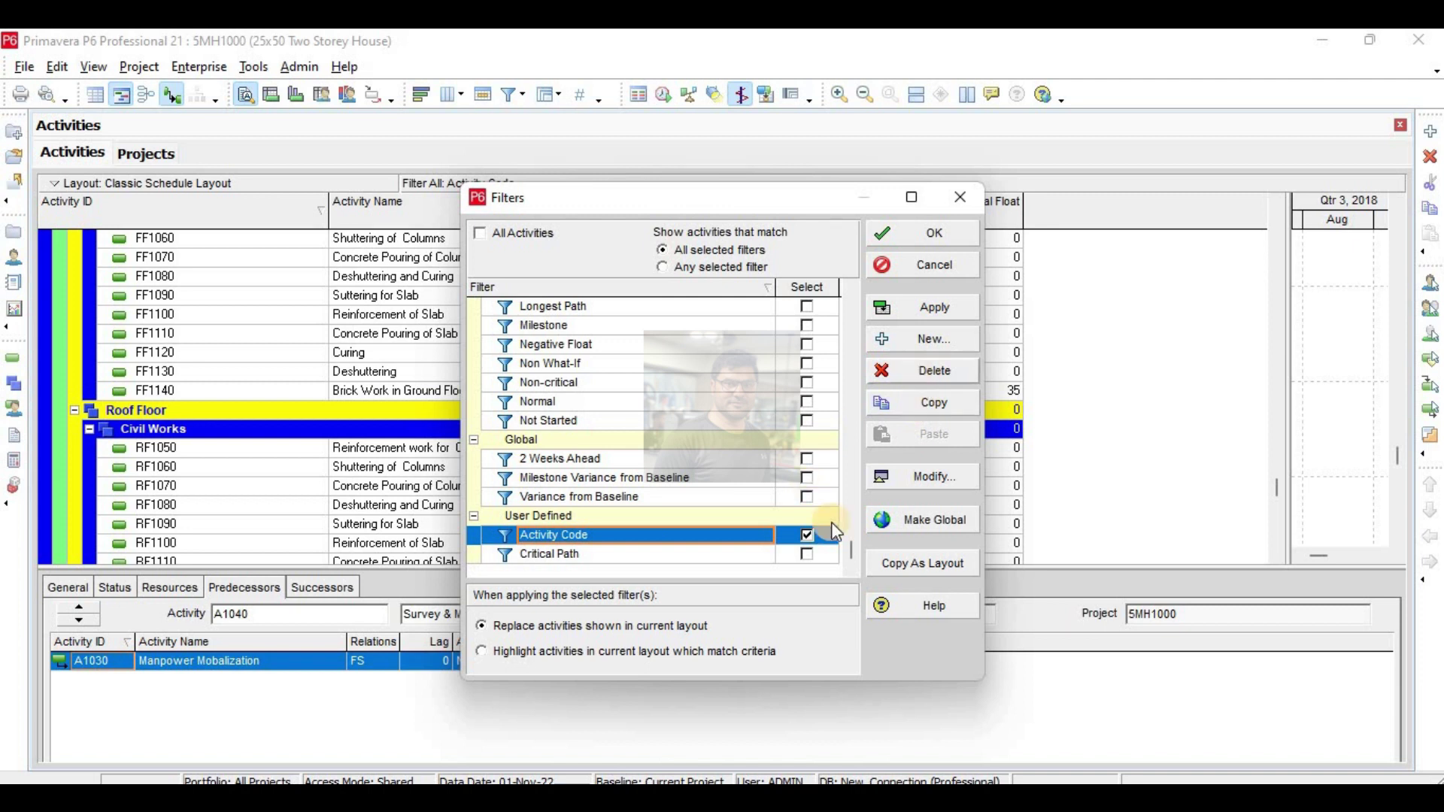
{"action": "left_click", "coordinate": [935, 475]}
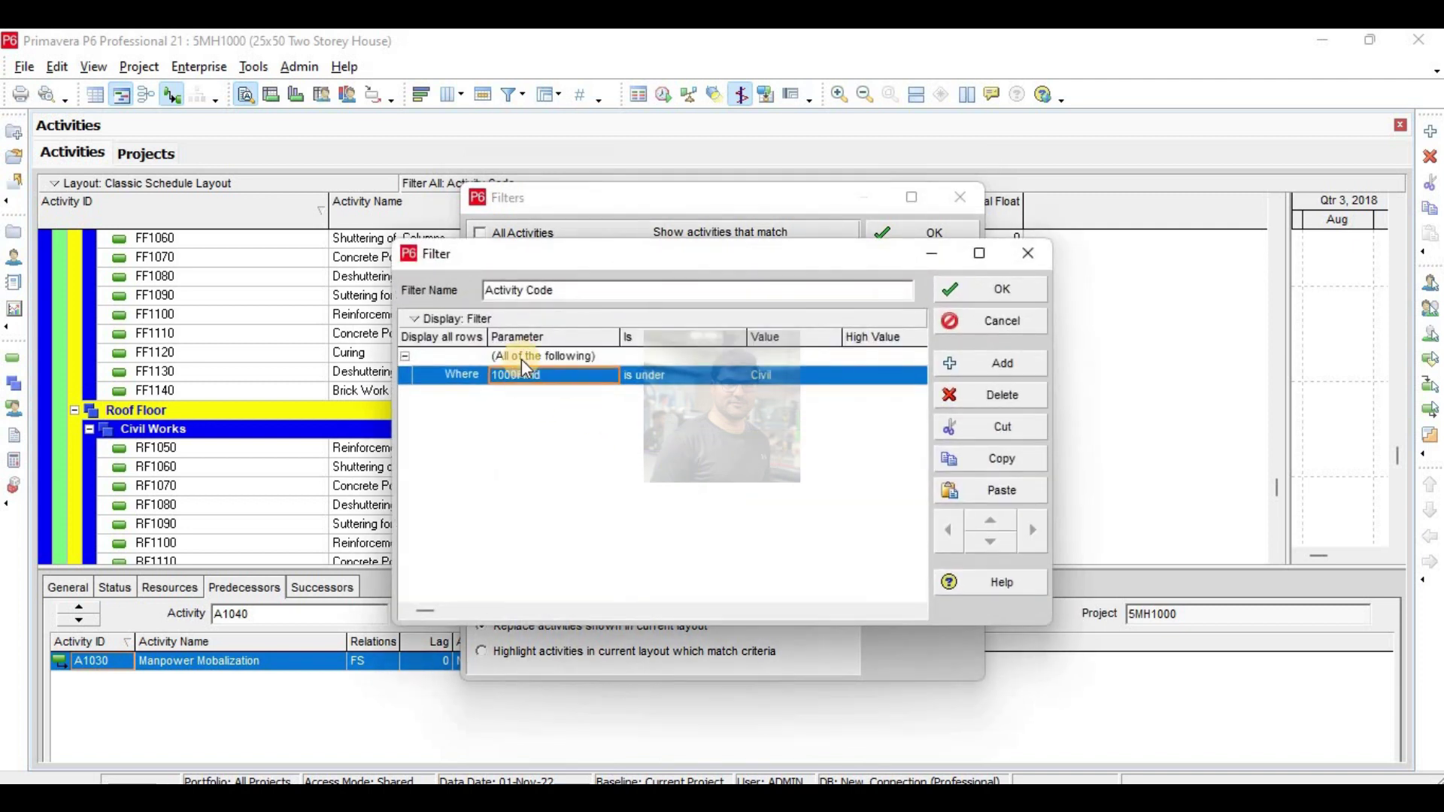
Set the Activity Code filter's match rule to (Any of the following).
{"action": "left_click", "coordinate": [522, 356]}
{"action": "left_click", "coordinate": [522, 357]}
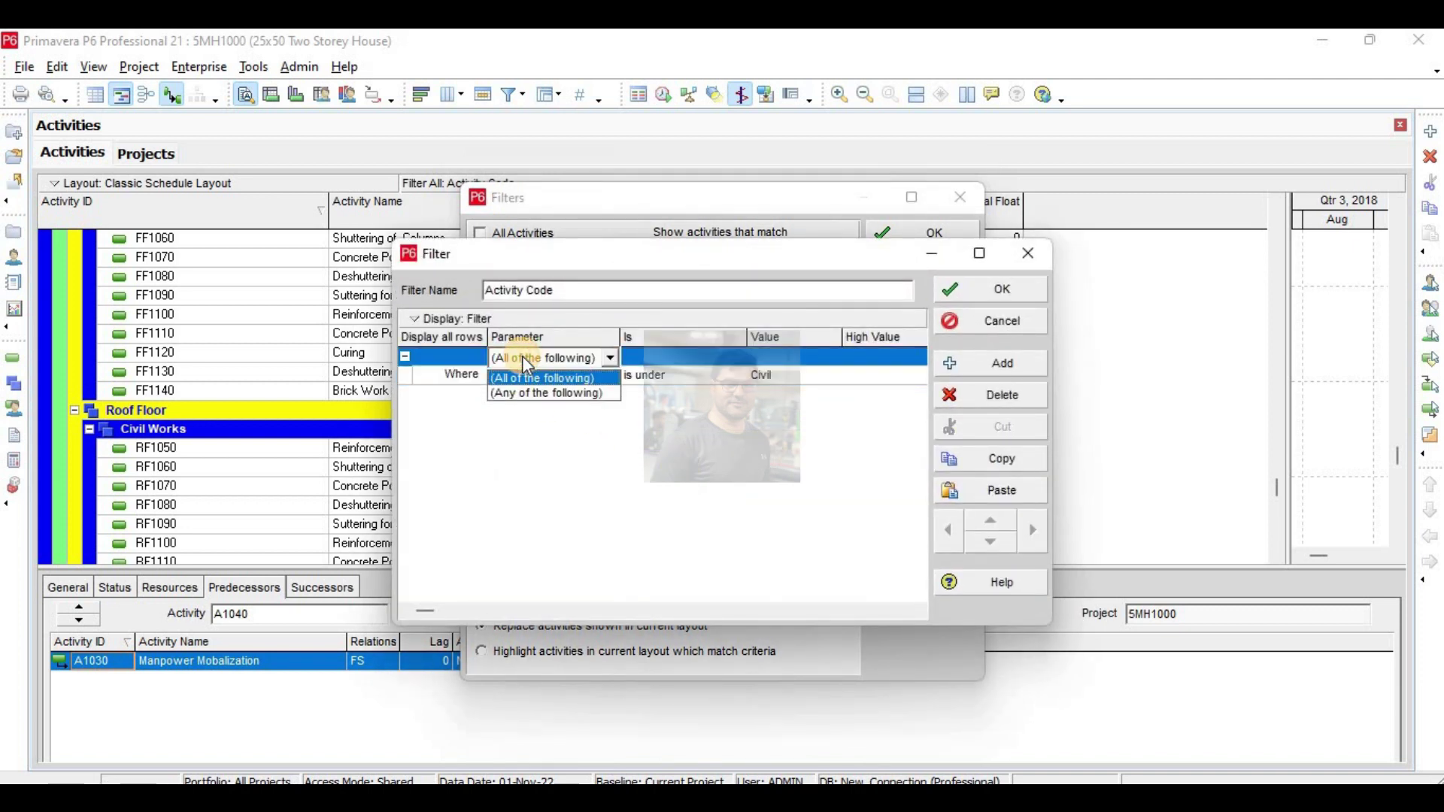
{"action": "left_click", "coordinate": [553, 394]}
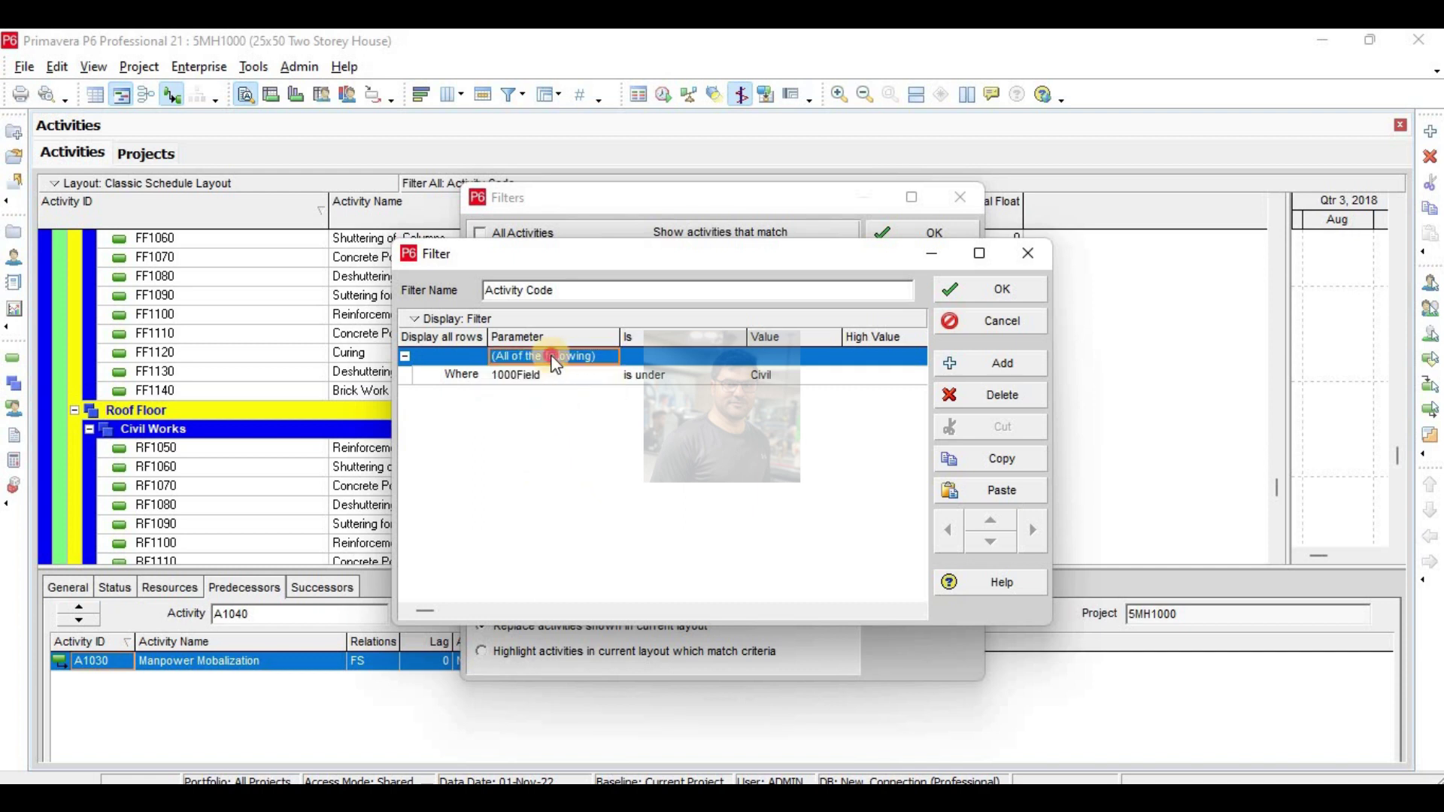
{"action": "left_click", "coordinate": [548, 358]}
{"action": "left_click", "coordinate": [561, 394]}
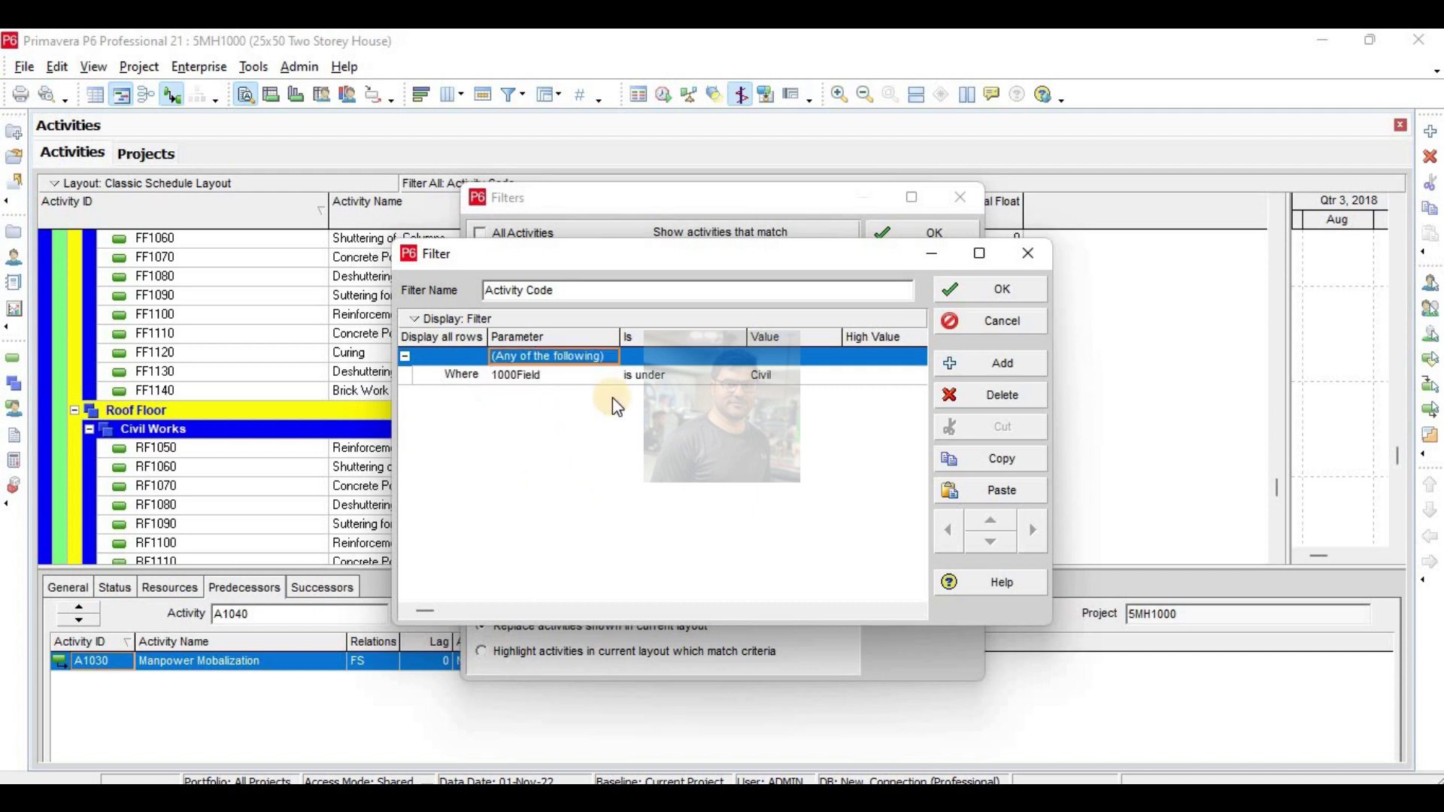
Add a condition to the Activity Code filter with parameter 1000Field and value Civil.
{"action": "left_click", "coordinate": [996, 362]}
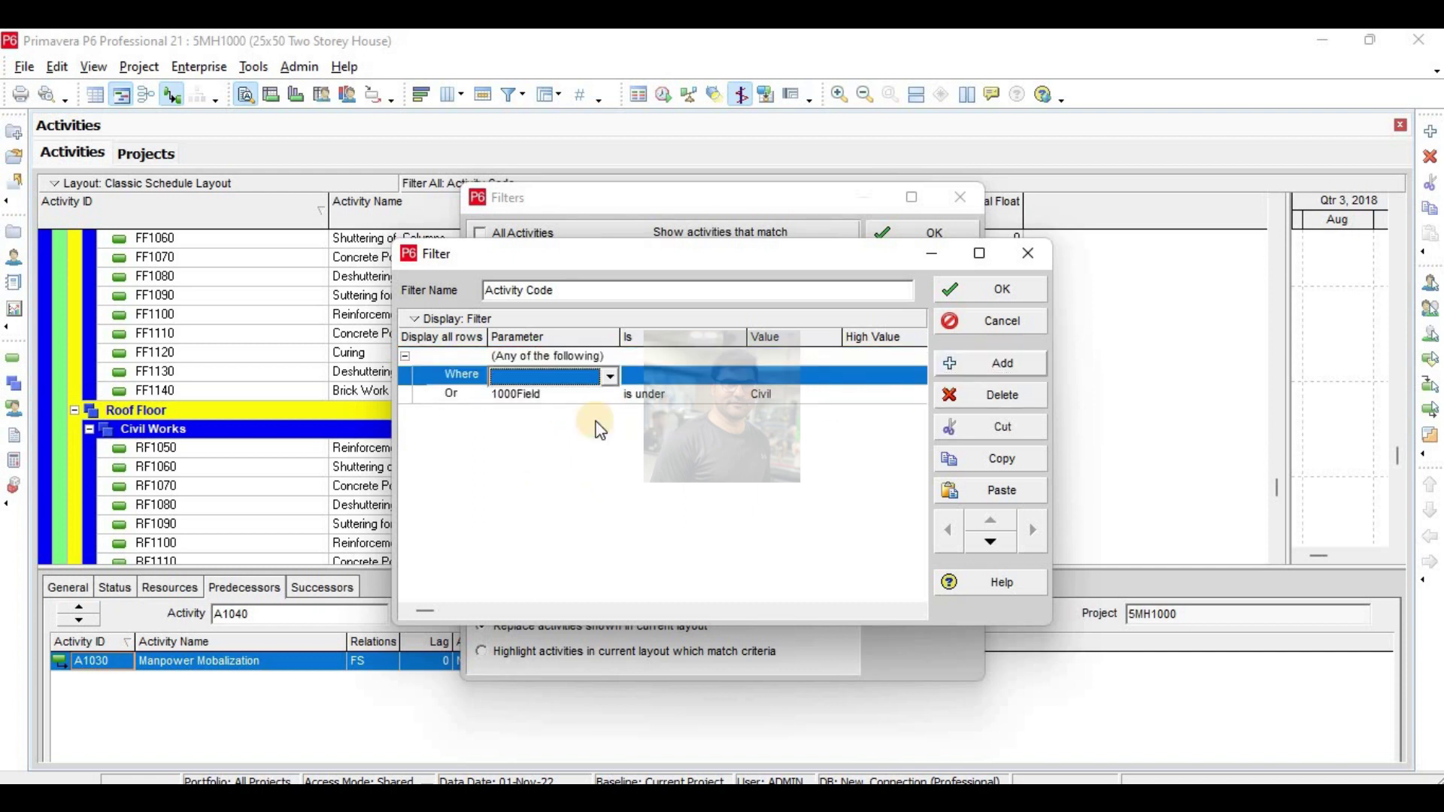
{"action": "left_click", "coordinate": [532, 397]}
{"action": "left_click", "coordinate": [551, 369]}
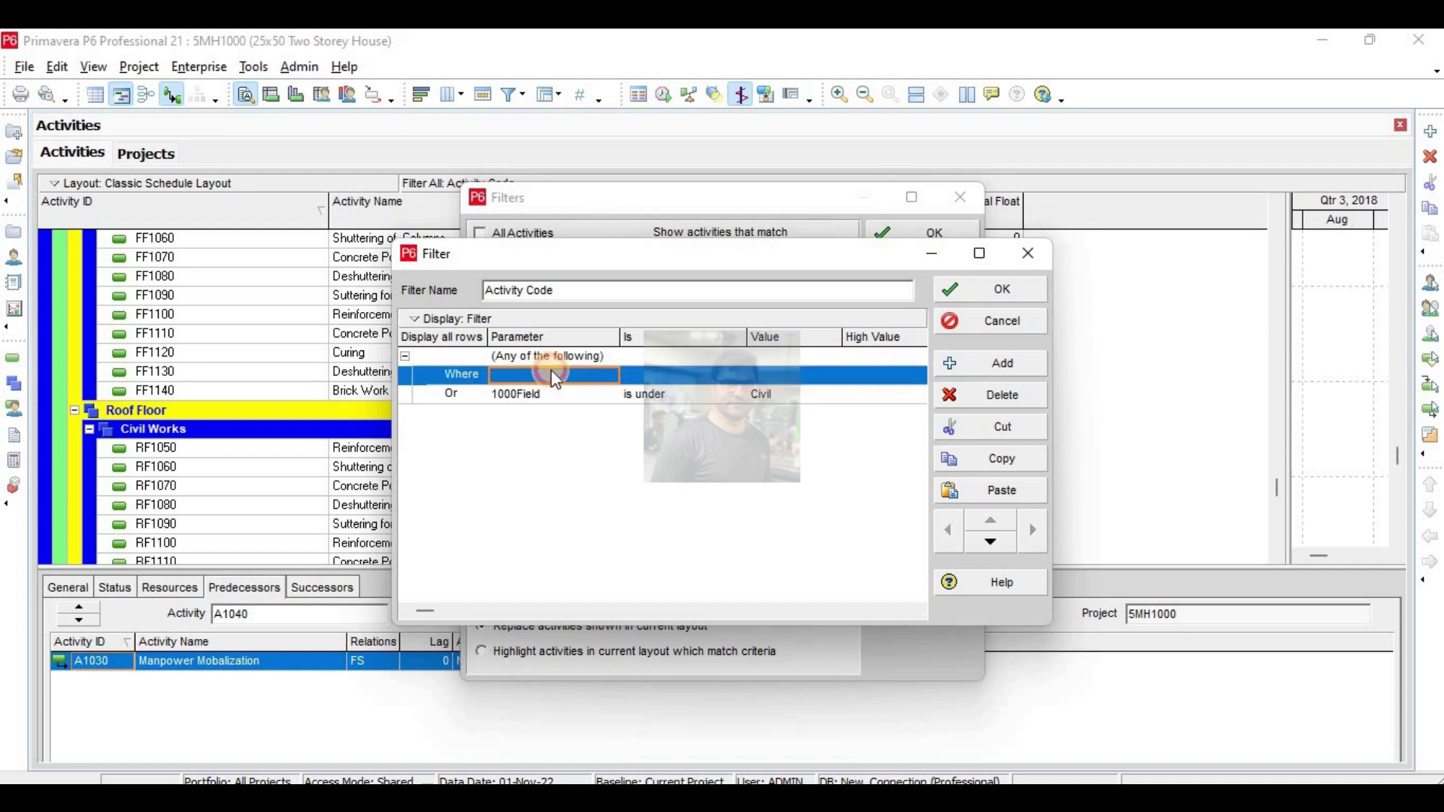
{"action": "left_click", "coordinate": [550, 368]}
{"action": "left_click", "coordinate": [540, 427]}
{"action": "double_click", "coordinate": [816, 371]}
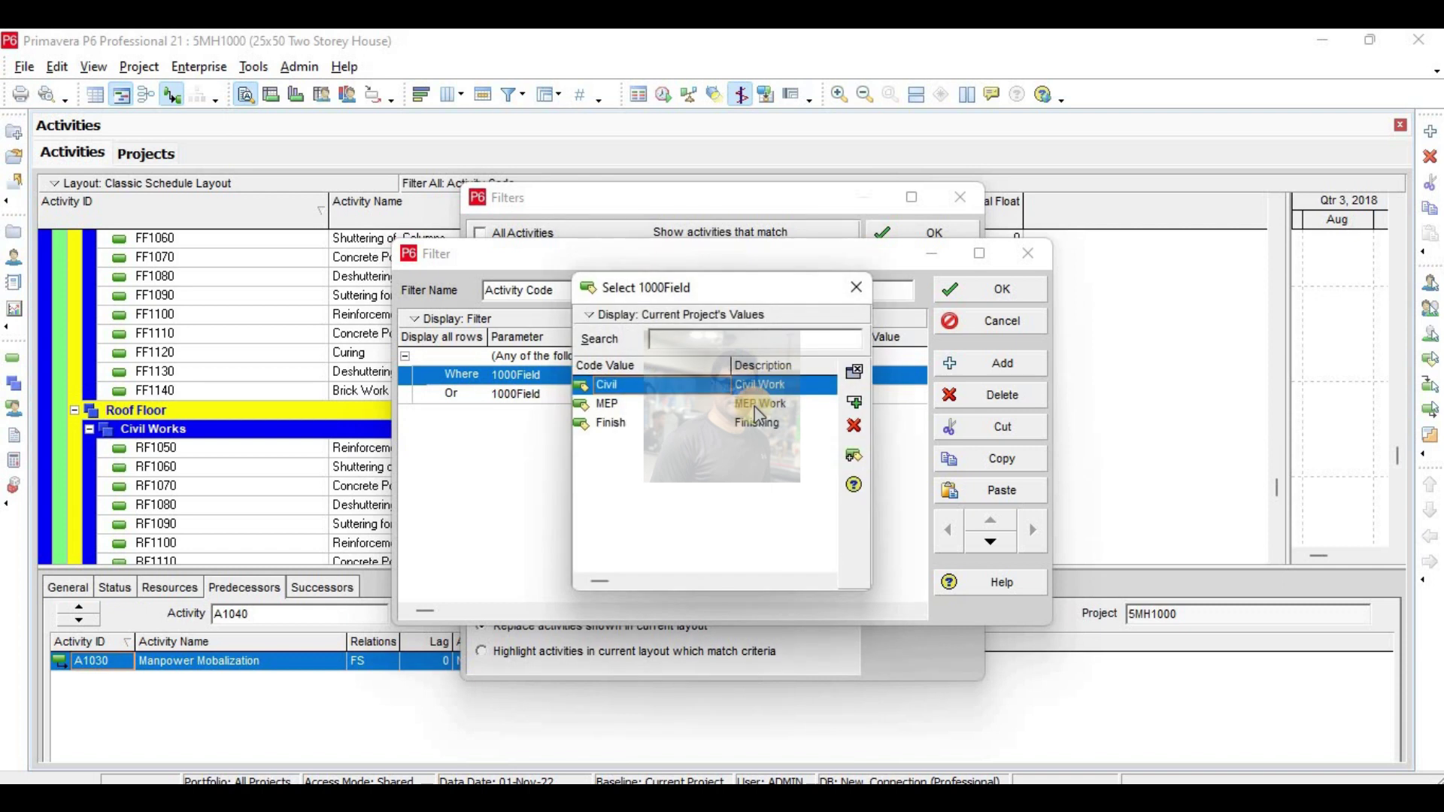
{"action": "left_click", "coordinate": [761, 388]}
{"action": "double_click", "coordinate": [761, 387]}
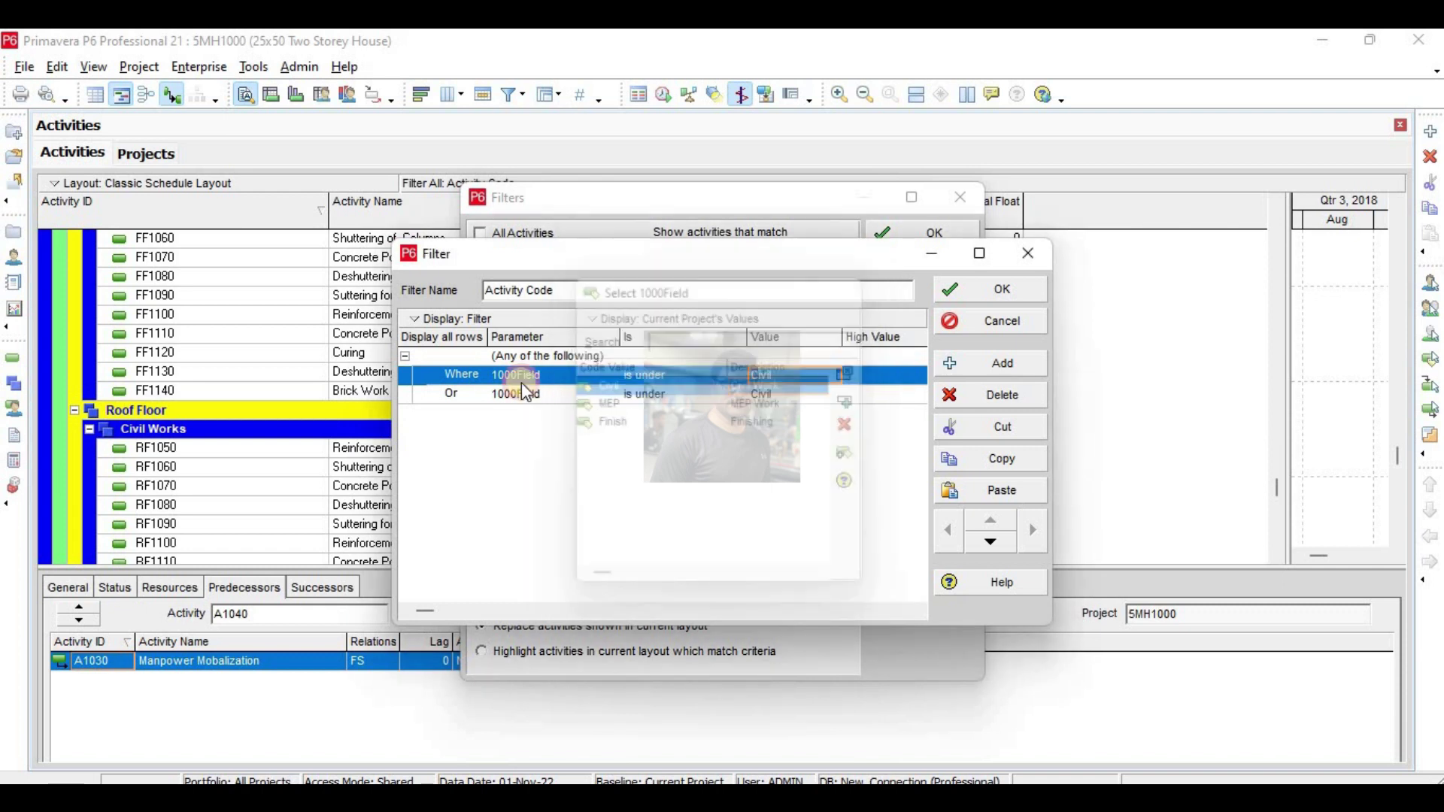
Set the value of the filter's Or condition on 1000Field to Finish.
{"action": "left_click", "coordinate": [766, 397]}
{"action": "left_click", "coordinate": [765, 398]}
{"action": "double_click", "coordinate": [754, 424]}
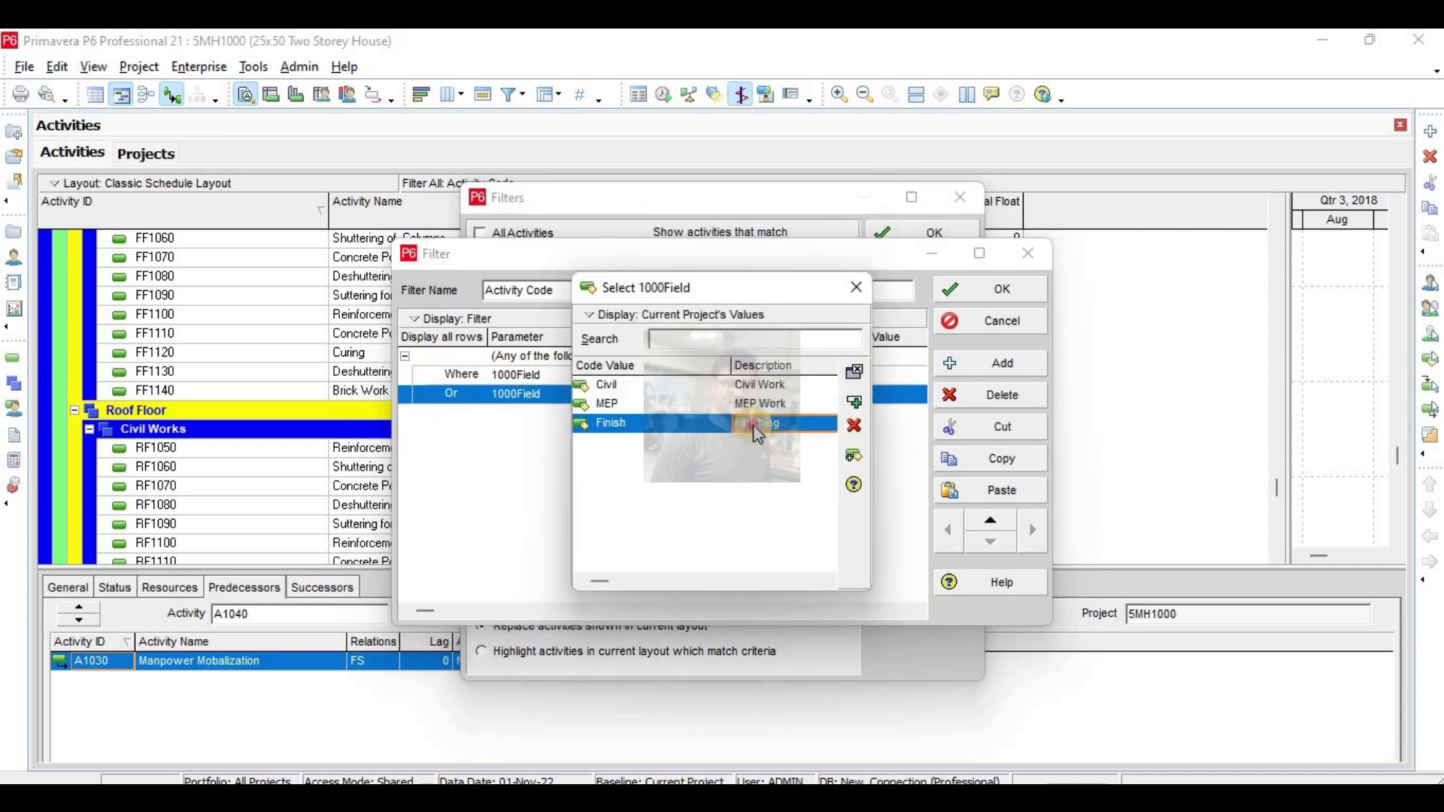
{"action": "left_click", "coordinate": [583, 407]}
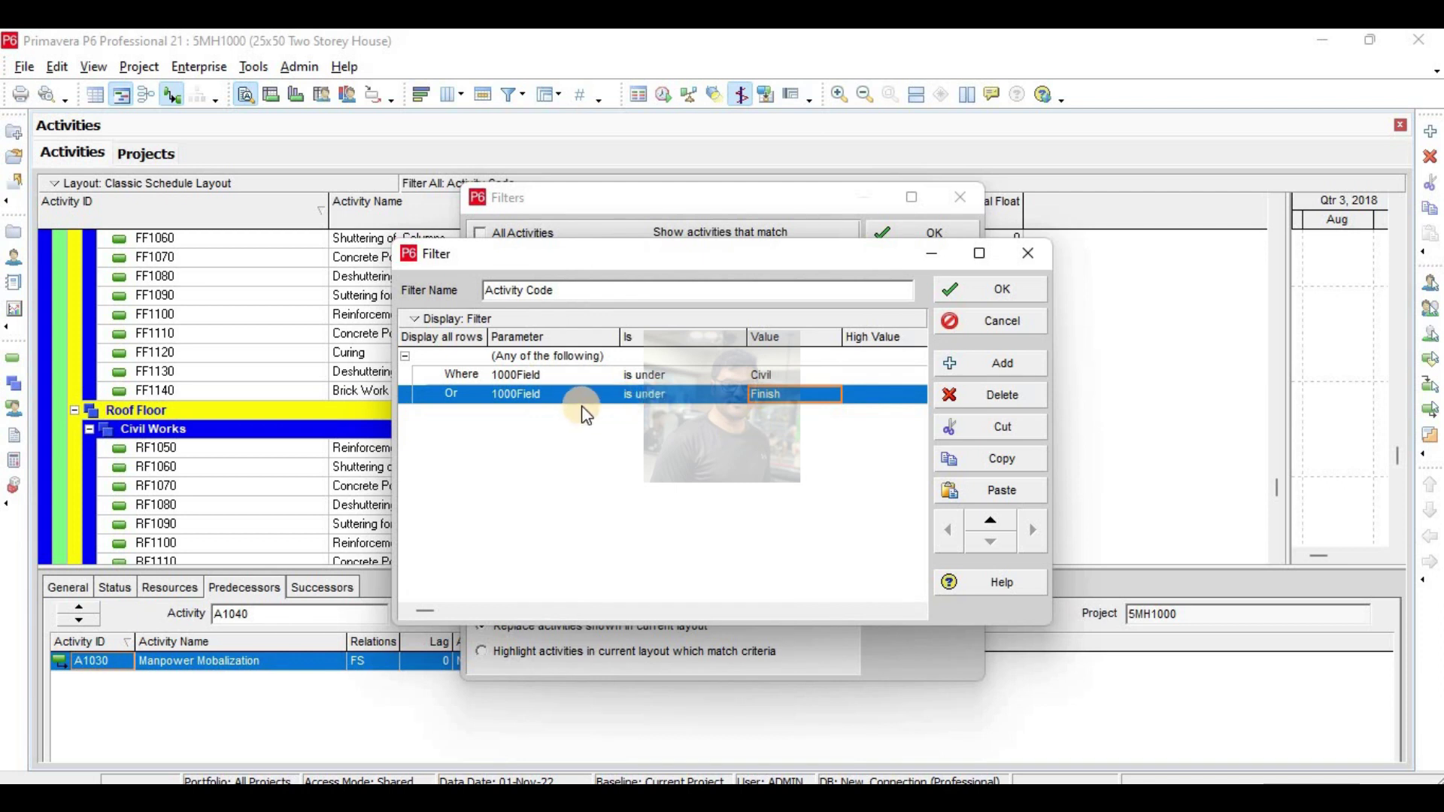
{"action": "left_click", "coordinate": [463, 390]}
Switch the filter's match rule to (All of the following) and back to (Any of the following).
{"action": "left_click", "coordinate": [547, 368]}
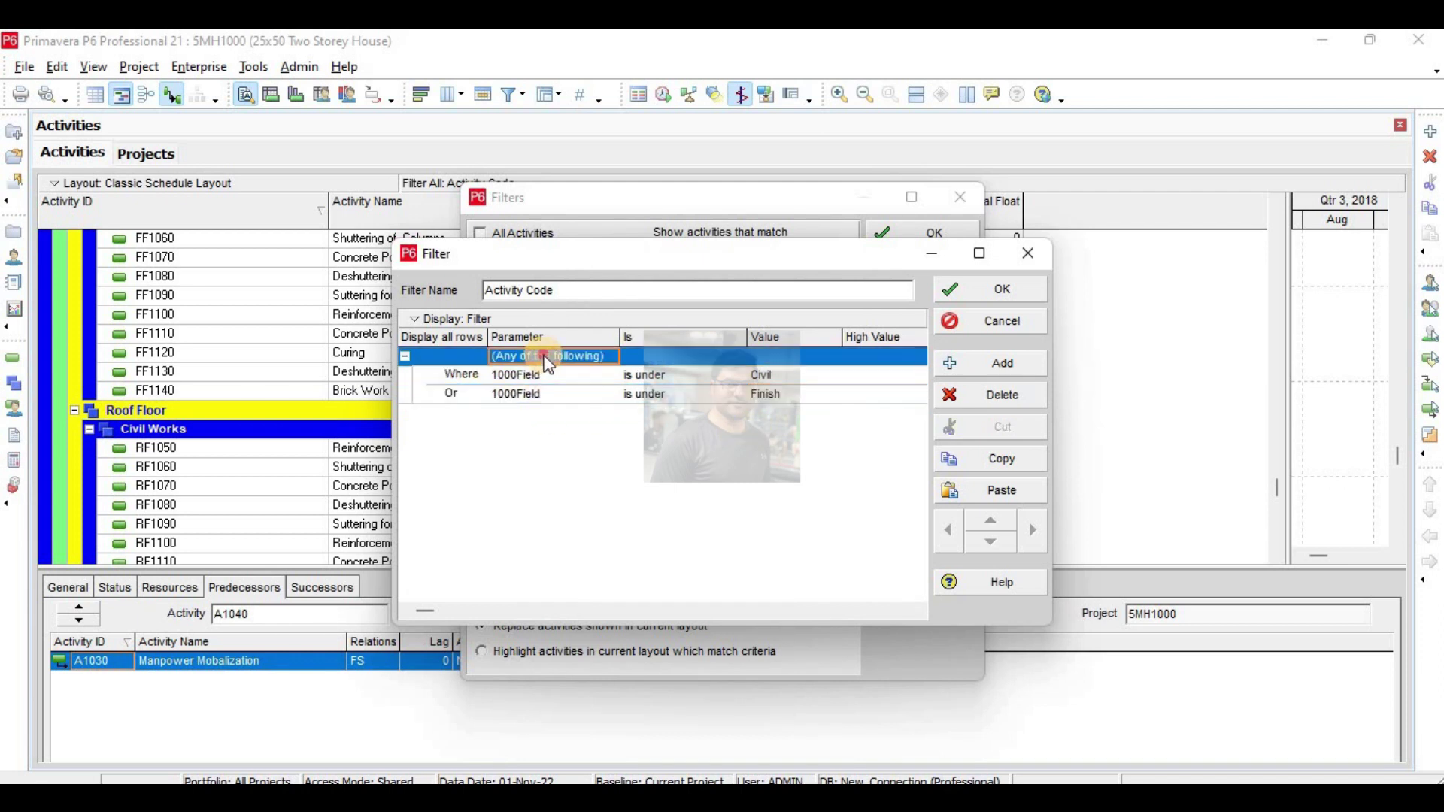
{"action": "left_click", "coordinate": [547, 359]}
{"action": "left_click", "coordinate": [546, 359]}
{"action": "left_click", "coordinate": [547, 359]}
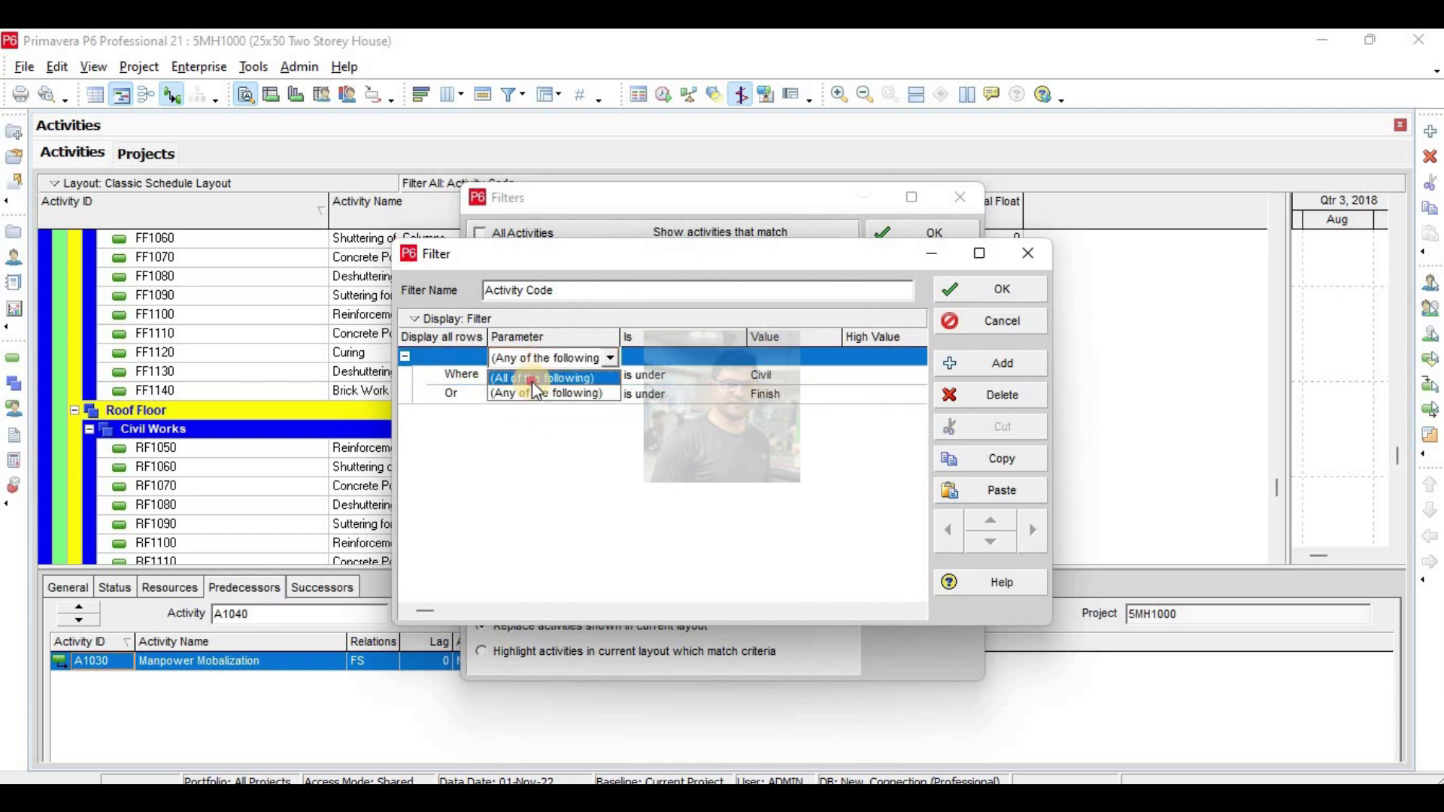
{"action": "left_click", "coordinate": [531, 378]}
{"action": "left_click", "coordinate": [539, 361]}
{"action": "left_click", "coordinate": [540, 380]}
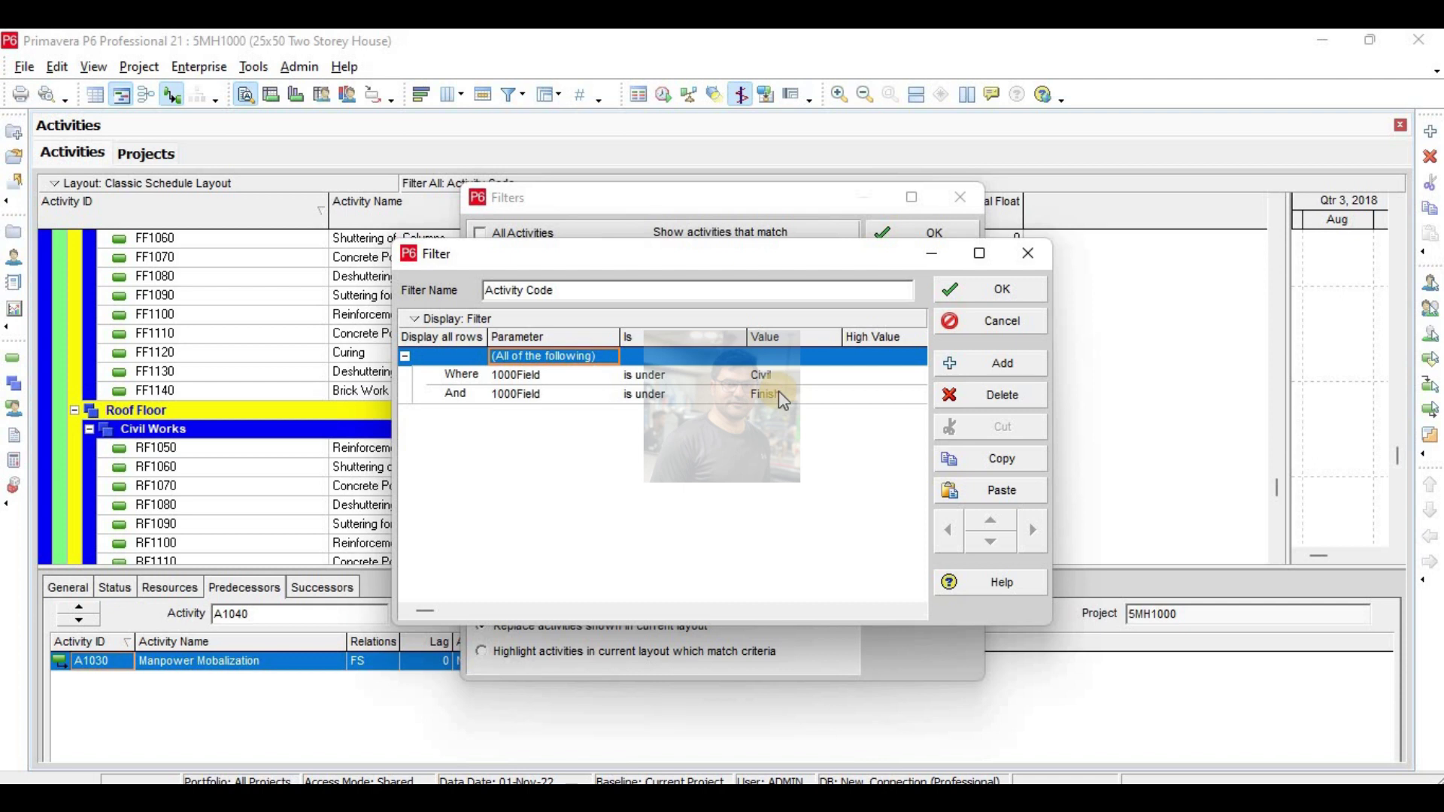
{"action": "left_click", "coordinate": [554, 365]}
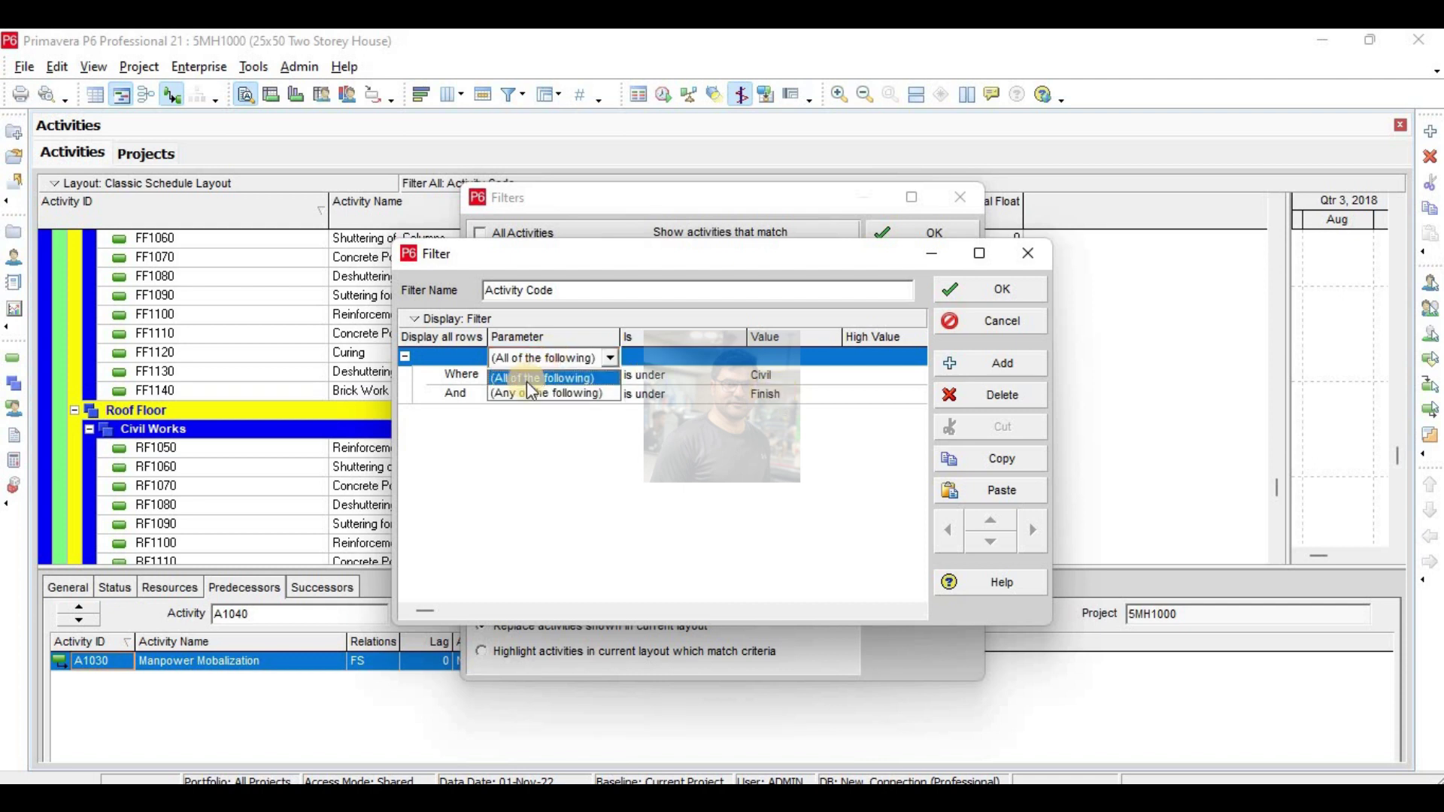
{"action": "left_click", "coordinate": [529, 395]}
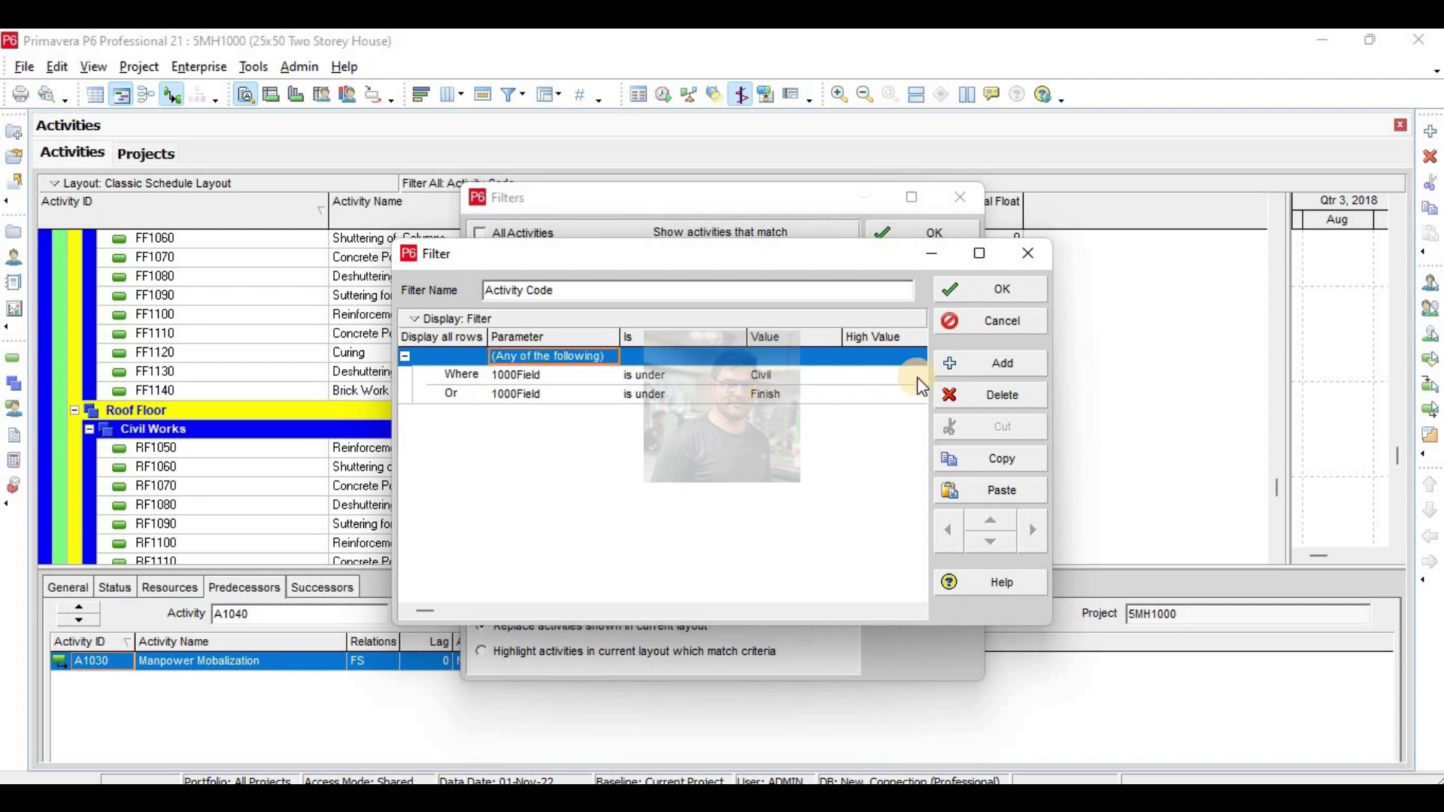
Save the modified Activity Code filter, apply it and look through the filtered activities down to Closing.
{"action": "left_click", "coordinate": [997, 300]}
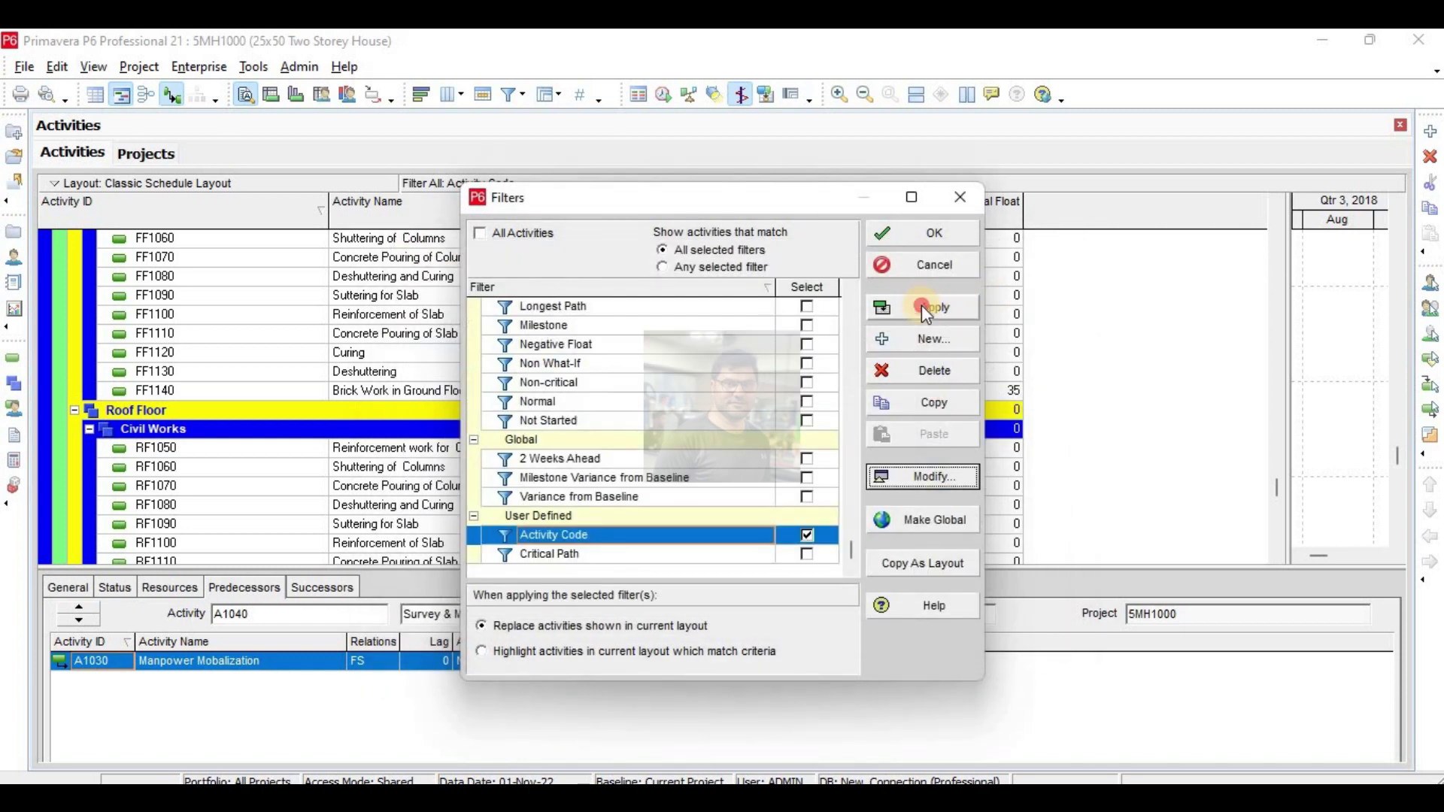
{"action": "left_click", "coordinate": [925, 310]}
{"action": "left_click", "coordinate": [919, 248]}
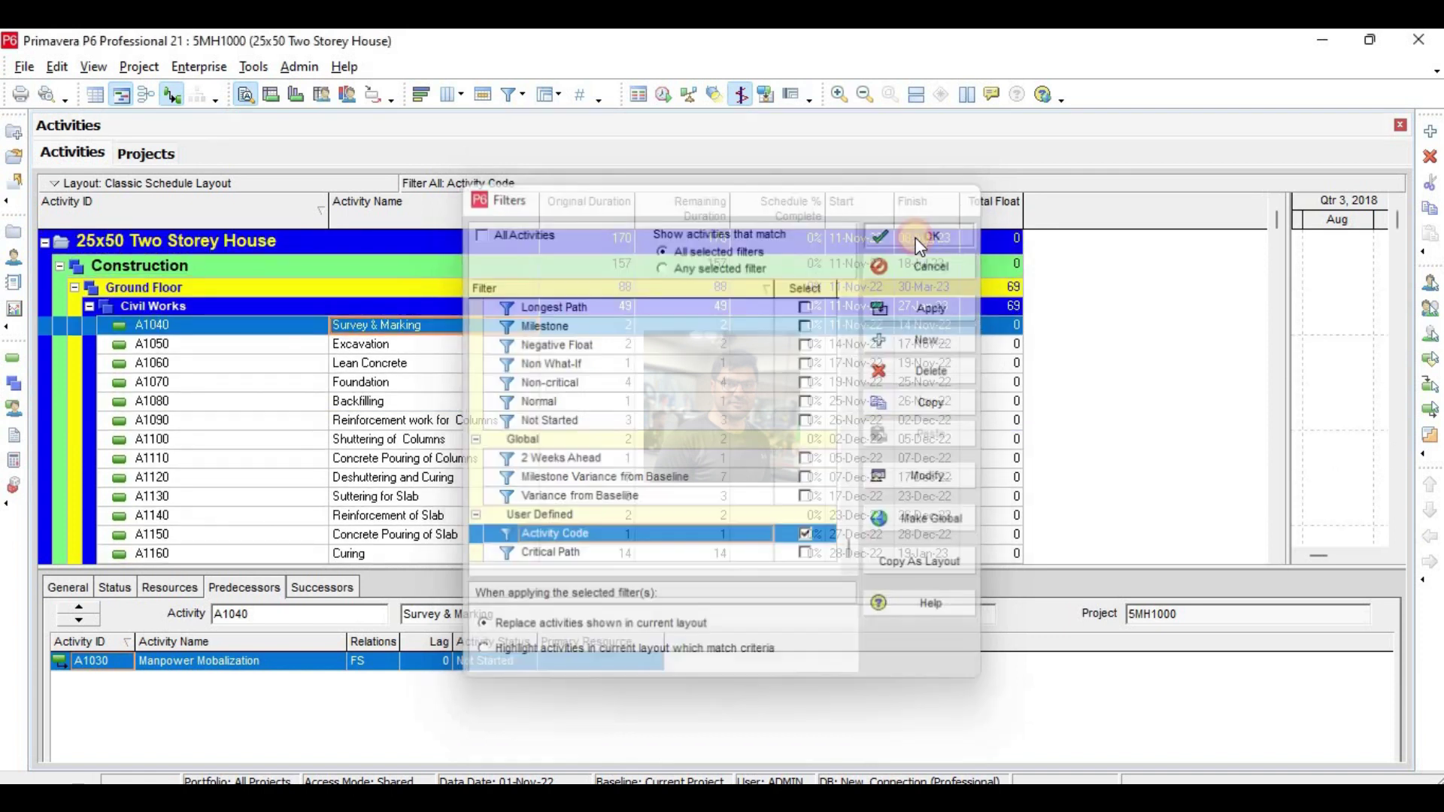
{"action": "scroll", "coordinate": [745, 426], "scroll_direction": "down", "scroll_amount": 2}
{"action": "scroll", "coordinate": [745, 426], "scroll_direction": "down", "scroll_amount": 12}
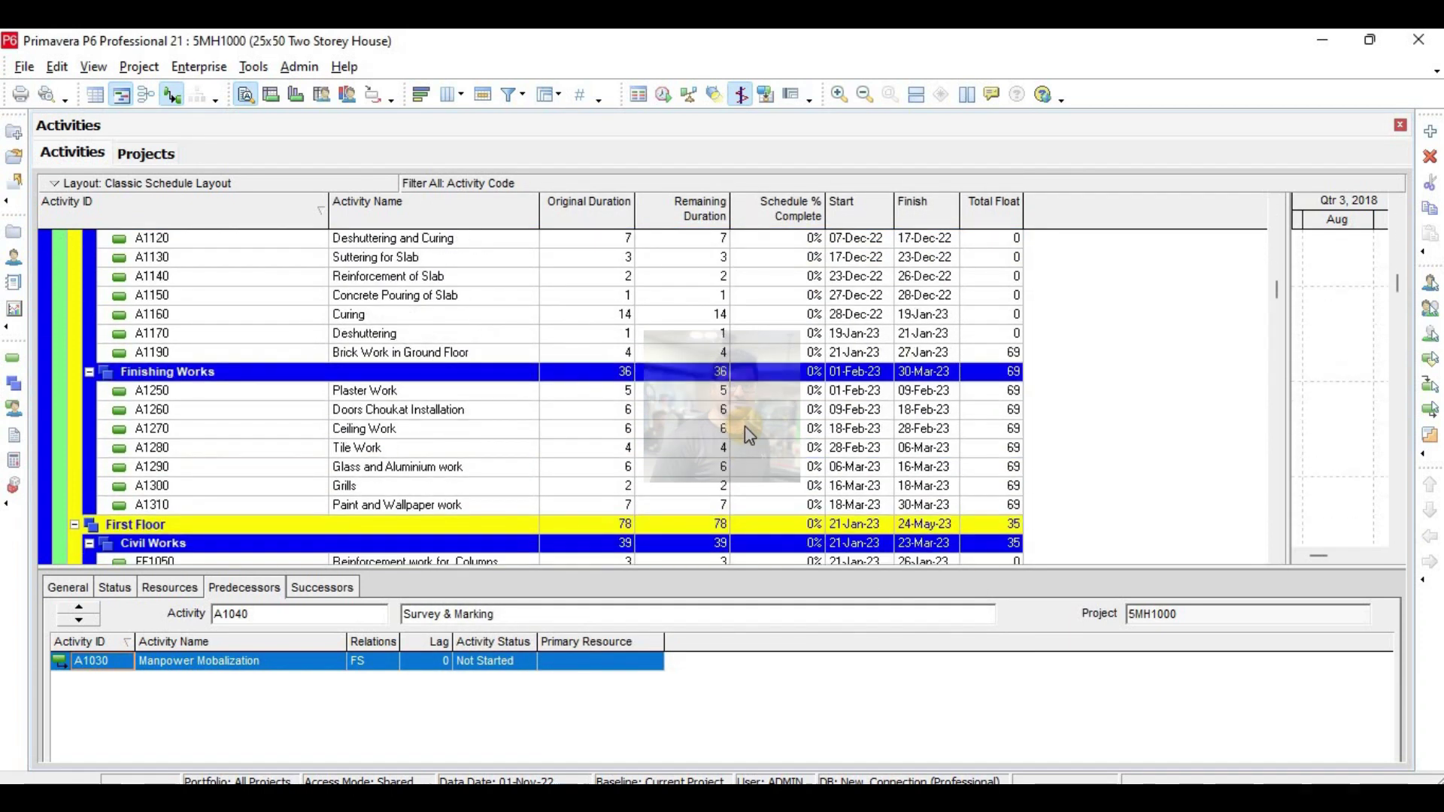
{"action": "scroll", "coordinate": [747, 426], "scroll_direction": "down", "scroll_amount": 5}
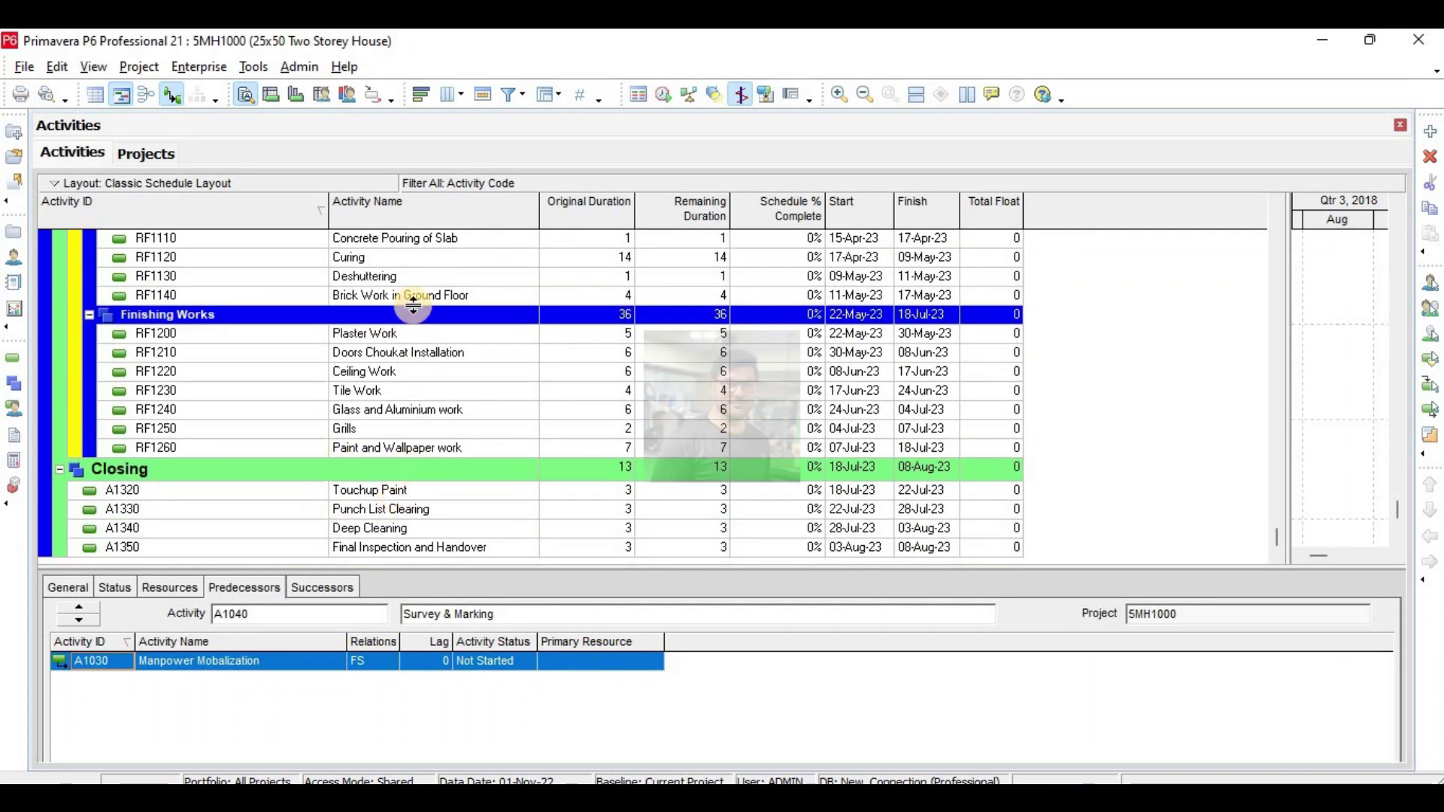
Set the Activity Code filter's match rule to (All of the following) and apply the filter to the activities.
{"action": "left_click", "coordinate": [510, 96]}
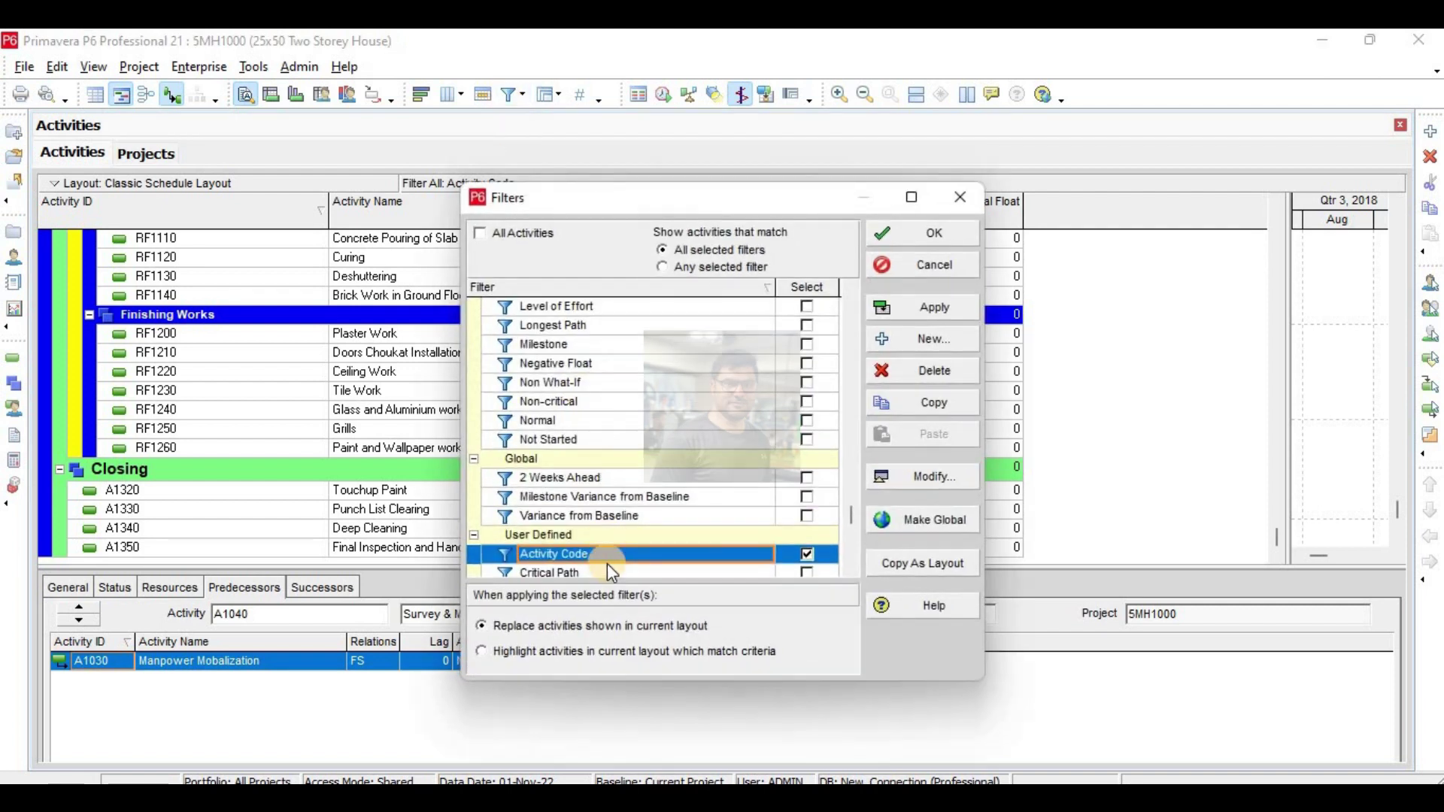
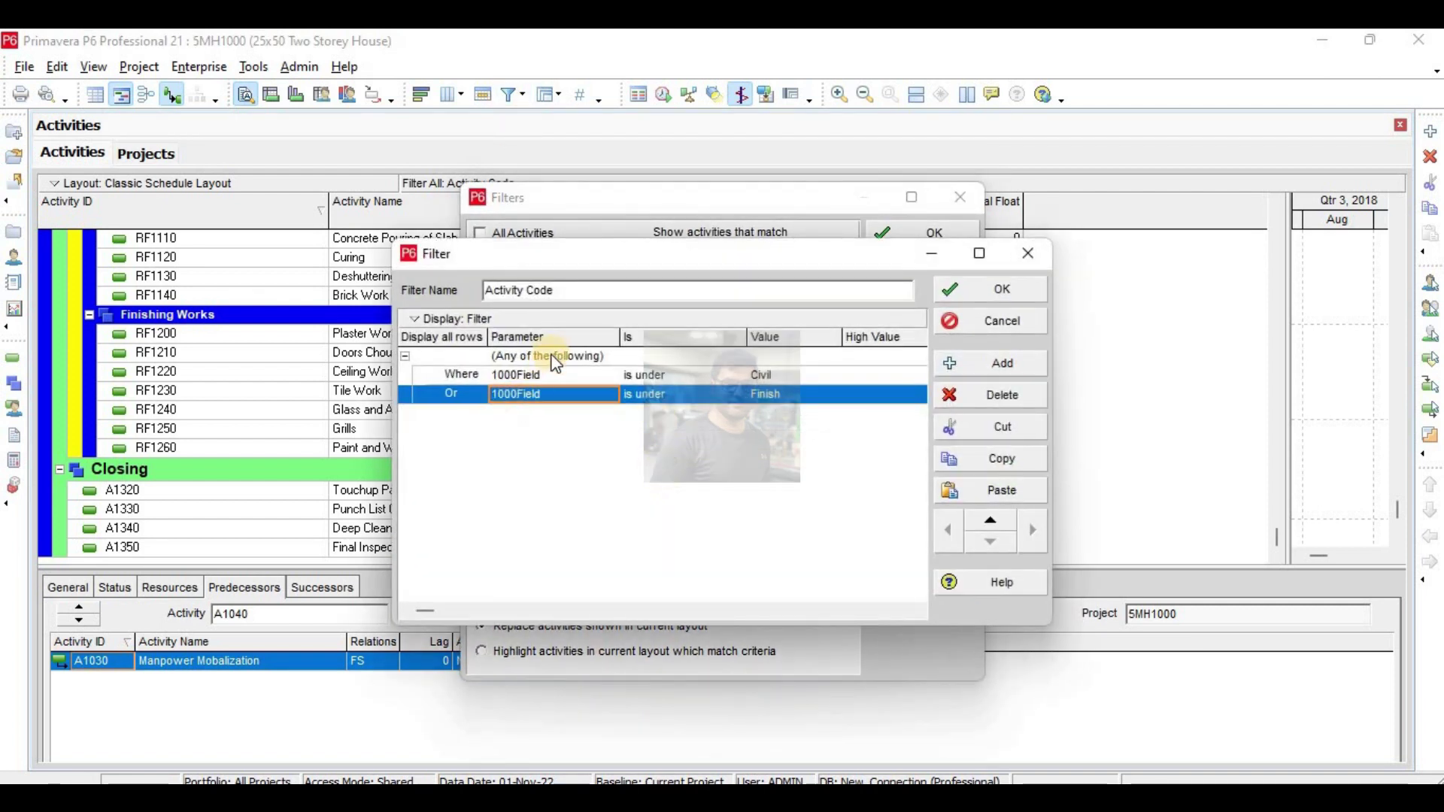
{"action": "left_click", "coordinate": [550, 354]}
{"action": "left_click", "coordinate": [551, 353]}
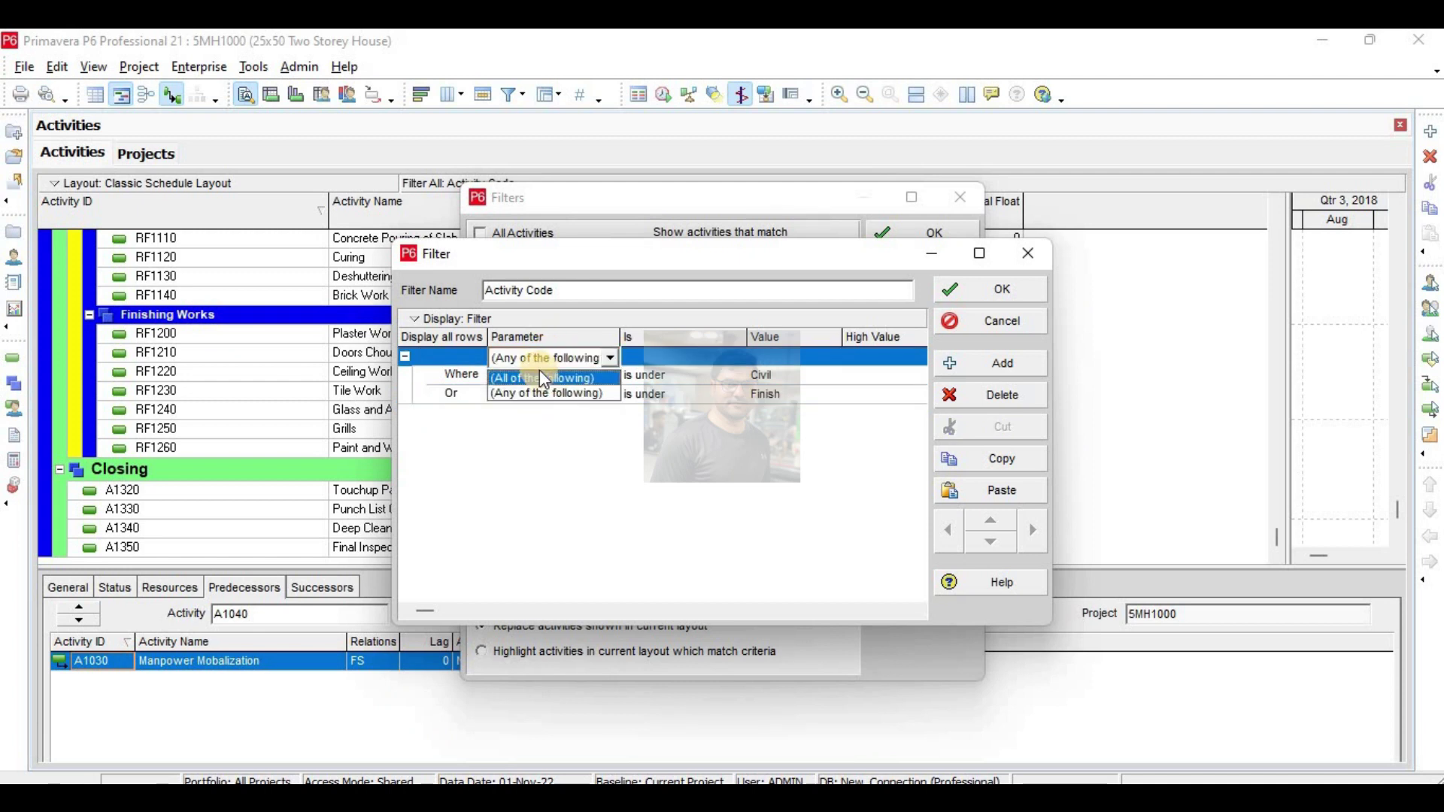
{"action": "left_click", "coordinate": [543, 377]}
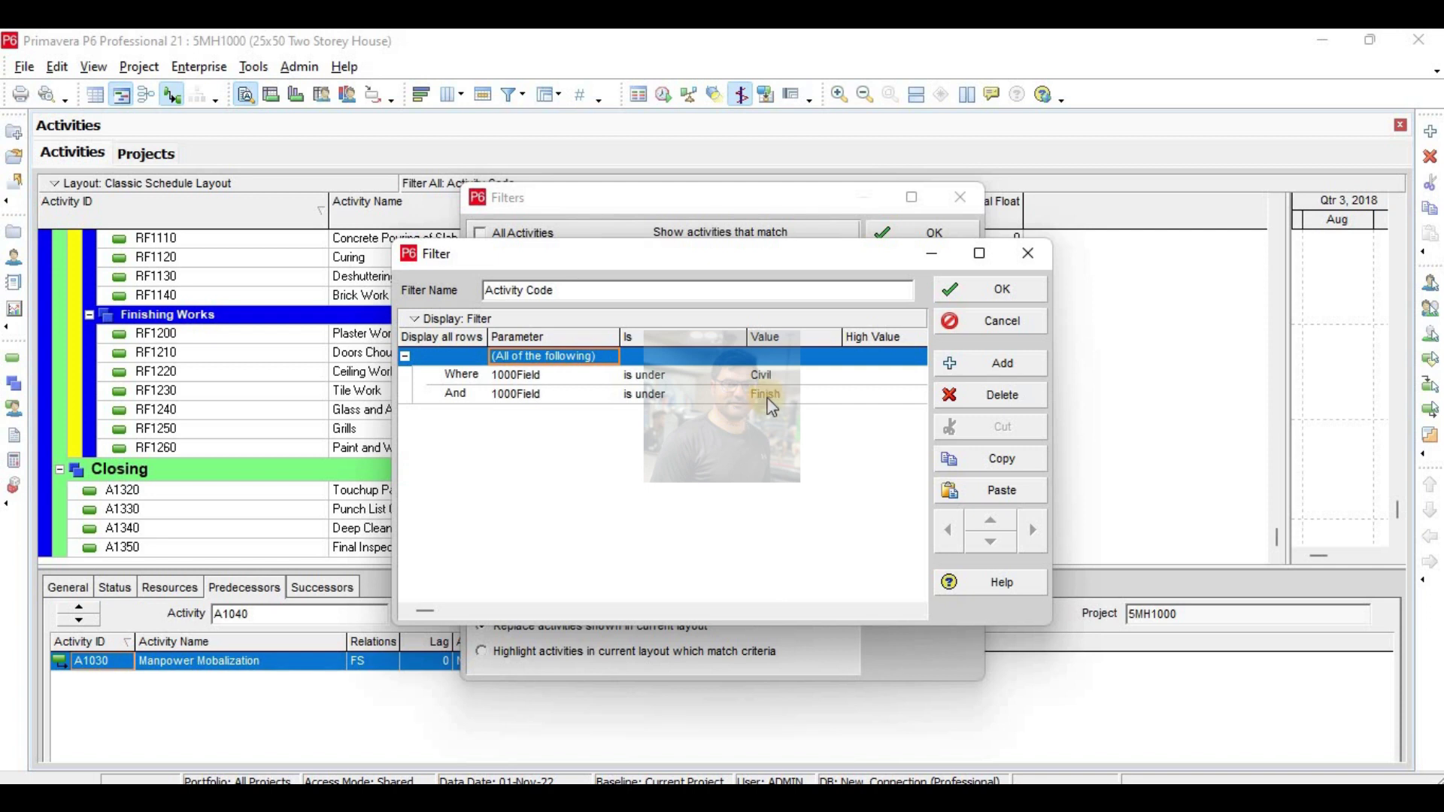
{"action": "left_click", "coordinate": [984, 294]}
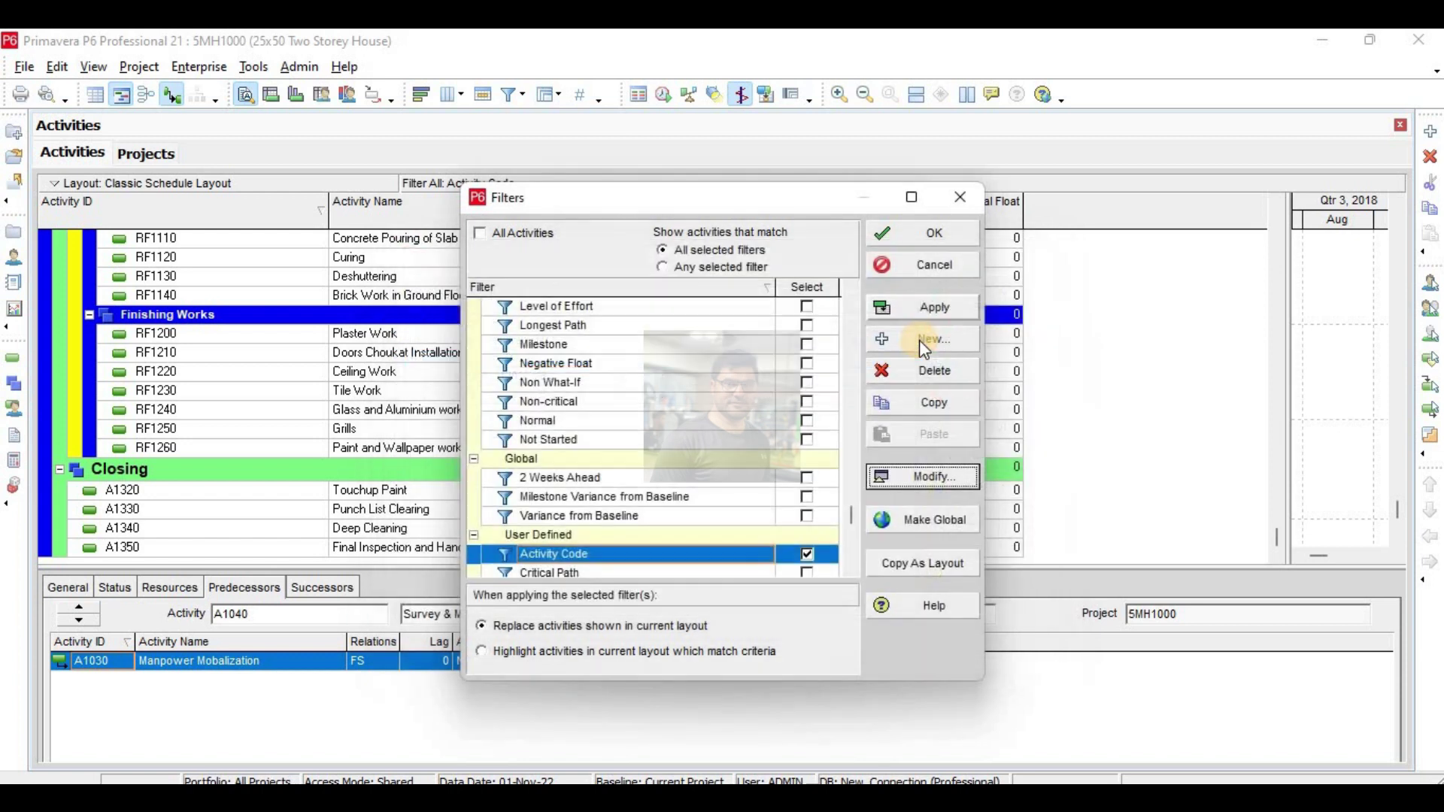
{"action": "left_click", "coordinate": [911, 309]}
{"action": "left_click", "coordinate": [924, 235]}
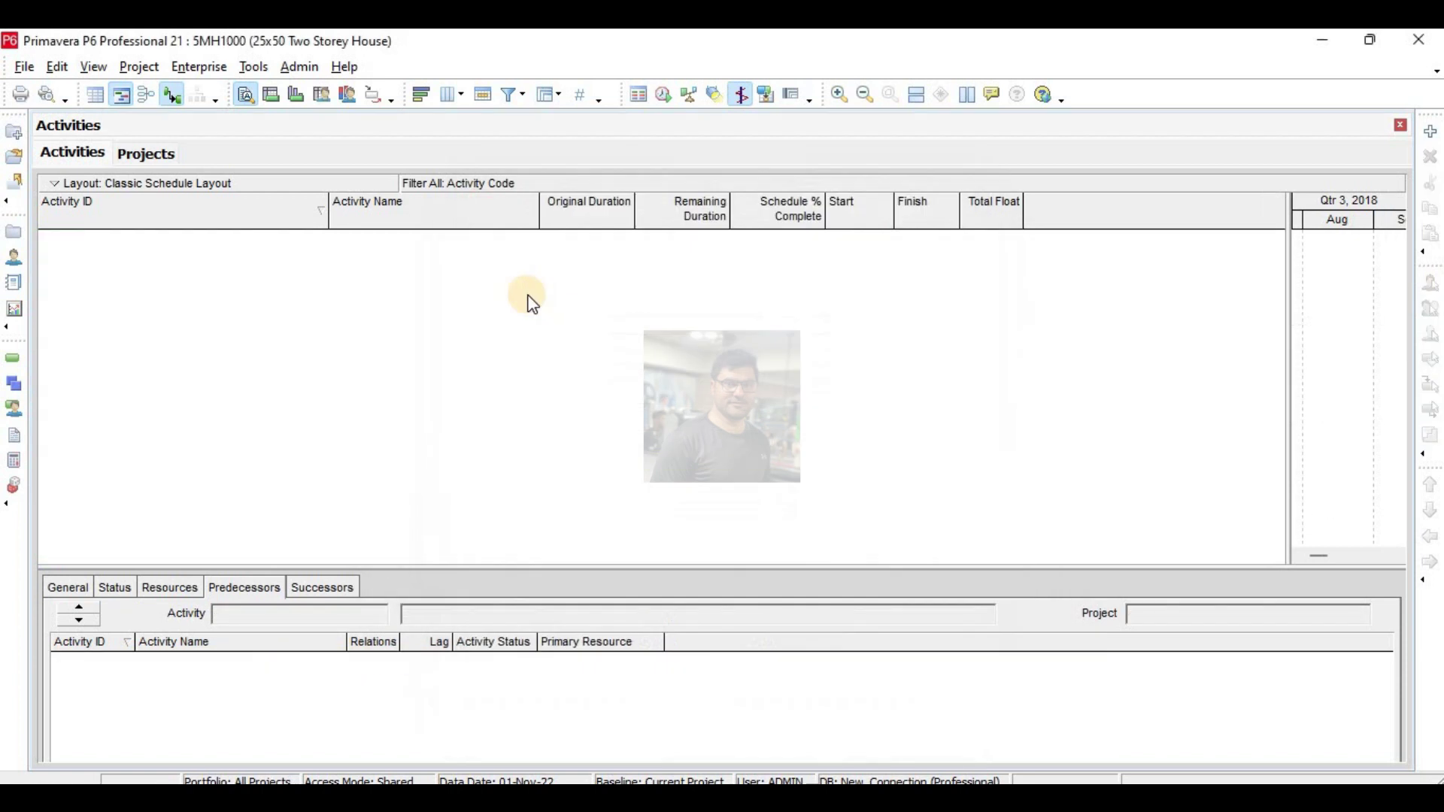
Restore the Activity Code filter's match rule to (Any of the following) and reapply the filter.
{"action": "left_click", "coordinate": [511, 95]}
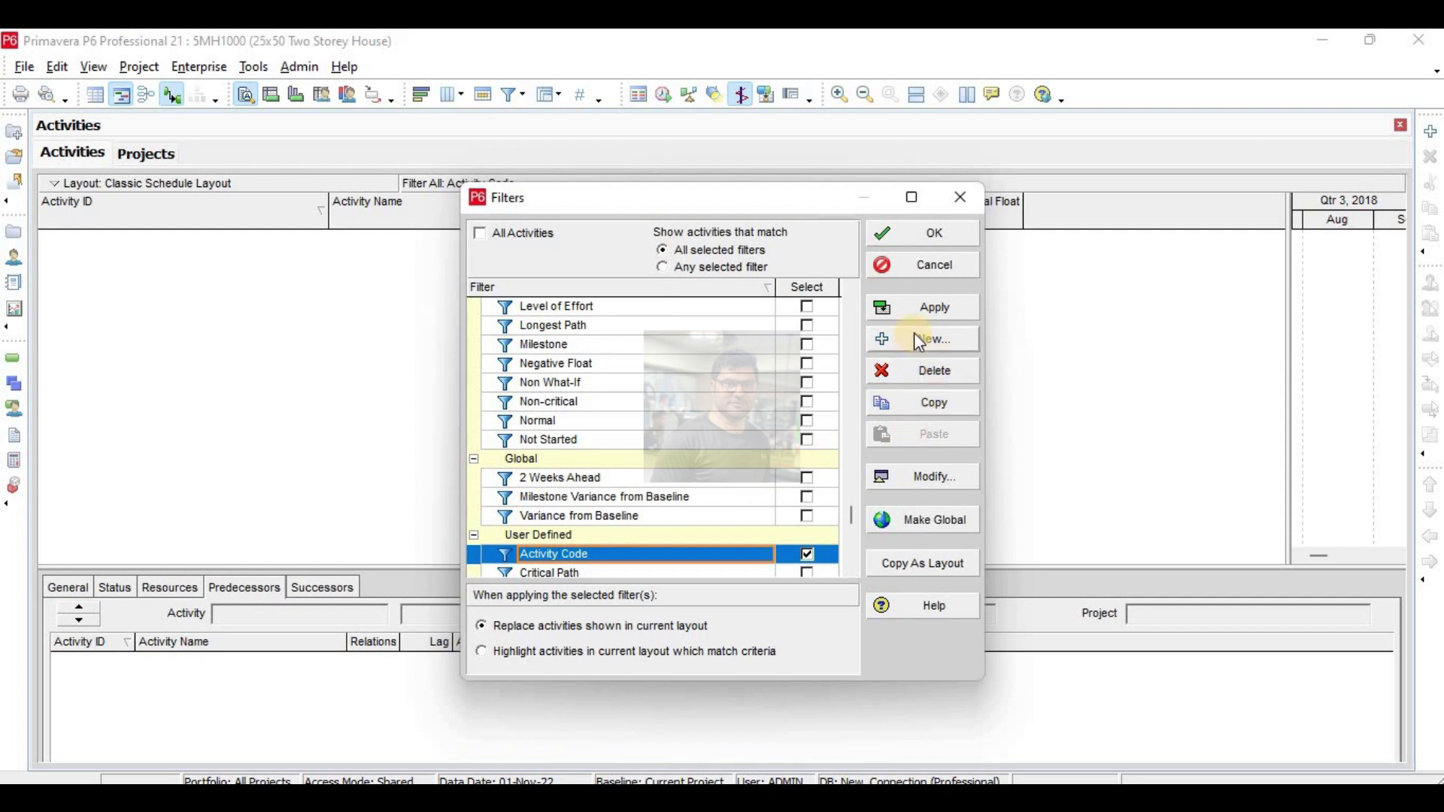
{"action": "left_click", "coordinate": [892, 489]}
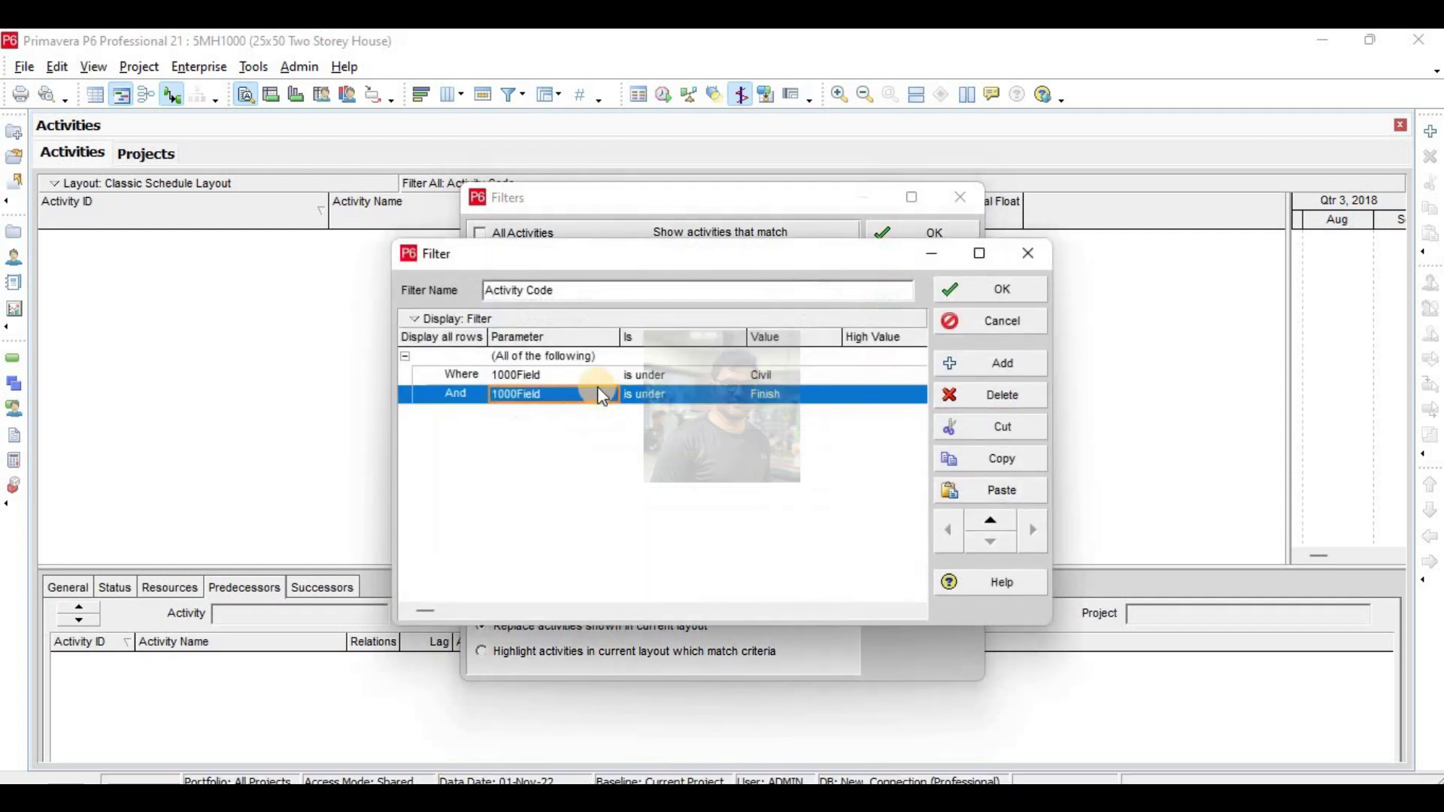
{"action": "left_click", "coordinate": [561, 359]}
{"action": "left_click", "coordinate": [561, 359]}
{"action": "left_click", "coordinate": [549, 393]}
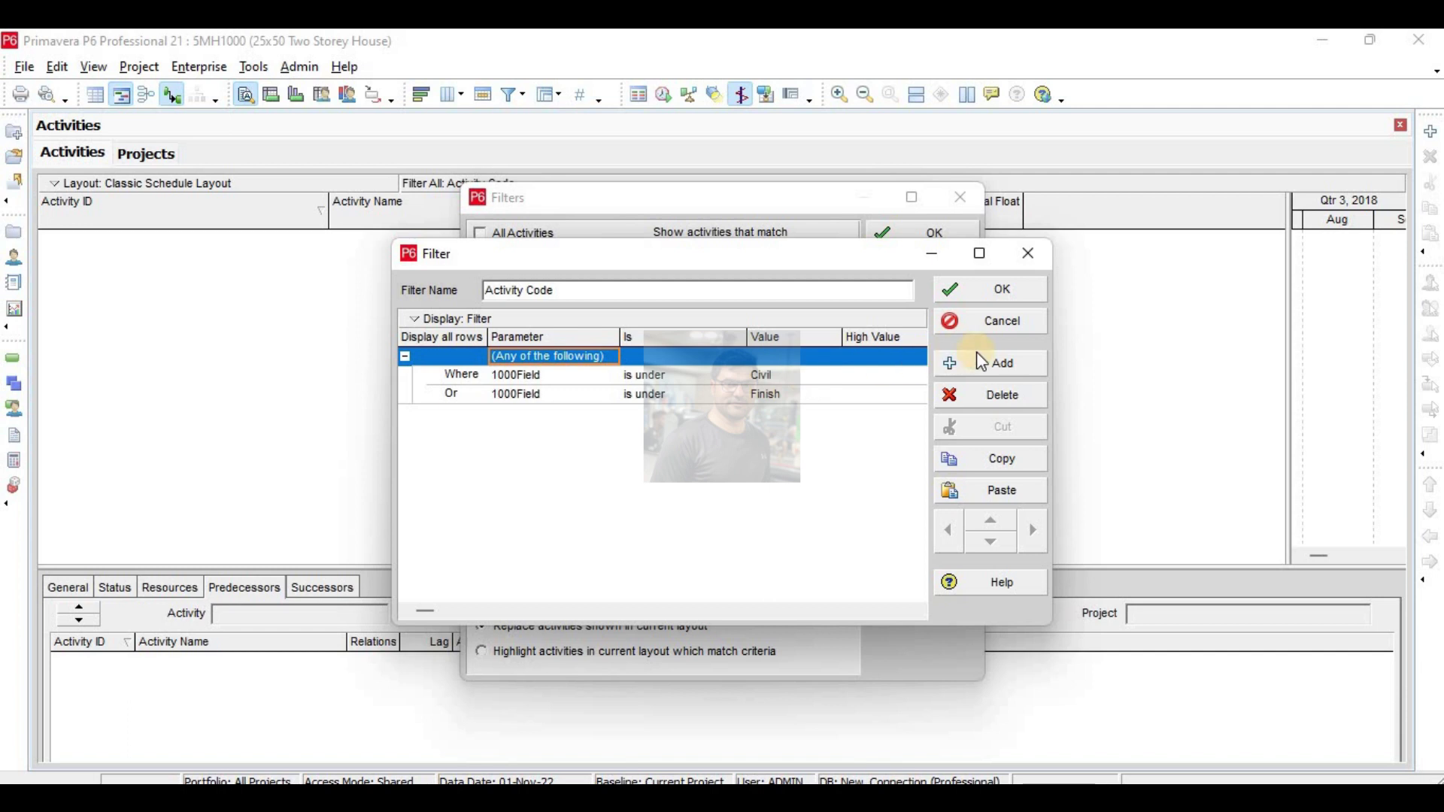
{"action": "left_click", "coordinate": [967, 310]}
{"action": "left_click", "coordinate": [925, 307]}
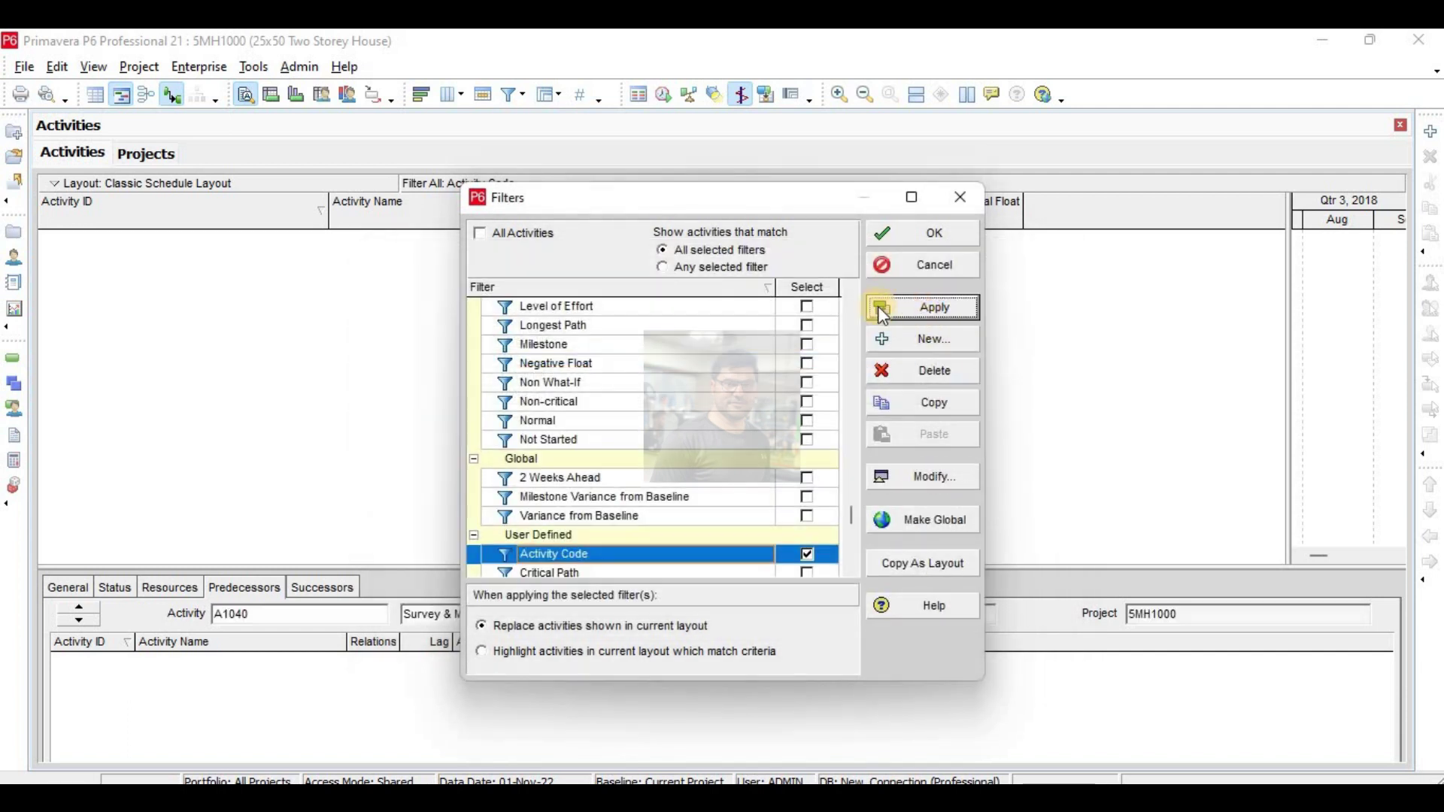
{"action": "left_click", "coordinate": [909, 240]}
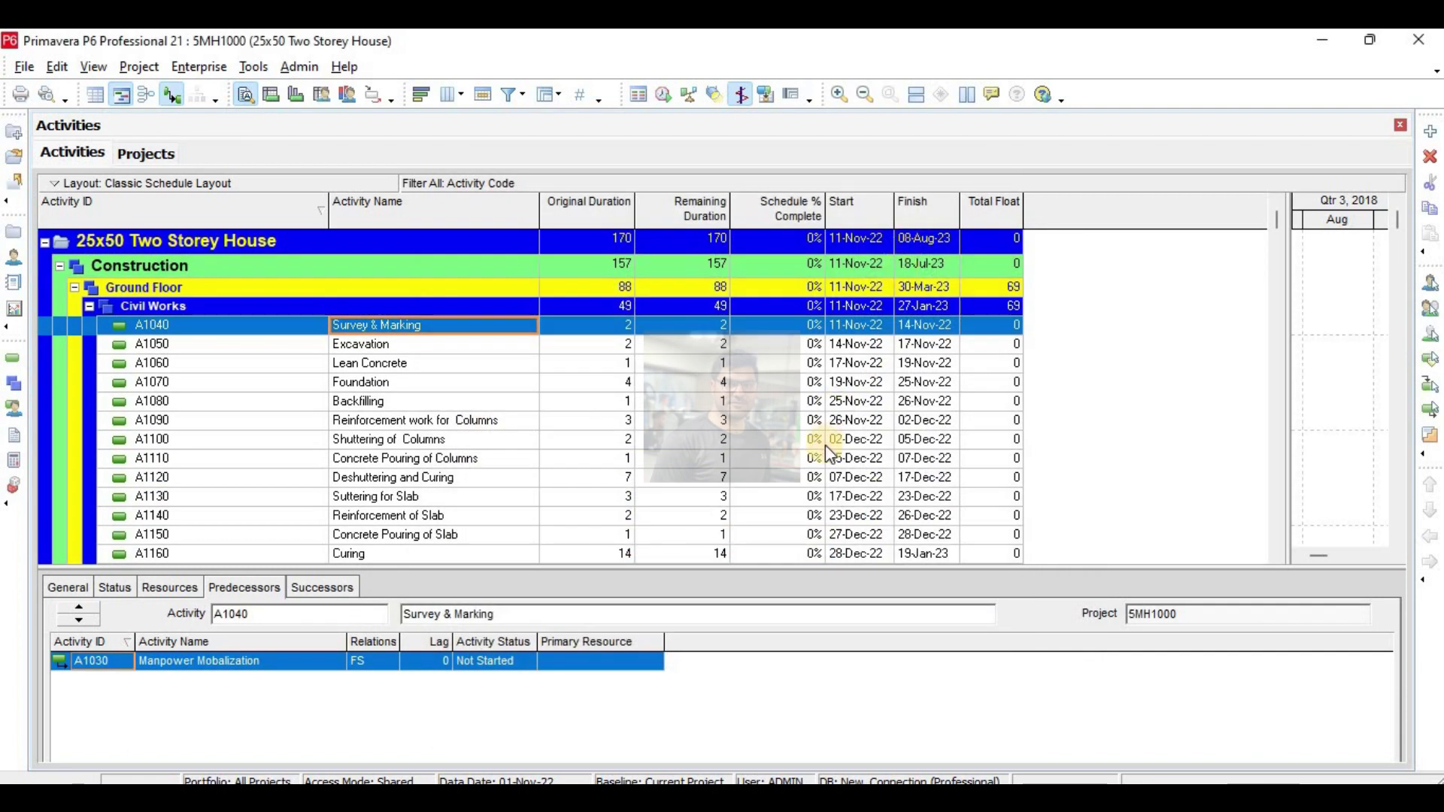
Examine the Start and Finish conditions in the definition of the global 2 Weeks Ahead filter, including the CD and CD+2W values.
{"action": "left_click", "coordinate": [526, 103]}
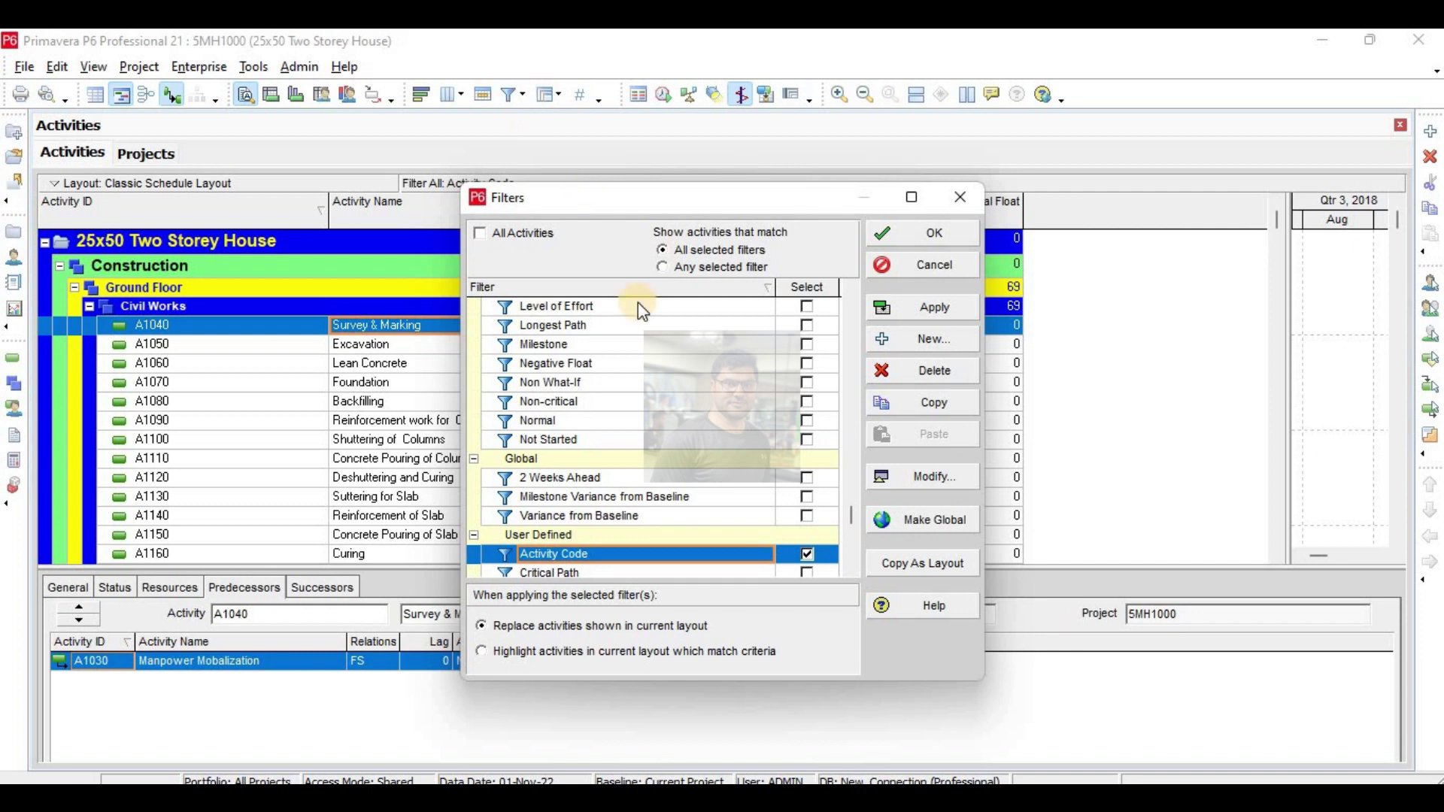
{"action": "left_click", "coordinate": [601, 476]}
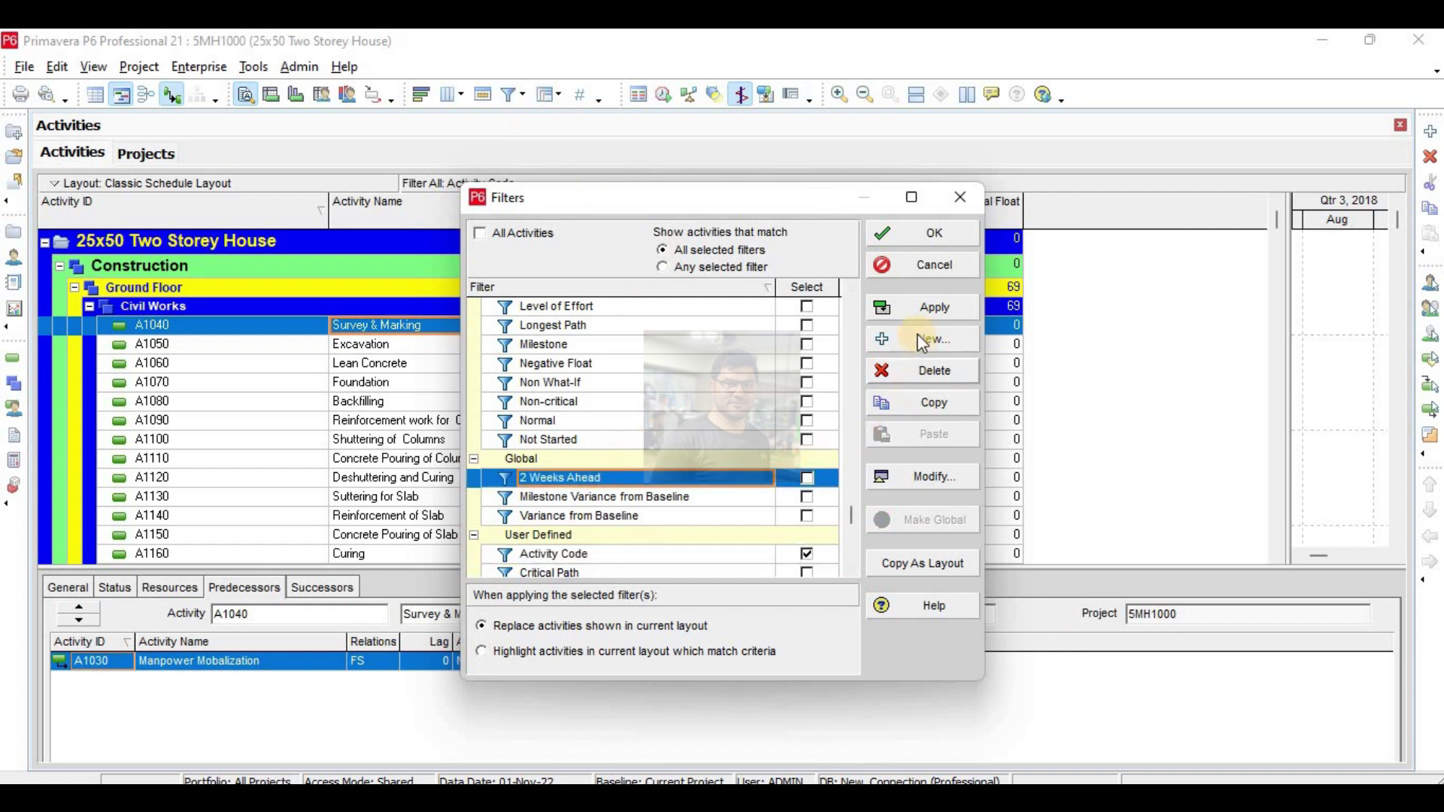
{"action": "left_click", "coordinate": [919, 476]}
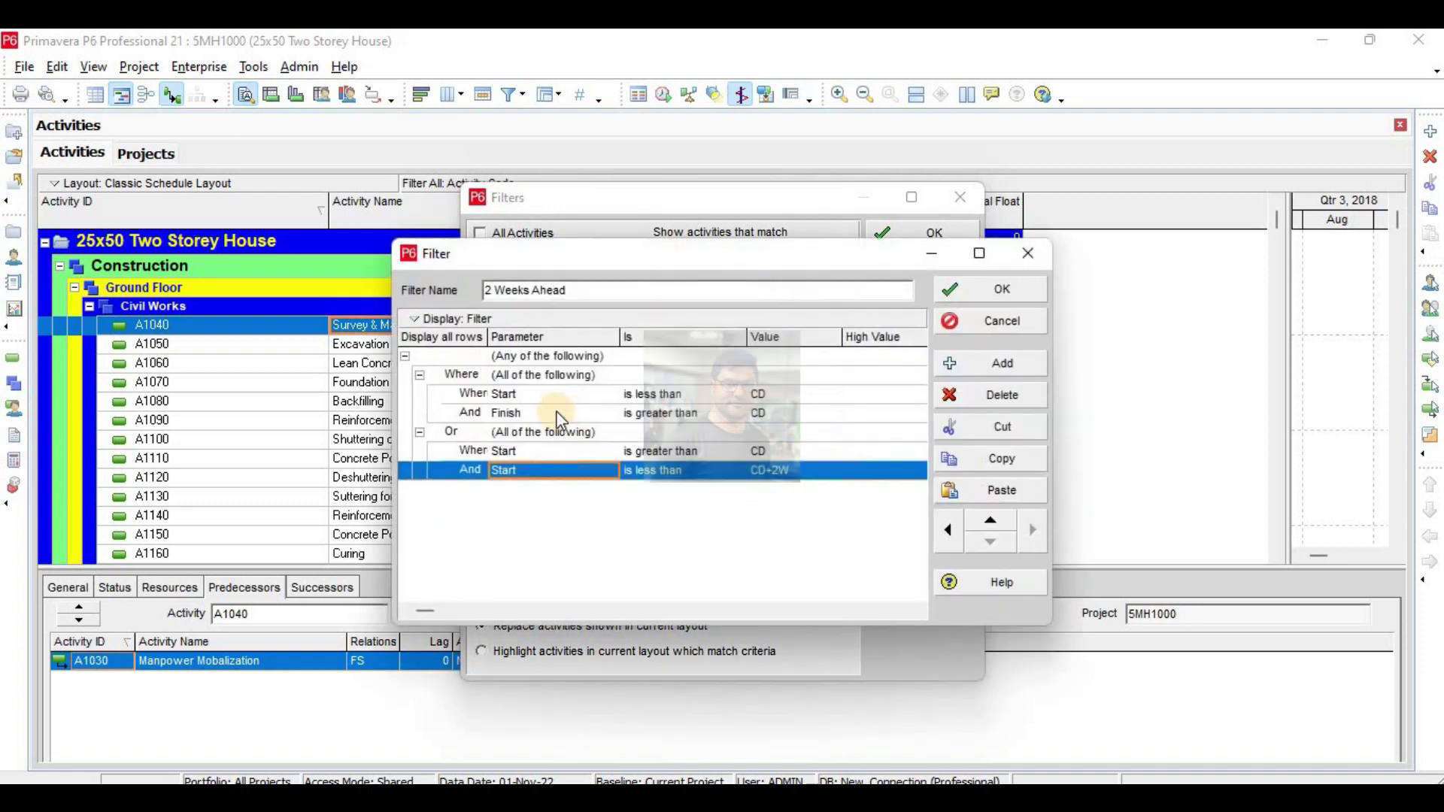
{"action": "left_click", "coordinate": [748, 393]}
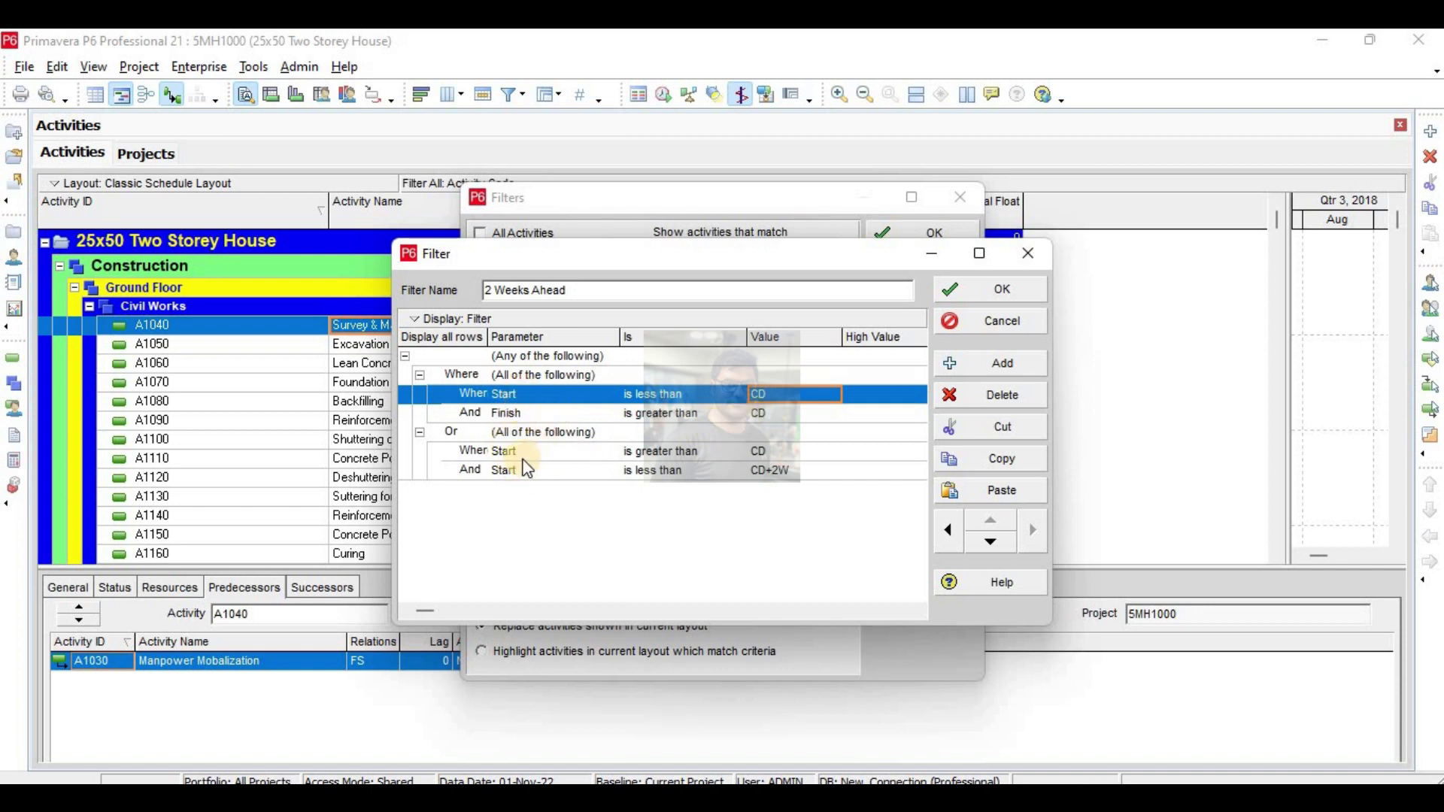
{"action": "left_click", "coordinate": [775, 471]}
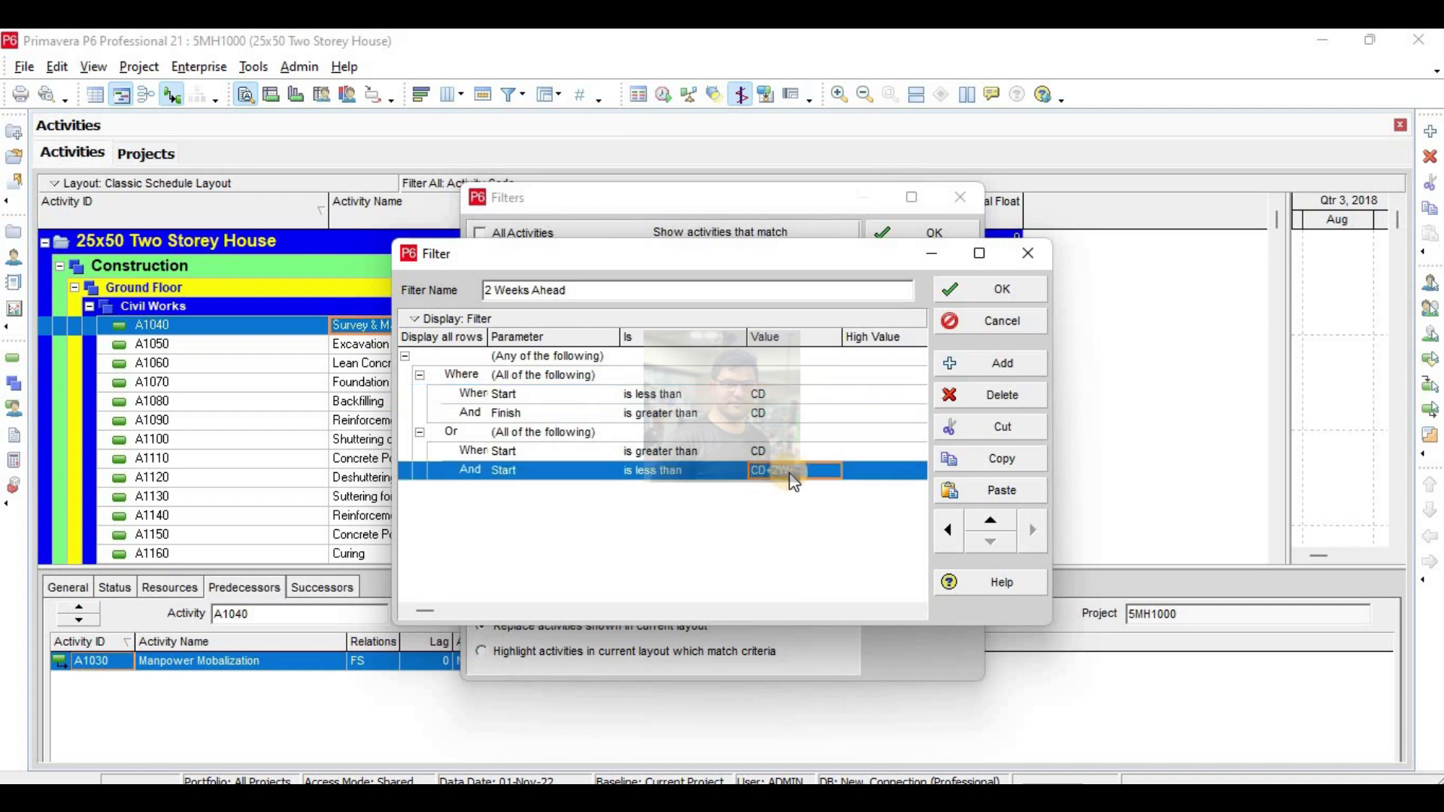
{"action": "left_click", "coordinate": [791, 474]}
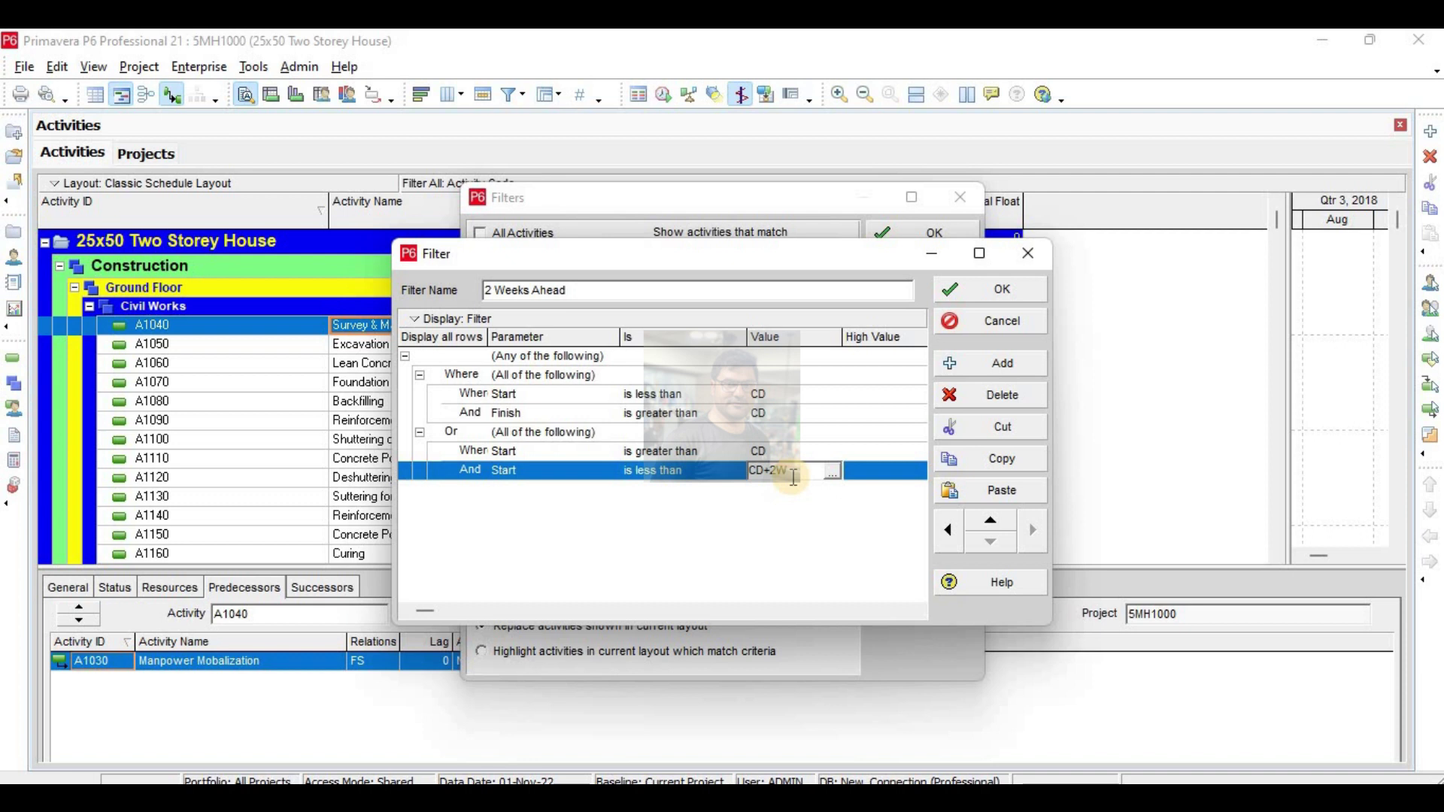
{"action": "left_click", "coordinate": [786, 515]}
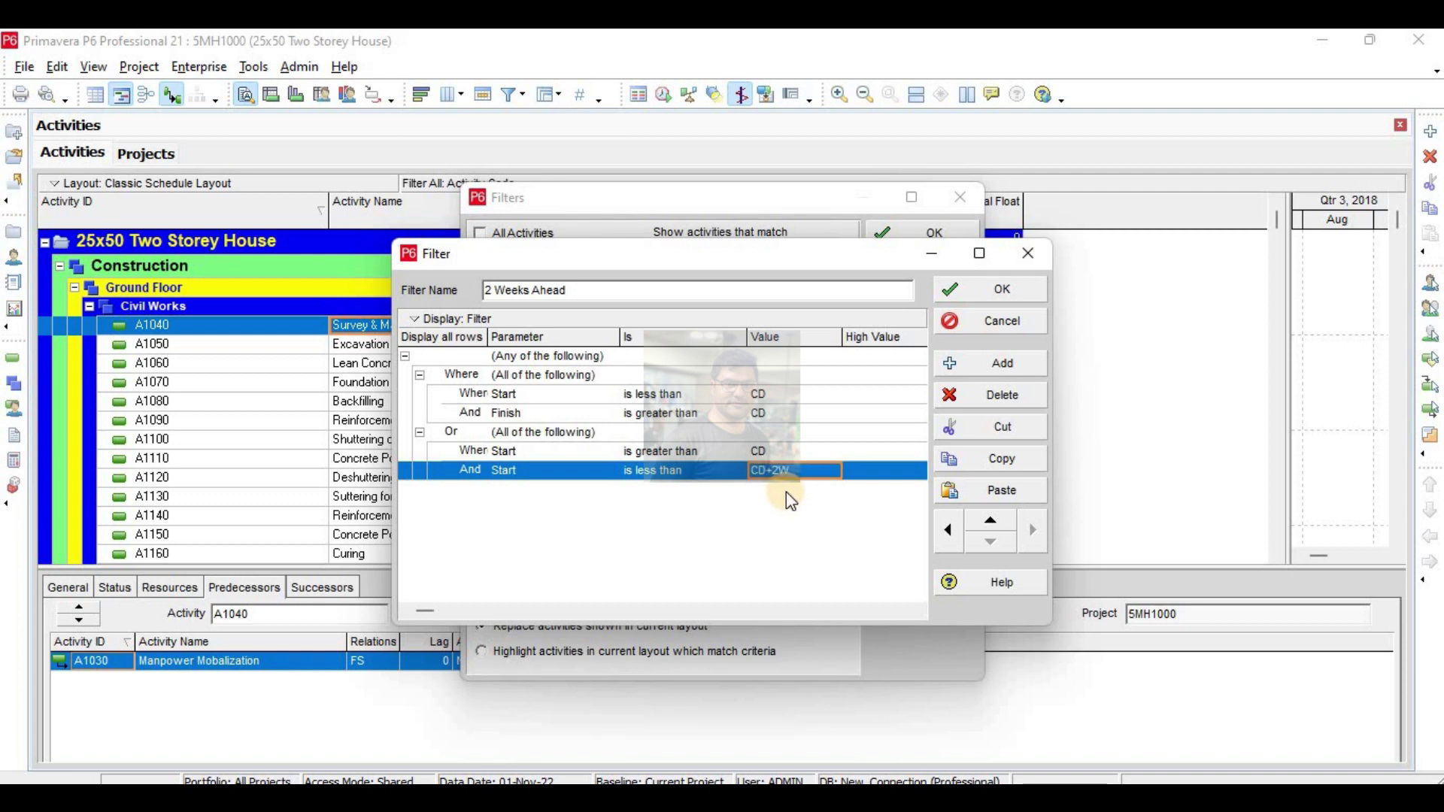
{"action": "left_click", "coordinate": [787, 492]}
{"action": "left_click", "coordinate": [789, 497]}
{"action": "left_click", "coordinate": [979, 291]}
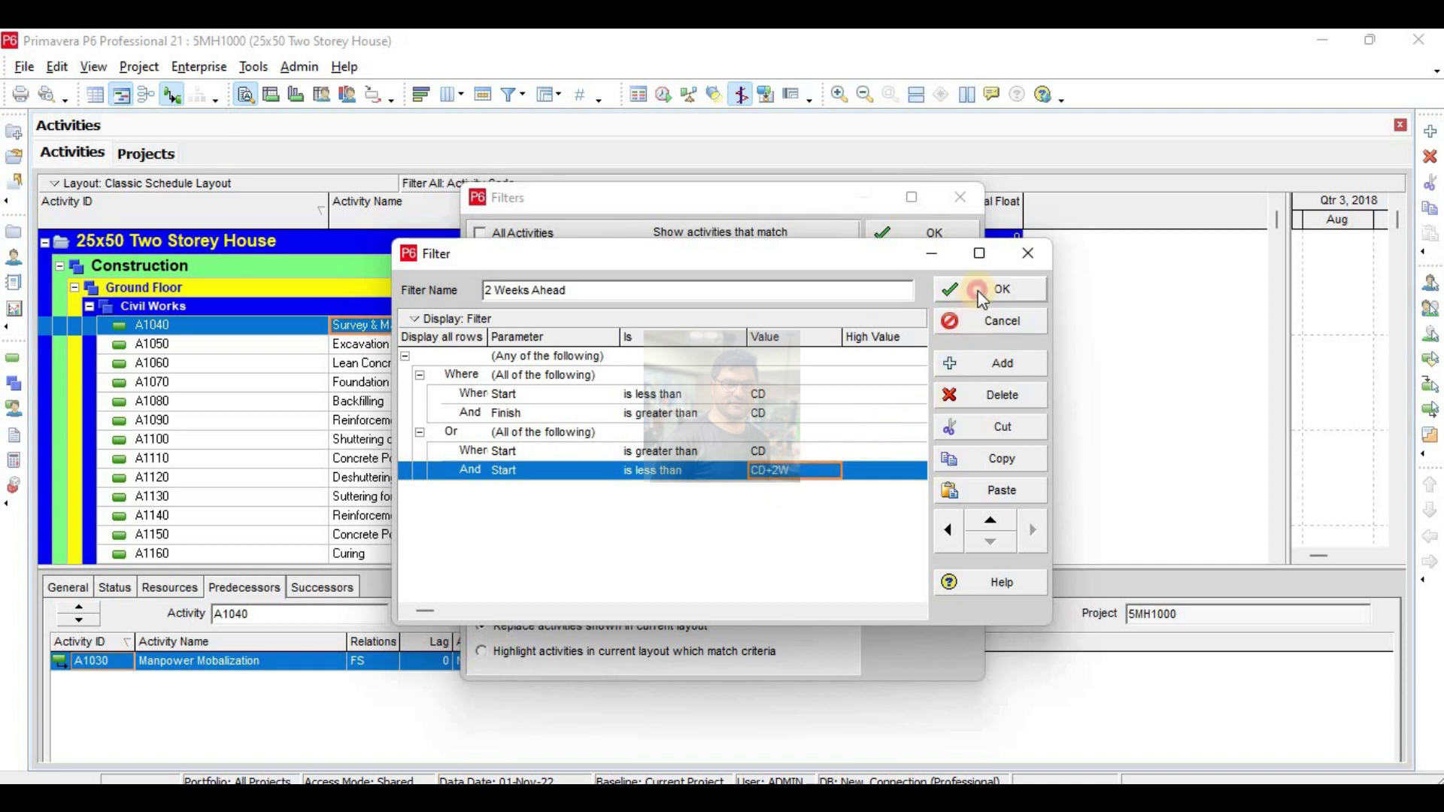
Deselect the Activity Code filter and apply the 2 Weeks Ahead filter to the activities instead.
{"action": "left_click", "coordinate": [826, 558]}
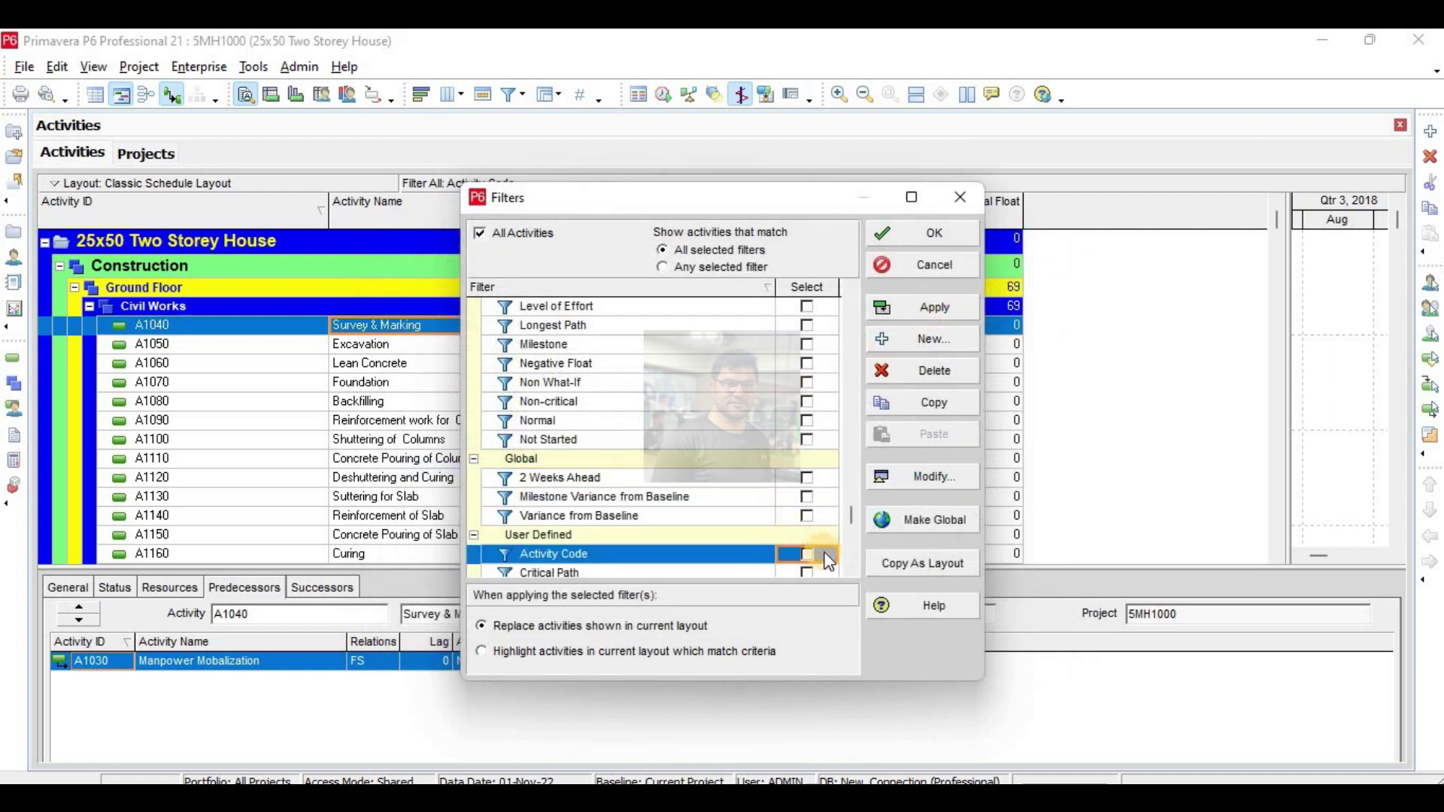
{"action": "left_click", "coordinate": [806, 478]}
{"action": "left_click", "coordinate": [940, 313]}
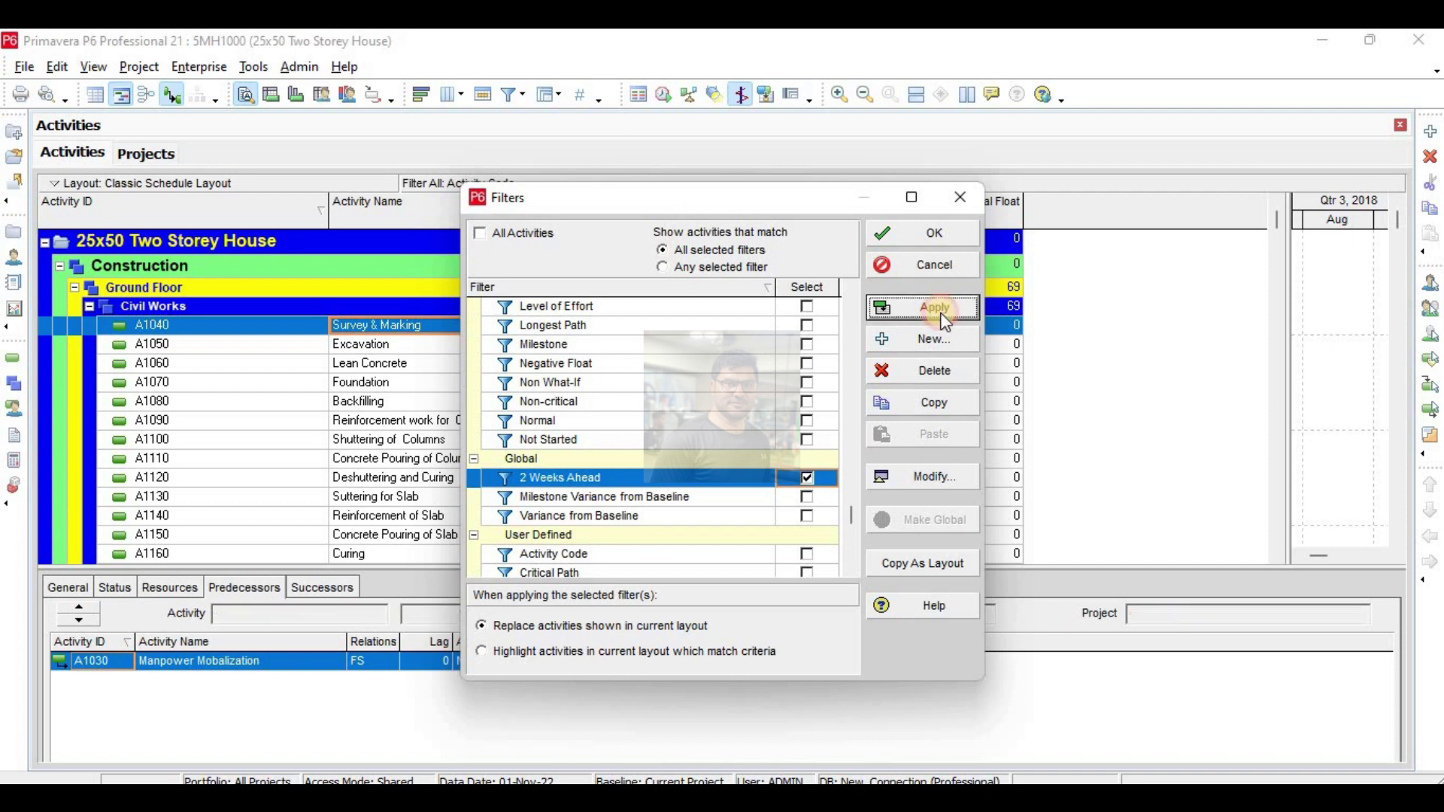
{"action": "left_click", "coordinate": [930, 229]}
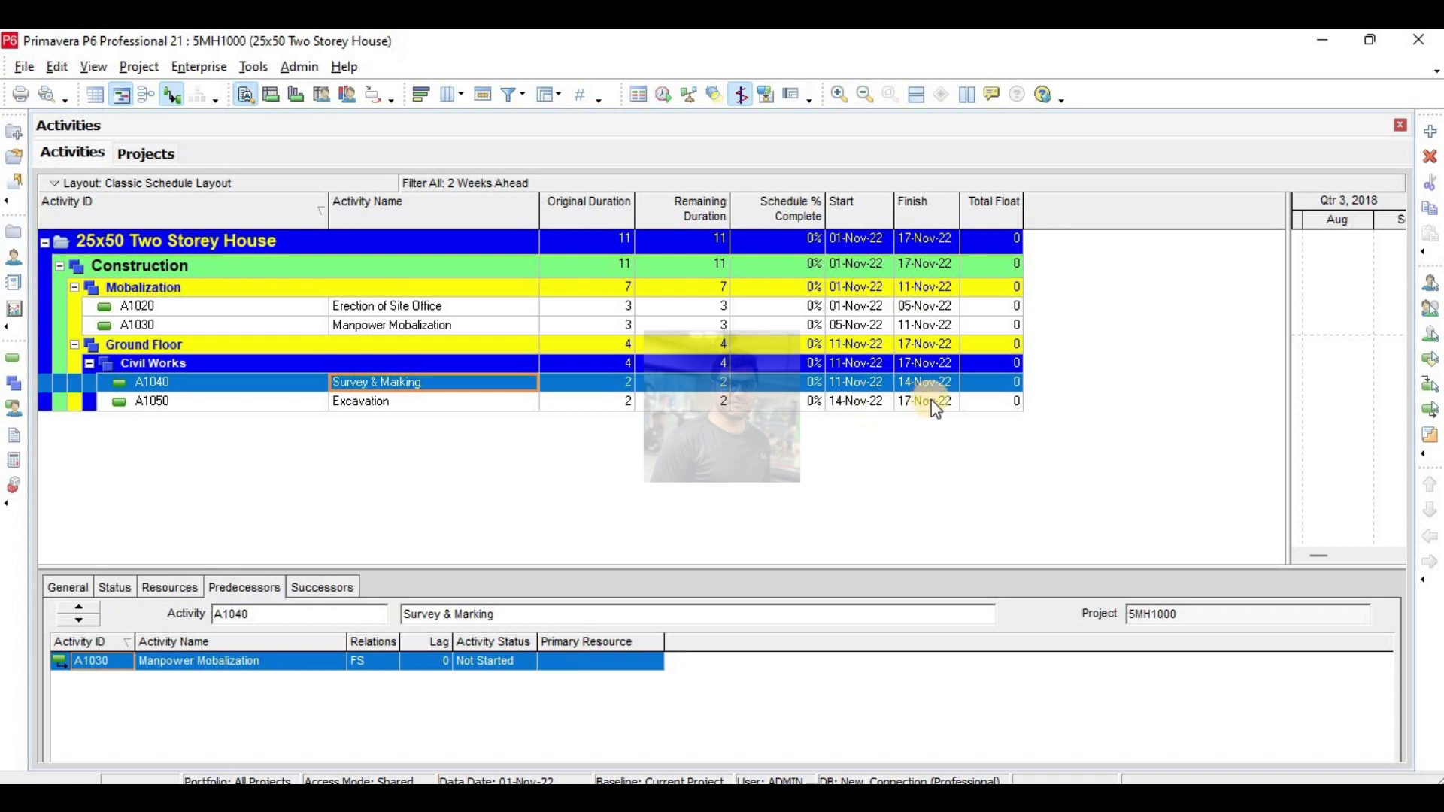
Schedule the project using its own data date and check the dates of the activities shown by the 2 Weeks Ahead filter.
{"action": "left_click", "coordinate": [871, 307]}
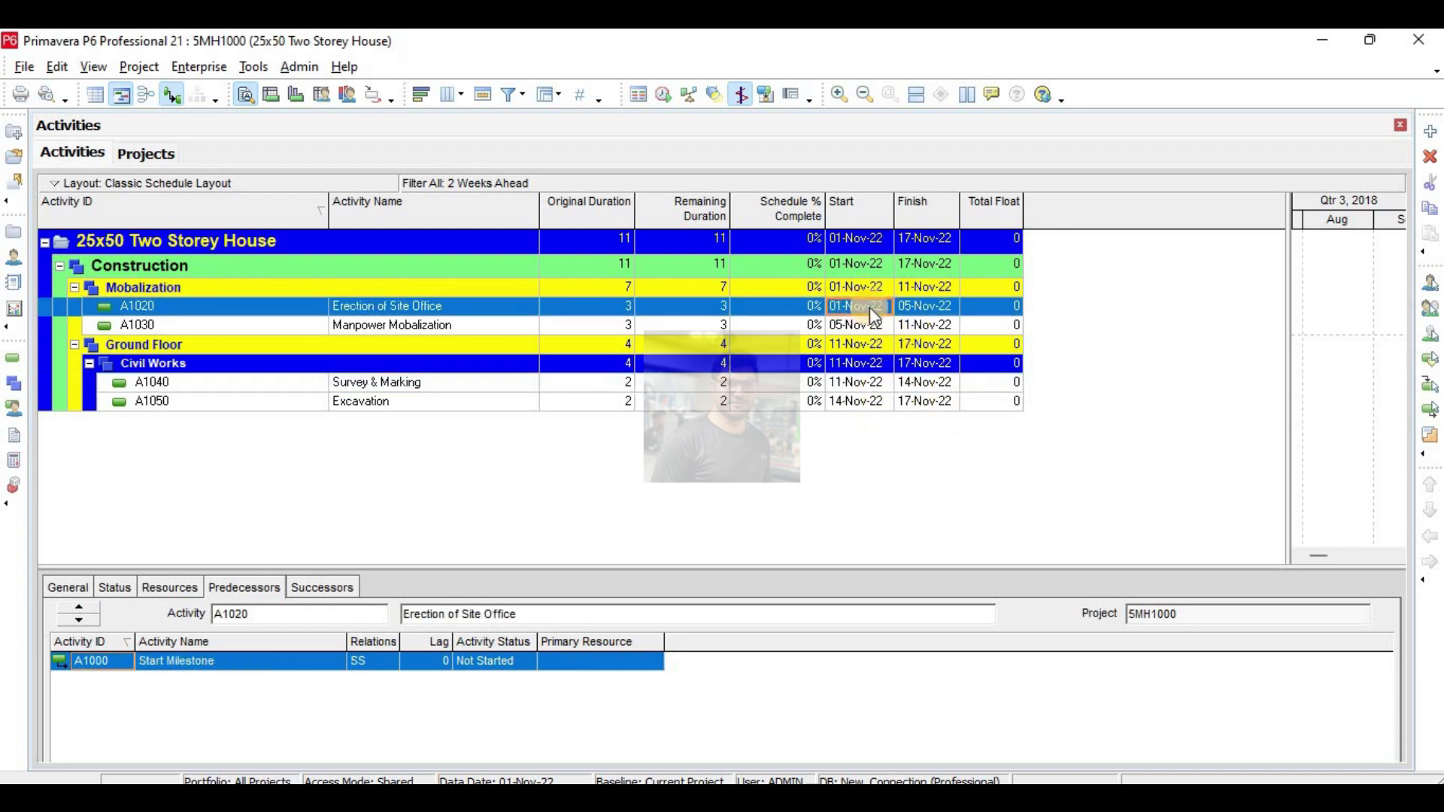
{"action": "left_click", "coordinate": [912, 306]}
{"action": "left_click", "coordinate": [662, 96]}
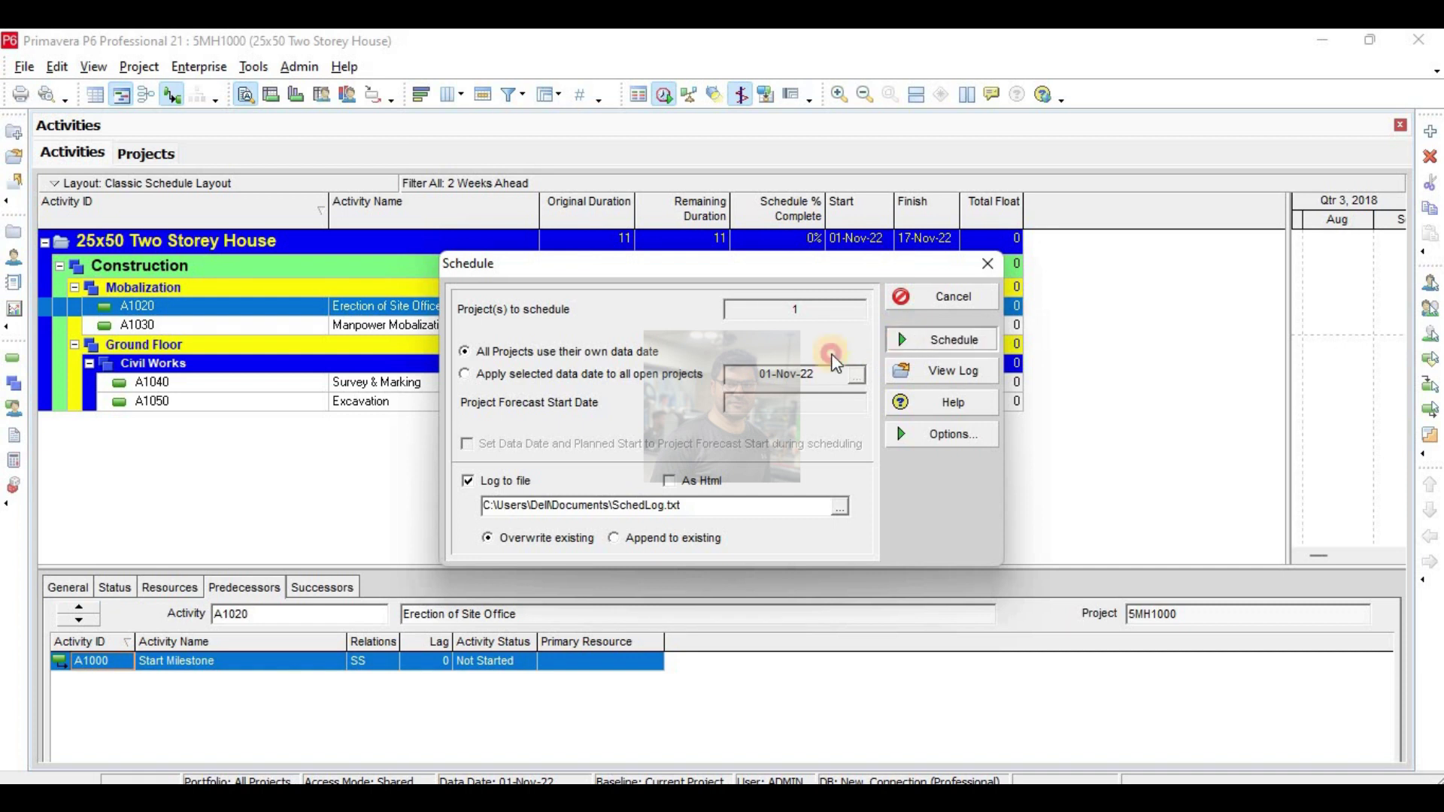
{"action": "left_click", "coordinate": [942, 339]}
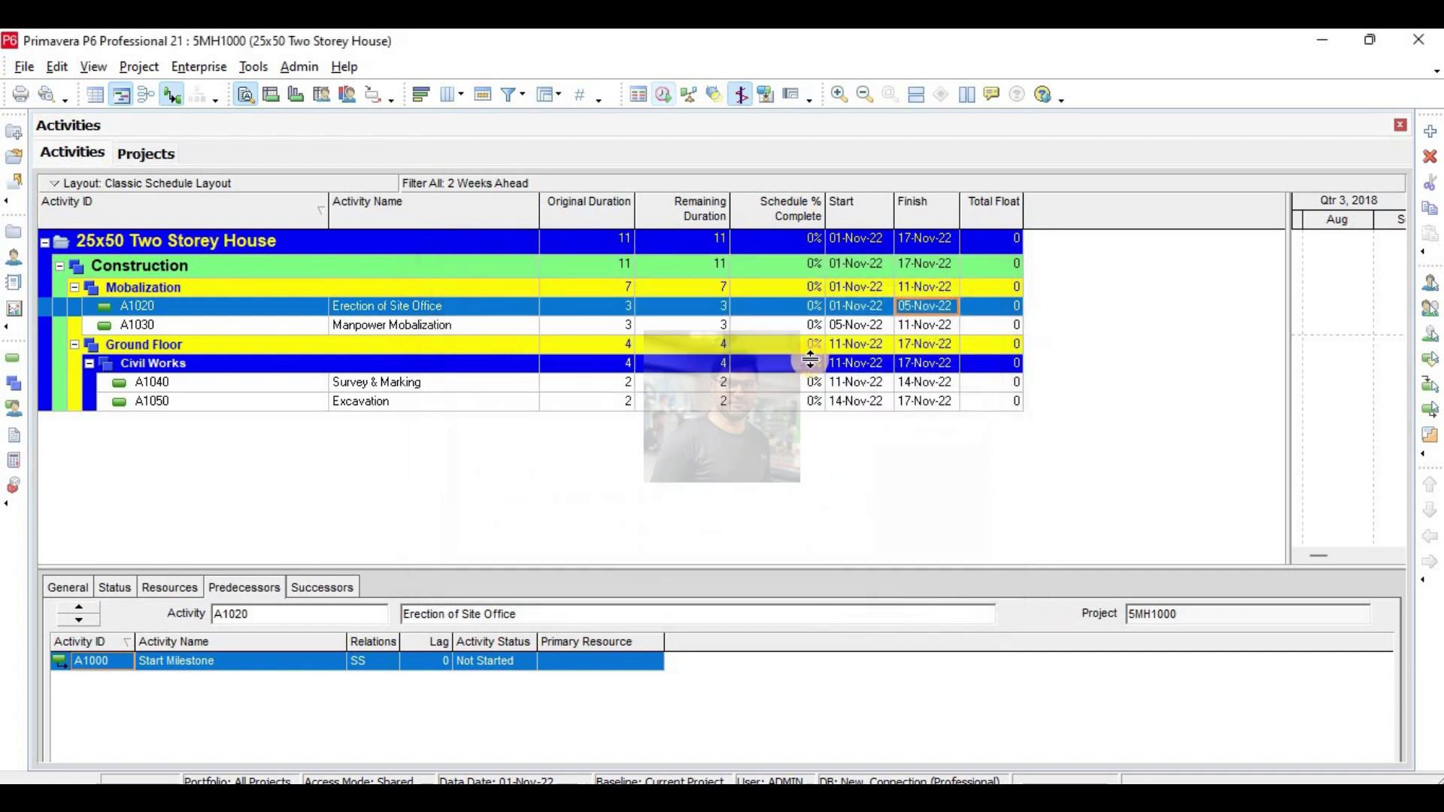
{"action": "left_click", "coordinate": [855, 325]}
{"action": "left_click", "coordinate": [856, 310]}
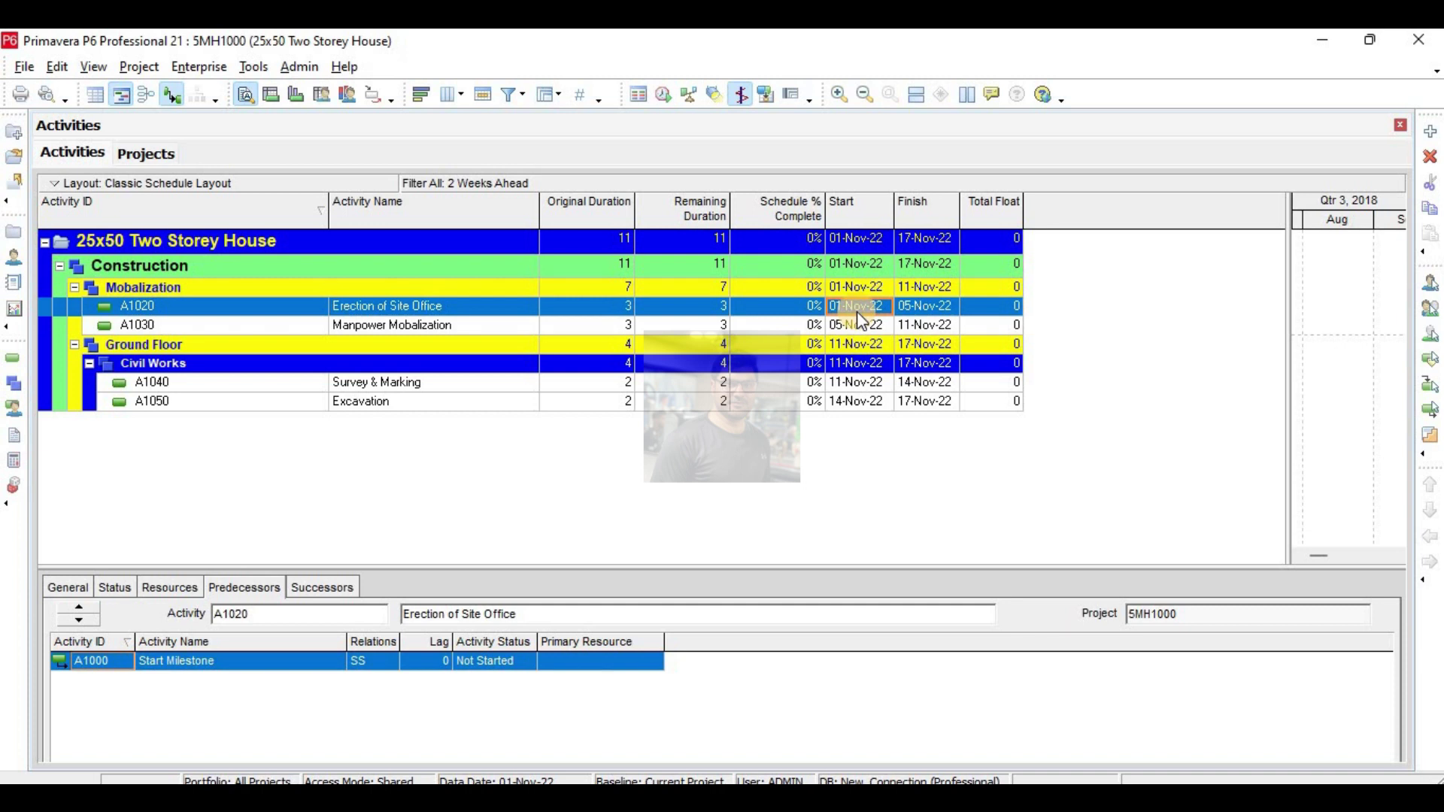
{"action": "left_click", "coordinate": [854, 402]}
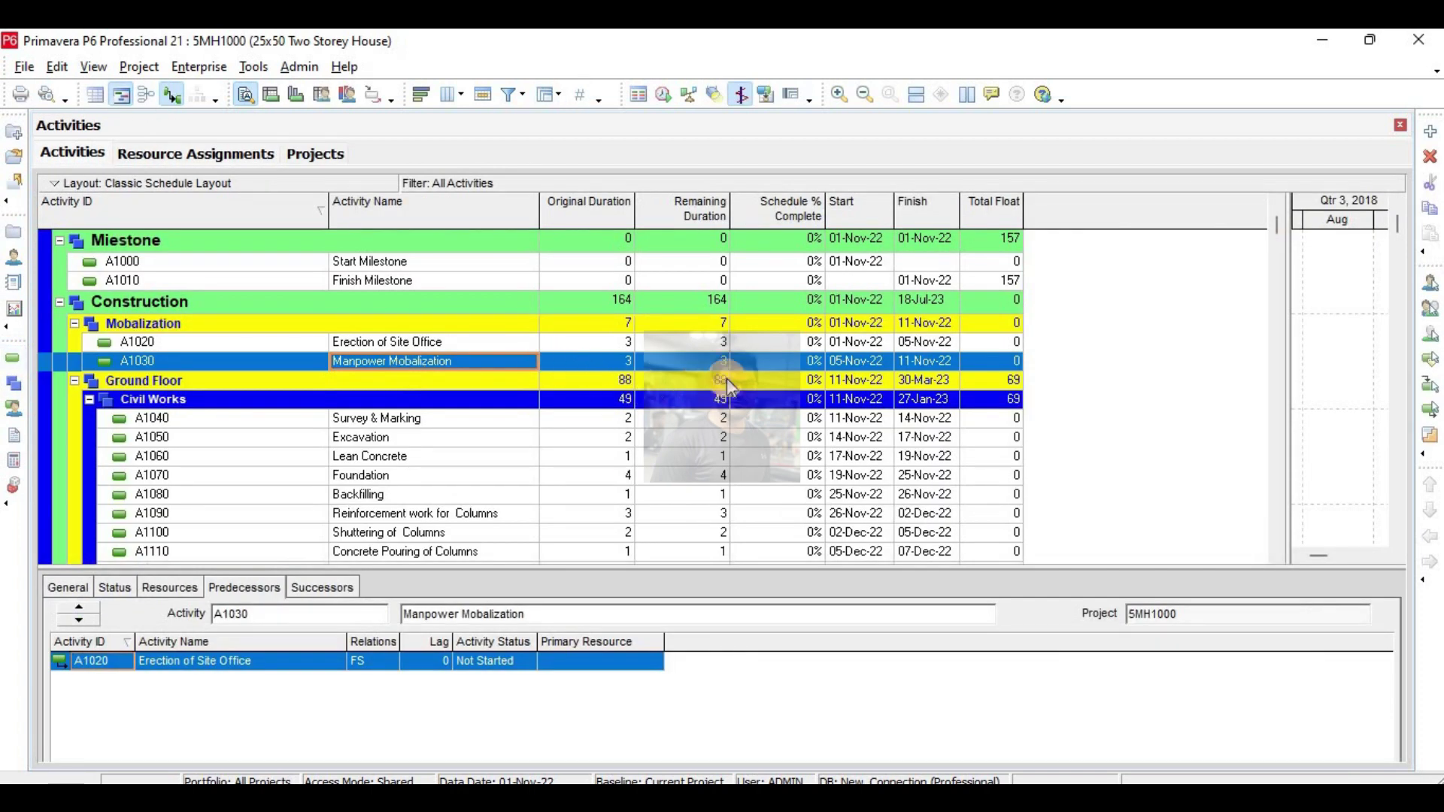
Look through the unfiltered Ground Floor activities and close the 25x50 Two Storey House project.
{"action": "scroll", "coordinate": [727, 378], "scroll_direction": "down", "scroll_amount": 2}
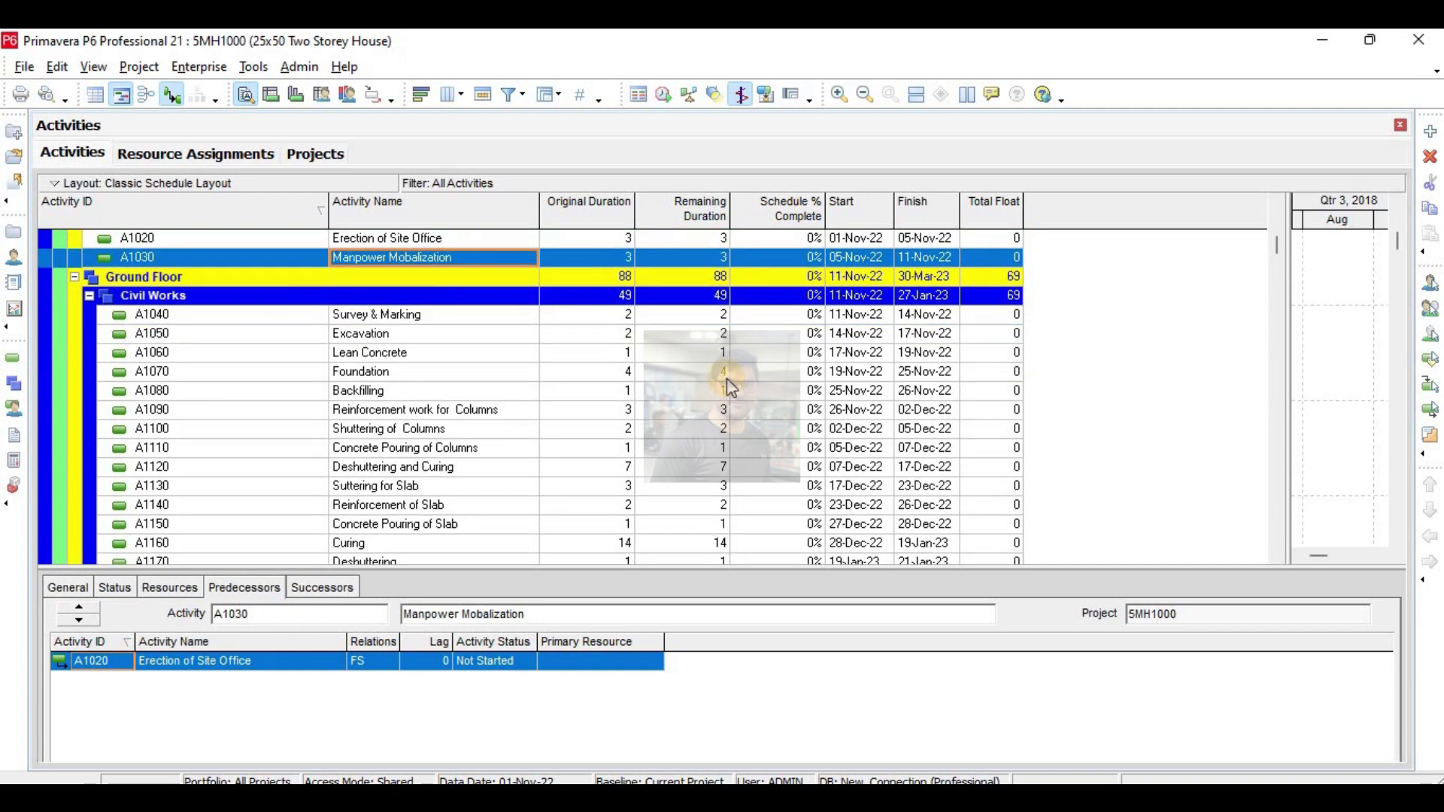
{"action": "scroll", "coordinate": [730, 386], "scroll_direction": "down", "scroll_amount": 1}
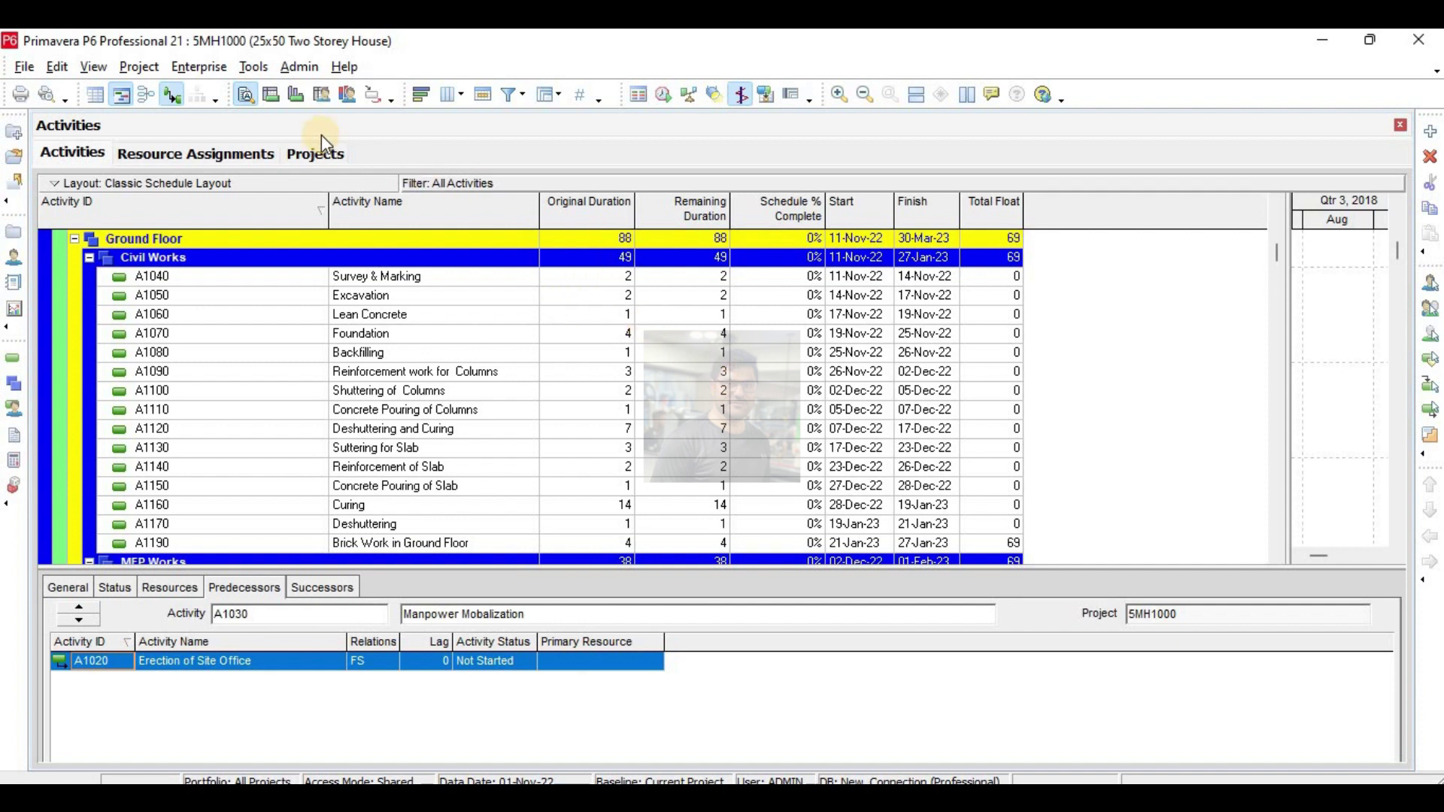
{"action": "left_click", "coordinate": [142, 66]}
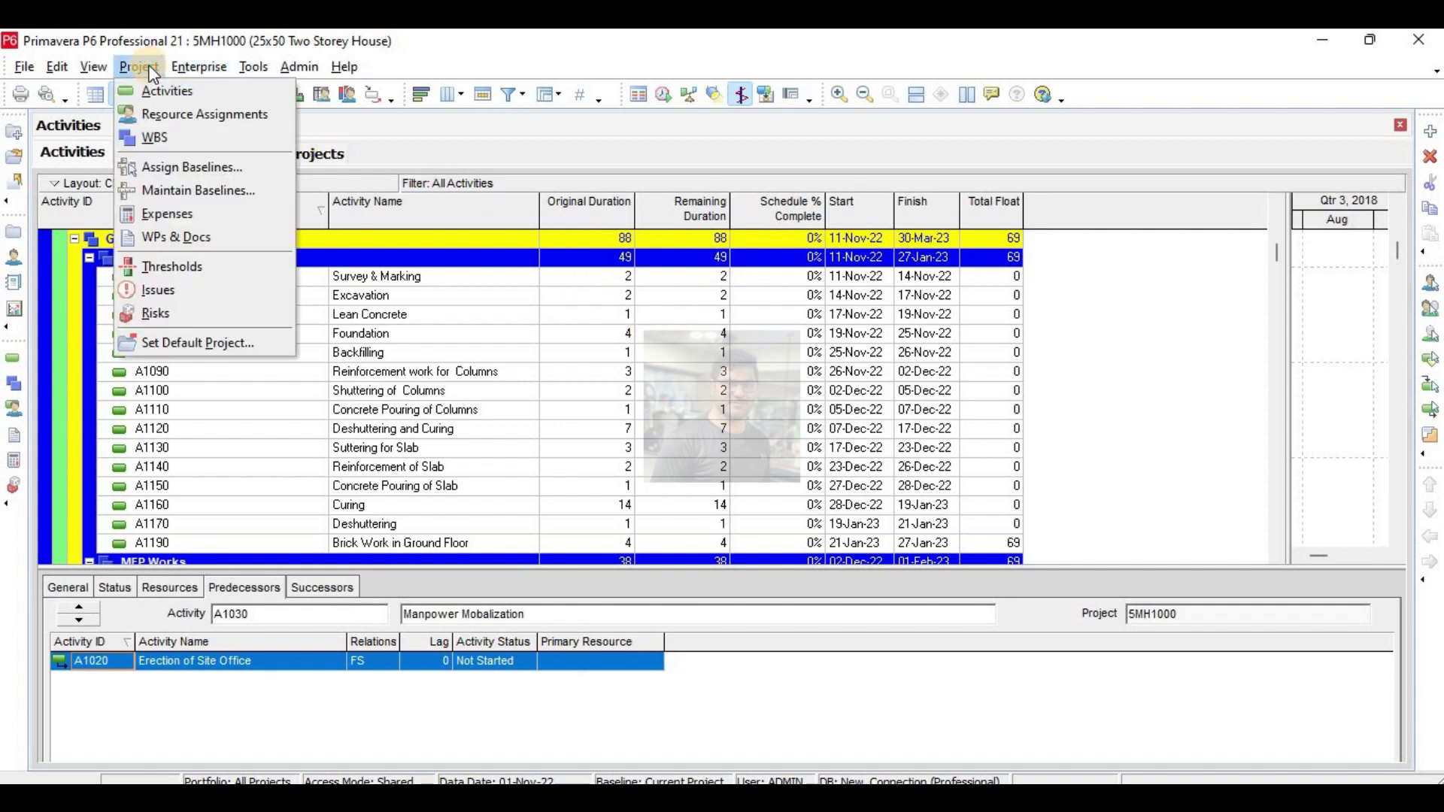
{"action": "left_click", "coordinate": [18, 66]}
{"action": "left_click", "coordinate": [47, 114]}
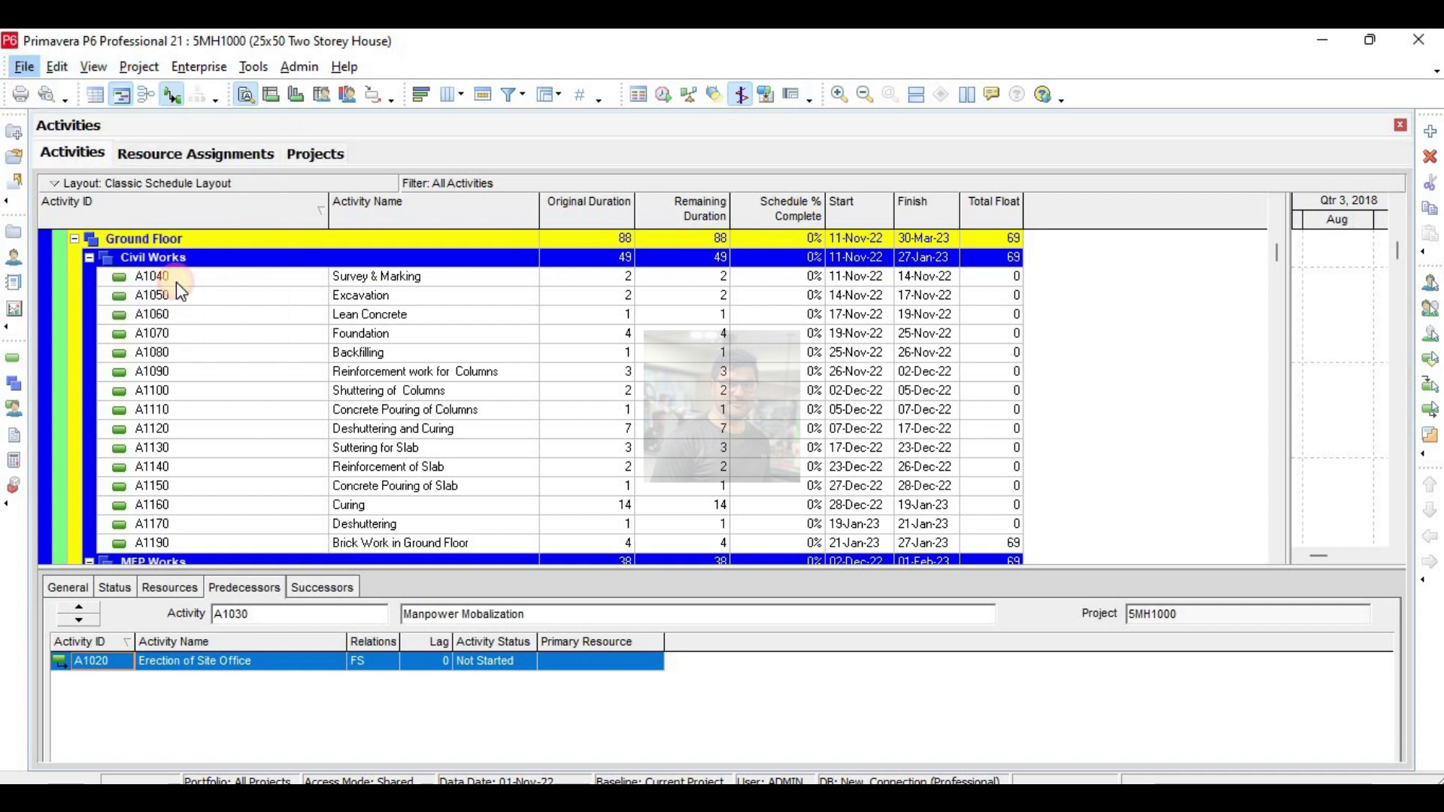
{"action": "left_click", "coordinate": [669, 457]}
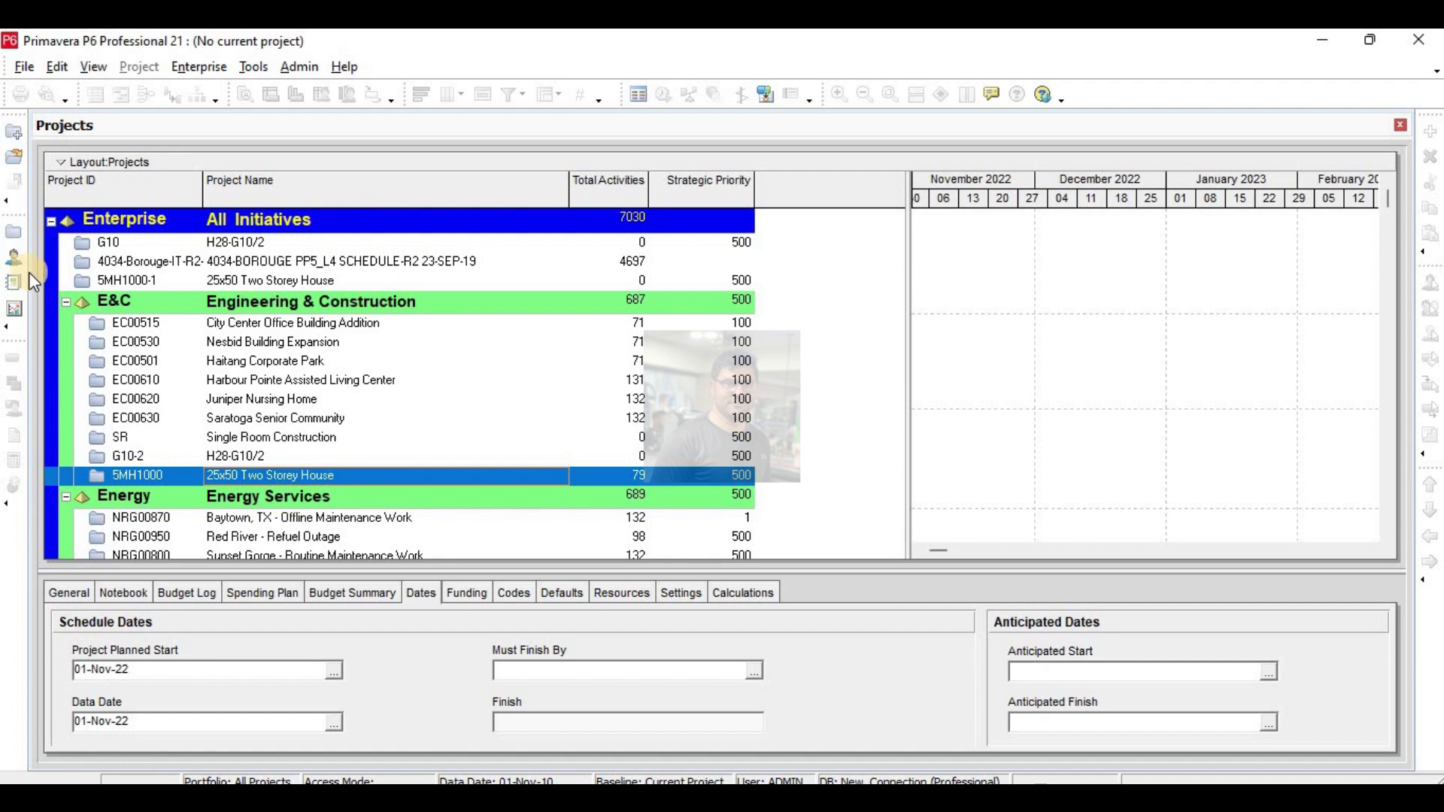
Open the 4034-BOROUGE PP5_L4 SCHEDULE-R2 23-SEP-19 project and look through its activities above the Commissioning section.
{"action": "left_click", "coordinate": [230, 261]}
{"action": "right_click", "coordinate": [237, 265]}
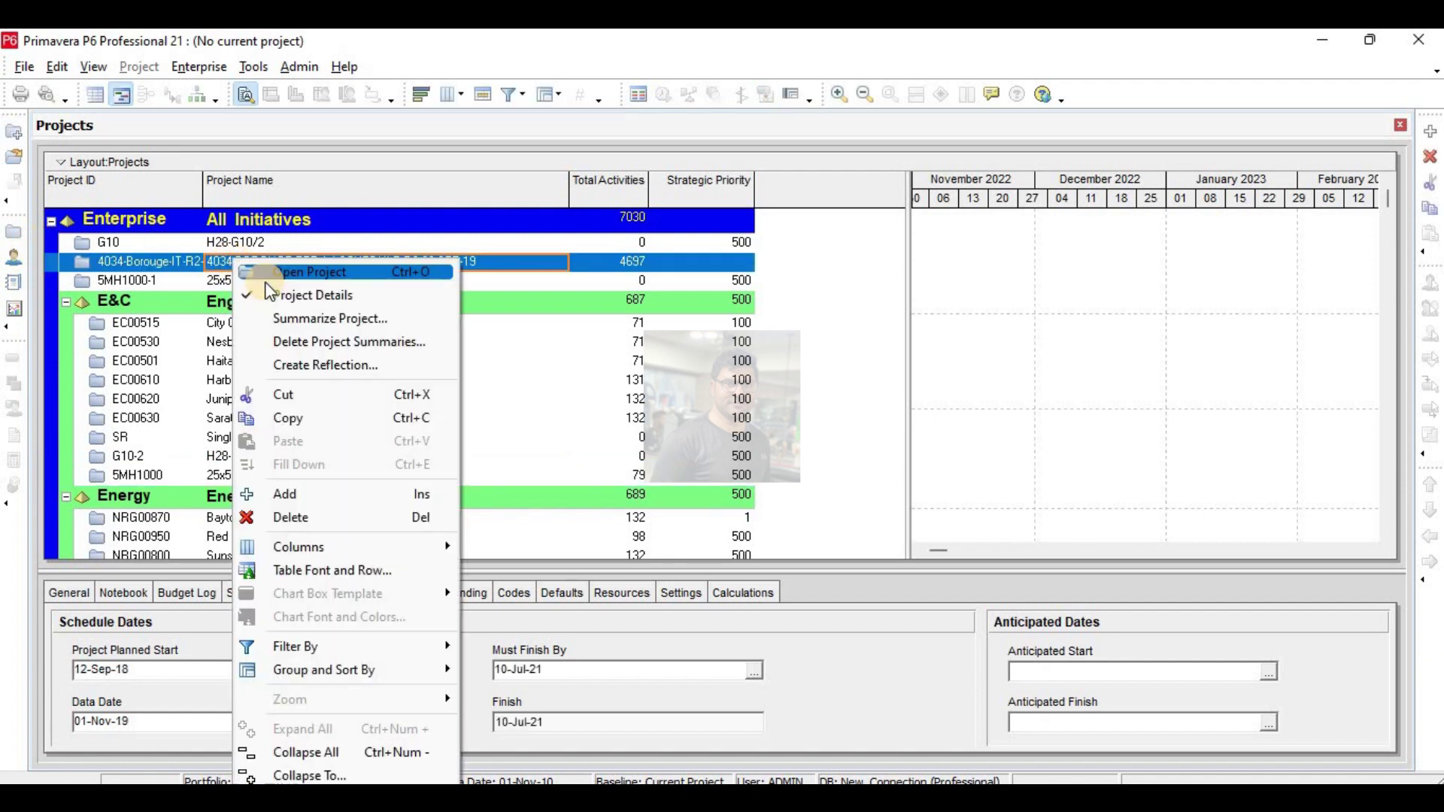
{"action": "left_click", "coordinate": [309, 274]}
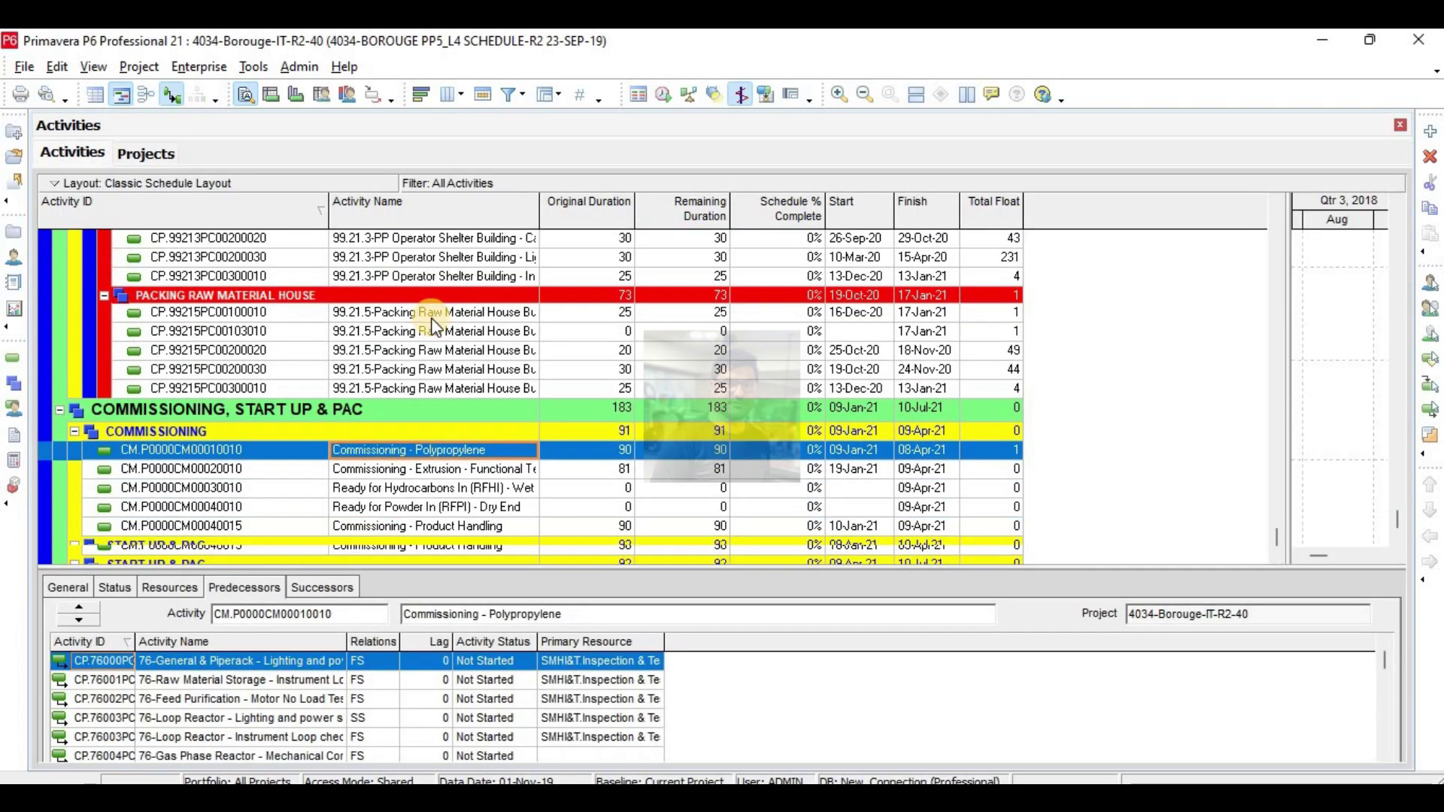
{"action": "scroll", "coordinate": [426, 328], "scroll_direction": "up", "scroll_amount": 6}
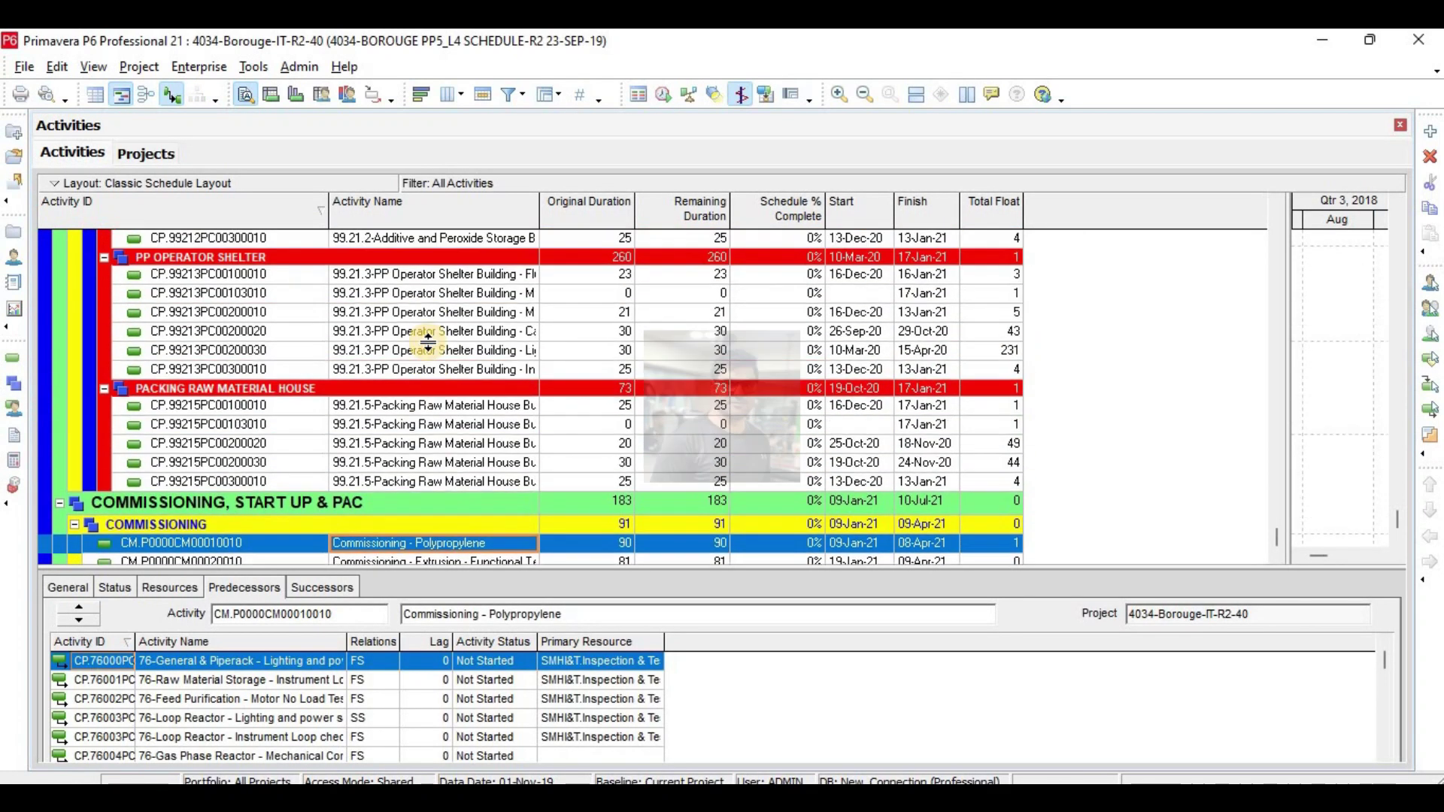
Schedule the 4034-Borouge-IT-R2-40 project using its own data date.
{"action": "scroll", "coordinate": [428, 341], "scroll_direction": "up", "scroll_amount": 4}
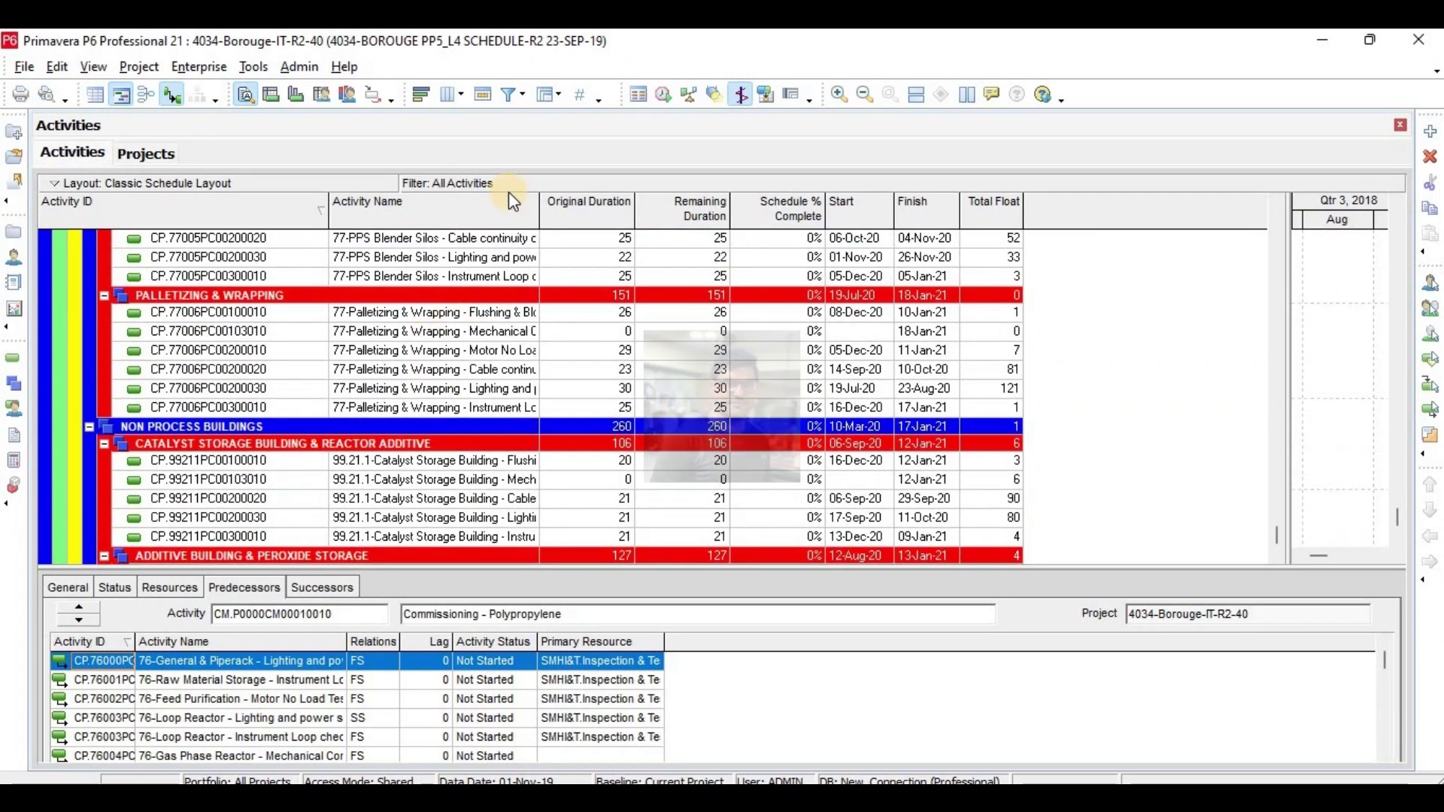
{"action": "left_click", "coordinate": [663, 95]}
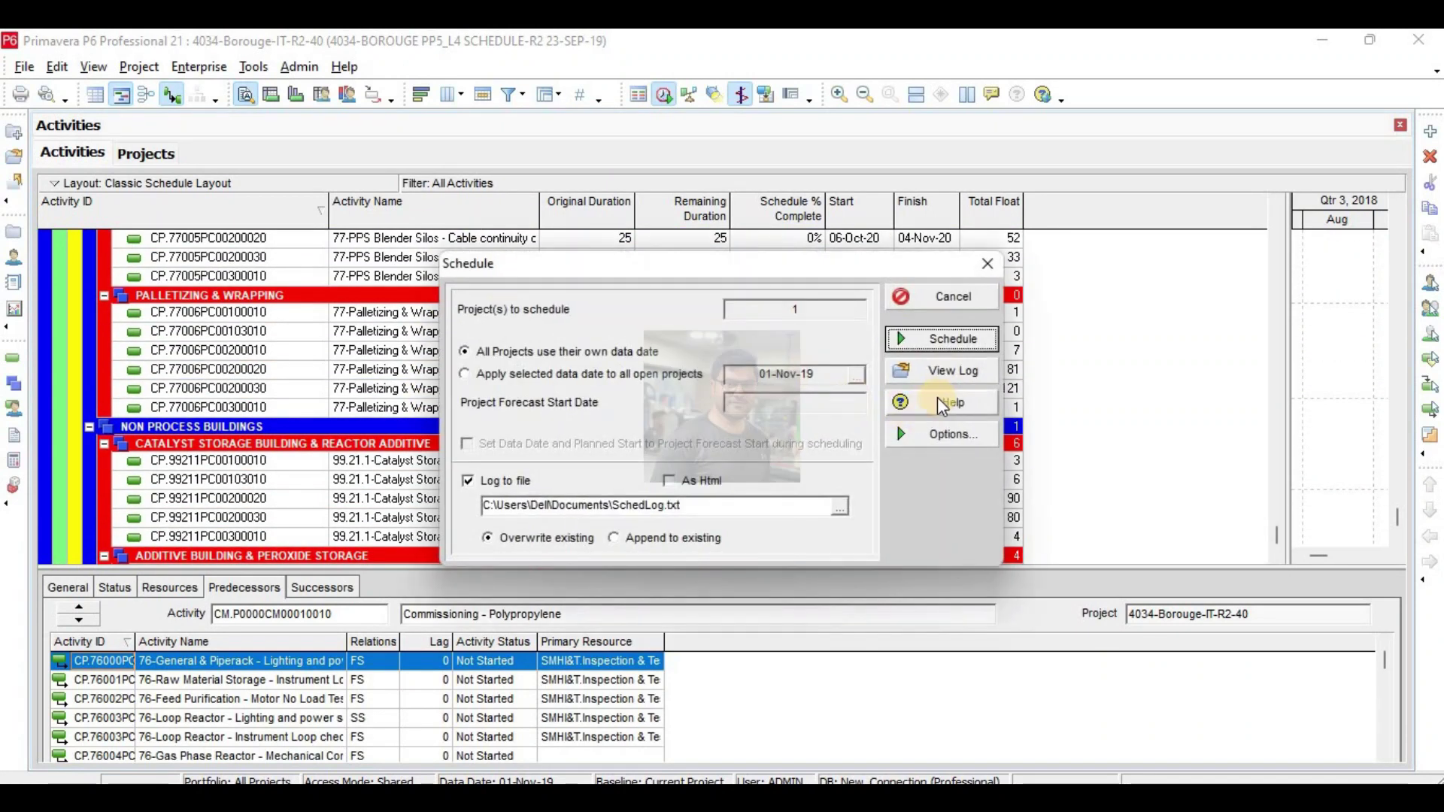
{"action": "left_click", "coordinate": [940, 340]}
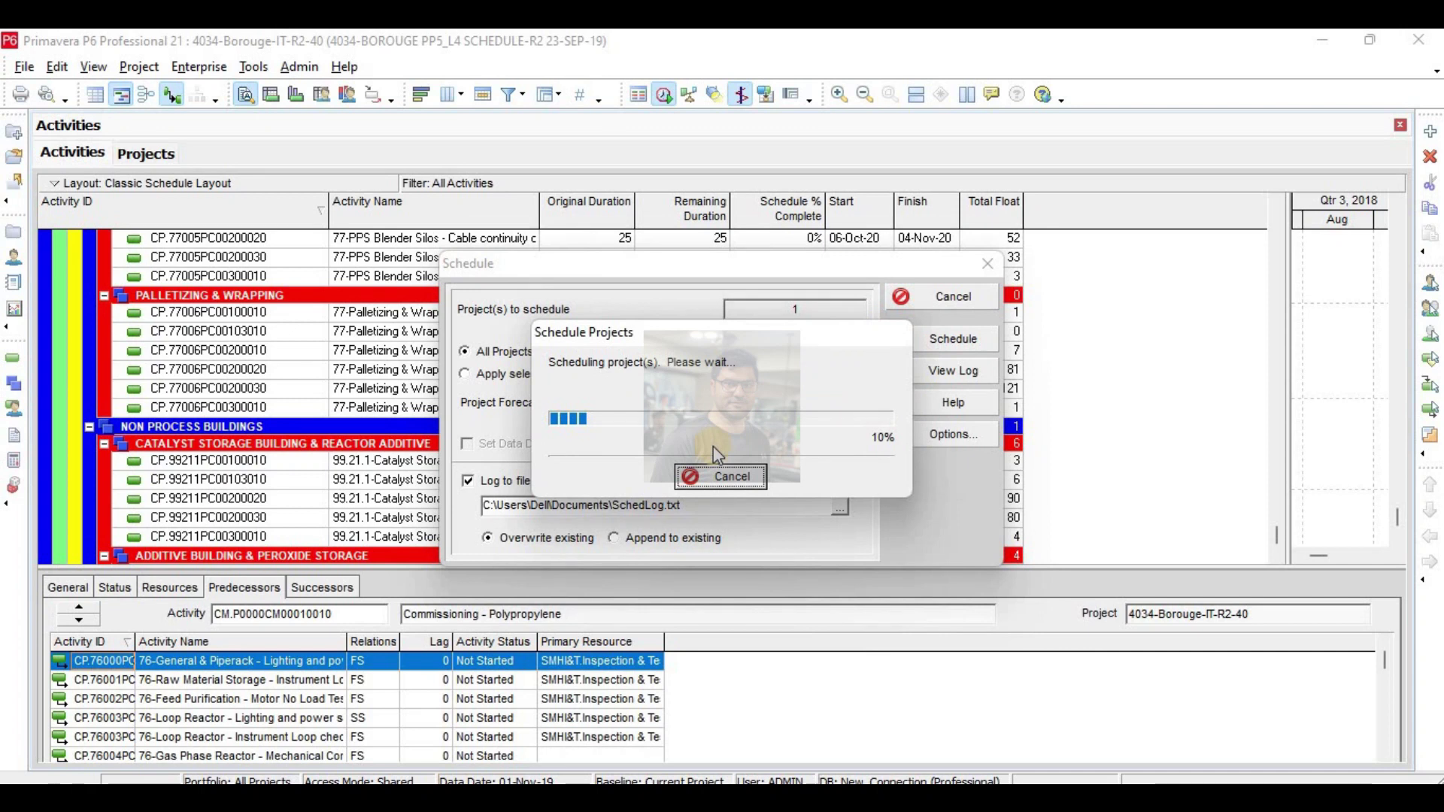
{"action": "key", "text": "Escape"}
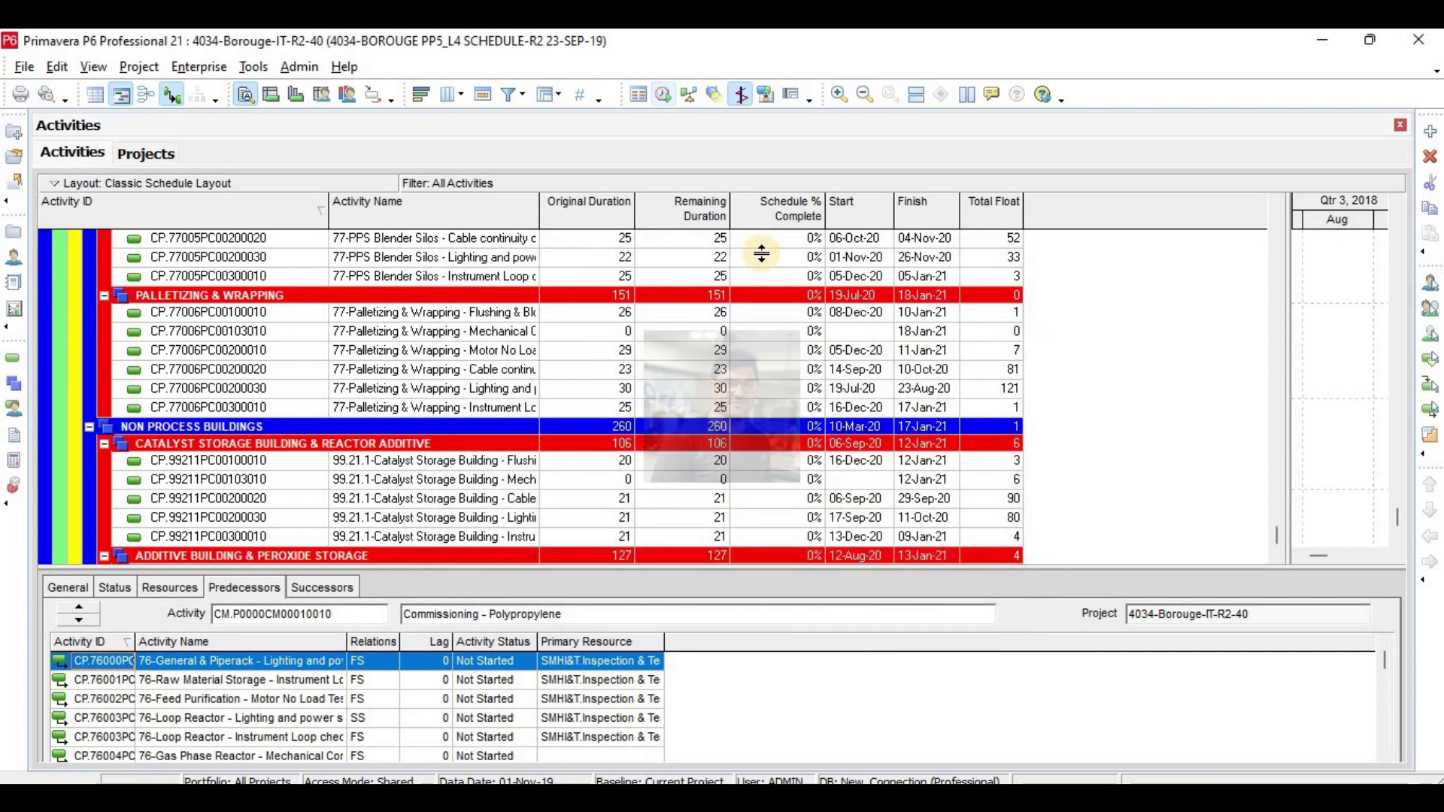
Check the number of activities in the statistics of the project's scheduling log, and close the log and the Schedule dialog.
{"action": "left_click", "coordinate": [665, 94]}
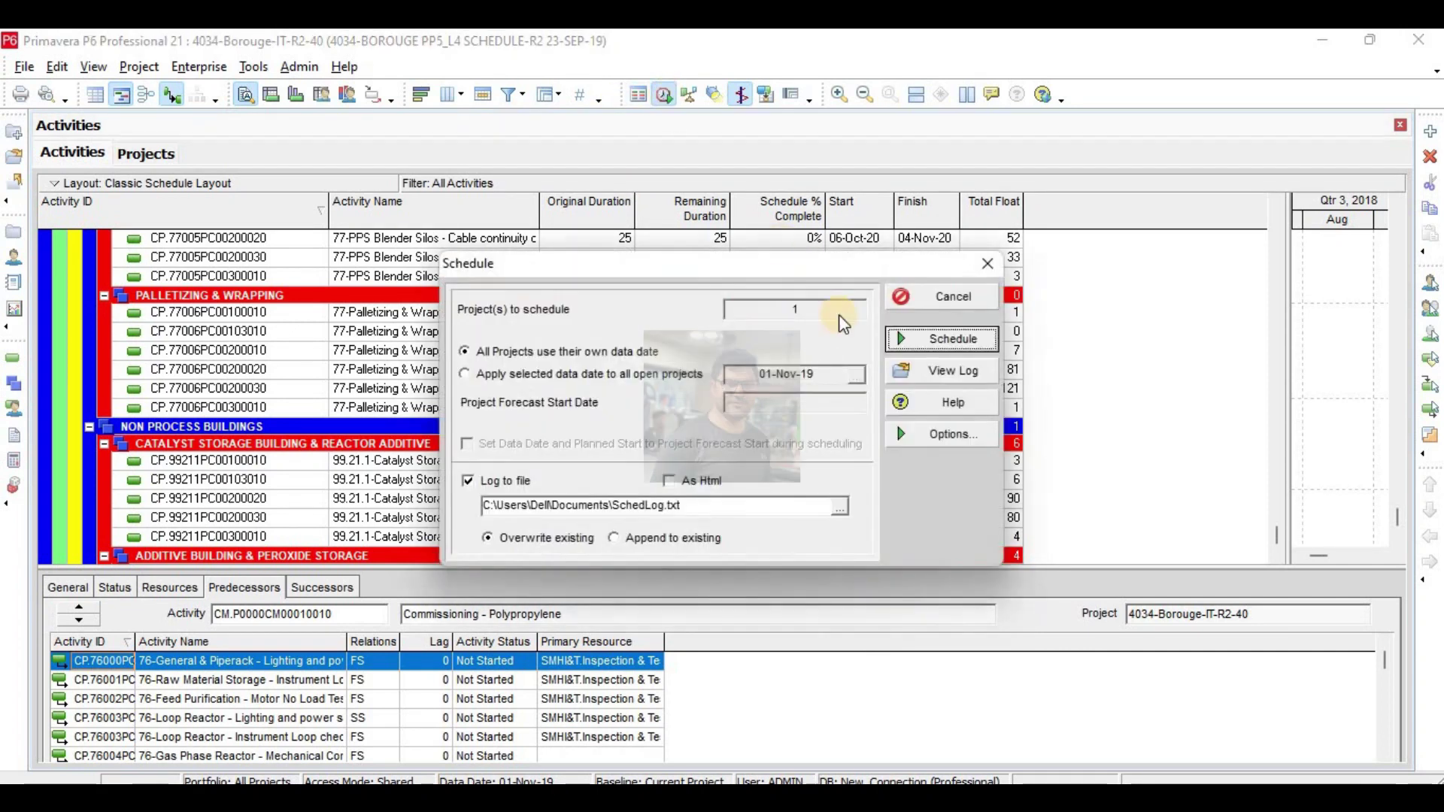
{"action": "left_click", "coordinate": [914, 371]}
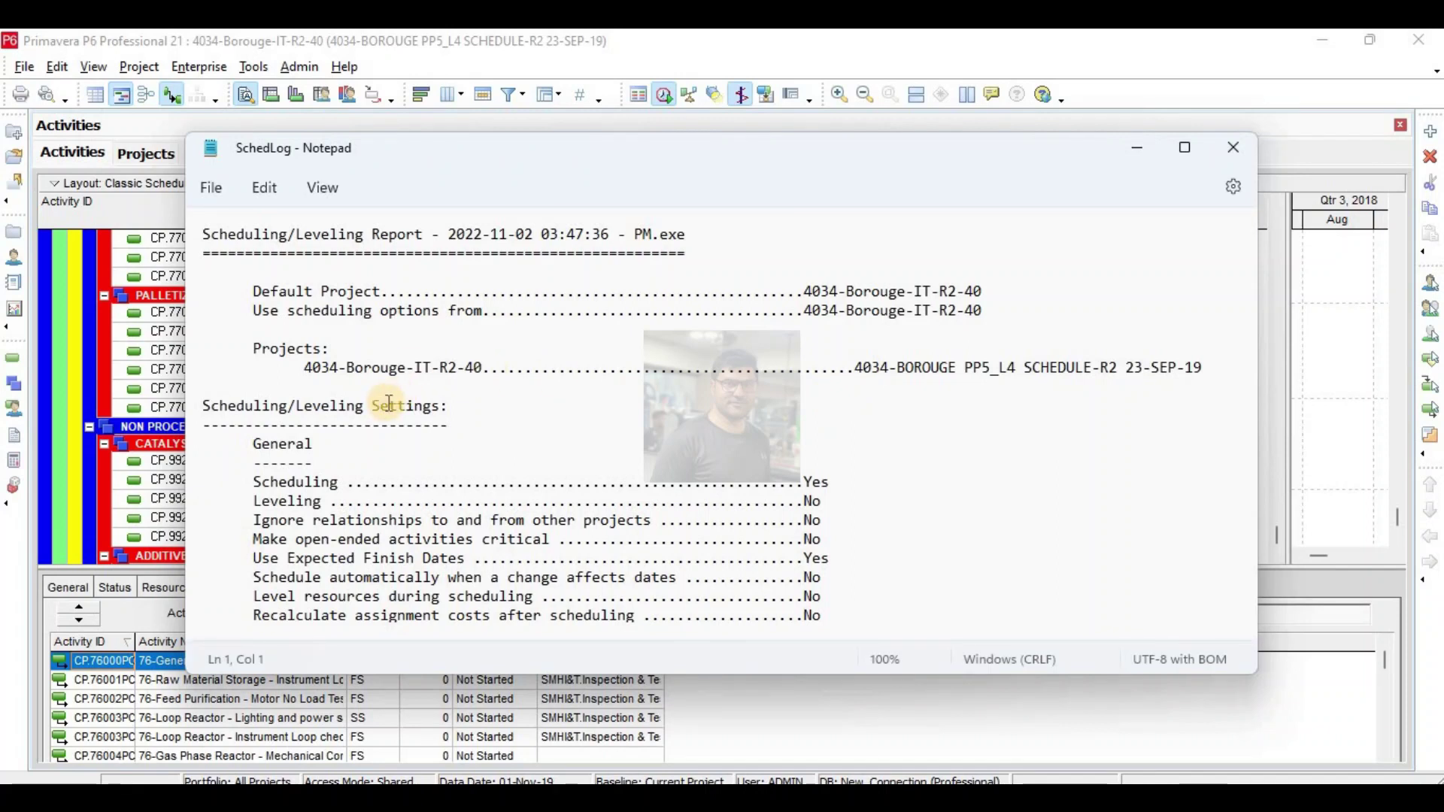
{"action": "scroll", "coordinate": [416, 369], "scroll_direction": "down", "scroll_amount": 8}
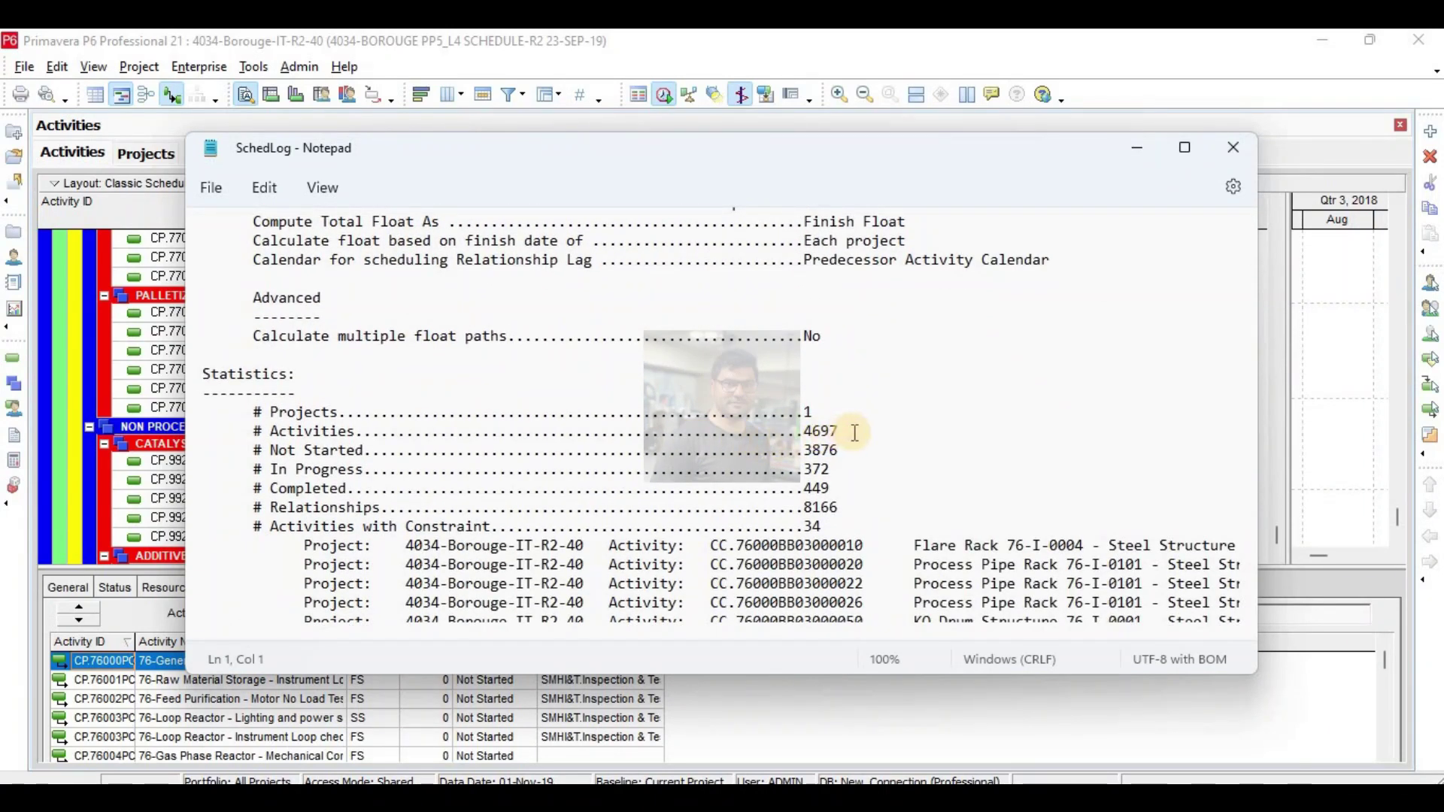
{"action": "left_click_drag", "start_coordinate": [854, 432], "coordinate": [785, 433]}
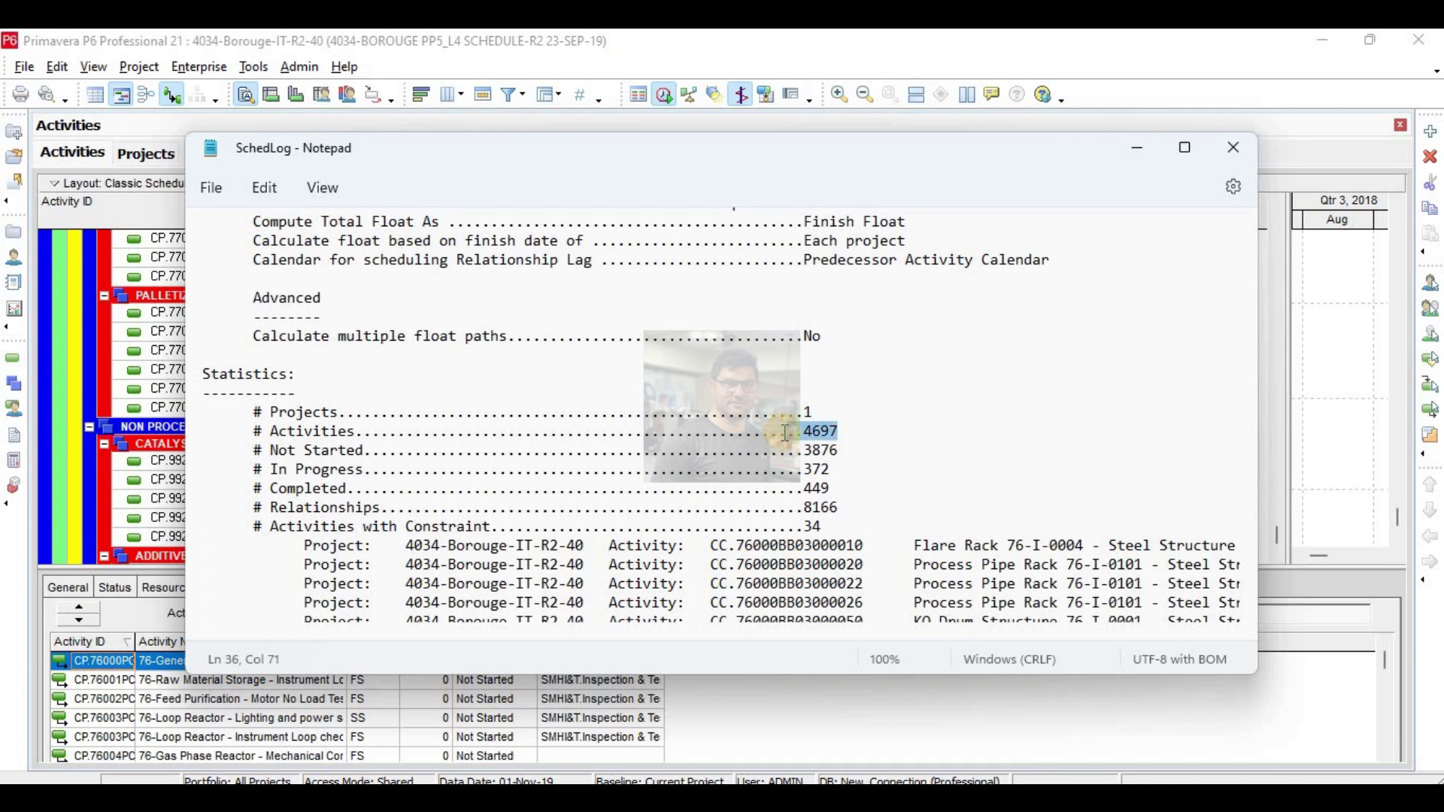
{"action": "left_click", "coordinate": [1233, 147]}
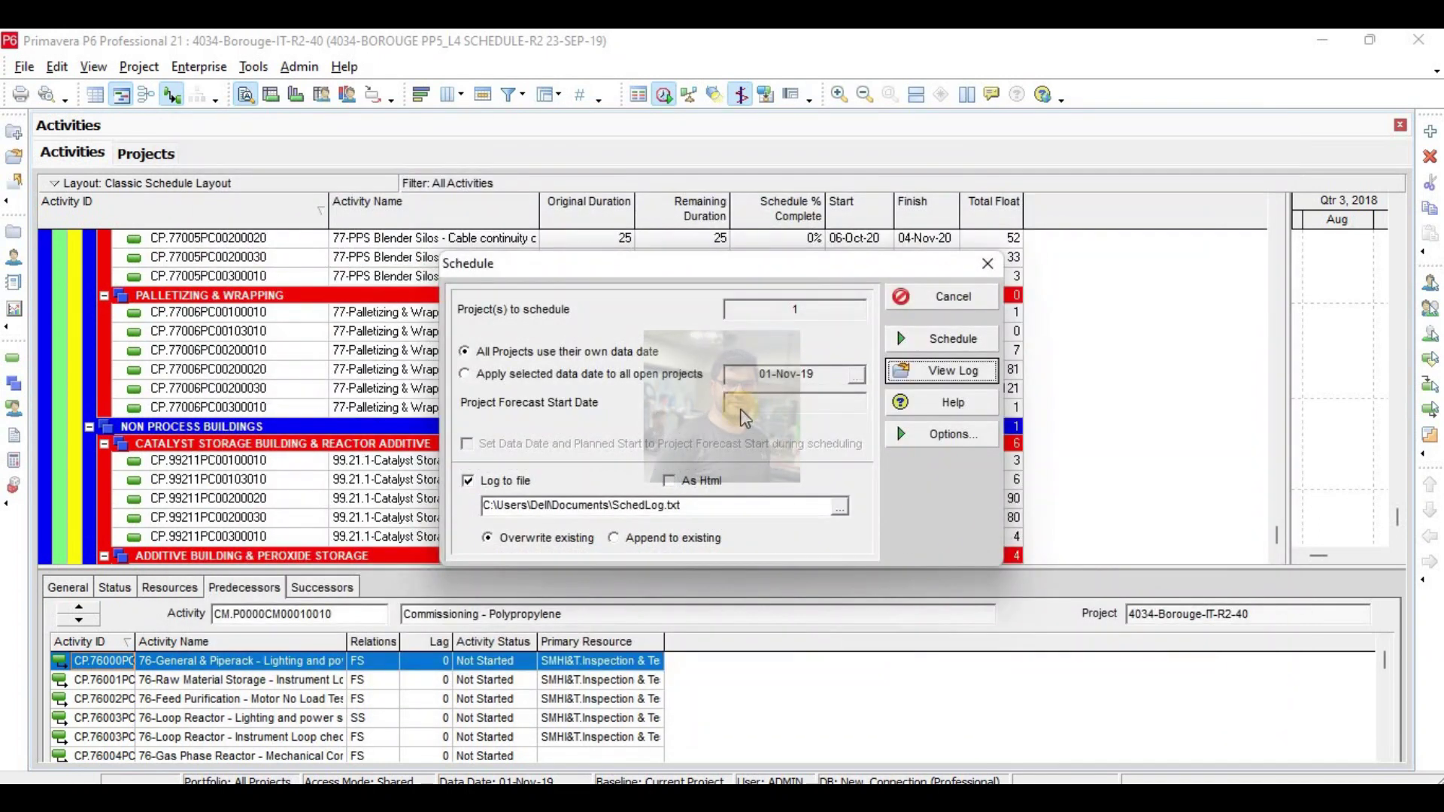
{"action": "left_click", "coordinate": [947, 296]}
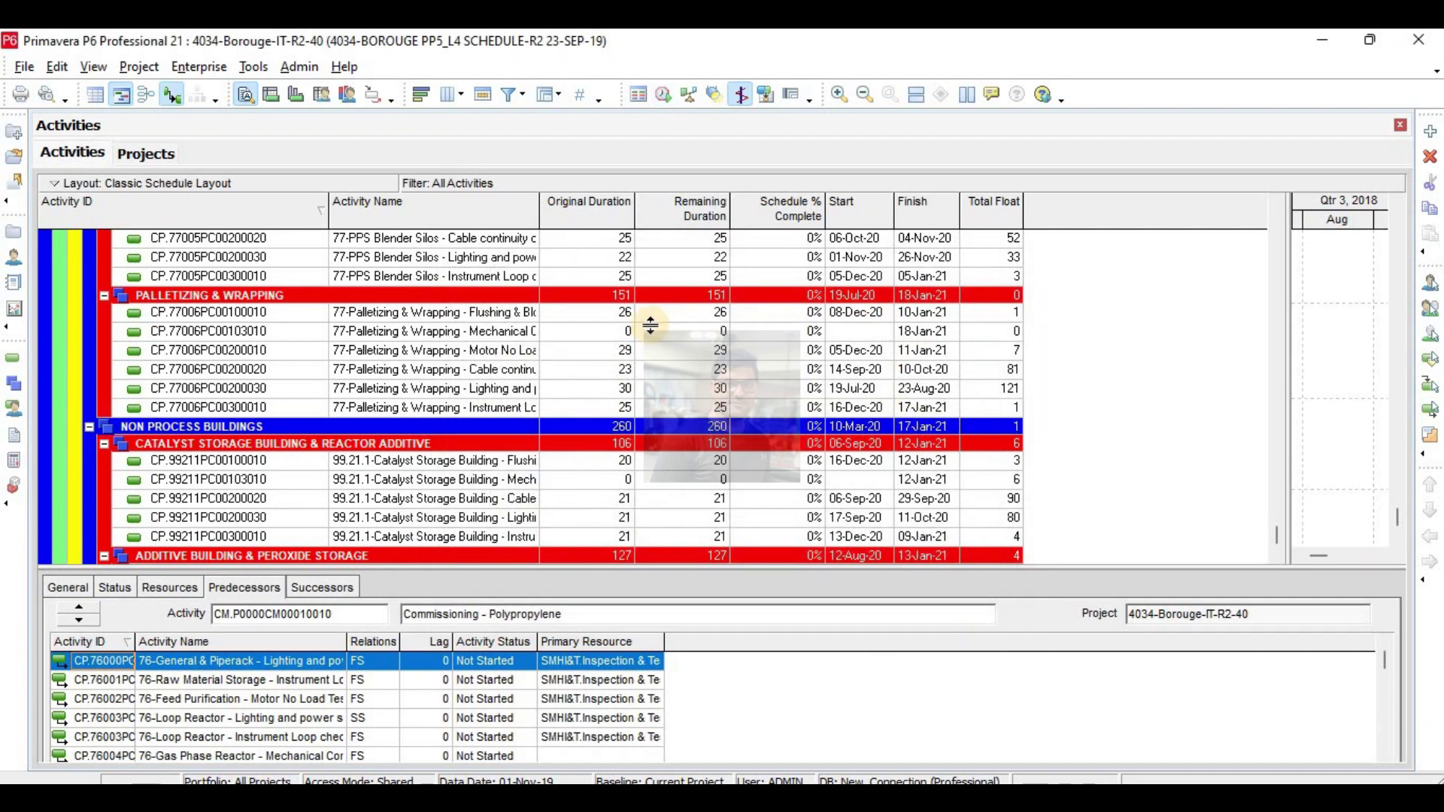
Widen the Activity Name column and view the project-level codes assignable to the Palletizing & Wrapping Motor No Load Test activity.
{"action": "left_click_drag", "start_coordinate": [636, 209], "coordinate": [717, 203]}
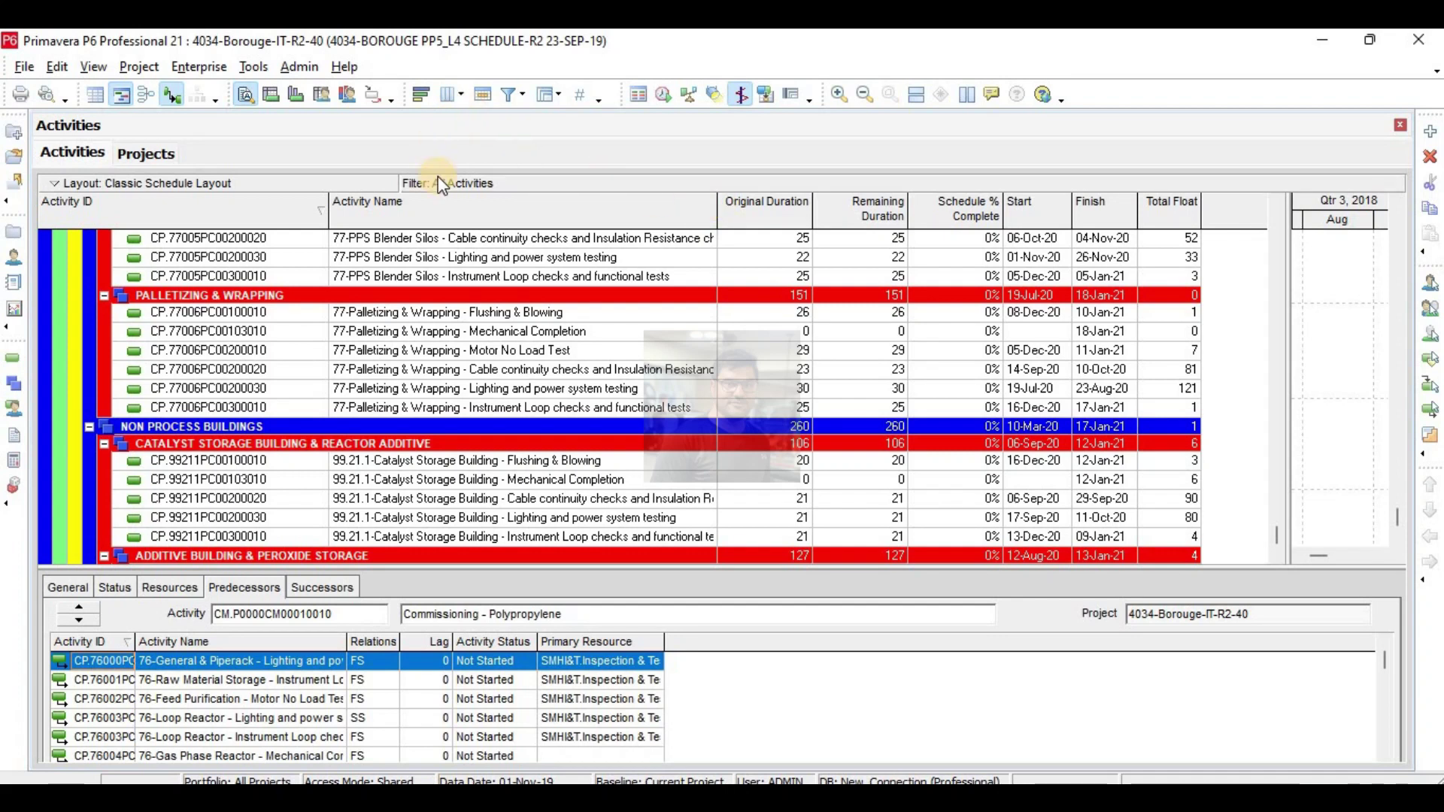
{"action": "left_click", "coordinate": [543, 353]}
{"action": "right_click", "coordinate": [544, 352]}
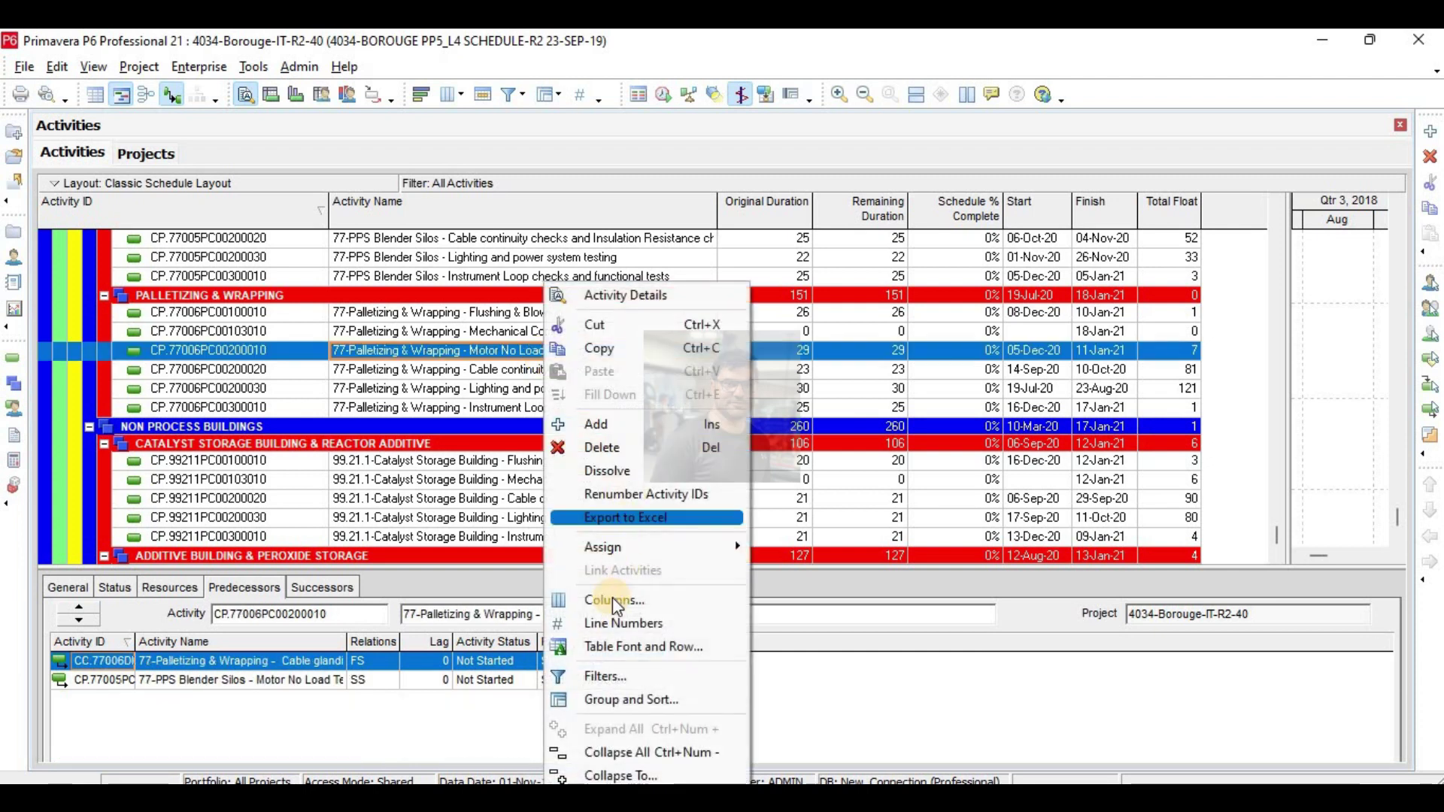
{"action": "mouse_move", "coordinate": [634, 549]}
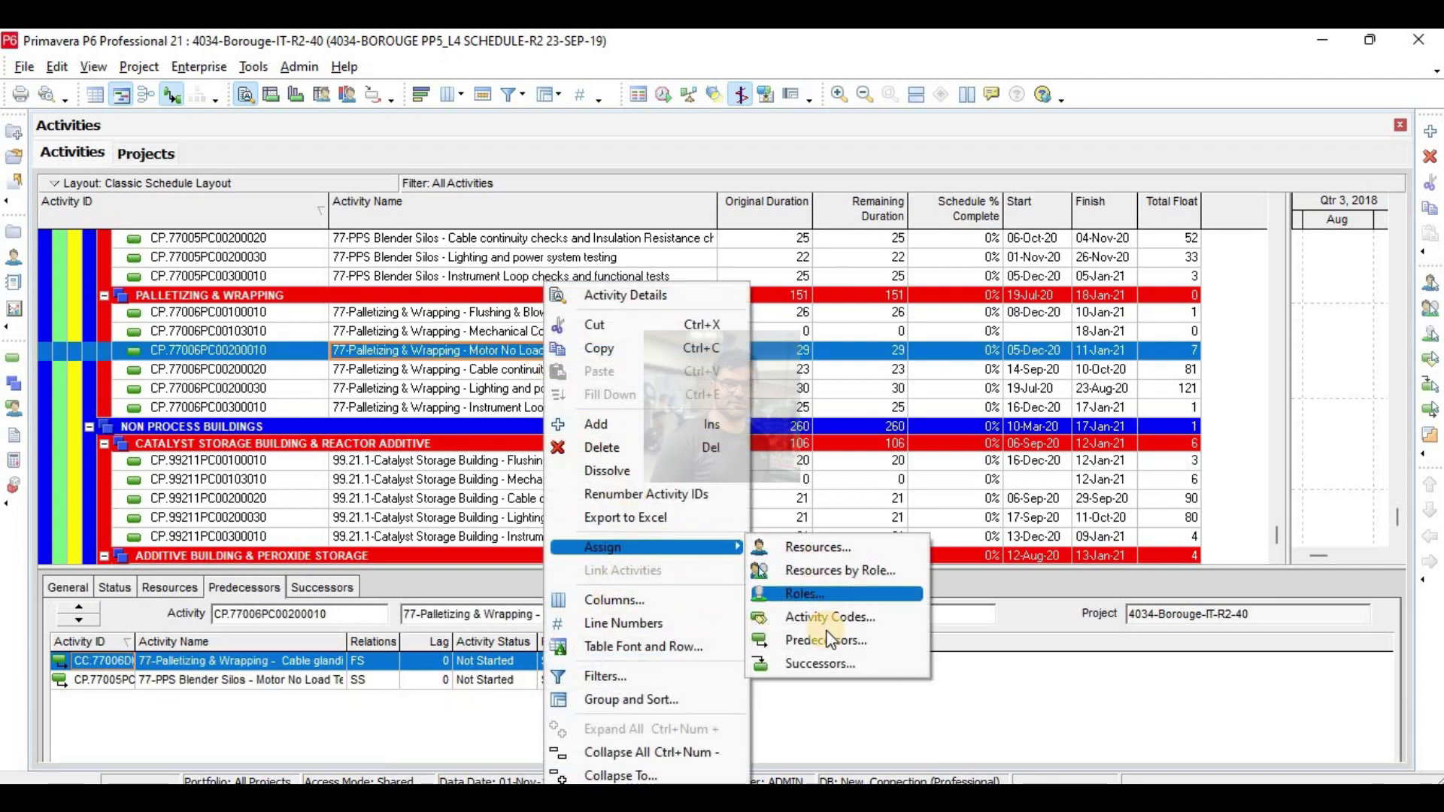
{"action": "left_click", "coordinate": [844, 616]}
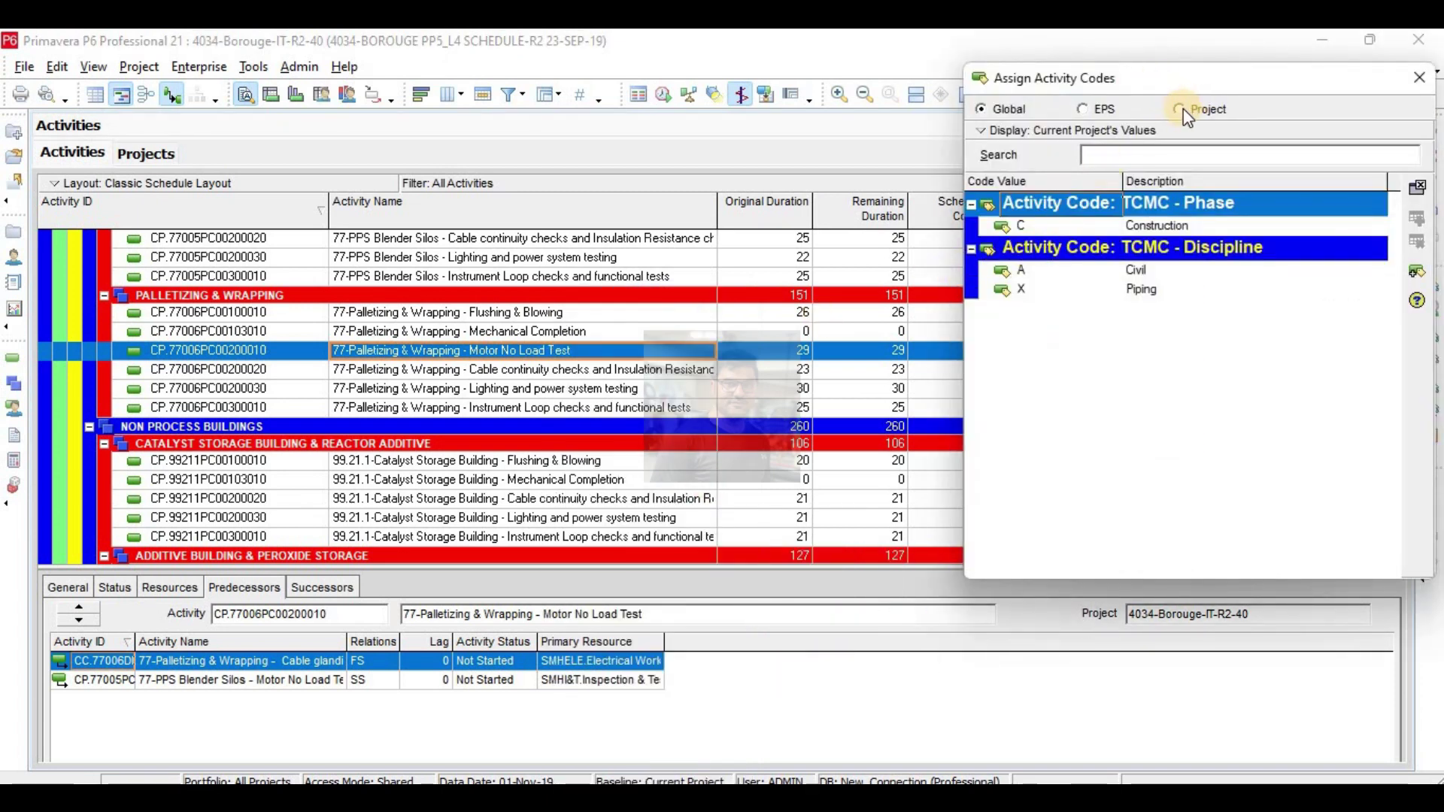
{"action": "left_click", "coordinate": [1181, 111]}
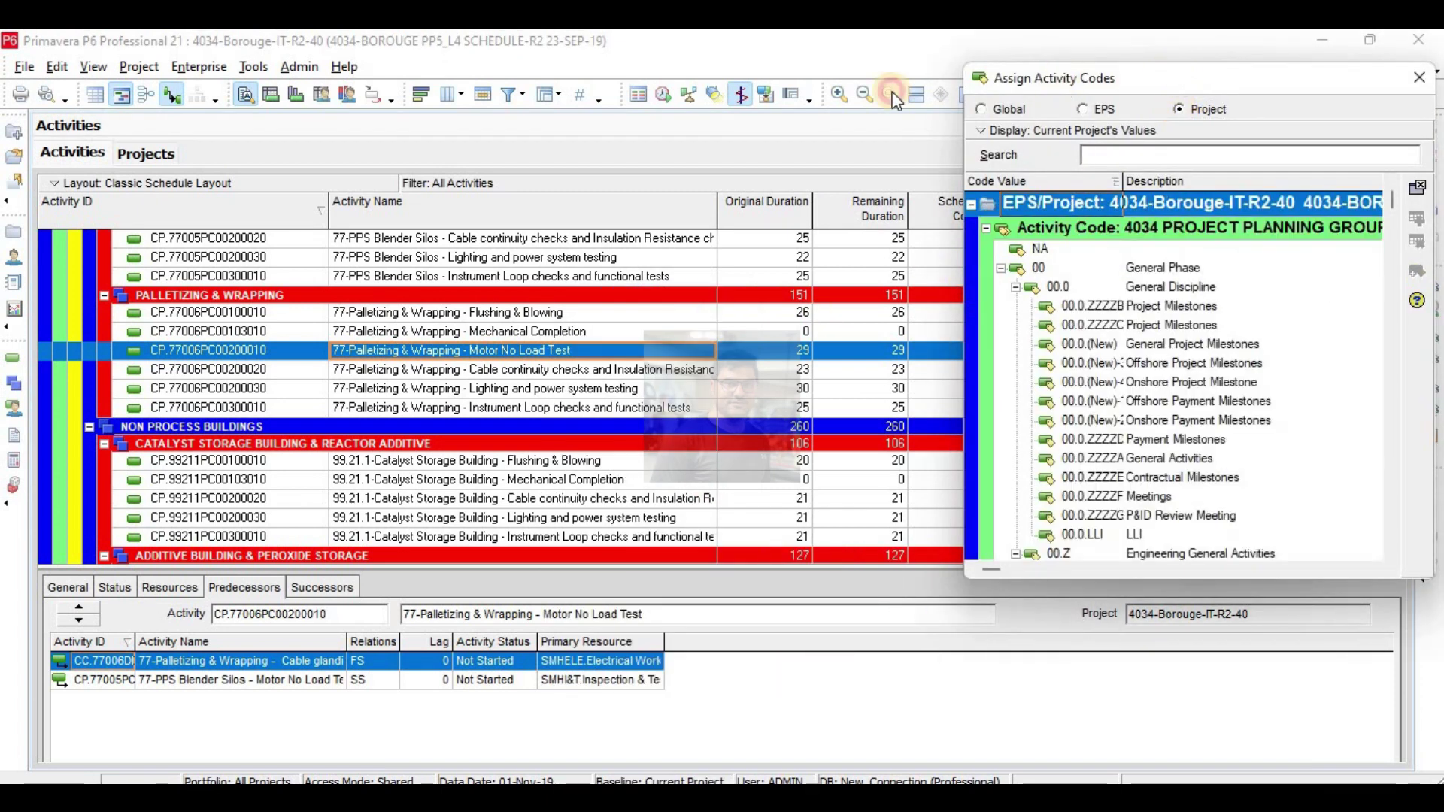
{"action": "left_click_drag", "start_coordinate": [895, 100], "coordinate": [567, 239]}
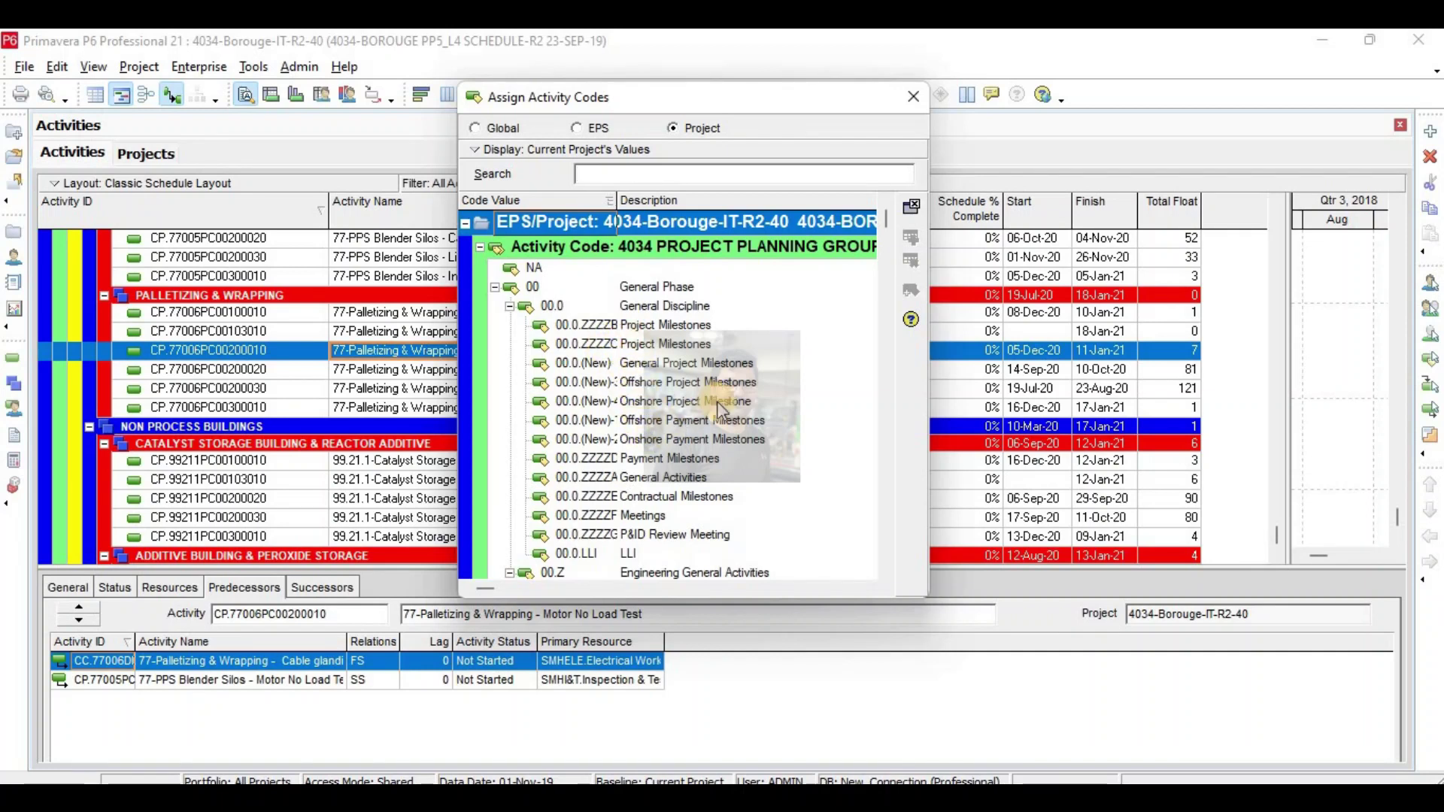
{"action": "left_click", "coordinate": [913, 96]}
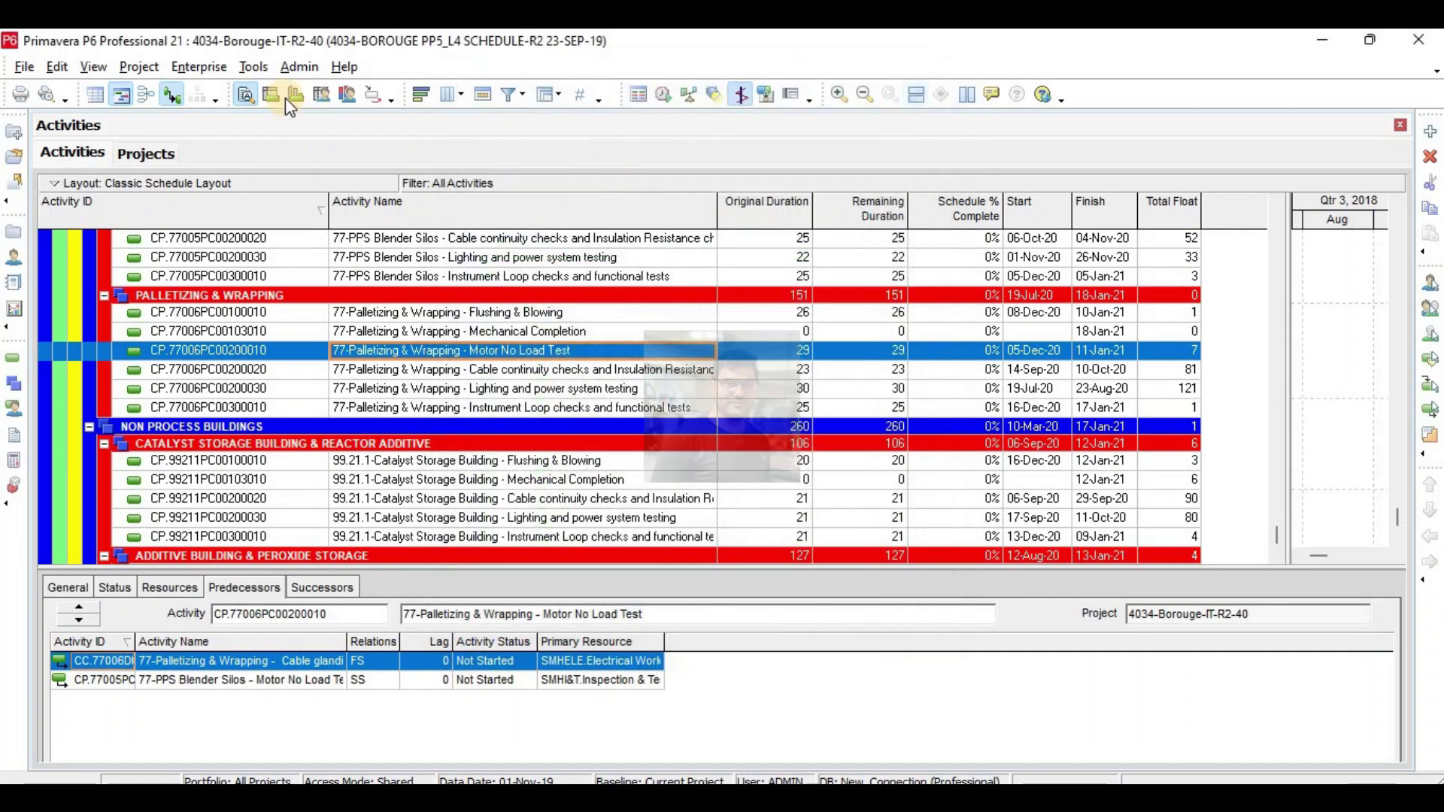
Display the values of the project-level activity code 4034-AREA in the Activity Codes dictionary.
{"action": "left_click", "coordinate": [194, 67]}
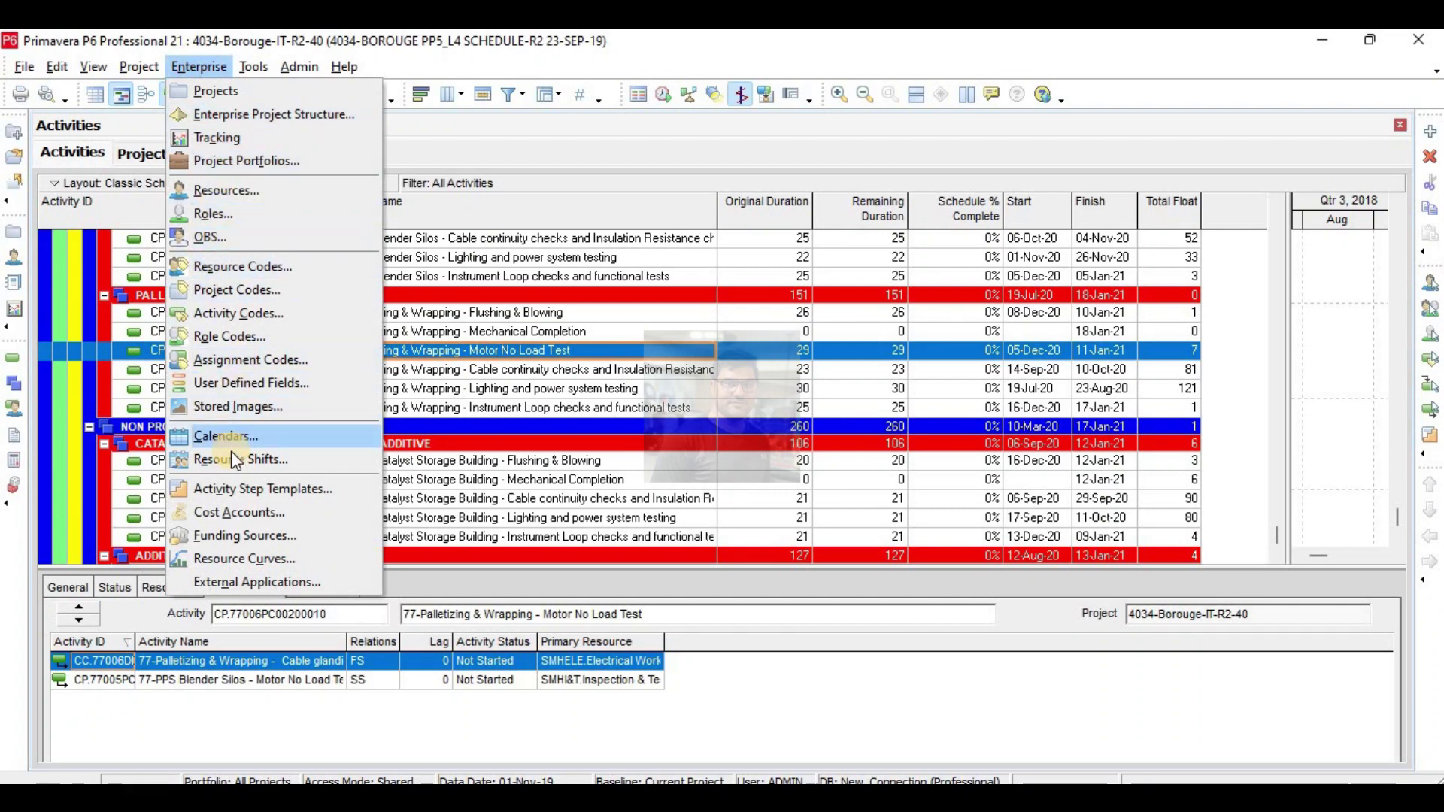
{"action": "left_click", "coordinate": [228, 309]}
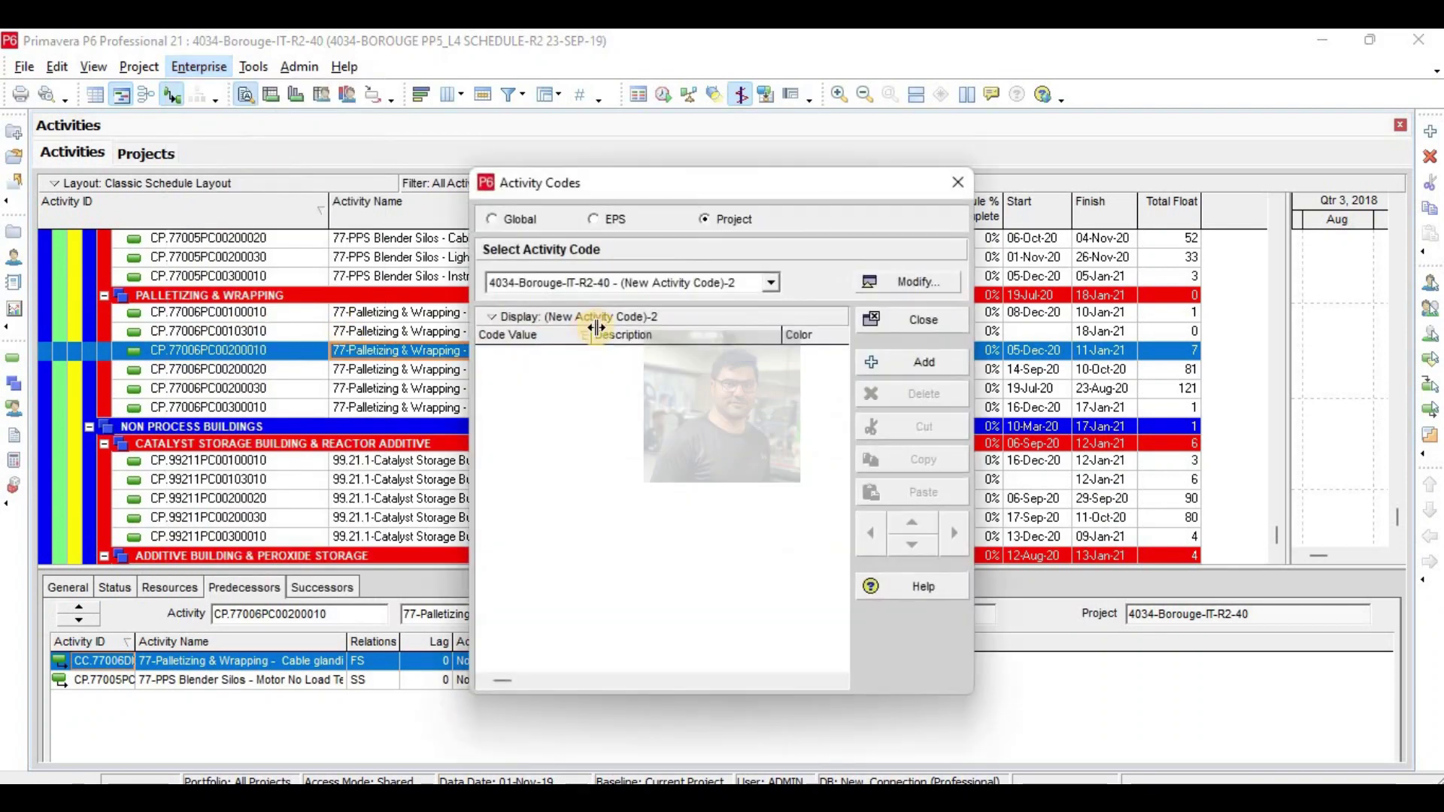
{"action": "left_click", "coordinate": [664, 280]}
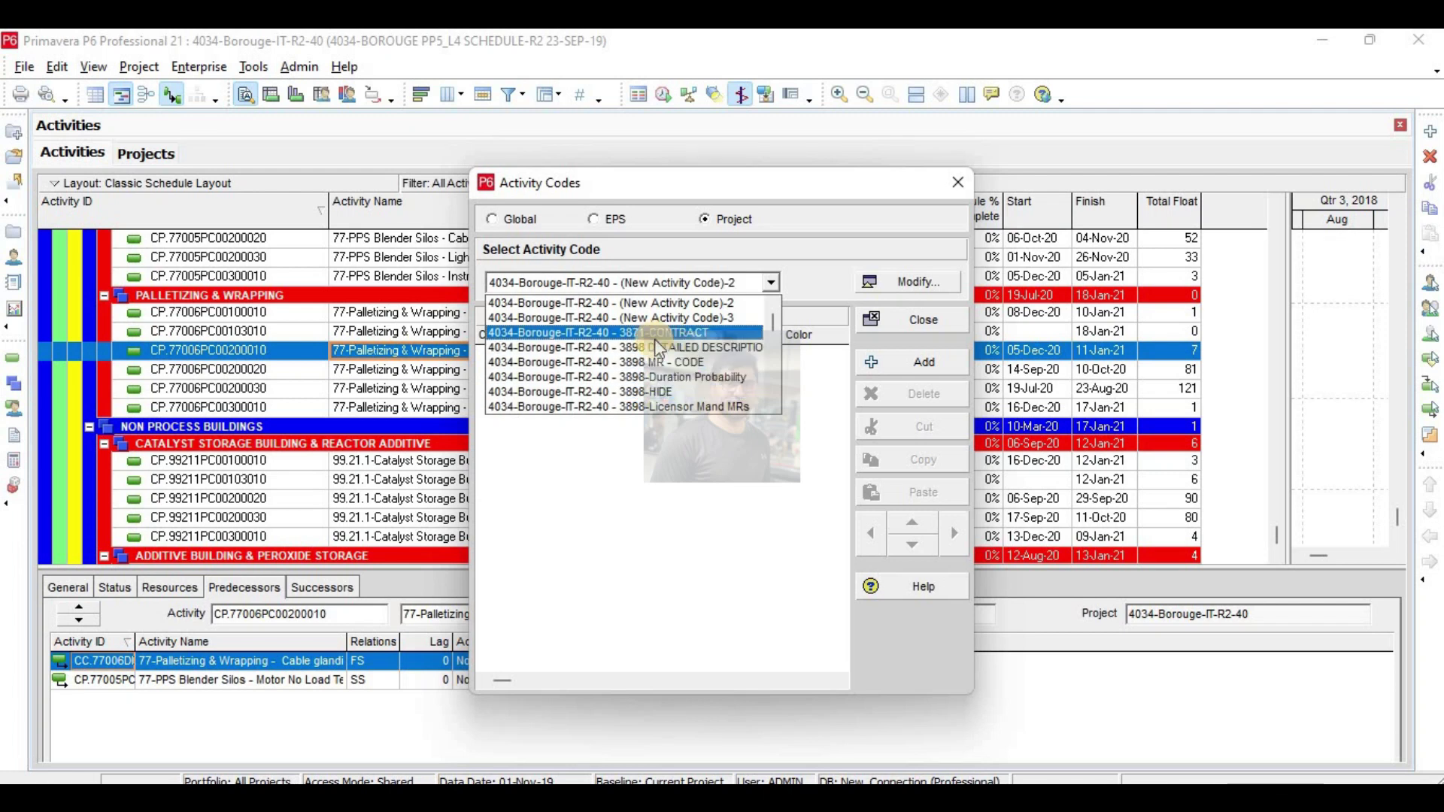
{"action": "scroll", "coordinate": [659, 348], "scroll_direction": "down", "scroll_amount": 2}
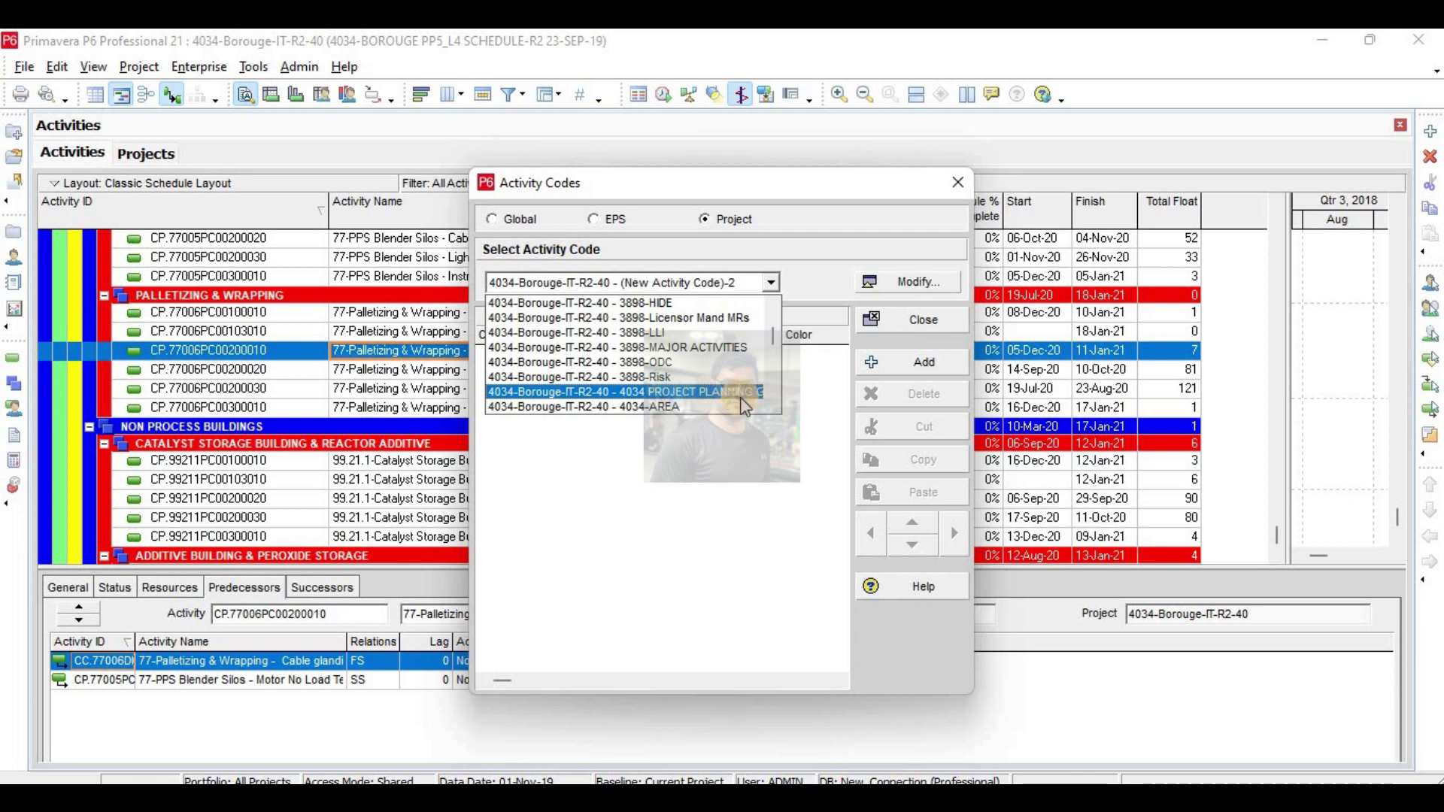
{"action": "left_click", "coordinate": [653, 408]}
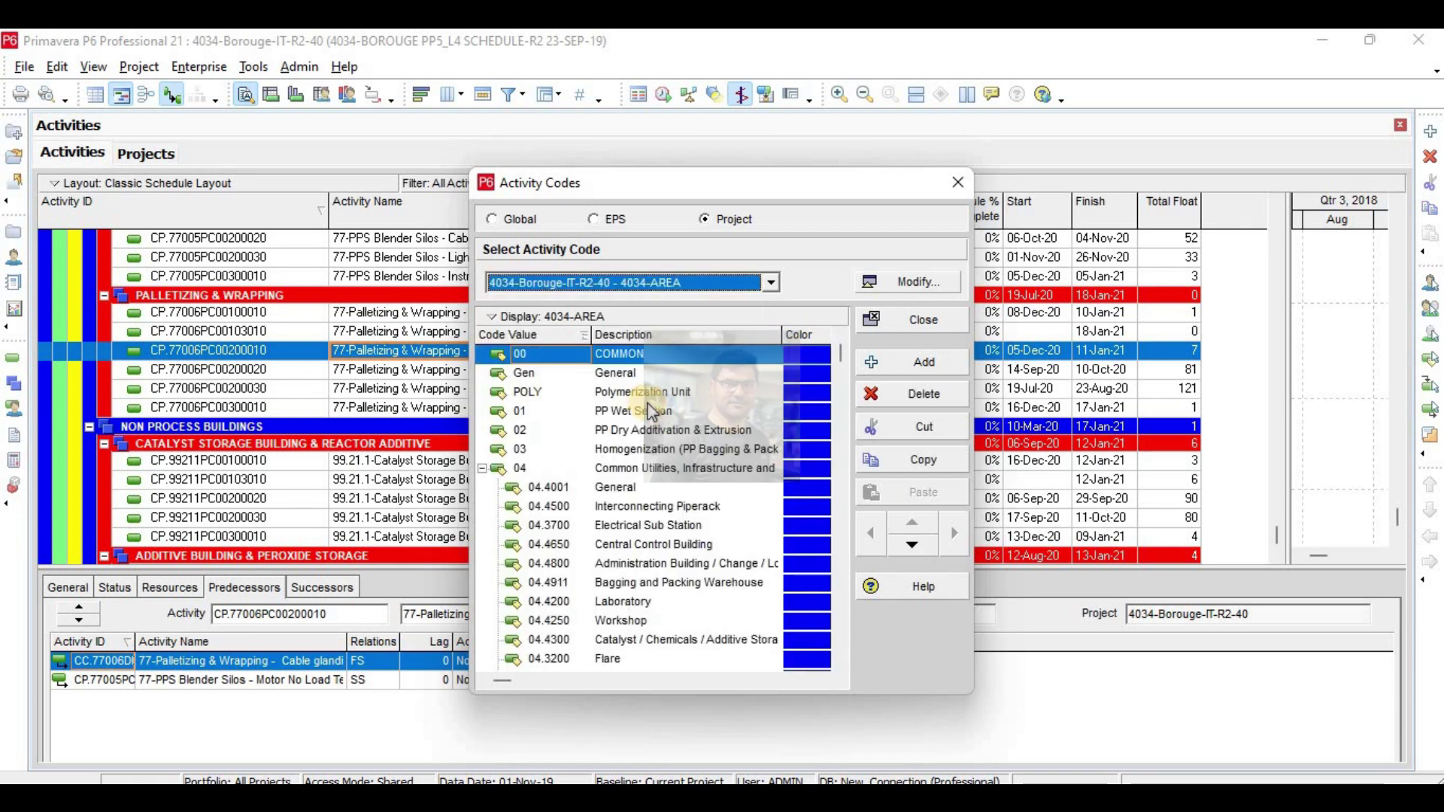
Look through the 4034-AREA code values from General to Bagging and Packing Warehouse and close the Activity Codes dictionary.
{"action": "left_click", "coordinate": [608, 373]}
{"action": "left_click", "coordinate": [634, 397]}
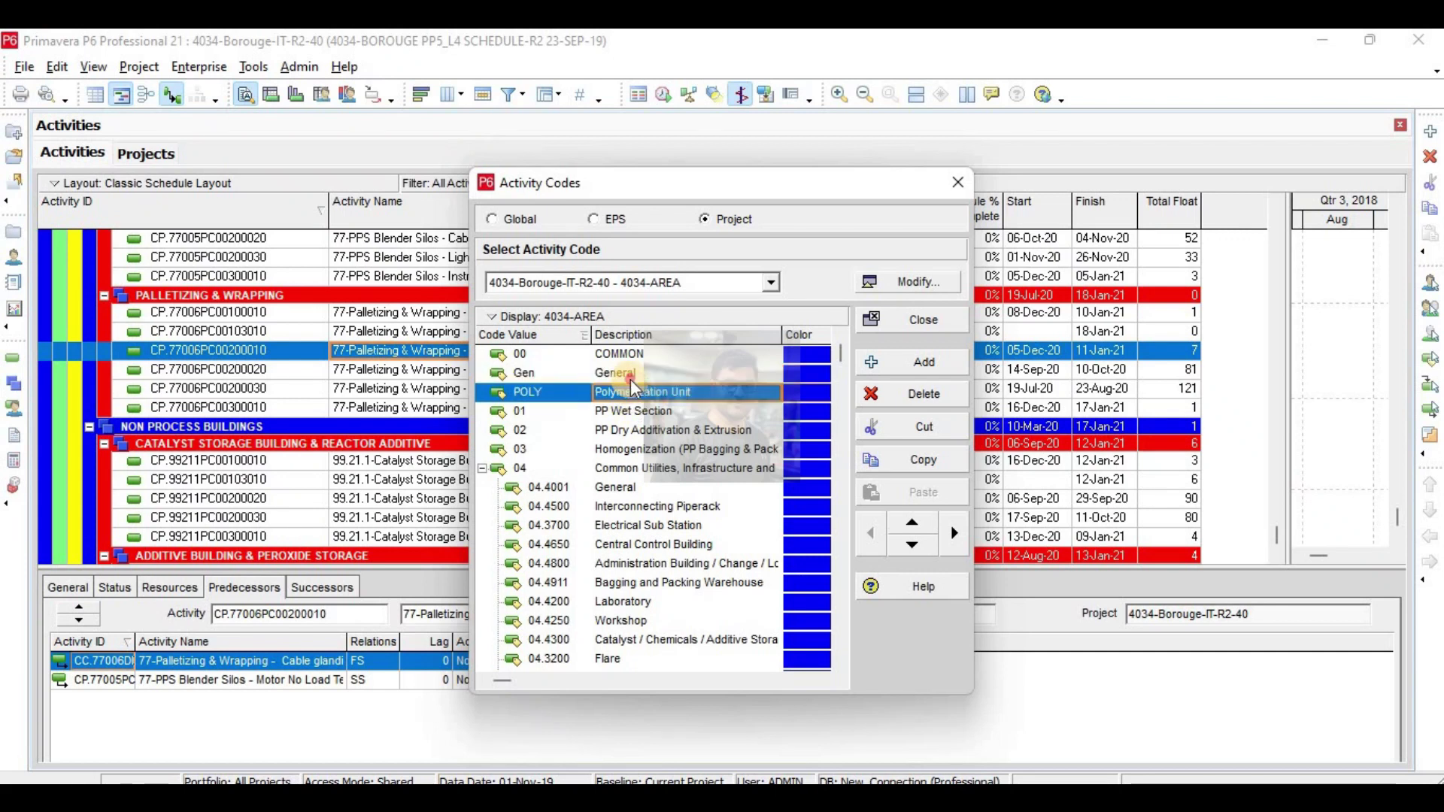
{"action": "left_click", "coordinate": [625, 374]}
{"action": "left_click", "coordinate": [638, 396]}
{"action": "left_click", "coordinate": [643, 413]}
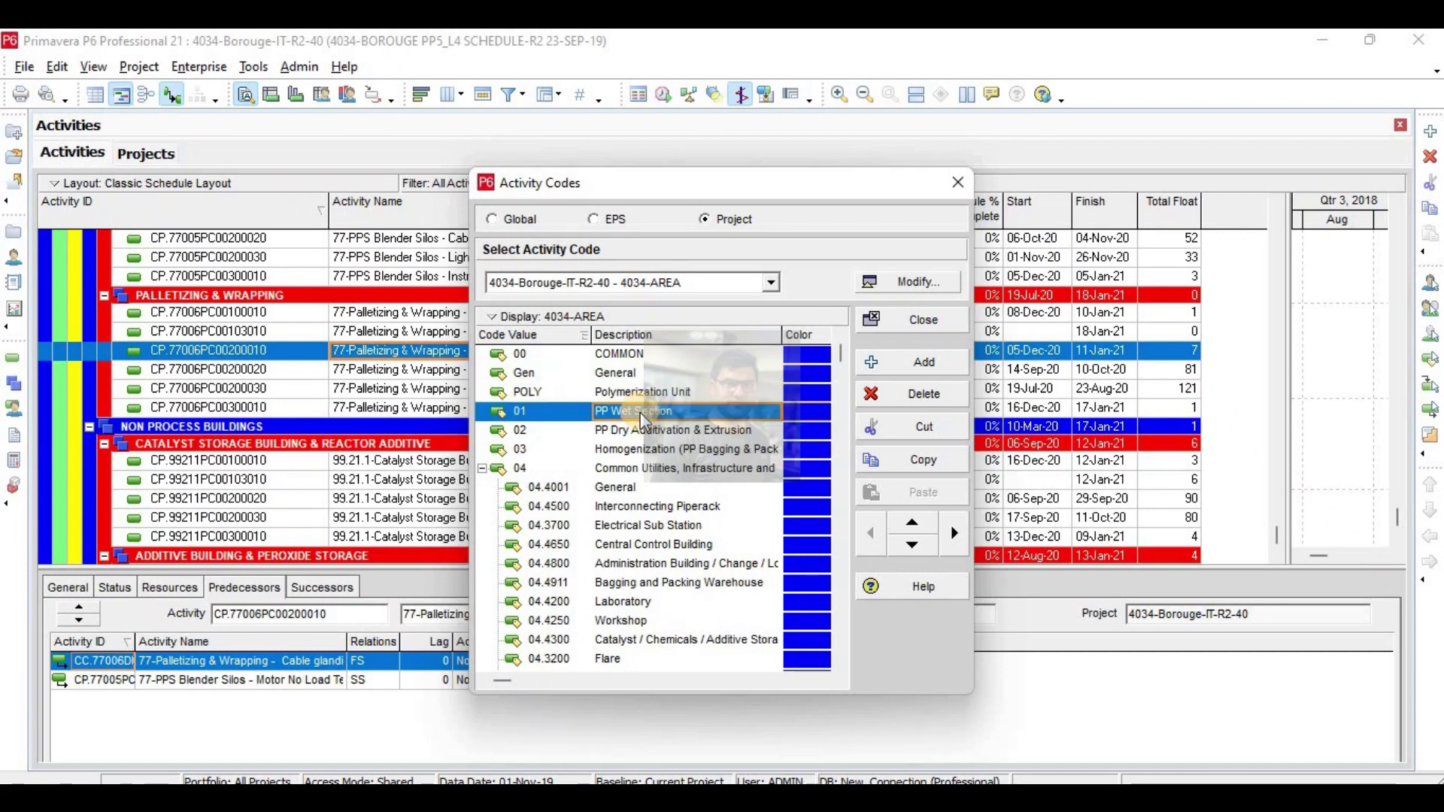
{"action": "left_click", "coordinate": [641, 432]}
{"action": "left_click", "coordinate": [643, 450]}
{"action": "left_click", "coordinate": [640, 467]}
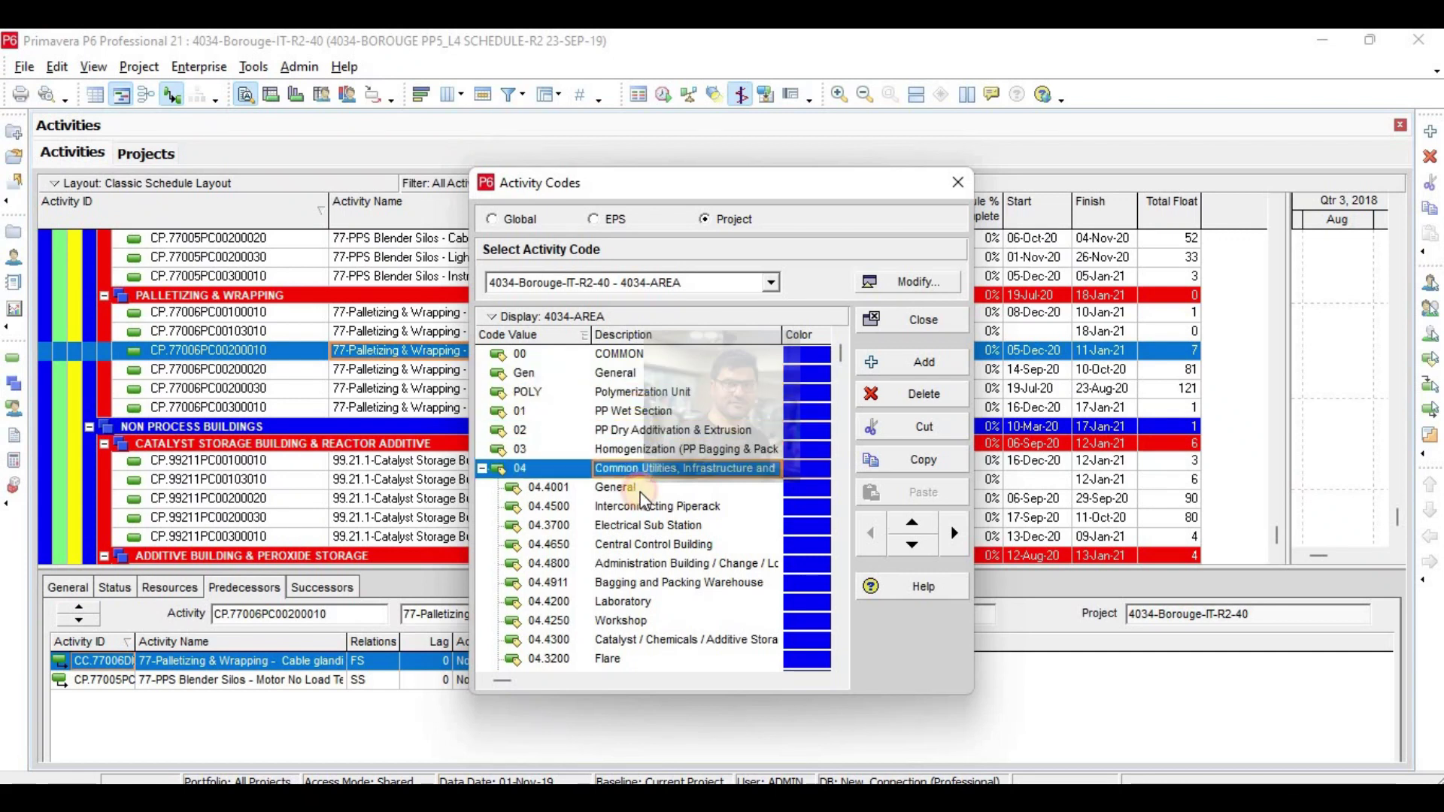
{"action": "left_click", "coordinate": [643, 487]}
{"action": "left_click", "coordinate": [641, 525]}
{"action": "left_click", "coordinate": [636, 583]}
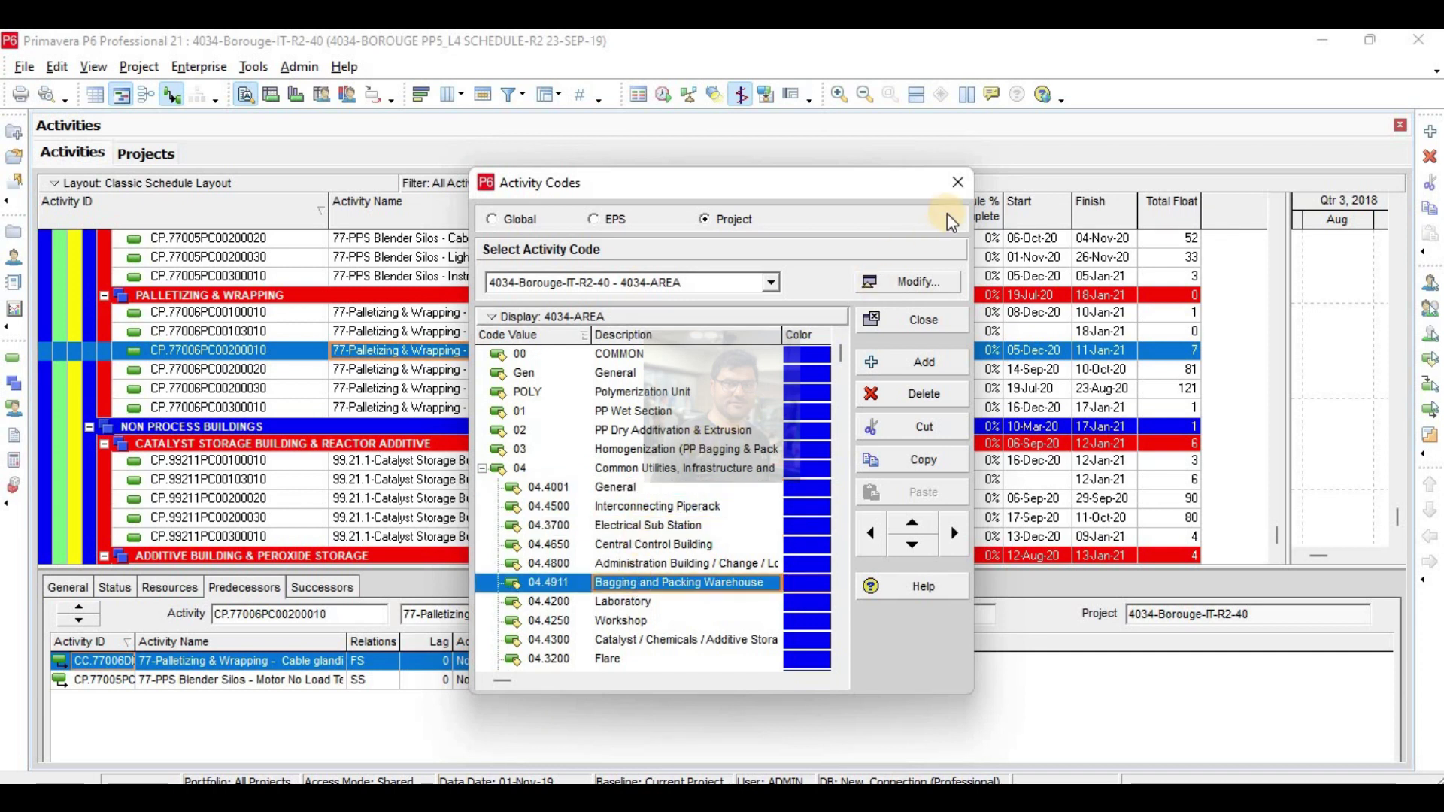
{"action": "left_click", "coordinate": [958, 183]}
Open the user-defined Activity Code filter for modification and set its parameter to 4034-AREA.
{"action": "left_click", "coordinate": [509, 98]}
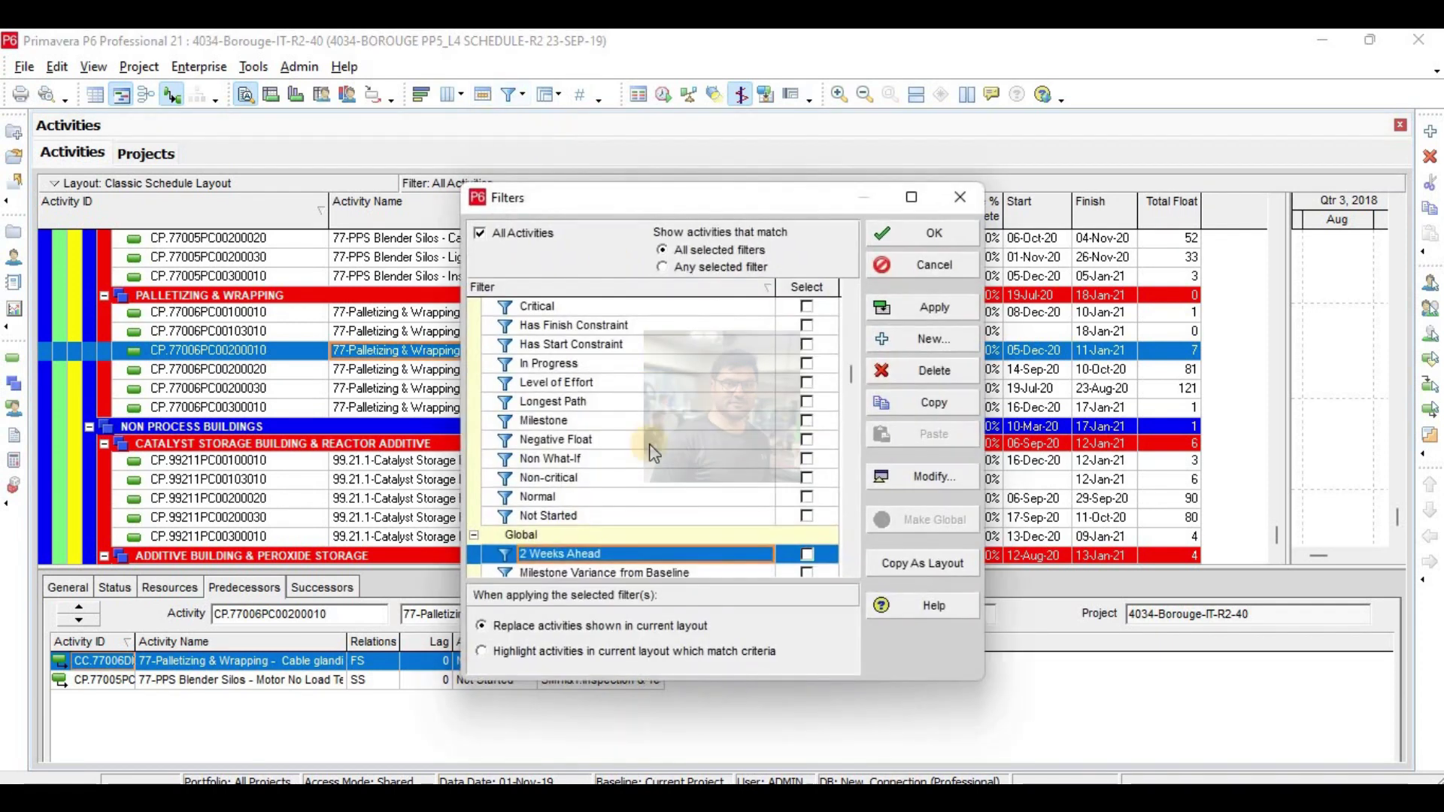
{"action": "scroll", "coordinate": [565, 435], "scroll_direction": "down", "scroll_amount": 2}
{"action": "scroll", "coordinate": [587, 511], "scroll_direction": "down", "scroll_amount": 1}
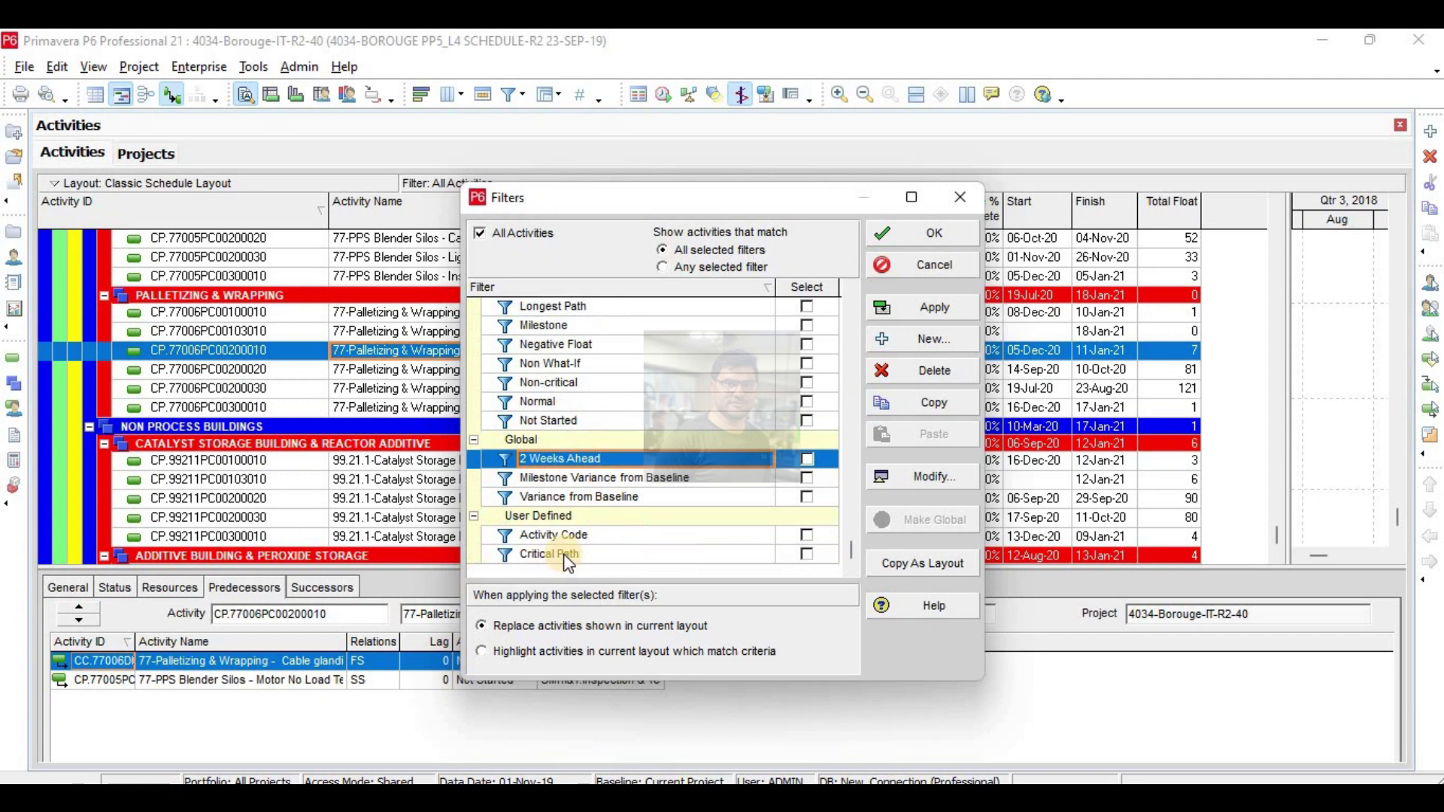
{"action": "left_click", "coordinate": [566, 534]}
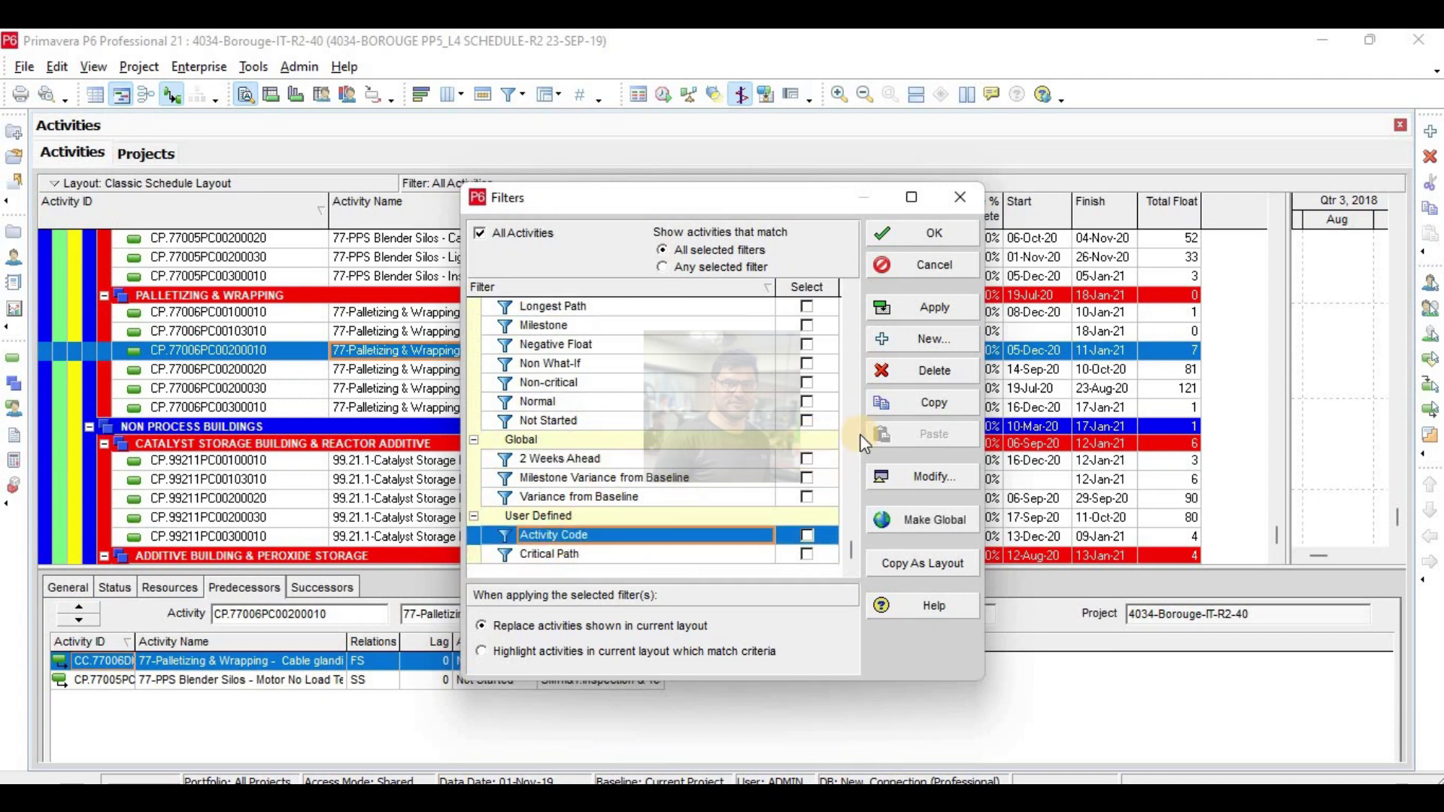
{"action": "left_click", "coordinate": [919, 485]}
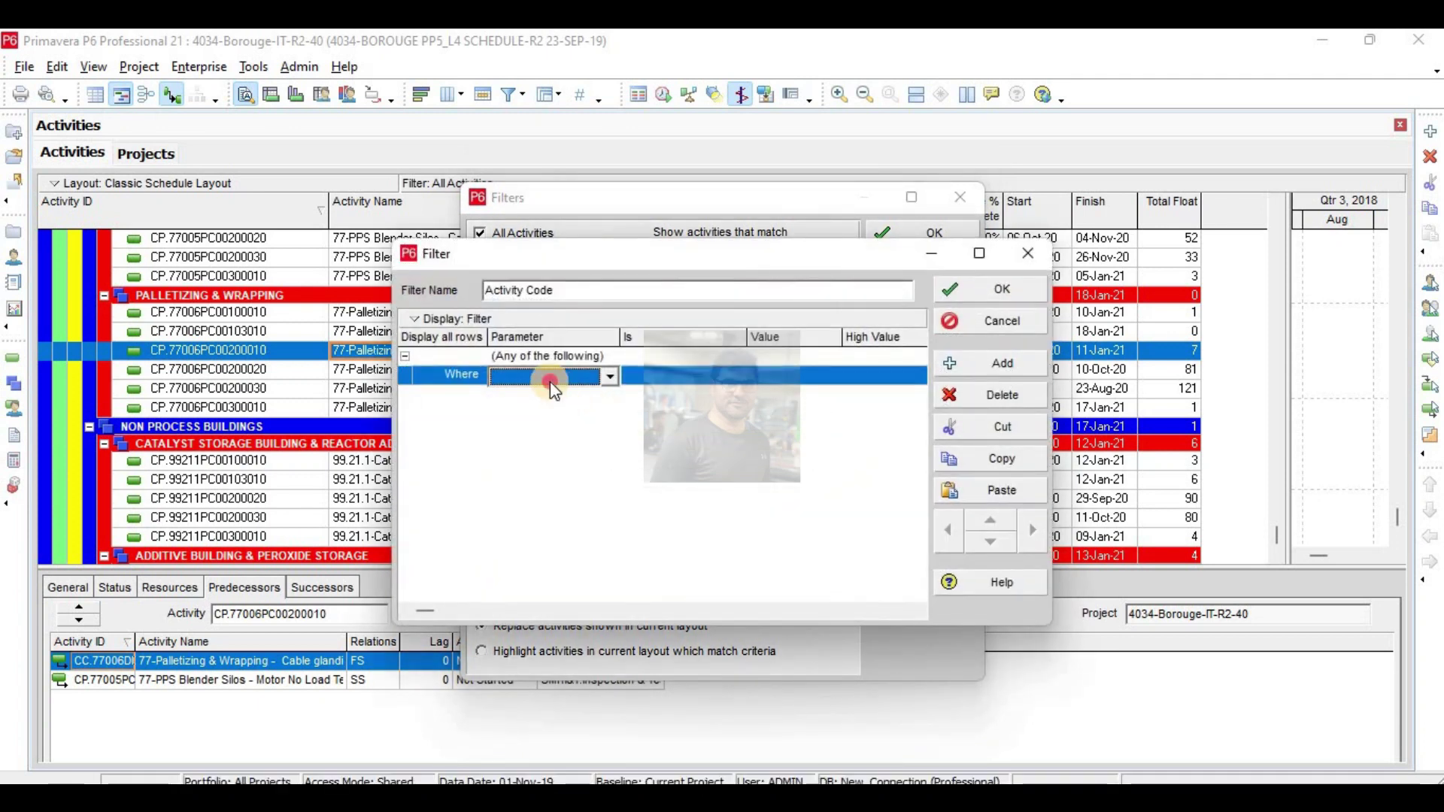
{"action": "left_click", "coordinate": [549, 382]}
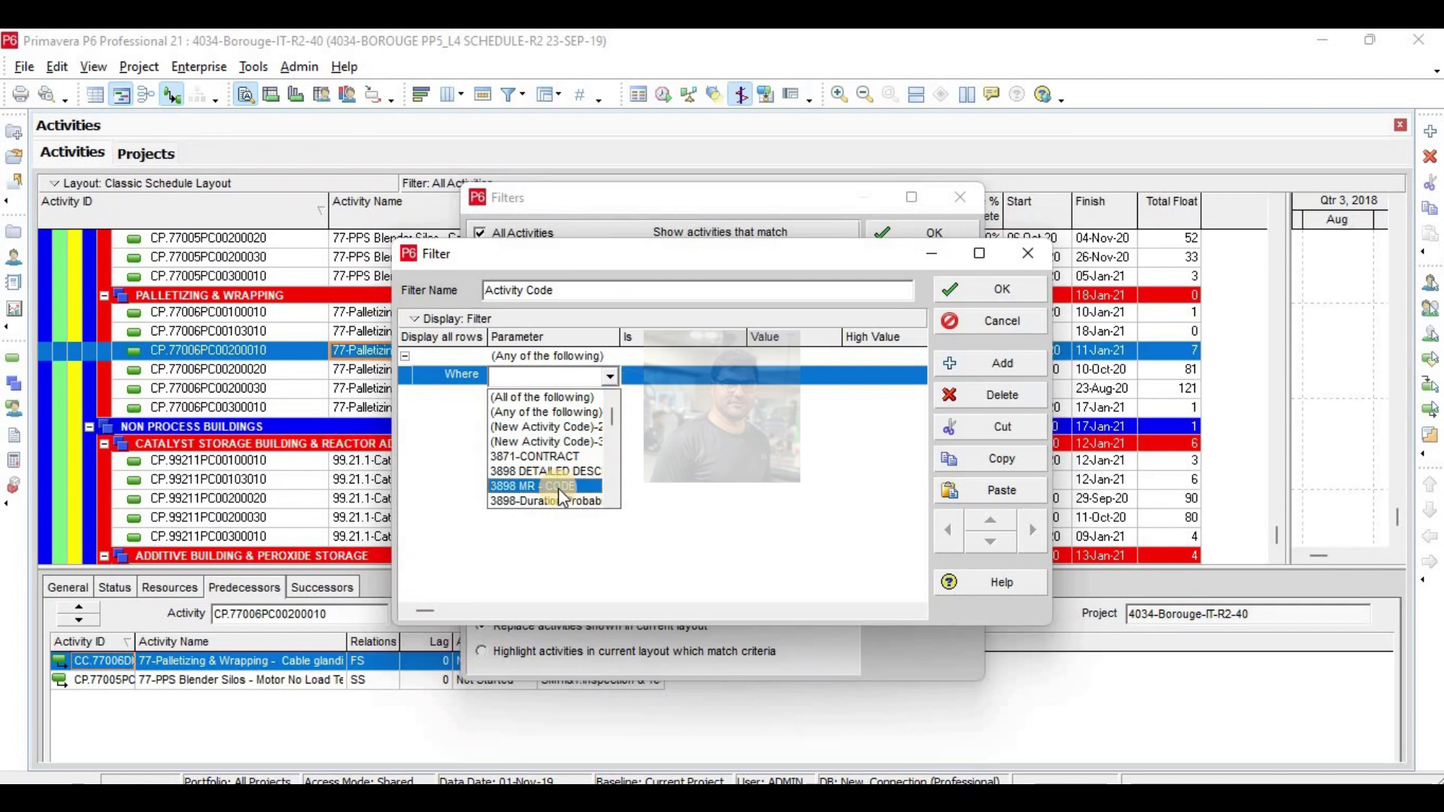
{"action": "scroll", "coordinate": [554, 485], "scroll_direction": "down", "scroll_amount": 3}
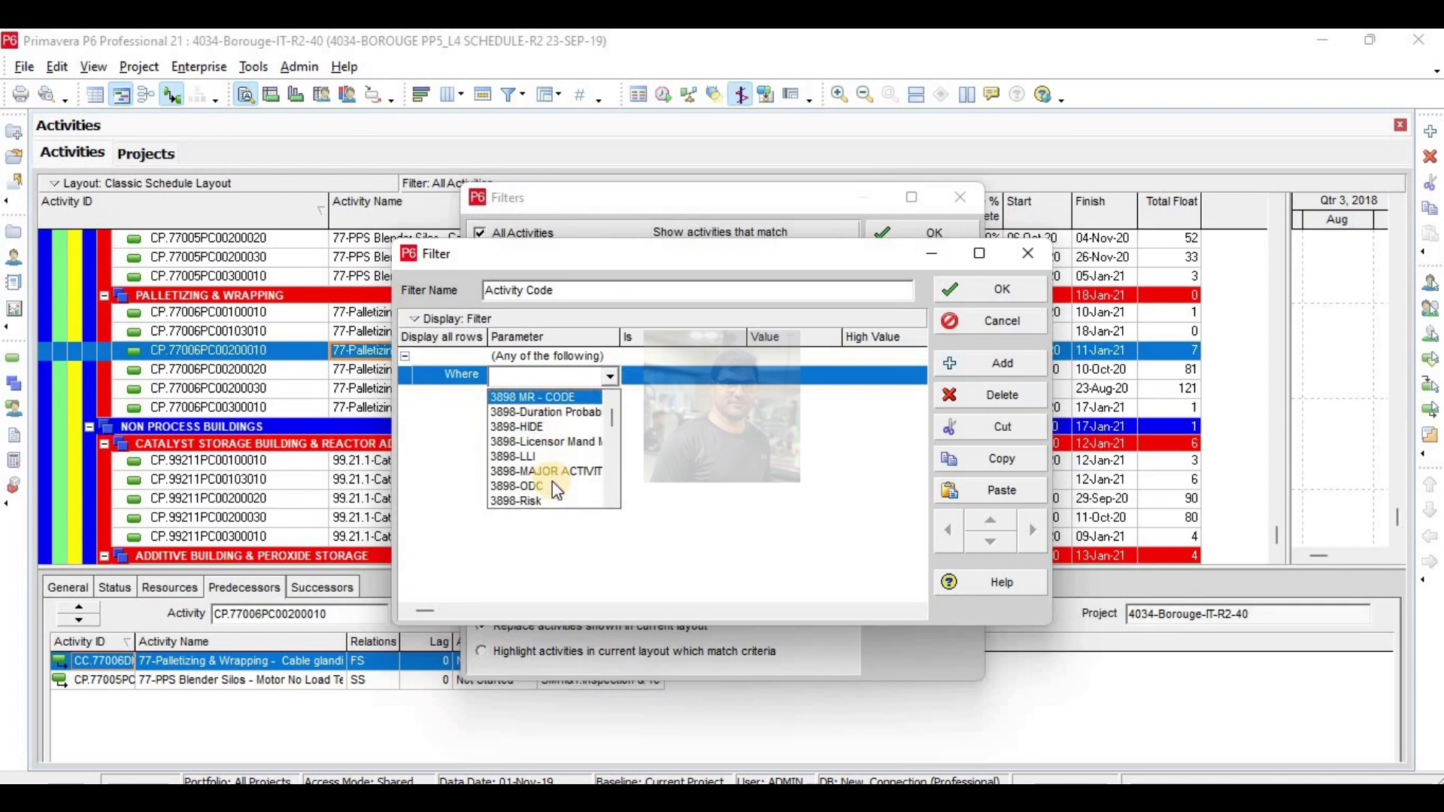
{"action": "scroll", "coordinate": [552, 481], "scroll_direction": "down", "scroll_amount": 2}
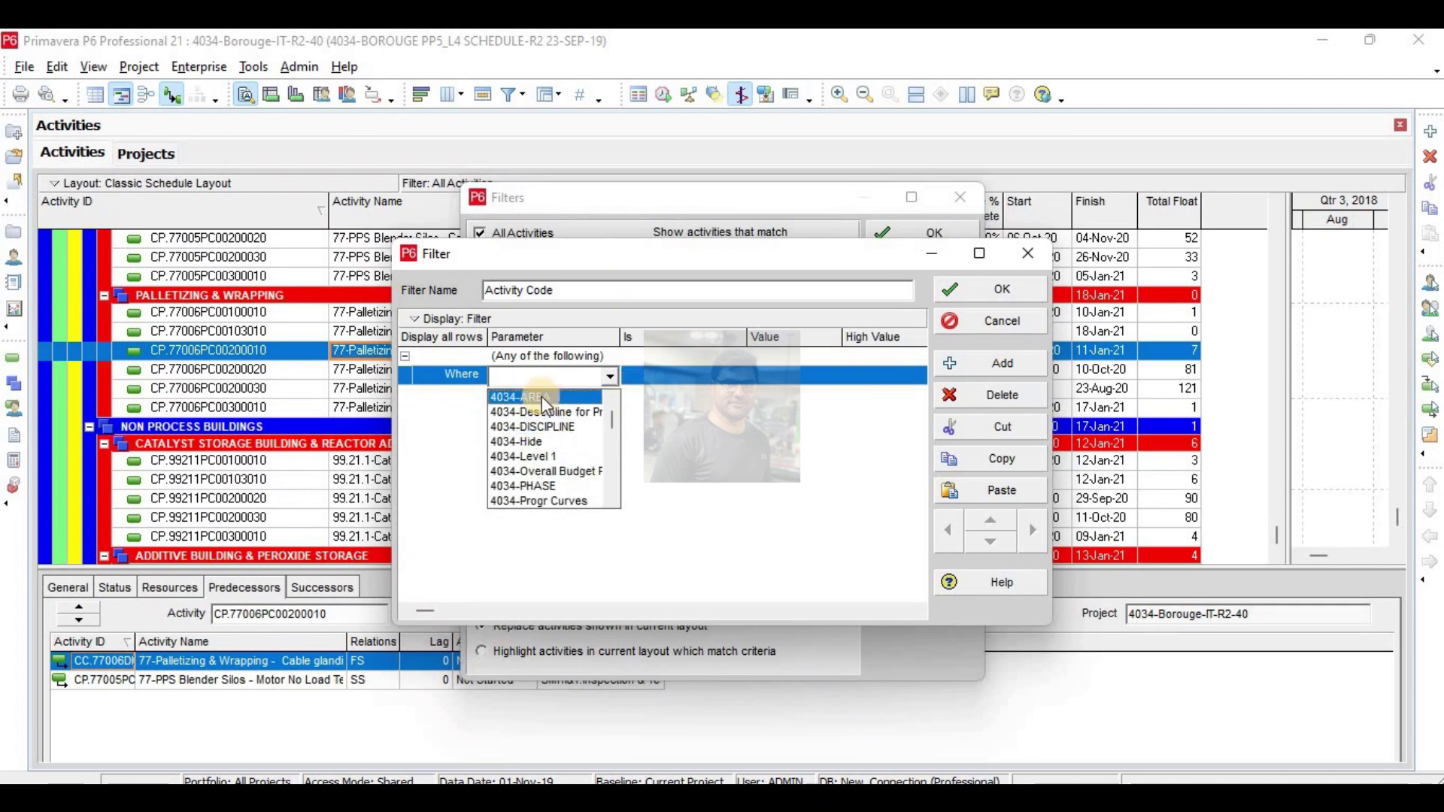
{"action": "left_click", "coordinate": [542, 397]}
Set the 4034-AREA filter value to 77.5 Blender Silos and save the filter definition.
{"action": "left_click", "coordinate": [764, 374]}
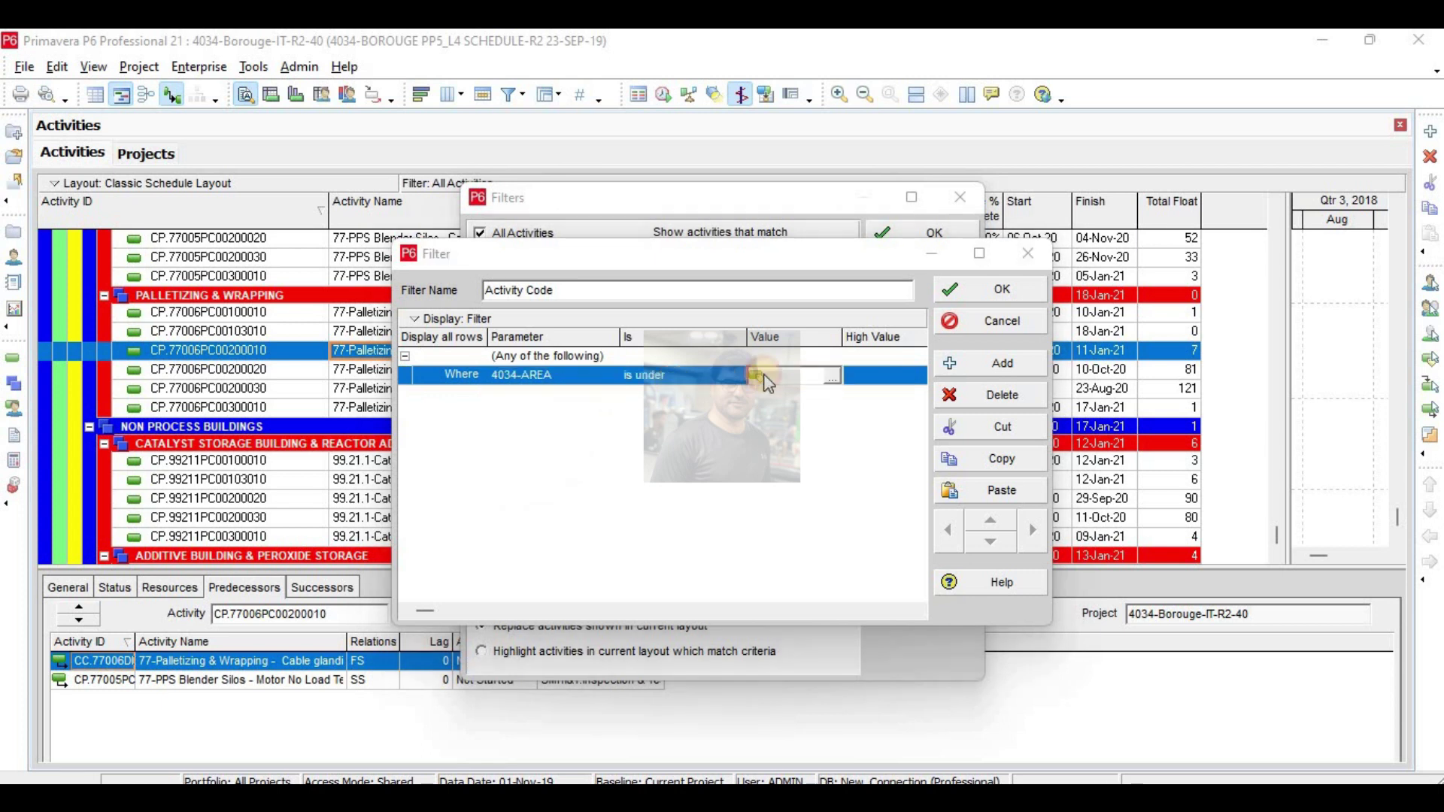
{"action": "left_click", "coordinate": [763, 373]}
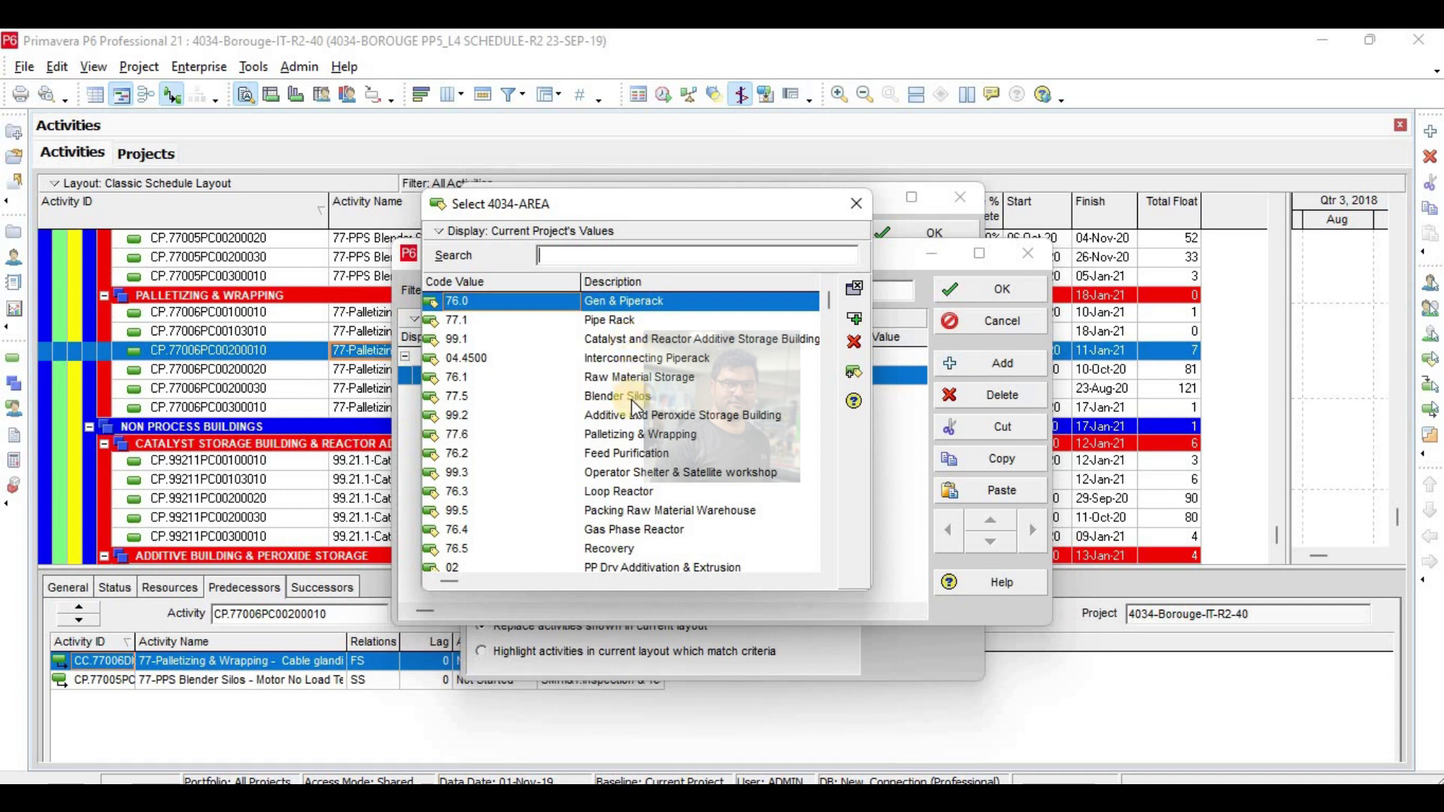
{"action": "left_click", "coordinate": [616, 437]}
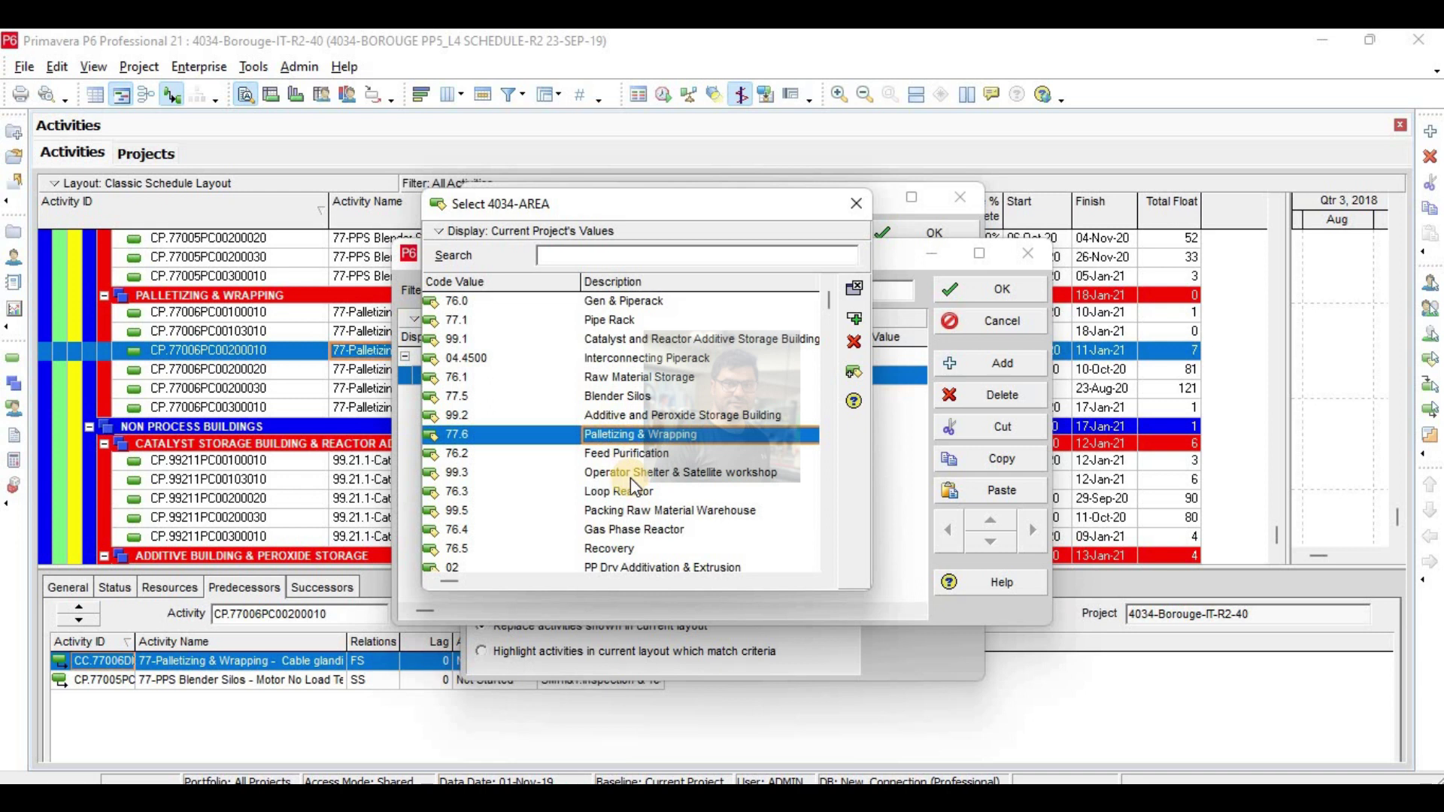
{"action": "left_click", "coordinate": [633, 458]}
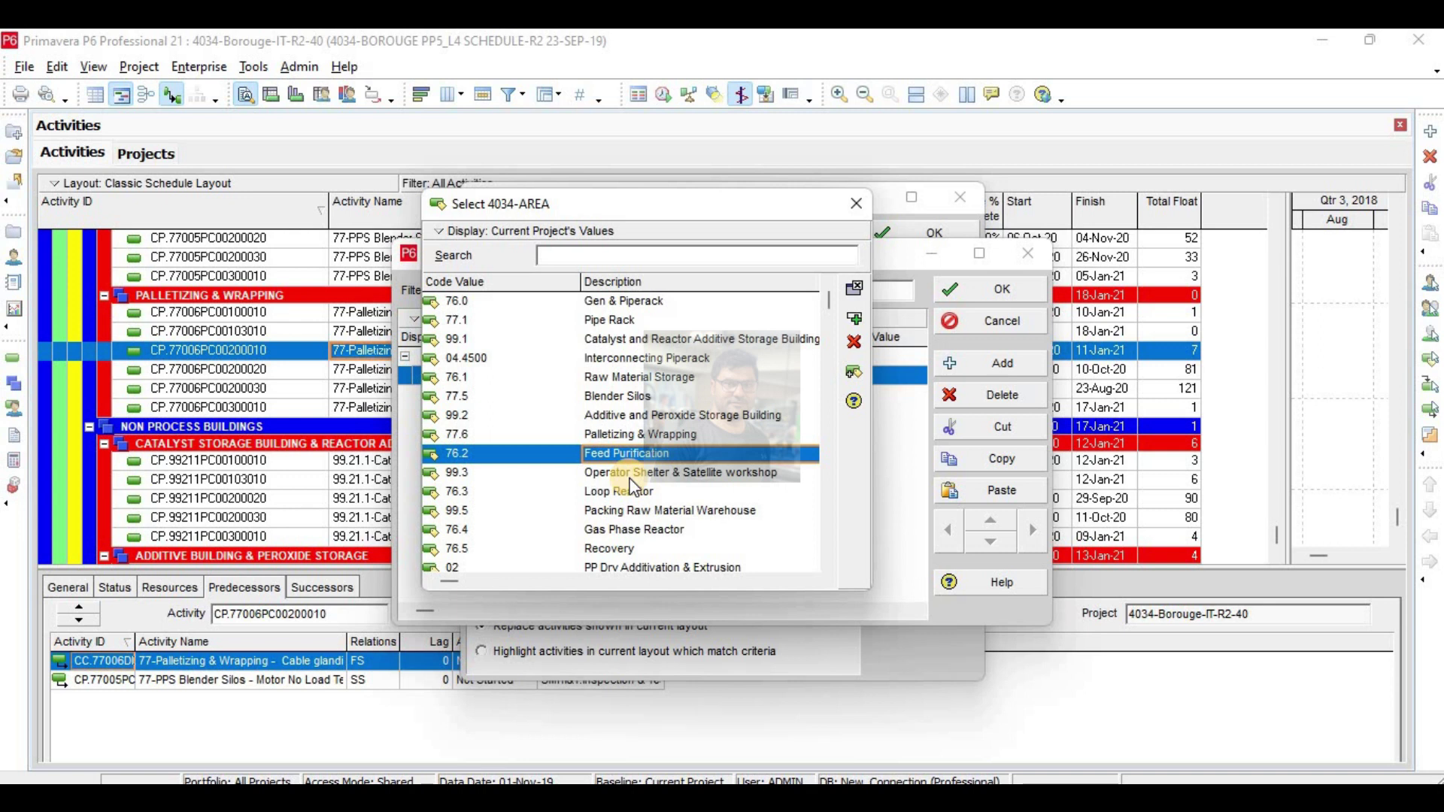
{"action": "left_click", "coordinate": [629, 494]}
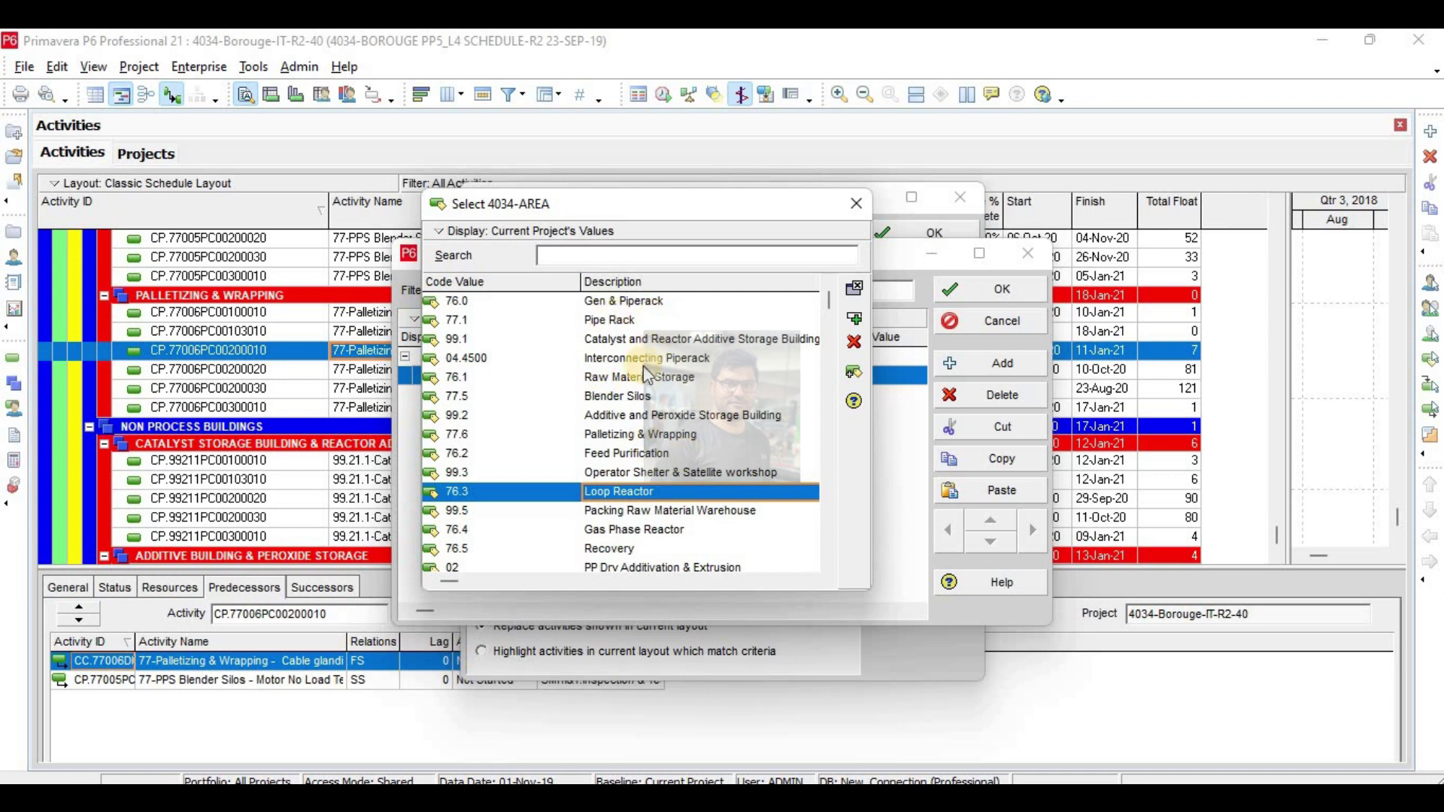
{"action": "scroll", "coordinate": [649, 451], "scroll_direction": "down", "scroll_amount": 4}
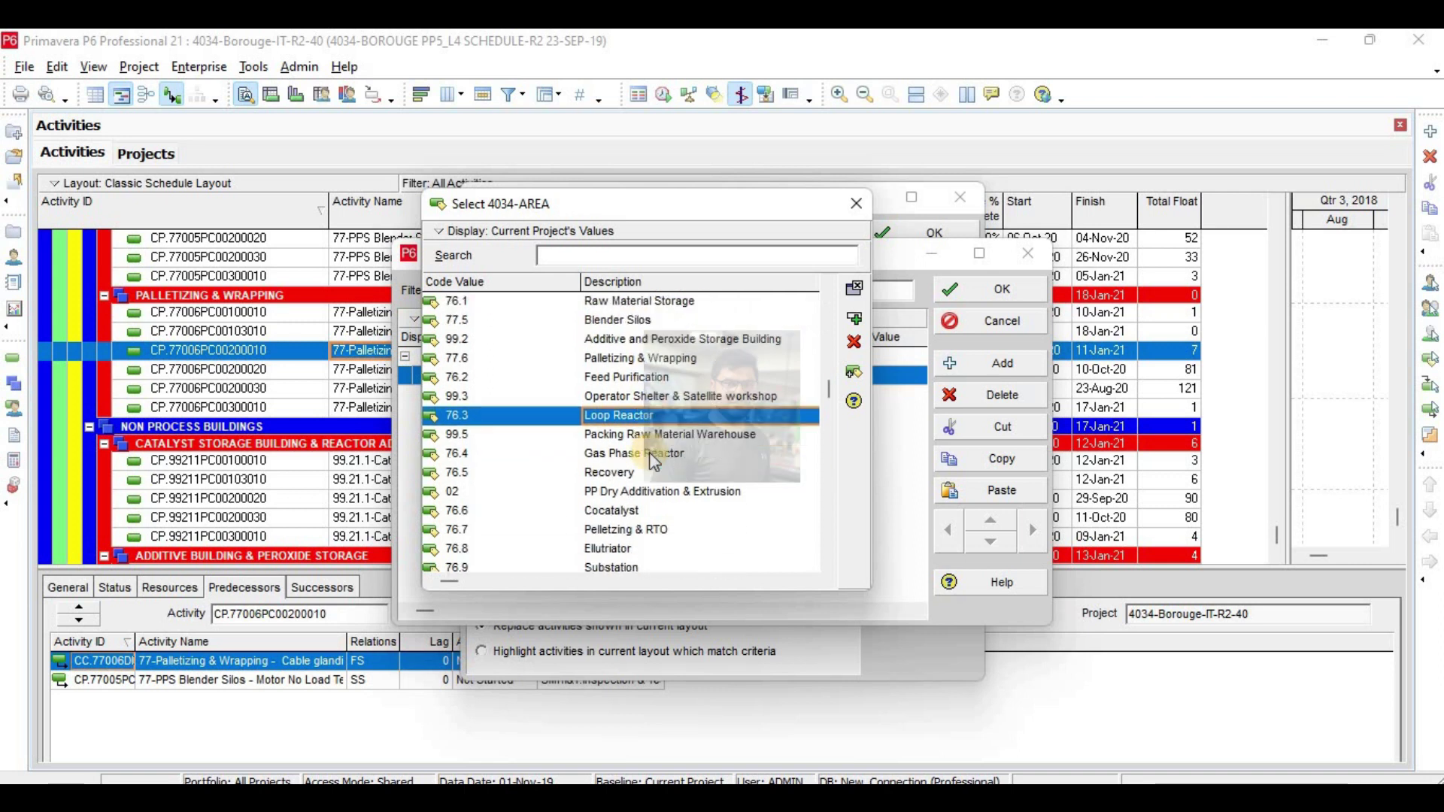
{"action": "scroll", "coordinate": [653, 461], "scroll_direction": "up", "scroll_amount": 1}
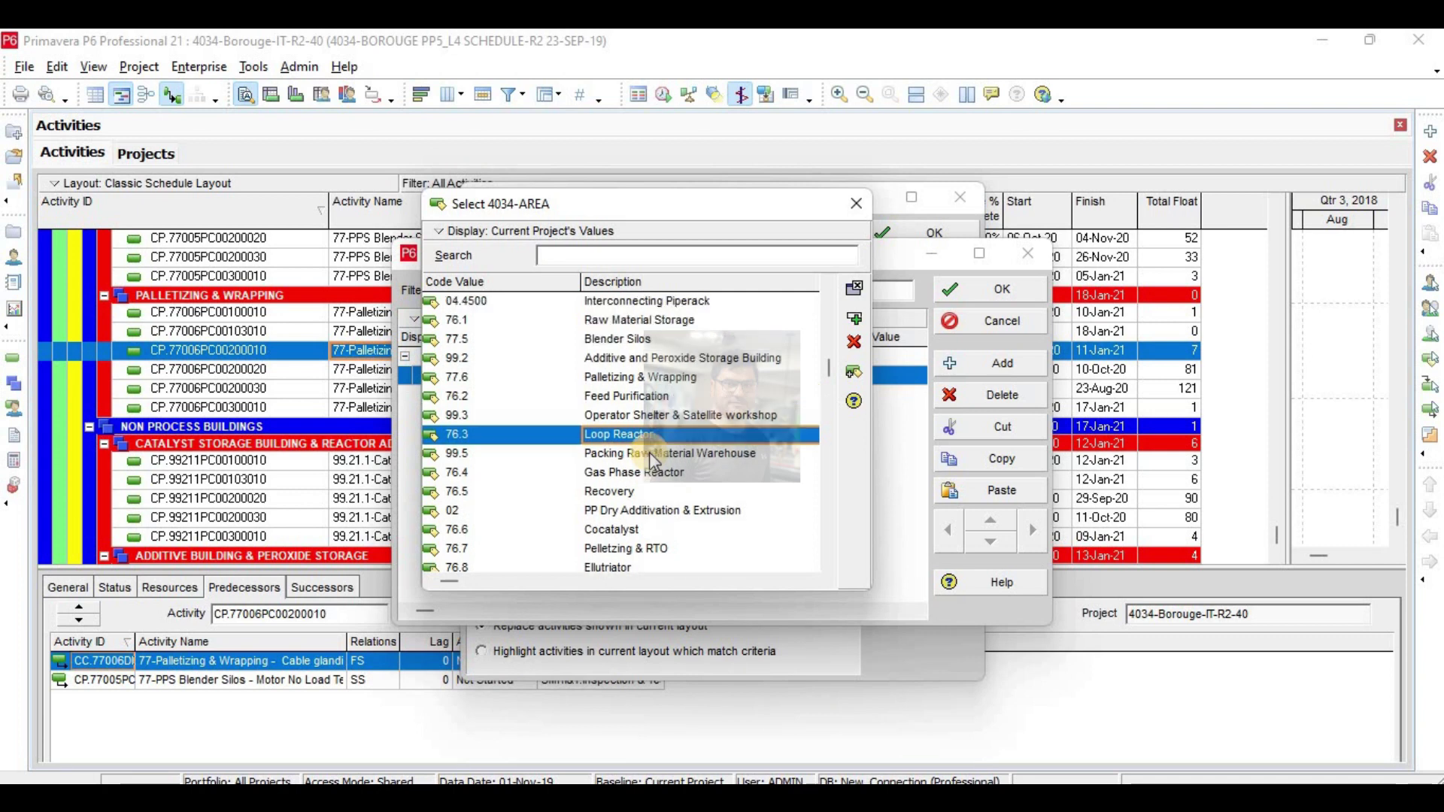
{"action": "scroll", "coordinate": [648, 452], "scroll_direction": "up", "scroll_amount": 3}
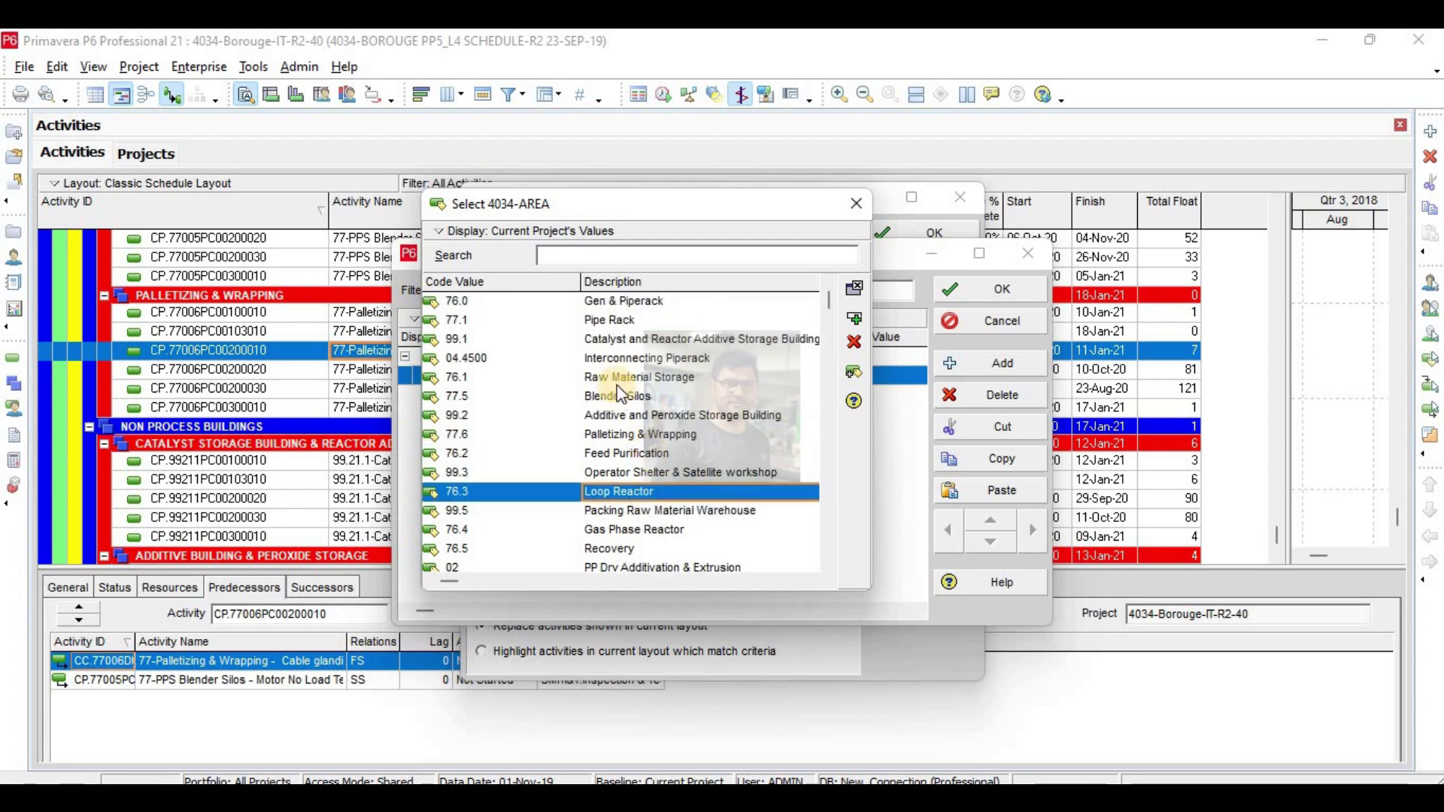
{"action": "left_click", "coordinate": [611, 399]}
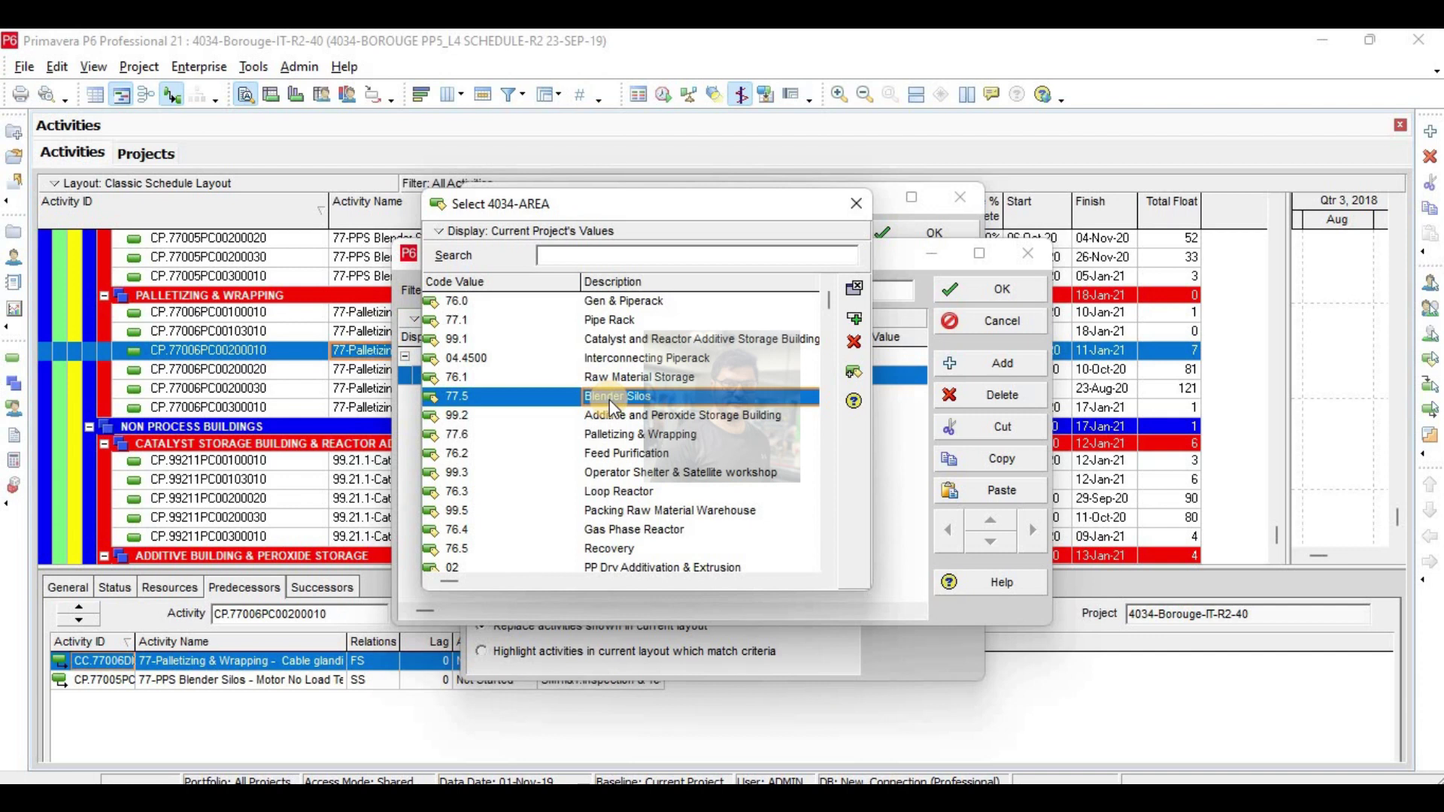
{"action": "double_click", "coordinate": [610, 399]}
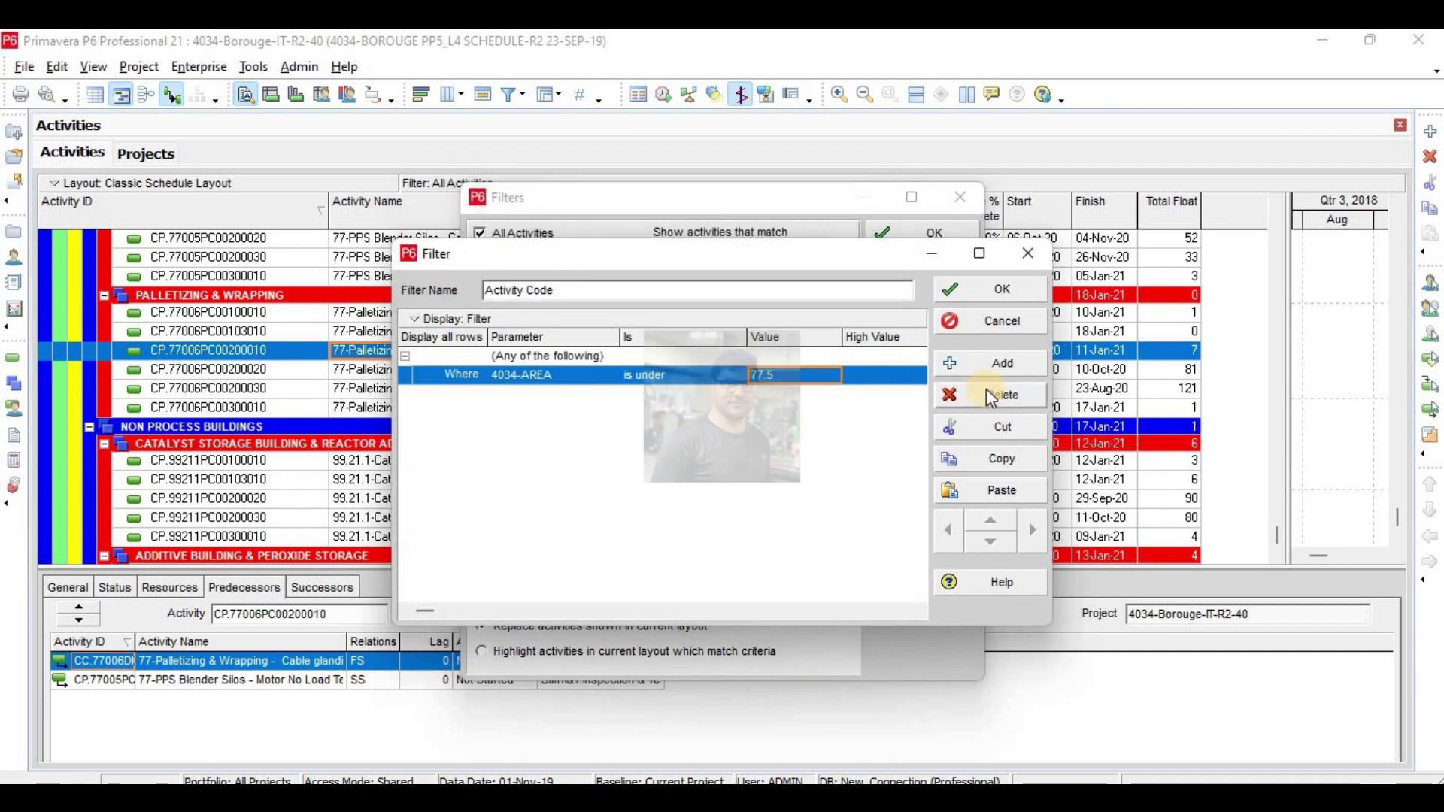
{"action": "left_click", "coordinate": [980, 280]}
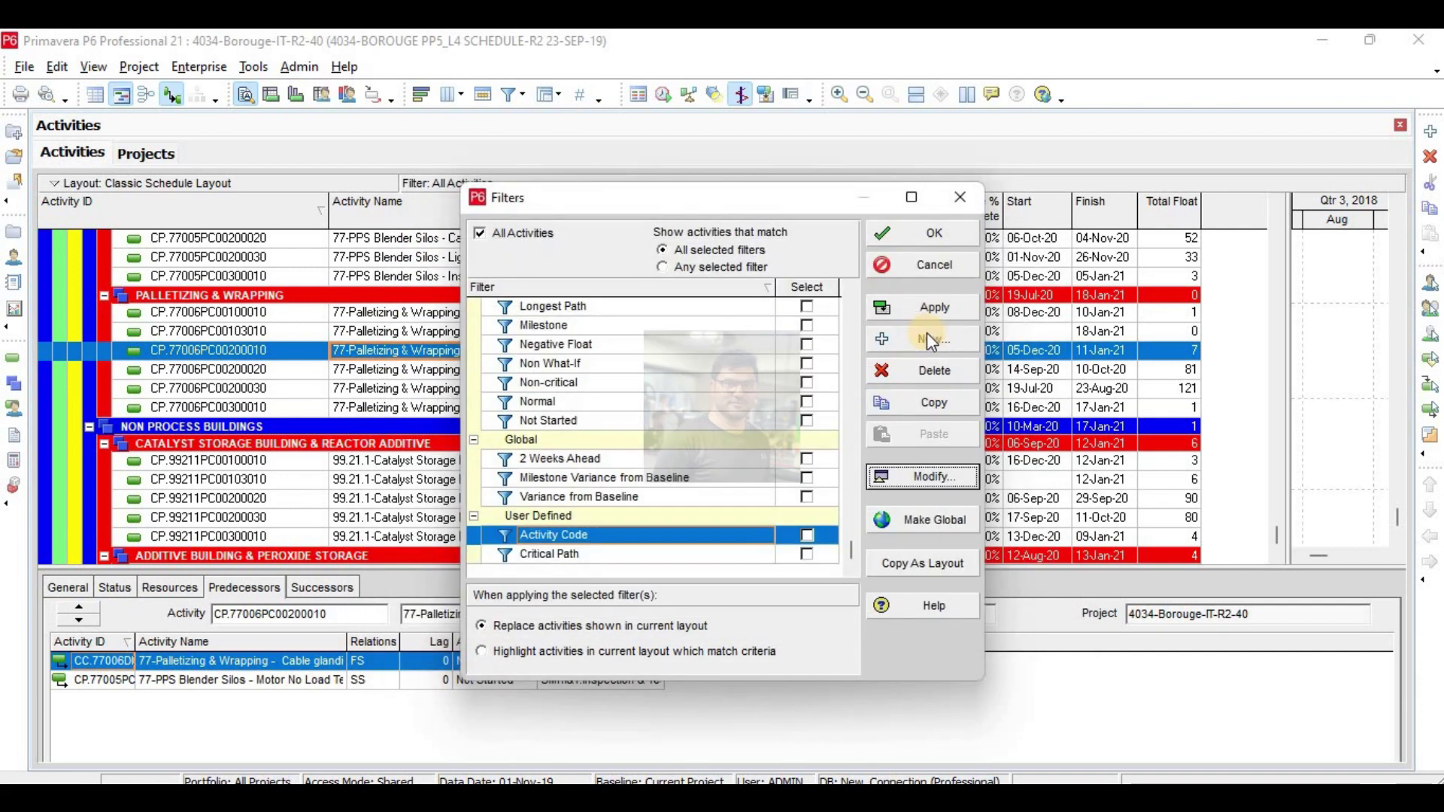
Try to apply the modified filter with All Activities still selected, and look through the activity list.
{"action": "left_click", "coordinate": [910, 314]}
{"action": "left_click", "coordinate": [911, 239]}
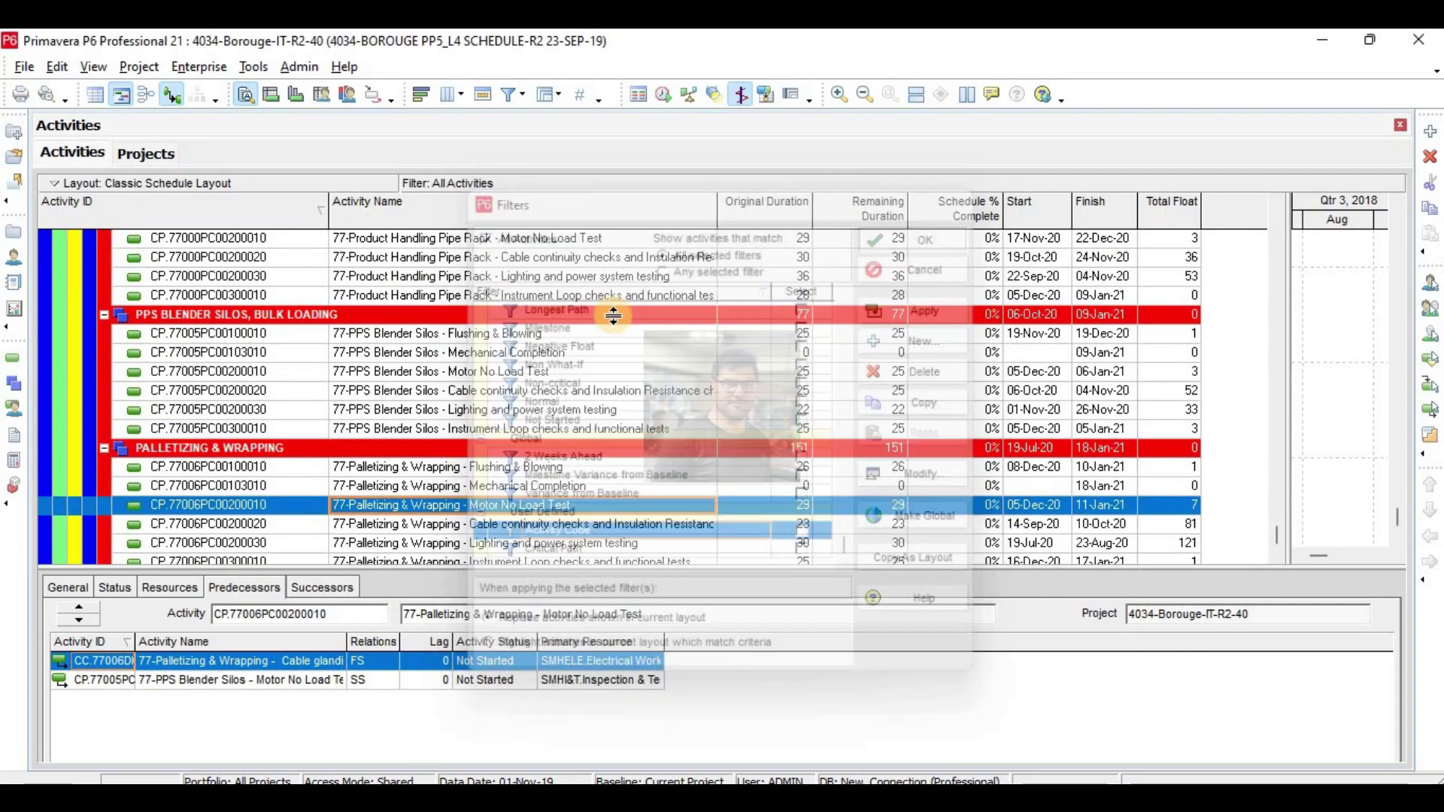
{"action": "scroll", "coordinate": [494, 379], "scroll_direction": "up", "scroll_amount": 5}
{"action": "scroll", "coordinate": [493, 380], "scroll_direction": "up", "scroll_amount": 8}
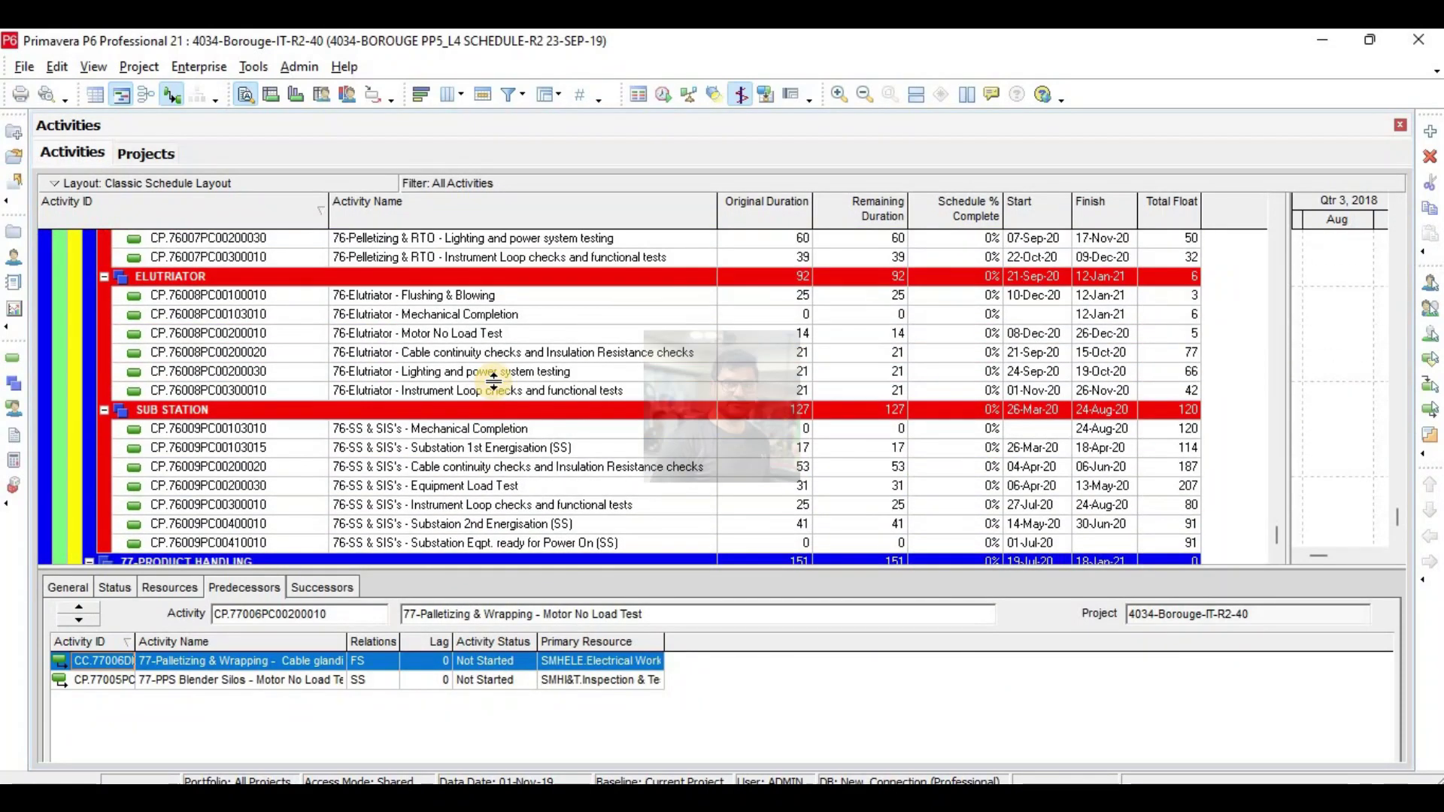
{"action": "scroll", "coordinate": [493, 380], "scroll_direction": "up", "scroll_amount": 4}
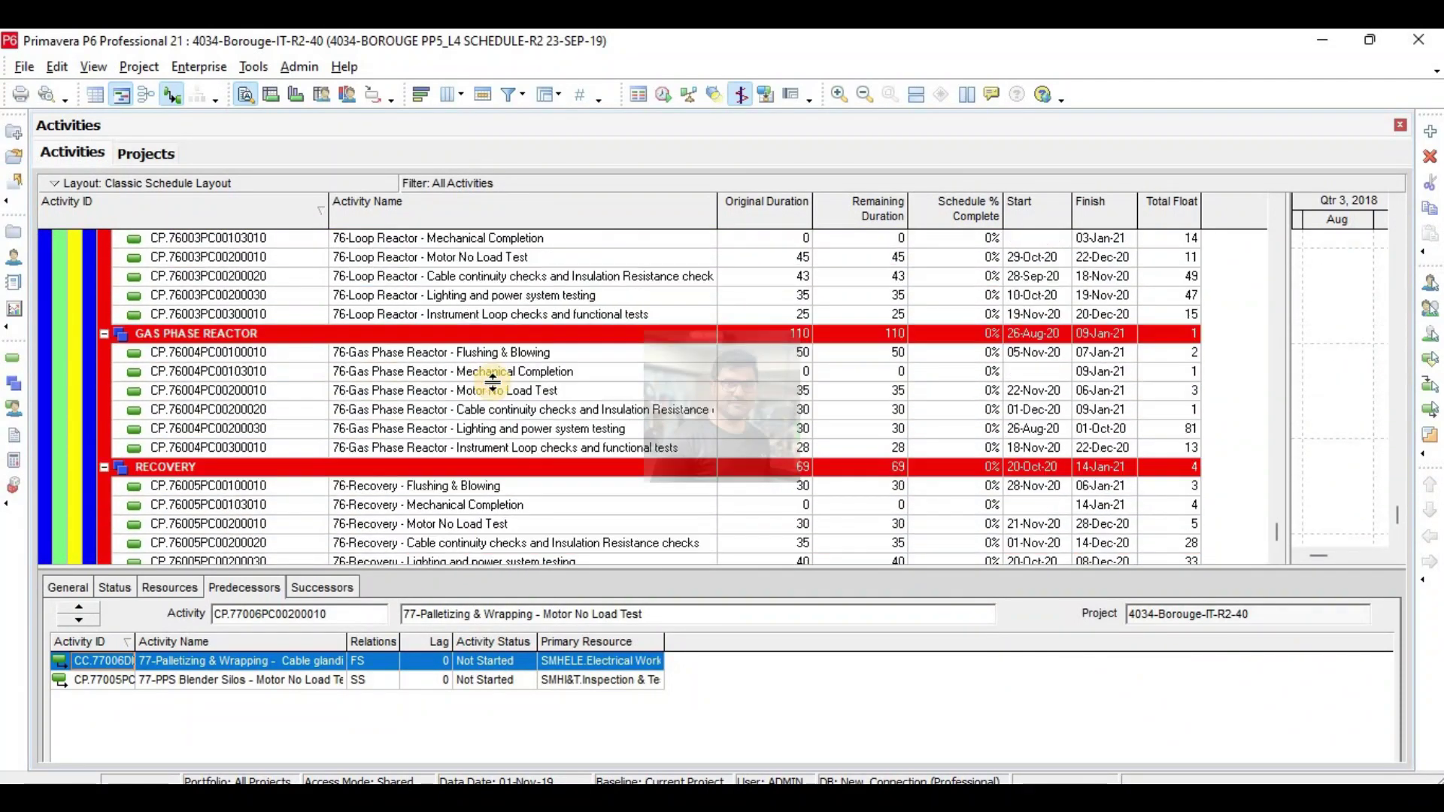
Deselect All Activities, apply the Activity Code filter to the schedule, and look through the filtered activities.
{"action": "left_click", "coordinate": [513, 94]}
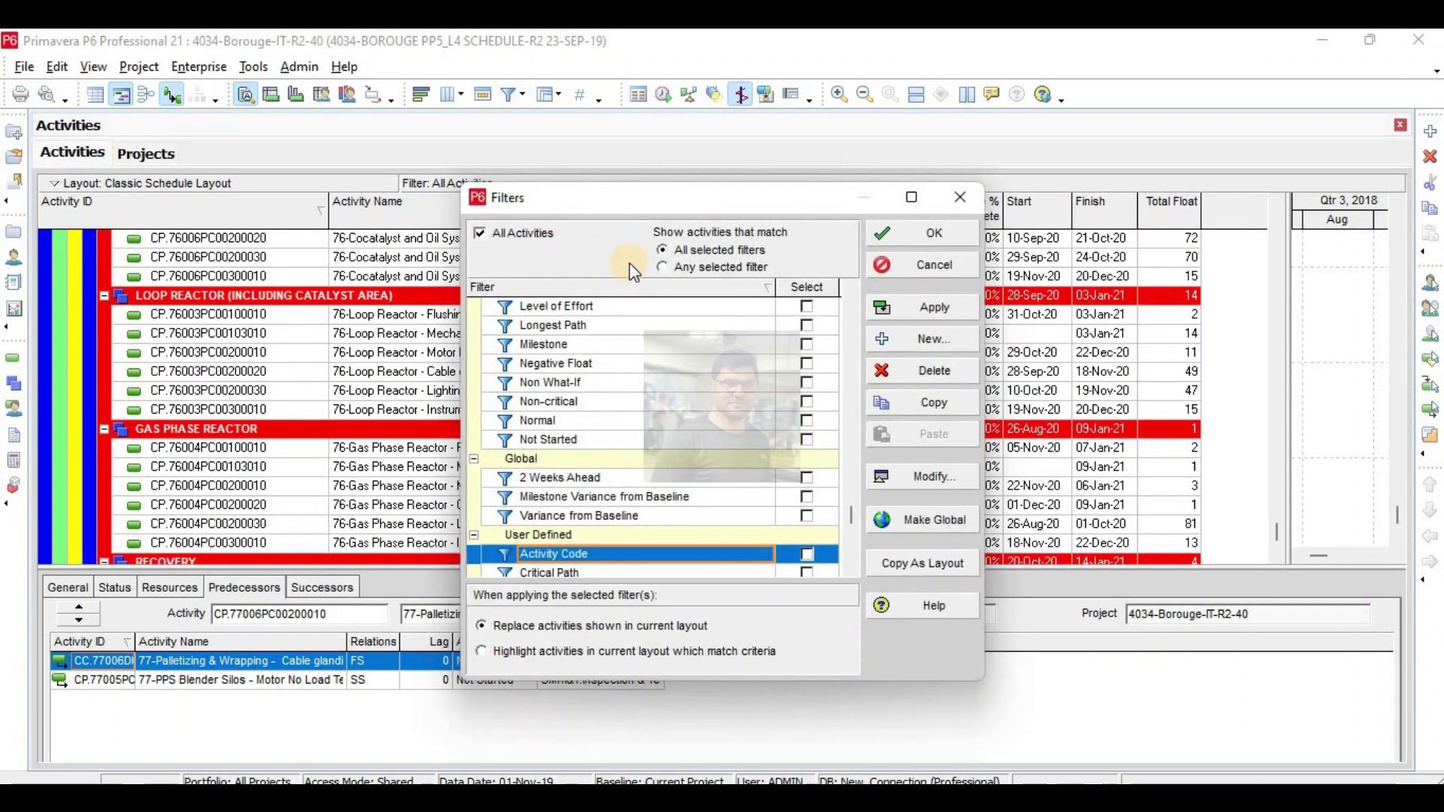
{"action": "left_click", "coordinate": [503, 238]}
{"action": "left_click", "coordinate": [805, 556]}
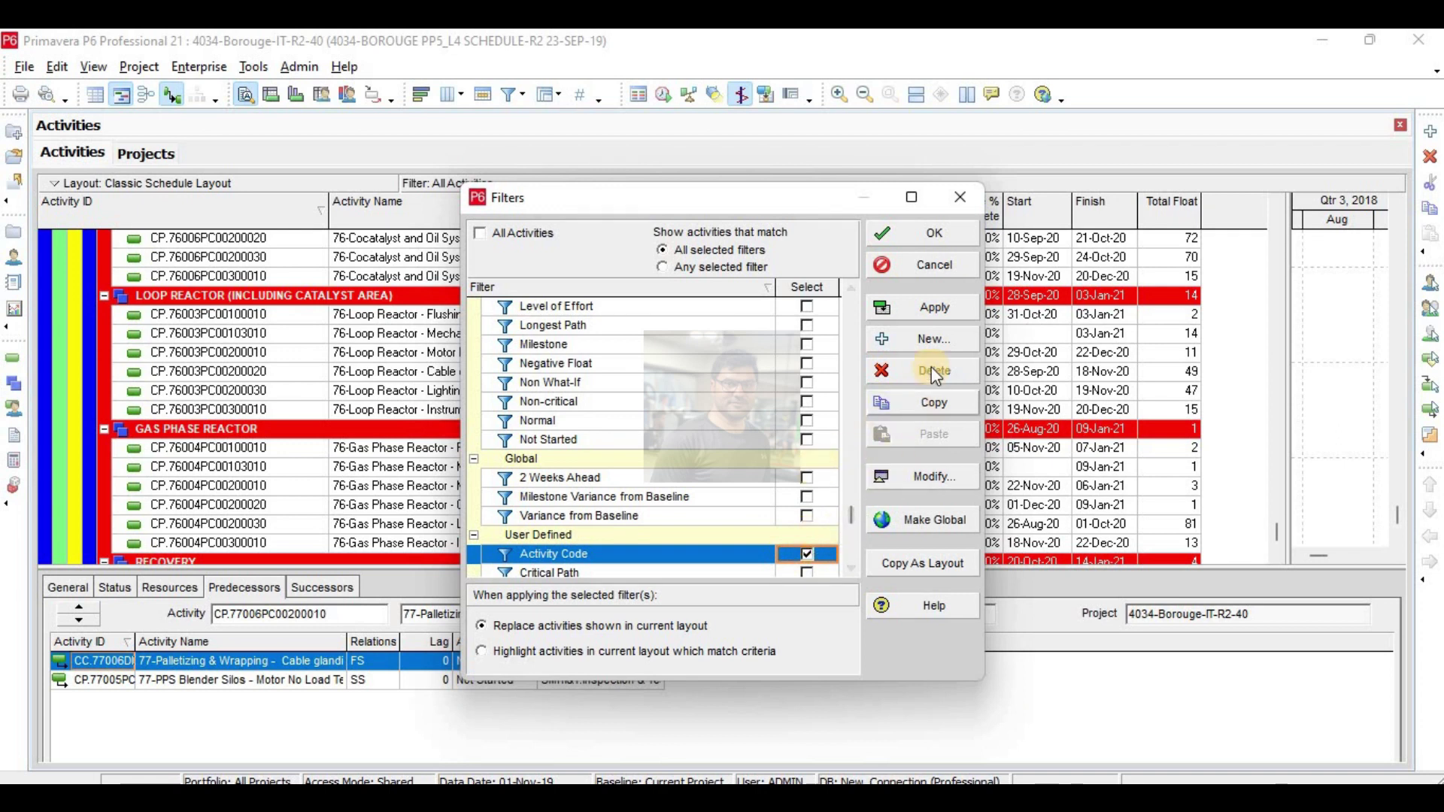
{"action": "left_click", "coordinate": [935, 308]}
{"action": "left_click", "coordinate": [908, 231]}
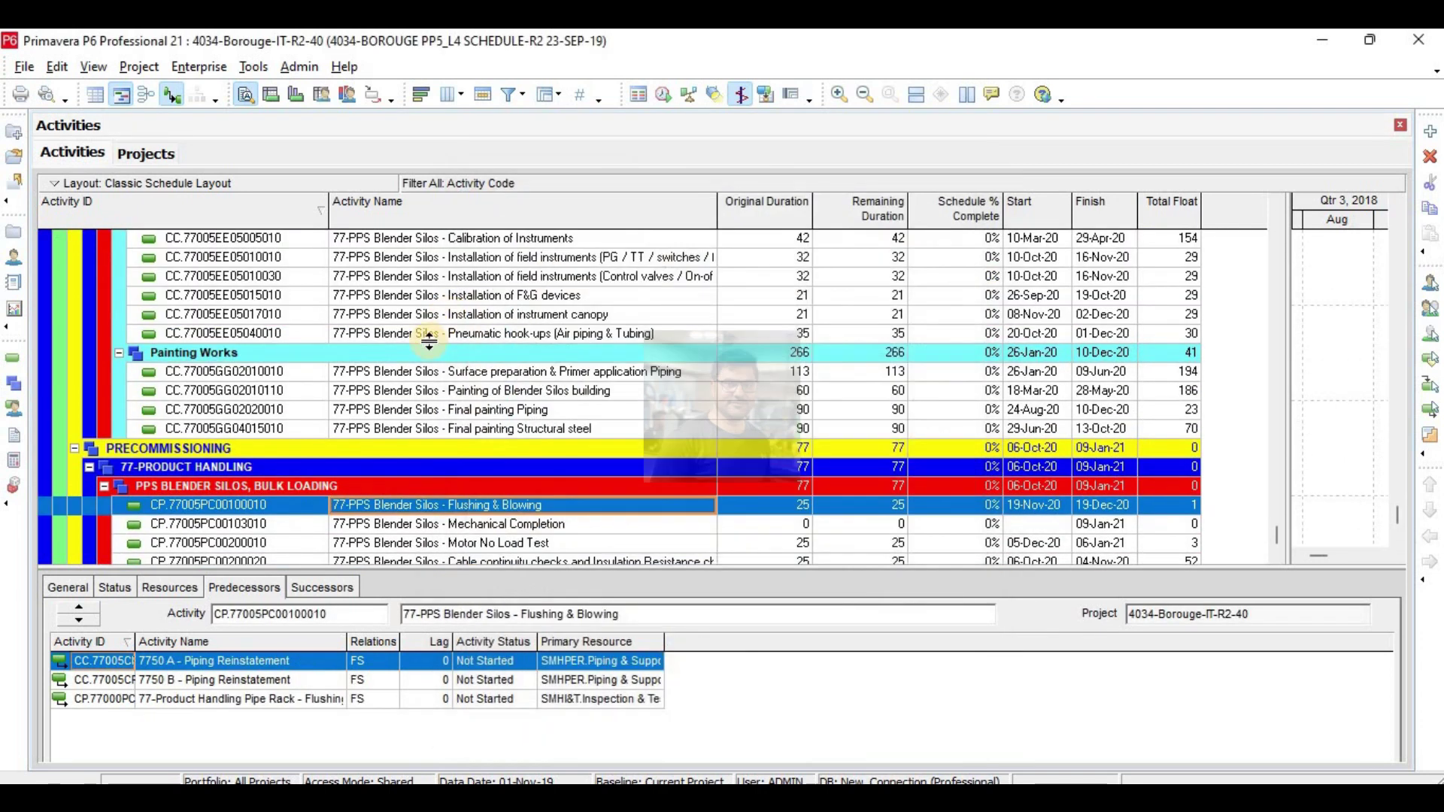
{"action": "scroll", "coordinate": [429, 340], "scroll_direction": "up", "scroll_amount": 10}
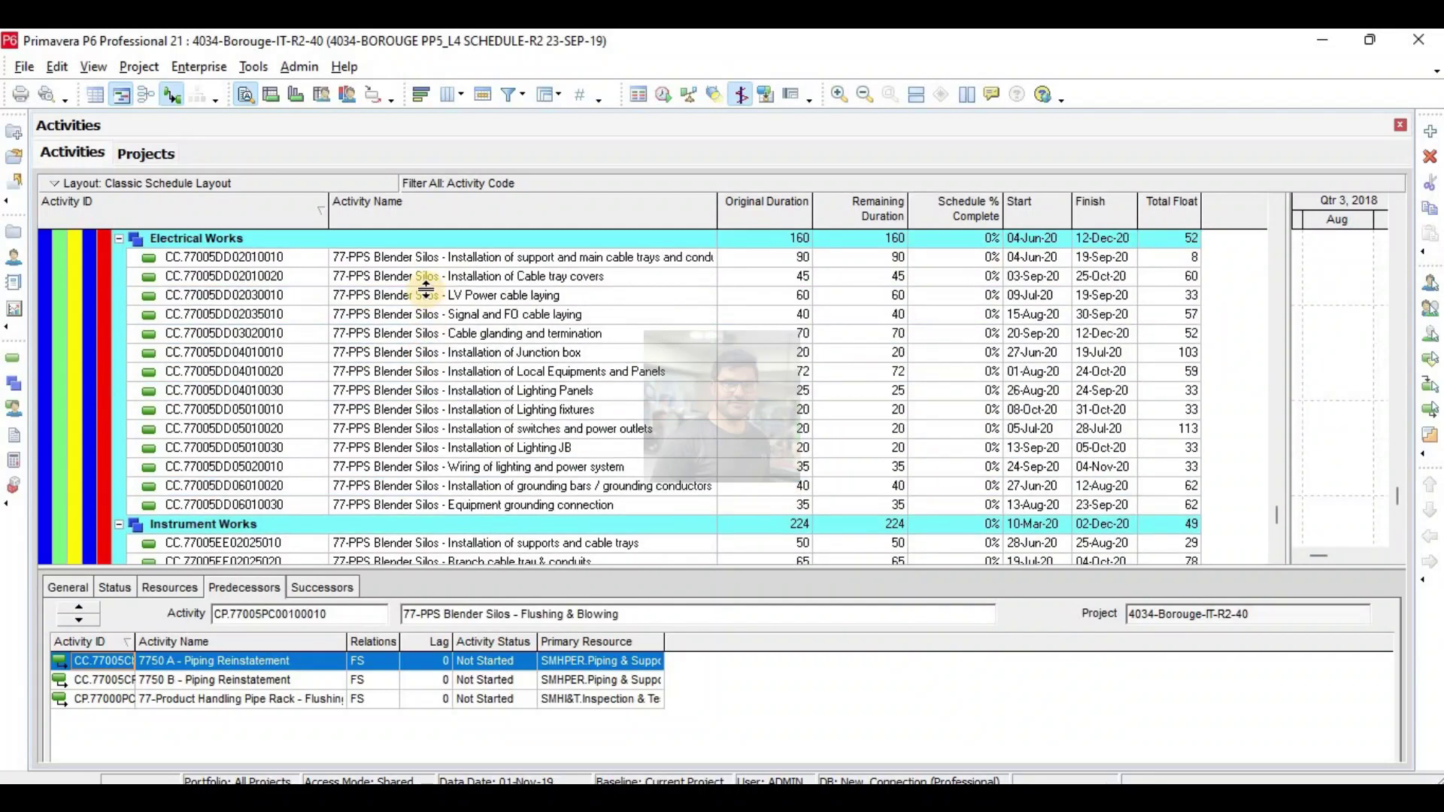
{"action": "scroll", "coordinate": [415, 361], "scroll_direction": "down", "scroll_amount": 10}
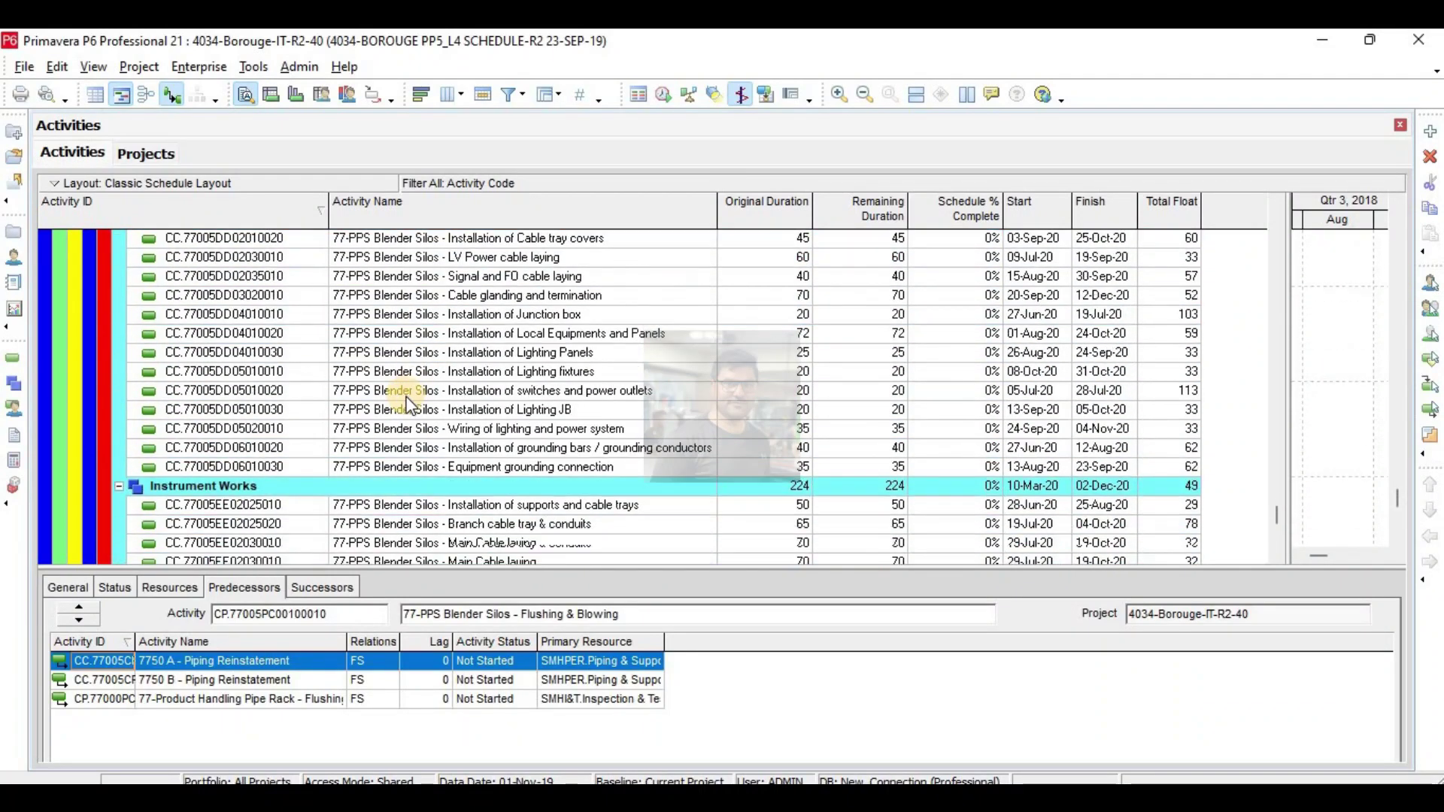
{"action": "scroll", "coordinate": [406, 406], "scroll_direction": "down", "scroll_amount": 5}
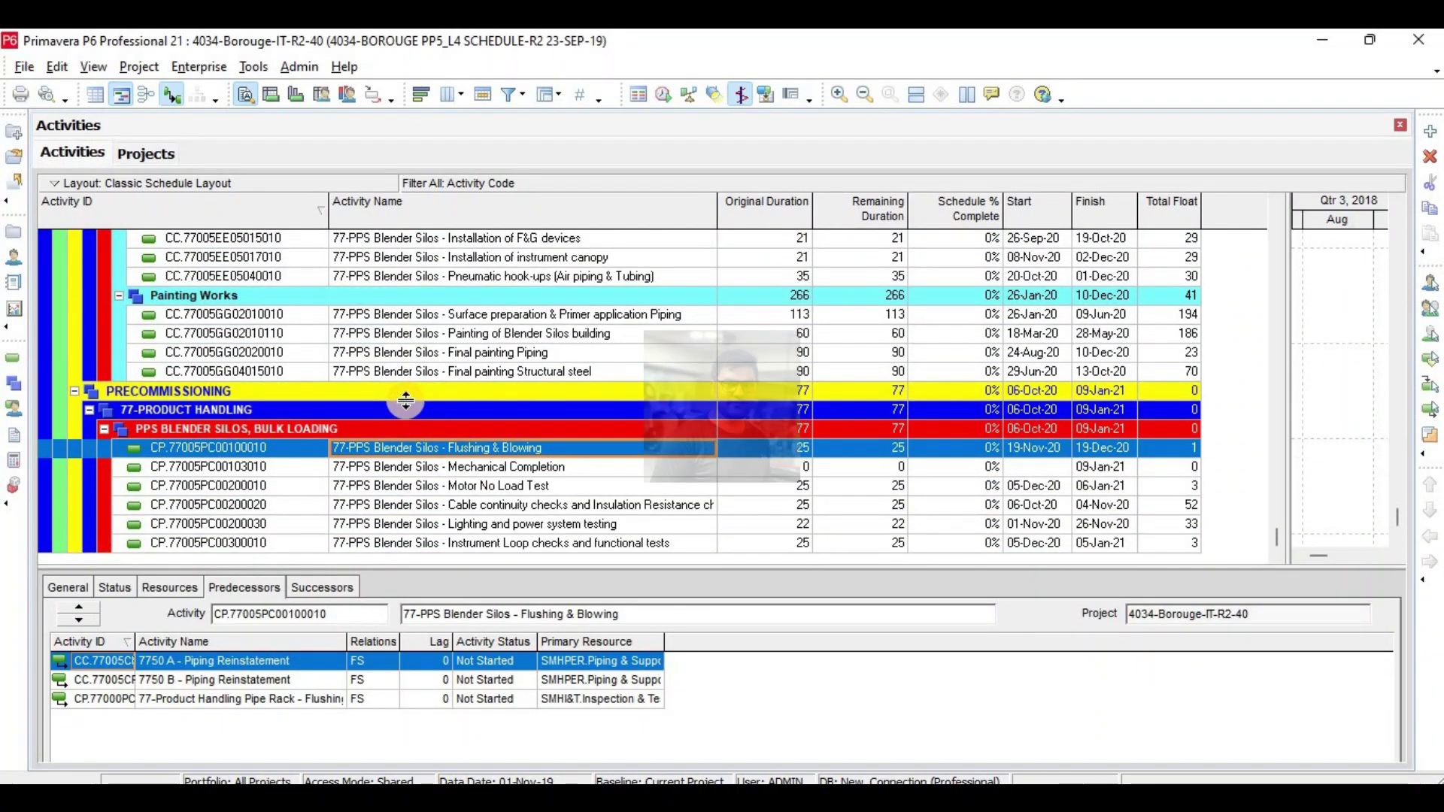
Reopen the Activity Code filter definition and change its parameter to 4034-PHASE.
{"action": "left_click", "coordinate": [512, 94]}
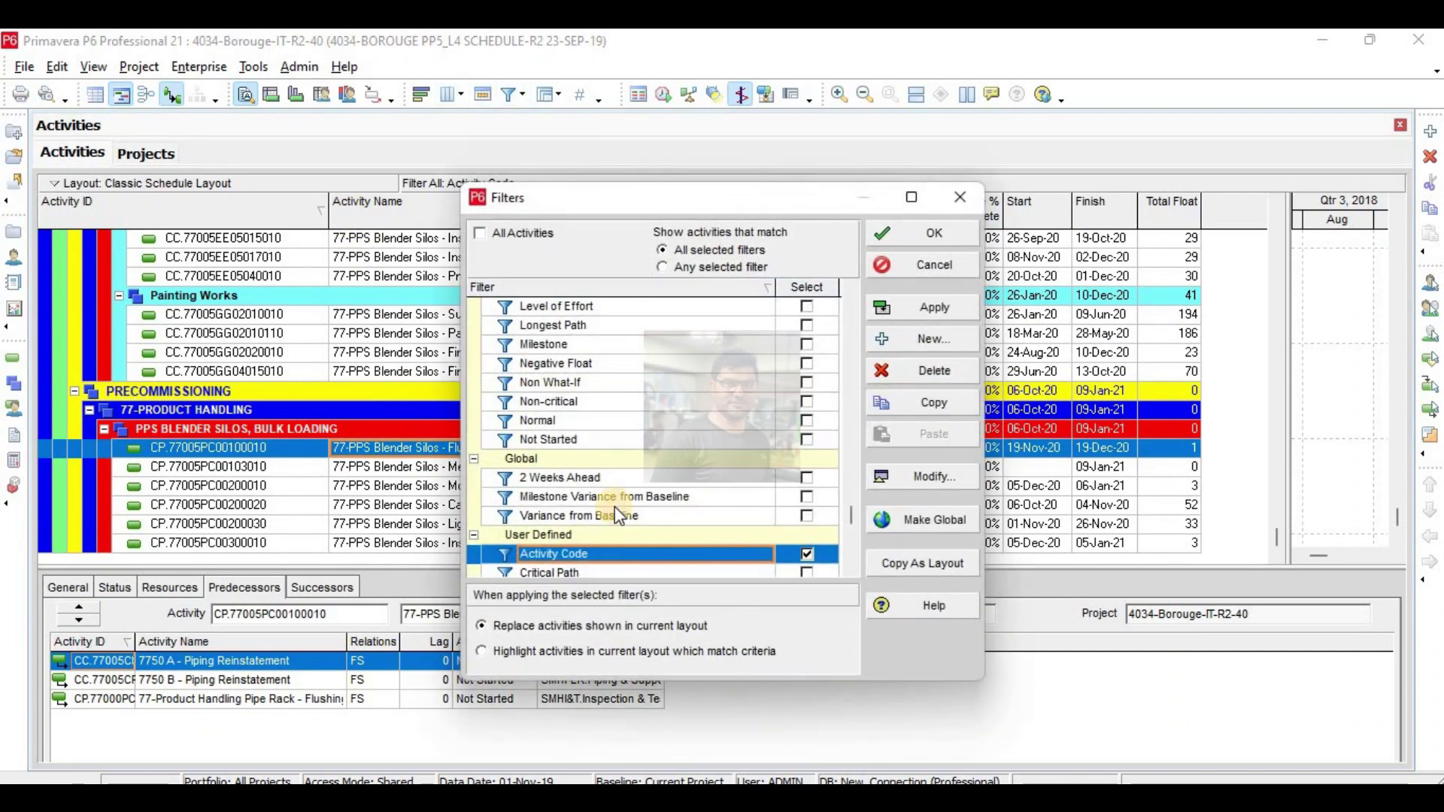
{"action": "left_click", "coordinate": [590, 557]}
{"action": "double_click", "coordinate": [589, 557]}
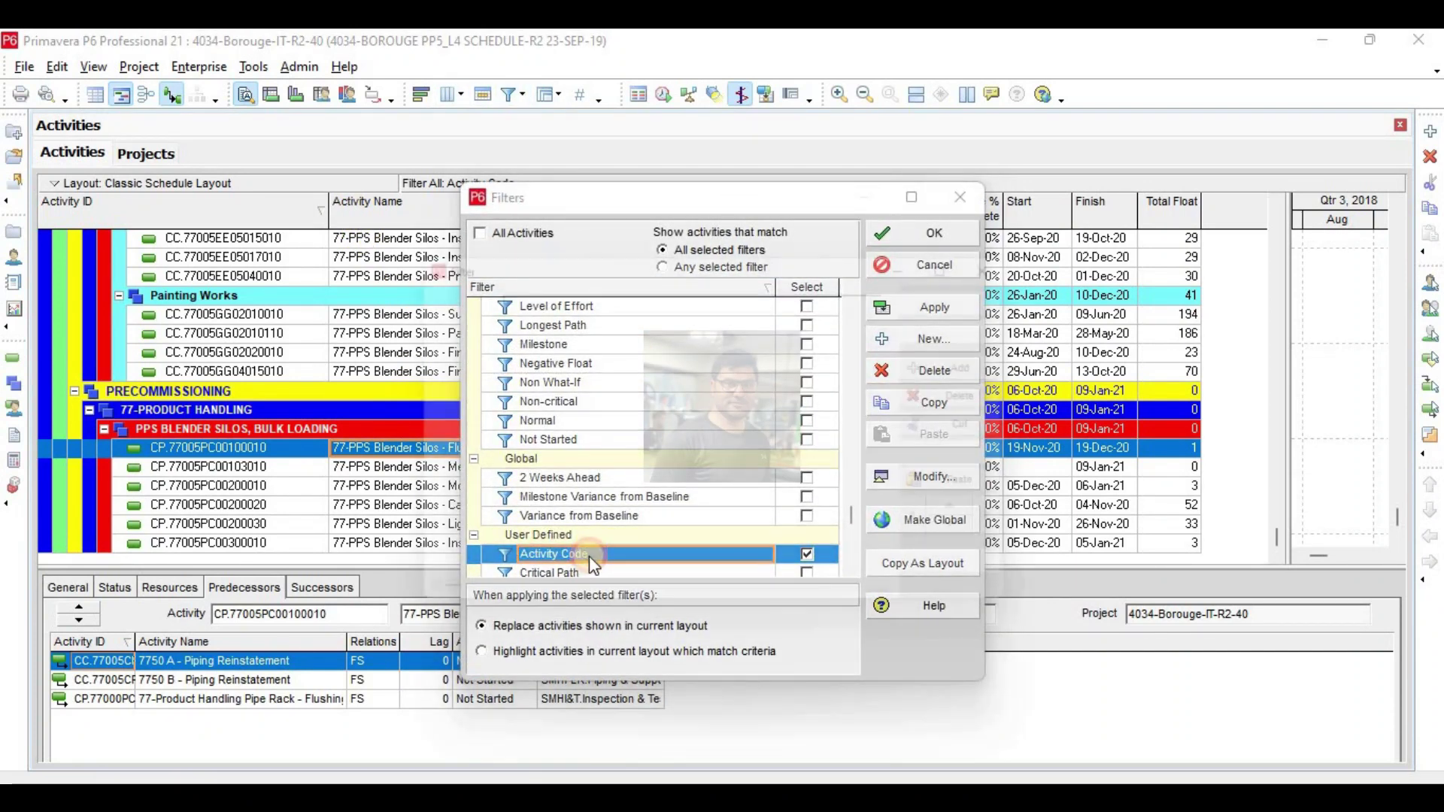
{"action": "left_click", "coordinate": [549, 376]}
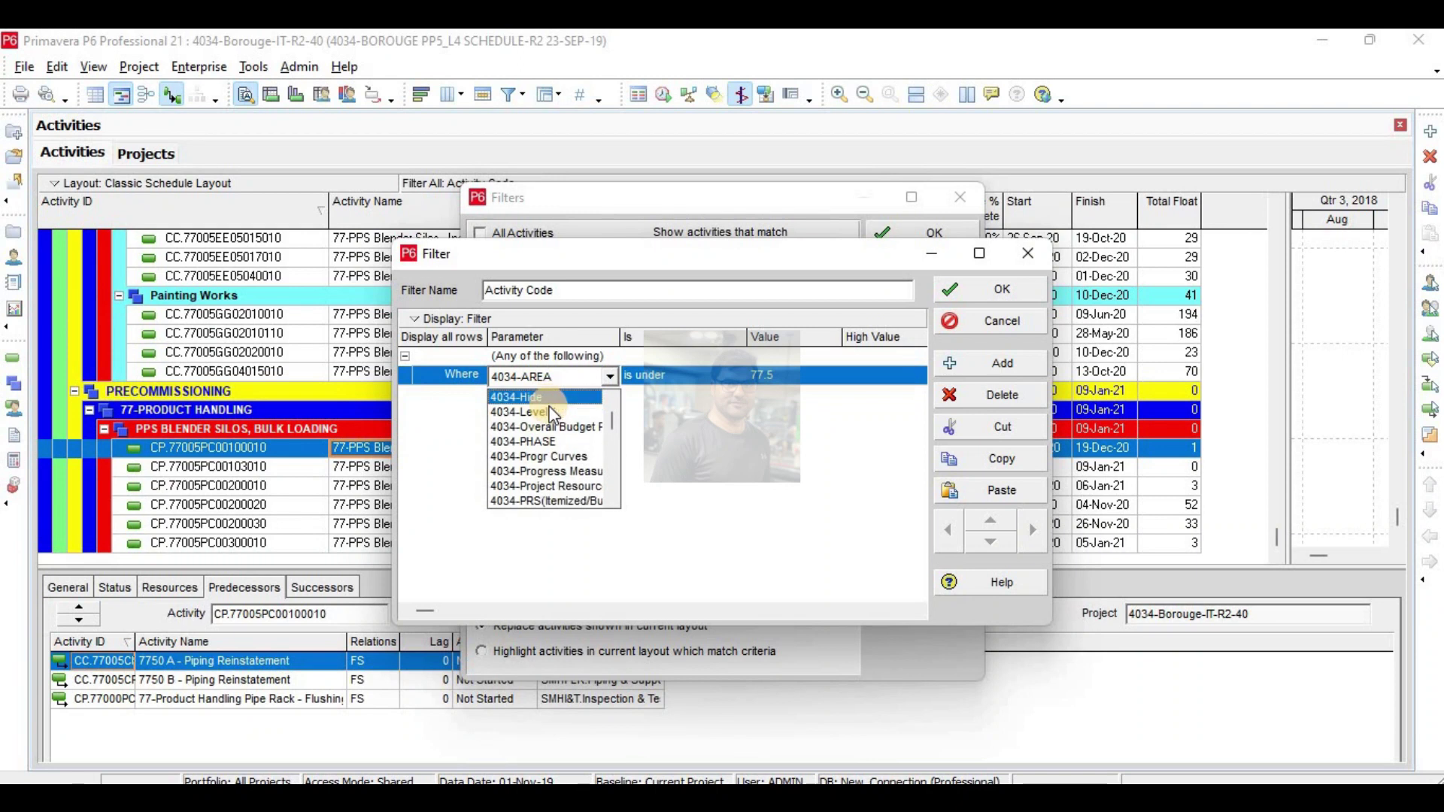
{"action": "scroll", "coordinate": [562, 435], "scroll_direction": "down", "scroll_amount": 1}
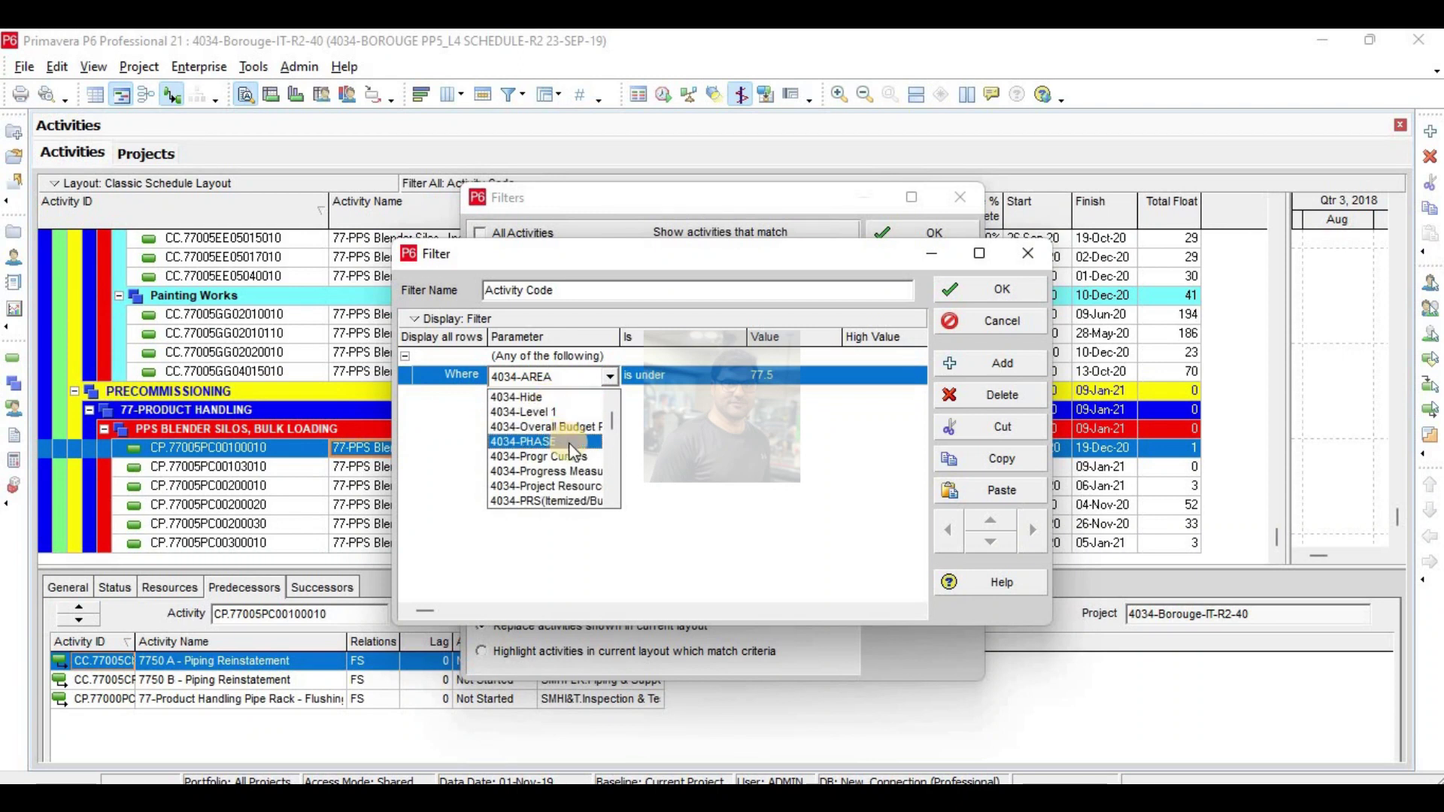
{"action": "left_click", "coordinate": [568, 442]}
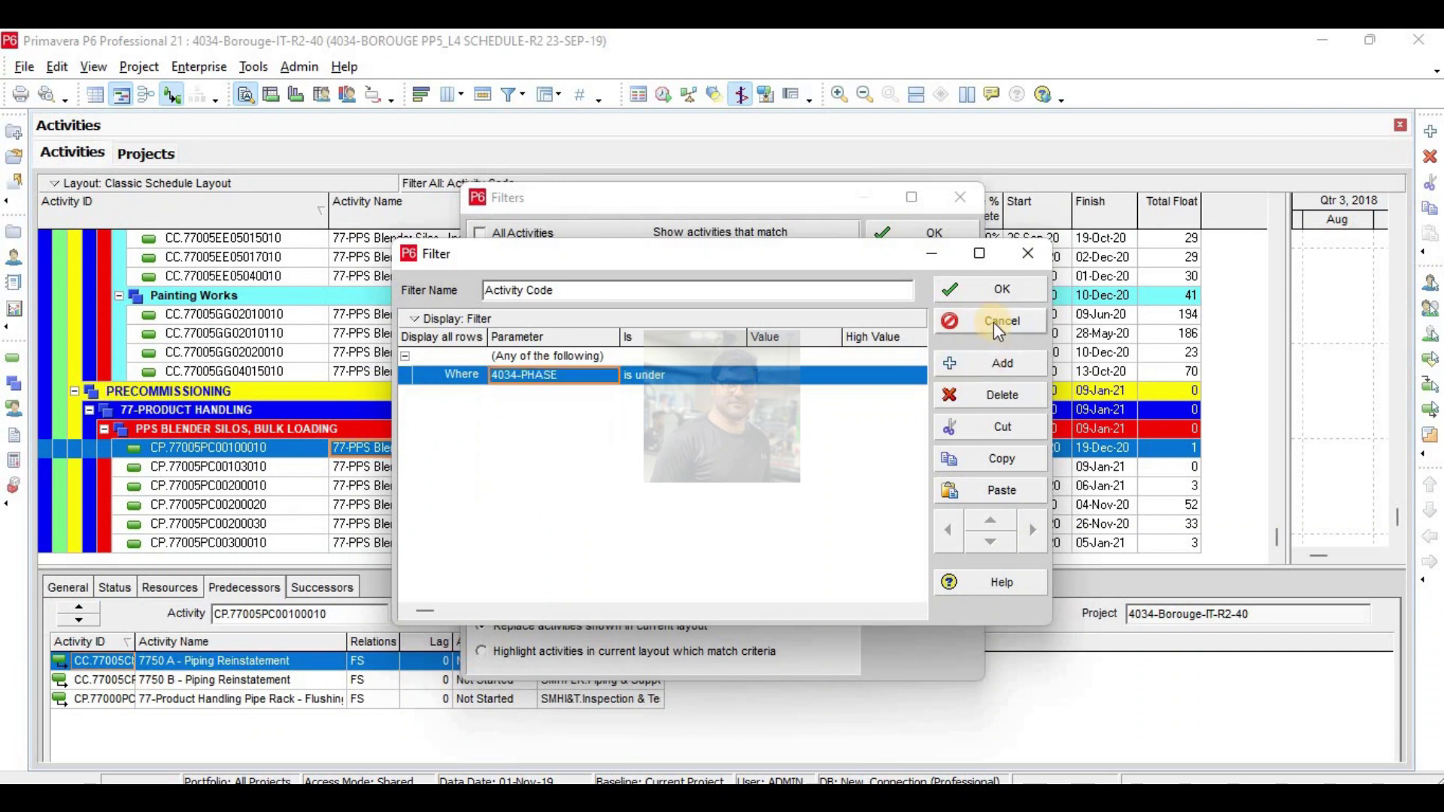
Set the 4034-PHASE filter value to COMM (Commissioning), save the definition and apply the filter.
{"action": "left_click", "coordinate": [776, 374]}
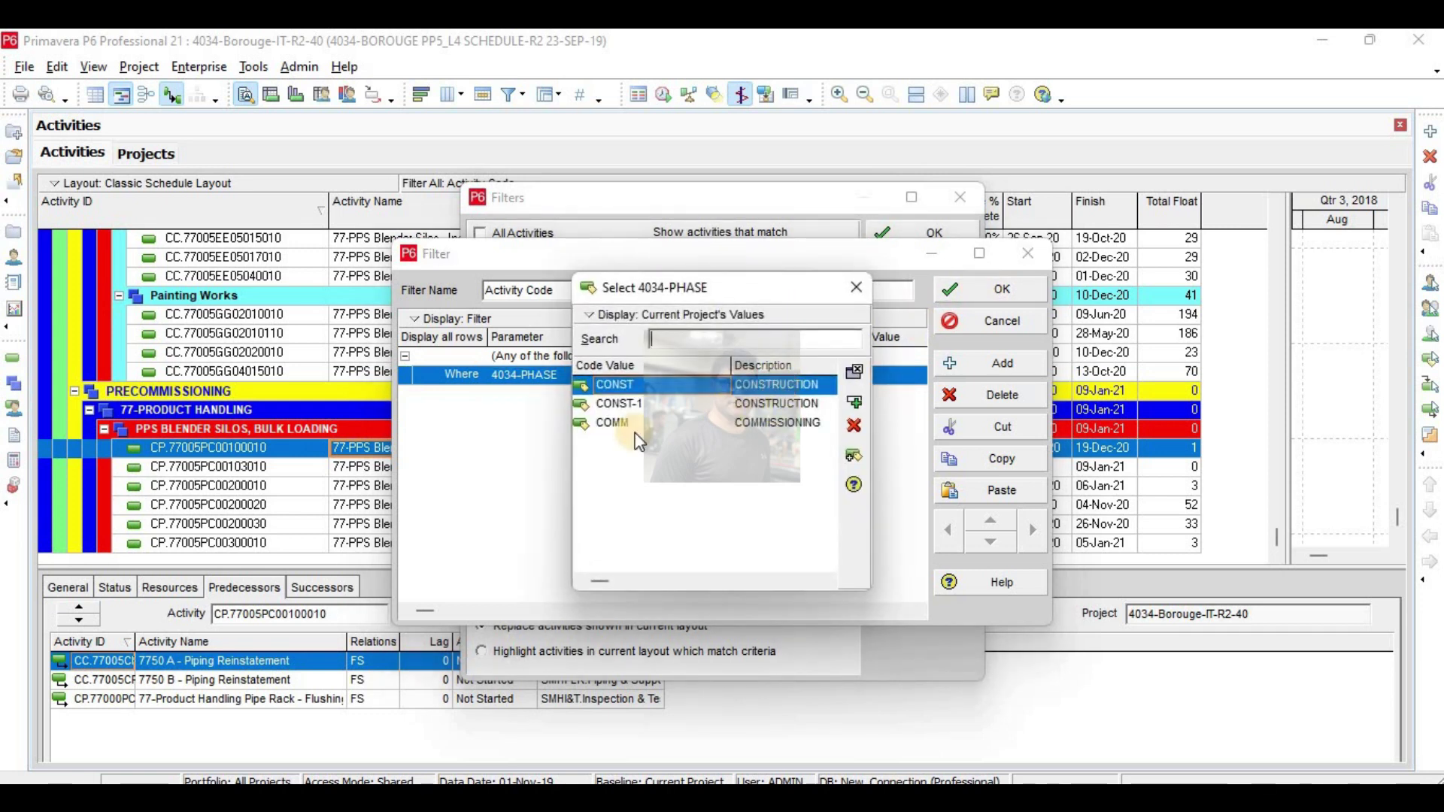
{"action": "left_click", "coordinate": [757, 424]}
{"action": "double_click", "coordinate": [755, 422]}
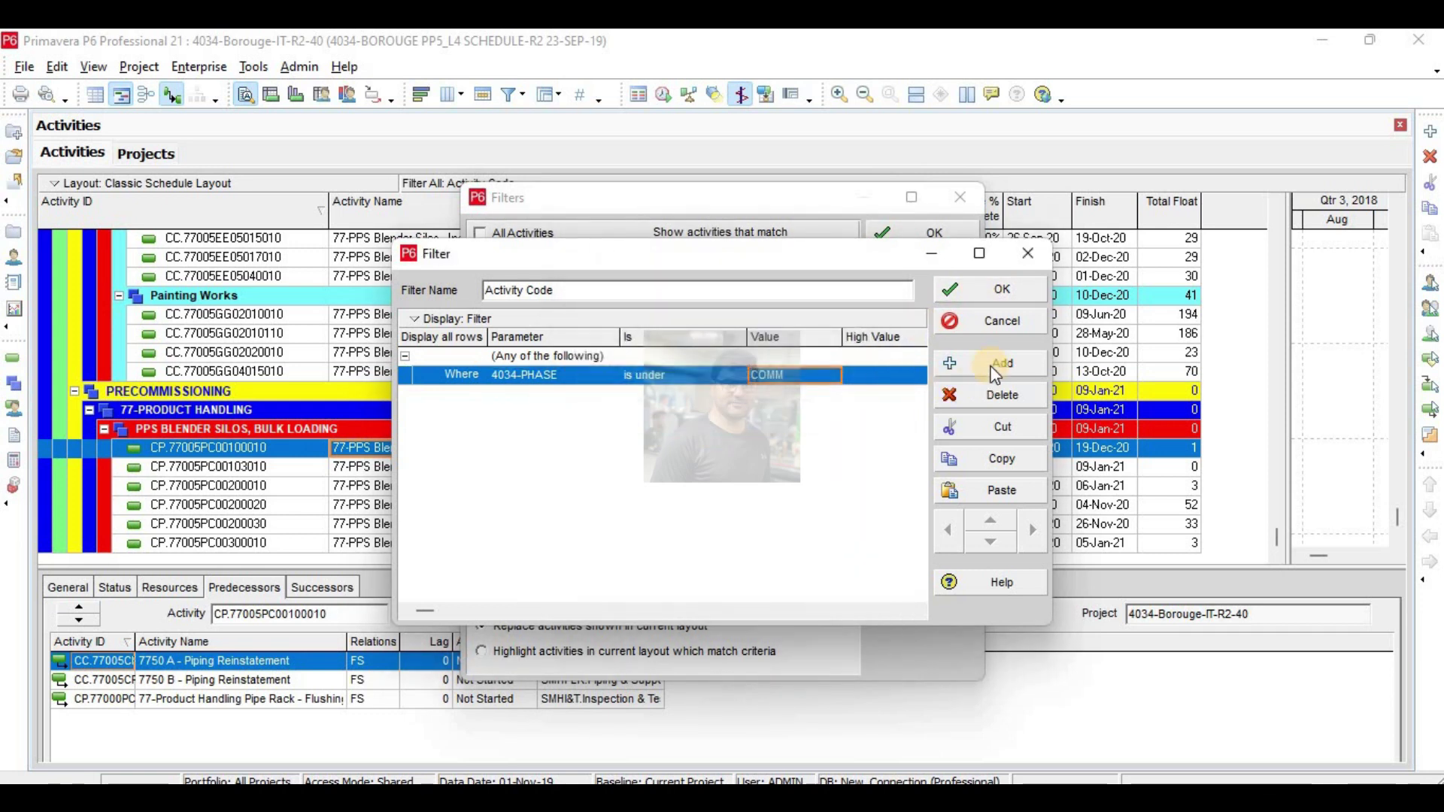
{"action": "left_click", "coordinate": [990, 289]}
{"action": "left_click", "coordinate": [929, 309]}
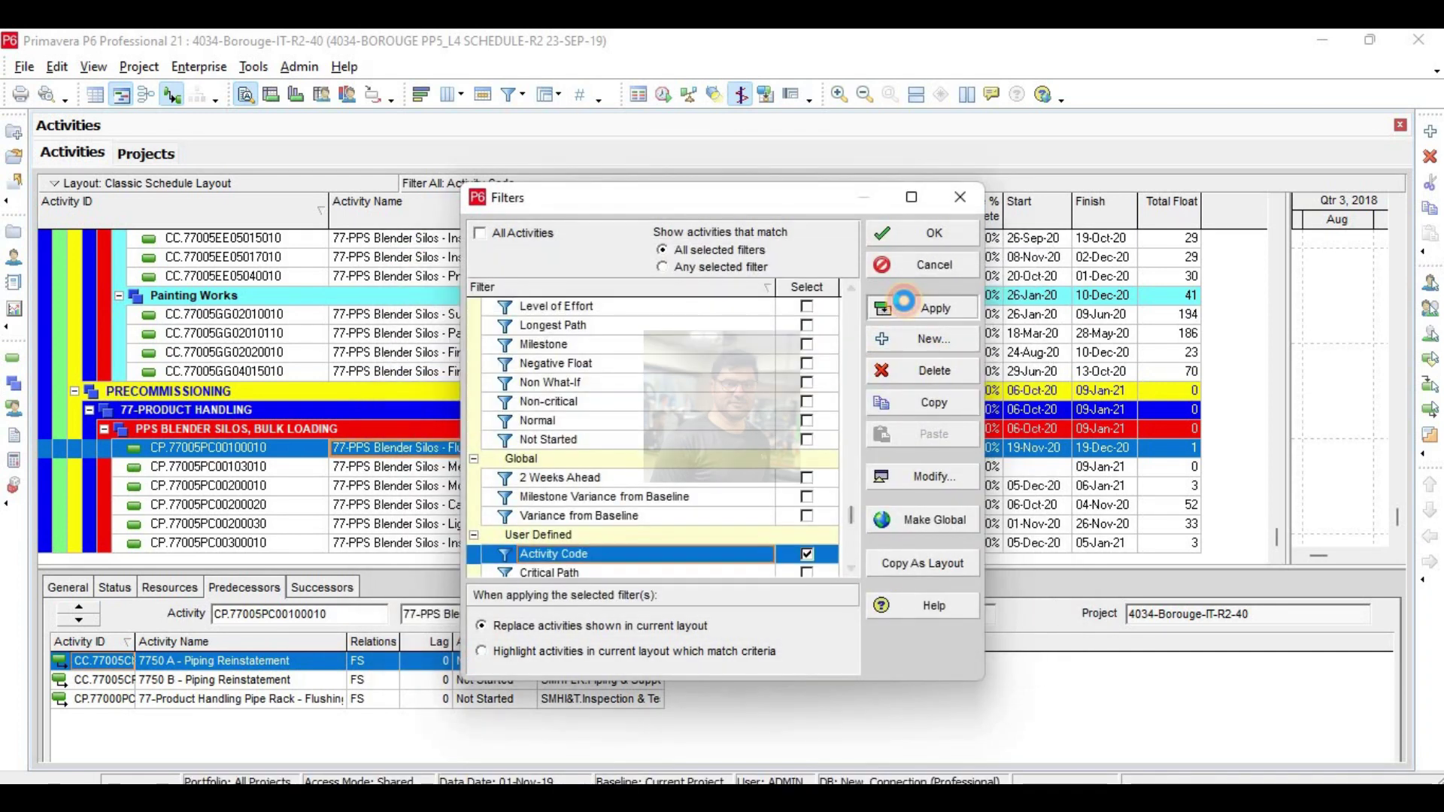
Accept the applied filter, reopen the Activity Code filter definition and check the available 4034-PHASE values.
{"action": "left_click", "coordinate": [913, 232]}
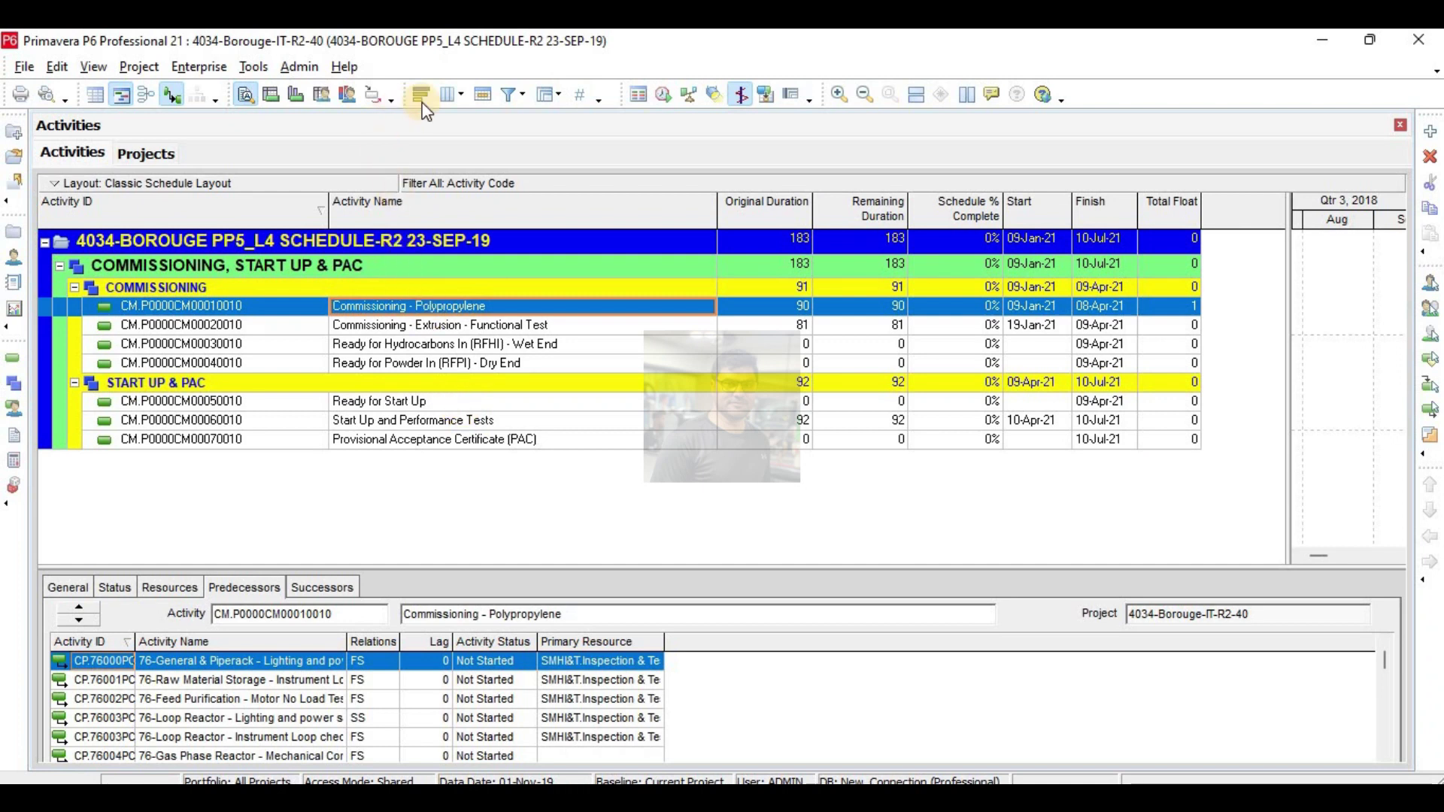
{"action": "left_click", "coordinate": [507, 100]}
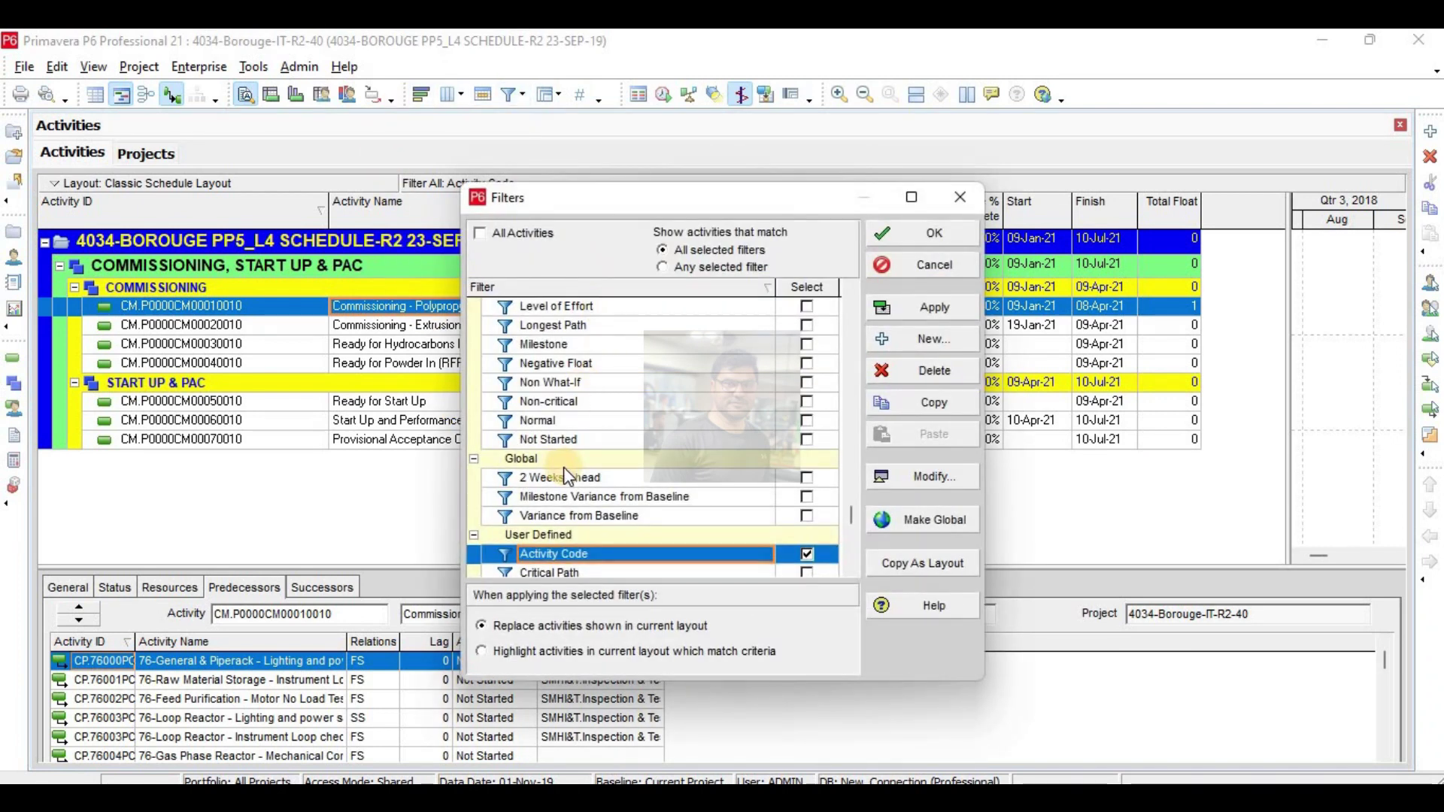
{"action": "double_click", "coordinate": [591, 553]}
{"action": "left_click", "coordinate": [771, 367]}
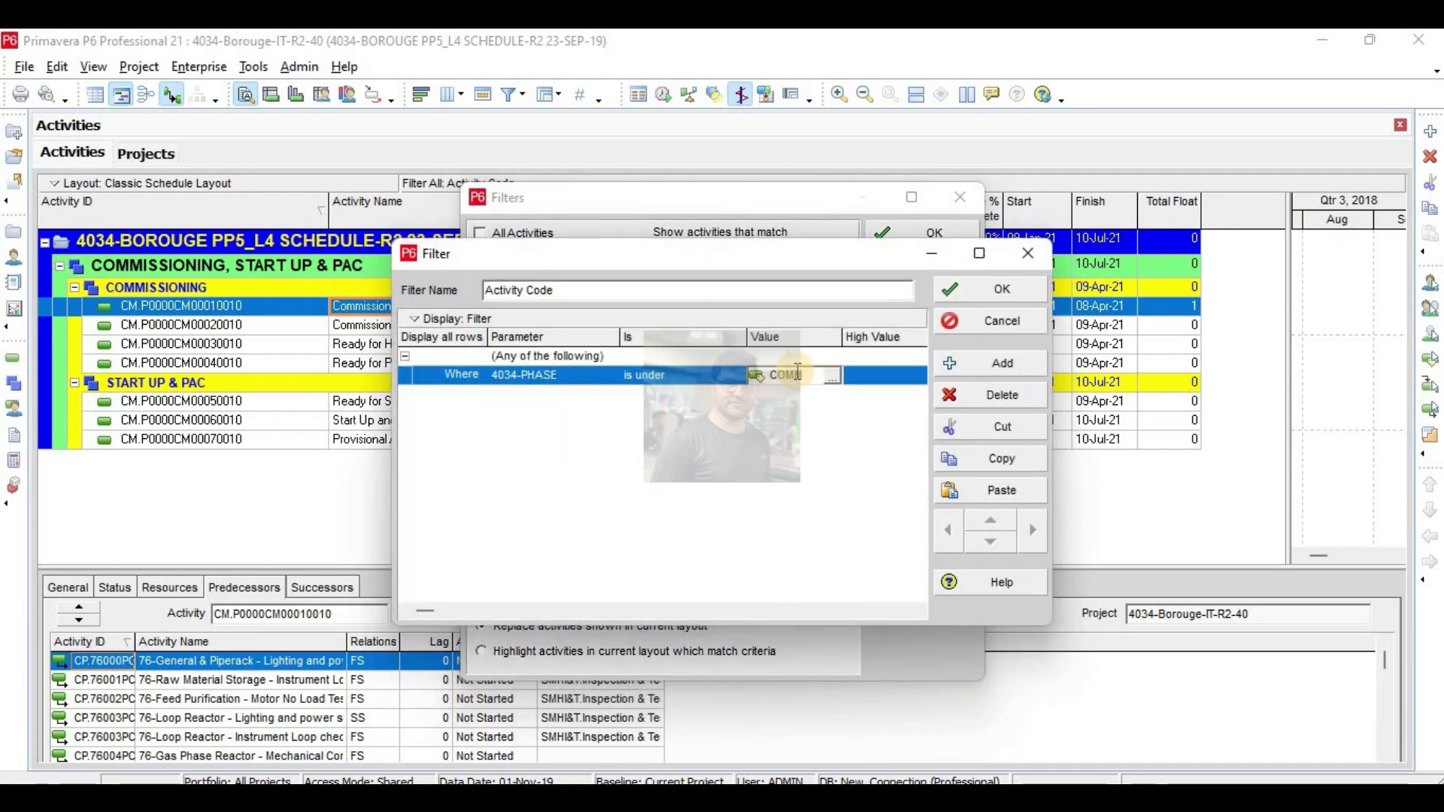
{"action": "left_click", "coordinate": [832, 374]}
{"action": "left_click", "coordinate": [633, 423]}
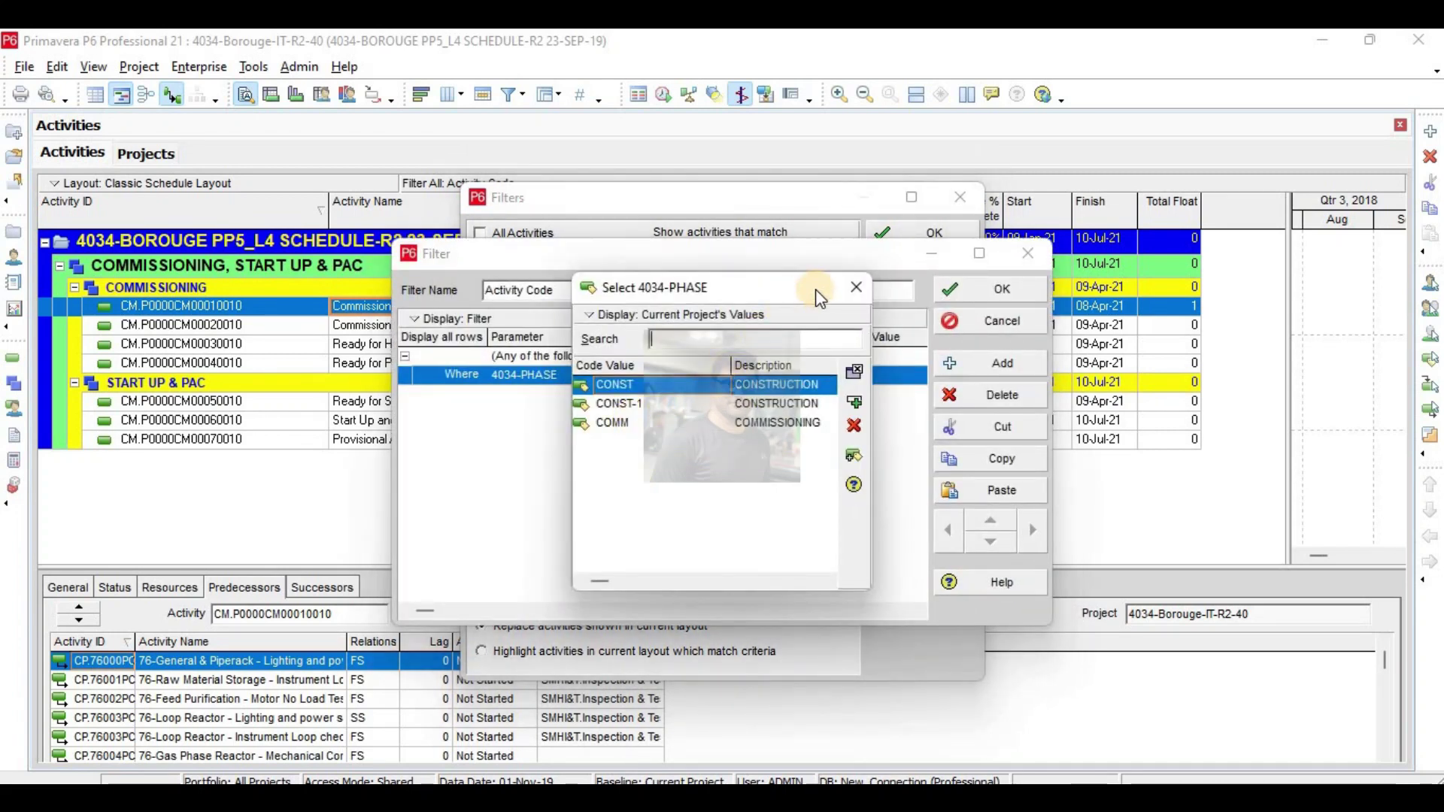
{"action": "left_click", "coordinate": [856, 287]}
Try 4034-Descipline for Proc as the filter parameter and check for available values.
{"action": "left_click", "coordinate": [545, 372]}
{"action": "left_click", "coordinate": [544, 372]}
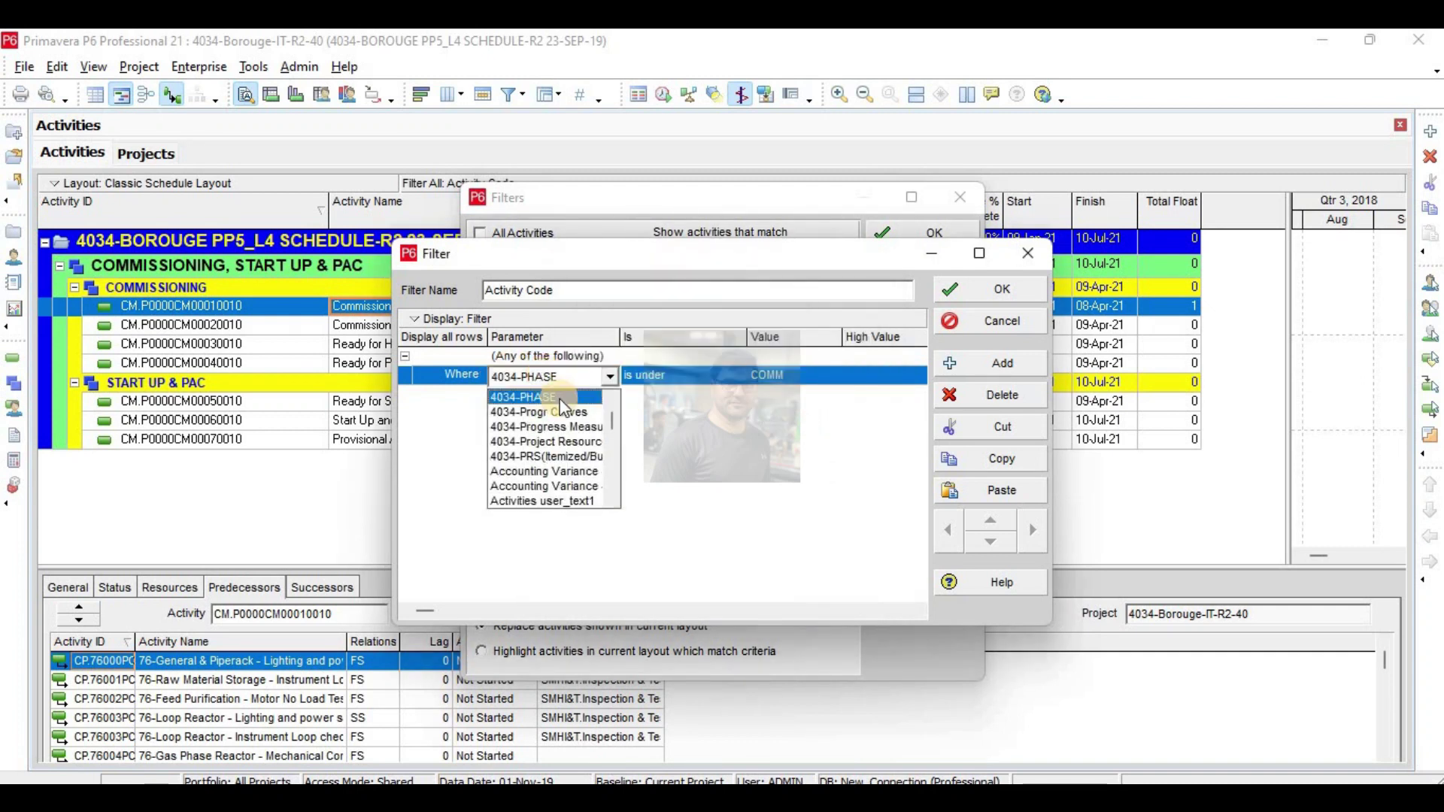
{"action": "scroll", "coordinate": [548, 418], "scroll_direction": "down", "scroll_amount": 1}
{"action": "scroll", "coordinate": [548, 418], "scroll_direction": "down", "scroll_amount": 1}
{"action": "scroll", "coordinate": [548, 418], "scroll_direction": "up", "scroll_amount": 5}
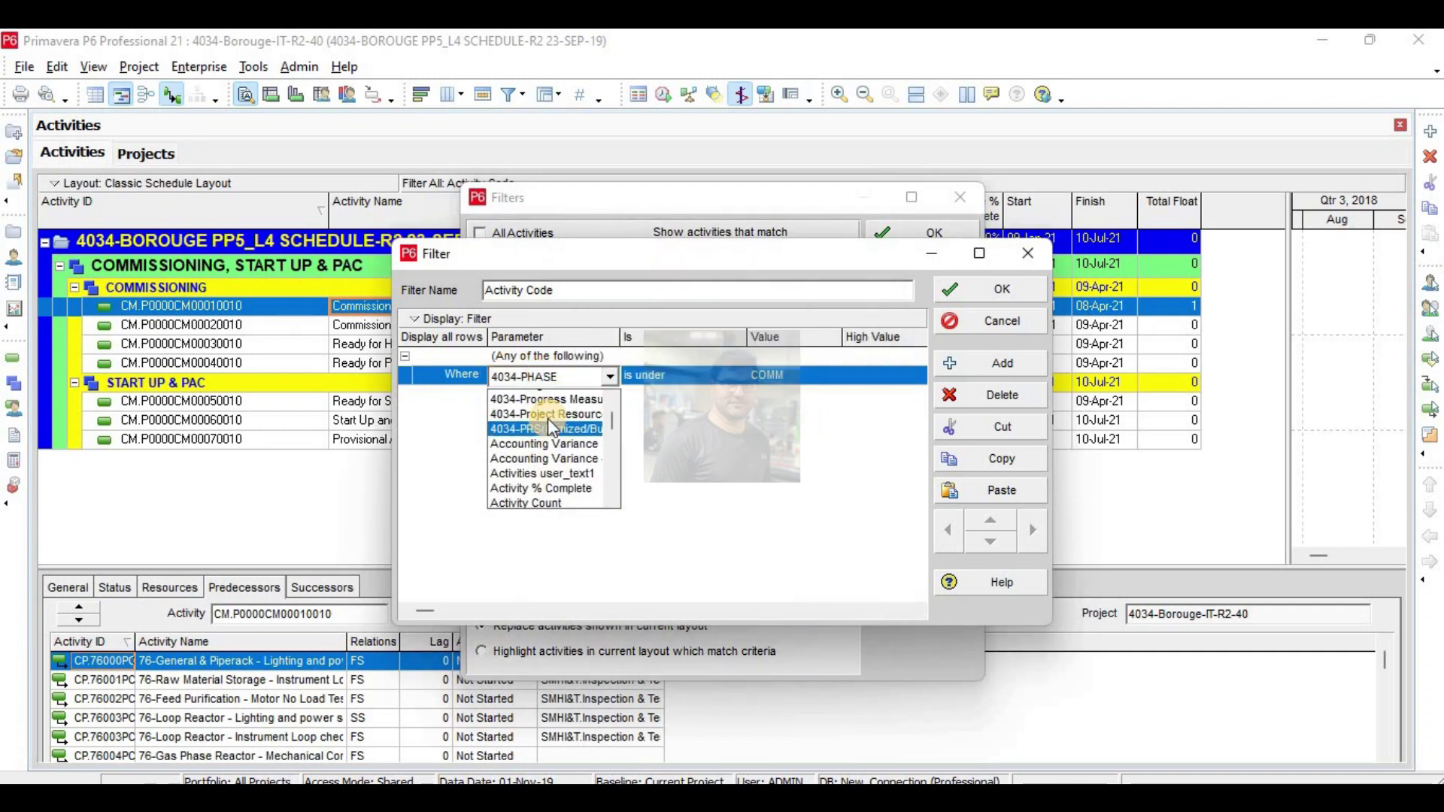
{"action": "scroll", "coordinate": [546, 426], "scroll_direction": "down", "scroll_amount": 3}
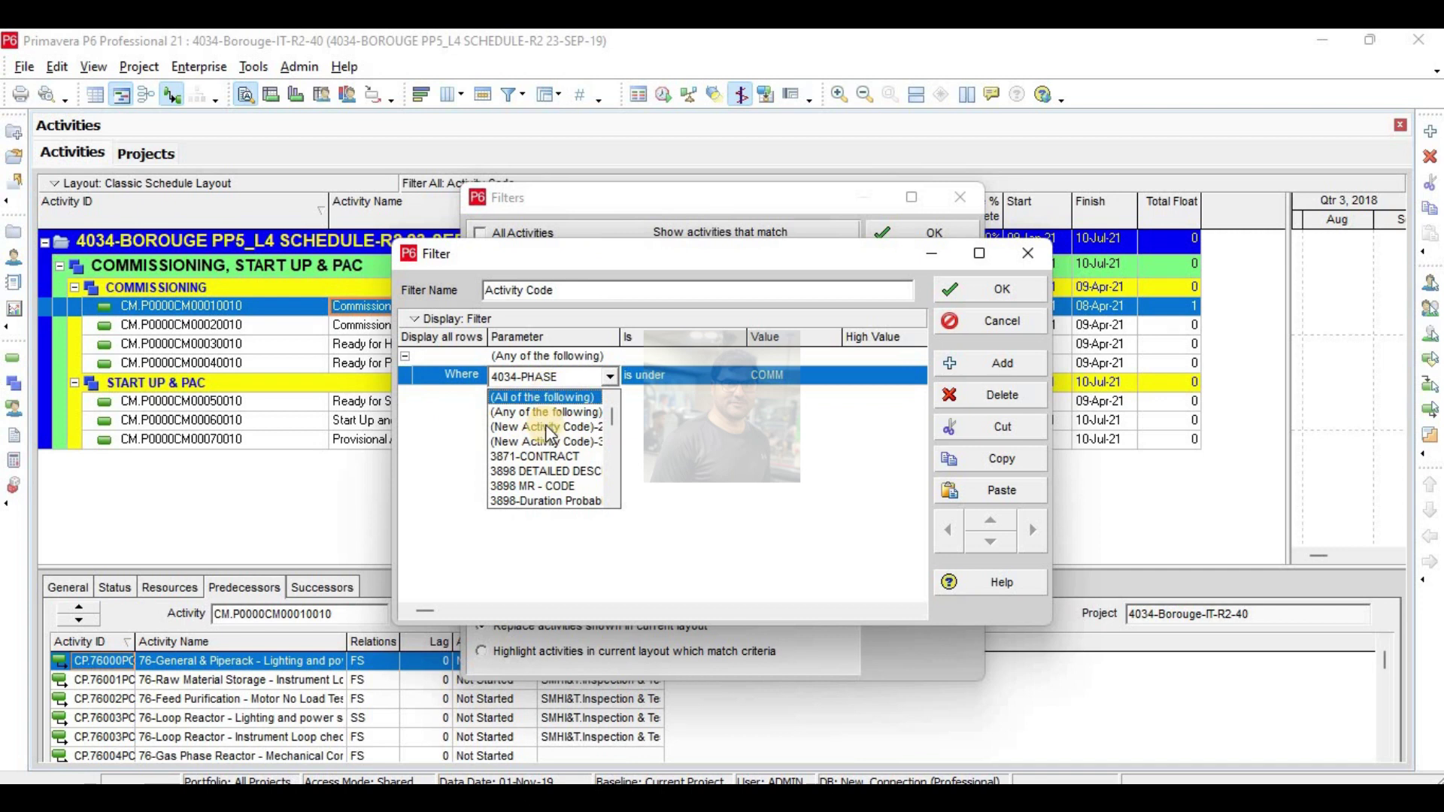
{"action": "scroll", "coordinate": [544, 434], "scroll_direction": "down", "scroll_amount": 3}
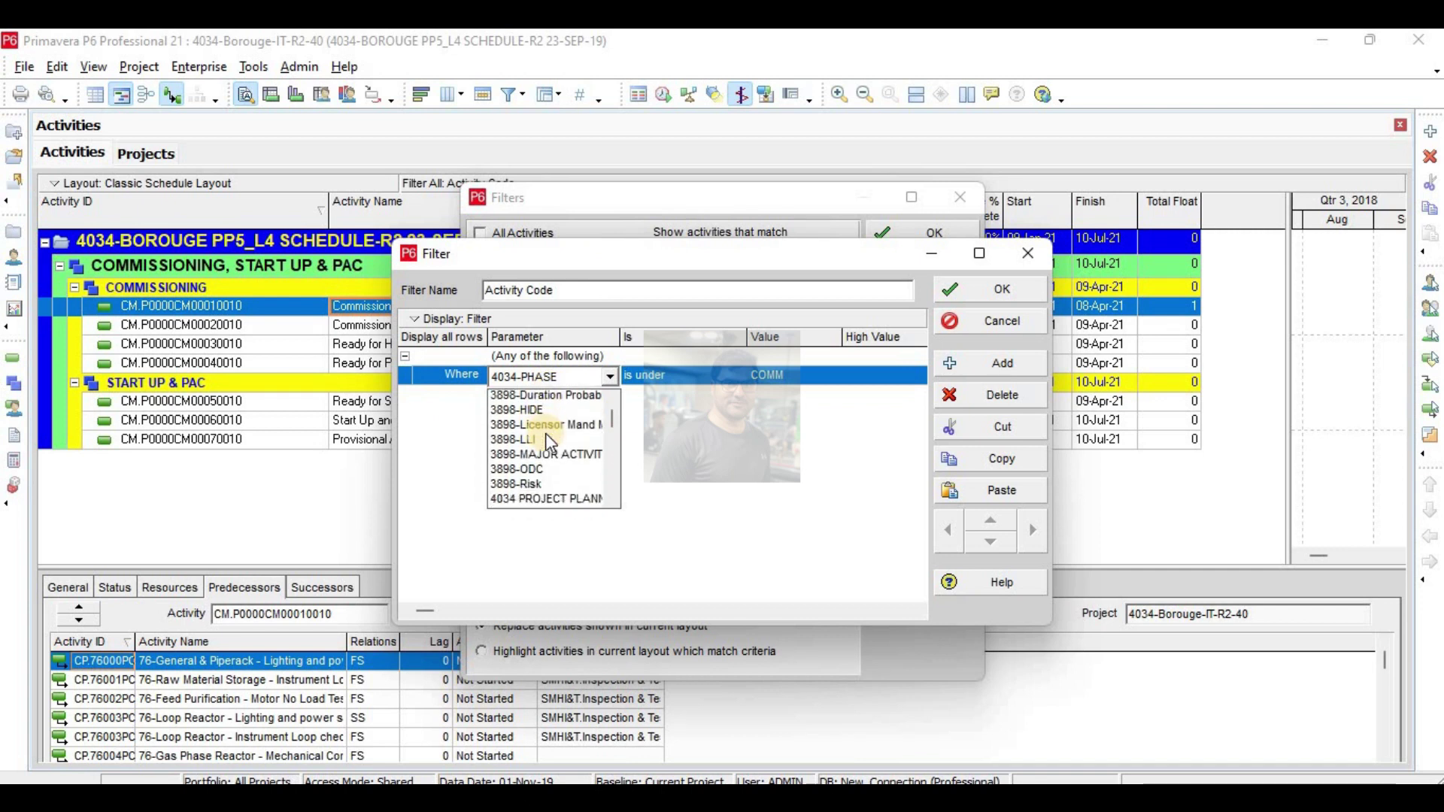
{"action": "scroll", "coordinate": [558, 441], "scroll_direction": "down", "scroll_amount": 1}
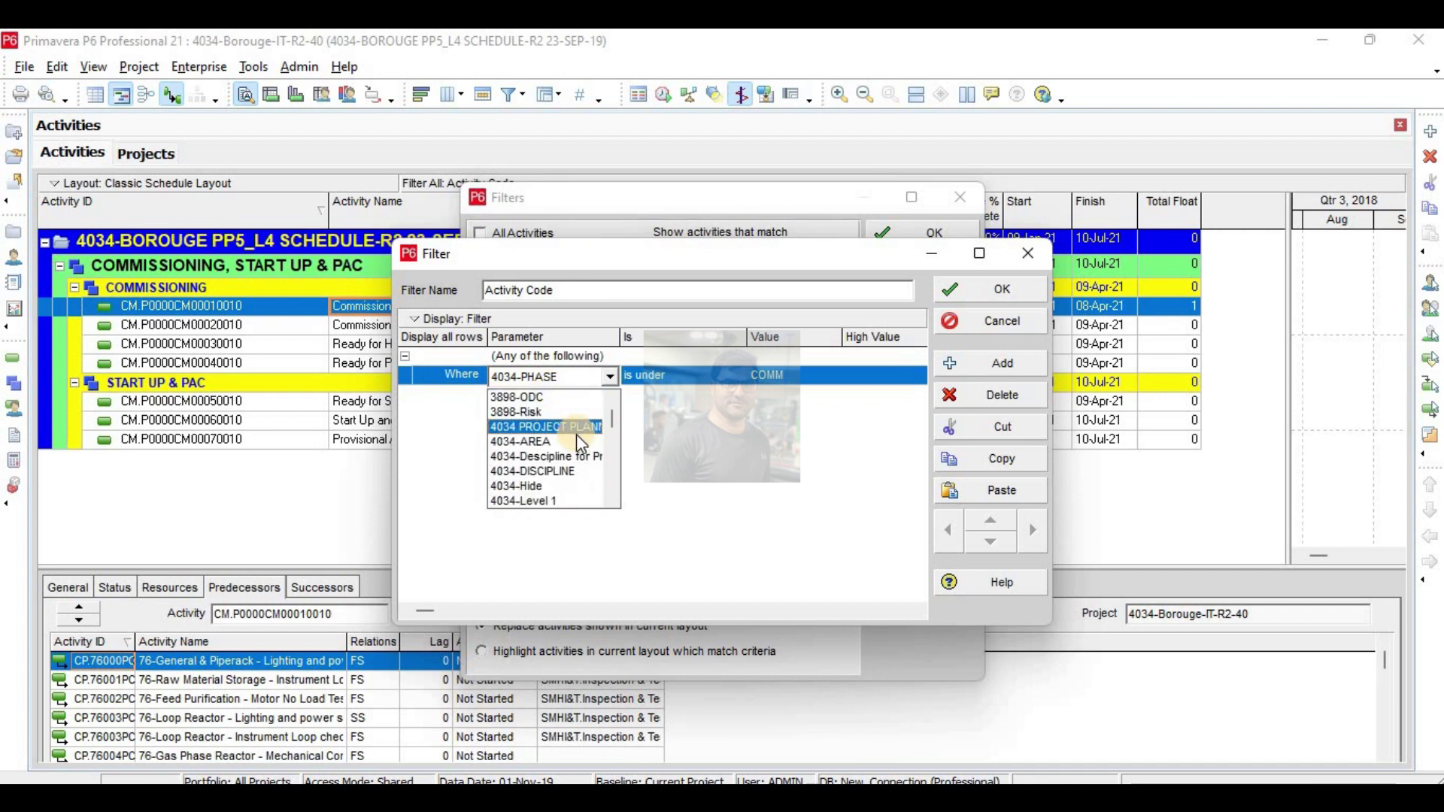
{"action": "left_click", "coordinate": [564, 450]}
{"action": "left_click", "coordinate": [753, 374]}
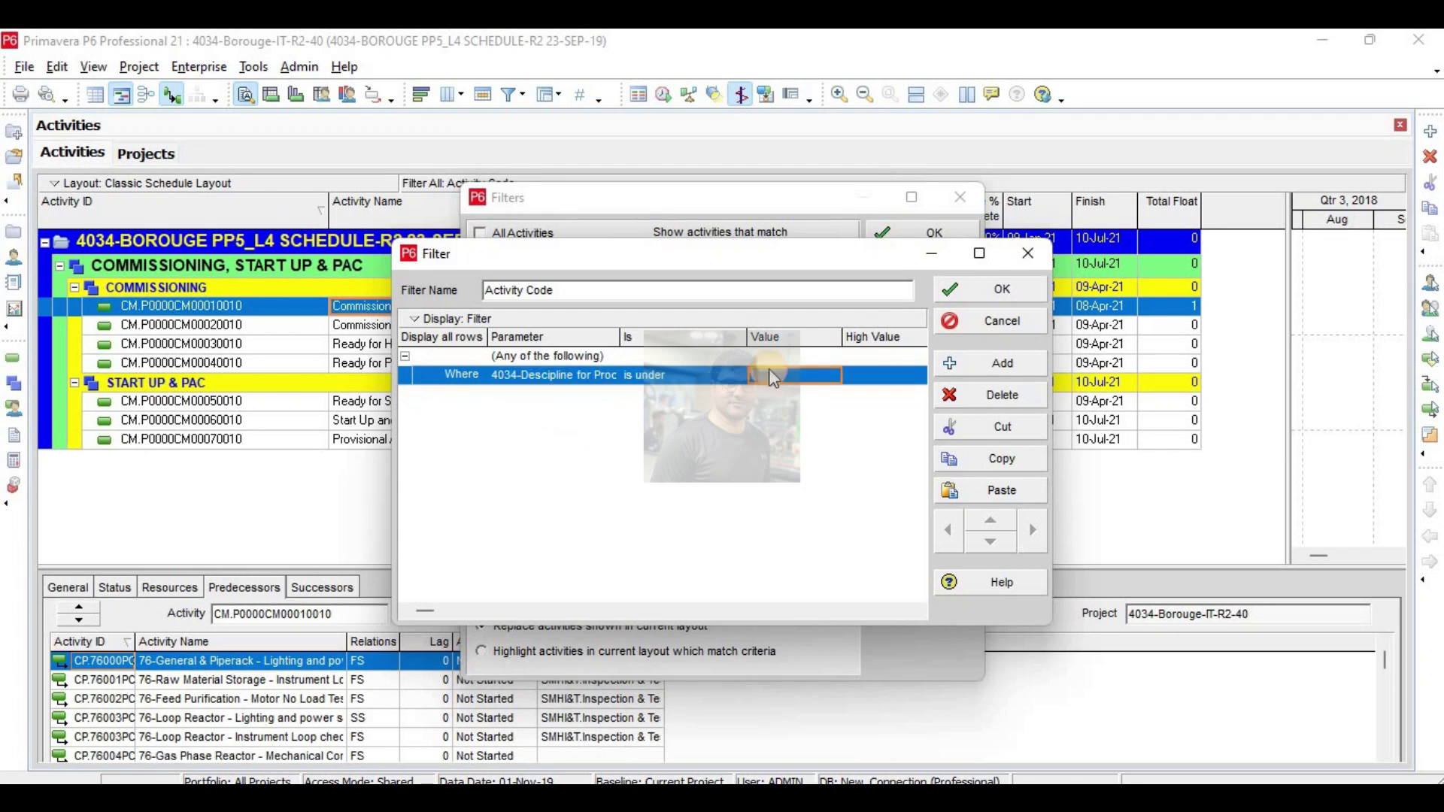
{"action": "left_click", "coordinate": [769, 370]}
{"action": "left_click", "coordinate": [856, 288]}
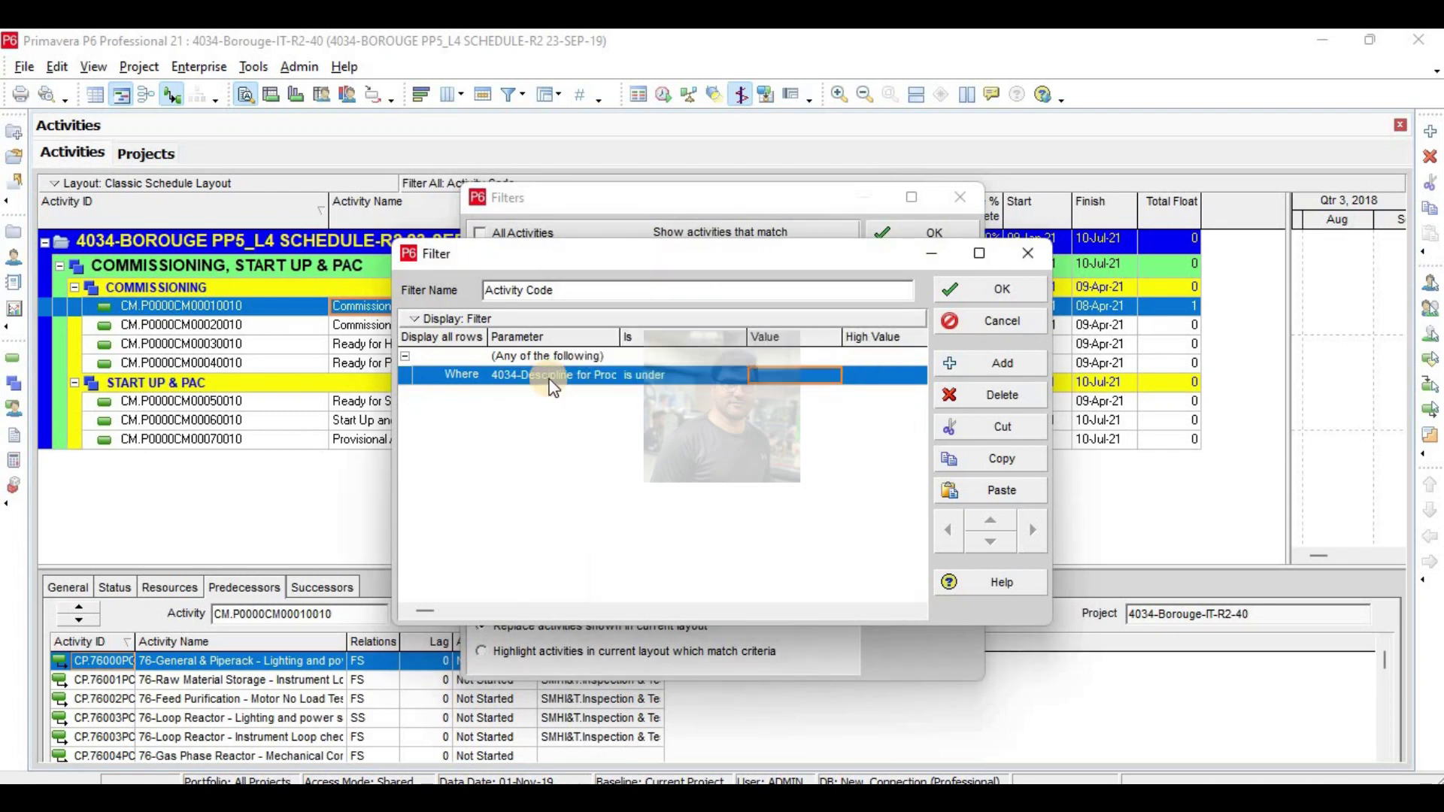
Look through the available activity codes and change the filter parameter to 3898-Risk.
{"action": "left_click", "coordinate": [530, 376]}
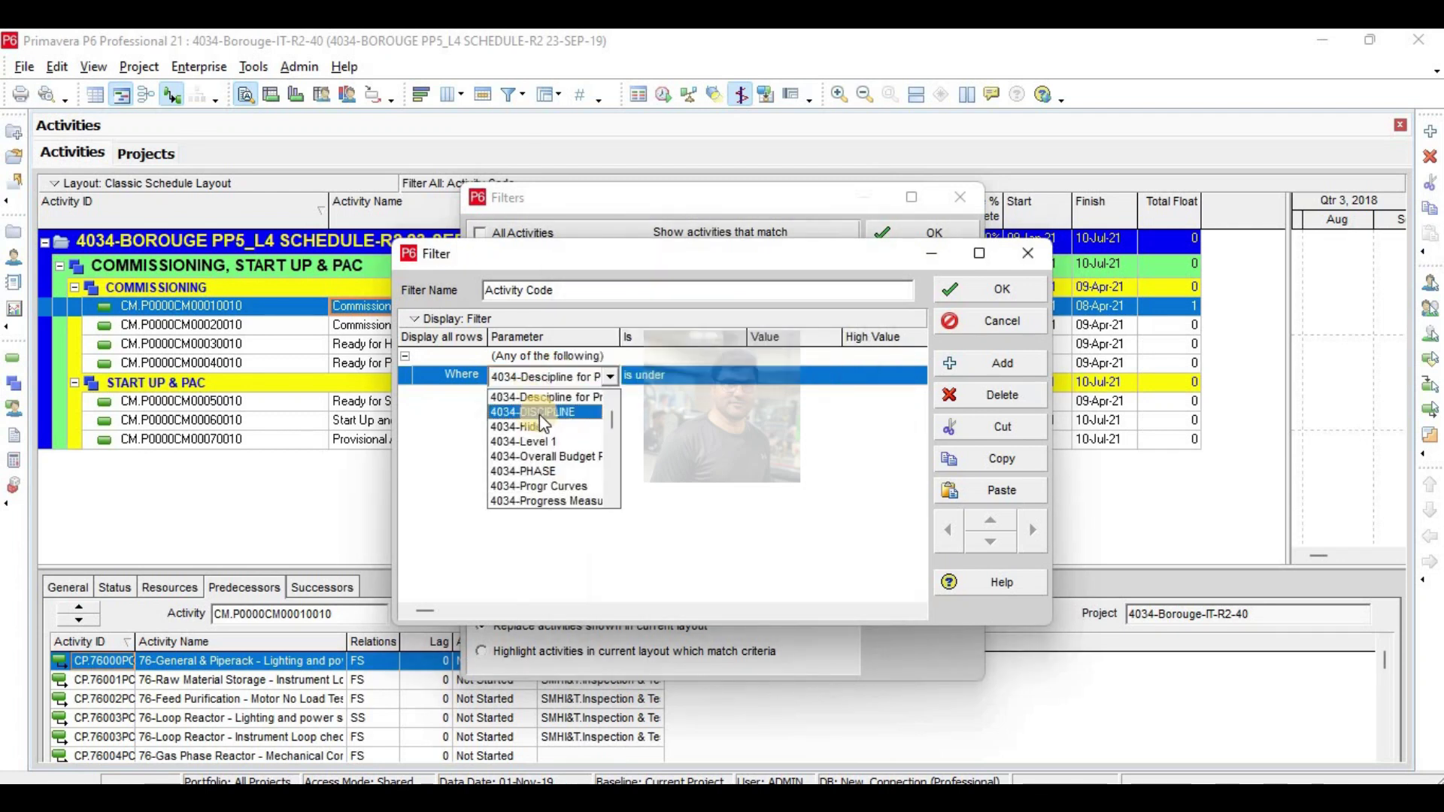
{"action": "scroll", "coordinate": [540, 413], "scroll_direction": "down", "scroll_amount": 1}
{"action": "scroll", "coordinate": [542, 416], "scroll_direction": "down", "scroll_amount": 1}
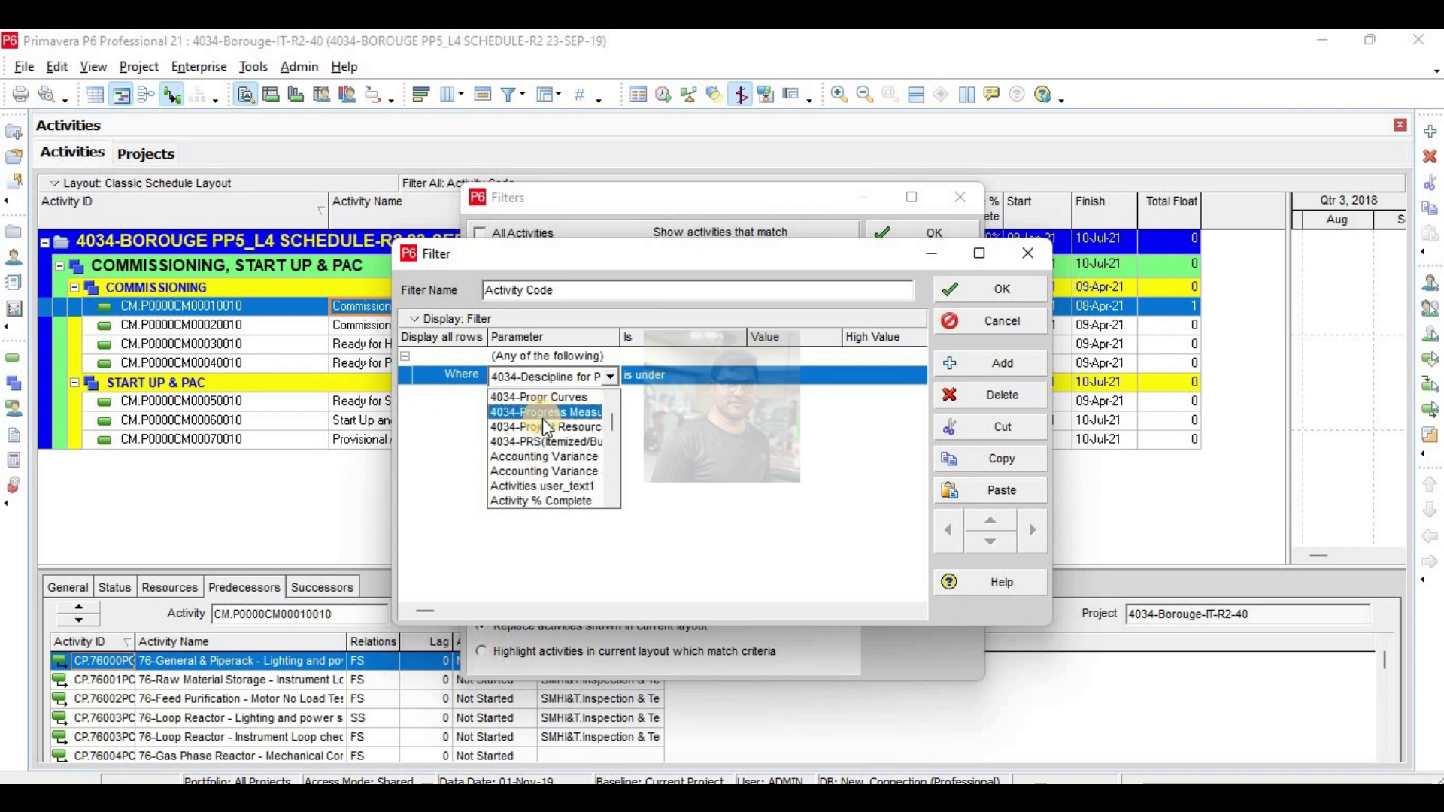
{"action": "scroll", "coordinate": [552, 436], "scroll_direction": "up", "scroll_amount": 1}
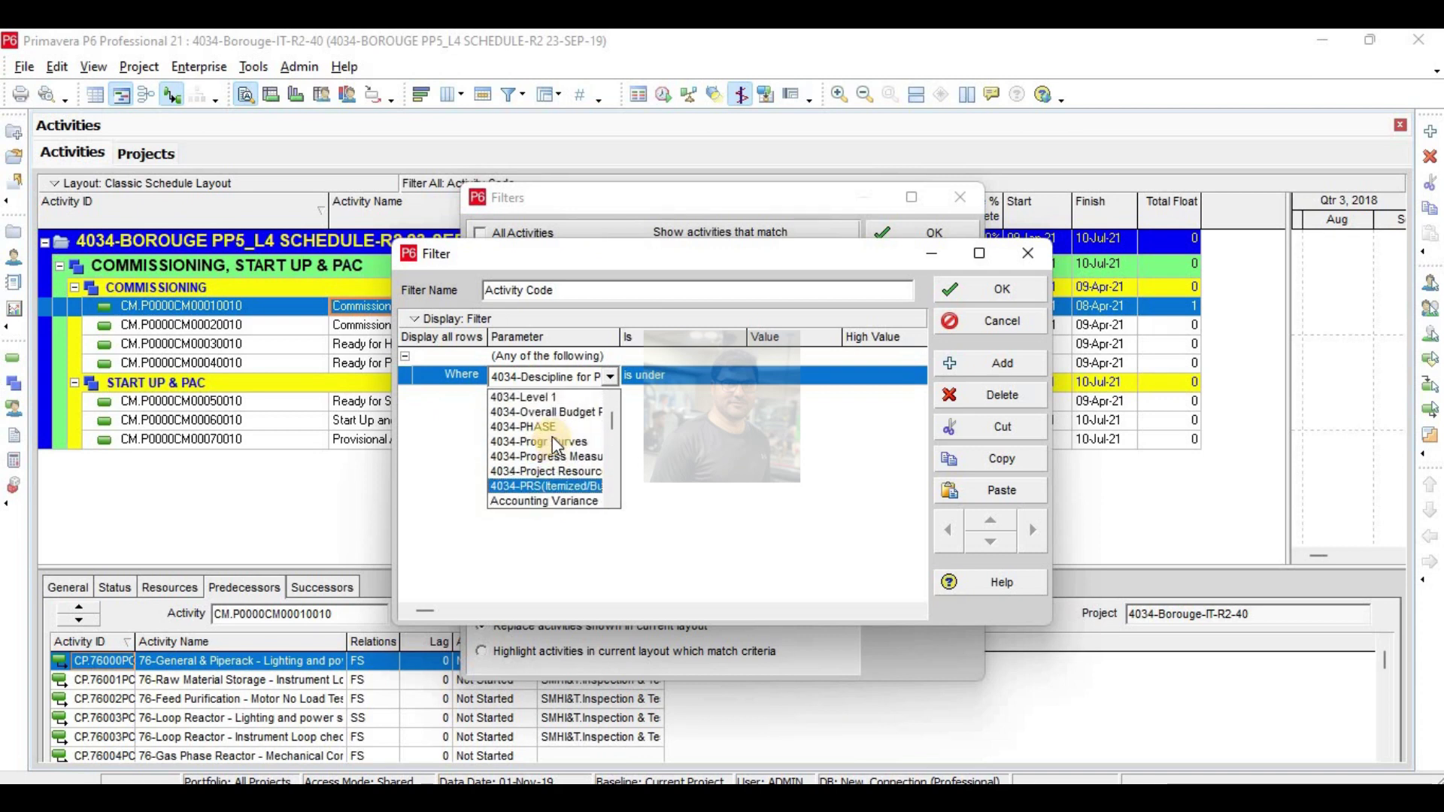
{"action": "scroll", "coordinate": [552, 436], "scroll_direction": "up", "scroll_amount": 2}
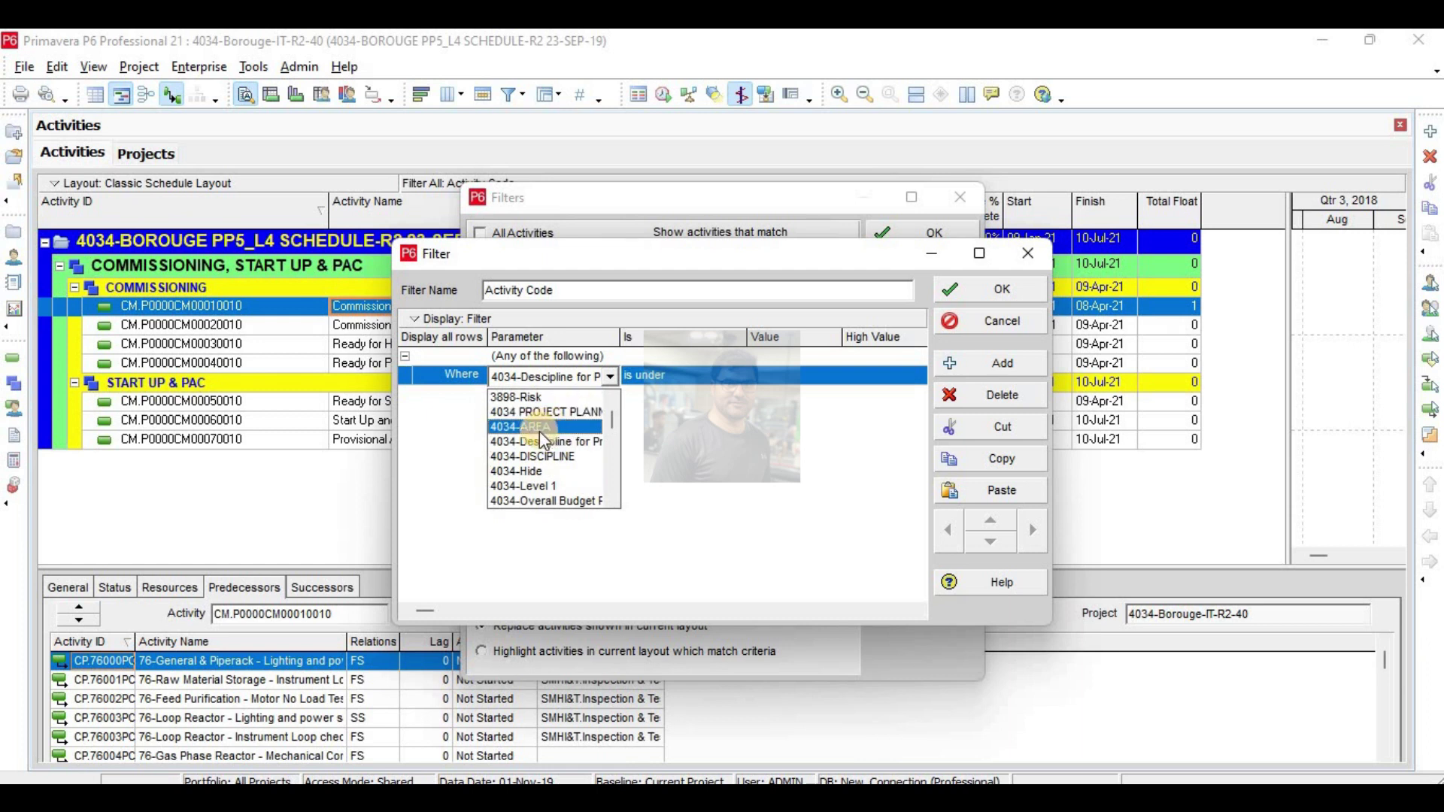
{"action": "scroll", "coordinate": [543, 439], "scroll_direction": "up", "scroll_amount": 2}
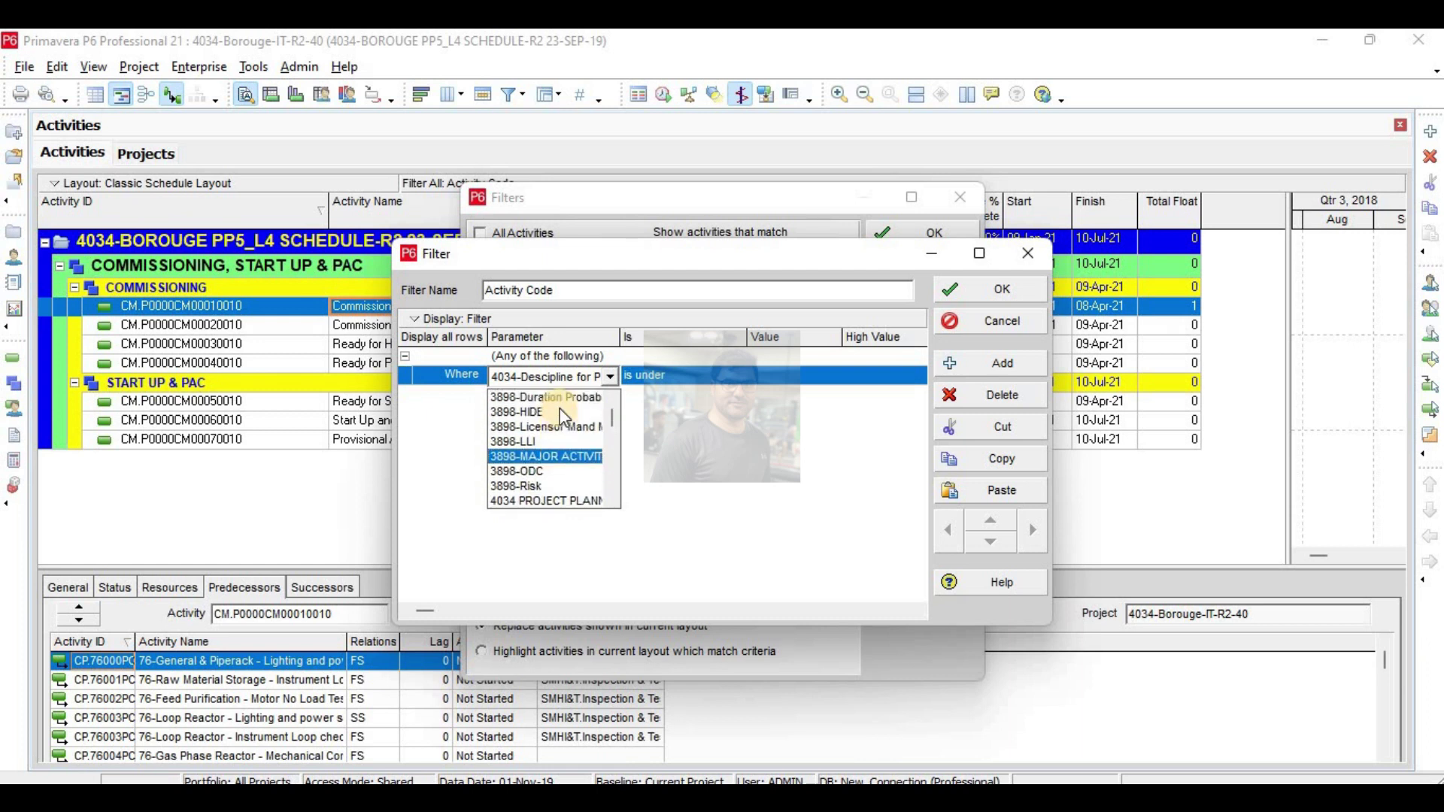
{"action": "scroll", "coordinate": [559, 408], "scroll_direction": "up", "scroll_amount": 1}
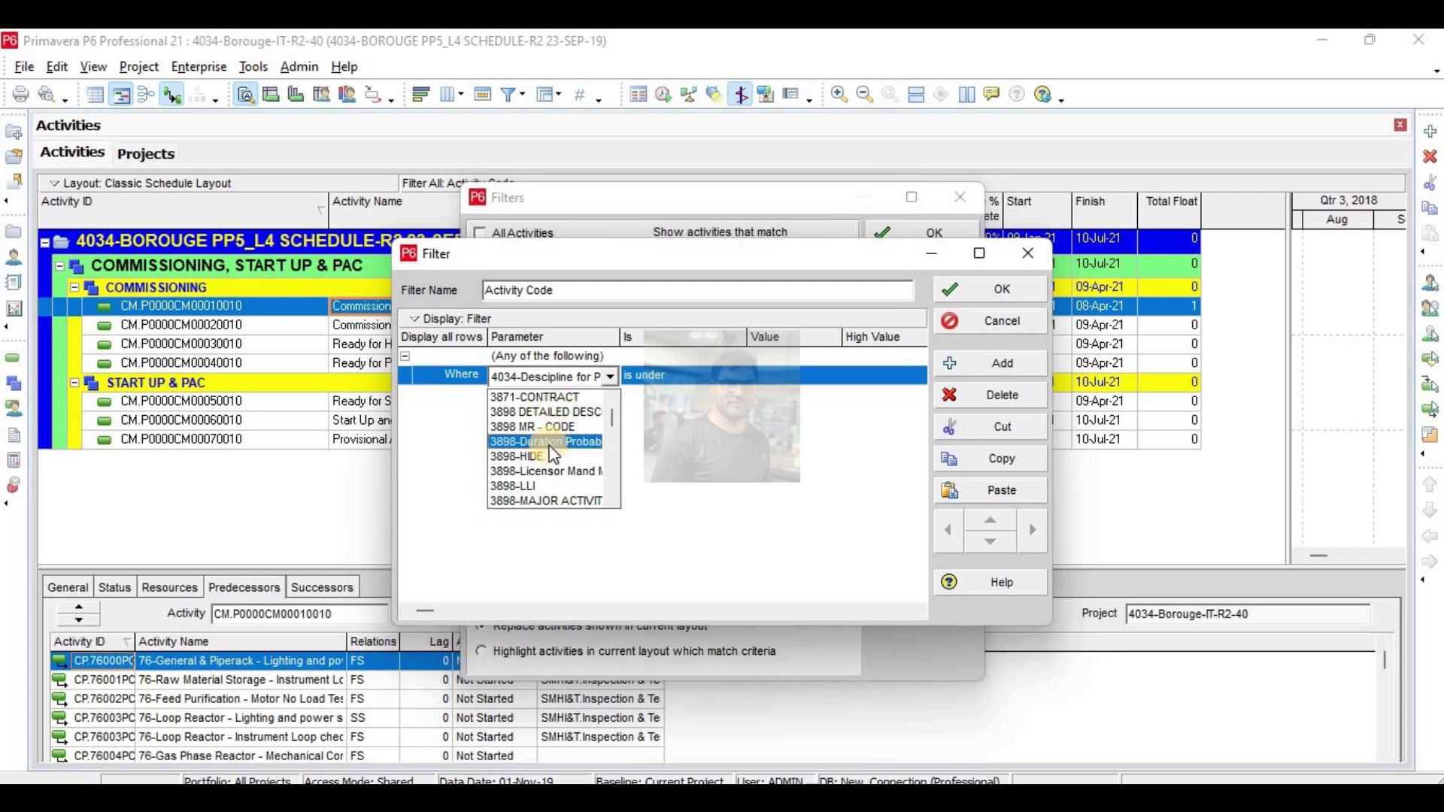
{"action": "scroll", "coordinate": [556, 450], "scroll_direction": "up", "scroll_amount": 1}
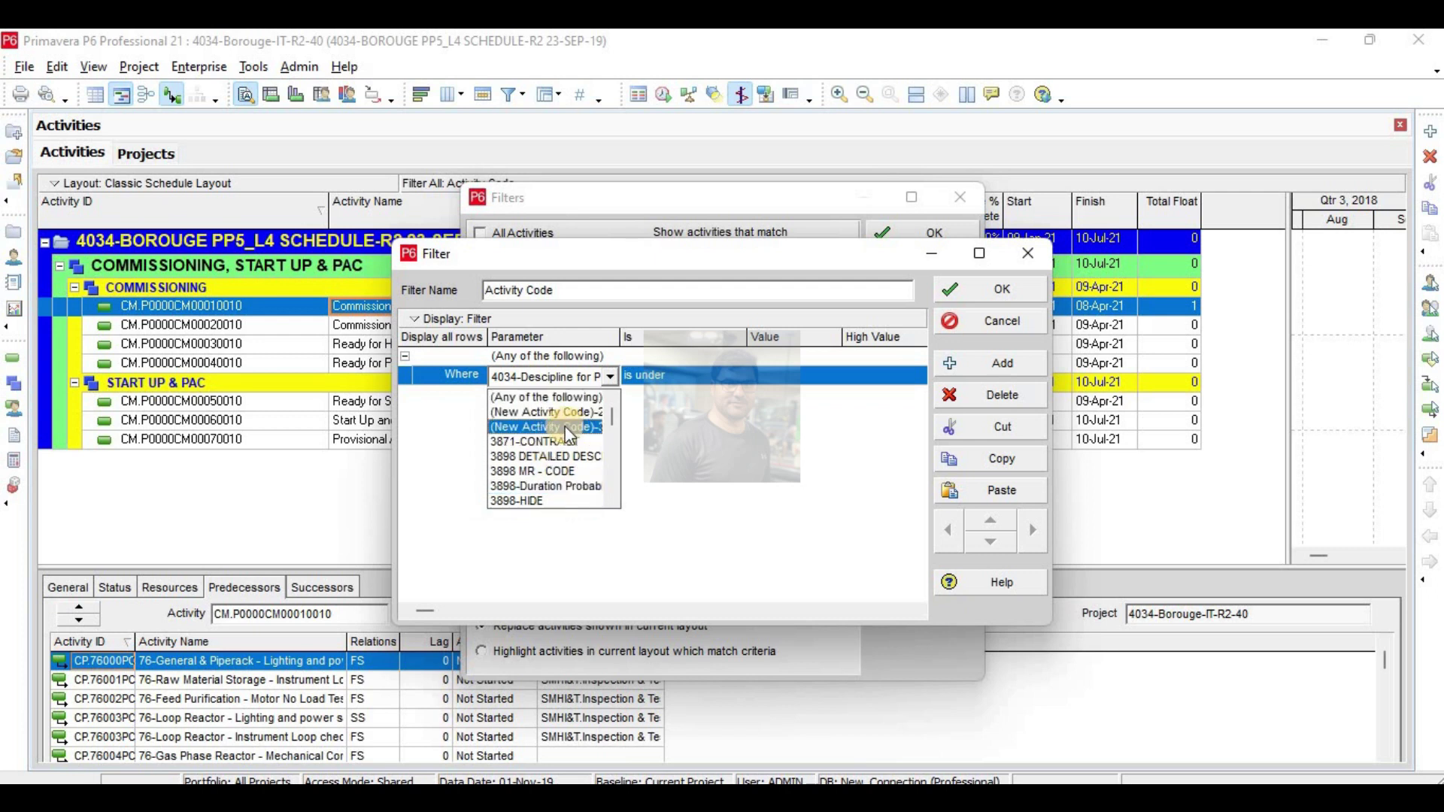
{"action": "scroll", "coordinate": [560, 451], "scroll_direction": "down", "scroll_amount": 1}
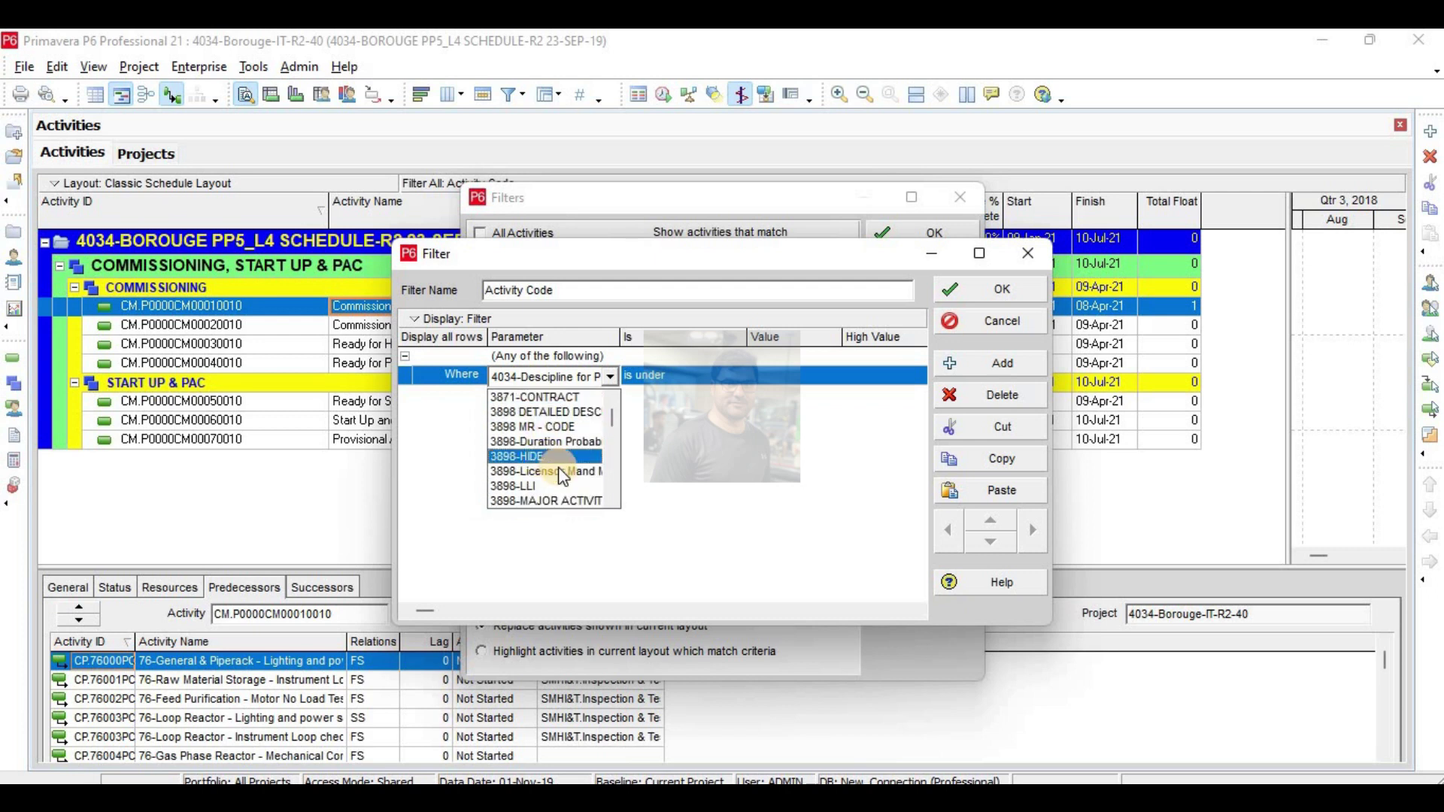
{"action": "scroll", "coordinate": [553, 470], "scroll_direction": "down", "scroll_amount": 1}
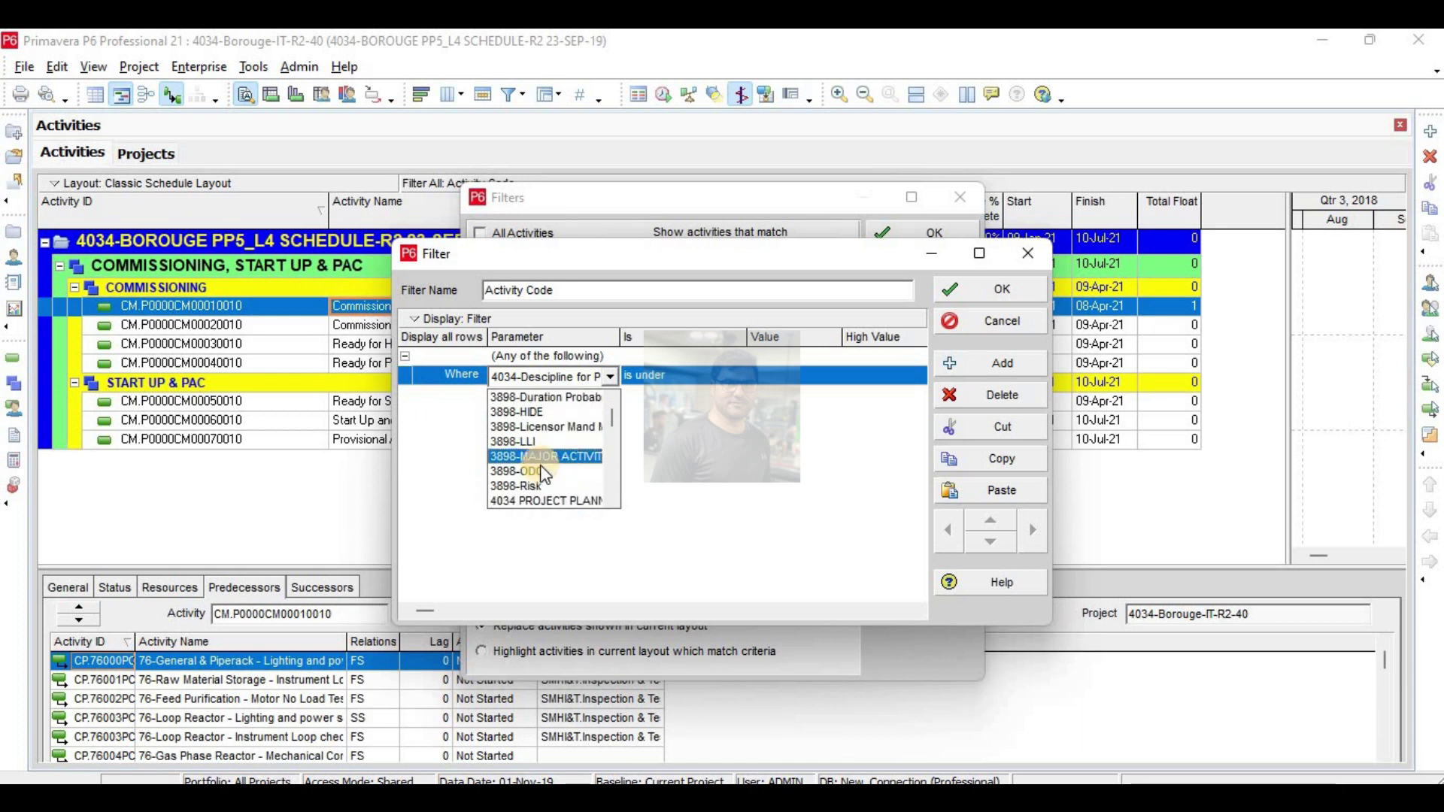
{"action": "scroll", "coordinate": [541, 463], "scroll_direction": "down", "scroll_amount": 1}
{"action": "left_click", "coordinate": [540, 441]}
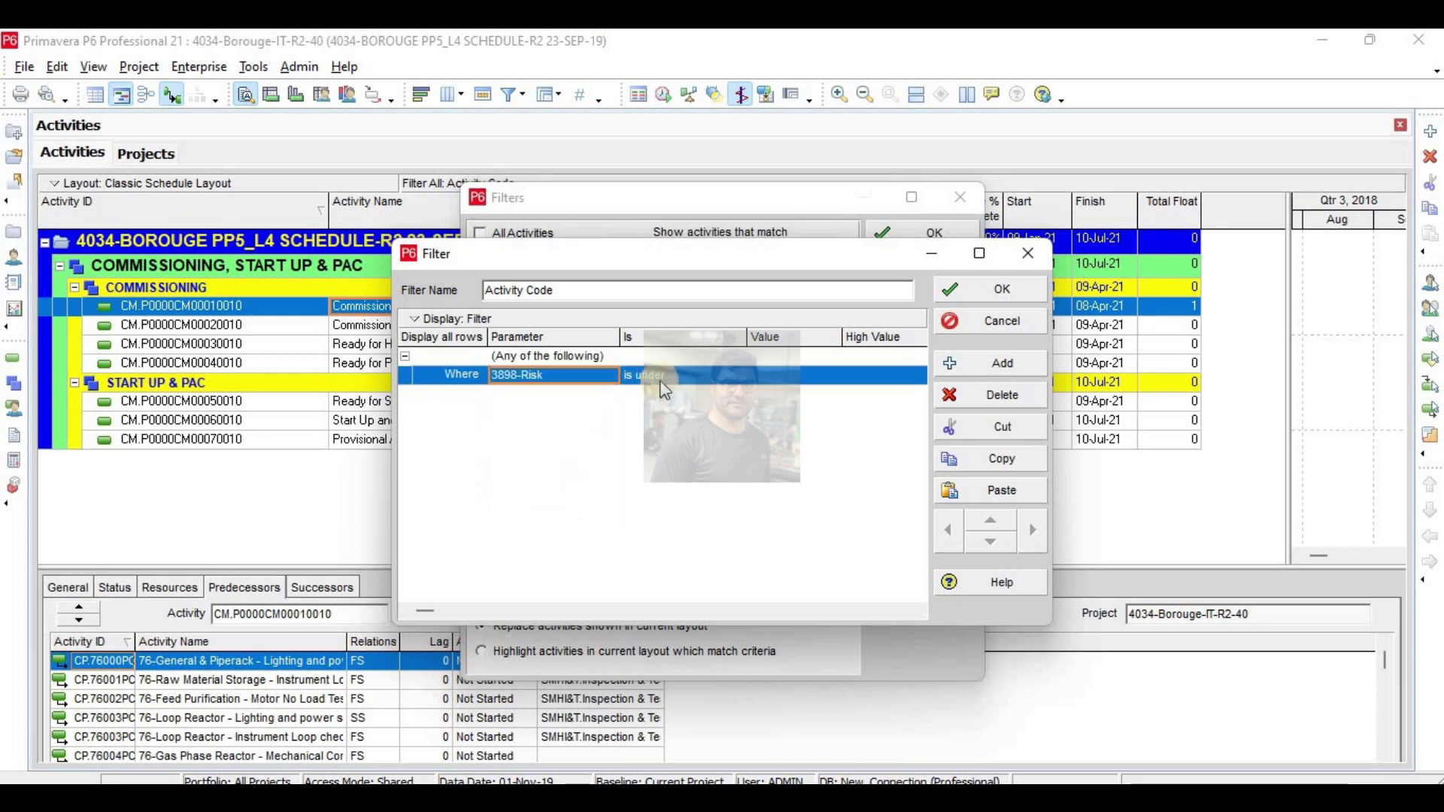
Set the 3898-Risk filter value to 2.2 (Constraints to site accessibility for manpower due to traffic nearby site) and save the definition.
{"action": "left_click", "coordinate": [737, 380]}
{"action": "left_click", "coordinate": [744, 380]}
{"action": "left_click", "coordinate": [787, 372]}
{"action": "left_click", "coordinate": [787, 372]}
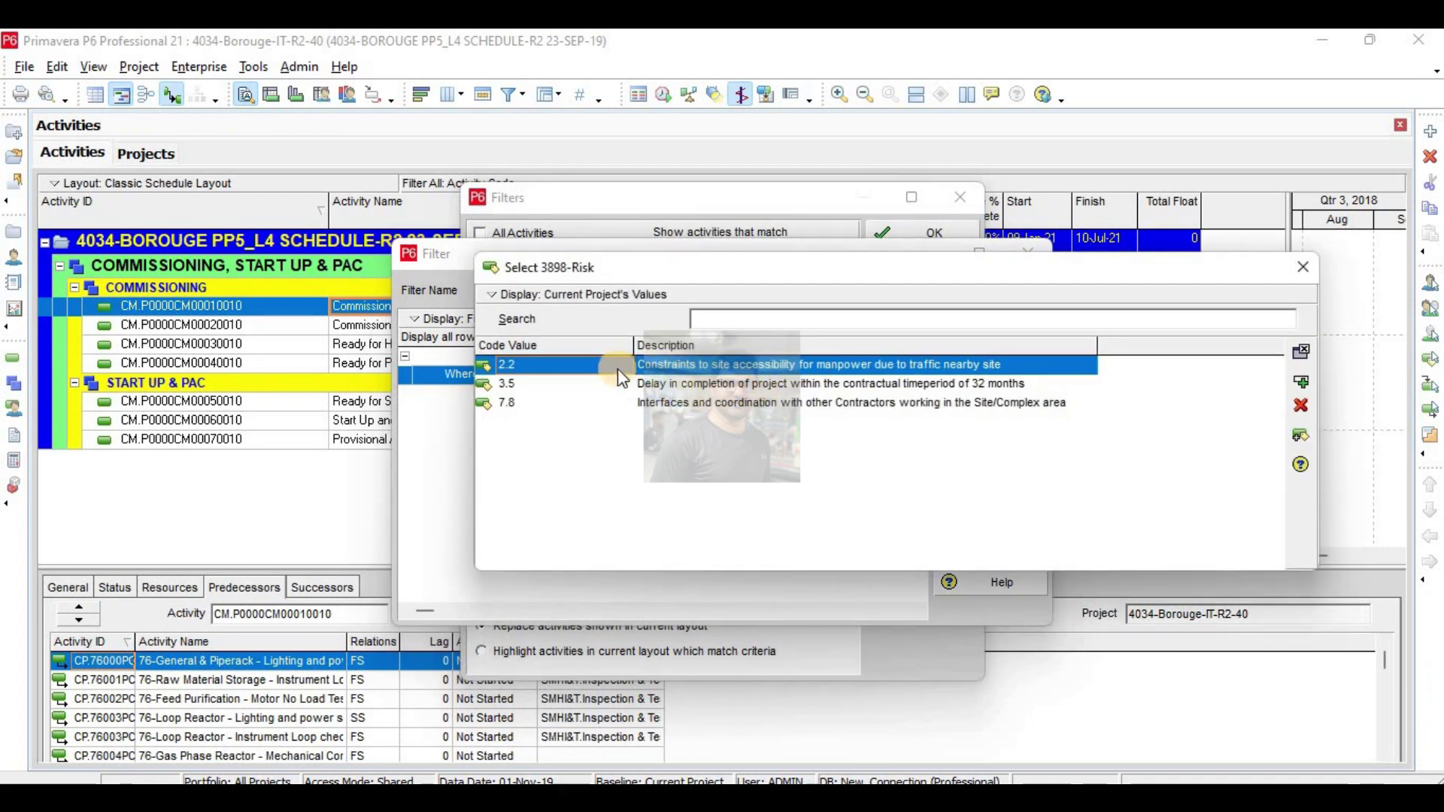
{"action": "double_click", "coordinate": [668, 368]}
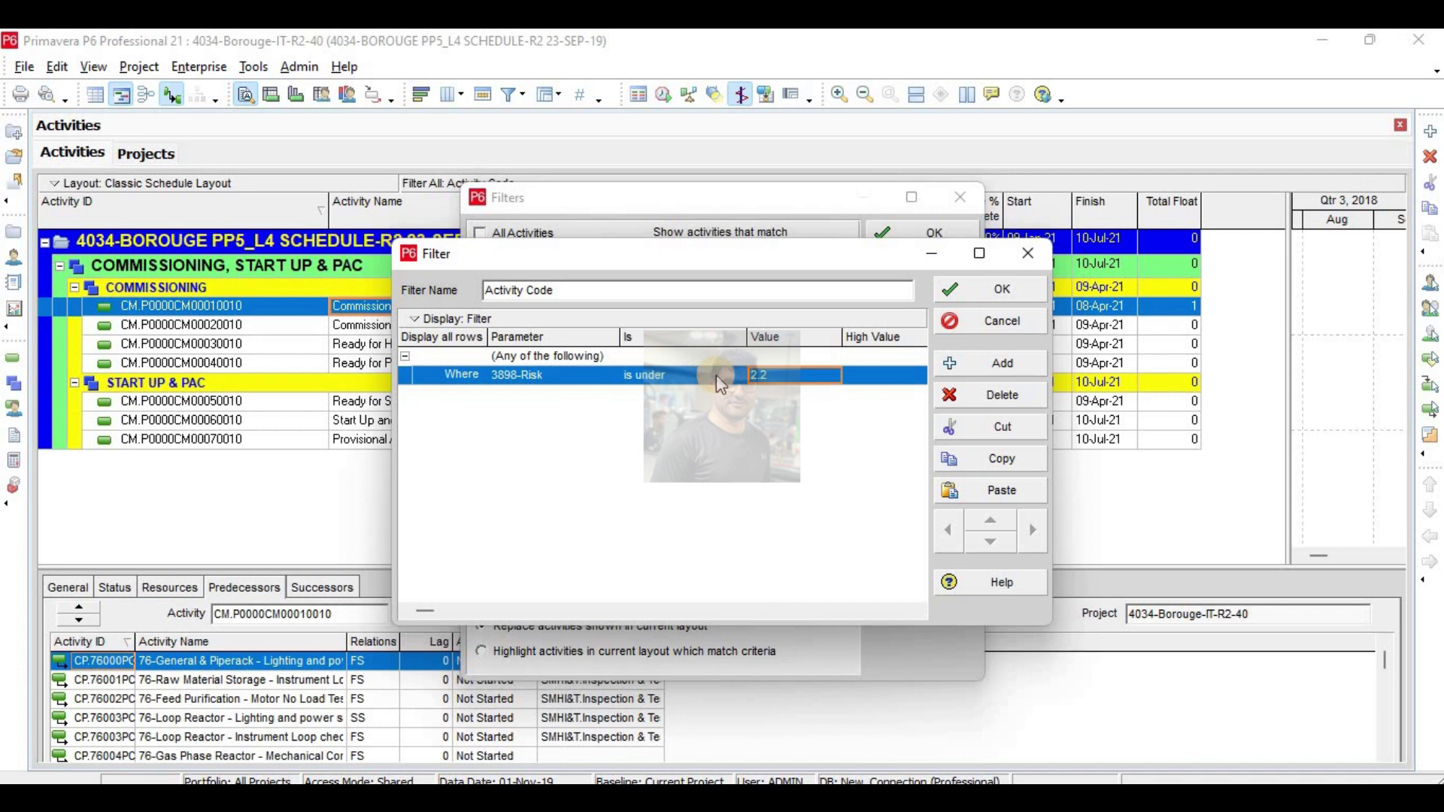
{"action": "left_click", "coordinate": [1000, 300]}
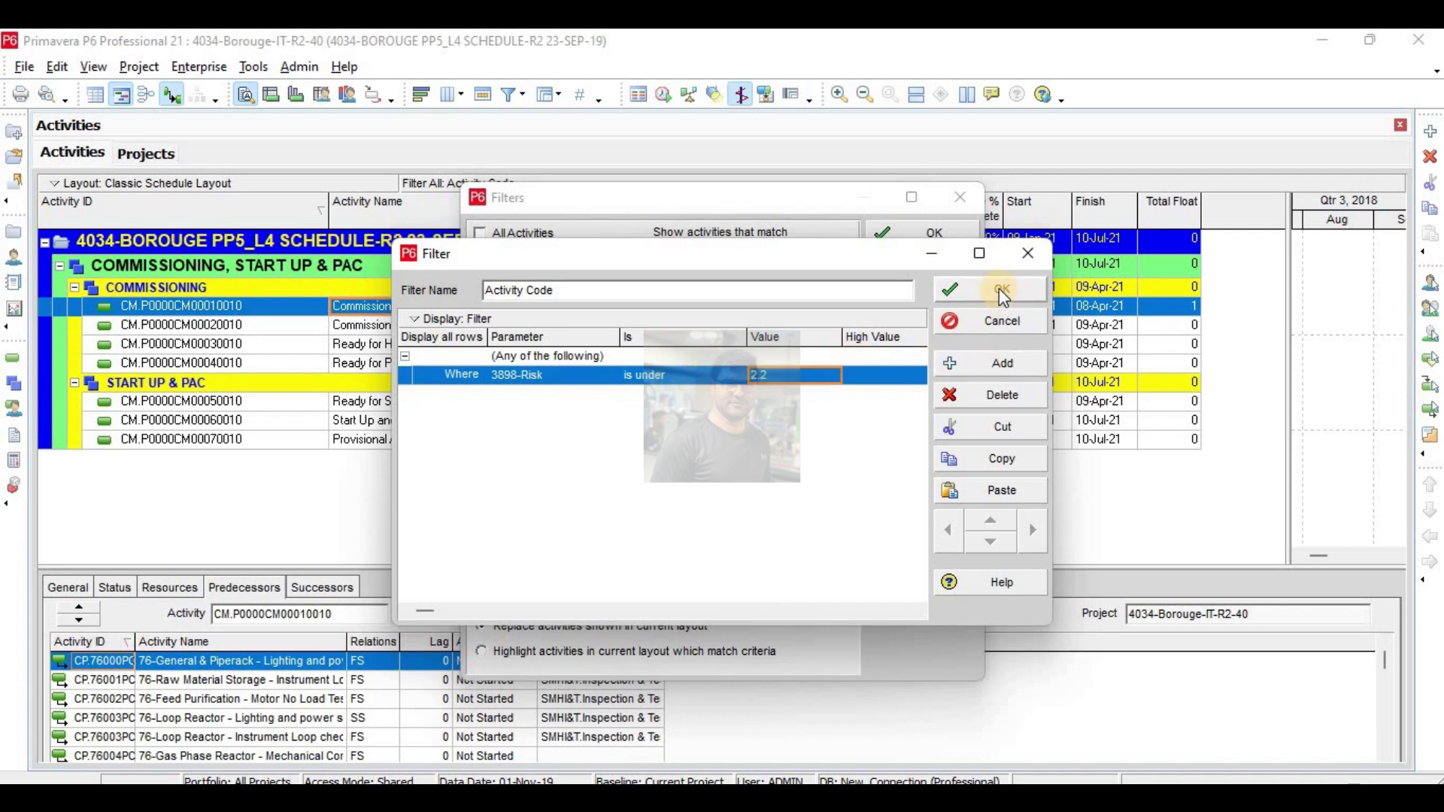
Apply the Activity Code filter to the schedule and look through the filtered activities.
{"action": "left_click", "coordinate": [934, 315]}
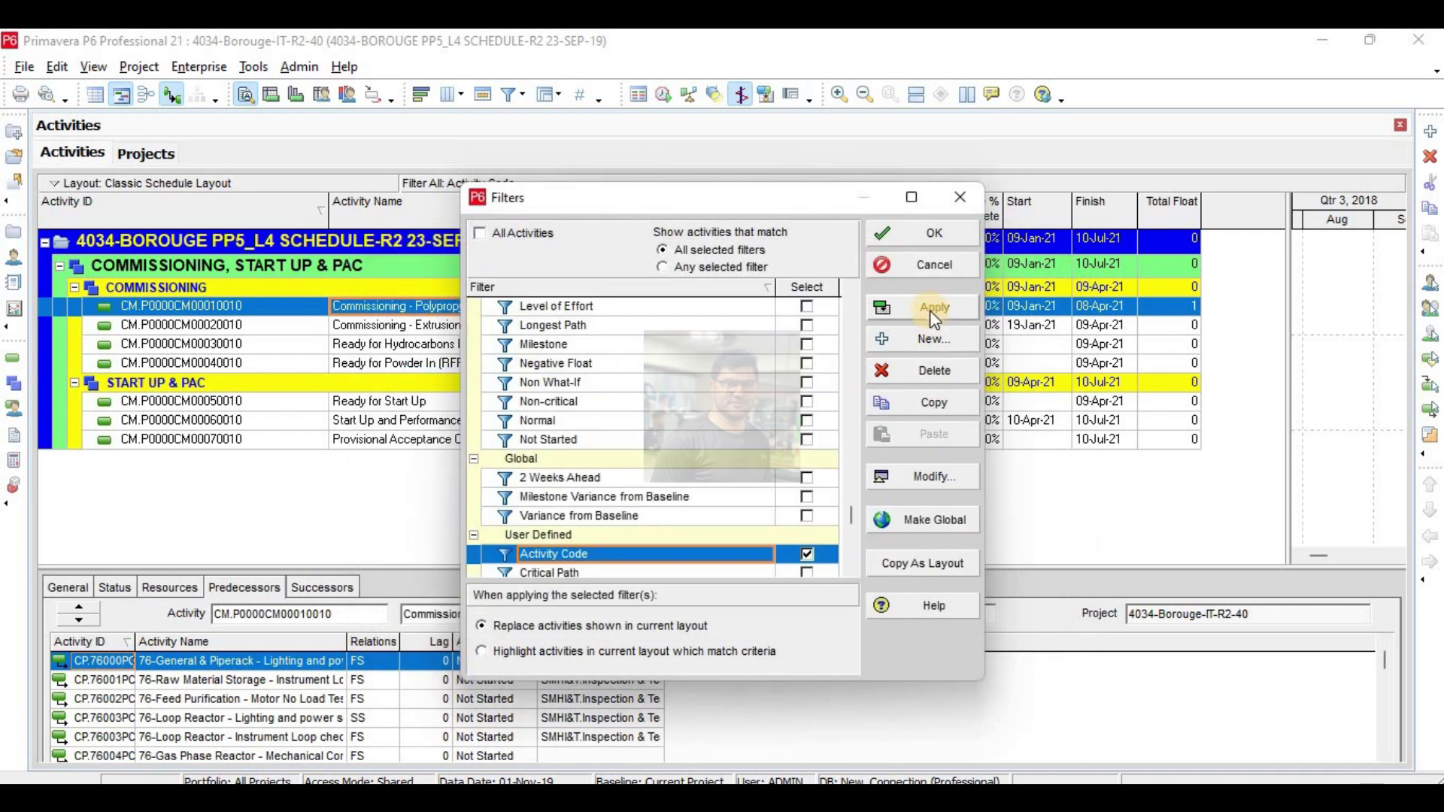
{"action": "left_click", "coordinate": [918, 233]}
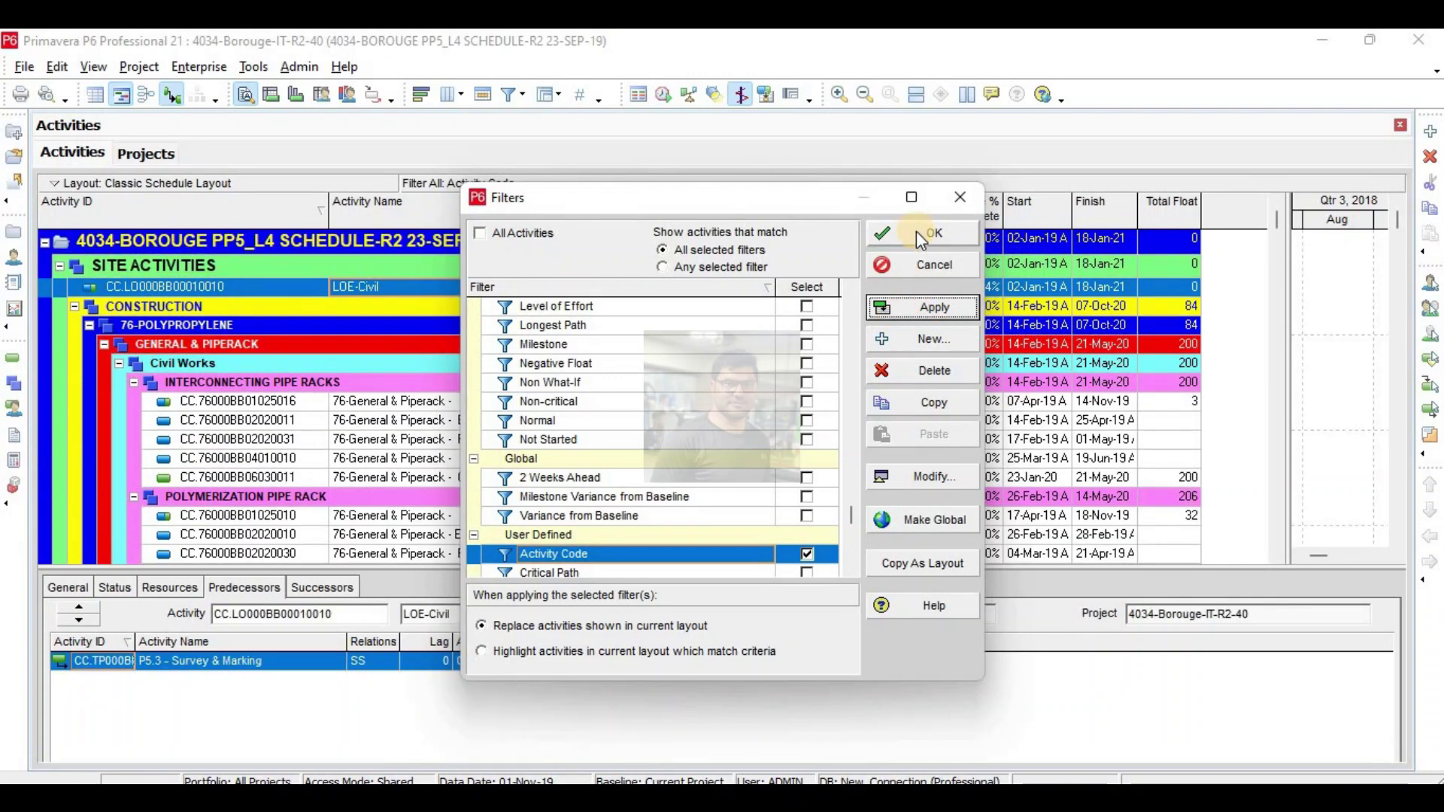
{"action": "scroll", "coordinate": [426, 435], "scroll_direction": "down", "scroll_amount": 1}
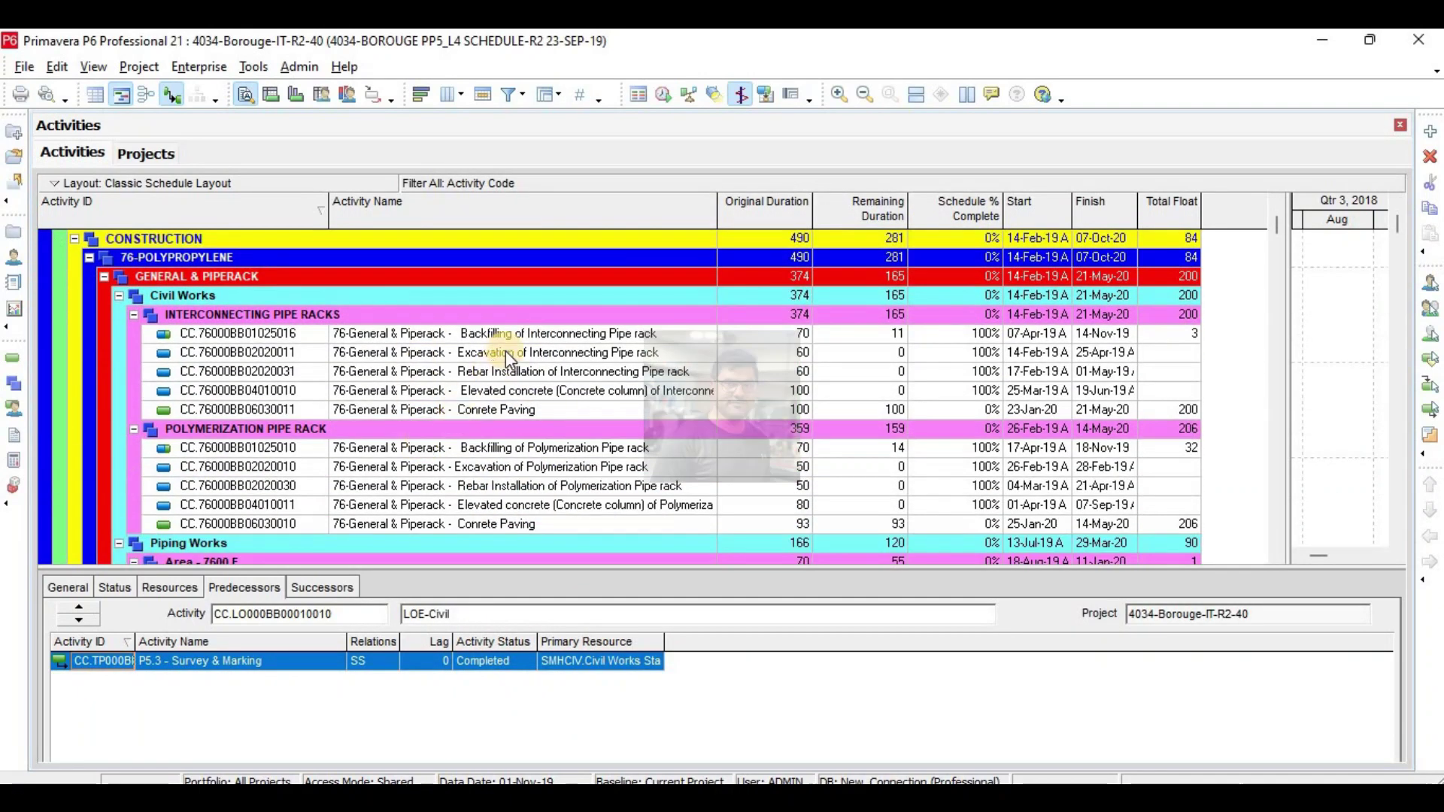
{"action": "scroll", "coordinate": [498, 390], "scroll_direction": "down", "scroll_amount": 2}
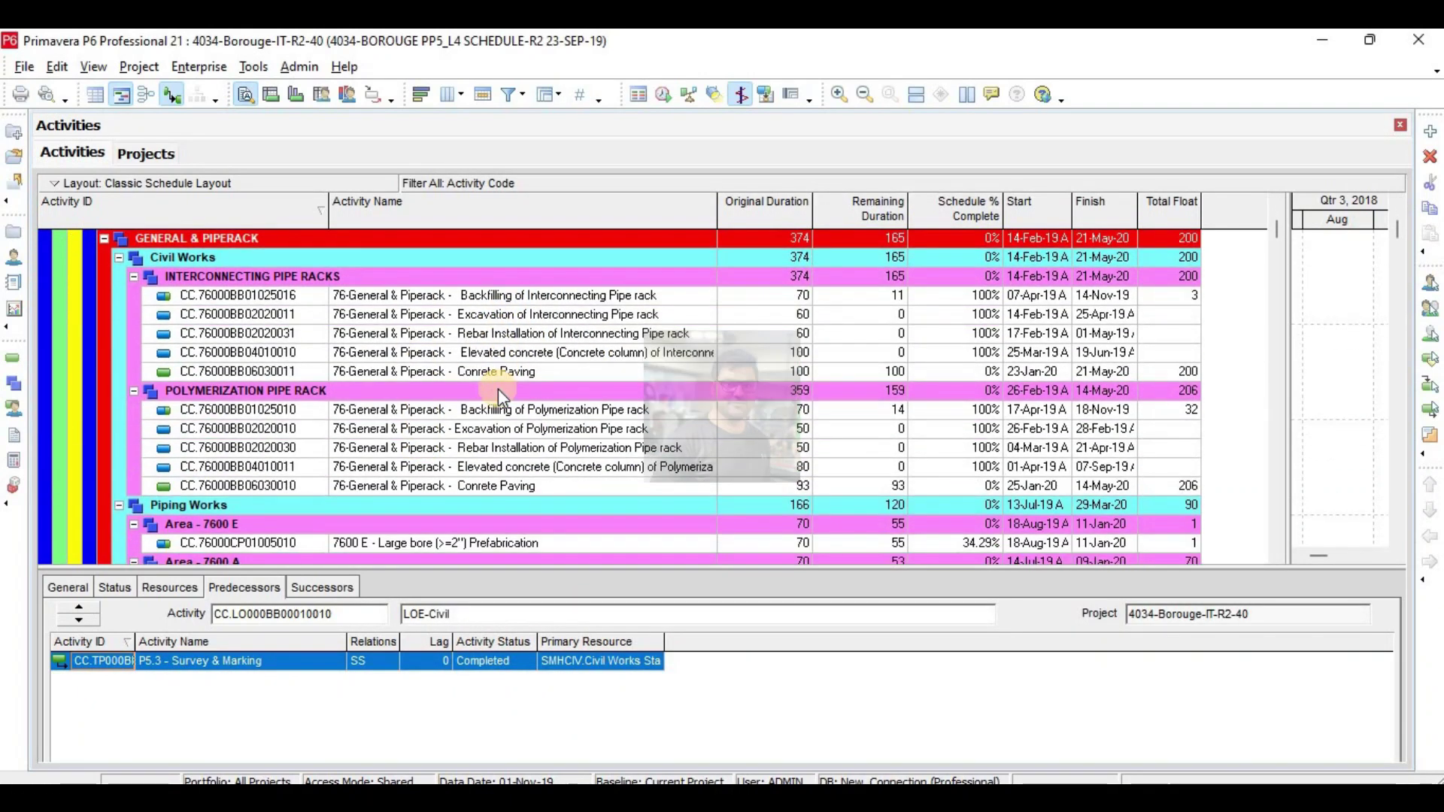
{"action": "scroll", "coordinate": [498, 389], "scroll_direction": "down", "scroll_amount": 1}
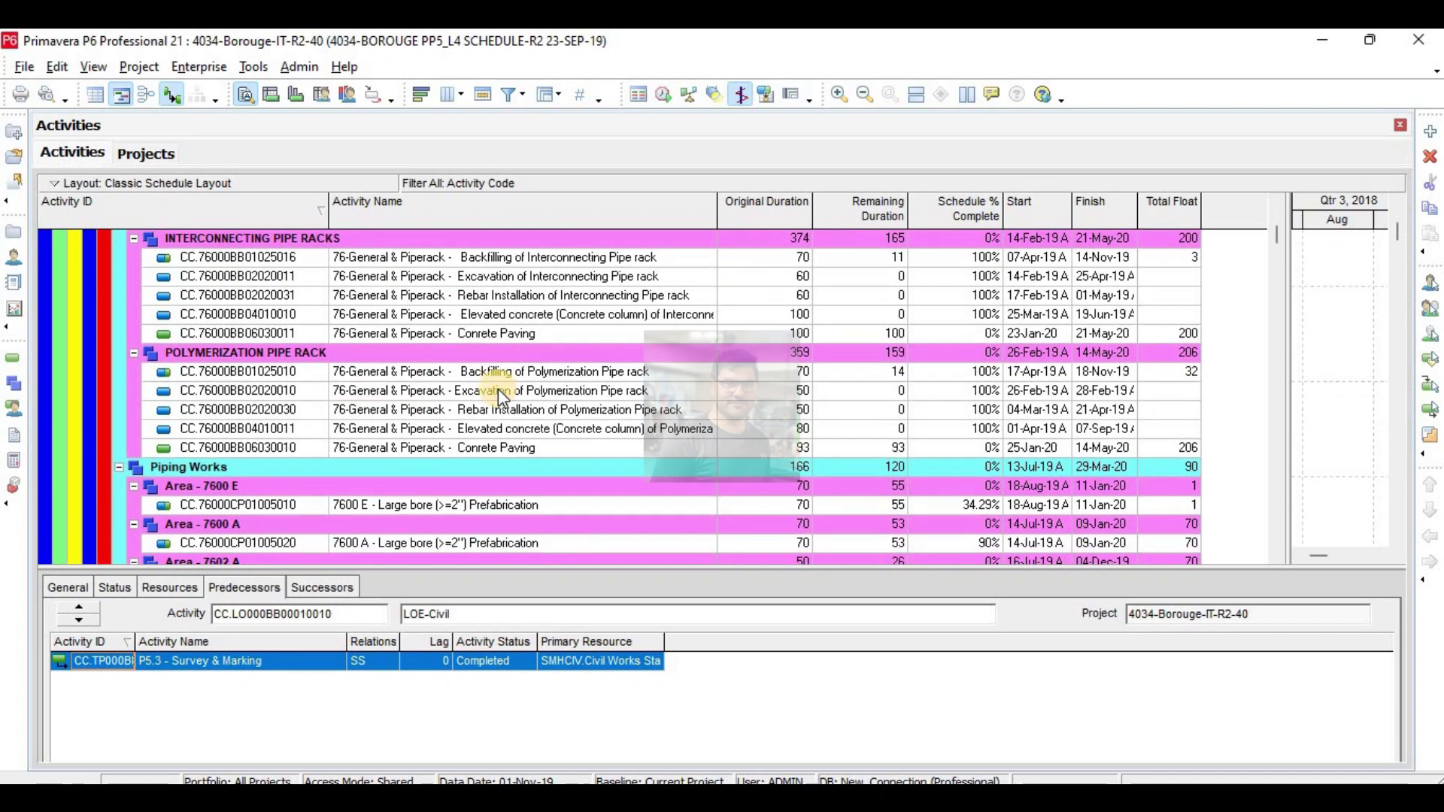
{"action": "scroll", "coordinate": [498, 390], "scroll_direction": "down", "scroll_amount": 3}
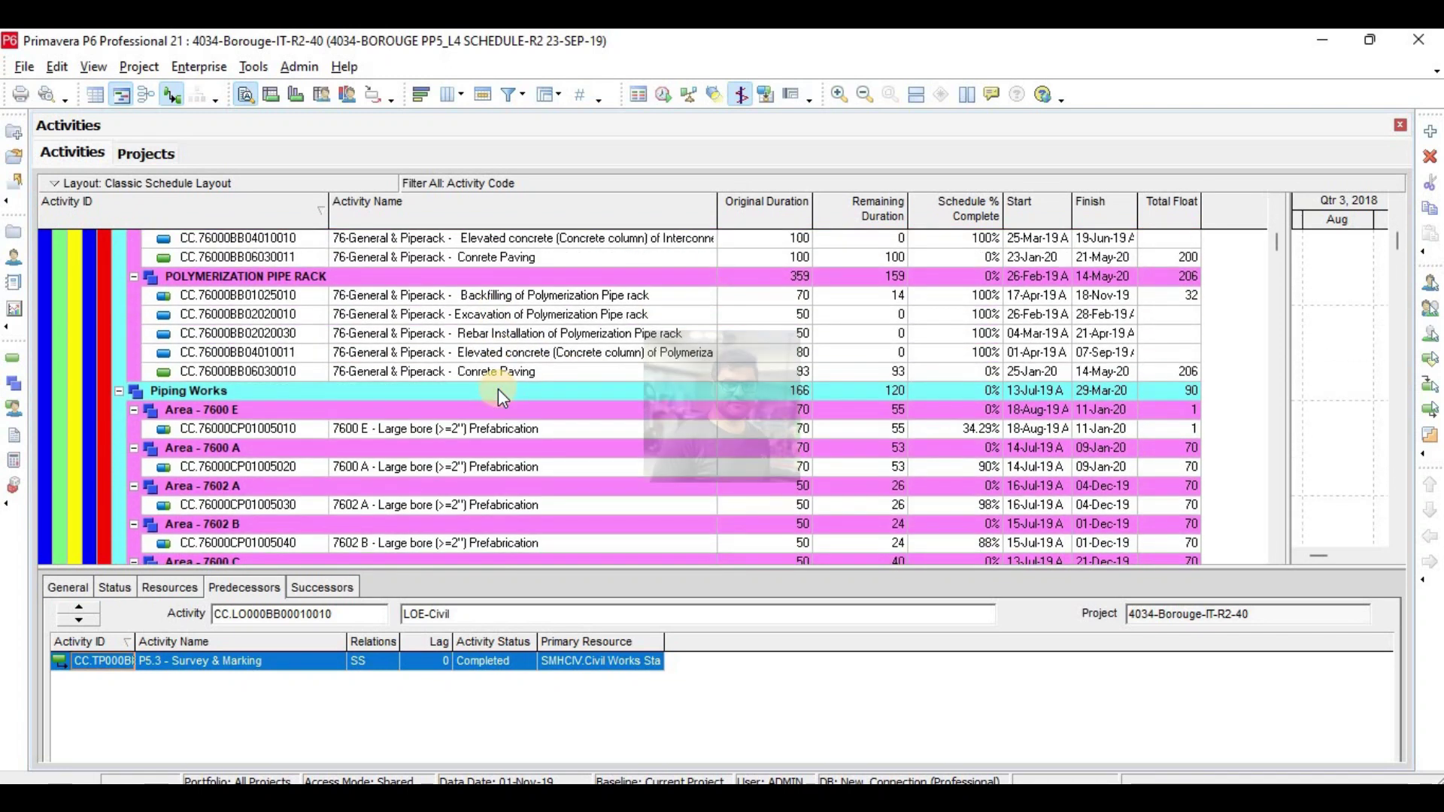
{"action": "scroll", "coordinate": [497, 390], "scroll_direction": "down", "scroll_amount": 2}
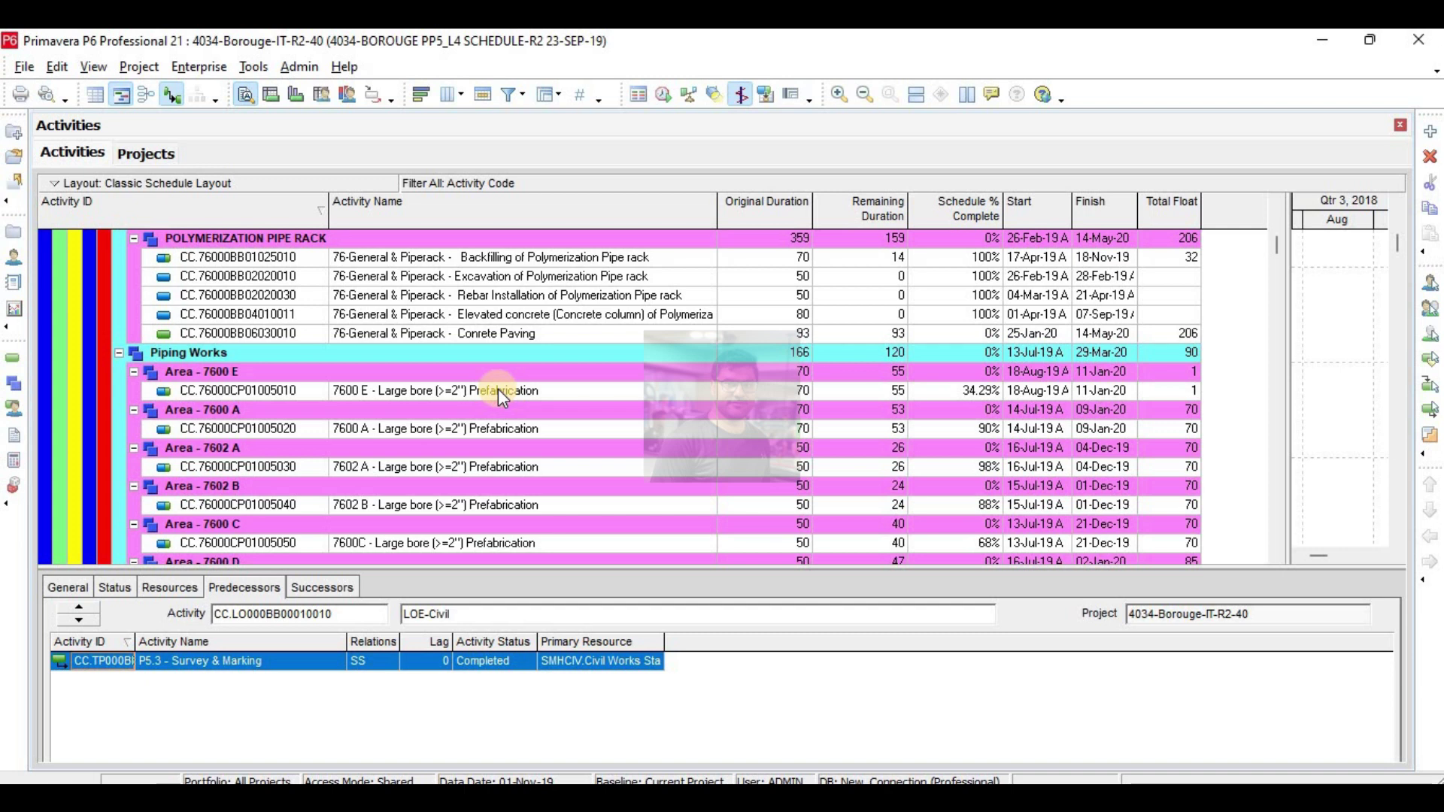
{"action": "scroll", "coordinate": [498, 390], "scroll_direction": "down", "scroll_amount": 5}
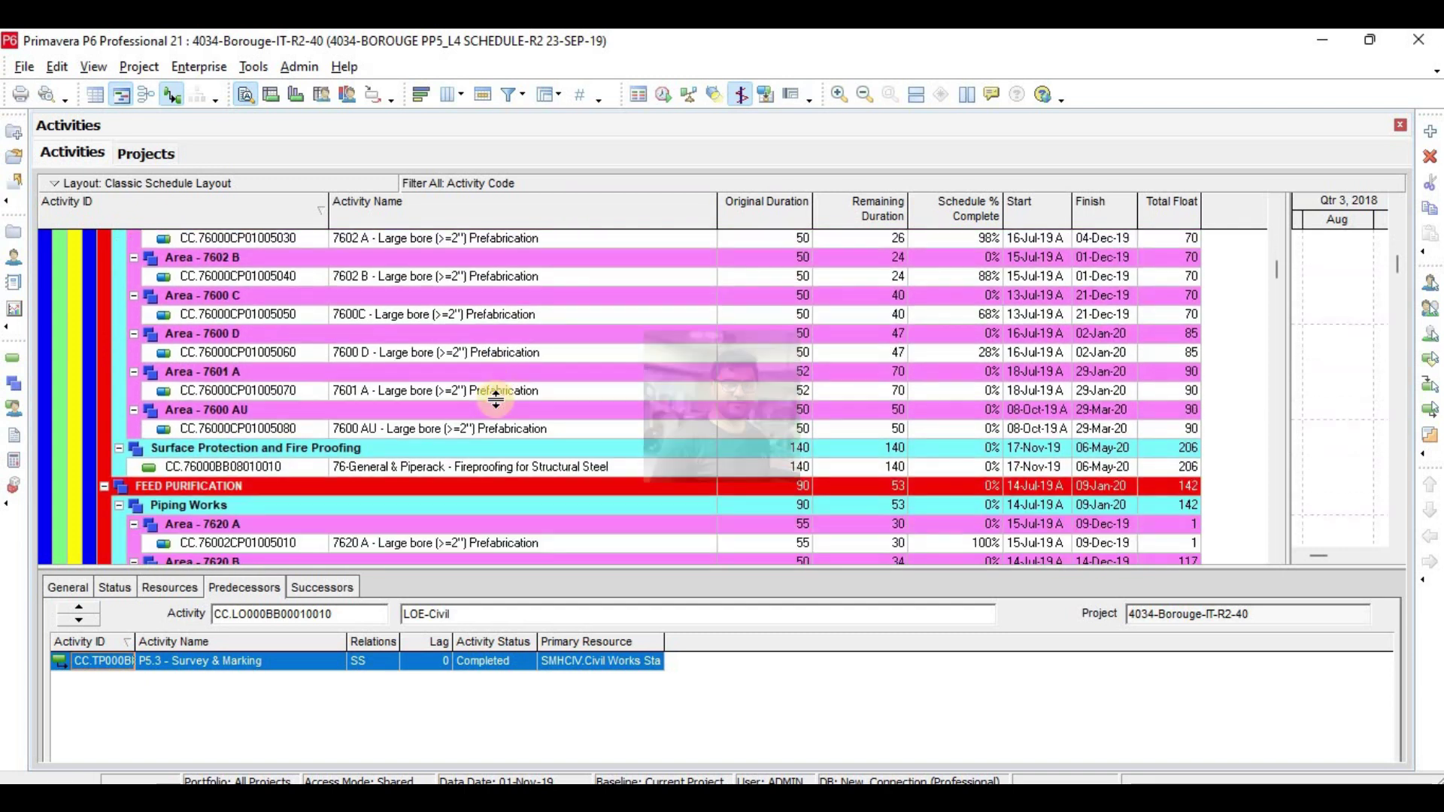
{"action": "scroll", "coordinate": [496, 399], "scroll_direction": "down", "scroll_amount": 5}
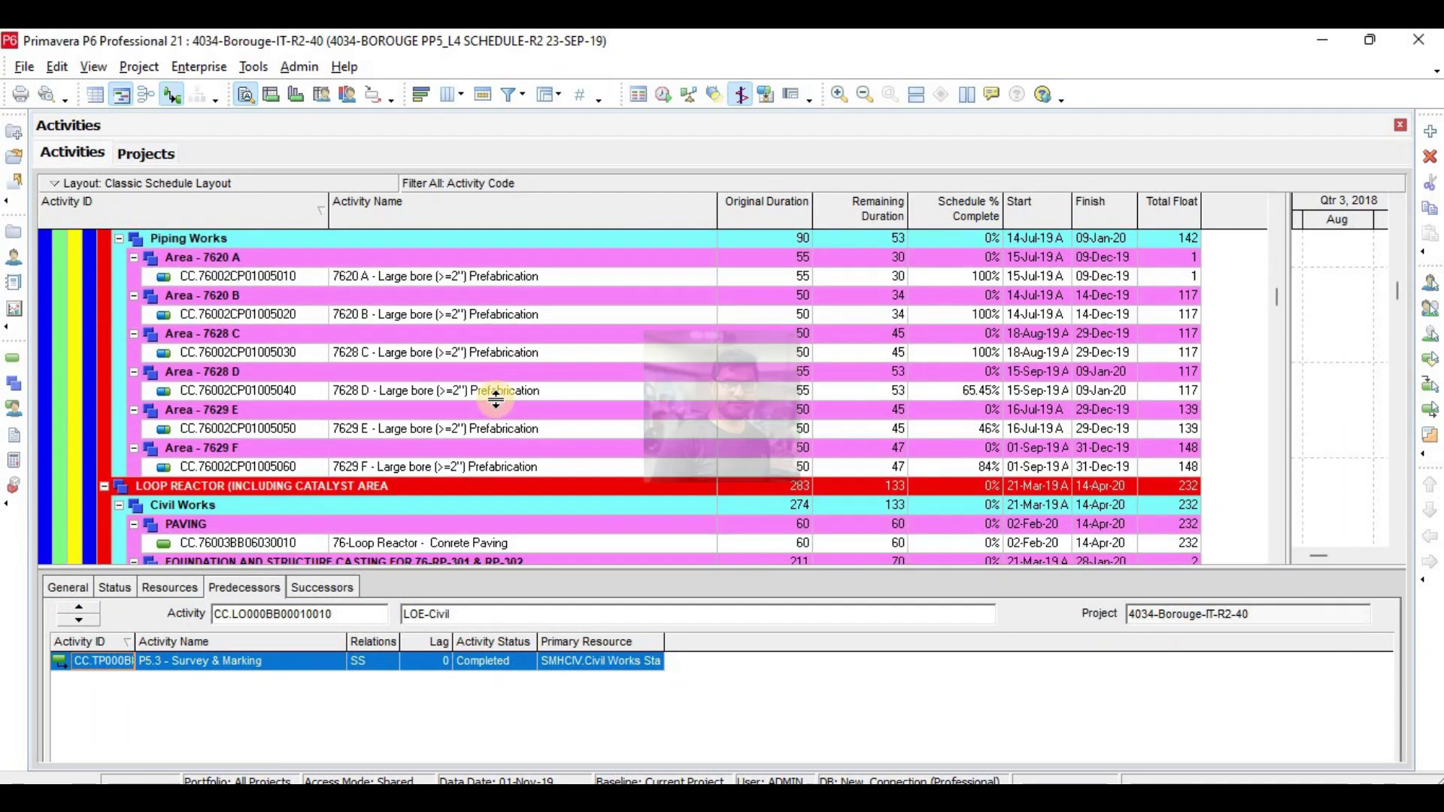
Set the 3898-Risk filter value to 3.5 (Delay in completion of project within the contractual timeperiod of 32 months) and save the definition.
{"action": "left_click", "coordinate": [511, 94]}
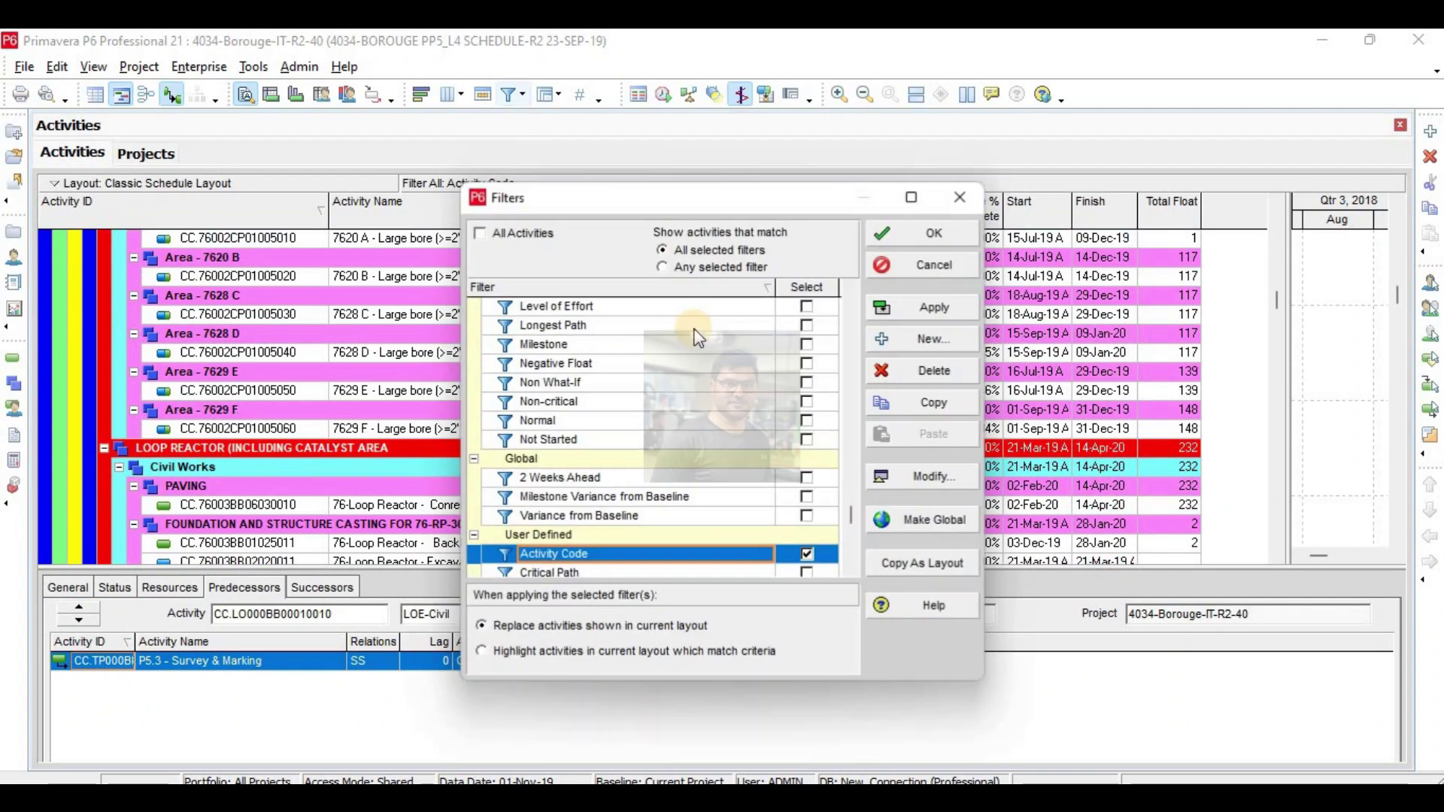
{"action": "double_click", "coordinate": [620, 554]}
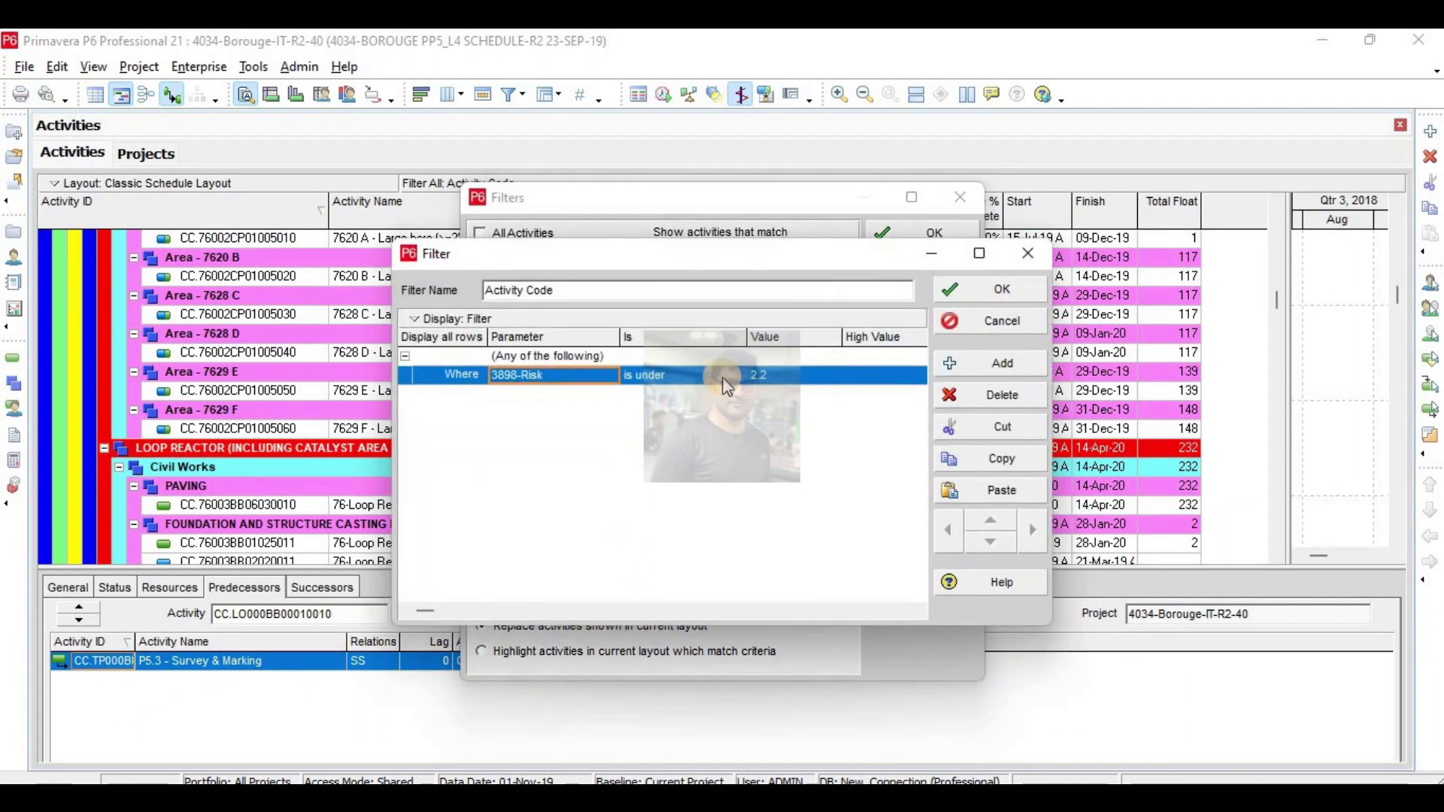
{"action": "left_click", "coordinate": [792, 374]}
{"action": "left_click", "coordinate": [761, 385]}
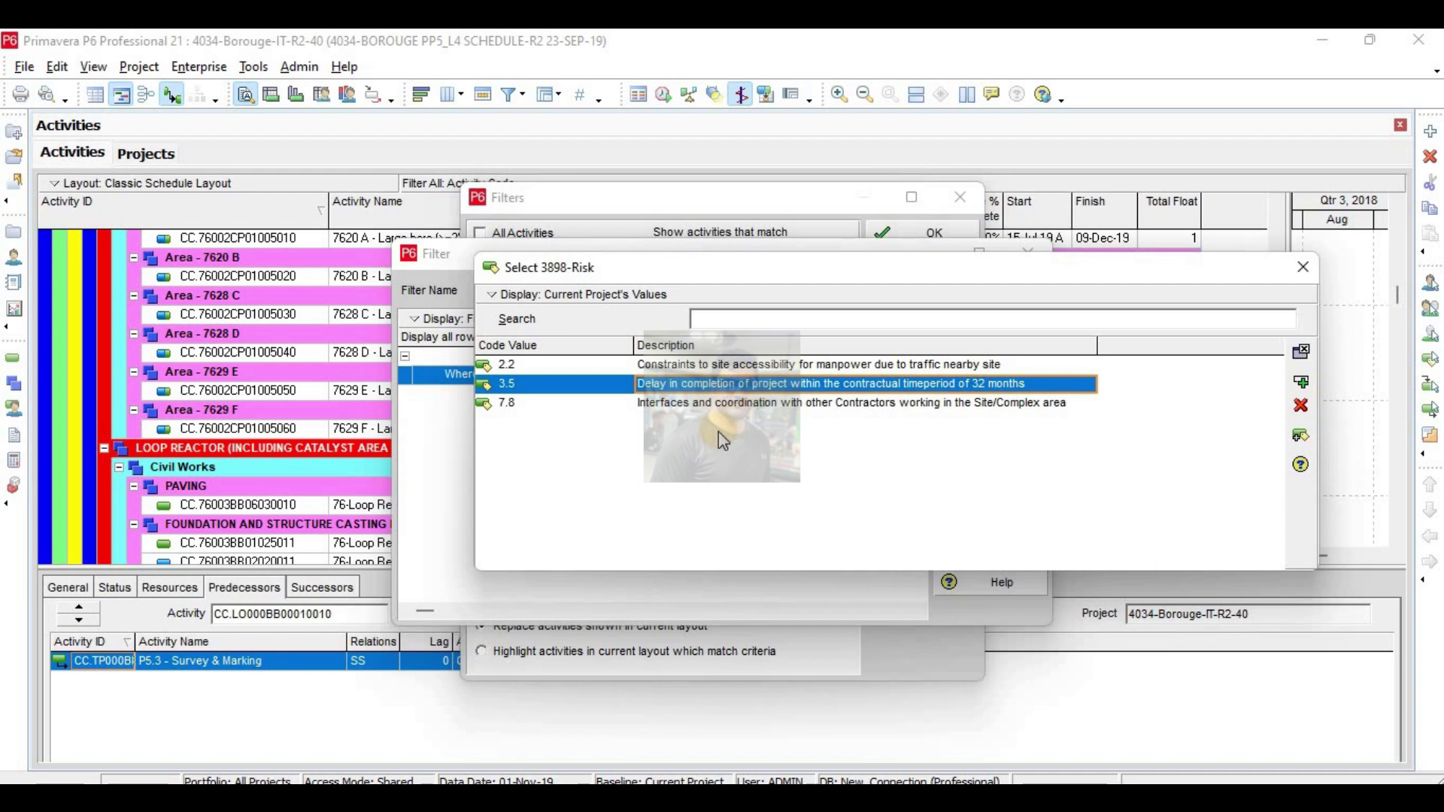
{"action": "double_click", "coordinate": [739, 384]}
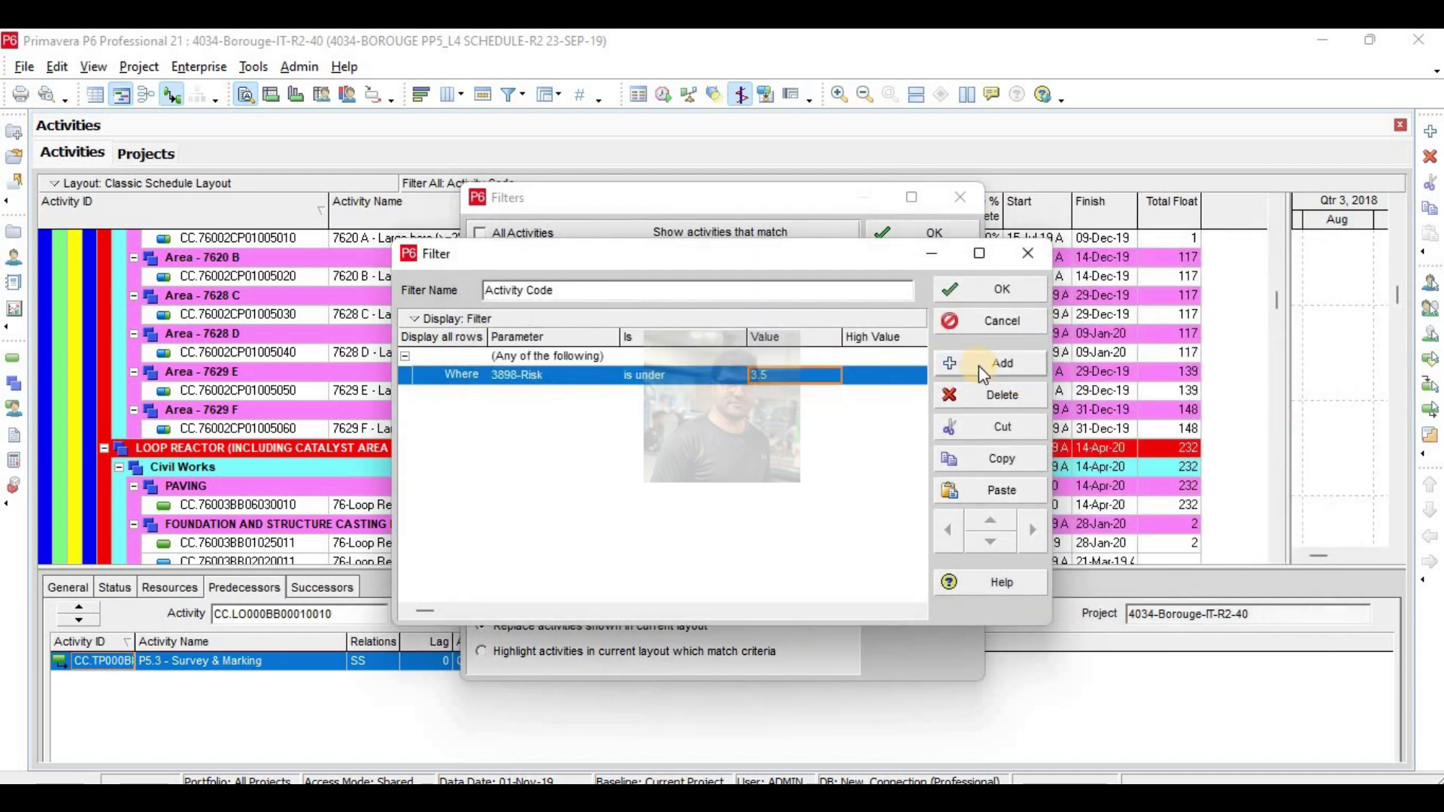
{"action": "left_click", "coordinate": [1001, 293]}
Apply the redefined Activity Code filter to the schedule and look through the remaining activities.
{"action": "left_click", "coordinate": [922, 307]}
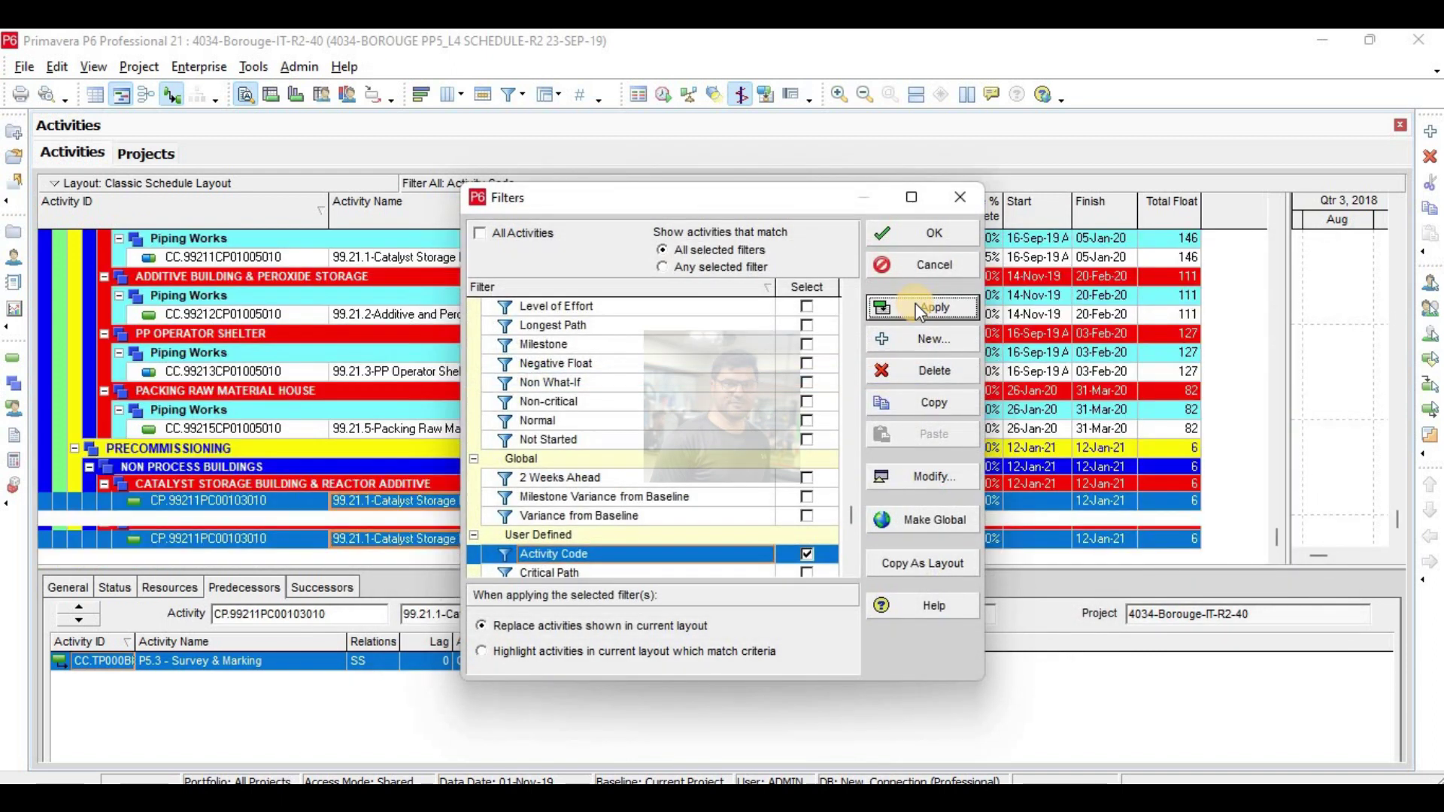
{"action": "left_click", "coordinate": [925, 232]}
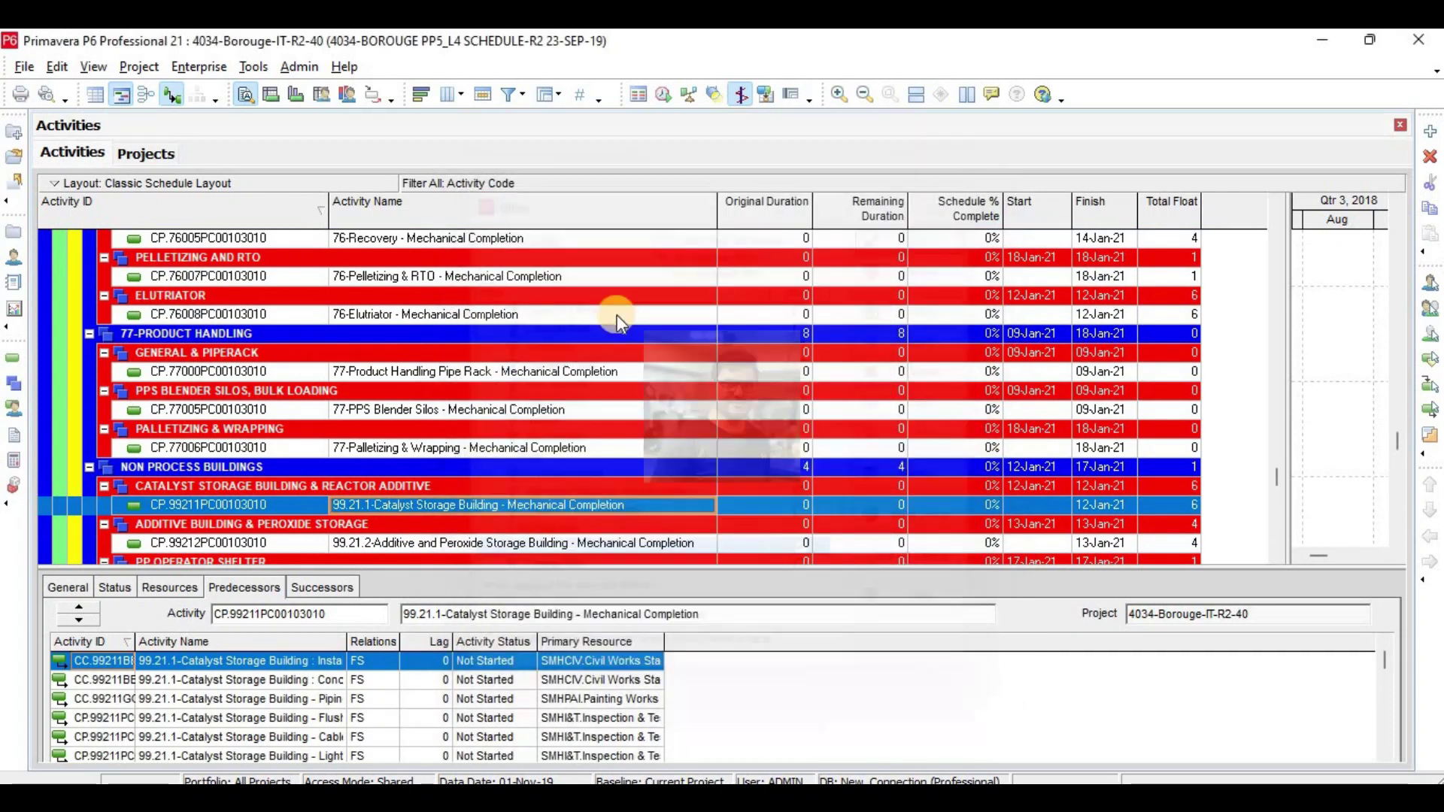
{"action": "left_click", "coordinate": [441, 411]}
{"action": "scroll", "coordinate": [441, 409], "scroll_direction": "down", "scroll_amount": 2}
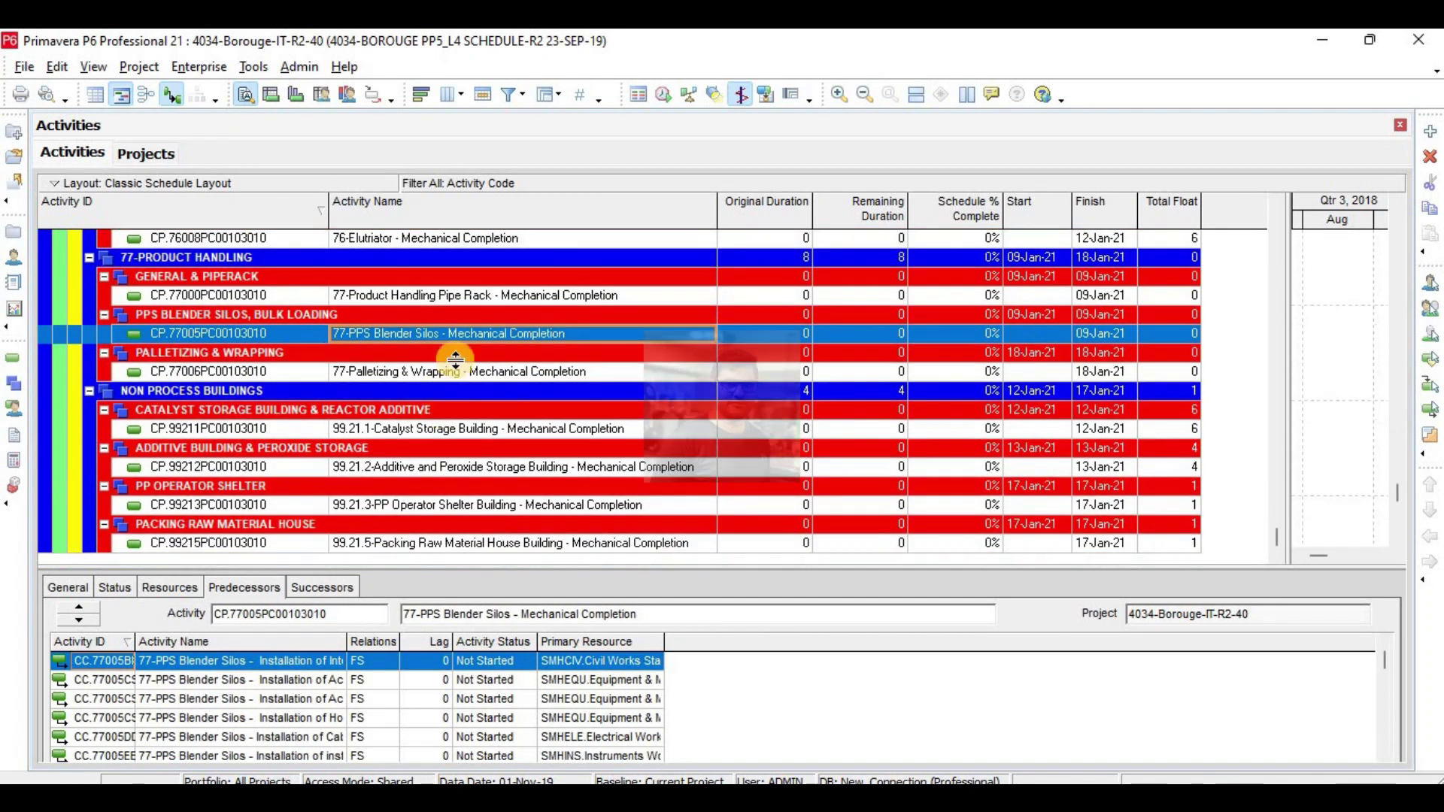
{"action": "left_click", "coordinate": [511, 95]}
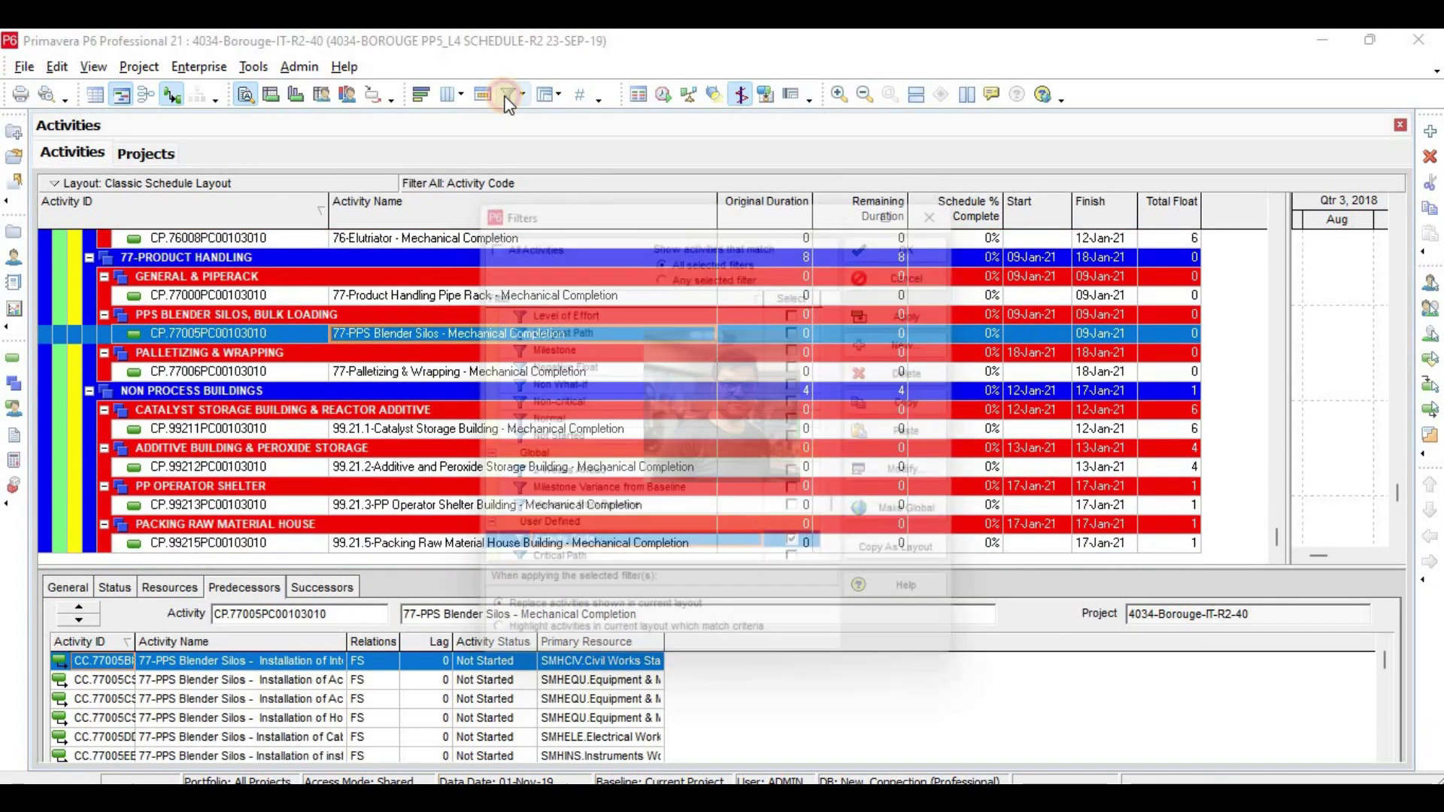
{"action": "left_click", "coordinate": [955, 207]}
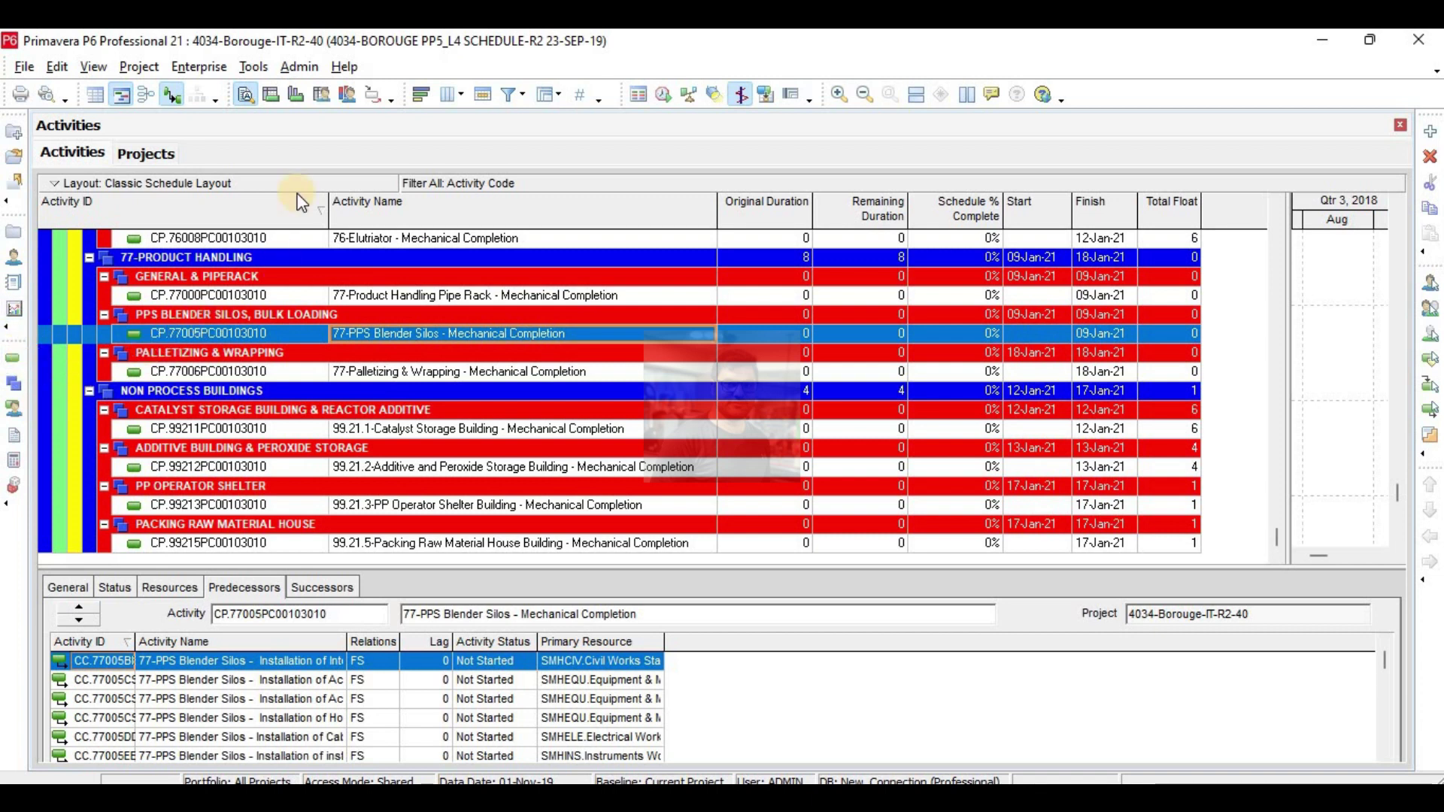
Close the 4034-Borouge-IT-R2-40 project and confirm the closing.
{"action": "left_click", "coordinate": [22, 66]}
{"action": "left_click", "coordinate": [64, 182]}
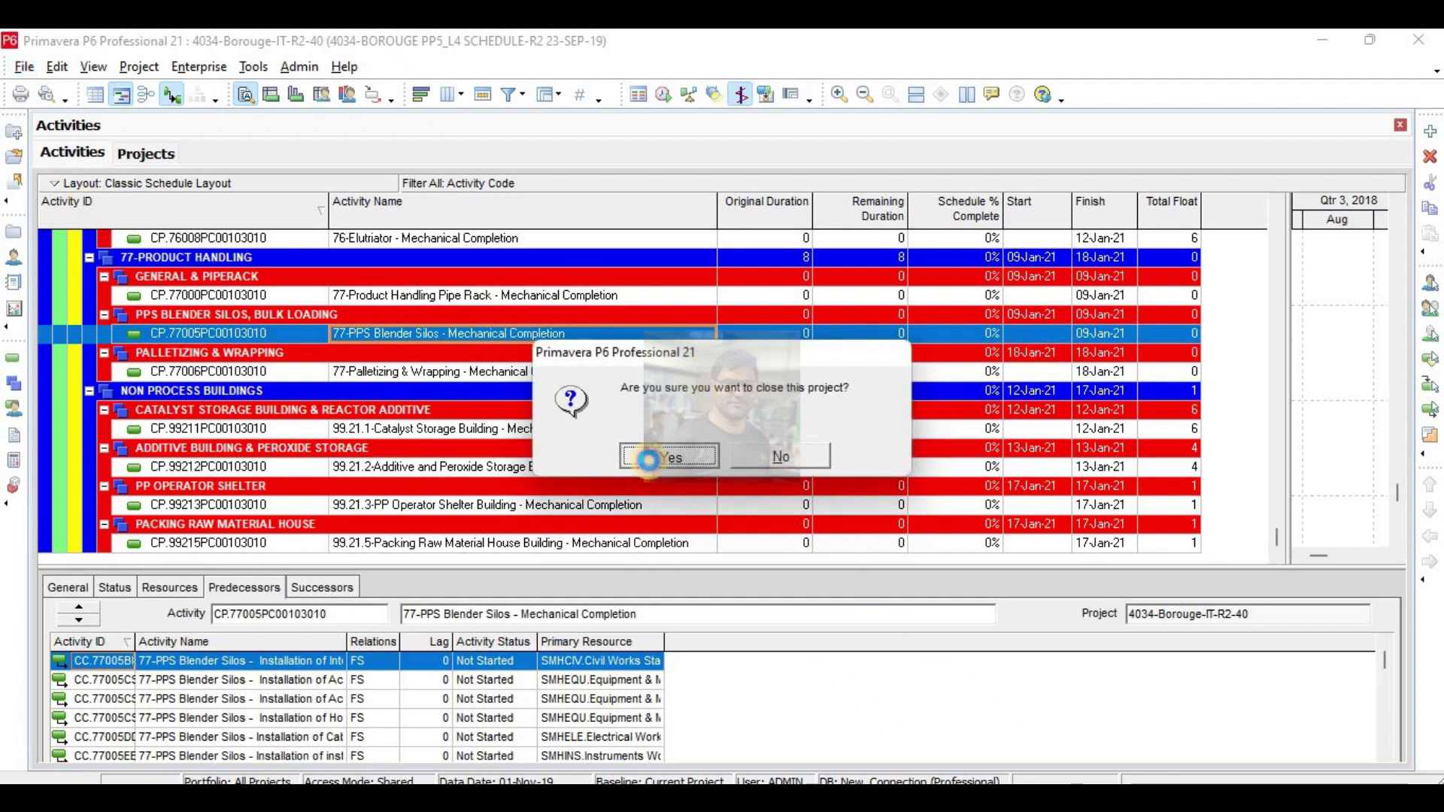
{"action": "left_click", "coordinate": [661, 451]}
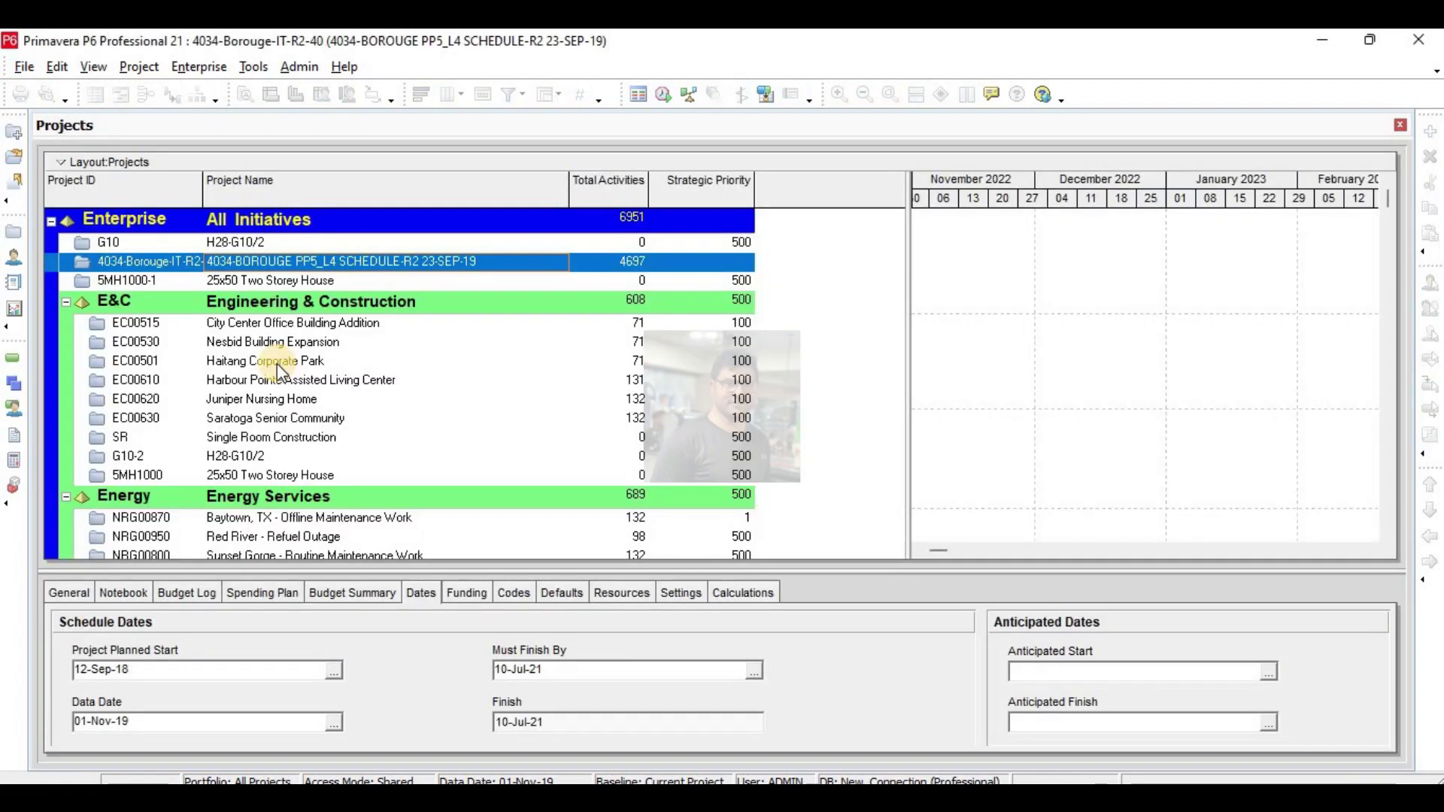
Open the project 5MH1000 (25x50 Two Storey House) from the Engineering & Construction group.
{"action": "left_click", "coordinate": [290, 476]}
{"action": "left_click", "coordinate": [290, 476]}
{"action": "left_click", "coordinate": [384, 418]}
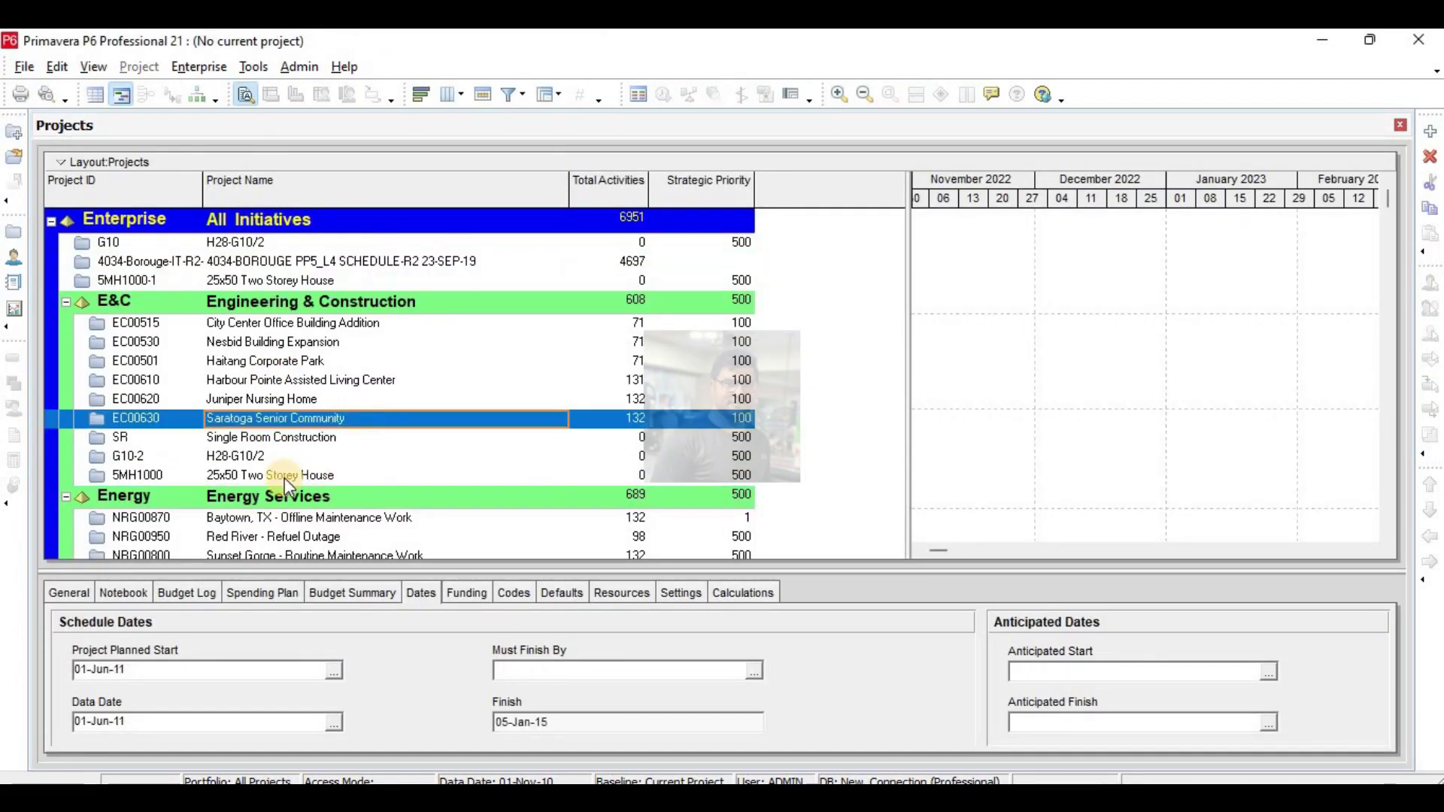
{"action": "right_click", "coordinate": [285, 477]}
{"action": "left_click", "coordinate": [362, 272]}
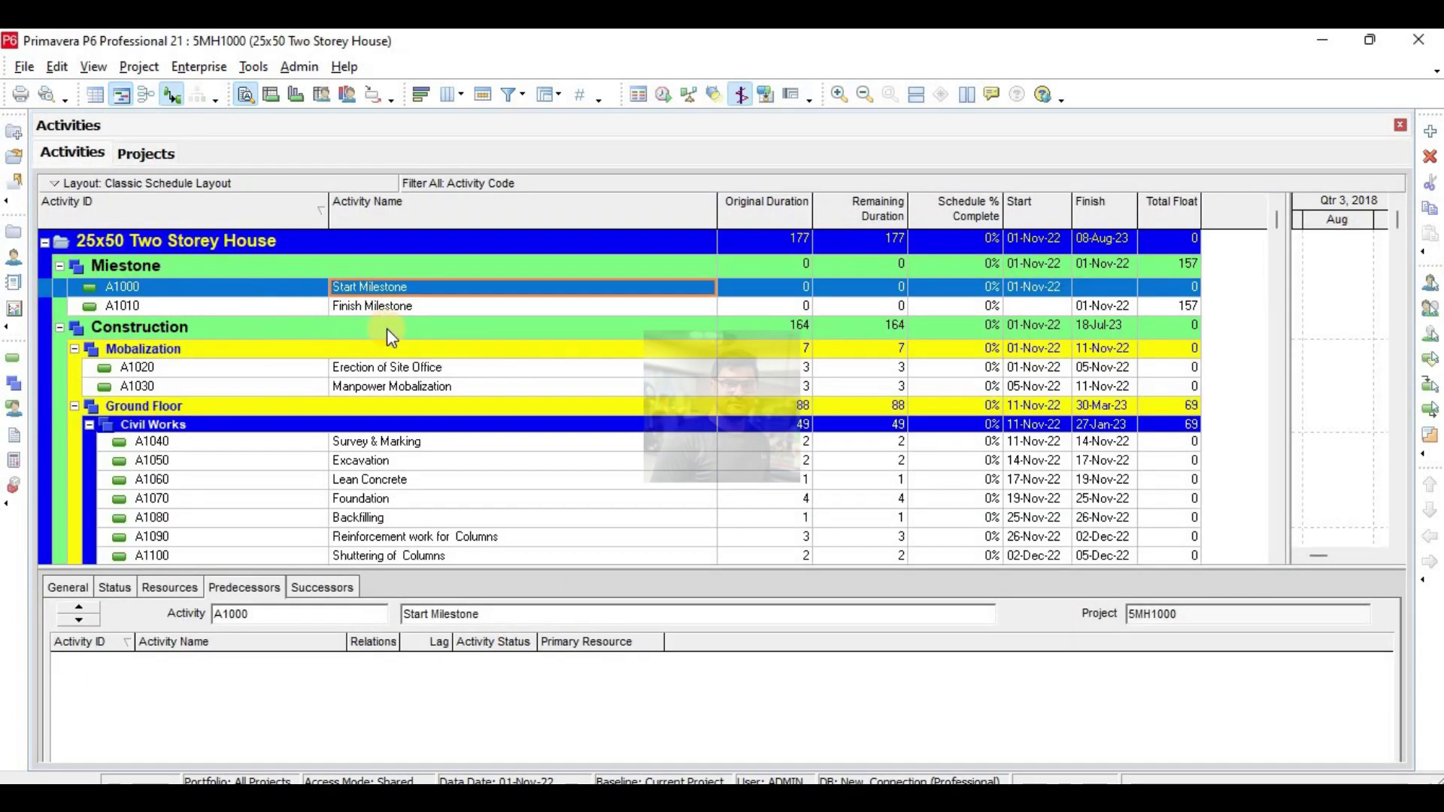
Look through the Ground Floor and First Floor activities and open the project's Resource Assignments.
{"action": "scroll", "coordinate": [387, 328], "scroll_direction": "down", "scroll_amount": 4}
{"action": "scroll", "coordinate": [388, 354], "scroll_direction": "down", "scroll_amount": 8}
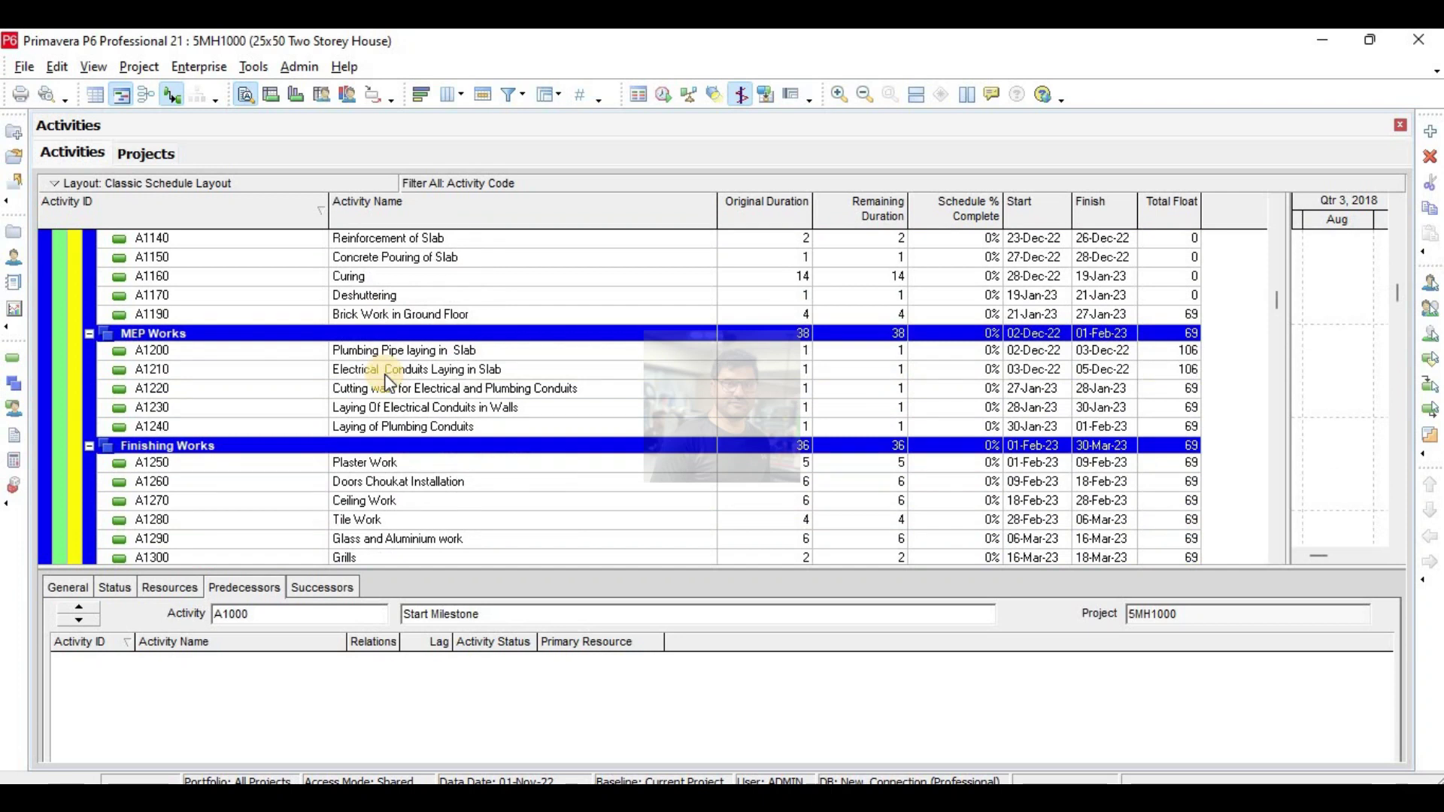
{"action": "scroll", "coordinate": [387, 382], "scroll_direction": "down", "scroll_amount": 1}
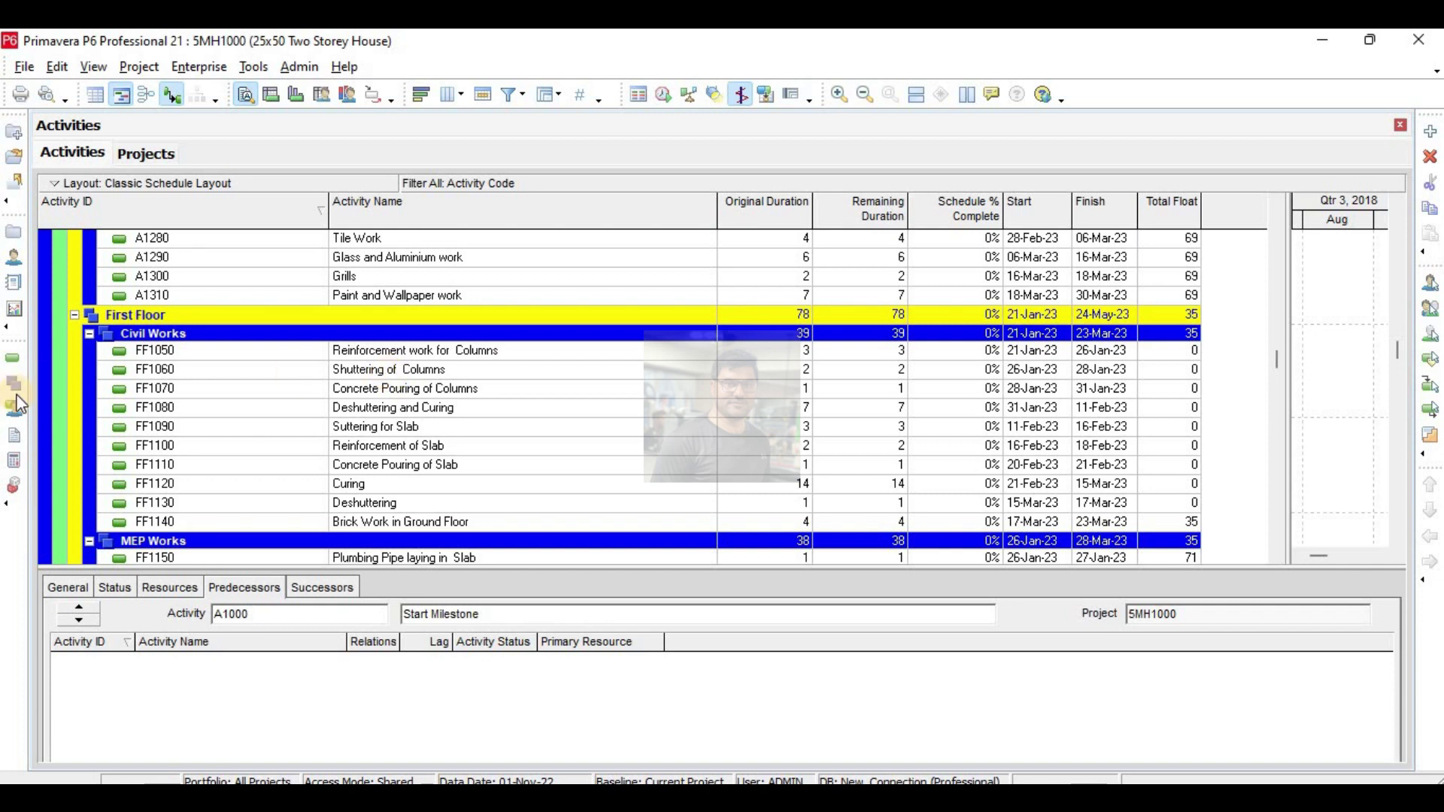
{"action": "scroll", "coordinate": [431, 408], "scroll_direction": "up", "scroll_amount": 1}
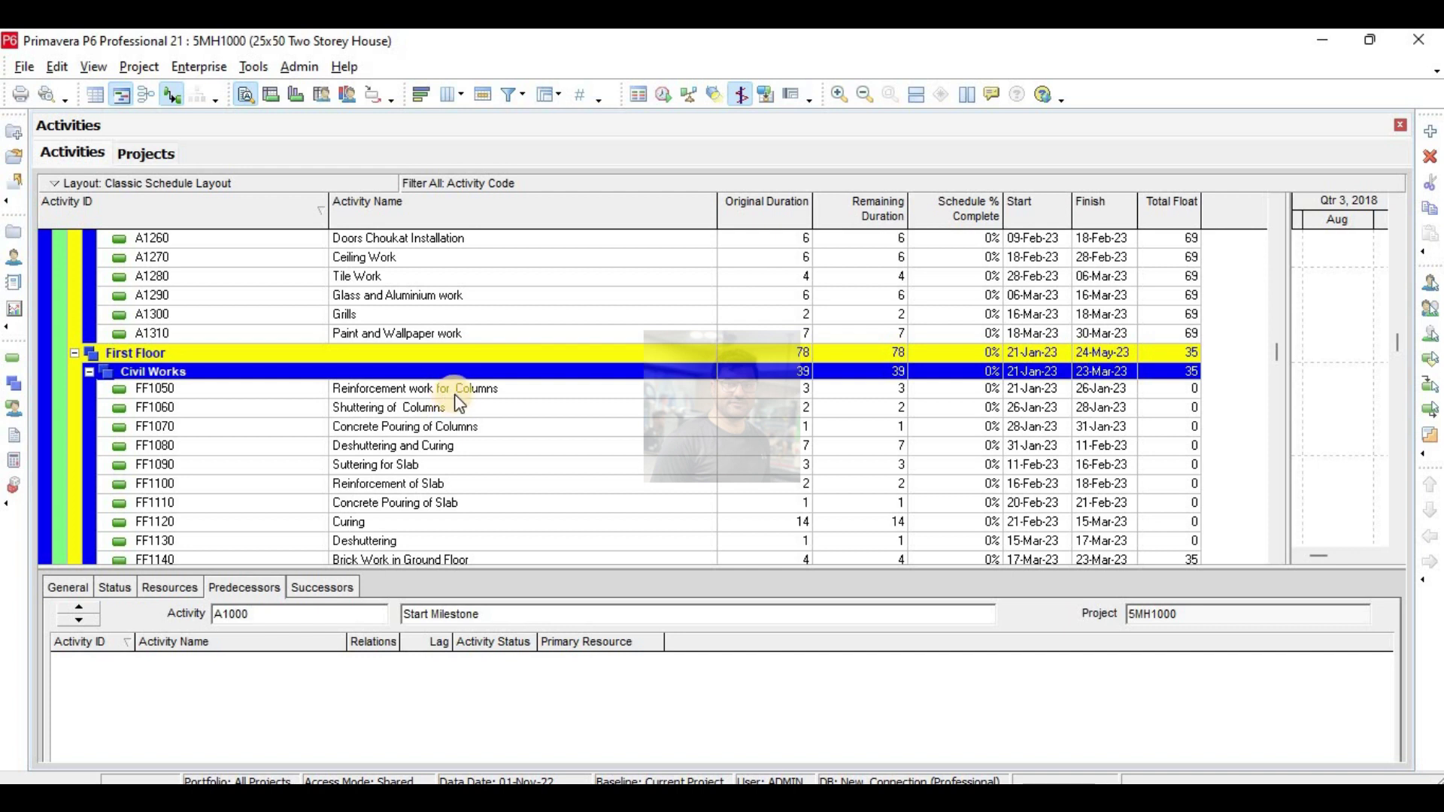
{"action": "scroll", "coordinate": [457, 404], "scroll_direction": "down", "scroll_amount": 2}
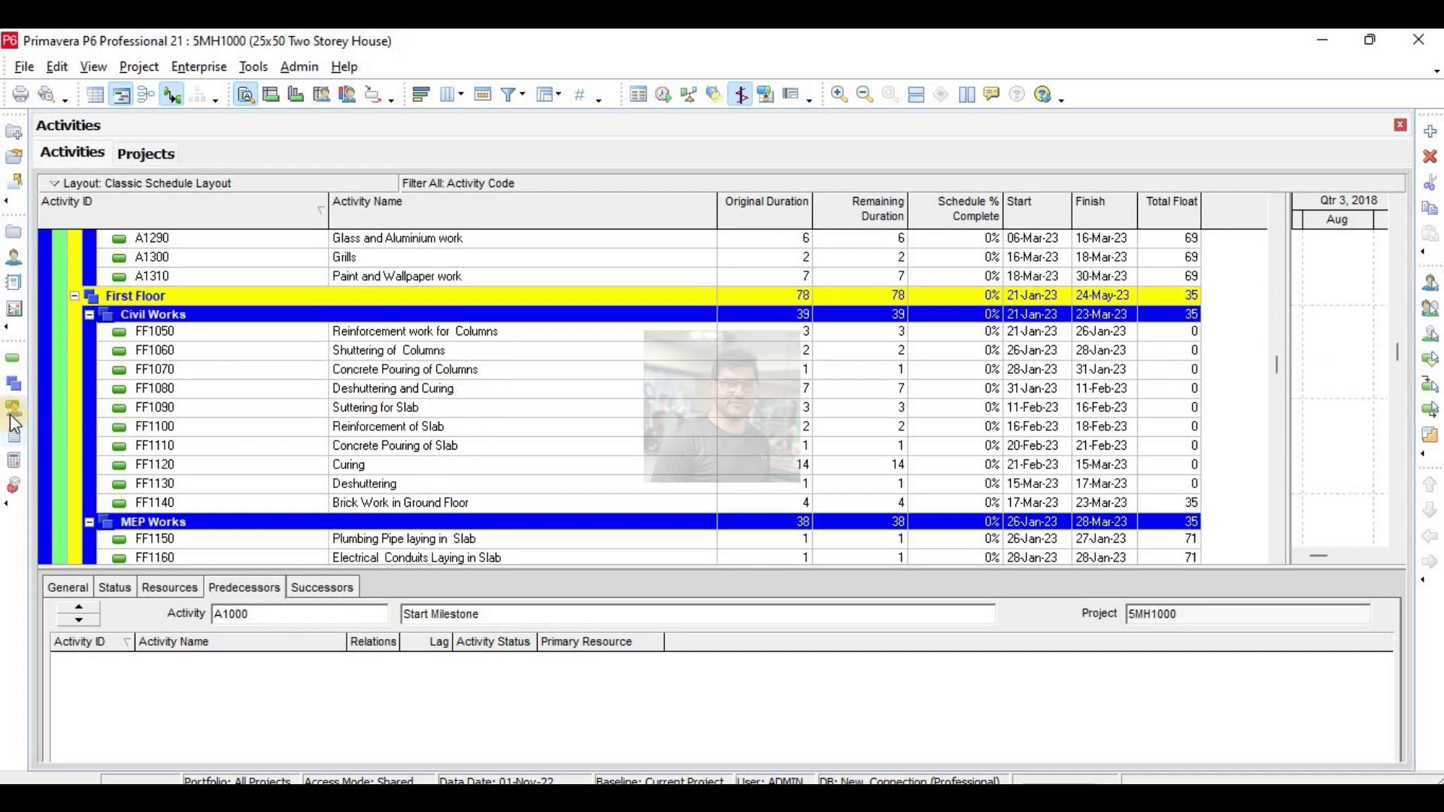
{"action": "left_click", "coordinate": [12, 414]}
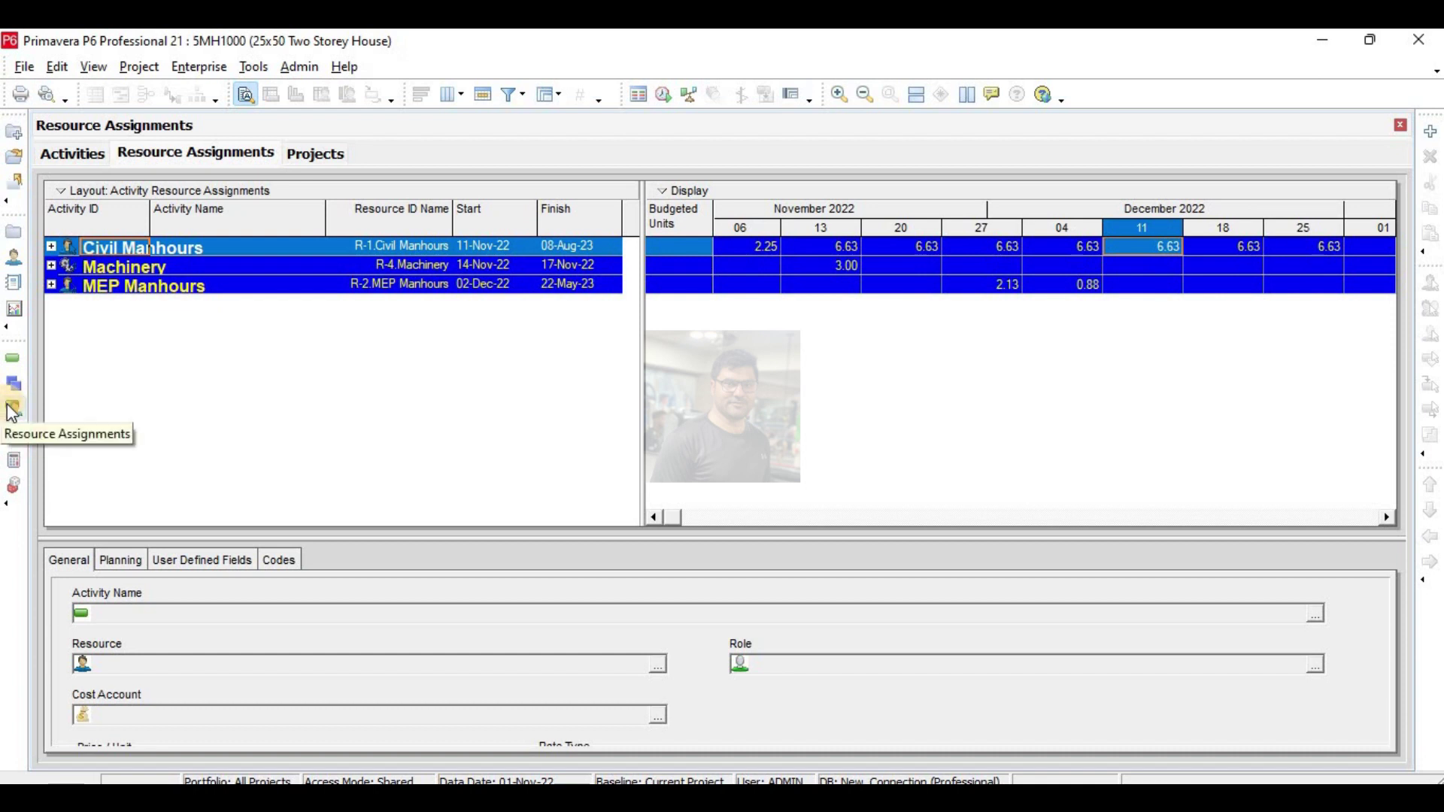
Check the customization options for the spreadsheet fields shown with the resource assignments.
{"action": "left_click", "coordinate": [172, 248]}
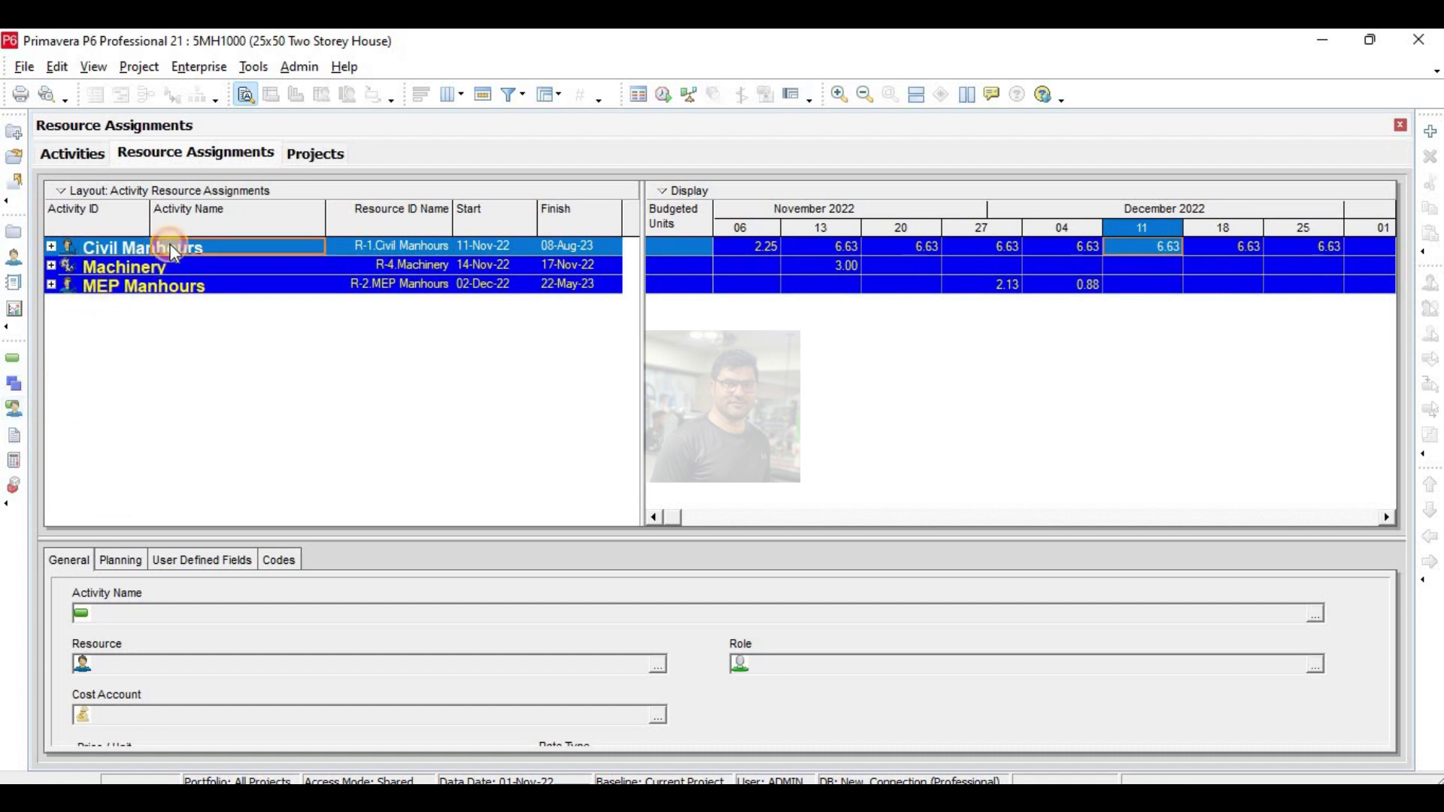
{"action": "left_click", "coordinate": [187, 292]}
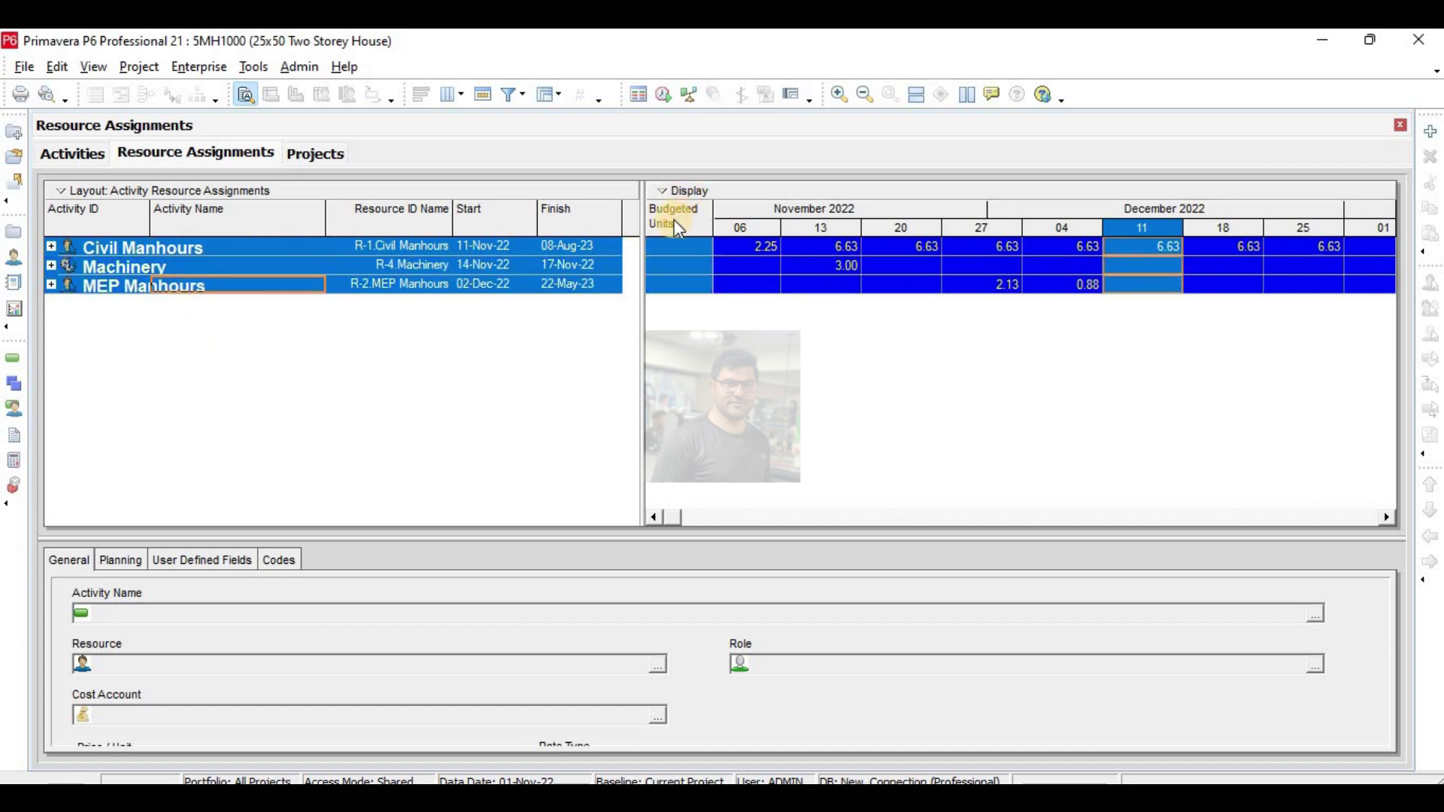
{"action": "left_click", "coordinate": [693, 192]}
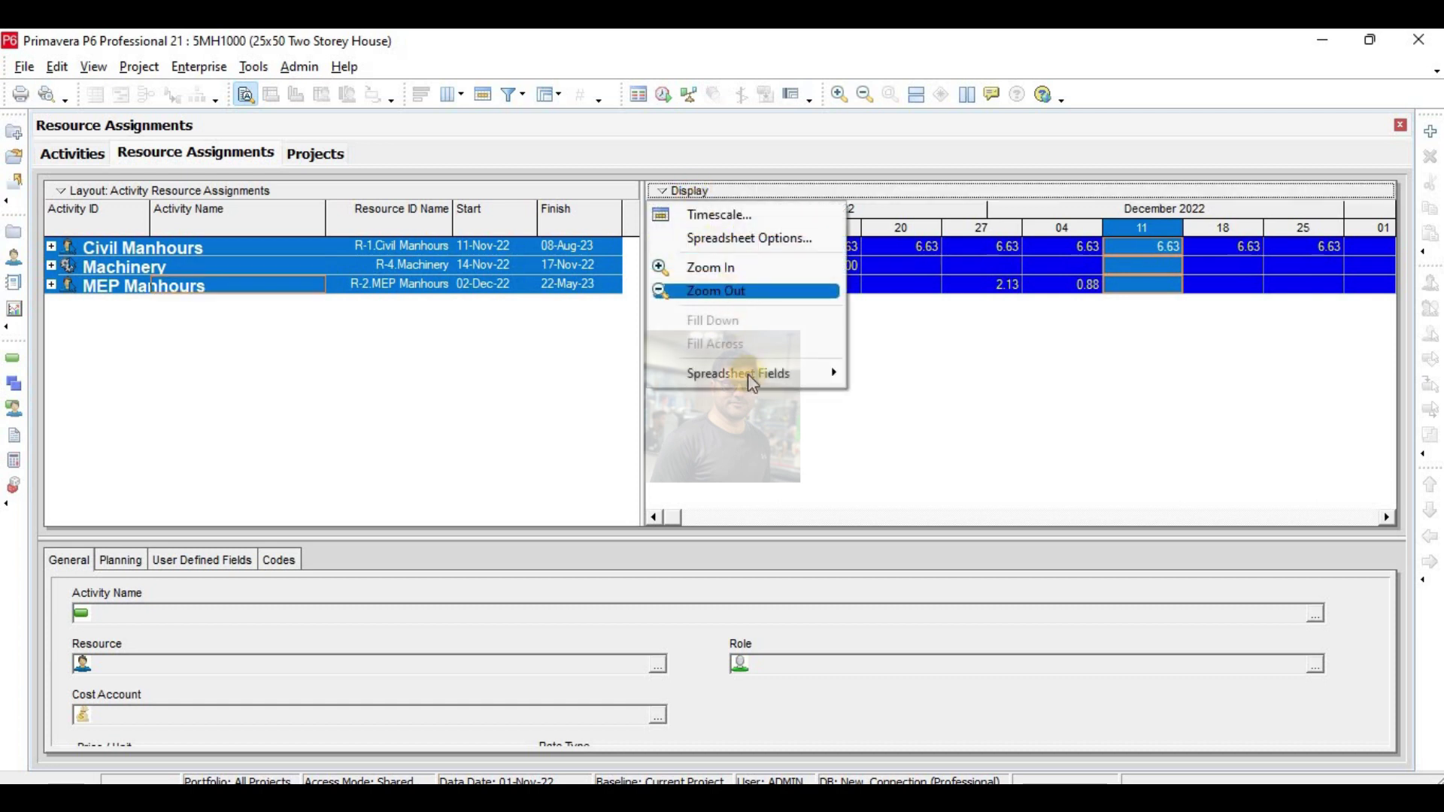
{"action": "mouse_move", "coordinate": [756, 390]}
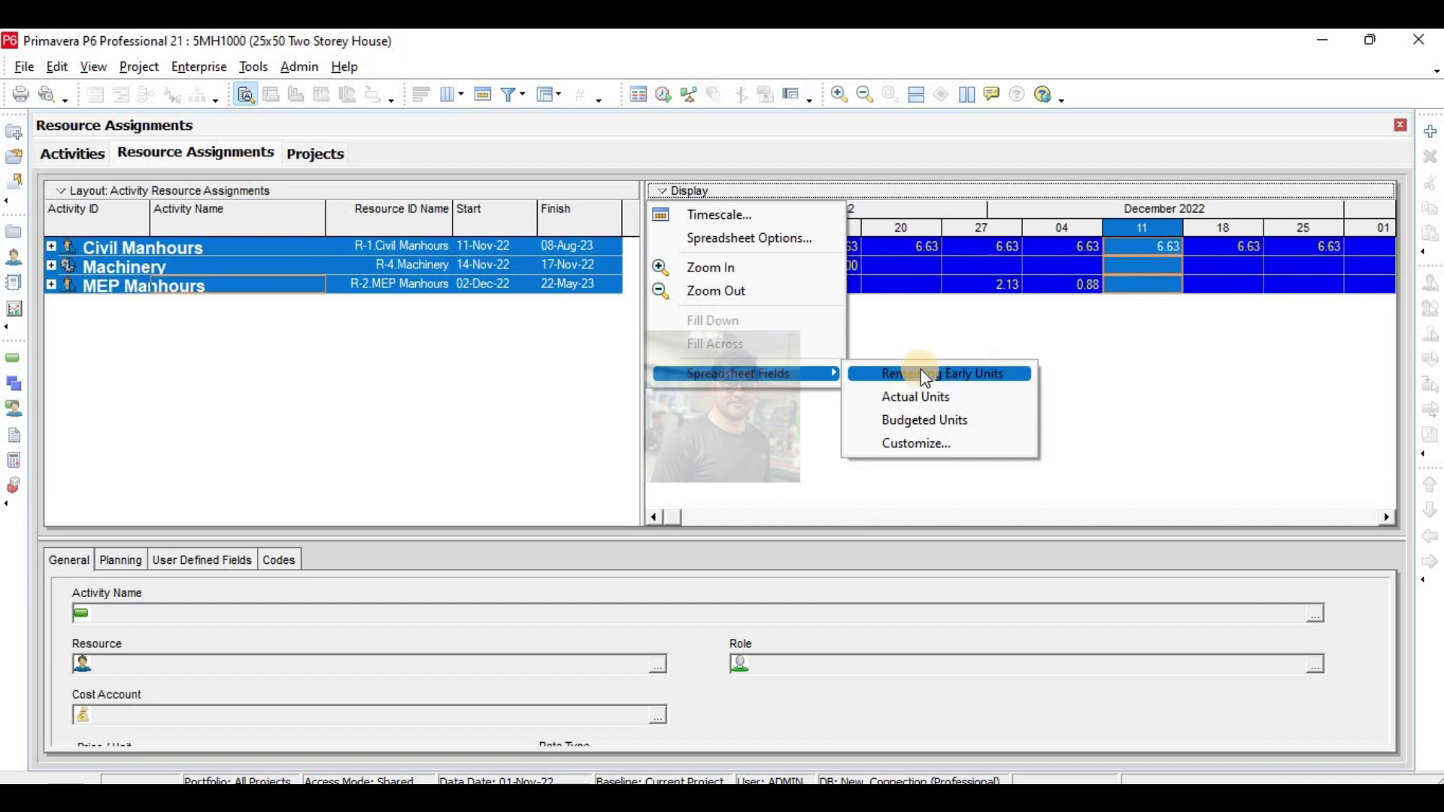
{"action": "left_click", "coordinate": [919, 443]}
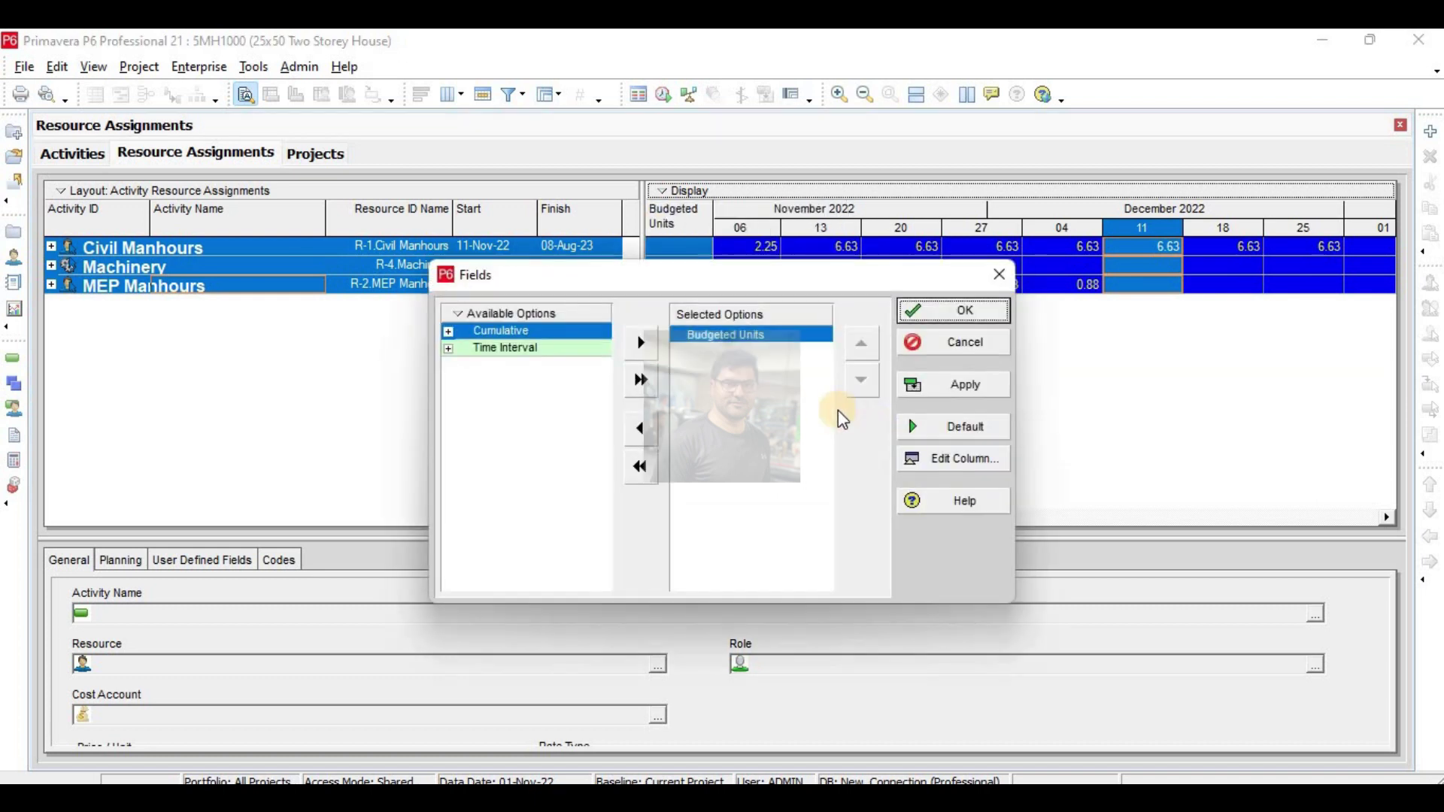
{"action": "left_click", "coordinate": [997, 276]}
Copy the Civil Manhours, Machinery and MEP Manhours rows and paste them into Excel's Sheet2 at cell A1.
{"action": "left_click", "coordinate": [106, 247]}
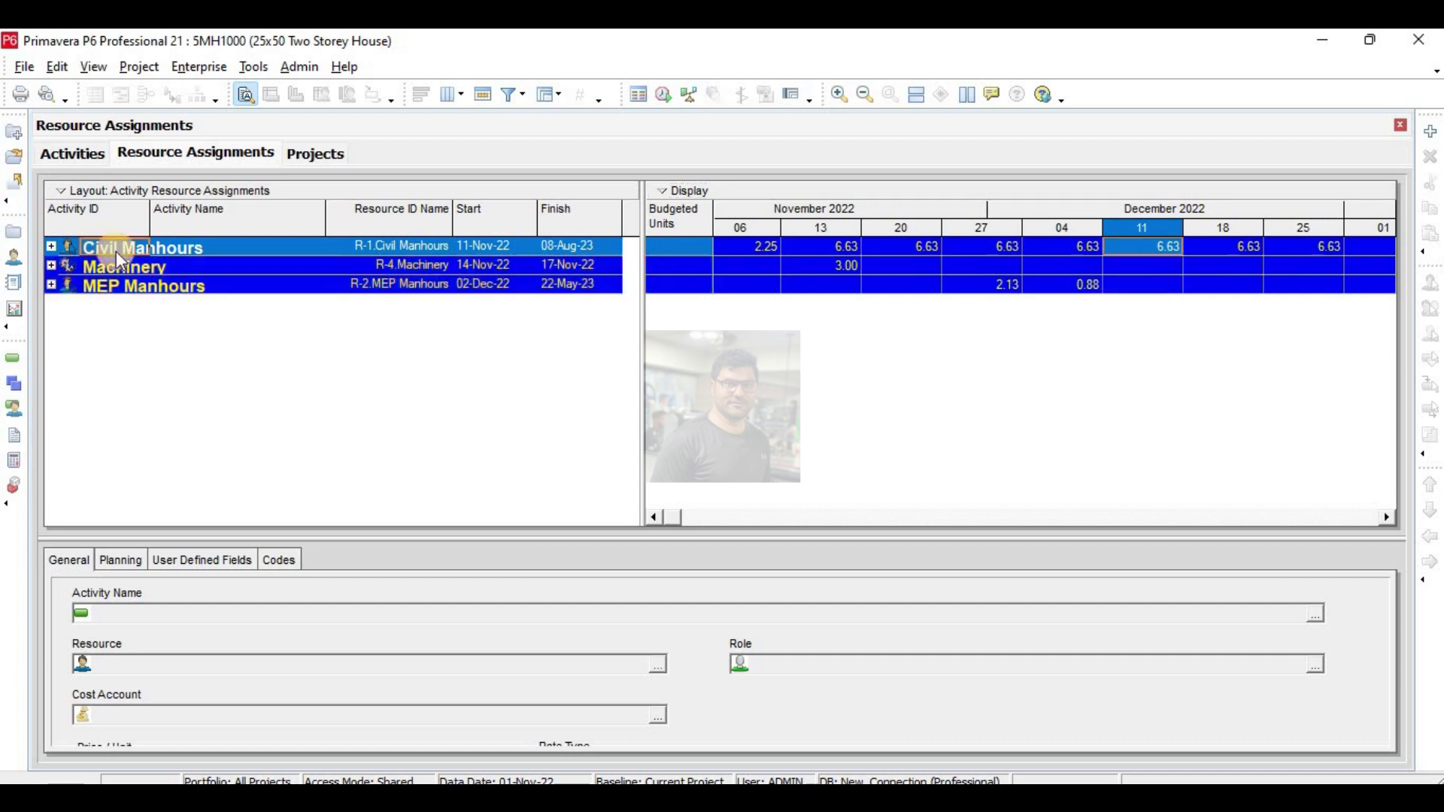
{"action": "left_click", "coordinate": [142, 295]}
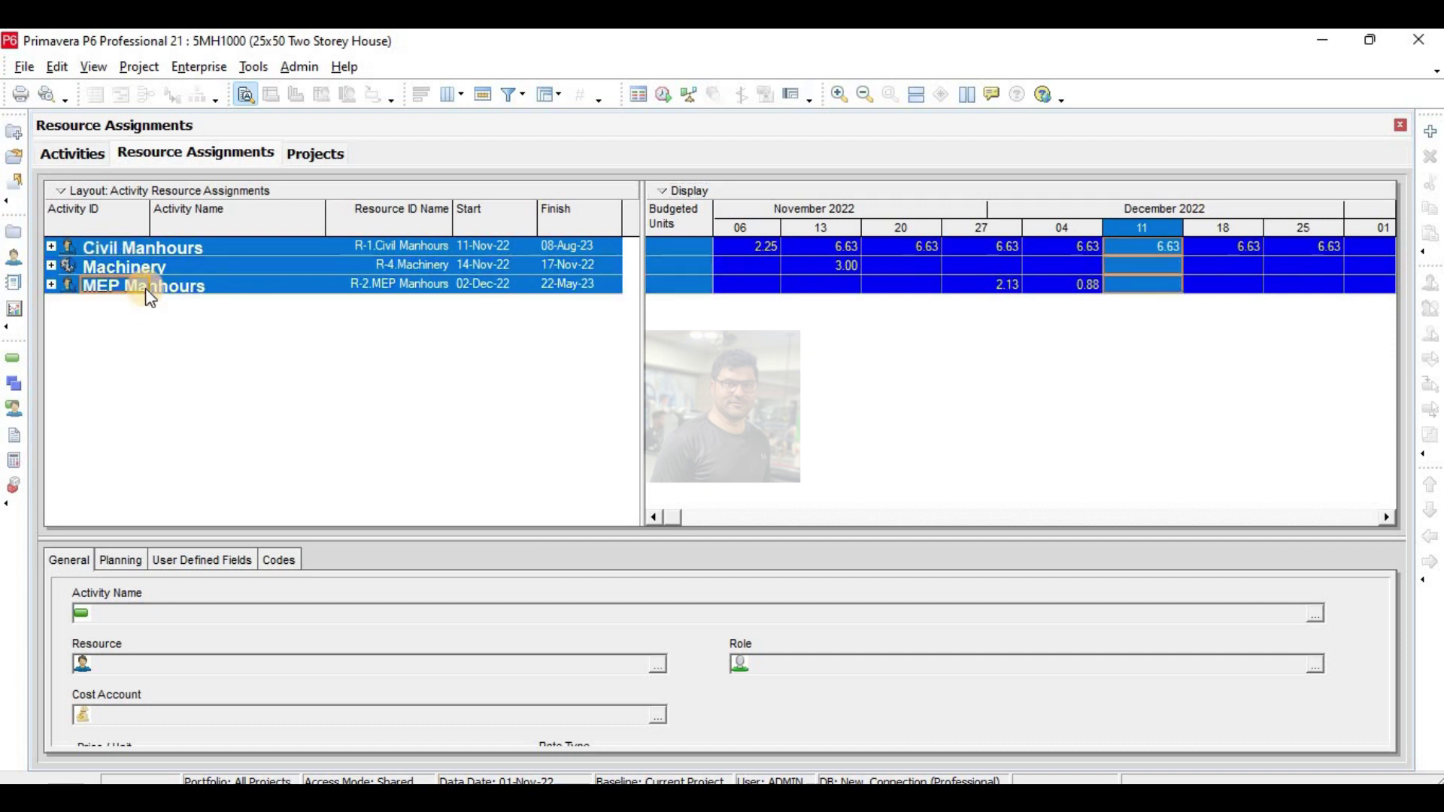
{"action": "left_click", "coordinate": [129, 242]}
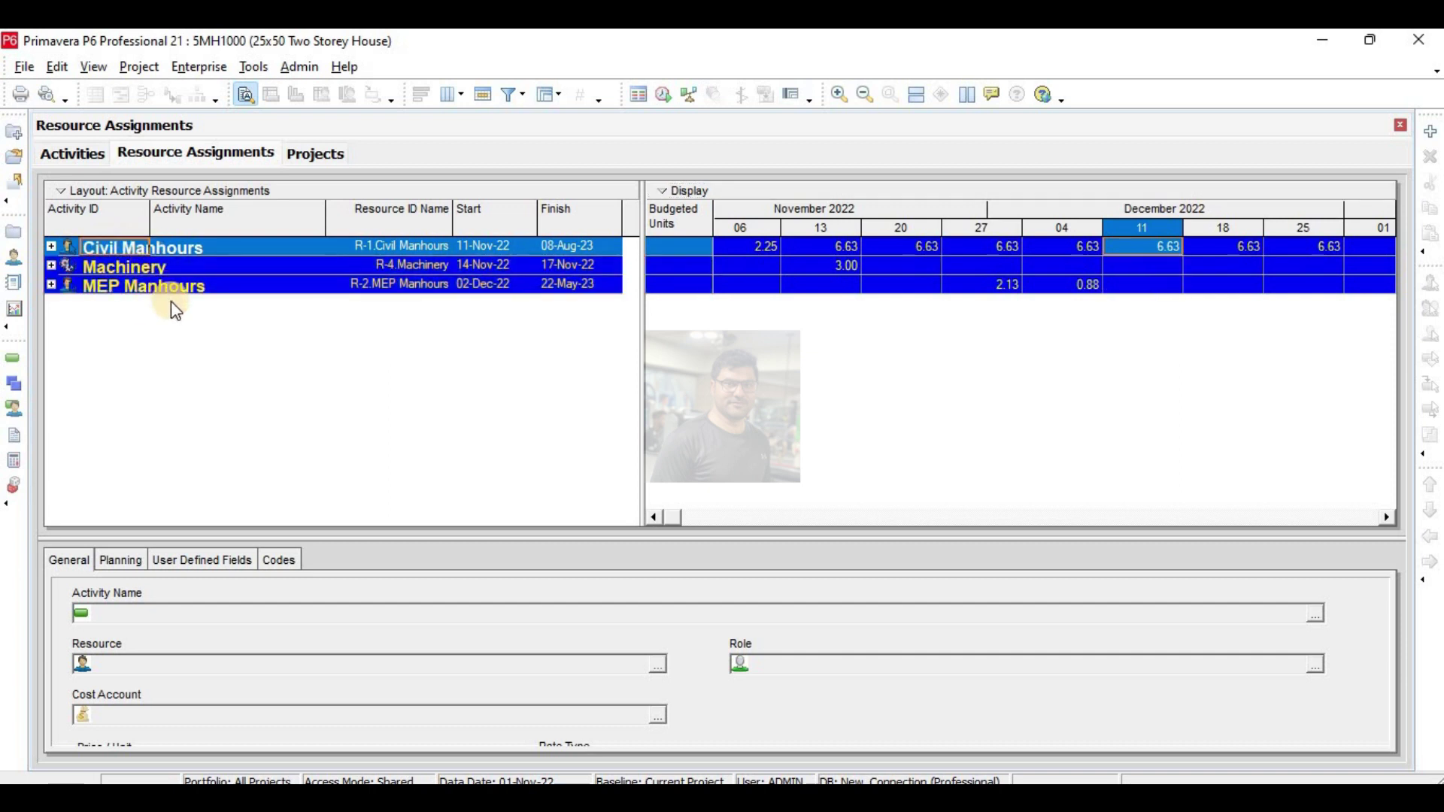
{"action": "left_click", "coordinate": [170, 283]}
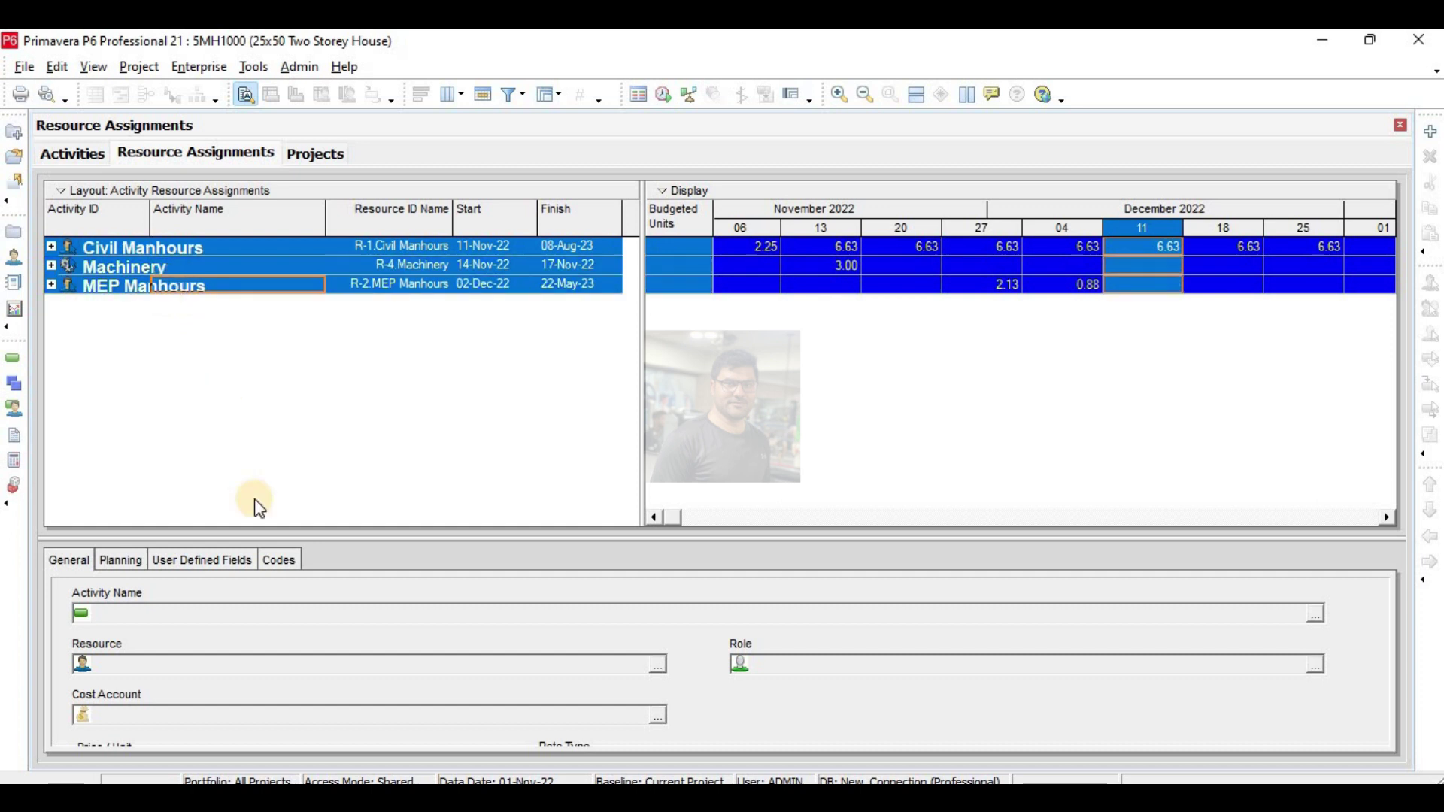
{"action": "key", "text": "alt+Tab"}
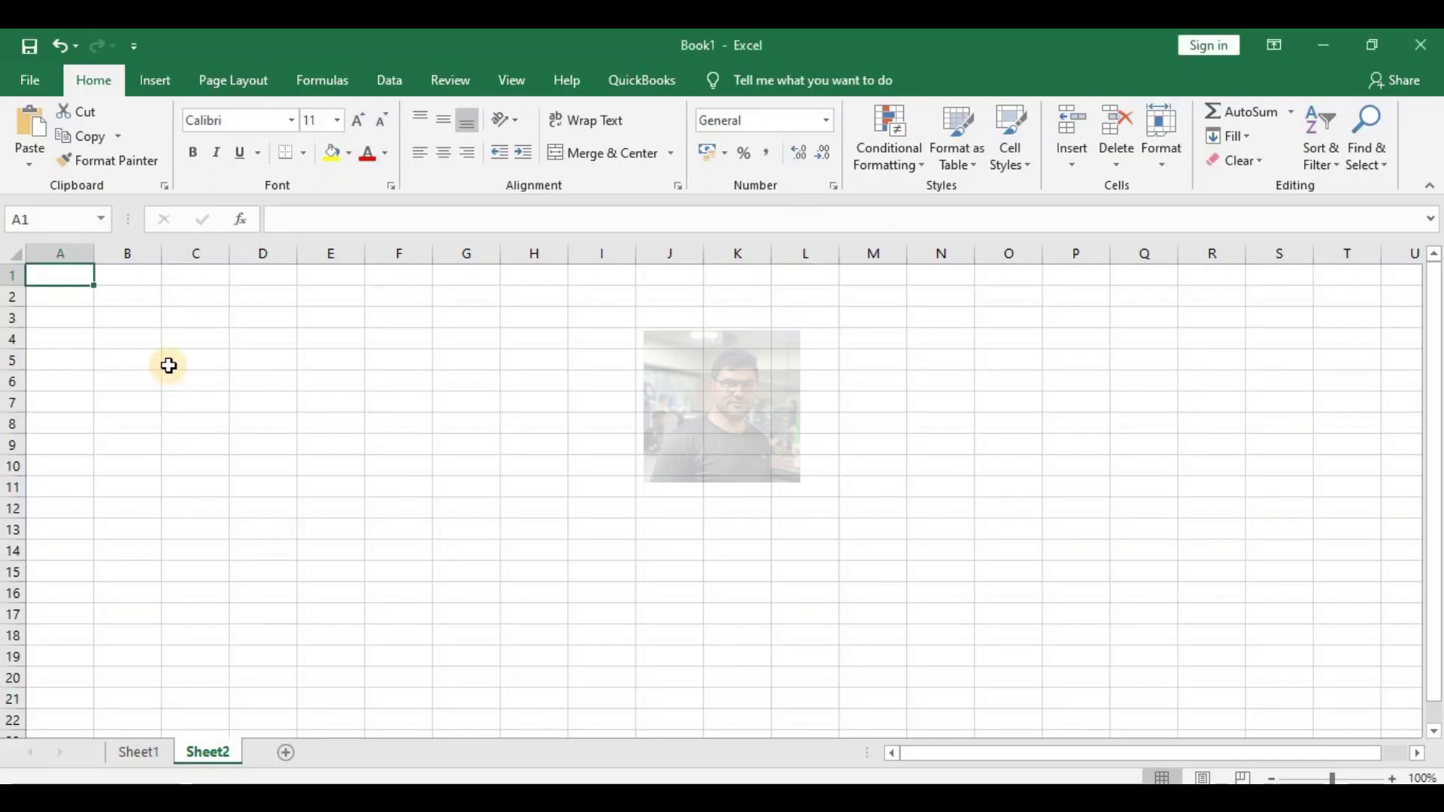
{"action": "key", "text": "ctrl+v"}
Insert a recommended column chart from the range G1:AT4 and widen it.
{"action": "left_click", "coordinate": [474, 275]}
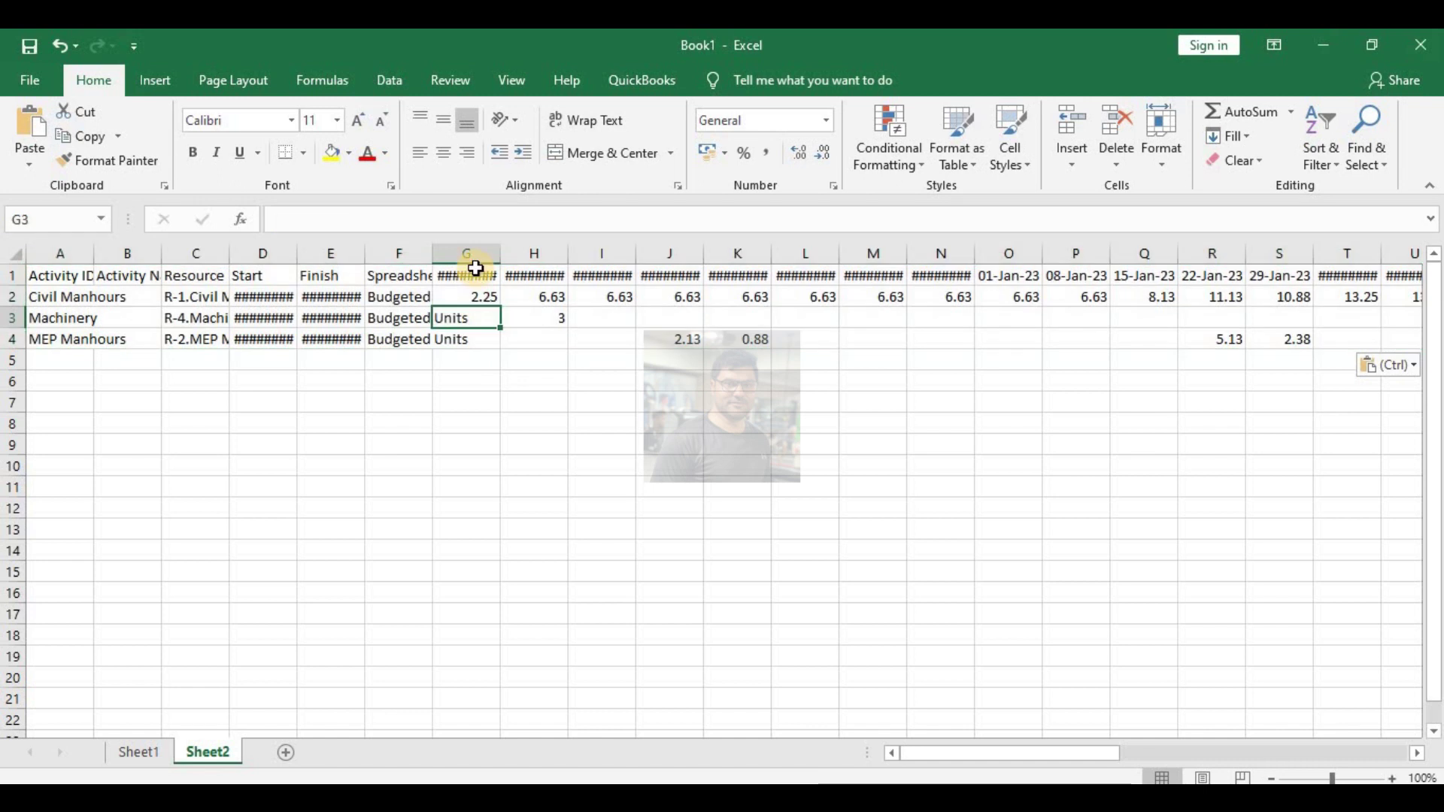
{"action": "left_click_drag", "start_coordinate": [486, 284], "coordinate": [1283, 328]}
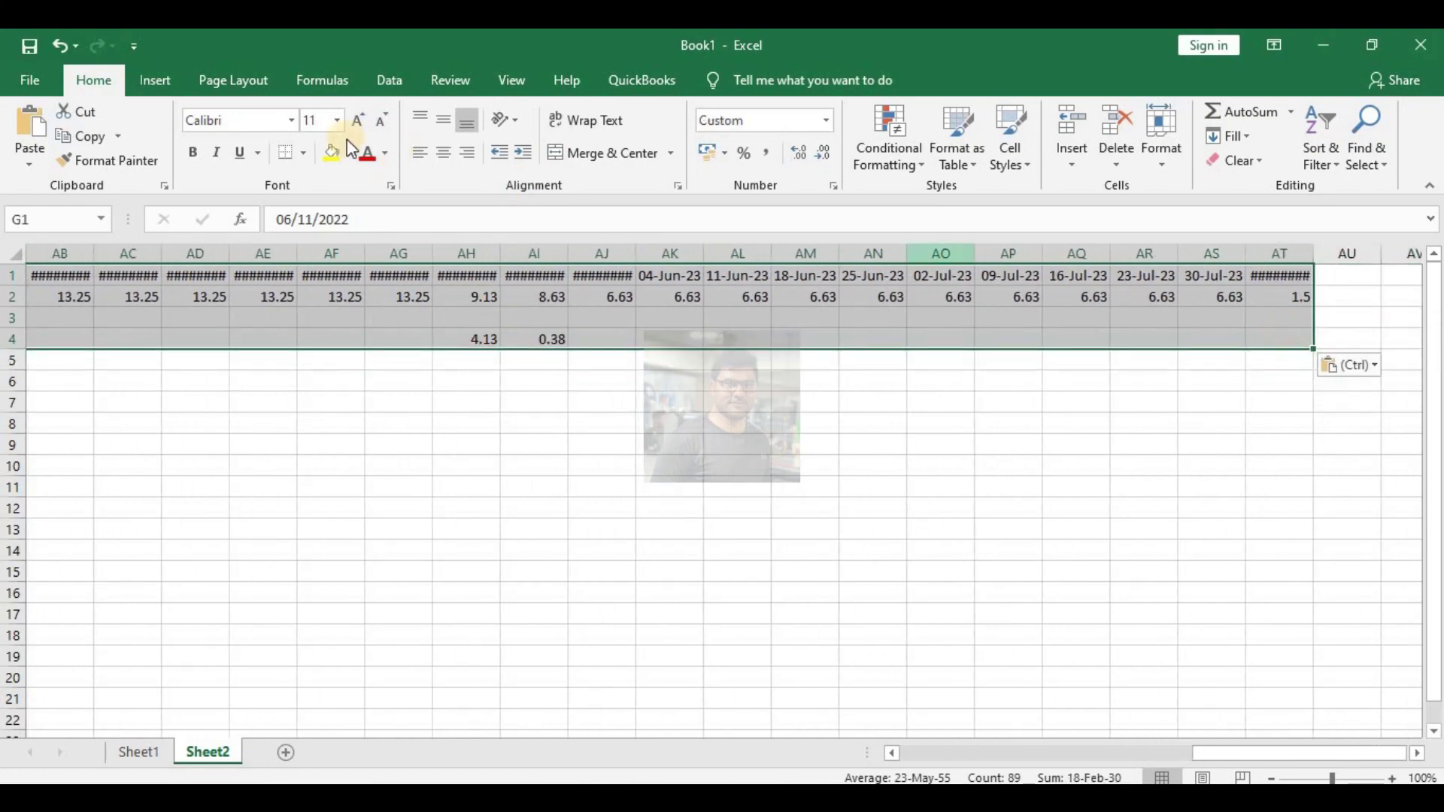
{"action": "left_click", "coordinate": [158, 81]}
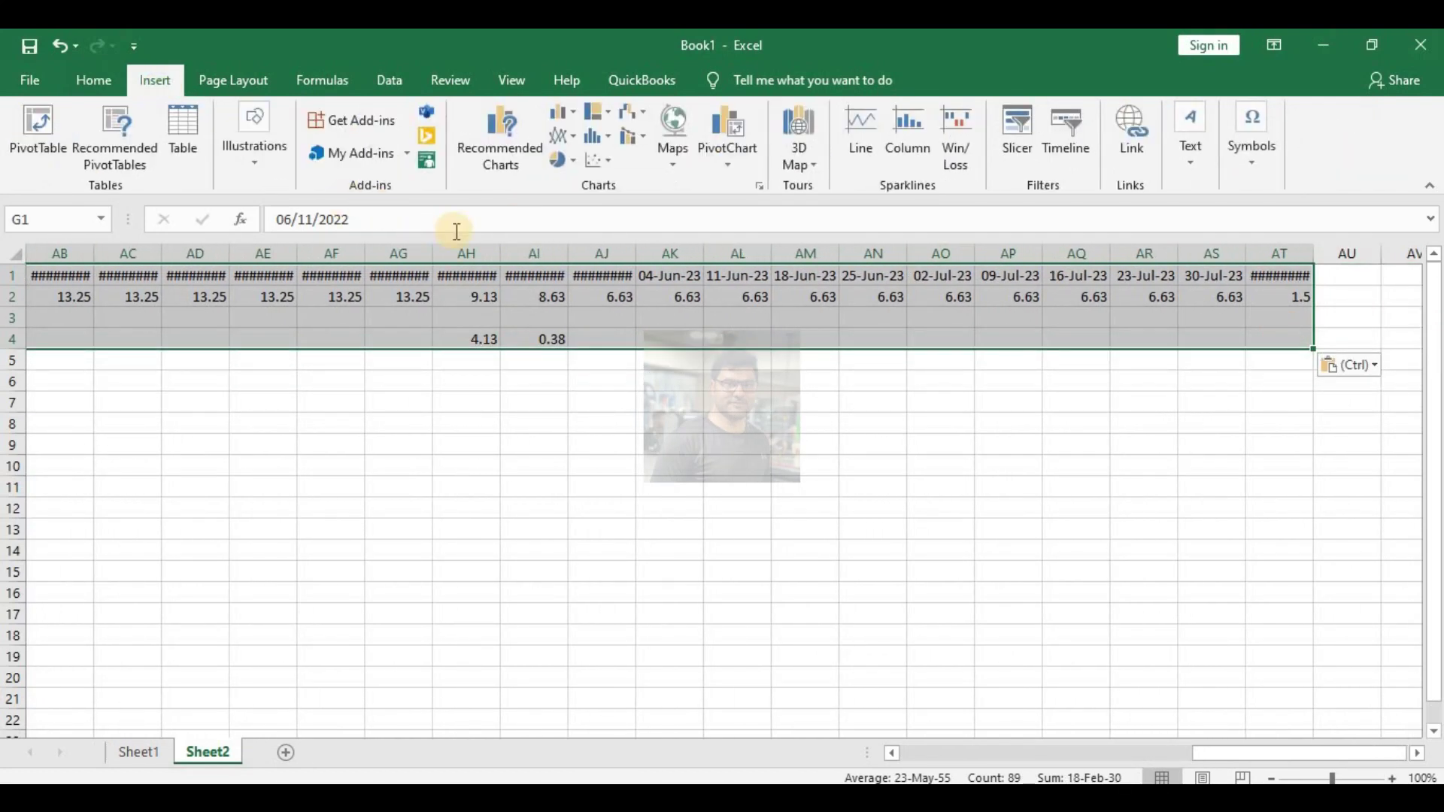
{"action": "left_click", "coordinate": [507, 160]}
{"action": "double_click", "coordinate": [477, 461]}
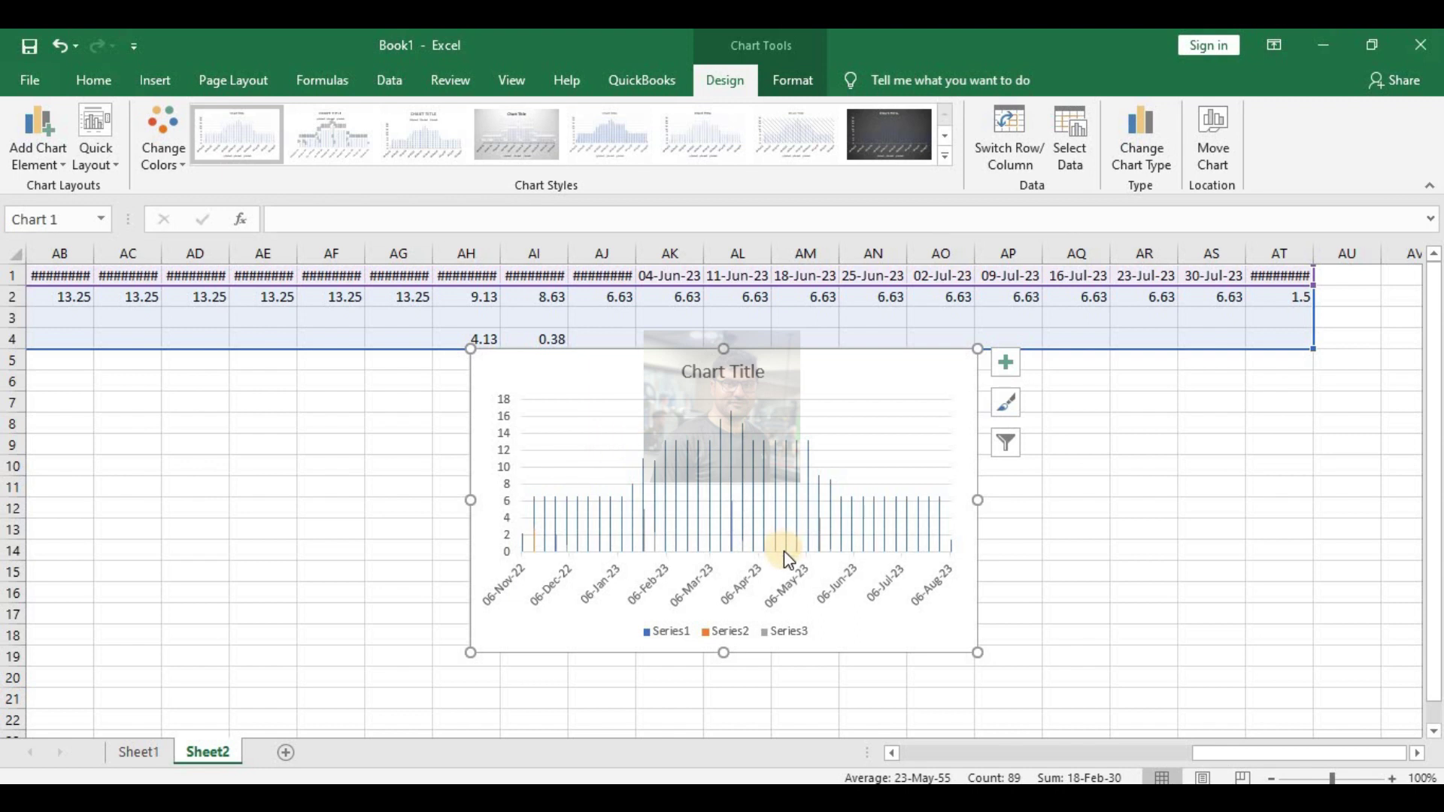
{"action": "left_click_drag", "start_coordinate": [978, 500], "coordinate": [1119, 500]}
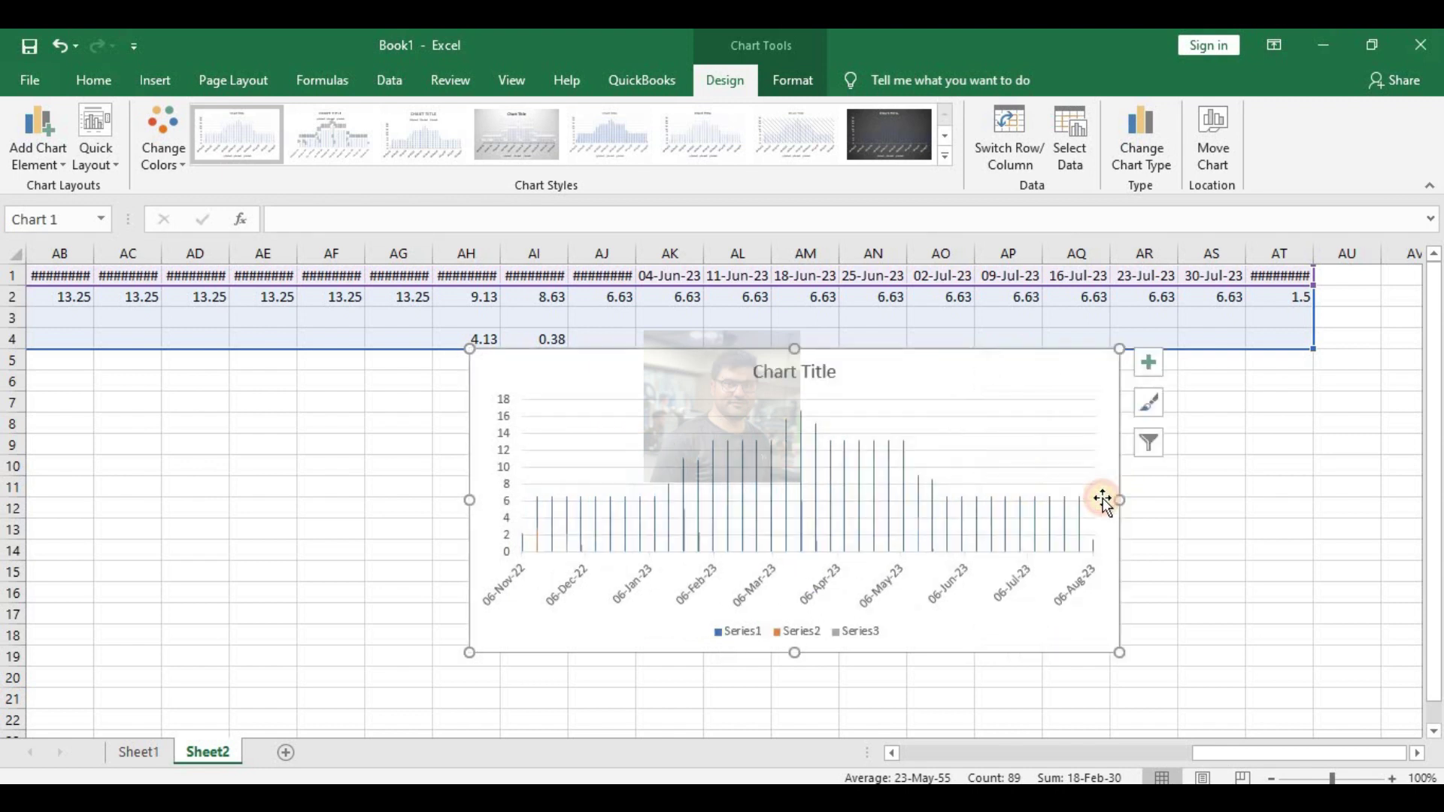
Name the chart's first data series Civio MH.
{"action": "left_click", "coordinate": [1145, 442]}
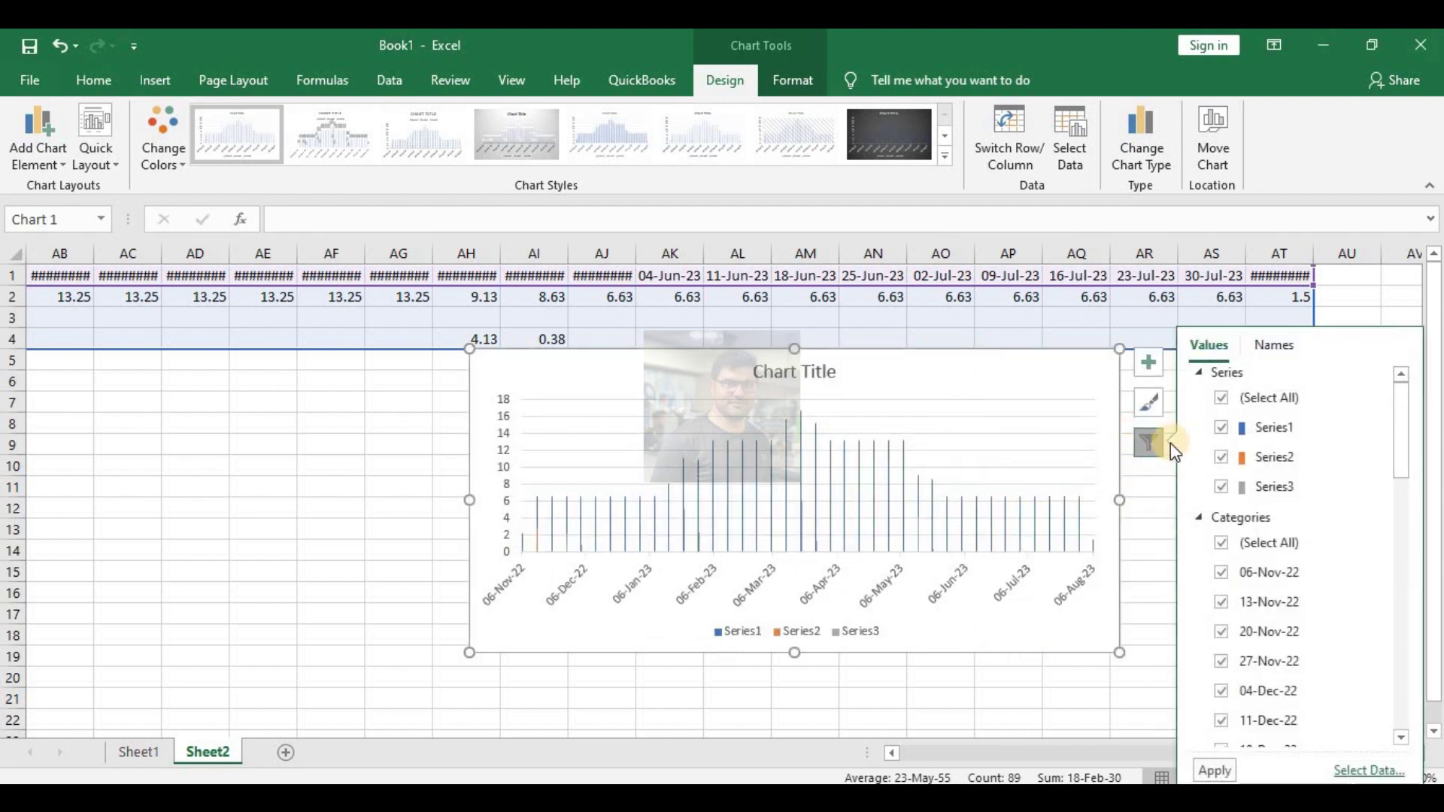
{"action": "left_click", "coordinate": [1381, 426]}
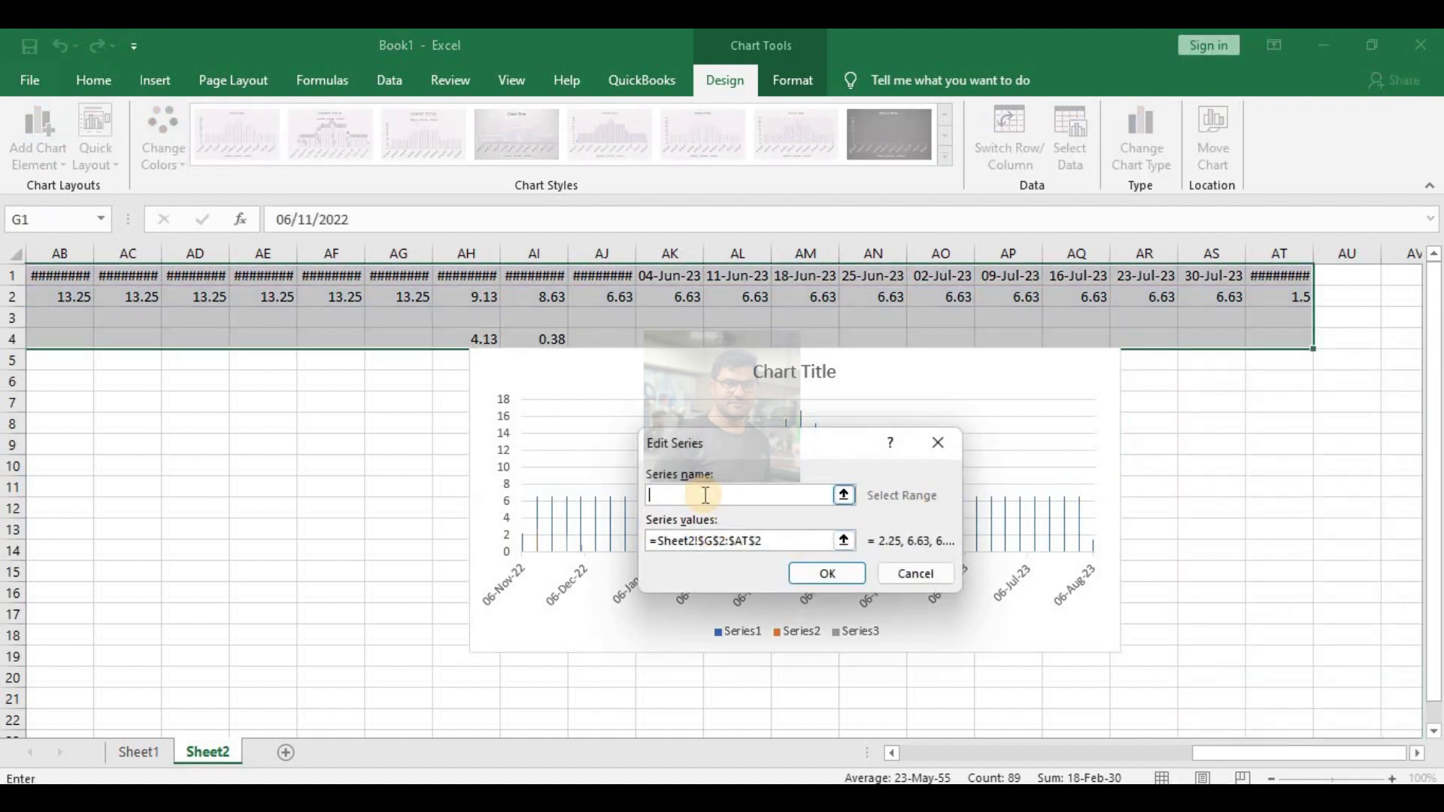
{"action": "type", "text": "d"}
{"action": "type", "text": "ivio MH"}
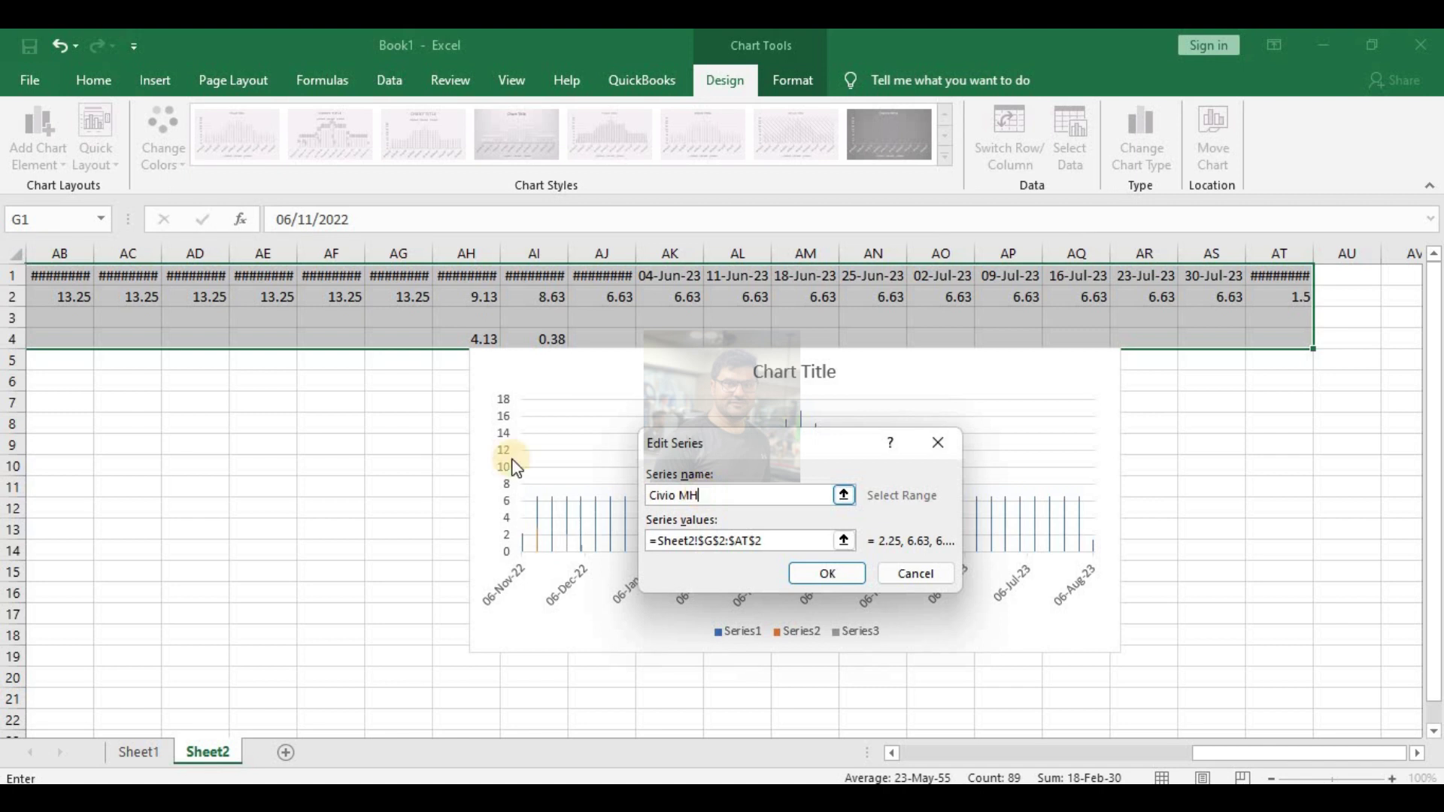
{"action": "key", "text": "Return"}
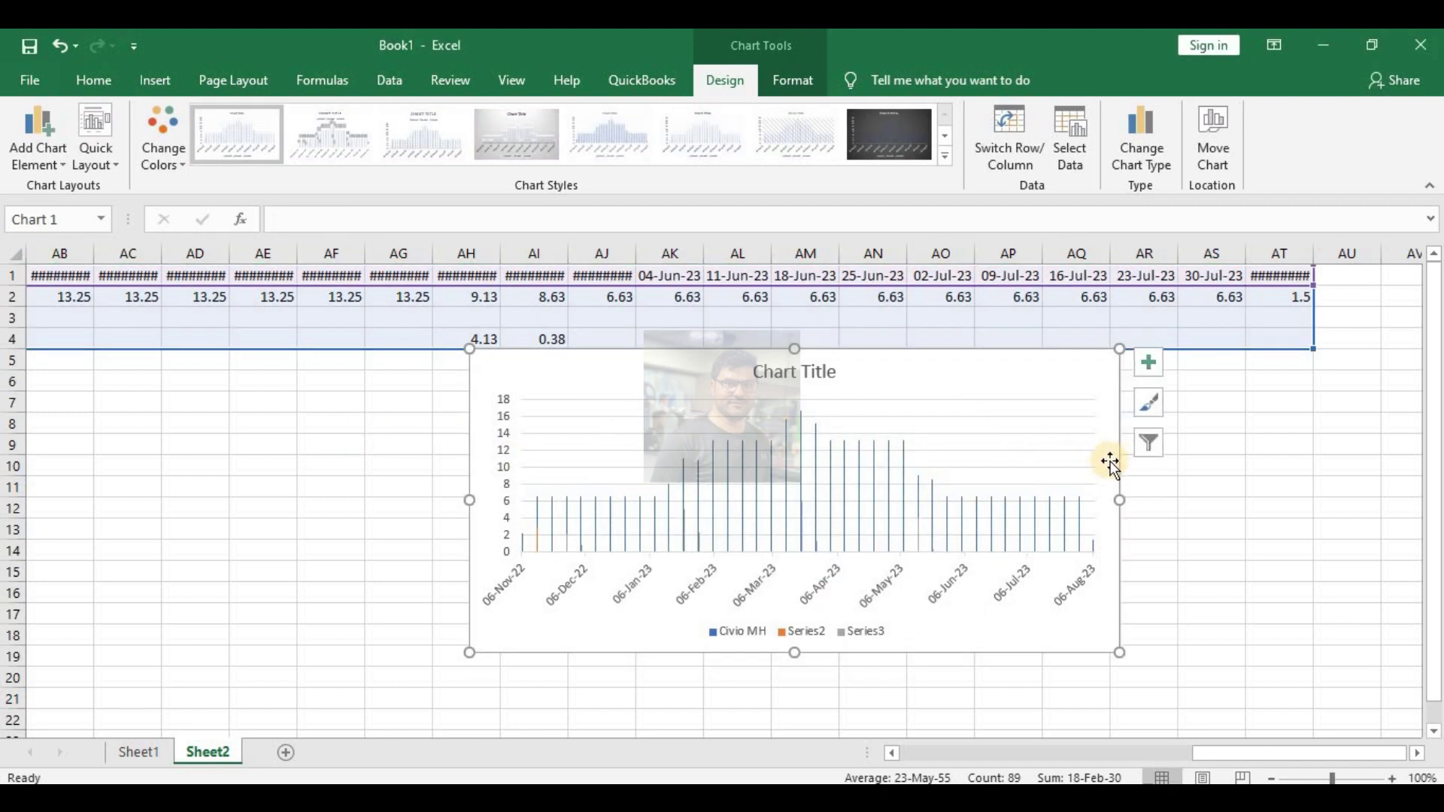
Name the chart's second data series Machinery MH and its third data series MEP MH.
{"action": "left_click", "coordinate": [1149, 445]}
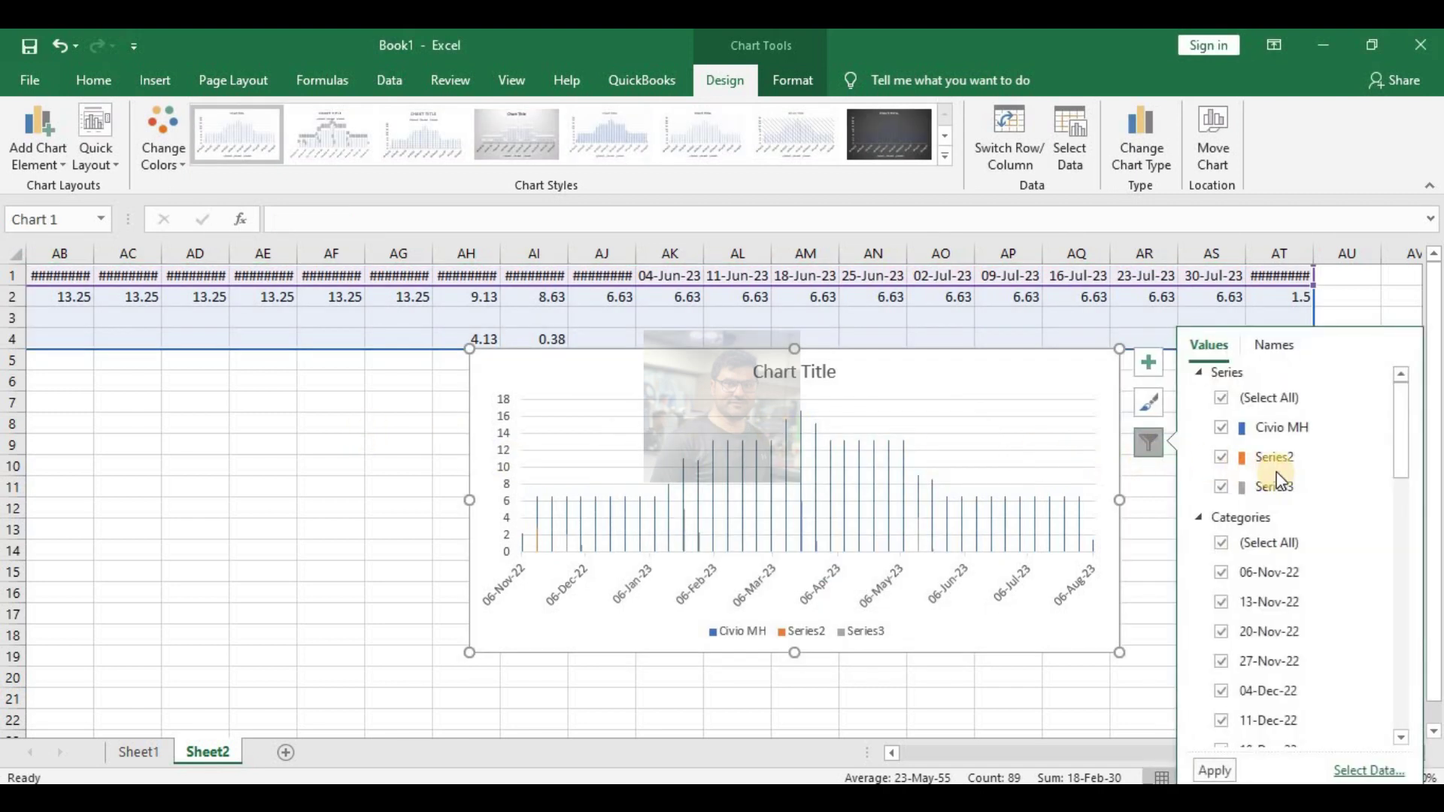
{"action": "left_click", "coordinate": [1381, 456]}
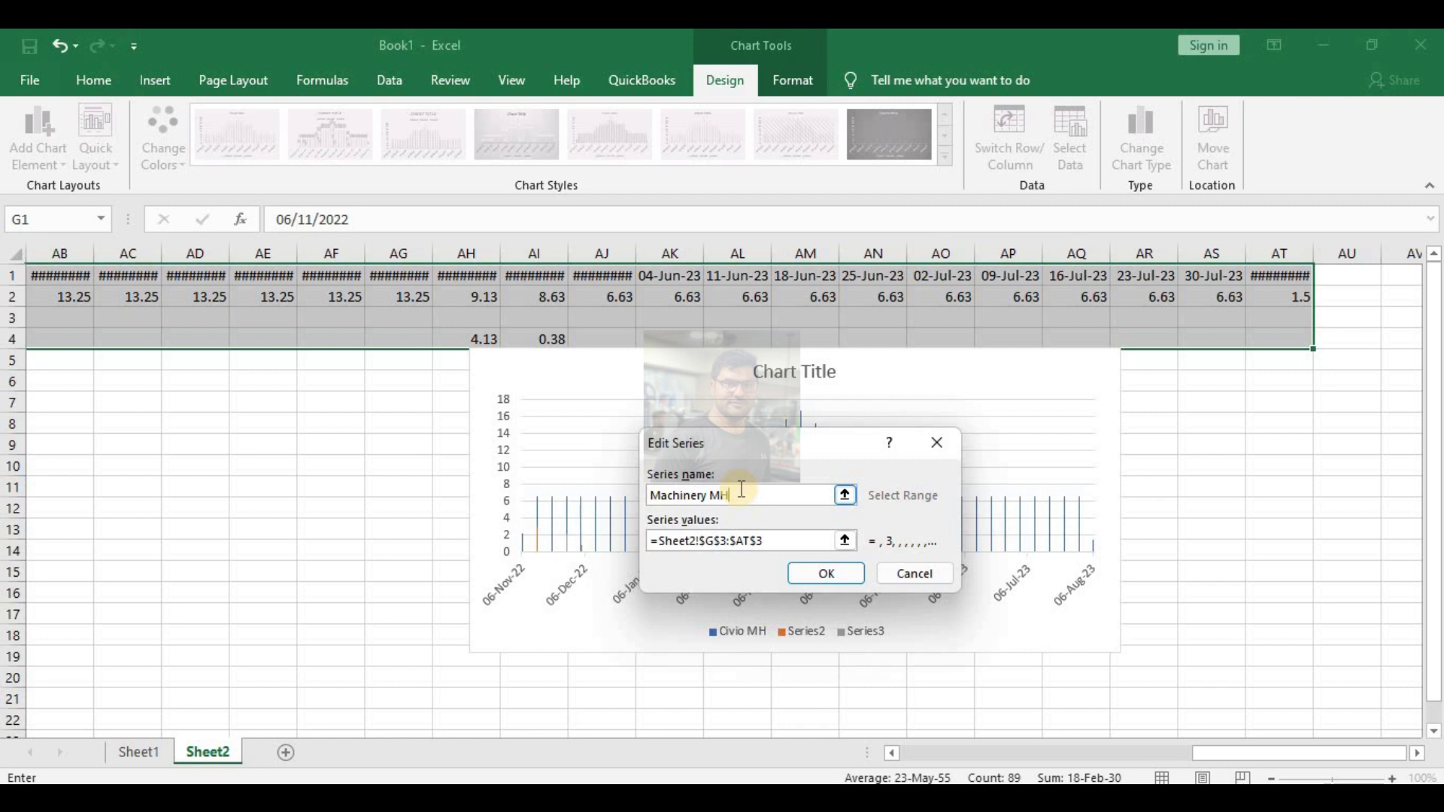
{"action": "left_click", "coordinate": [824, 580]}
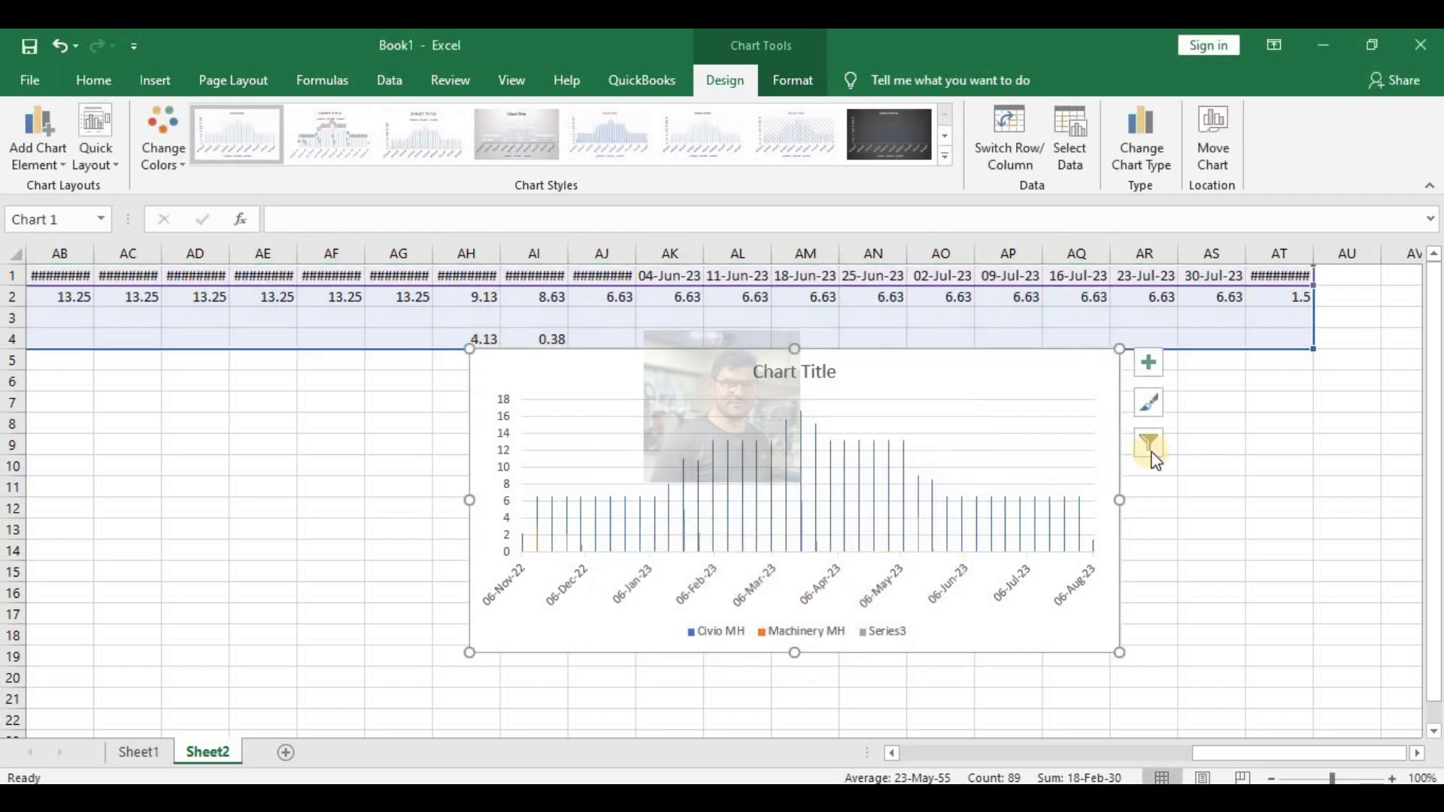
{"action": "left_click", "coordinate": [1150, 442]}
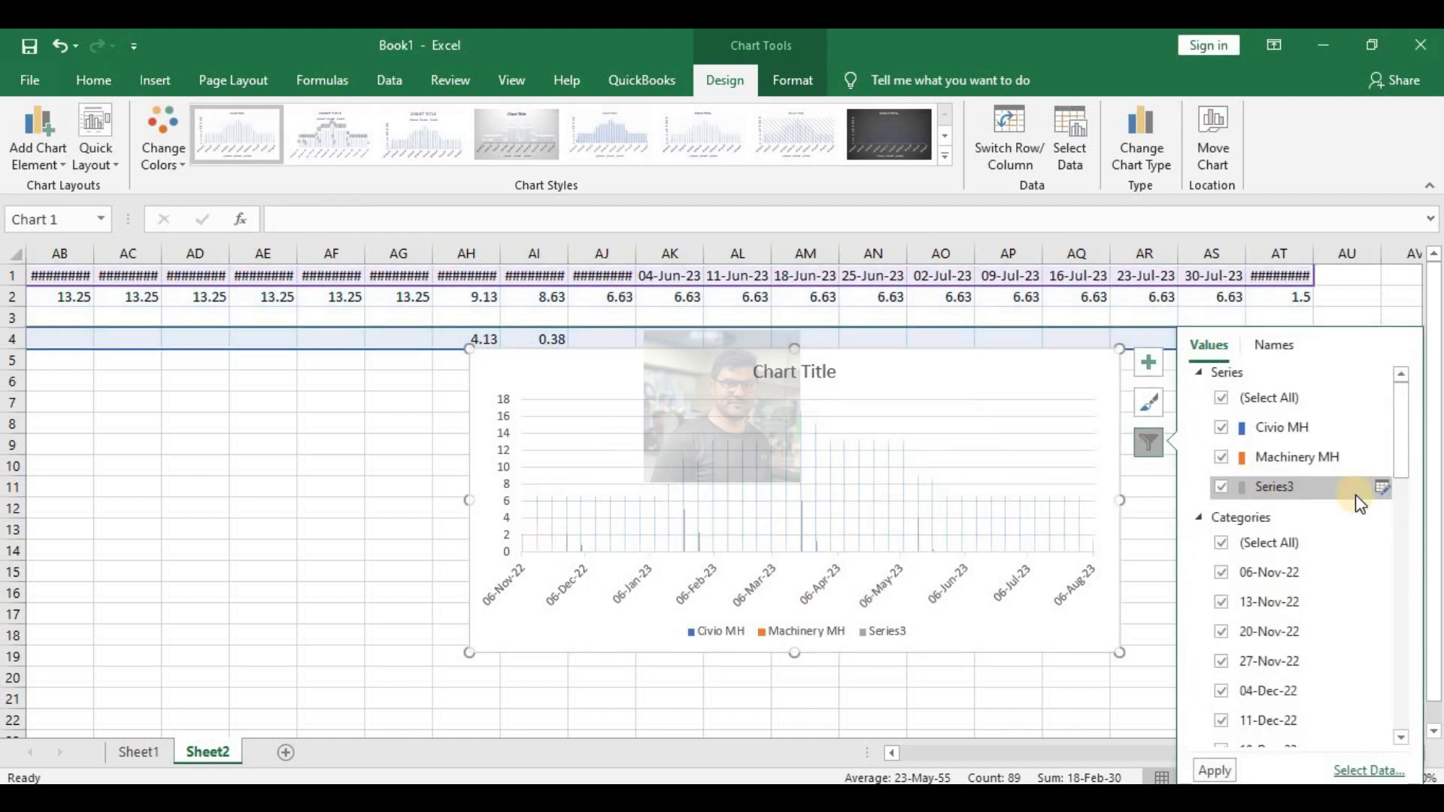
{"action": "left_click", "coordinate": [1382, 489]}
{"action": "left_click", "coordinate": [680, 497]}
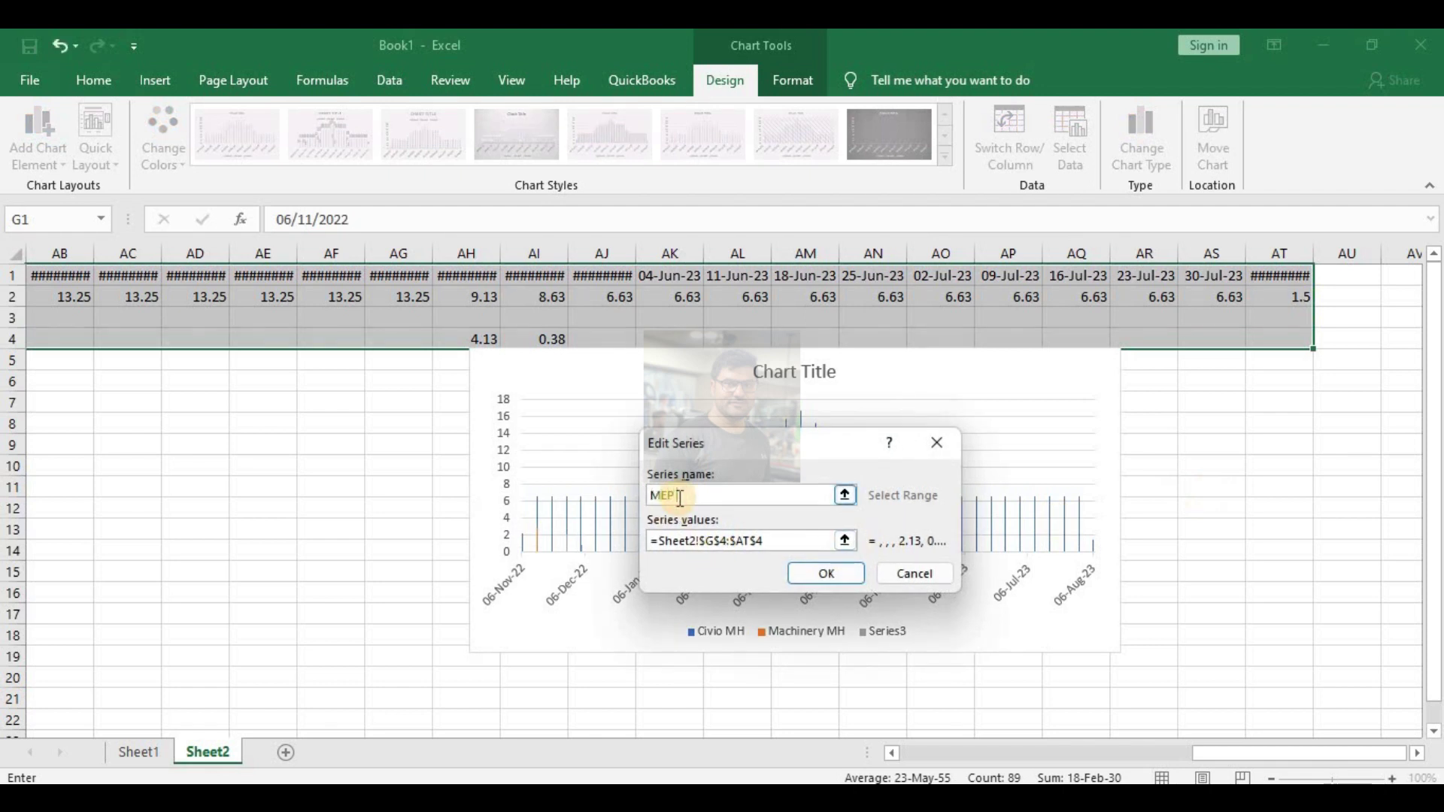
{"action": "left_click", "coordinate": [824, 574]}
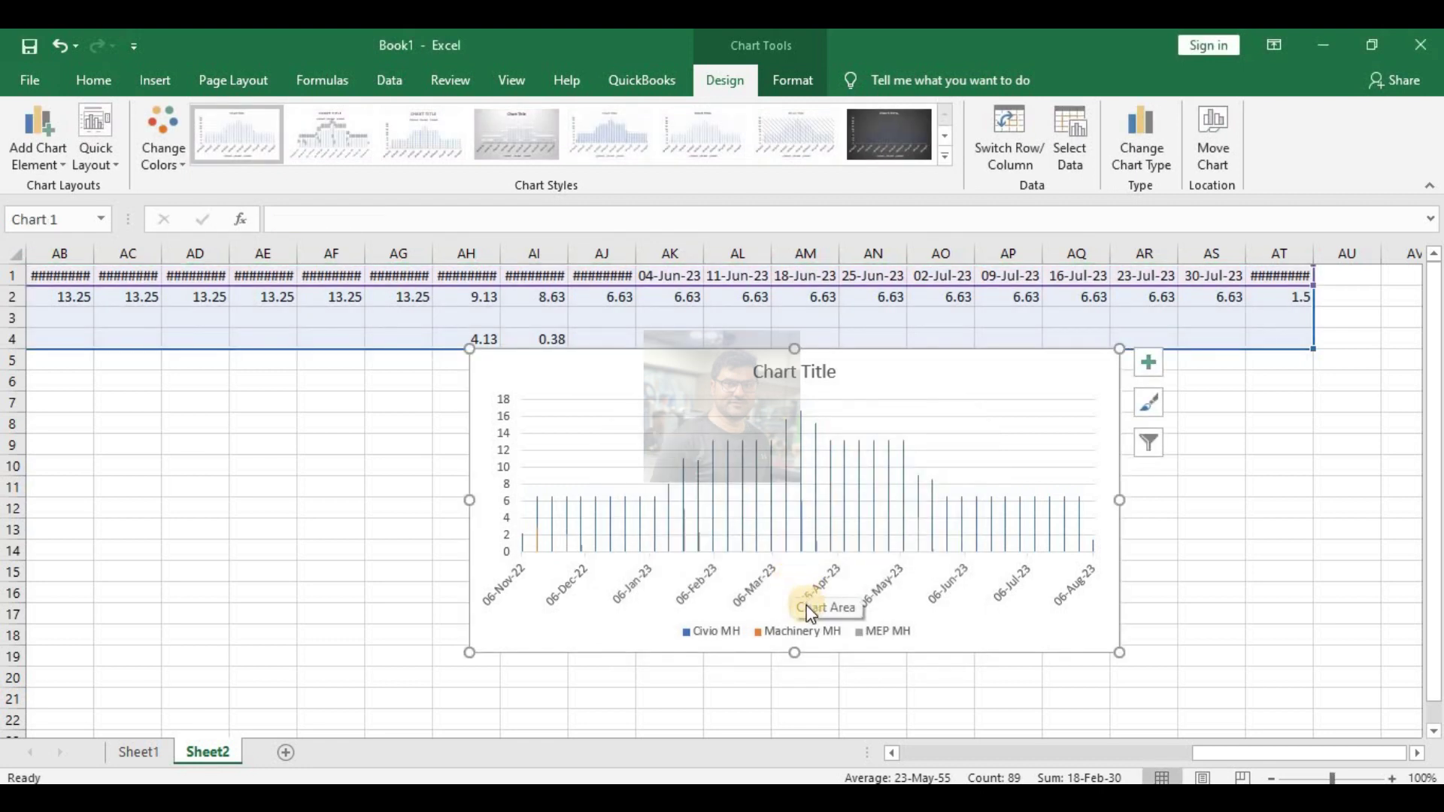
Correct the misspelled first series name to Civil MH.
{"action": "left_click", "coordinate": [1149, 443]}
{"action": "left_click", "coordinate": [1289, 430]}
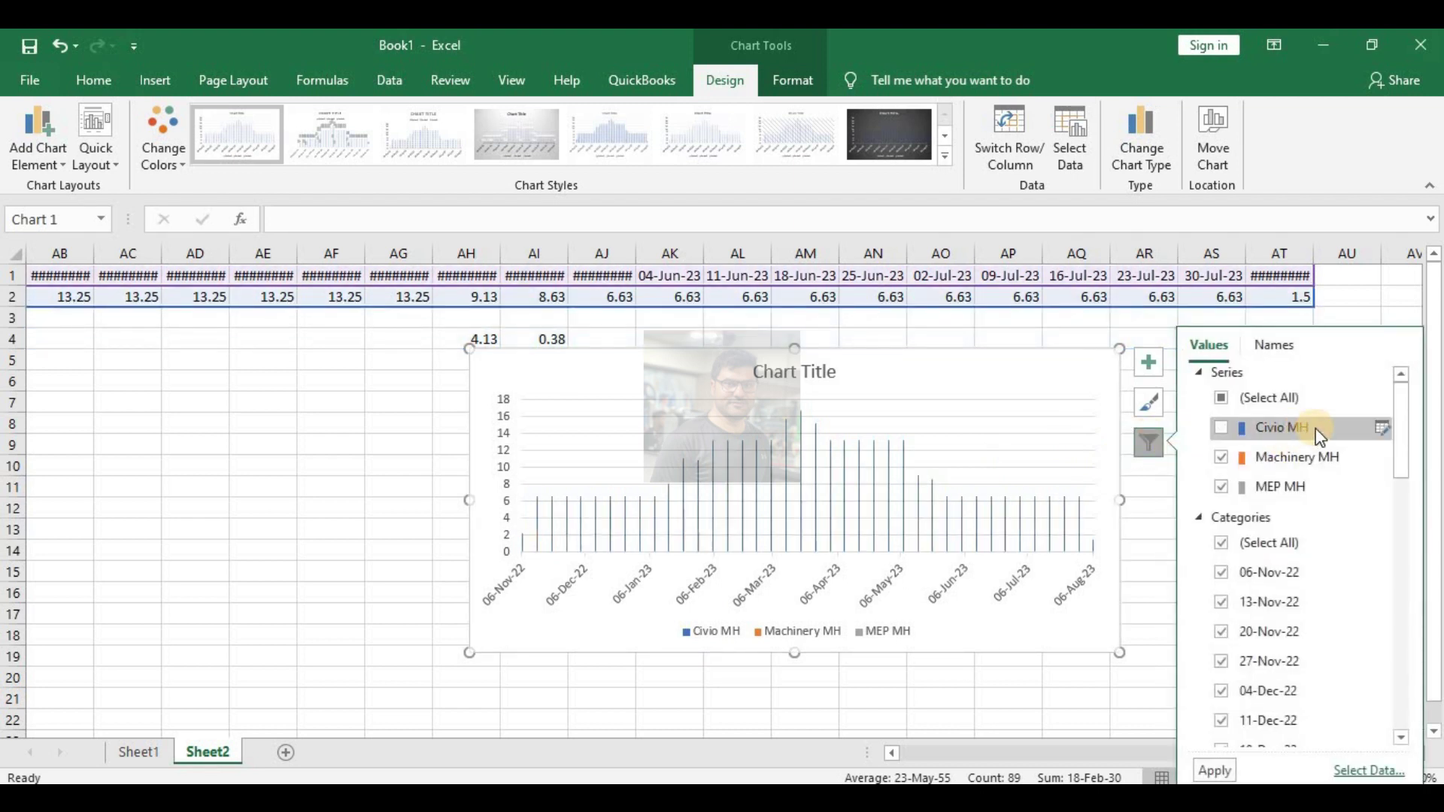
{"action": "left_click", "coordinate": [1382, 432]}
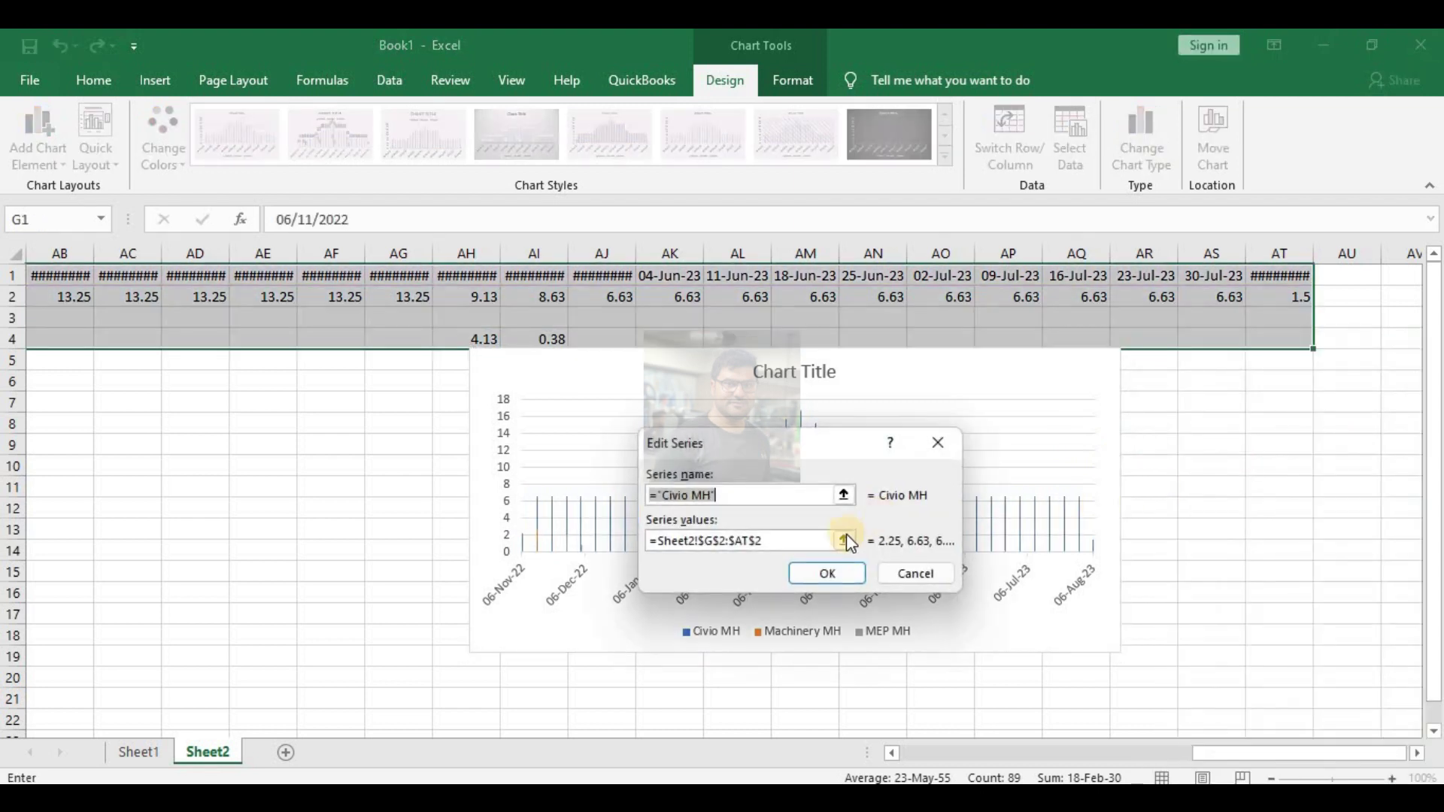
{"action": "left_click", "coordinate": [691, 496]}
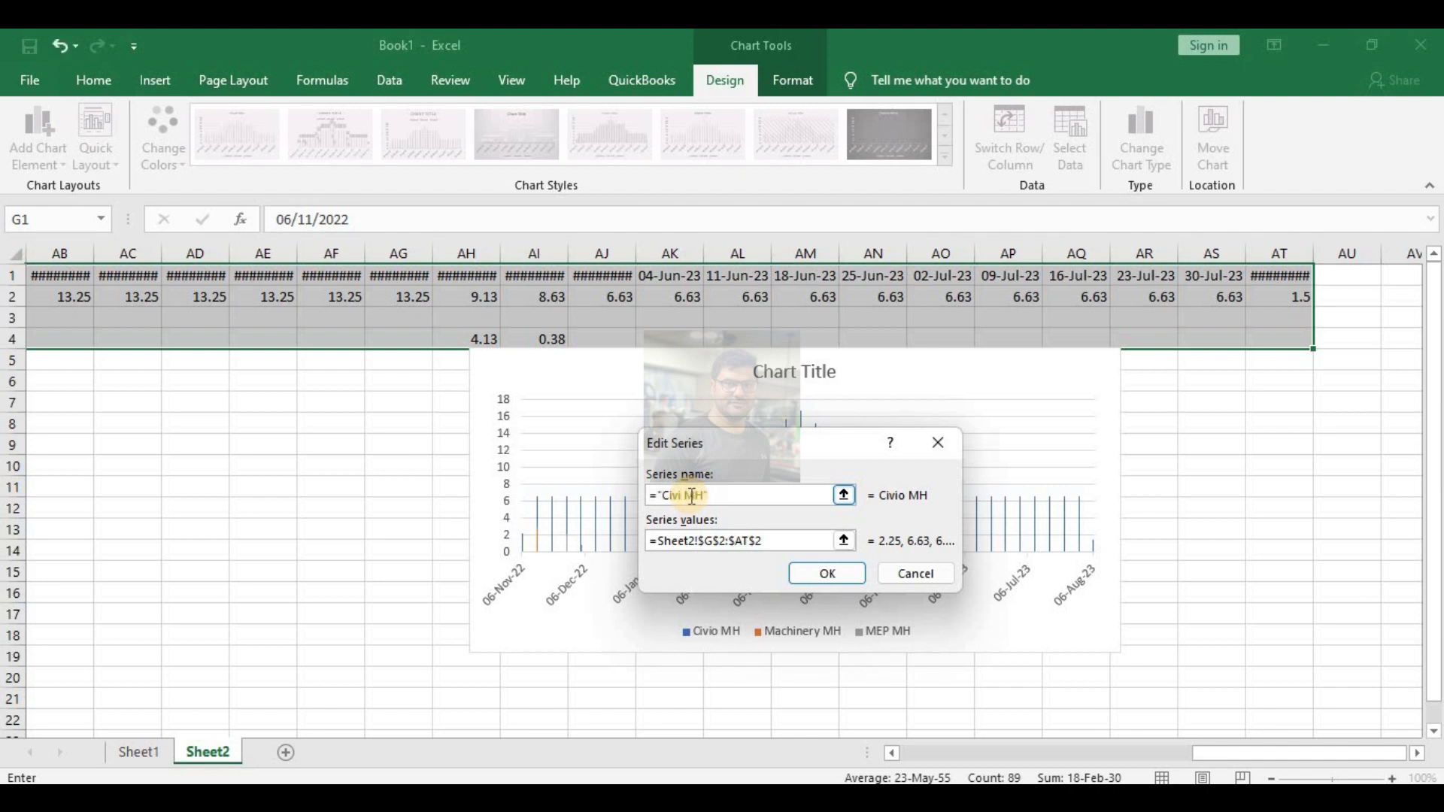
{"action": "left_click", "coordinate": [827, 573]}
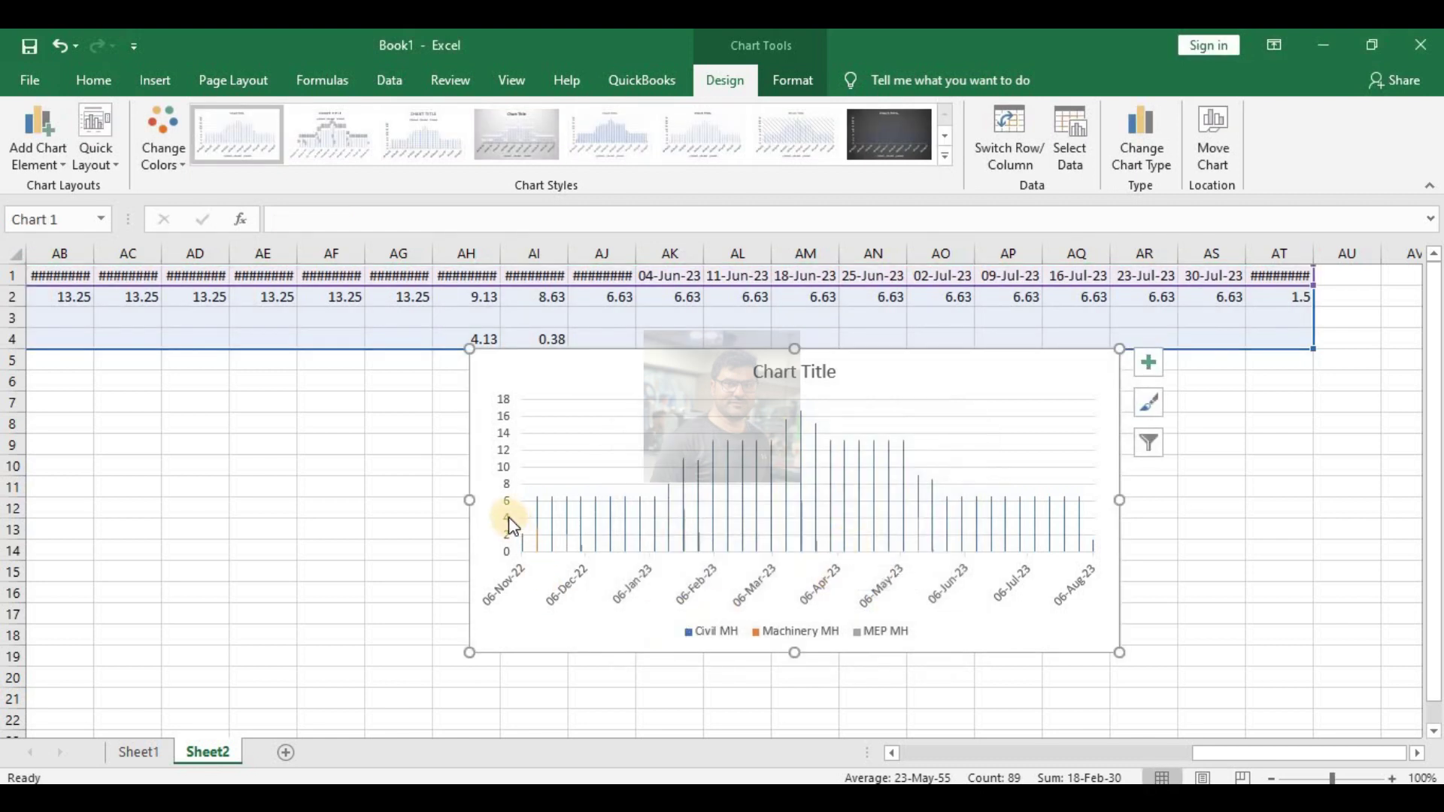
Widen the chart on both sides and change its title to Resource Histogram.
{"action": "left_click_drag", "start_coordinate": [464, 502], "coordinate": [115, 502]}
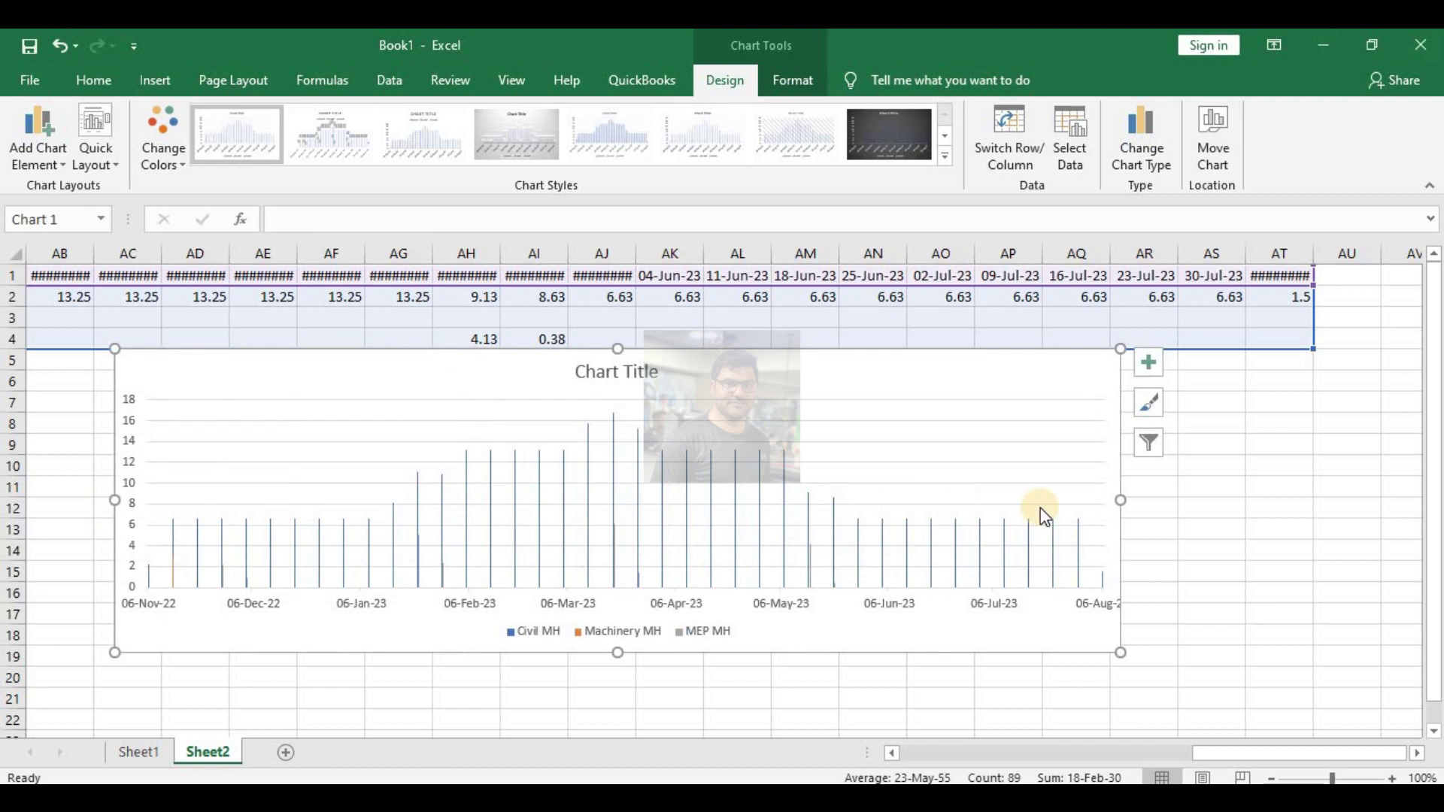
{"action": "left_click_drag", "start_coordinate": [1123, 504], "coordinate": [1258, 500]}
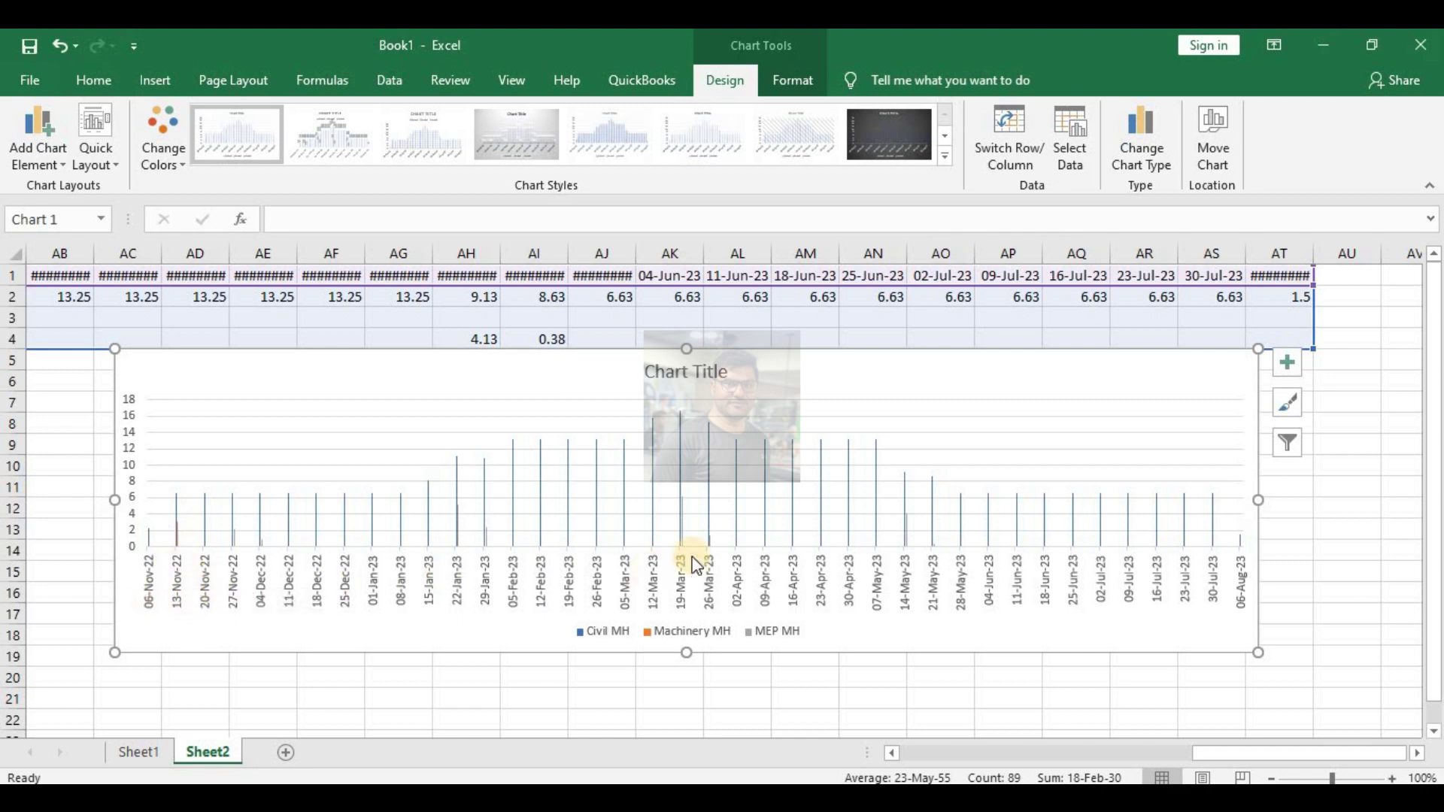
{"action": "left_click", "coordinate": [699, 370]}
{"action": "double_click", "coordinate": [700, 370]}
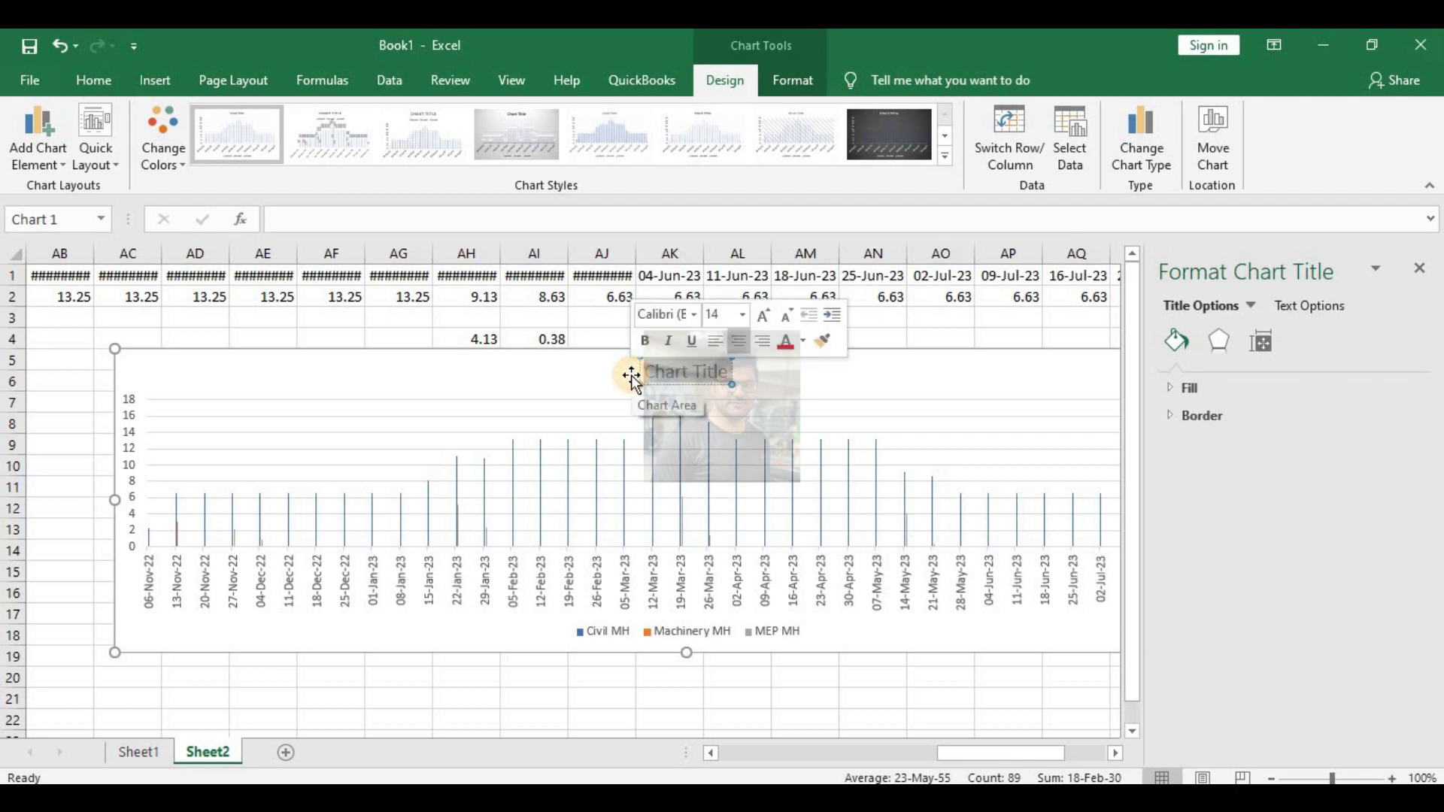
{"action": "type", "text": "Reo"}
{"action": "key", "text": "BackSpace"}
{"action": "type", "text": "source"}
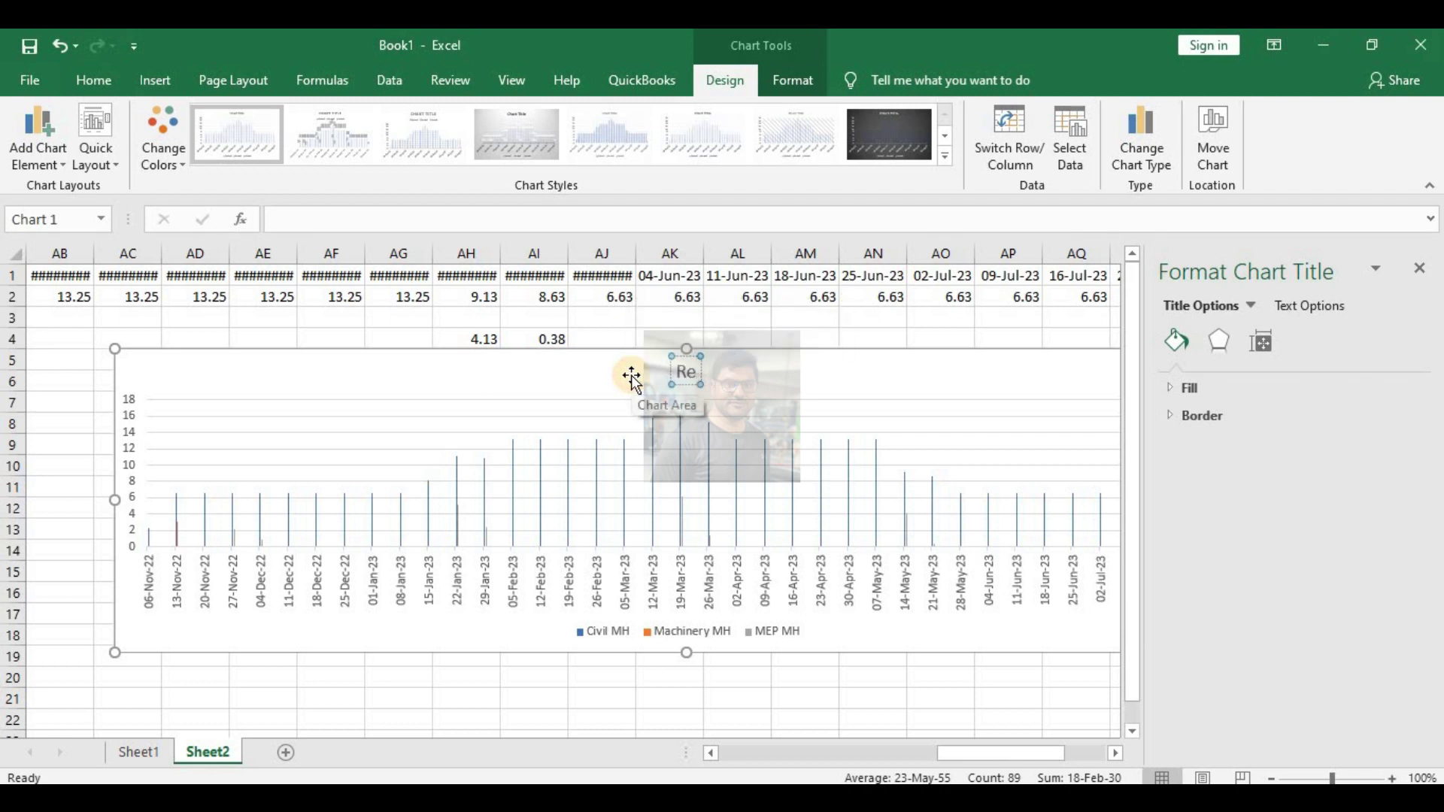
{"action": "type", "text": " H"}
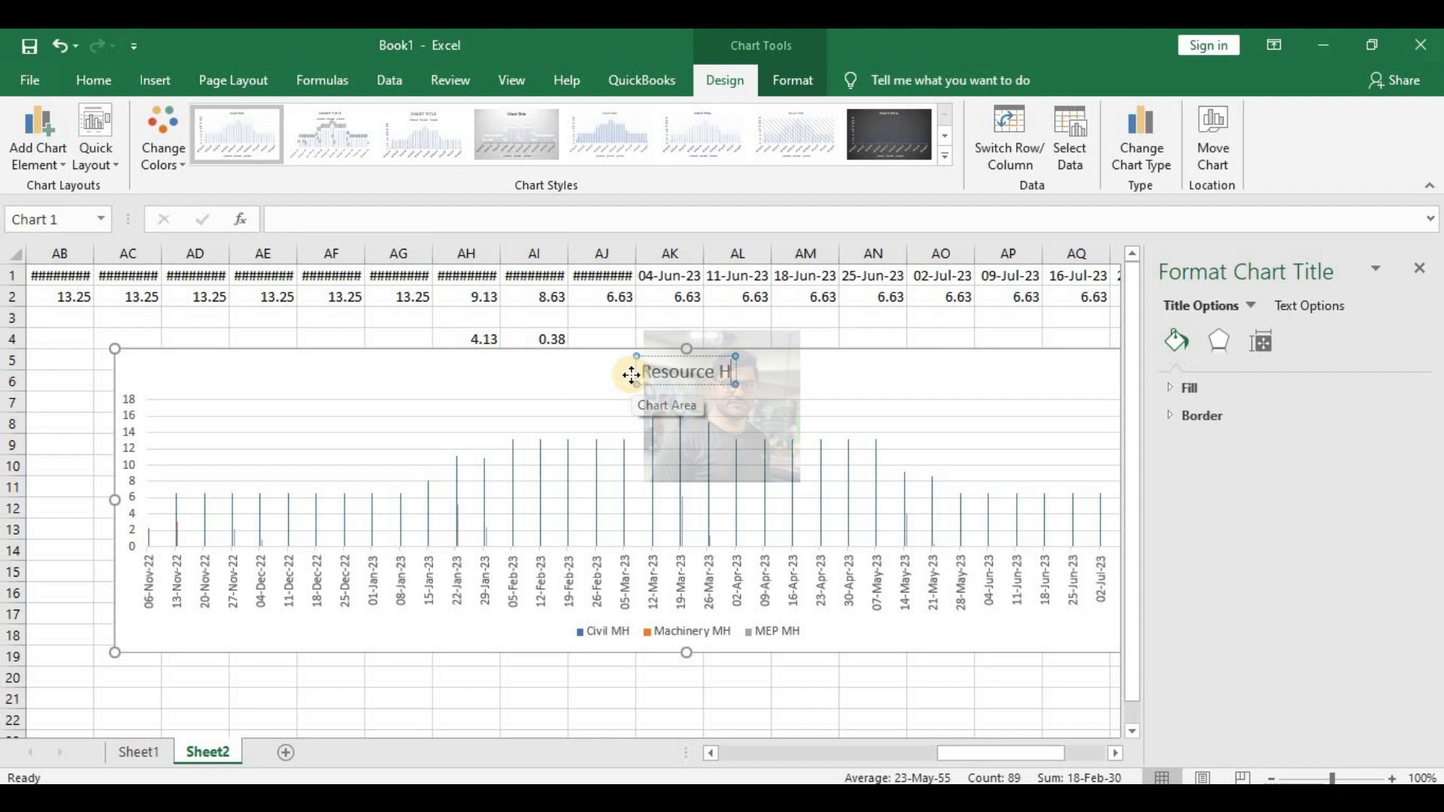
{"action": "type", "text": "istogram"}
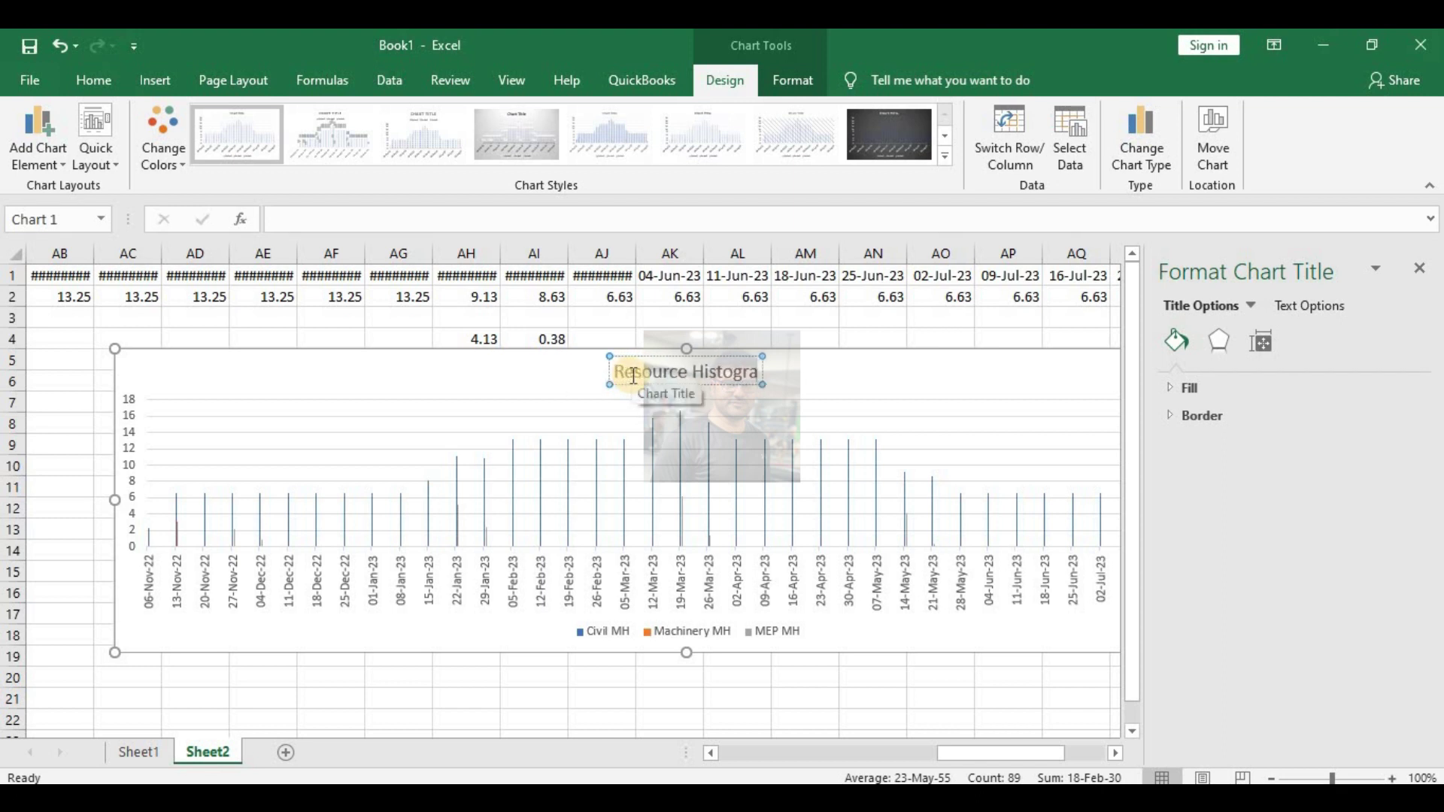
{"action": "left_click", "coordinate": [722, 444]}
{"action": "left_click", "coordinate": [367, 380]}
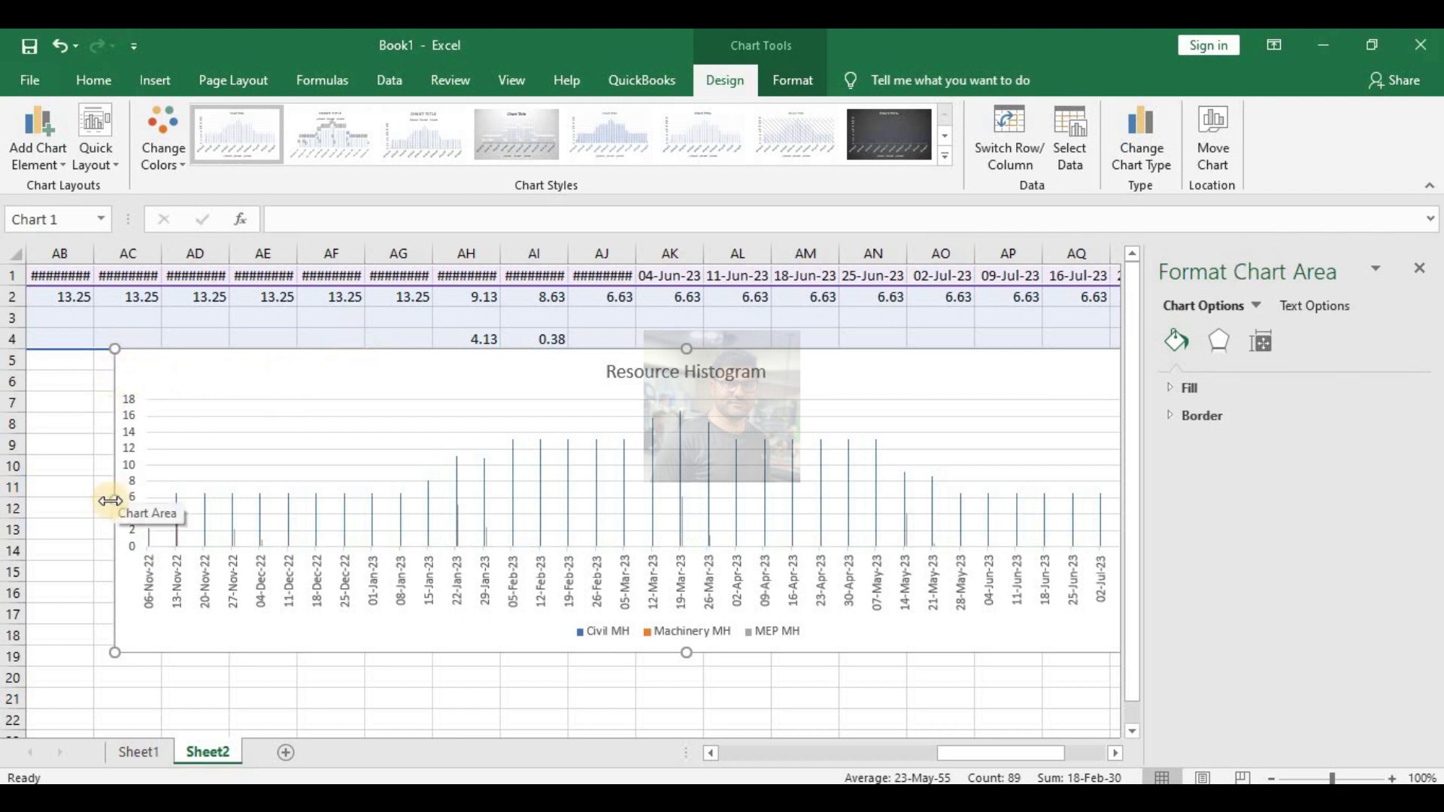
Narrow the Resource Histogram chart and place it below the data, spanning about columns AD to AM.
{"action": "left_click_drag", "start_coordinate": [114, 500], "coordinate": [574, 490]}
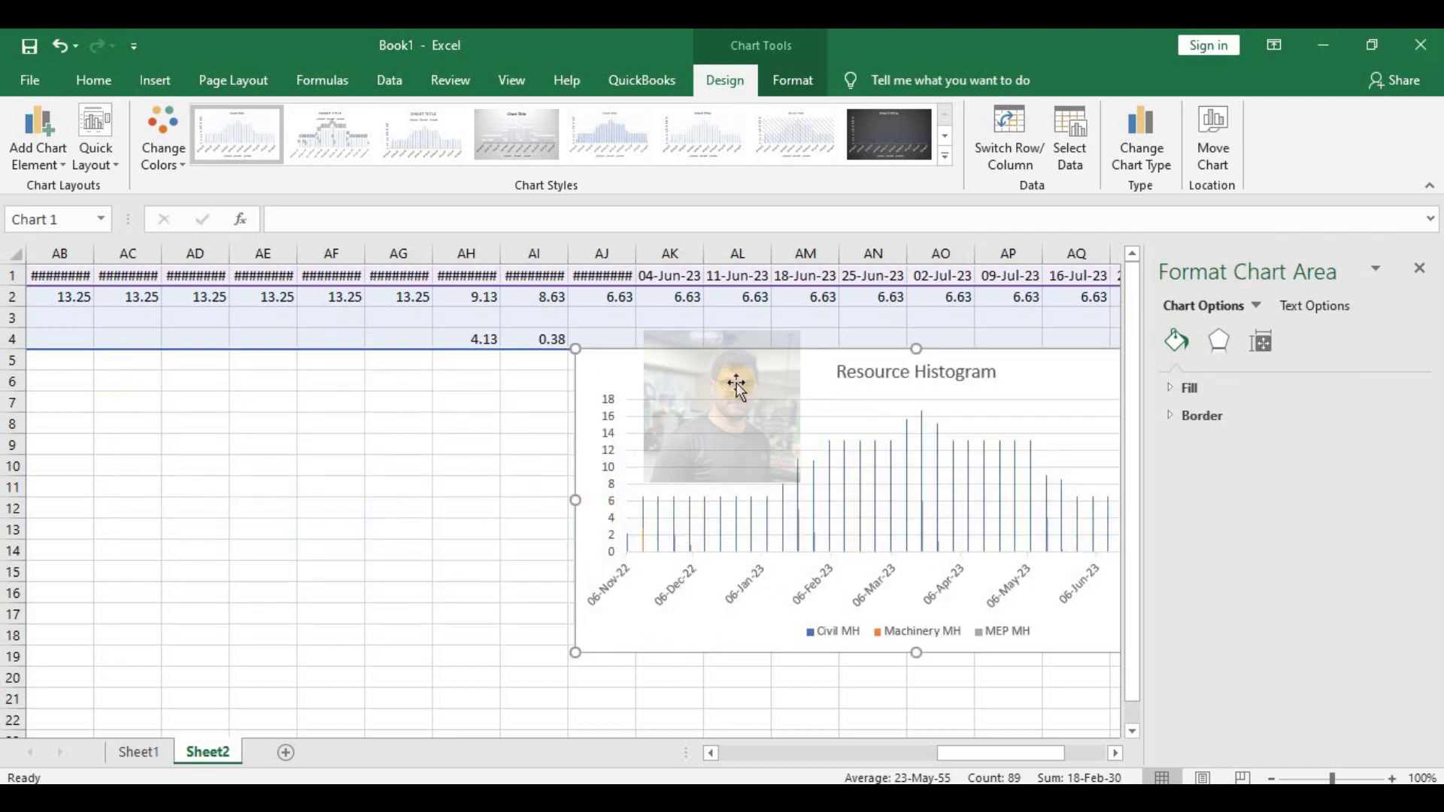
{"action": "left_click_drag", "start_coordinate": [738, 385], "coordinate": [331, 382]}
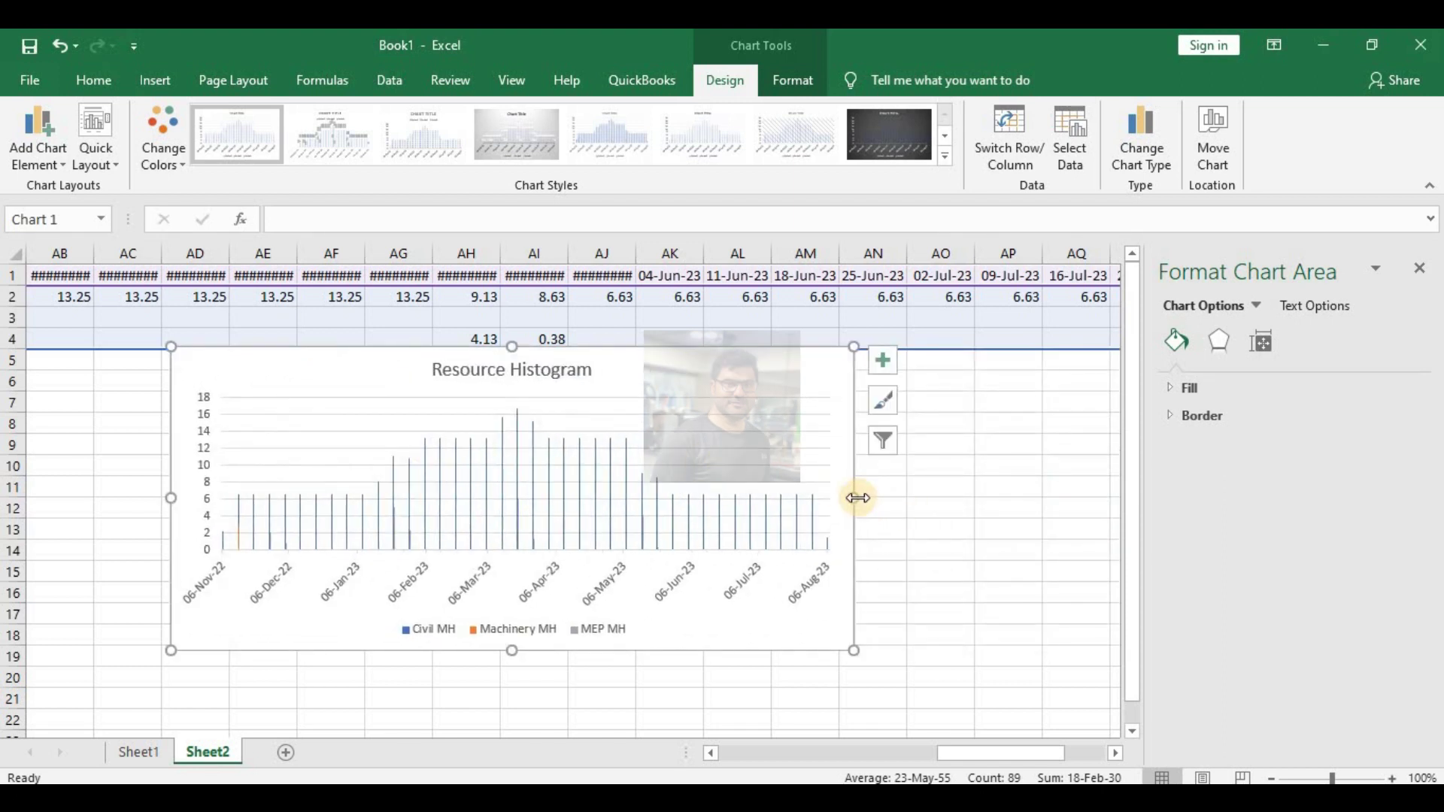
{"action": "left_click_drag", "start_coordinate": [857, 498], "coordinate": [819, 497]}
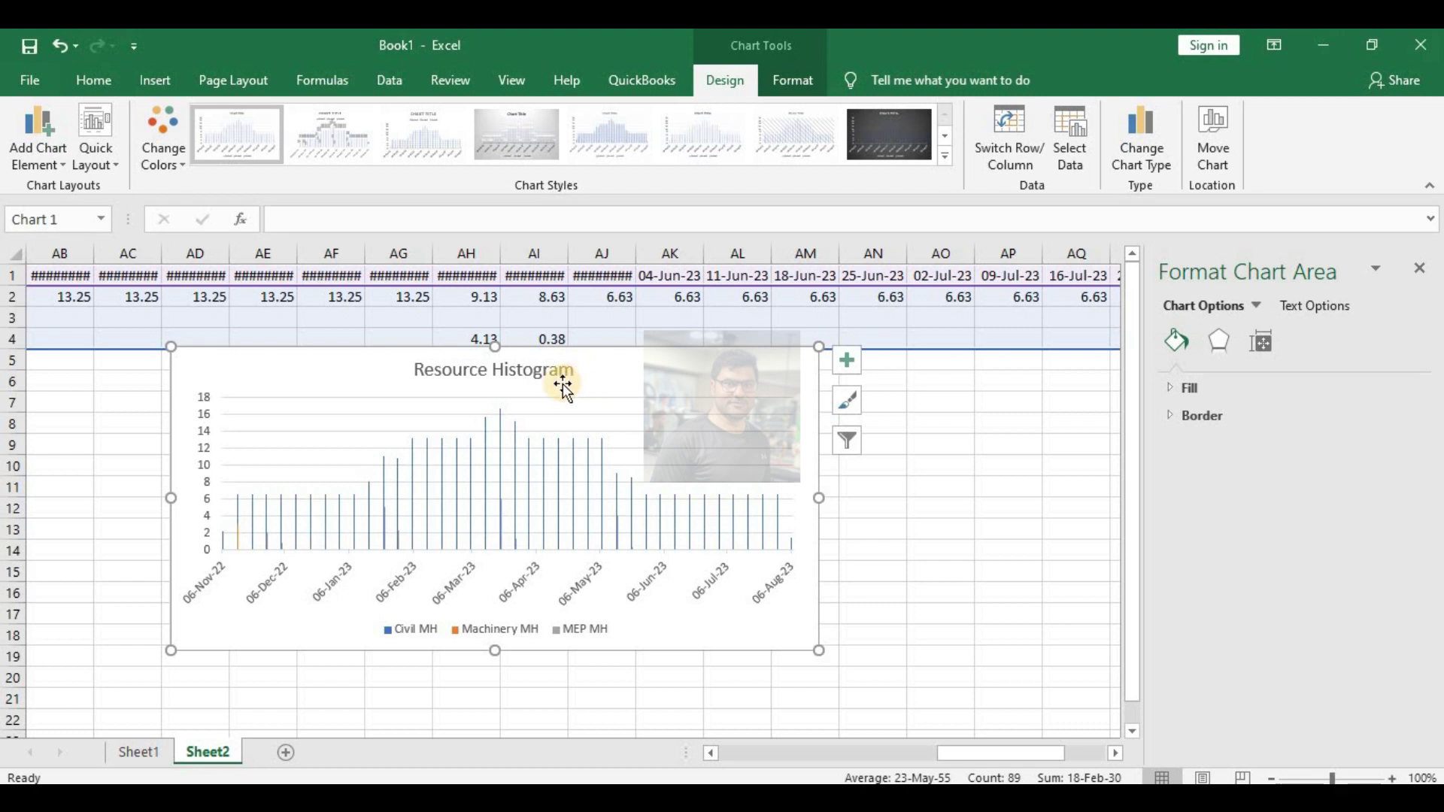
Open the workbook 1. WPR-Lp Steam Integration Works (14 Jan 2015) from File Explorer and maximize its window.
{"action": "mouse_move", "coordinate": [499, 799]}
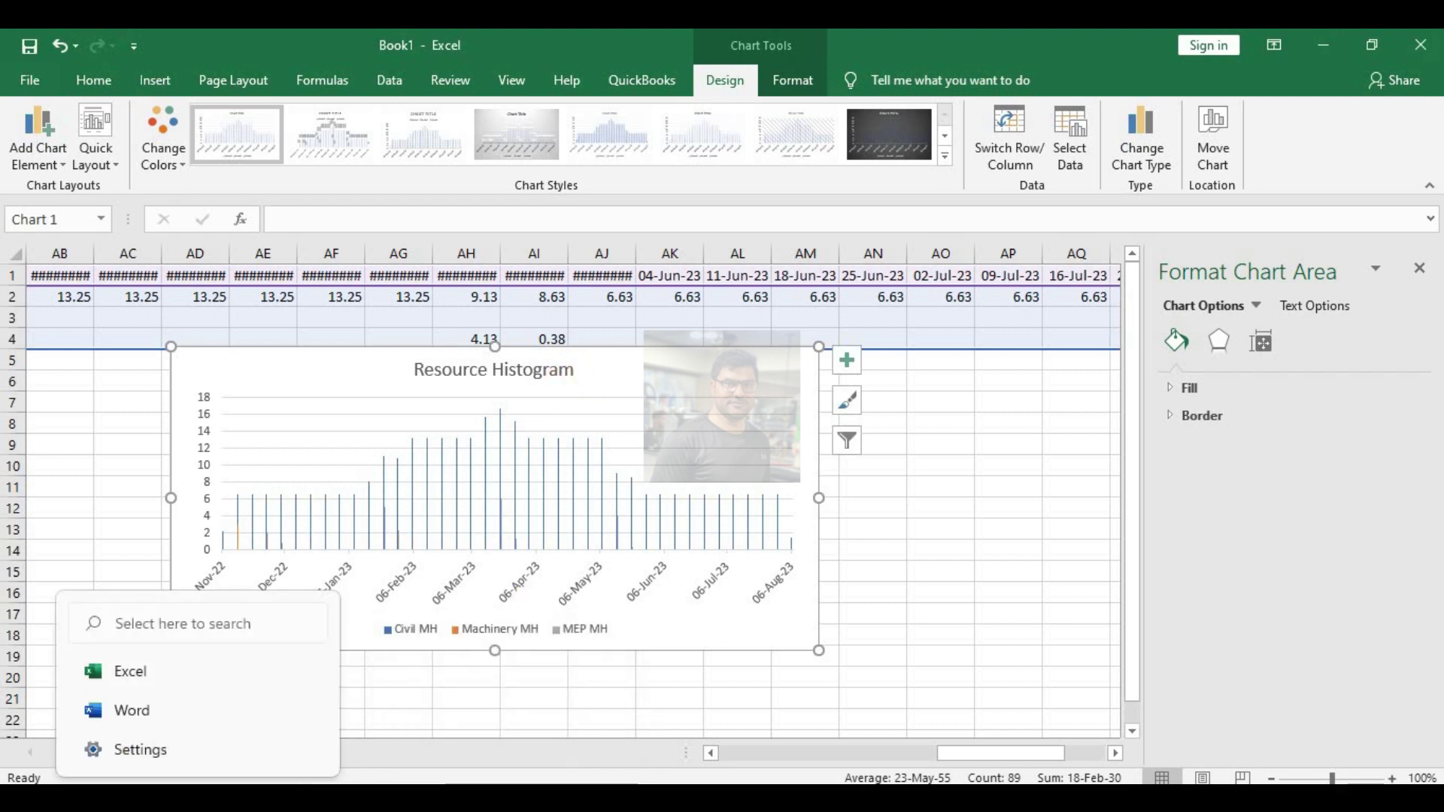
{"action": "key", "text": "super"}
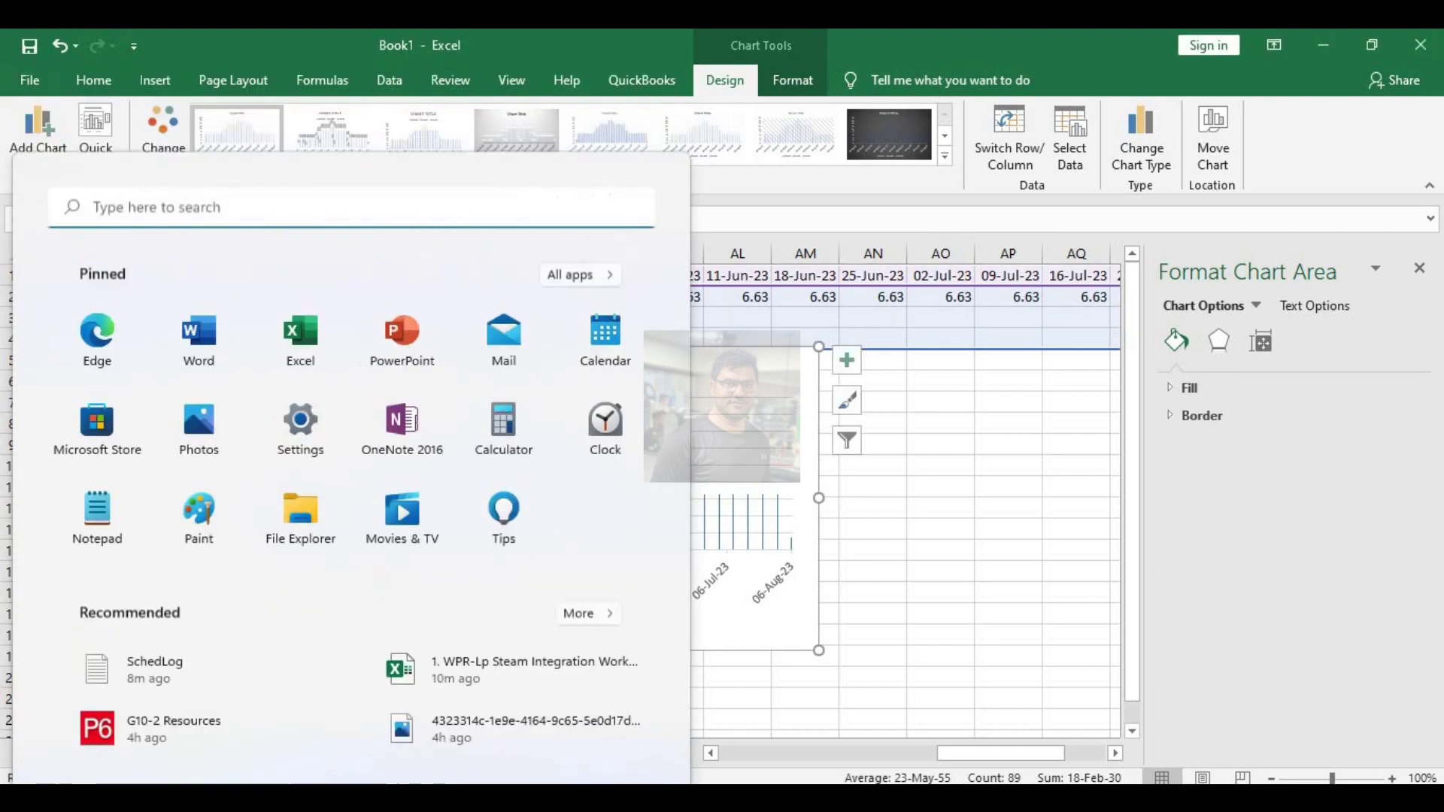
{"action": "left_click", "coordinate": [299, 516]}
{"action": "left_click", "coordinate": [306, 283]}
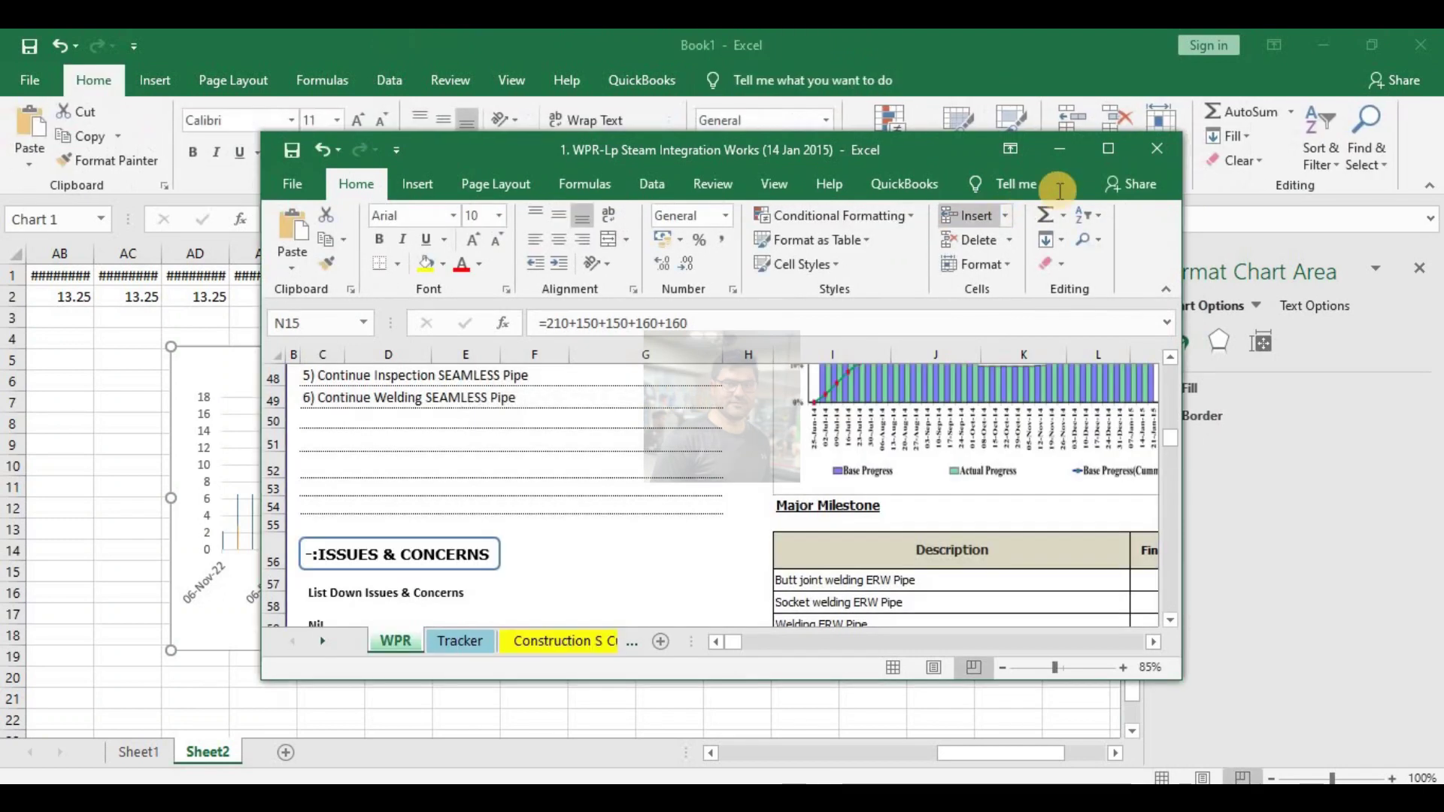
{"action": "left_click", "coordinate": [1108, 149]}
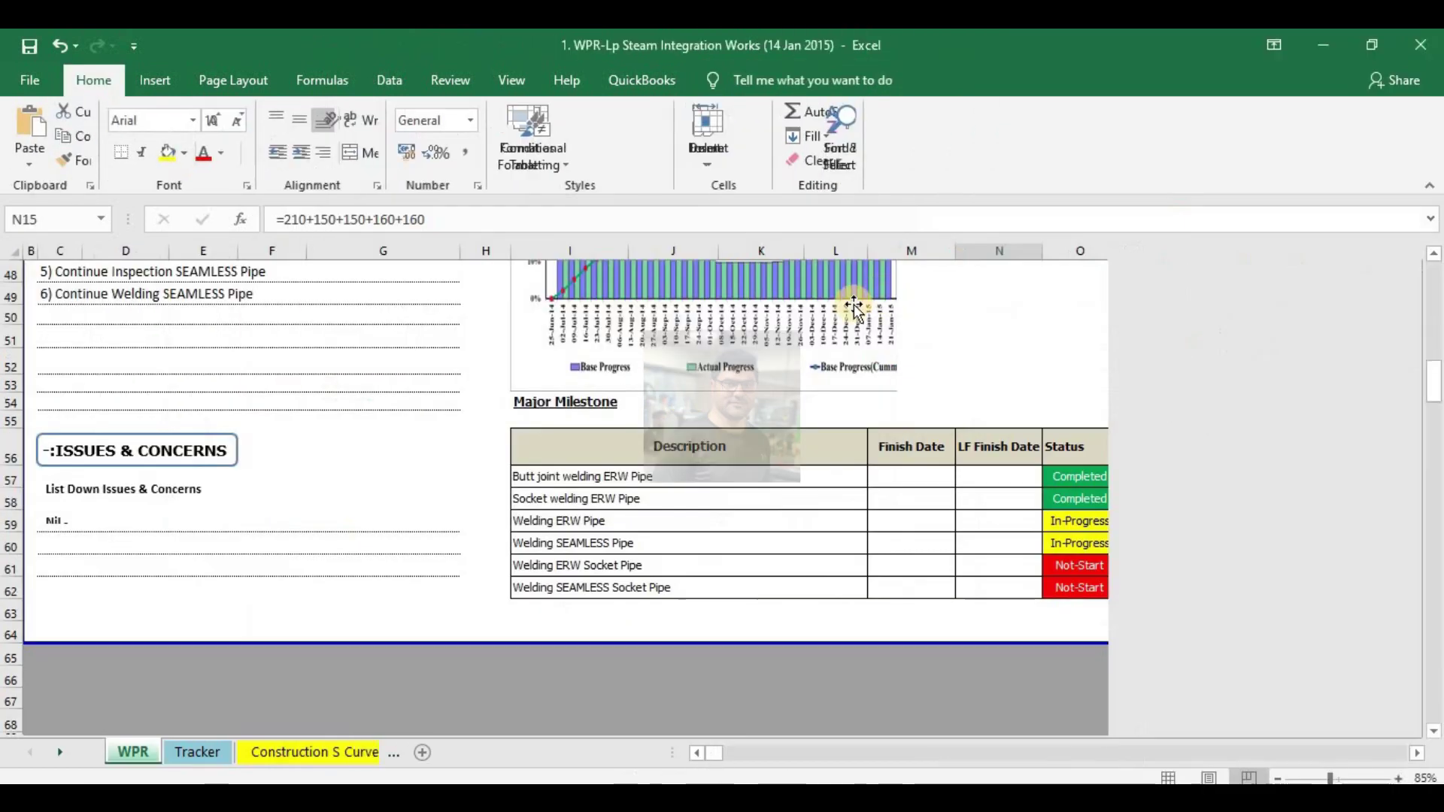
Look over the weekly progress report on the WPR sheet and delete its progress S-curve picture above Major Milestone.
{"action": "scroll", "coordinate": [822, 519], "scroll_direction": "up", "scroll_amount": 15}
{"action": "left_click", "coordinate": [1029, 309]}
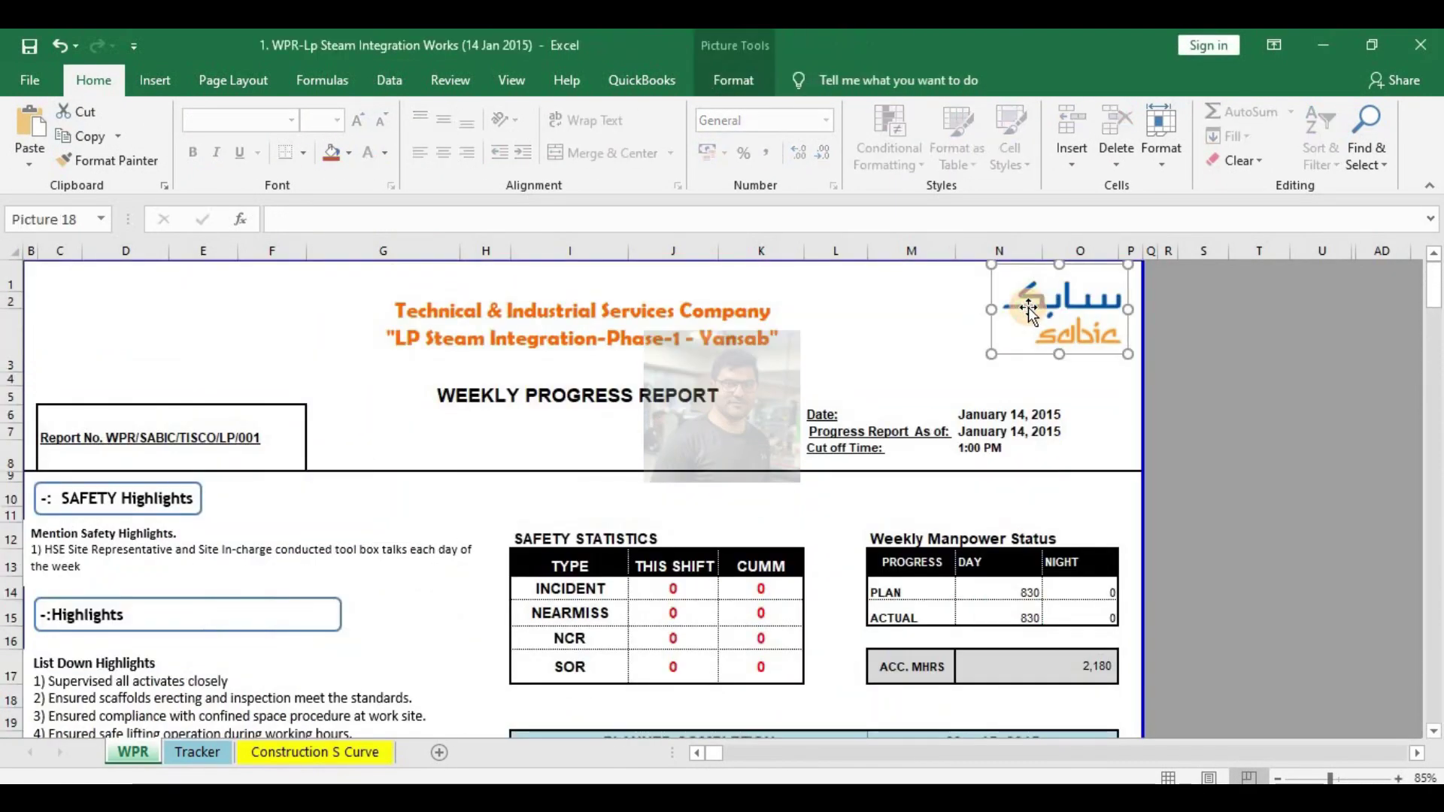
{"action": "key", "text": "Escape"}
{"action": "scroll", "coordinate": [615, 414], "scroll_direction": "down", "scroll_amount": 14}
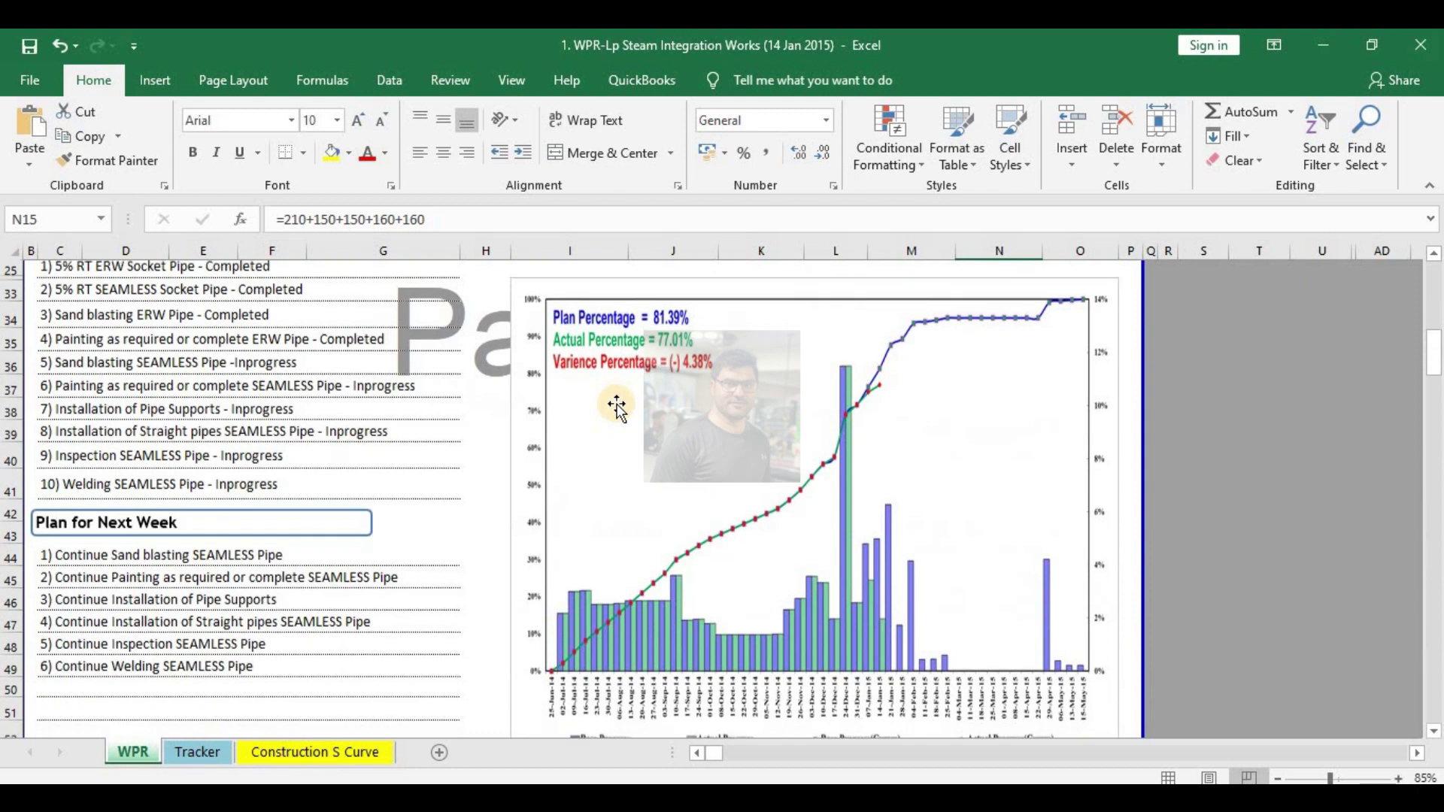
{"action": "left_click", "coordinate": [614, 322]}
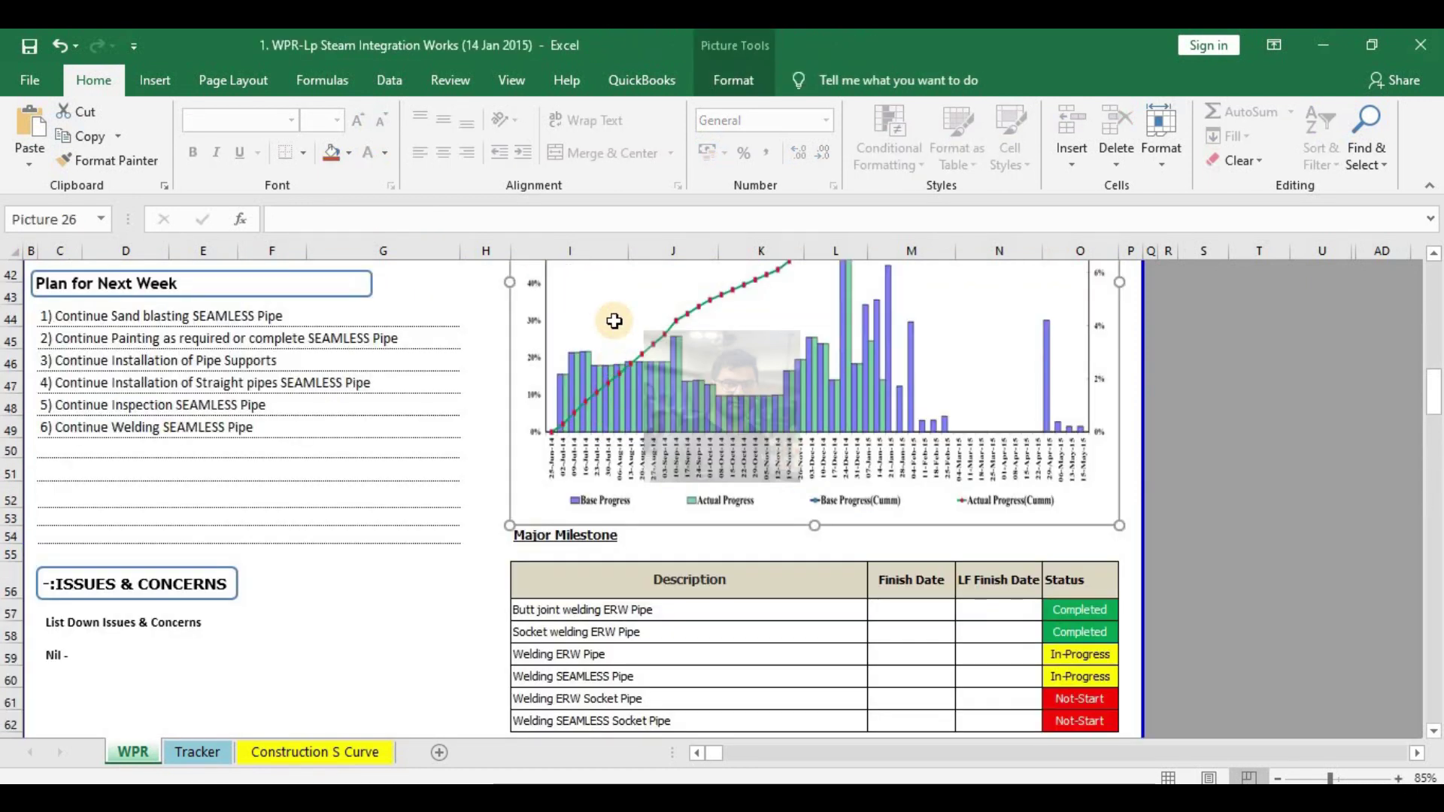
{"action": "key", "text": "Delete"}
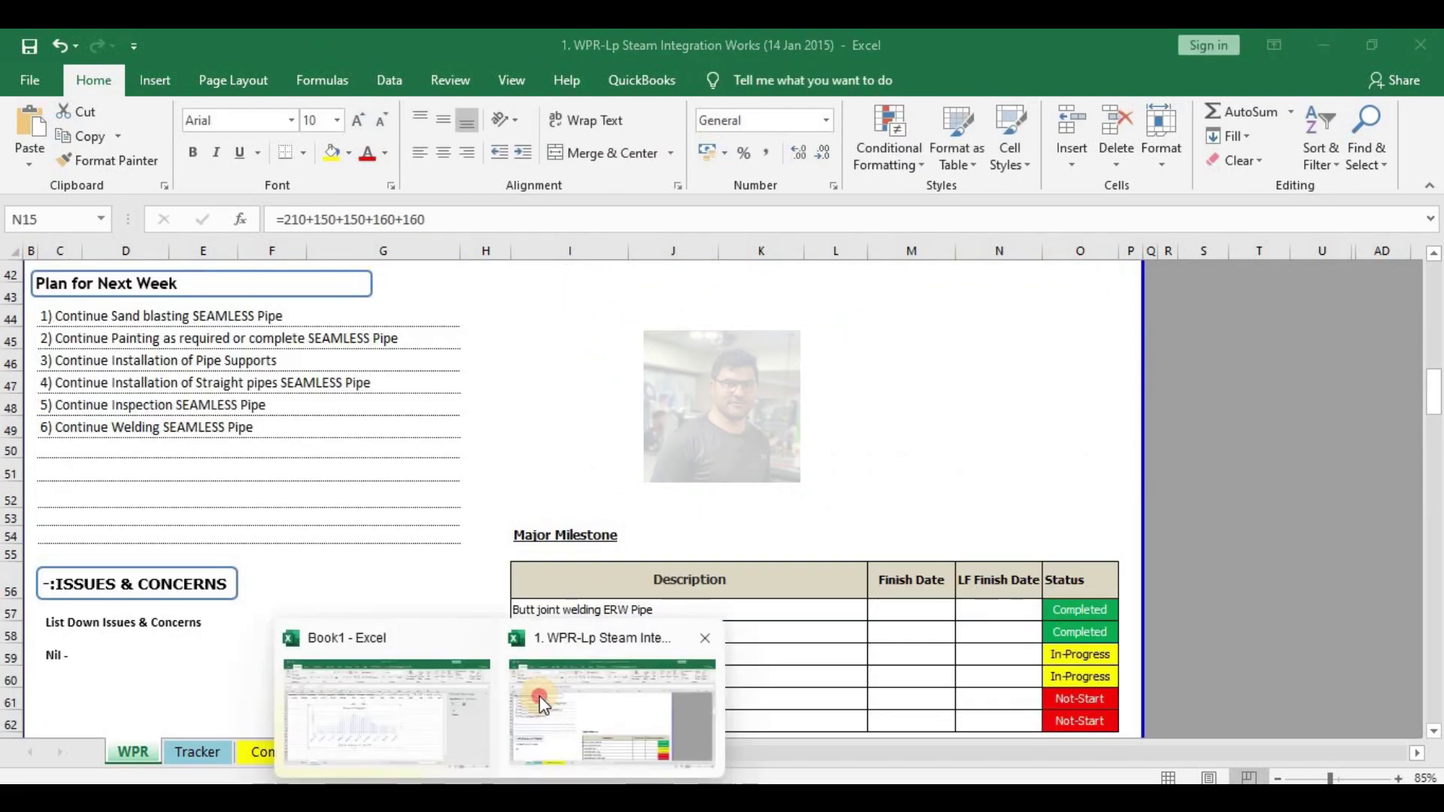
Copy the Resource Histogram chart from Book1 into the WPR sheet and move it toward the blank area above Major Milestone.
{"action": "left_click", "coordinate": [452, 657]}
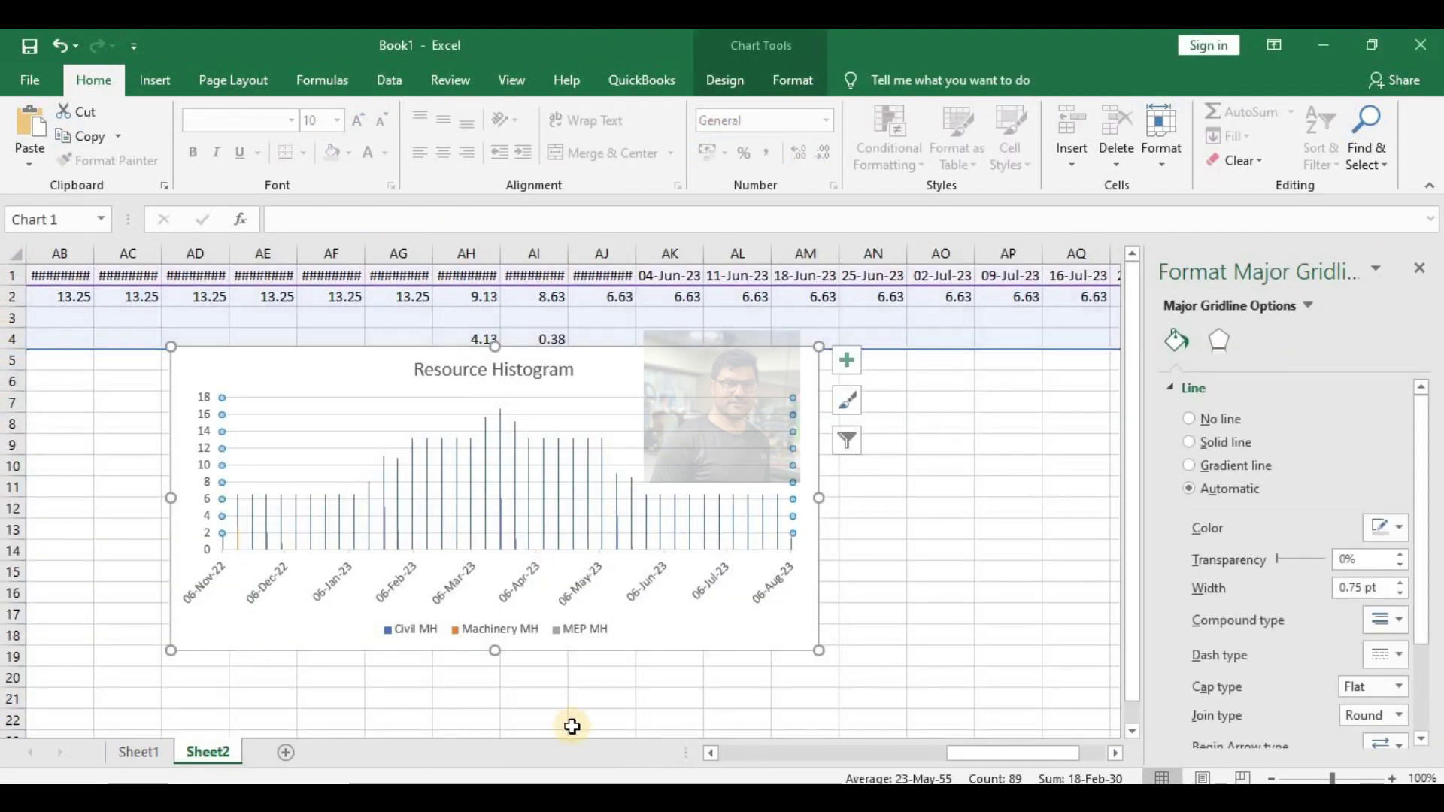
{"action": "left_click", "coordinate": [594, 707]}
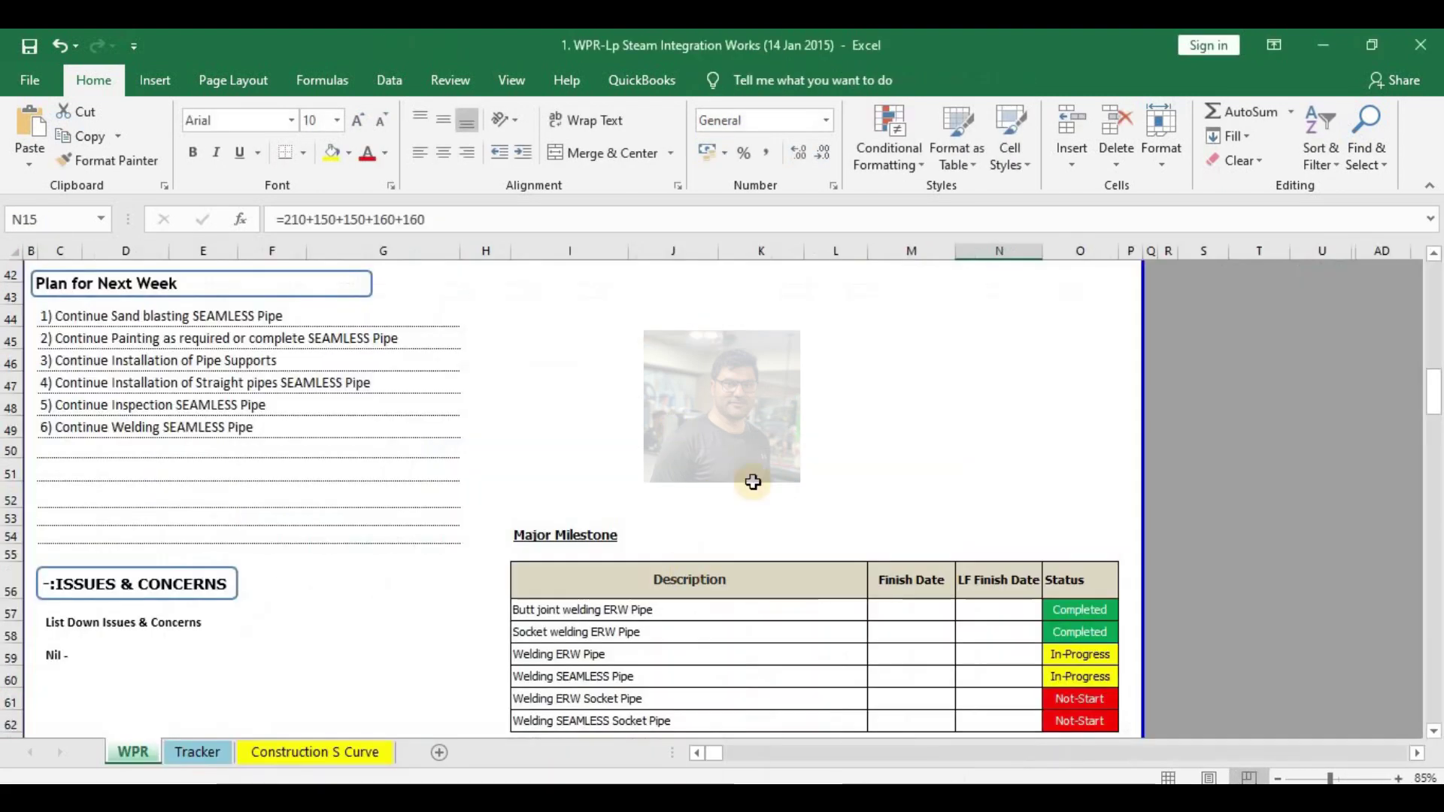
{"action": "left_click", "coordinate": [752, 425]}
{"action": "key", "text": "ctrl+v"}
{"action": "left_click_drag", "start_coordinate": [763, 431], "coordinate": [621, 340]}
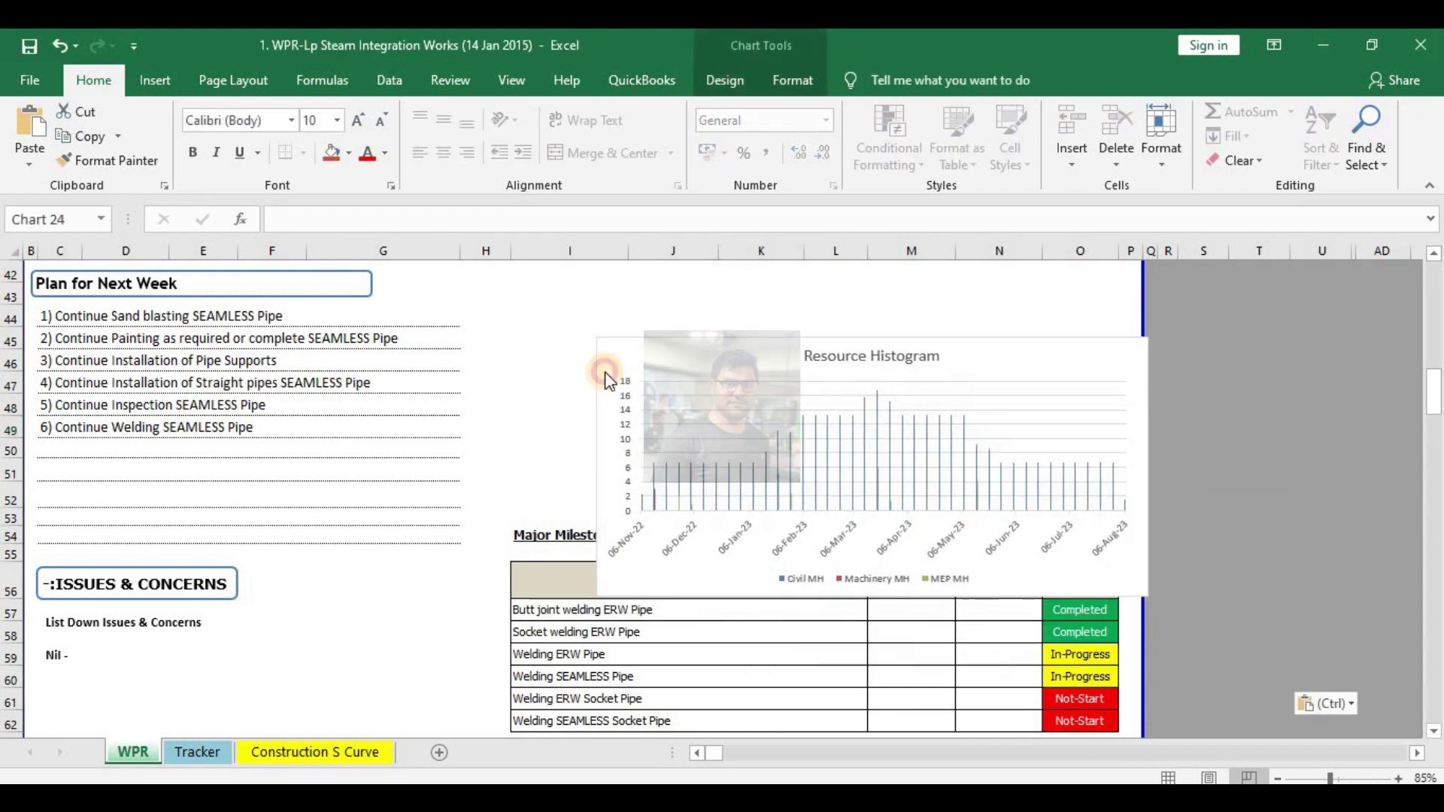
Position the Resource Histogram chart on the WPR sheet between the empty table and Major Milestone, spanning about columns I to O.
{"action": "scroll", "coordinate": [602, 527], "scroll_direction": "up", "scroll_amount": 3}
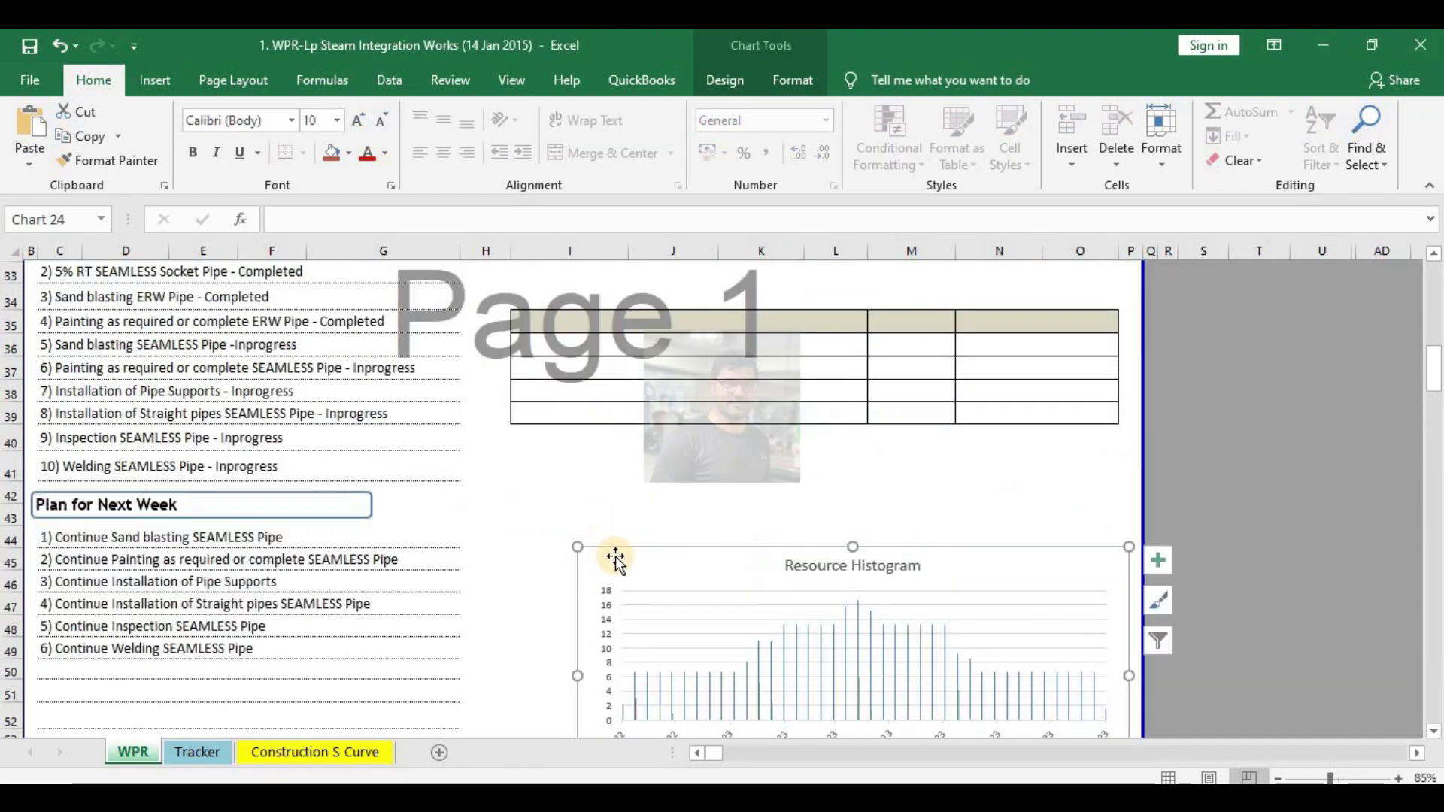
{"action": "left_click_drag", "start_coordinate": [612, 554], "coordinate": [551, 459]}
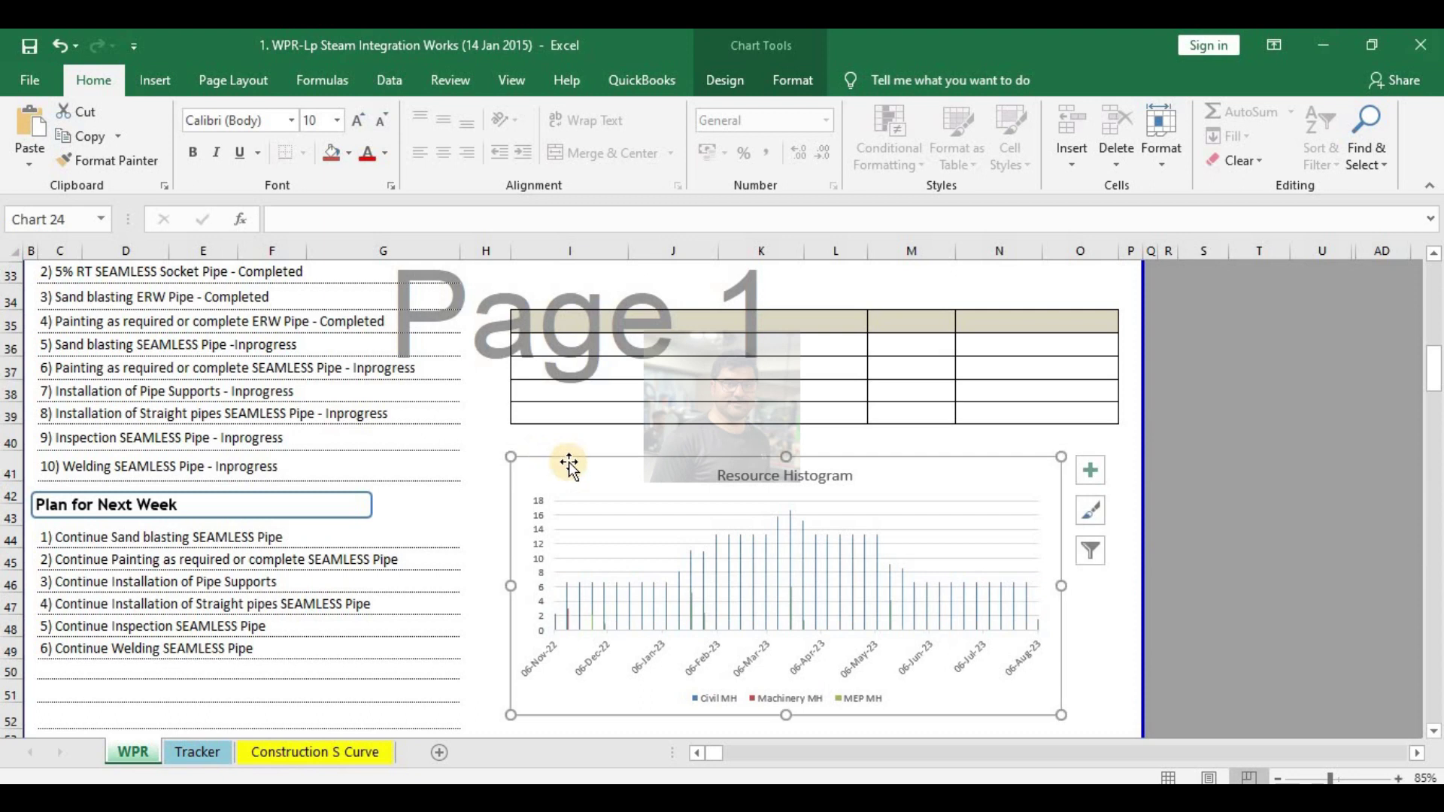
{"action": "scroll", "coordinate": [568, 461], "scroll_direction": "down", "scroll_amount": 3}
{"action": "scroll", "coordinate": [571, 460], "scroll_direction": "up", "scroll_amount": 1}
{"action": "scroll", "coordinate": [574, 461], "scroll_direction": "up", "scroll_amount": 3}
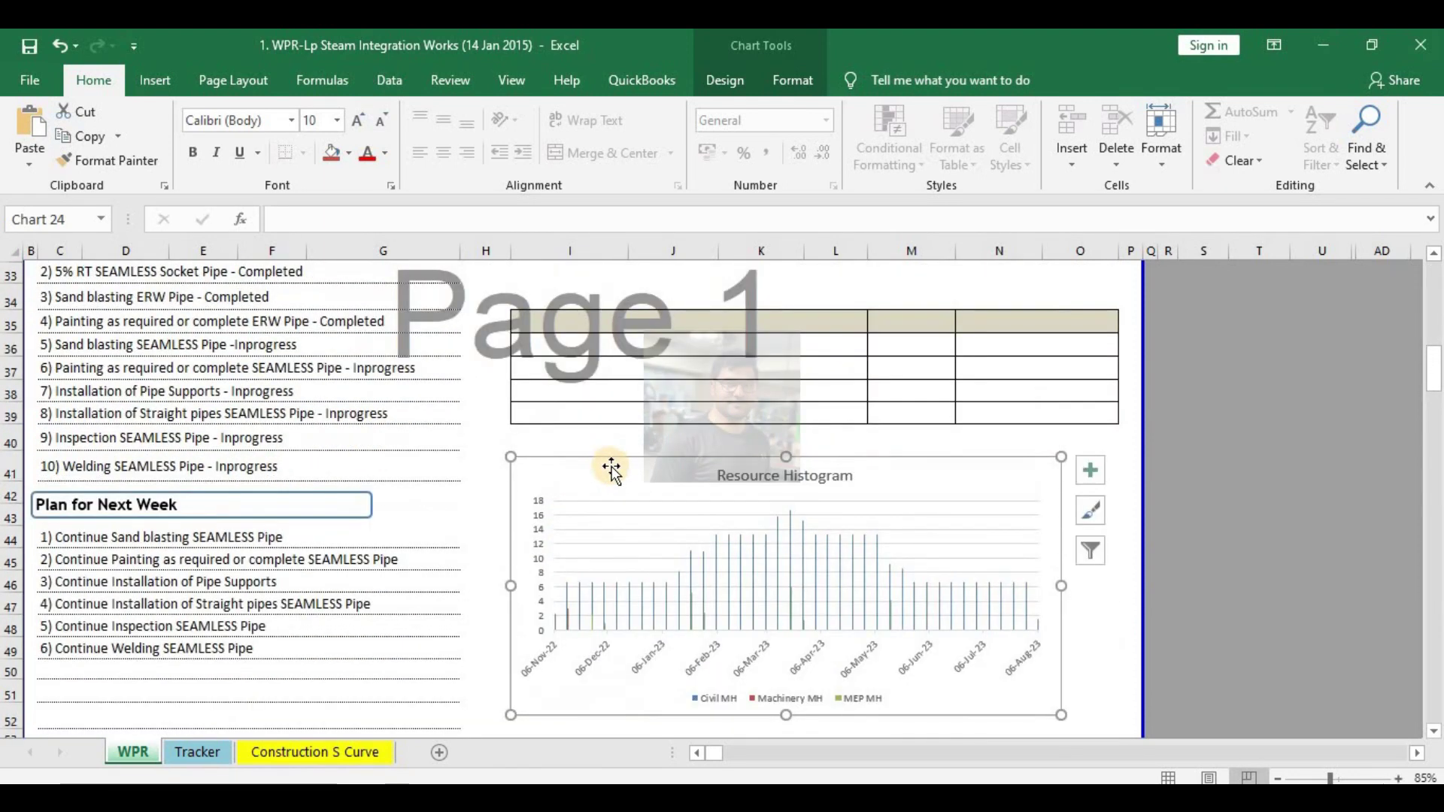
{"action": "scroll", "coordinate": [607, 471], "scroll_direction": "down", "scroll_amount": 3}
{"action": "scroll", "coordinate": [613, 468], "scroll_direction": "up", "scroll_amount": 3}
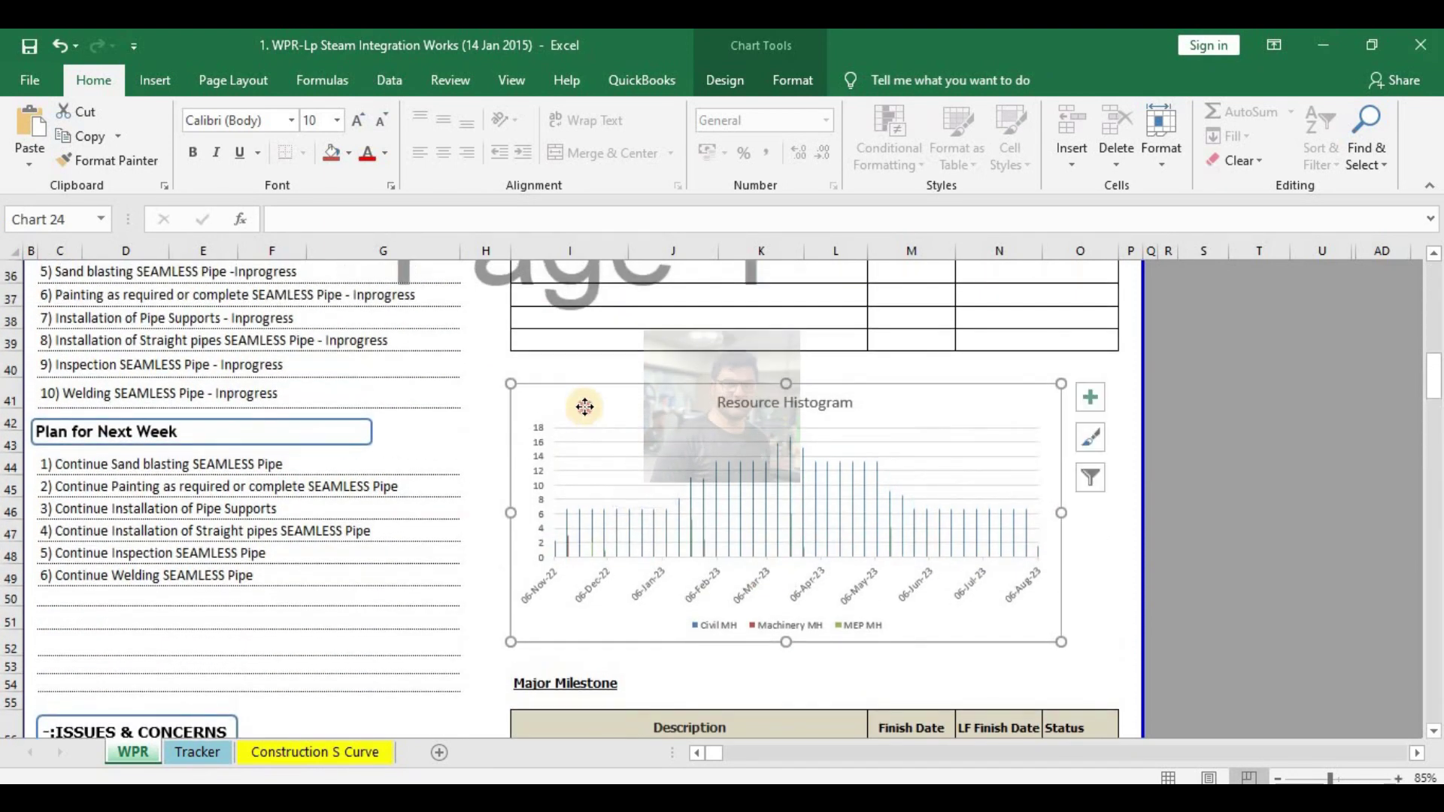
{"action": "left_click_drag", "start_coordinate": [580, 406], "coordinate": [614, 410]}
Look over the report header, safety and highlights sections, Achieved Activities Current Week and Plan for Next Week on the WPR sheet.
{"action": "scroll", "coordinate": [443, 450], "scroll_direction": "up", "scroll_amount": 12}
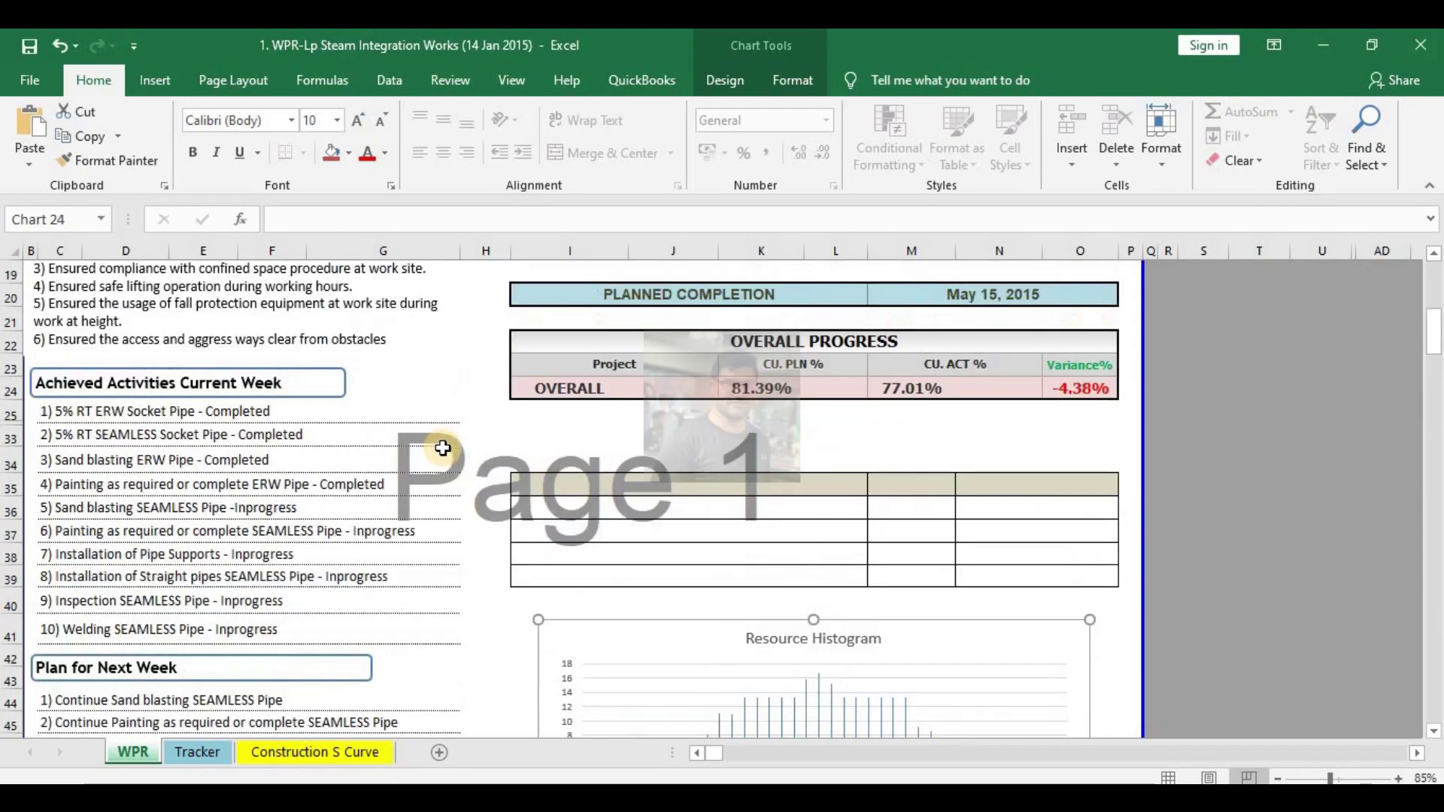
{"action": "scroll", "coordinate": [443, 450], "scroll_direction": "down", "scroll_amount": 1}
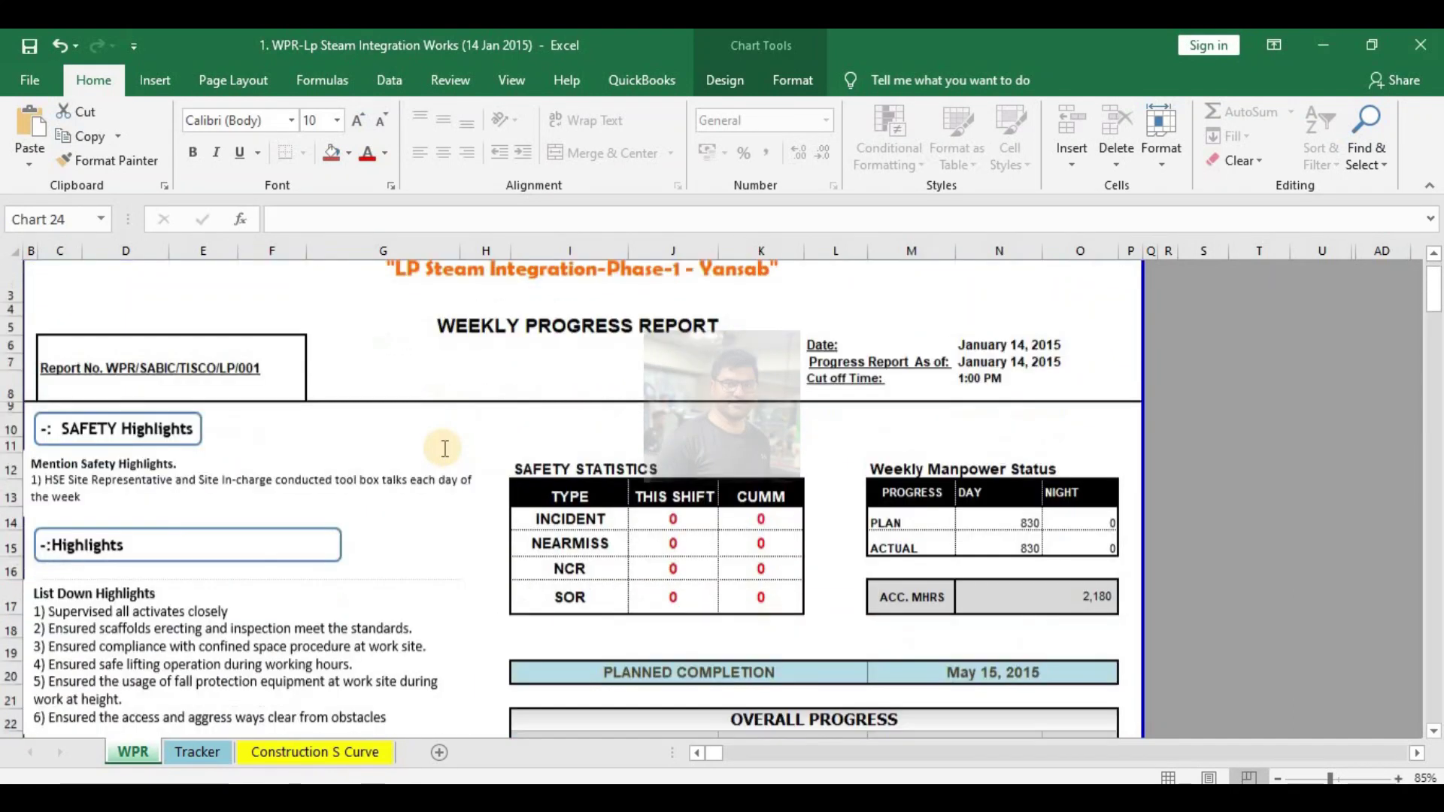
{"action": "scroll", "coordinate": [443, 449], "scroll_direction": "up", "scroll_amount": 1}
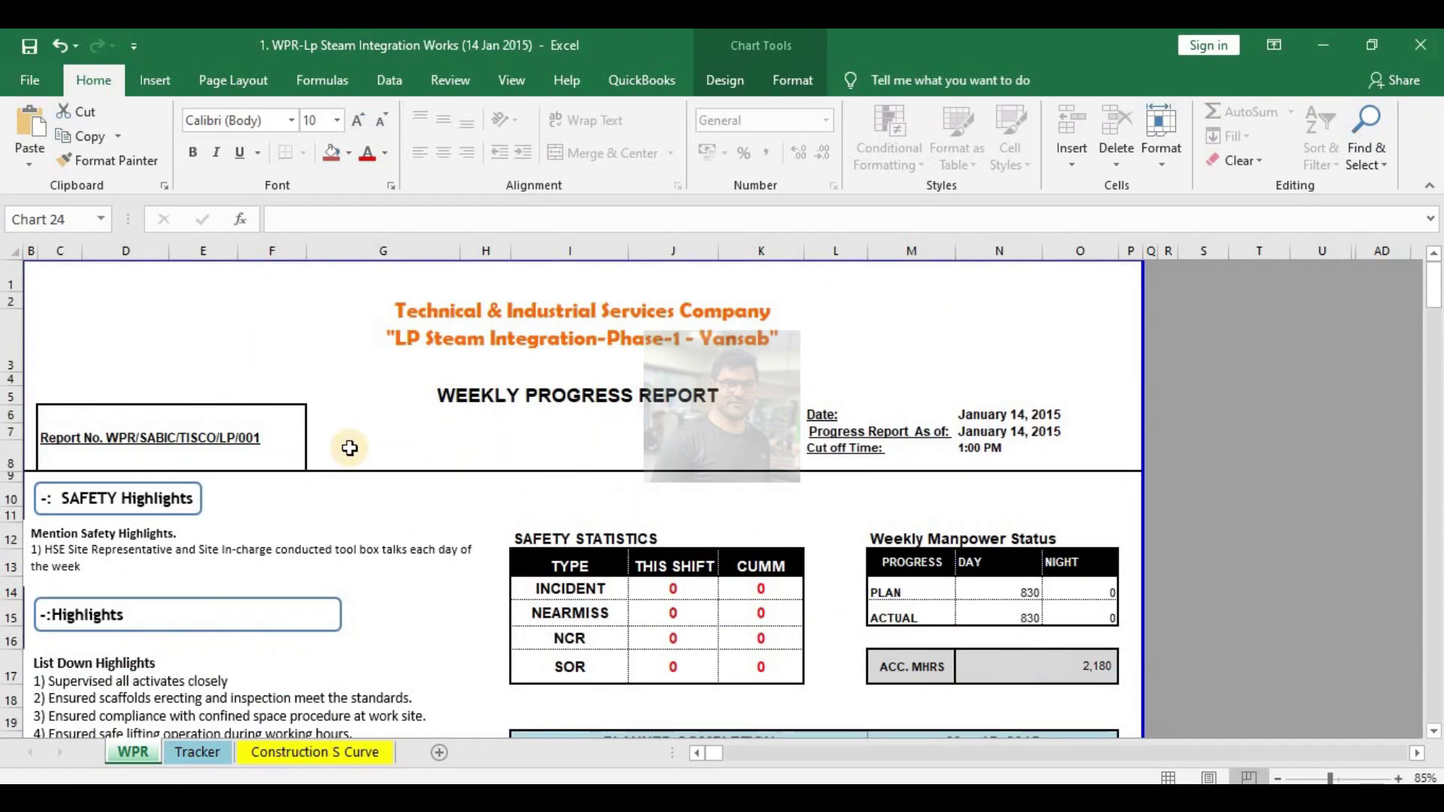
{"action": "scroll", "coordinate": [488, 421], "scroll_direction": "down", "scroll_amount": 1}
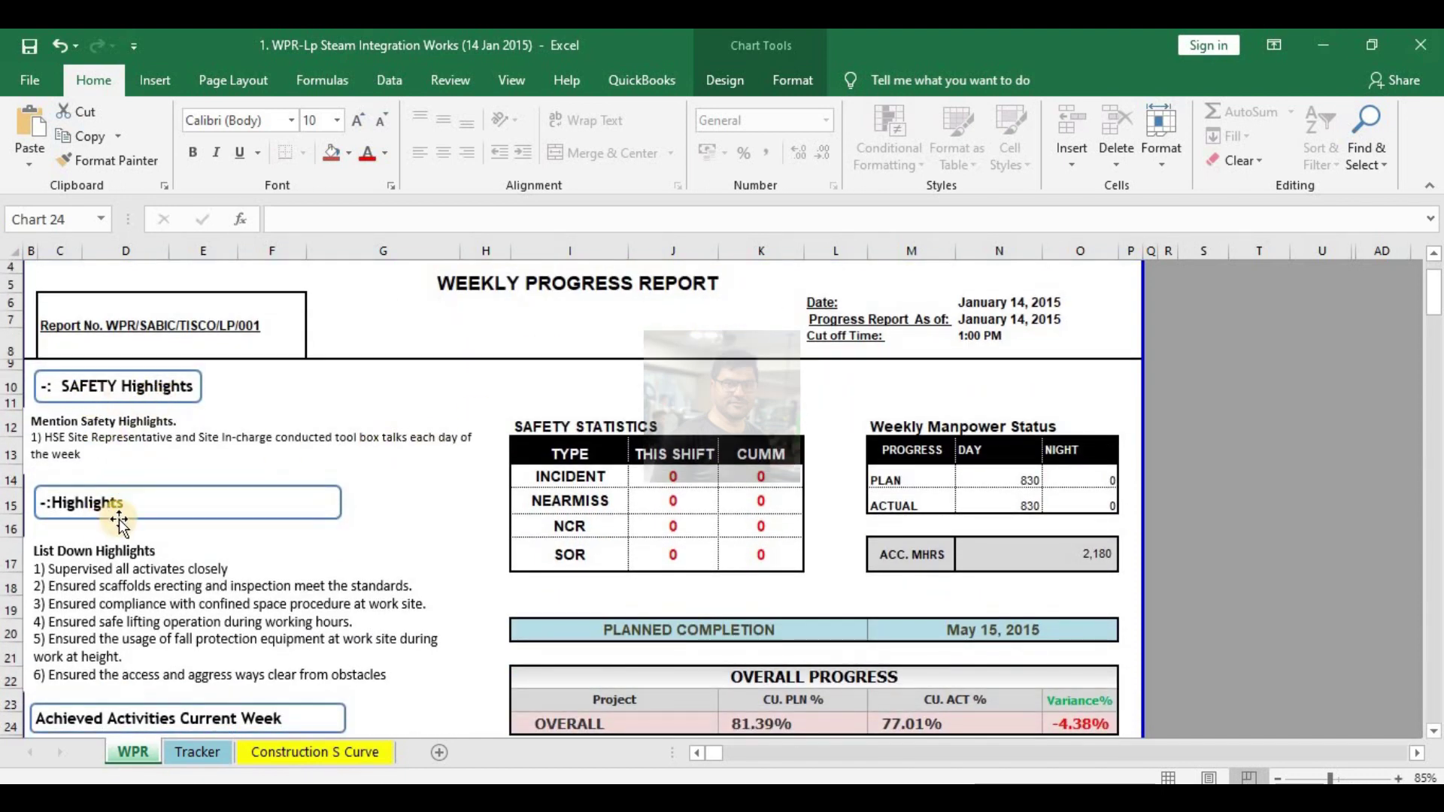
{"action": "scroll", "coordinate": [106, 507], "scroll_direction": "down", "scroll_amount": 5}
{"action": "scroll", "coordinate": [125, 531], "scroll_direction": "down", "scroll_amount": 1}
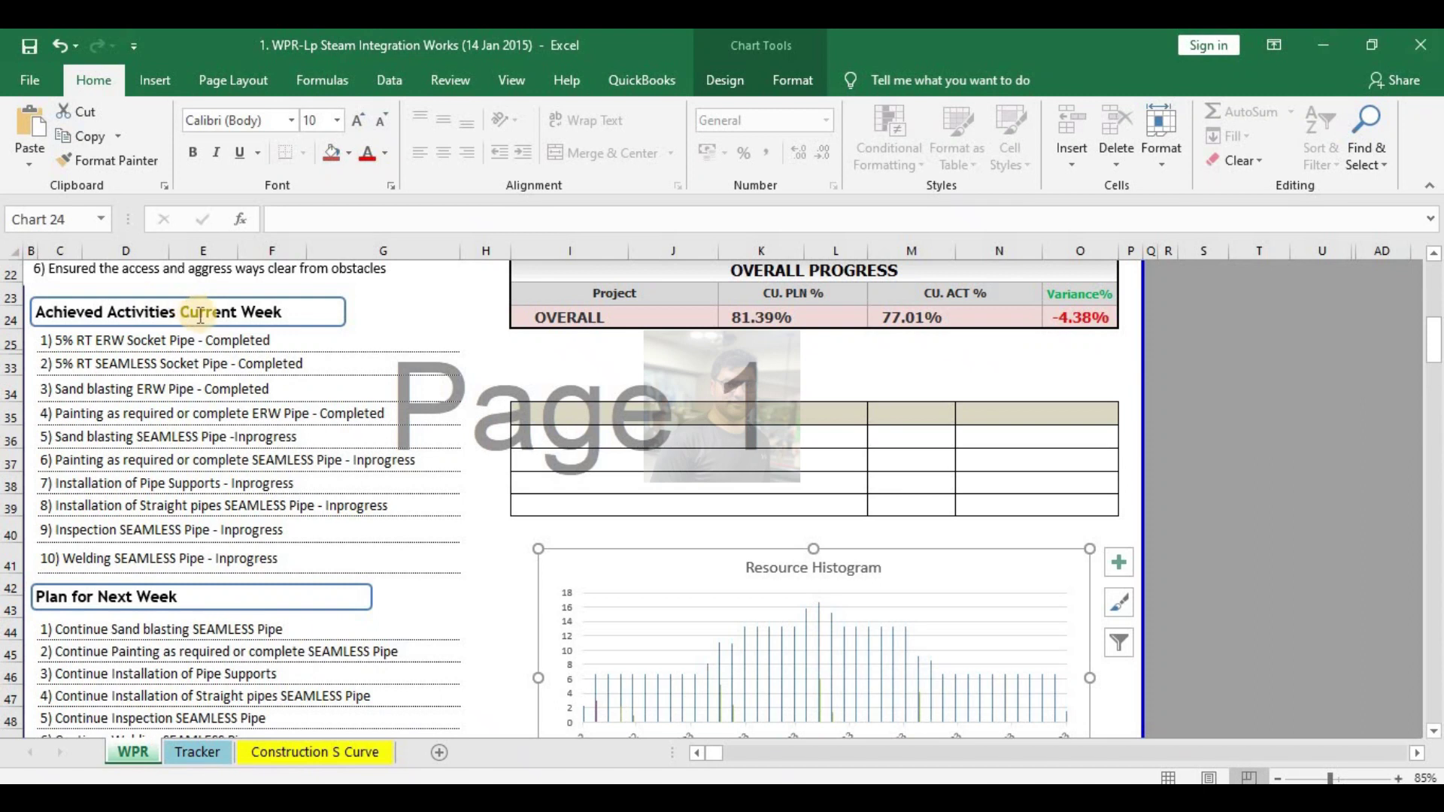
{"action": "scroll", "coordinate": [143, 541], "scroll_direction": "down", "scroll_amount": 2}
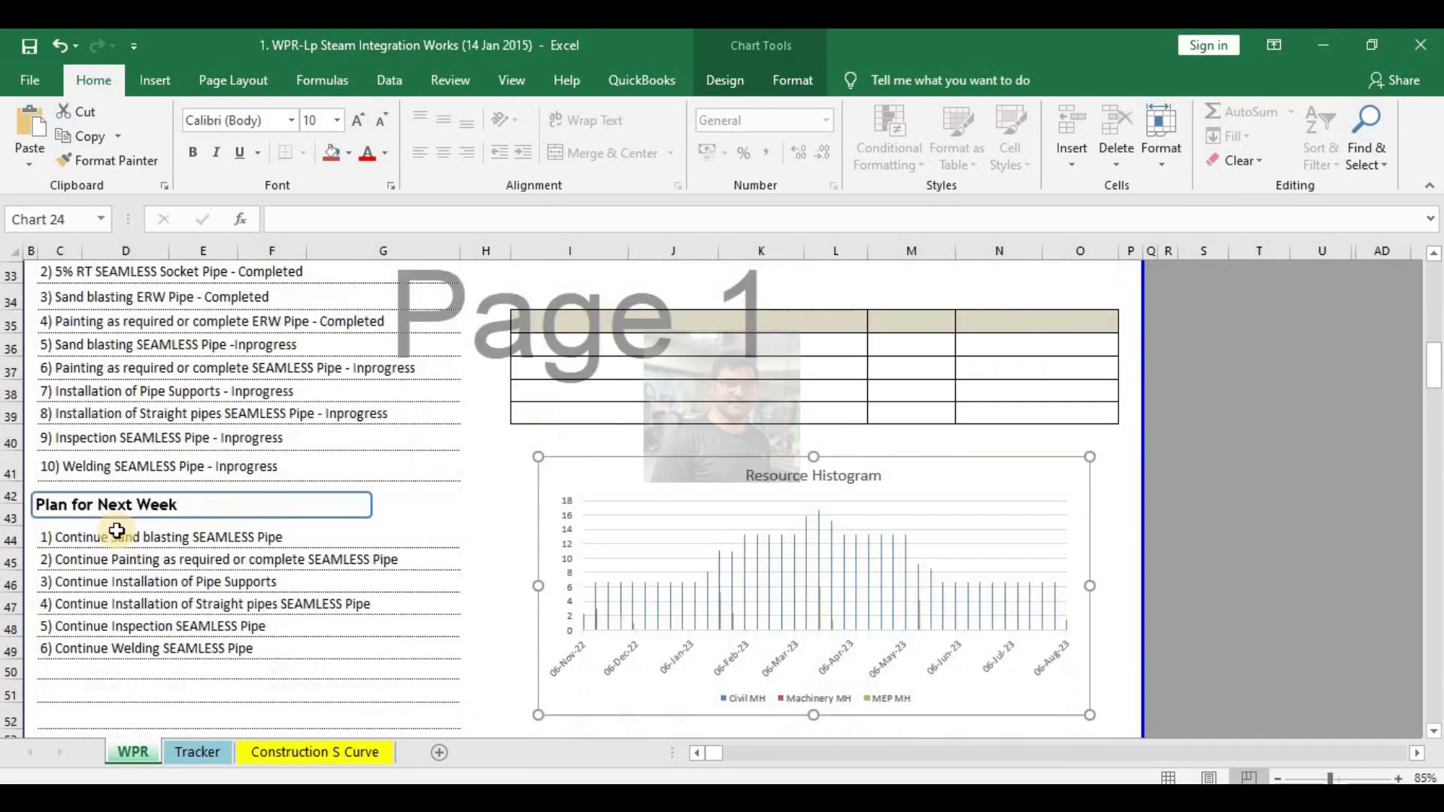
{"action": "scroll", "coordinate": [680, 632], "scroll_direction": "up", "scroll_amount": 10}
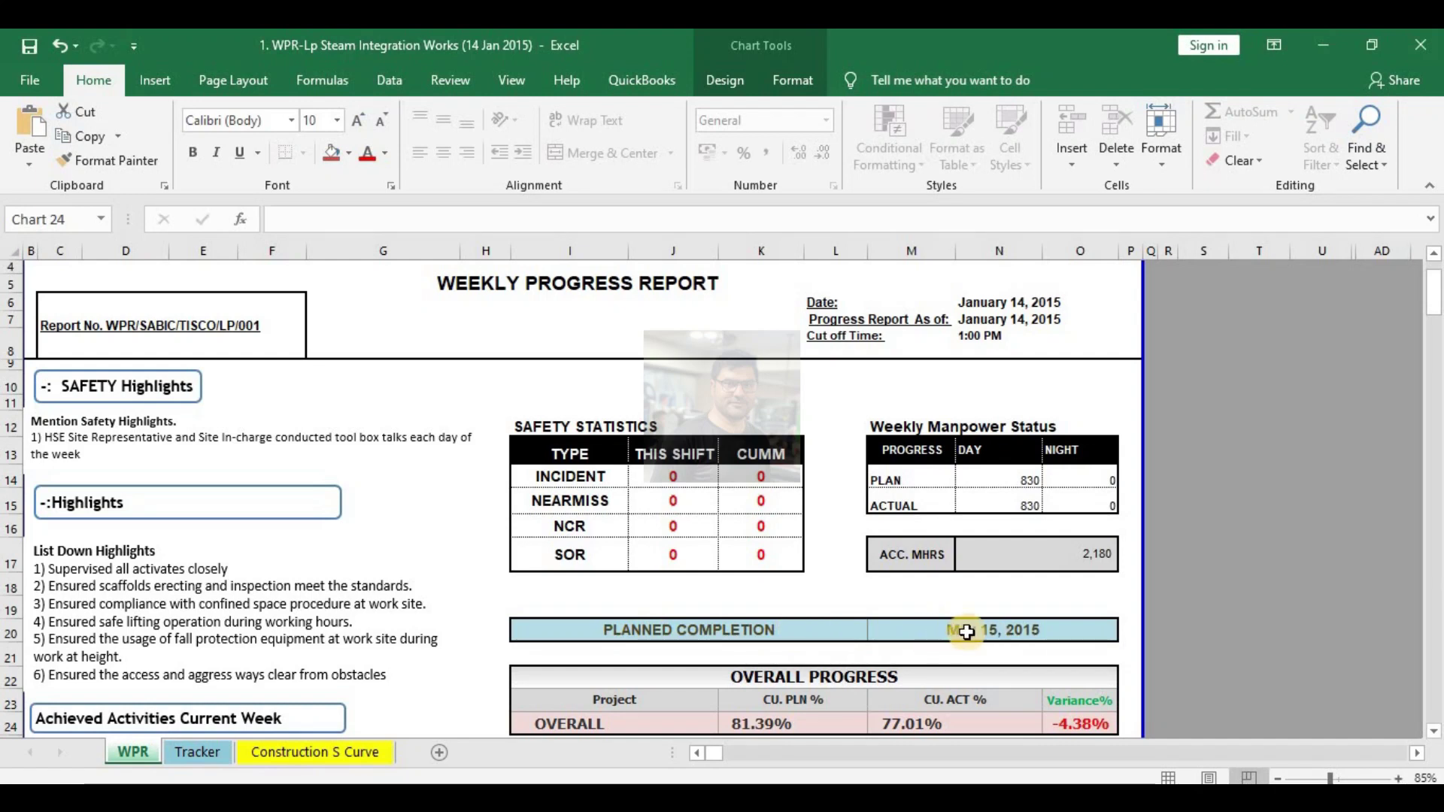
Review the report dates, Planned Completion and the Overall Progress table, inspecting the variance formula in O24 and the actual progress in M24.
{"action": "scroll", "coordinate": [886, 550], "scroll_direction": "down", "scroll_amount": 3}
{"action": "scroll", "coordinate": [886, 550], "scroll_direction": "up", "scroll_amount": 3}
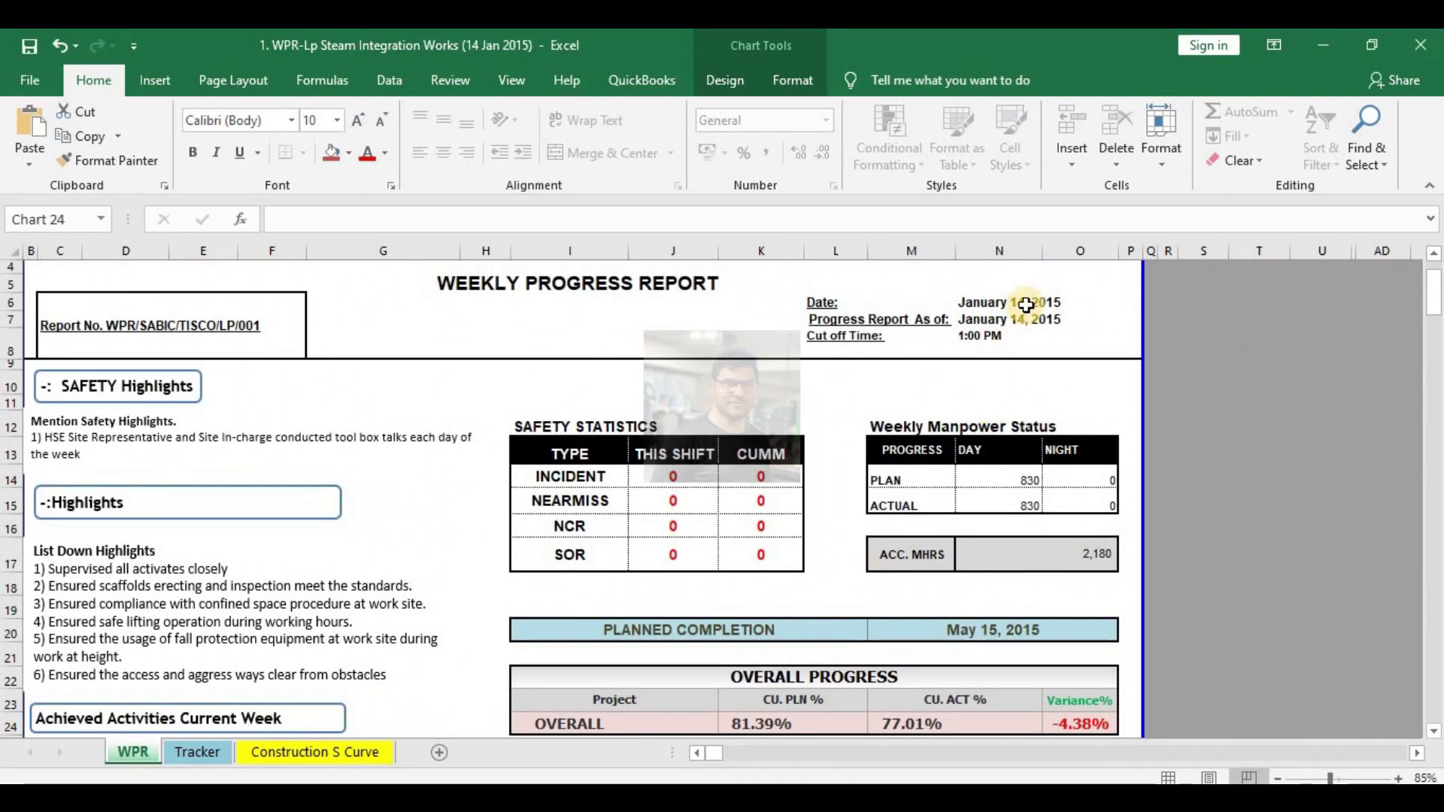
{"action": "scroll", "coordinate": [907, 511], "scroll_direction": "down", "scroll_amount": 2}
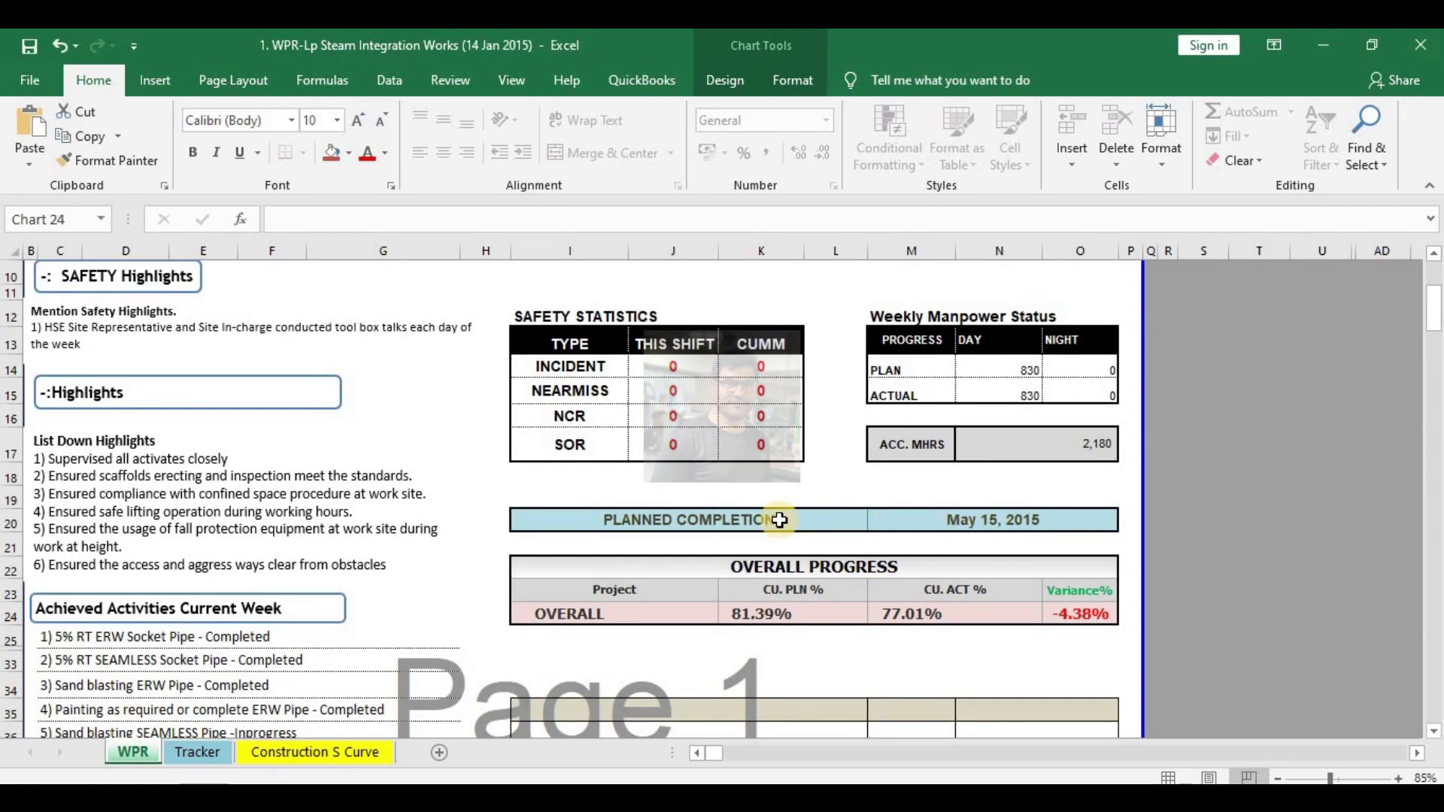
{"action": "scroll", "coordinate": [759, 490], "scroll_direction": "up", "scroll_amount": 3}
{"action": "scroll", "coordinate": [759, 489], "scroll_direction": "down", "scroll_amount": 5}
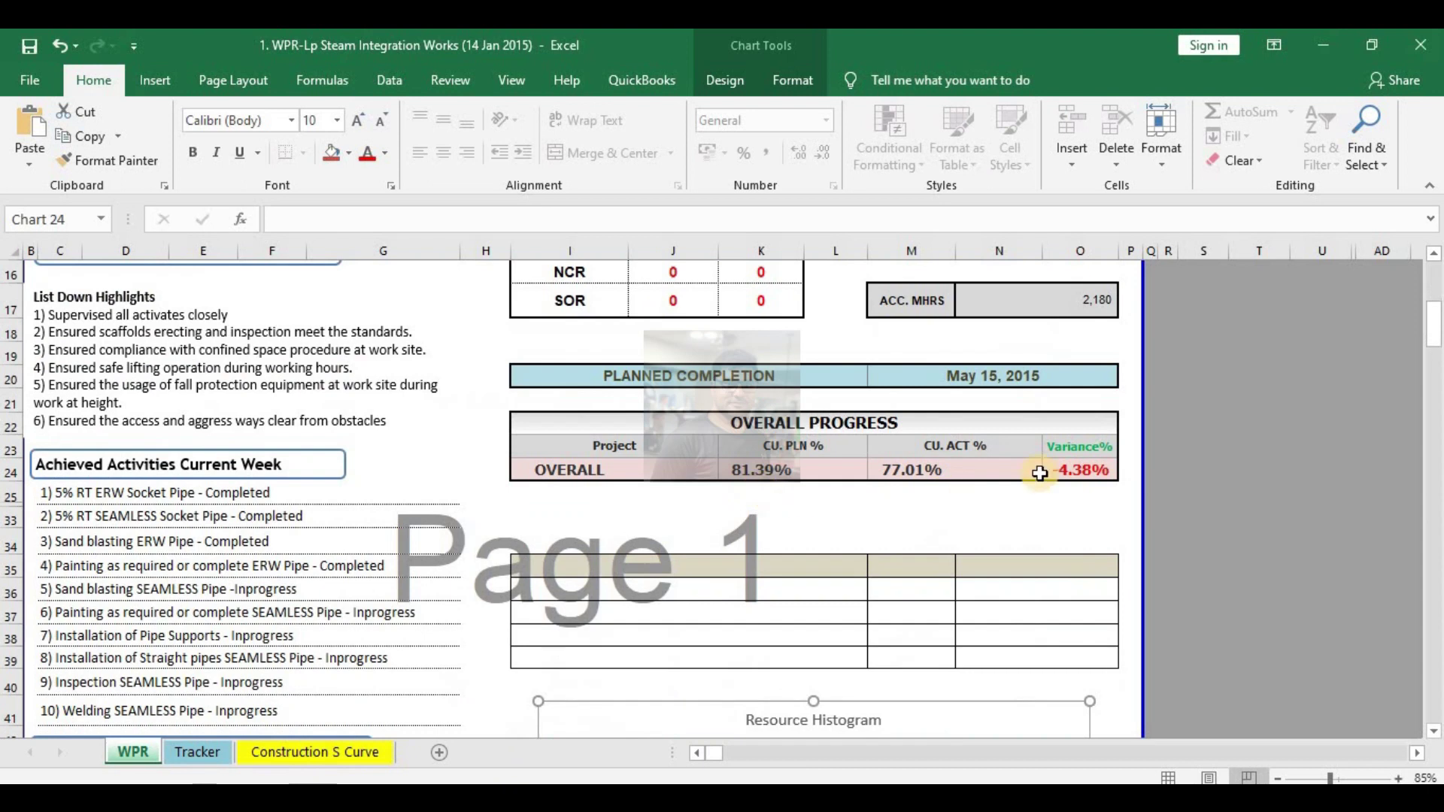
{"action": "left_click", "coordinate": [1068, 470]}
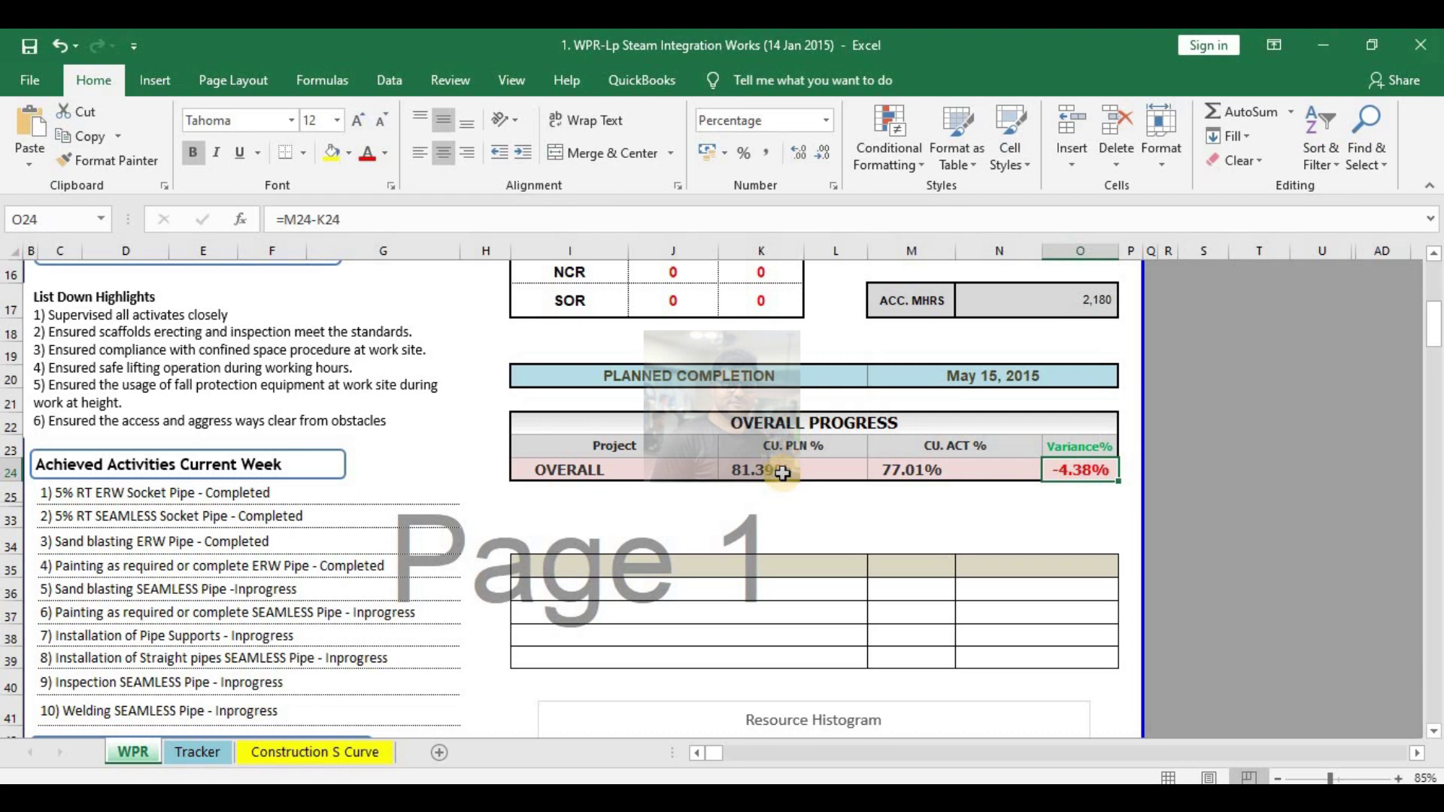
{"action": "left_click", "coordinate": [925, 474]}
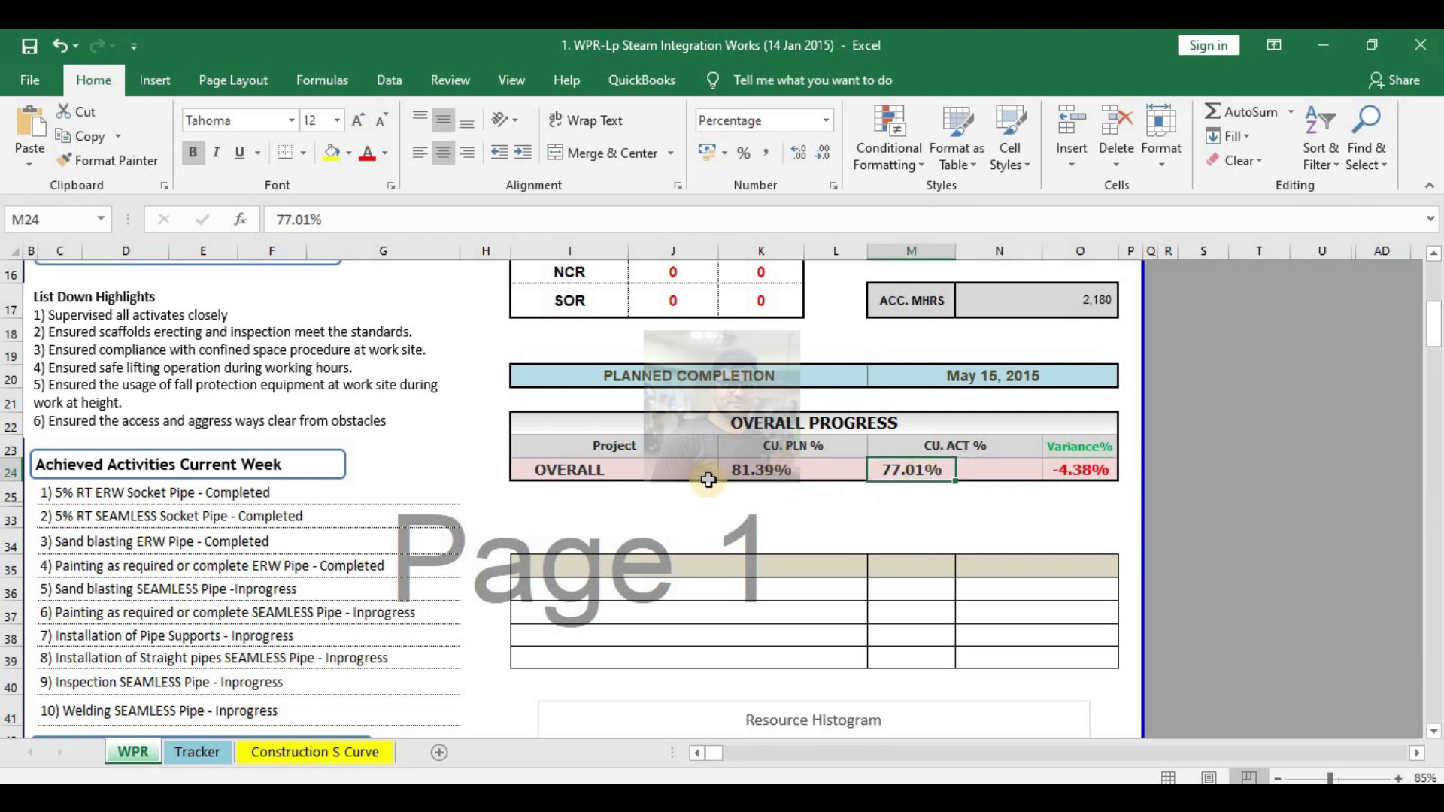
{"action": "scroll", "coordinate": [706, 474], "scroll_direction": "down", "scroll_amount": 10}
{"action": "scroll", "coordinate": [304, 763], "scroll_direction": "up", "scroll_amount": 4}
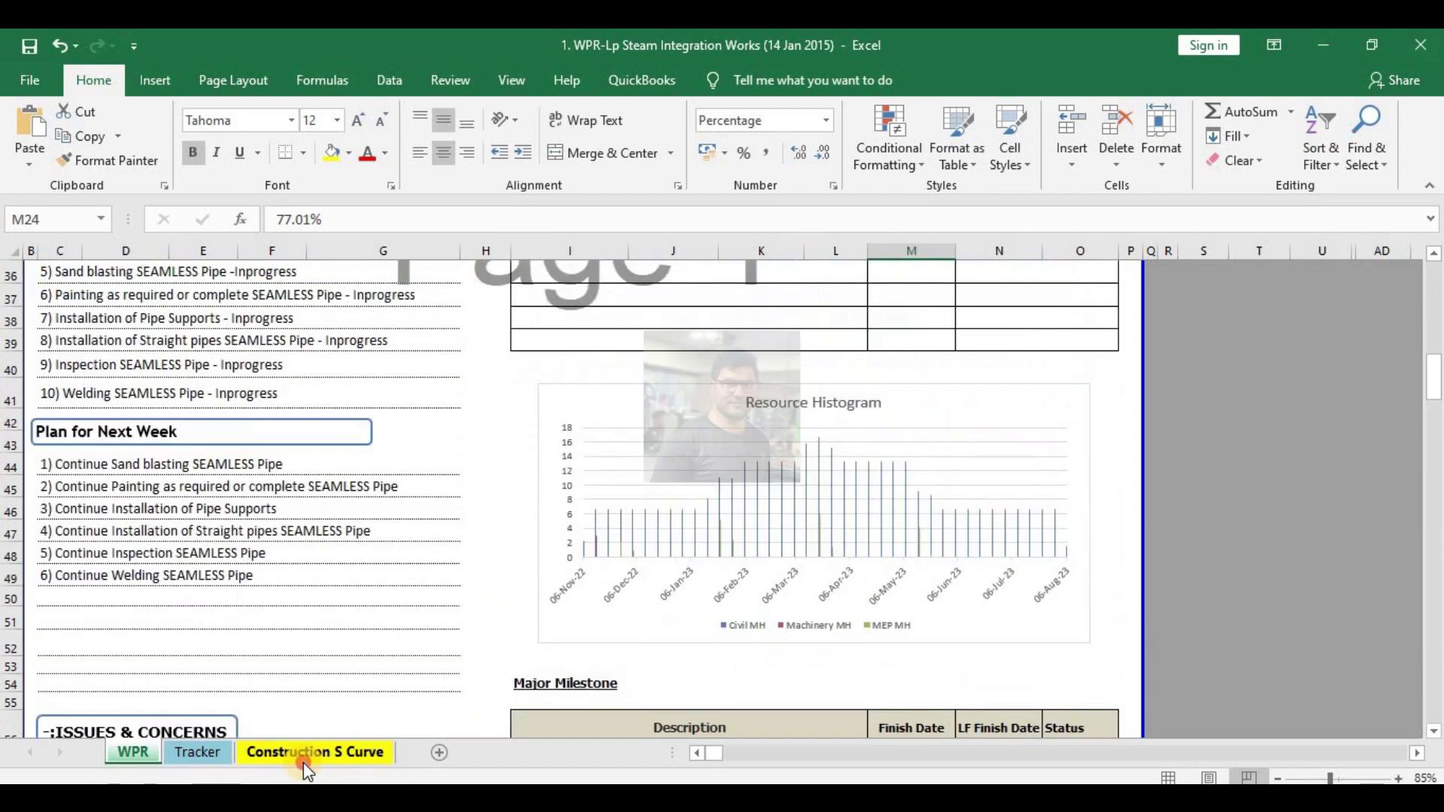
View the Construction S Curve and Tracker sheets and return to the Major Milestone table on the WPR sheet.
{"action": "left_click", "coordinate": [309, 752]}
{"action": "left_click", "coordinate": [198, 752]}
{"action": "left_click", "coordinate": [134, 753]}
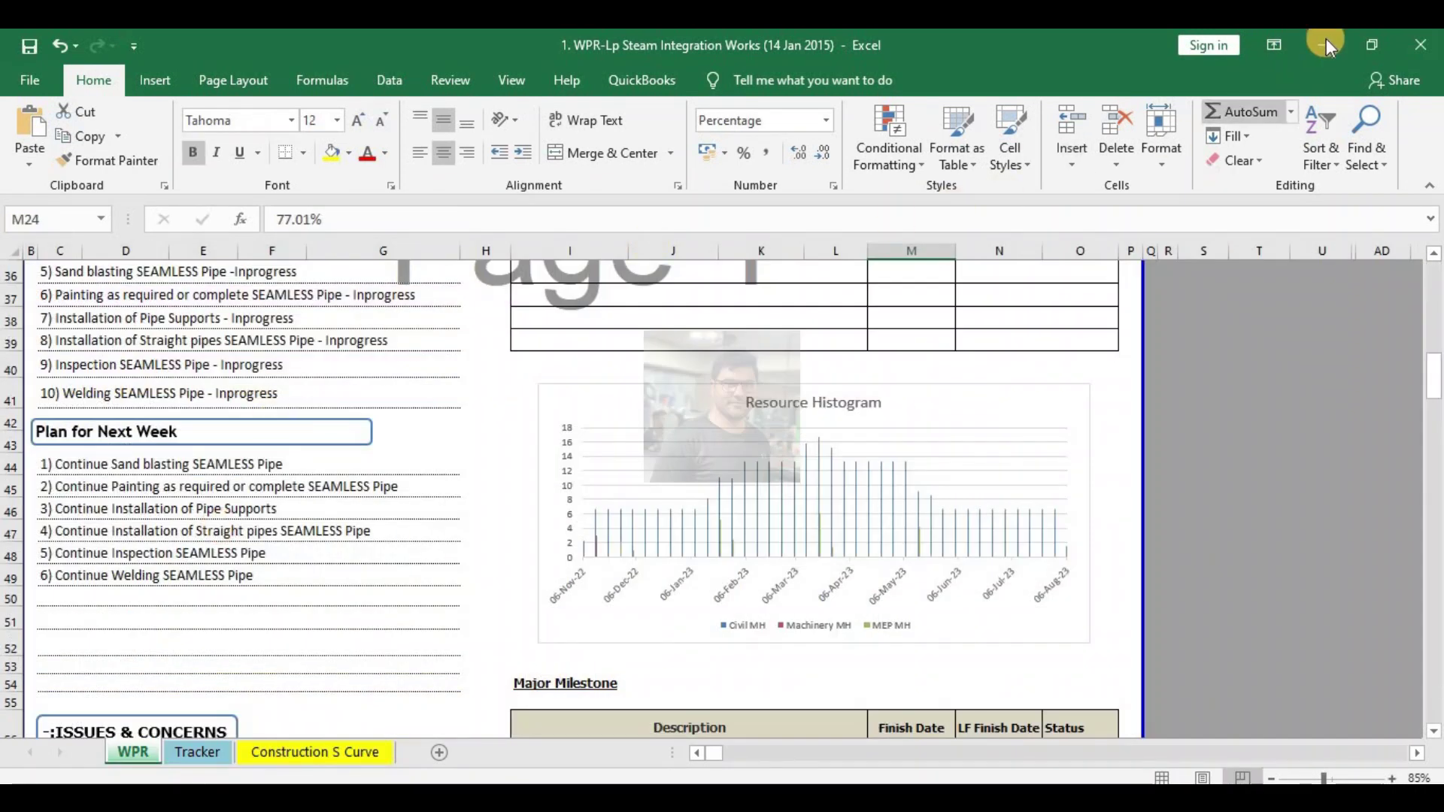
{"action": "scroll", "coordinate": [576, 652], "scroll_direction": "down", "scroll_amount": 2}
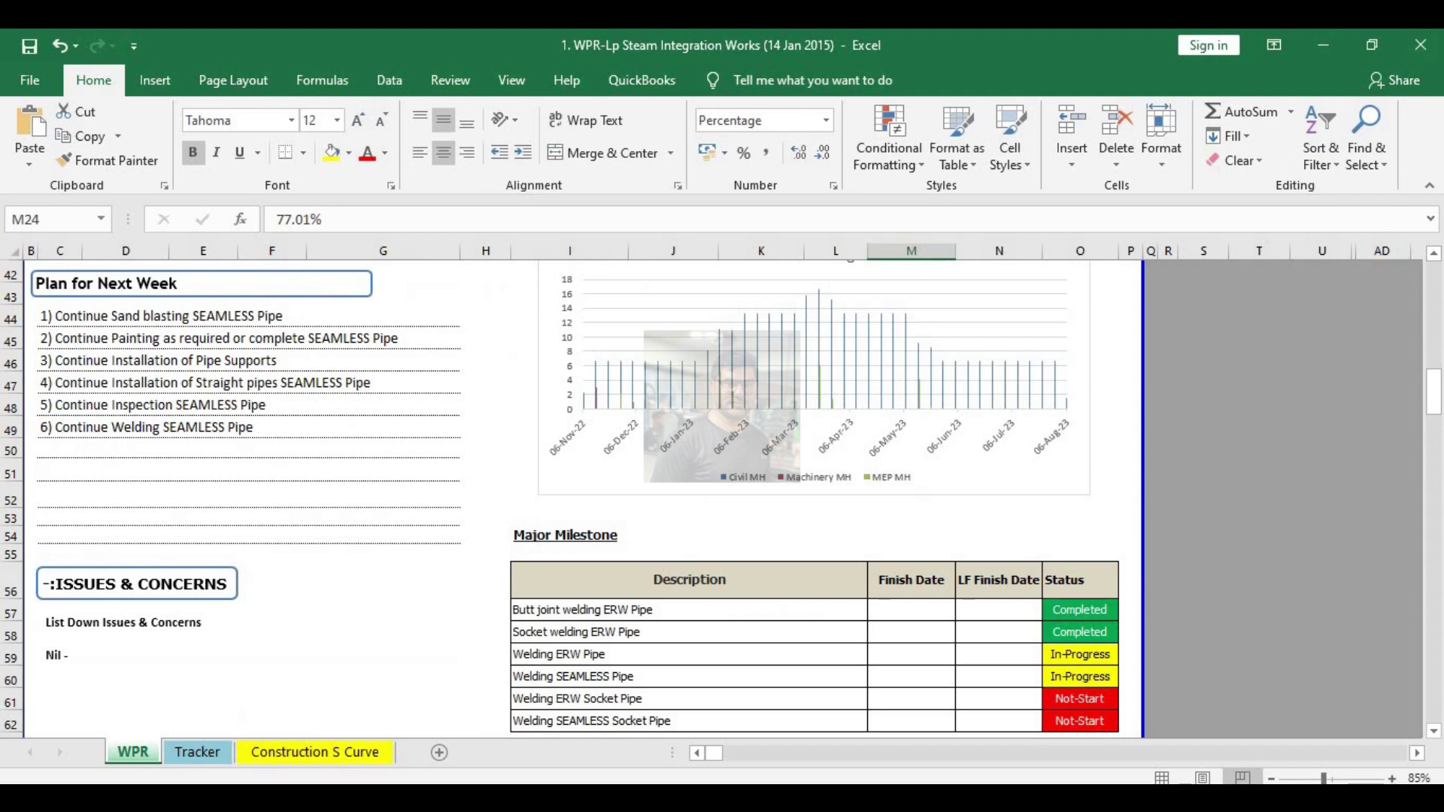
Switch to Primavera P6 and start a project export in the Spreadsheet - (XLSX) format.
{"action": "left_click", "coordinate": [541, 797]}
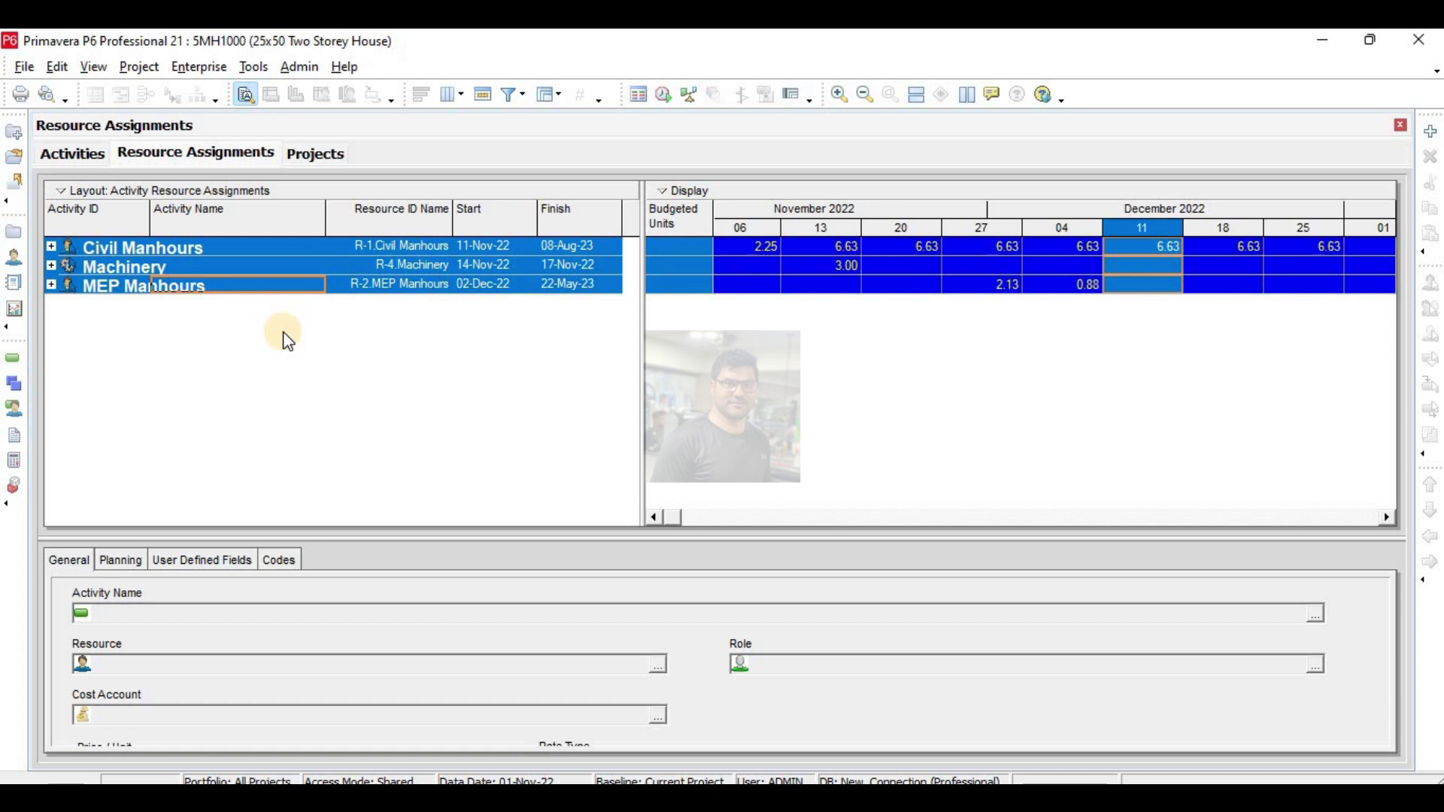
{"action": "left_click", "coordinate": [26, 68]}
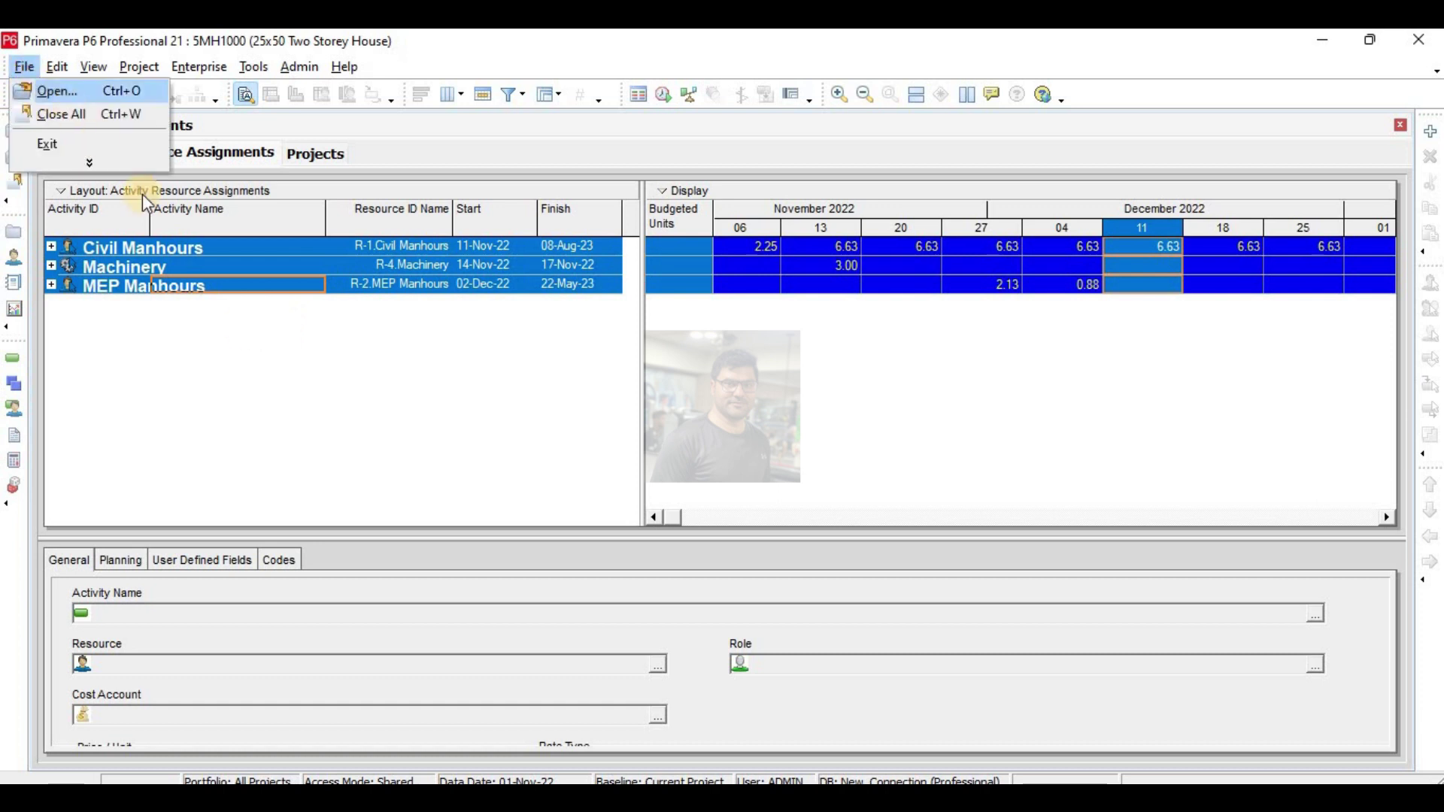
{"action": "left_click", "coordinate": [88, 158]}
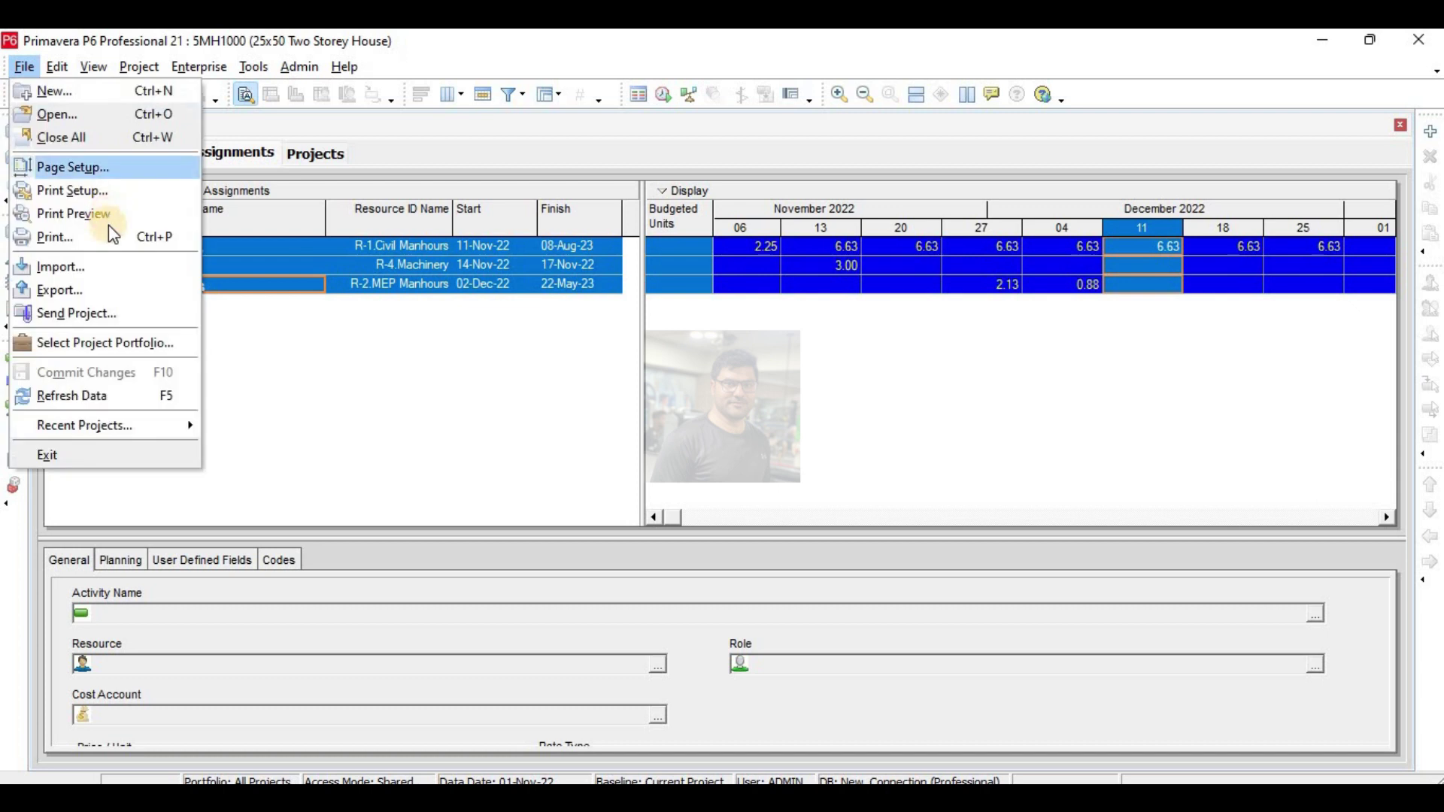
{"action": "left_click", "coordinate": [82, 296]}
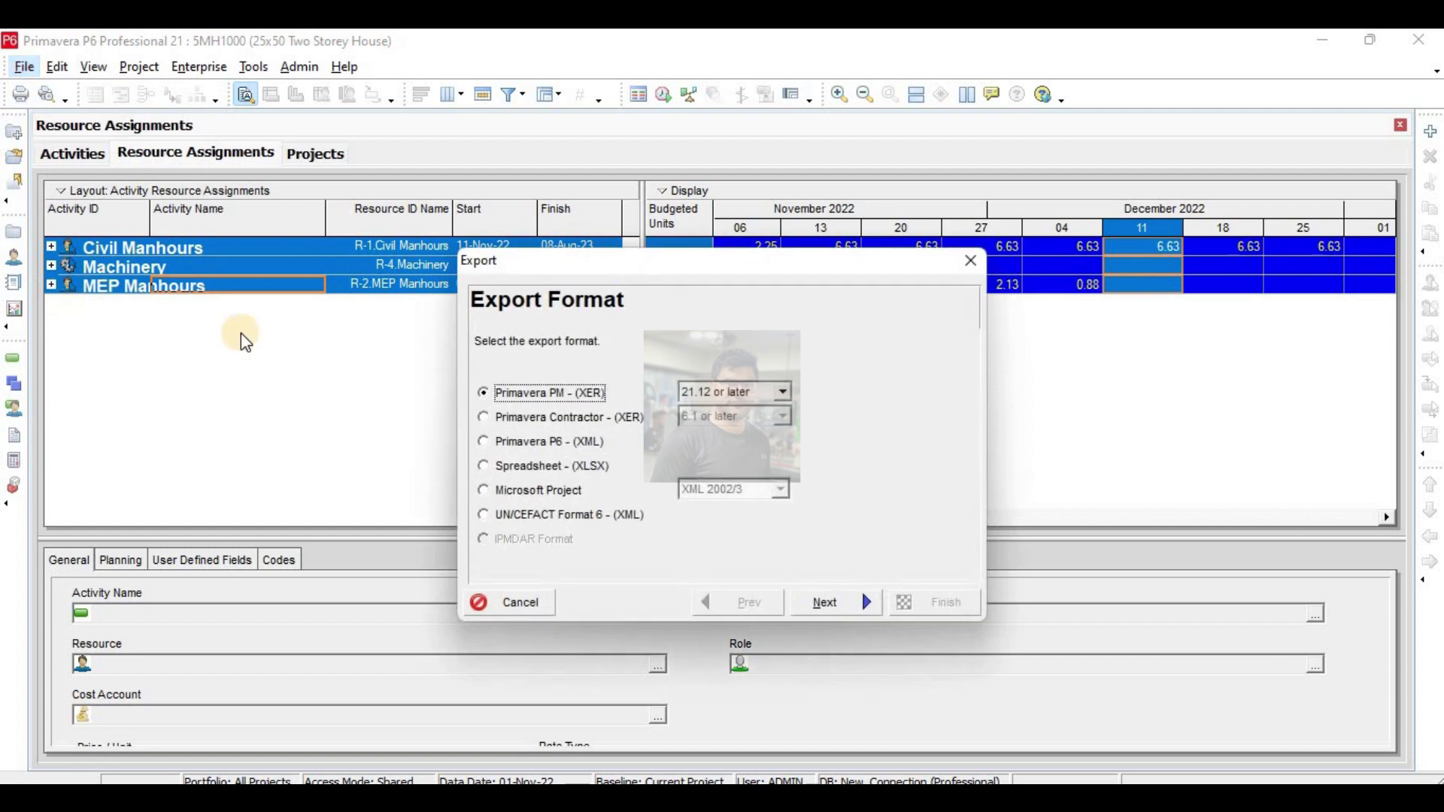
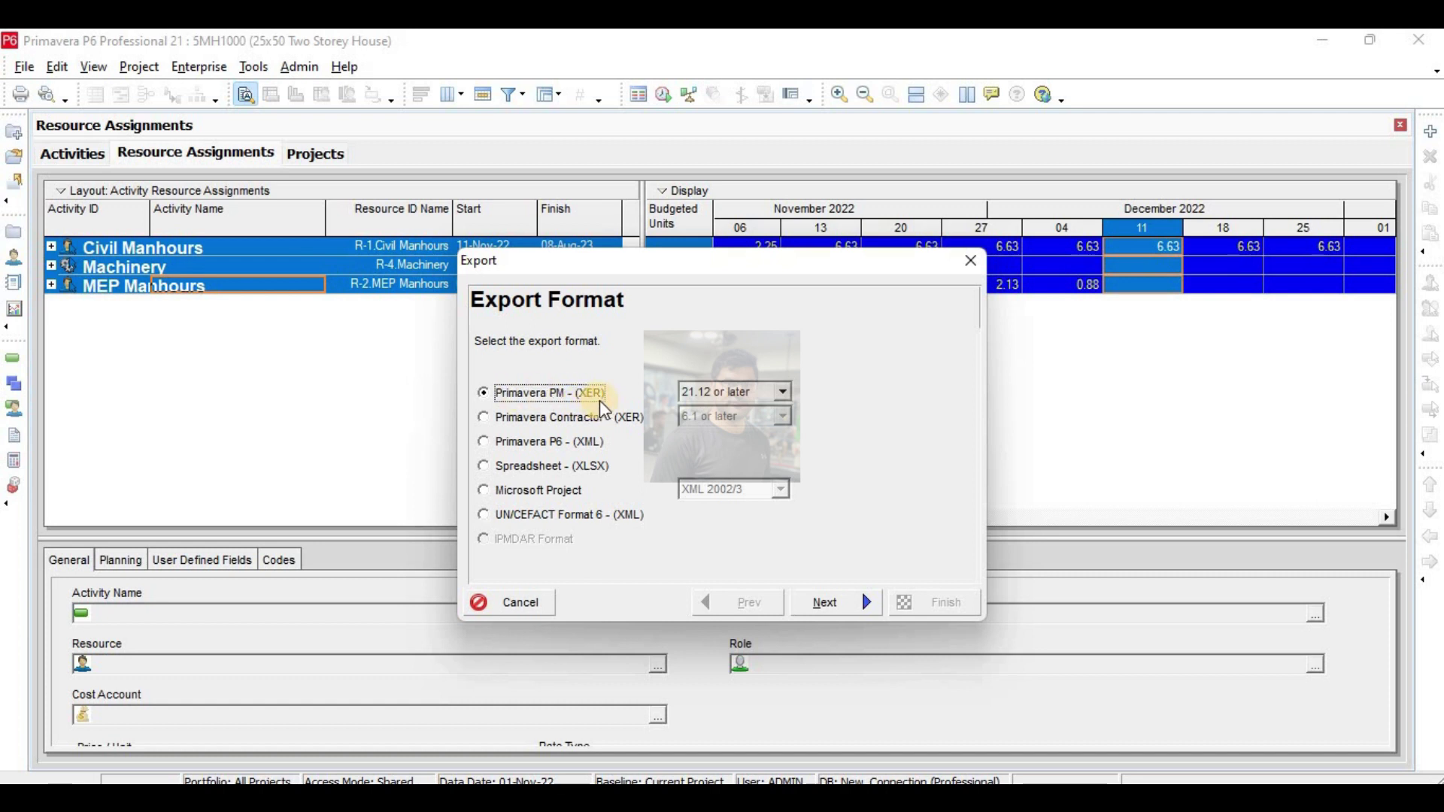
{"action": "left_click", "coordinate": [519, 467]}
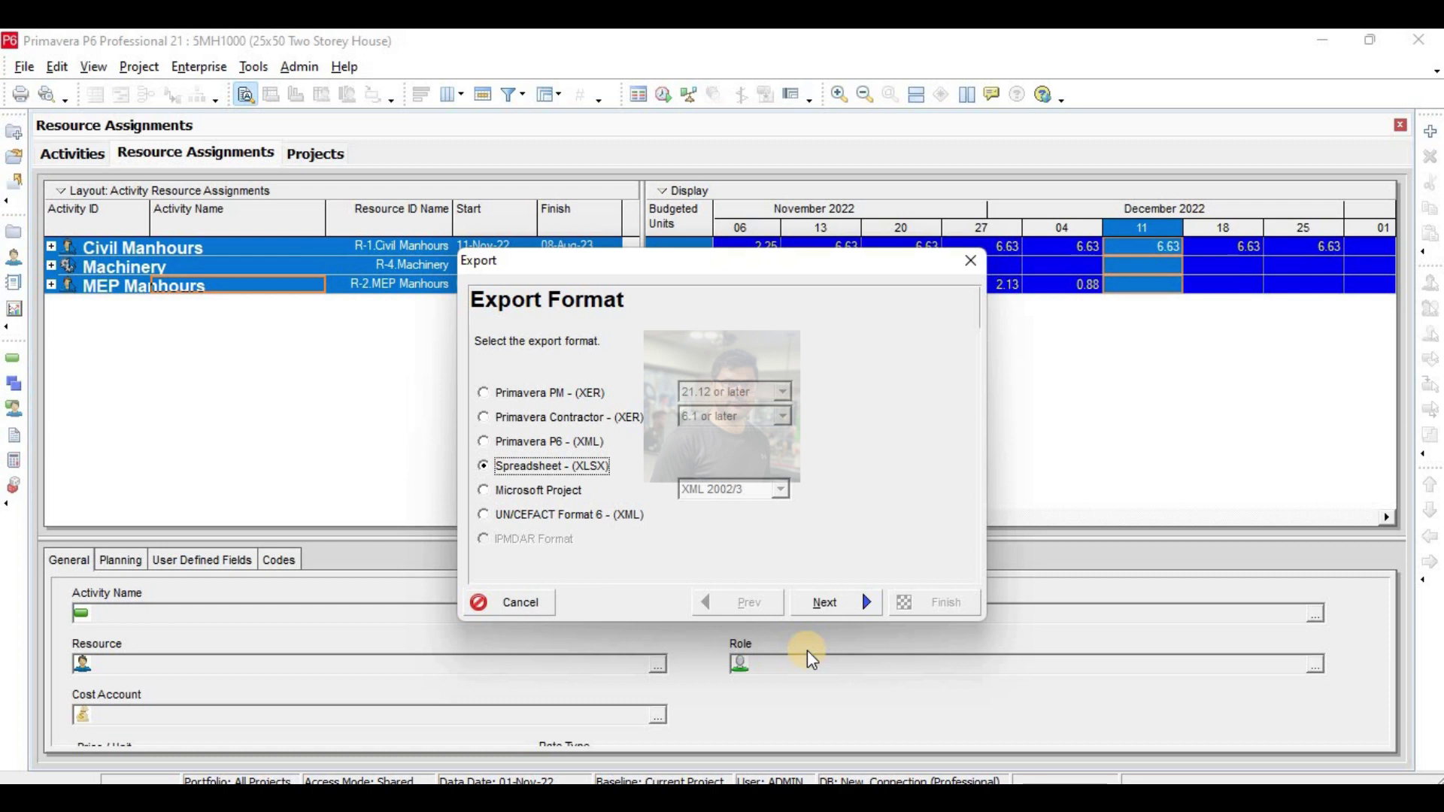
{"action": "left_click", "coordinate": [843, 614]}
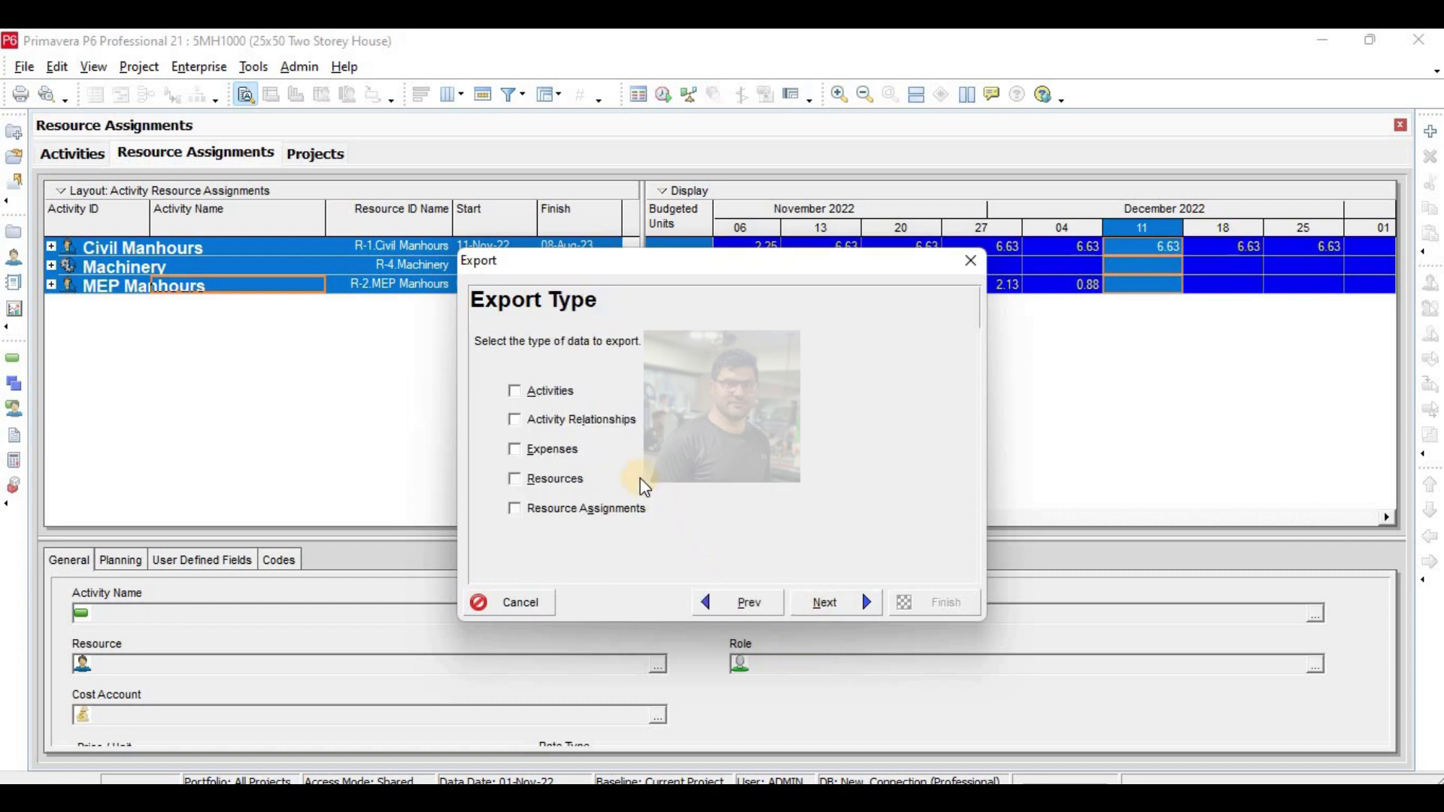
Include Activities, Activity Relationships, Expenses, Resources and Resource Assignments as the data types to export.
{"action": "left_click", "coordinate": [517, 392]}
{"action": "left_click", "coordinate": [523, 430]}
{"action": "left_click", "coordinate": [519, 451]}
{"action": "left_click", "coordinate": [516, 479]}
{"action": "left_click", "coordinate": [515, 508]}
{"action": "left_click", "coordinate": [841, 607]}
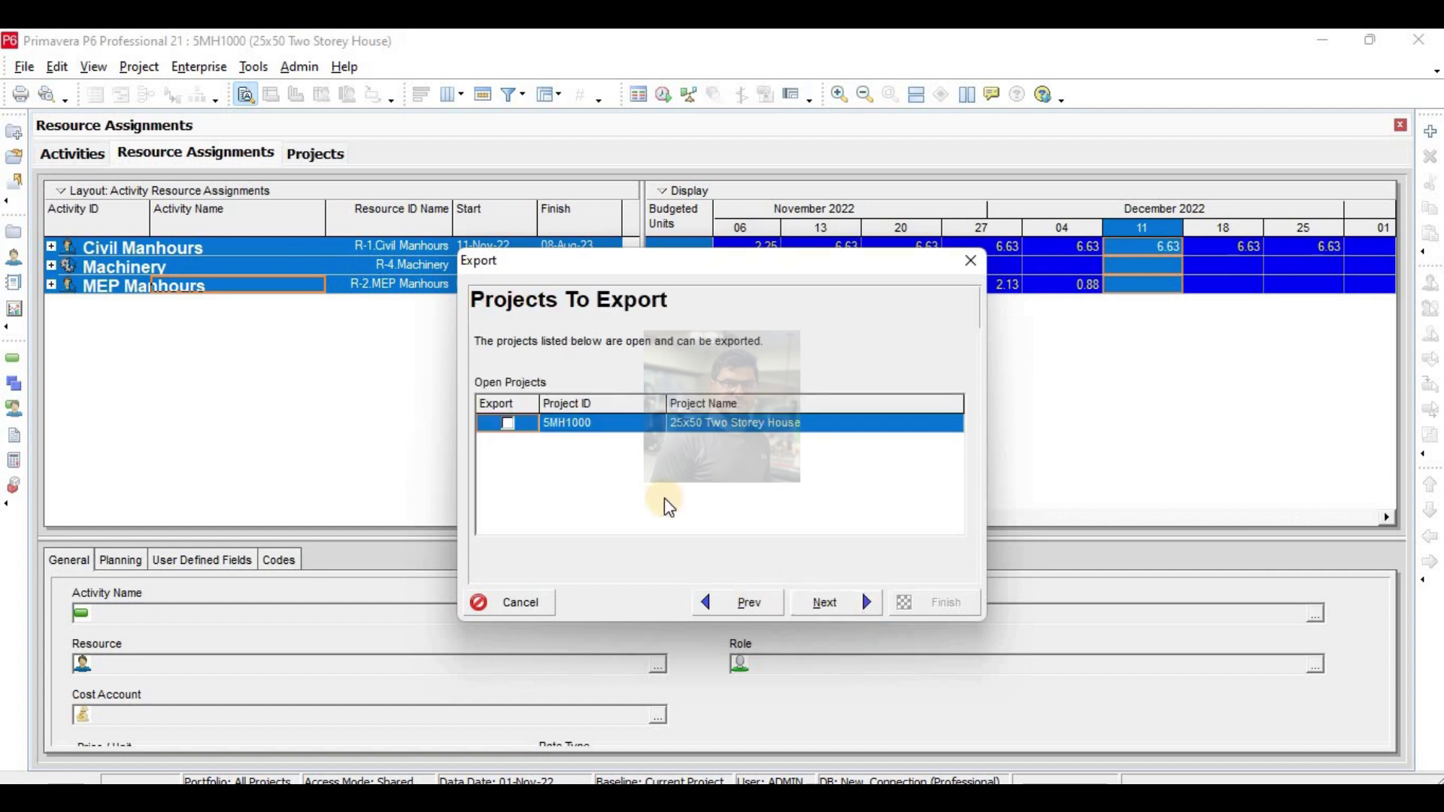
Mark project 5MH1000, 25x50 Two Storey House, for export and select the resource template.
{"action": "left_click", "coordinate": [842, 607]}
{"action": "left_click", "coordinate": [729, 451]}
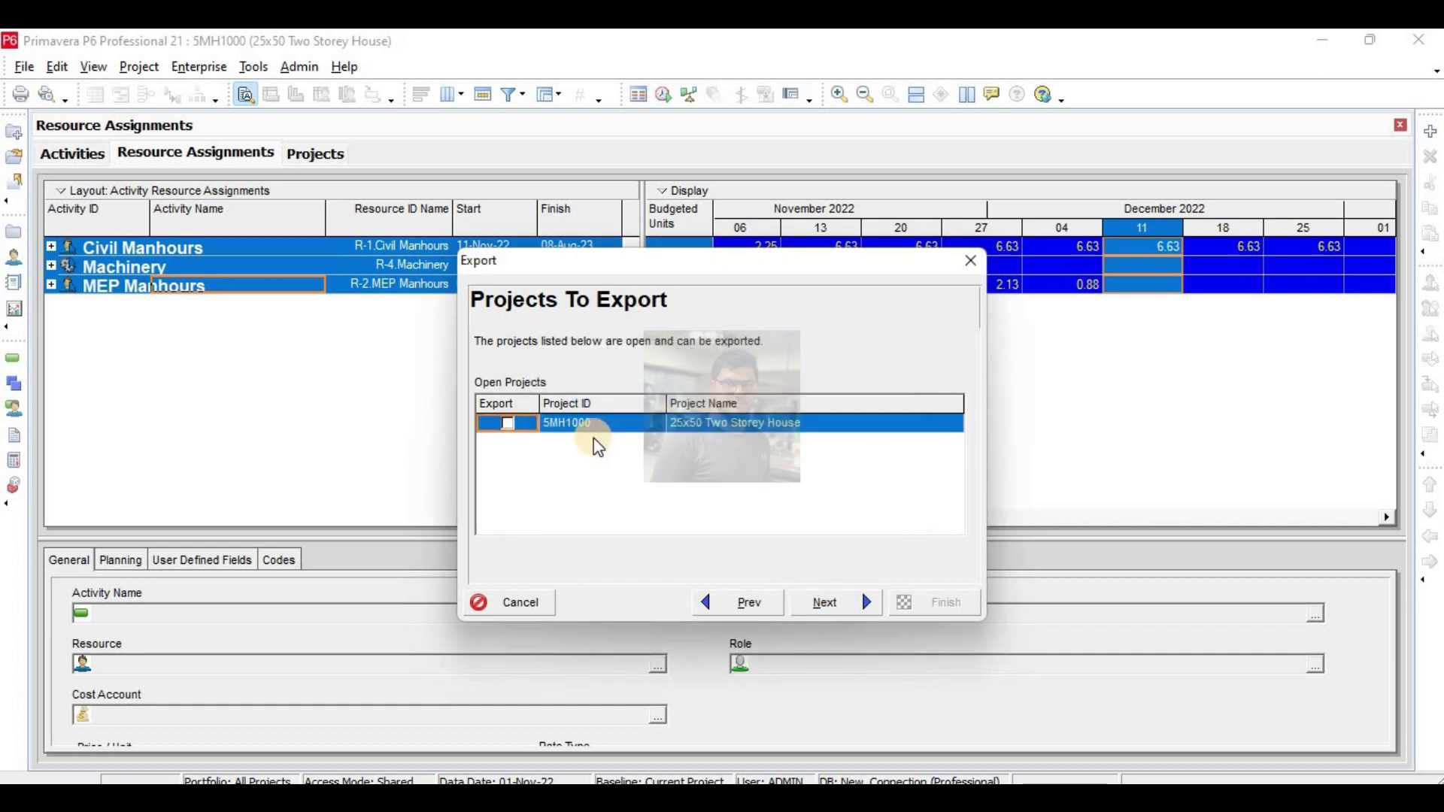
{"action": "left_click", "coordinate": [827, 602]}
{"action": "left_click", "coordinate": [551, 387]}
{"action": "left_click", "coordinate": [552, 366]}
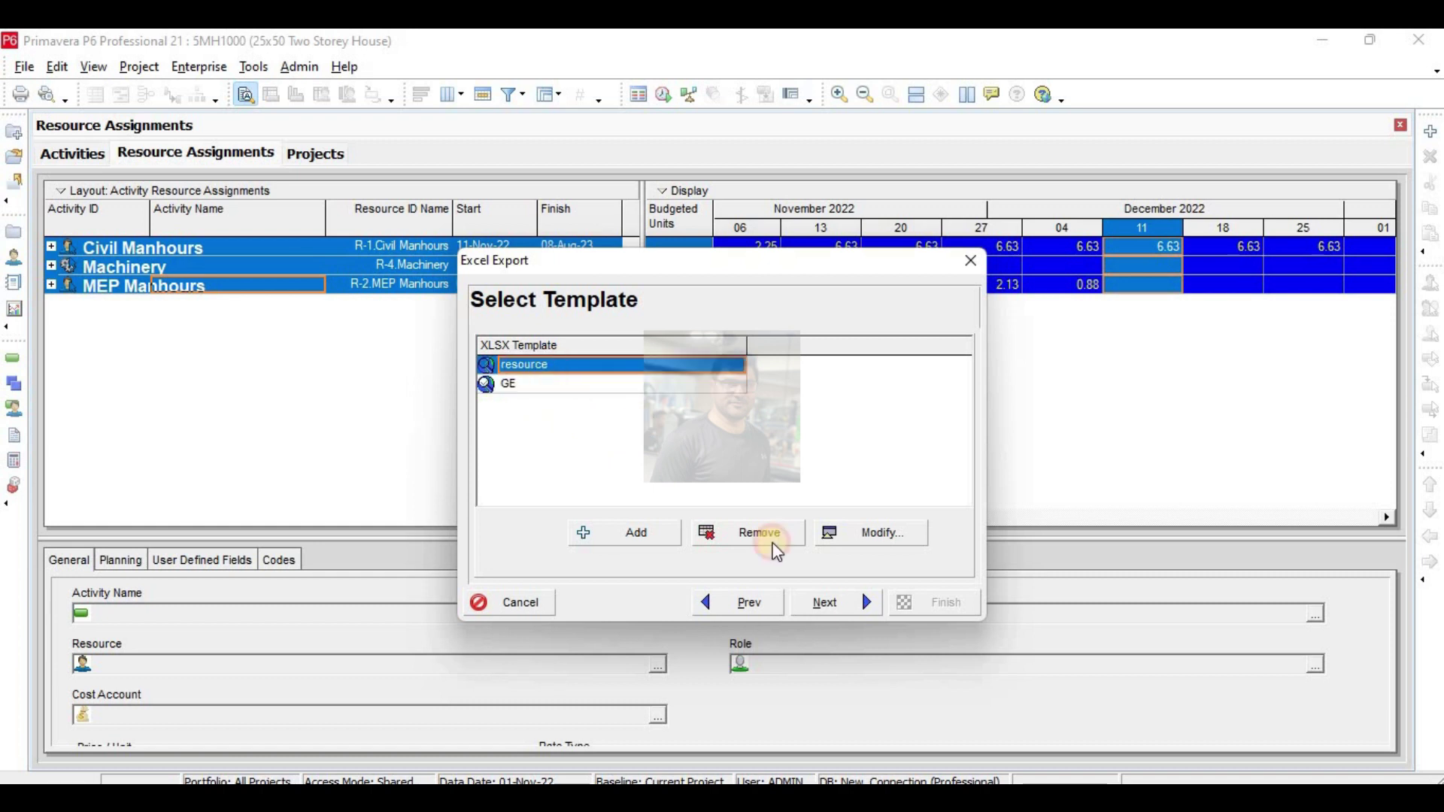
Check the subject area and selected columns of the resource export template.
{"action": "left_click", "coordinate": [840, 602]}
{"action": "left_click", "coordinate": [745, 601]}
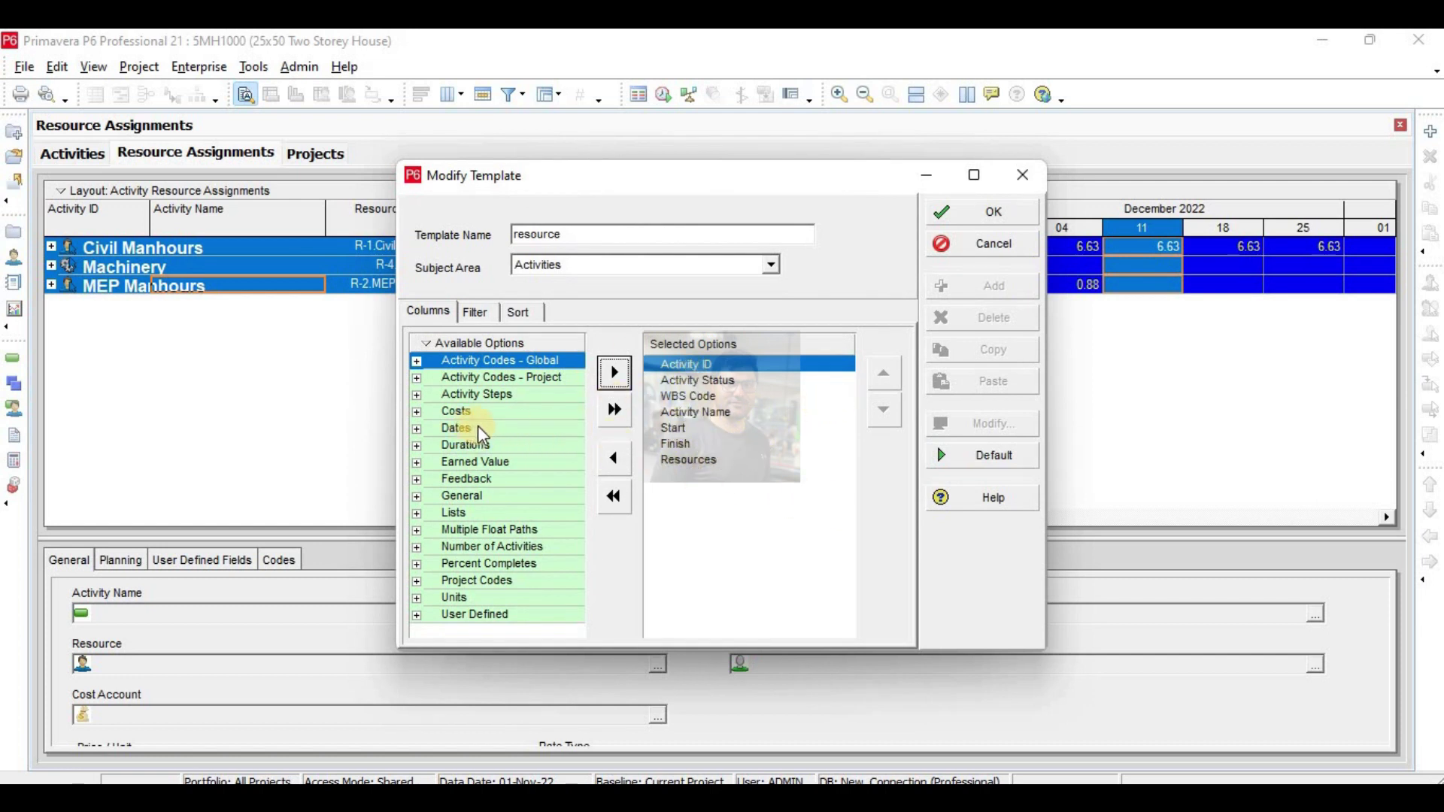
{"action": "left_click", "coordinate": [959, 215]}
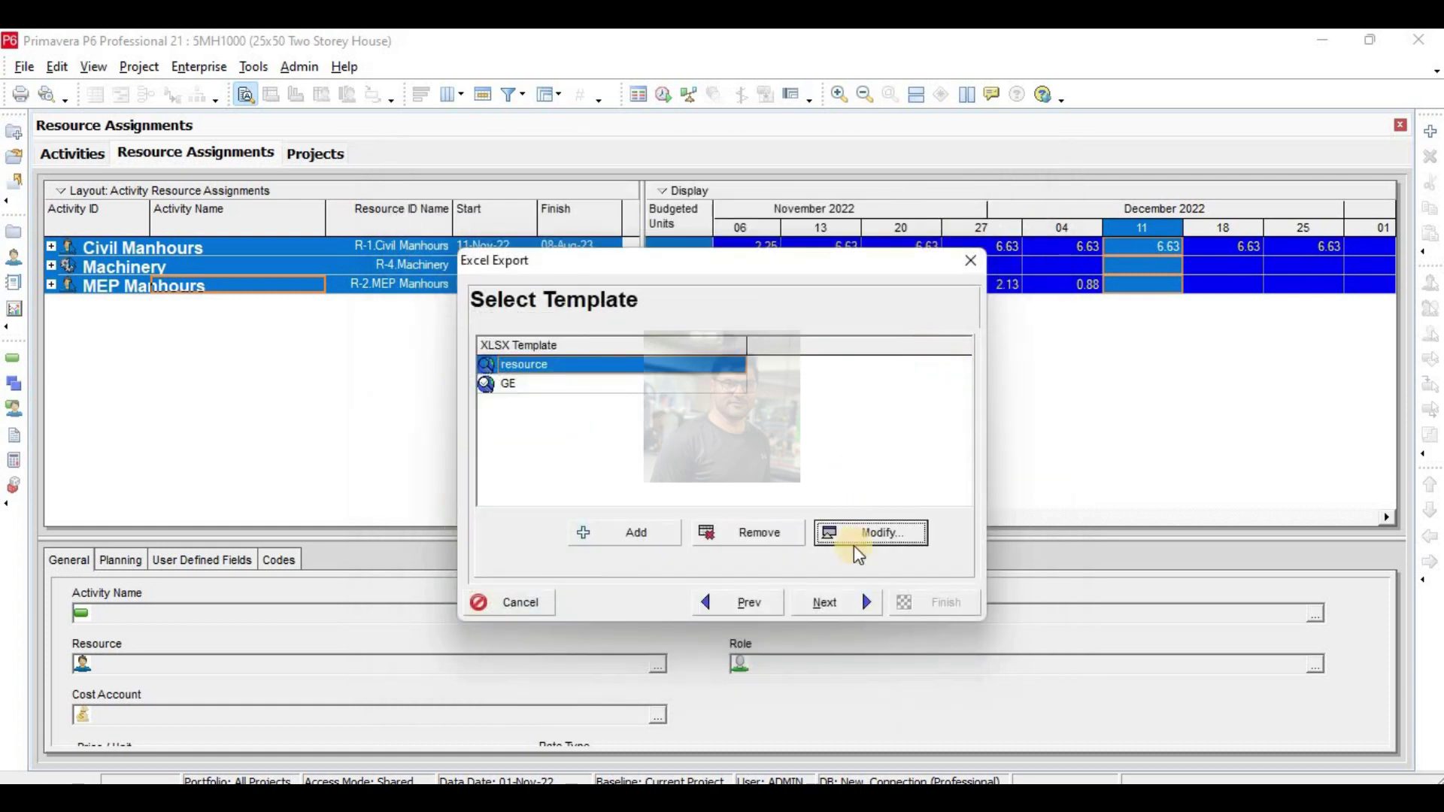
Export the project to 5MH1000.xlsx in Documents and open the Documents folder in File Explorer.
{"action": "left_click", "coordinate": [811, 599]}
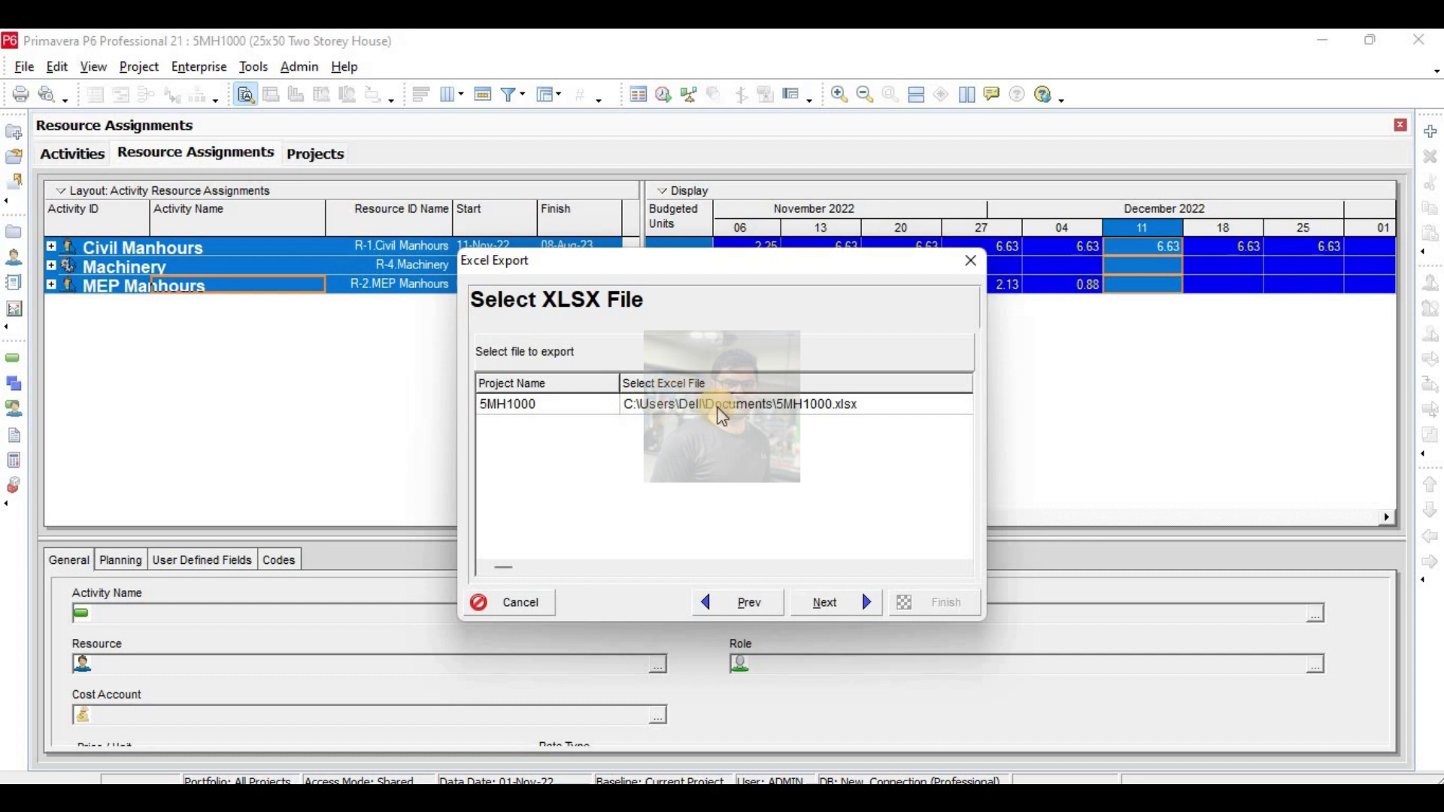
{"action": "left_click", "coordinate": [805, 592]}
{"action": "left_click", "coordinate": [924, 604]}
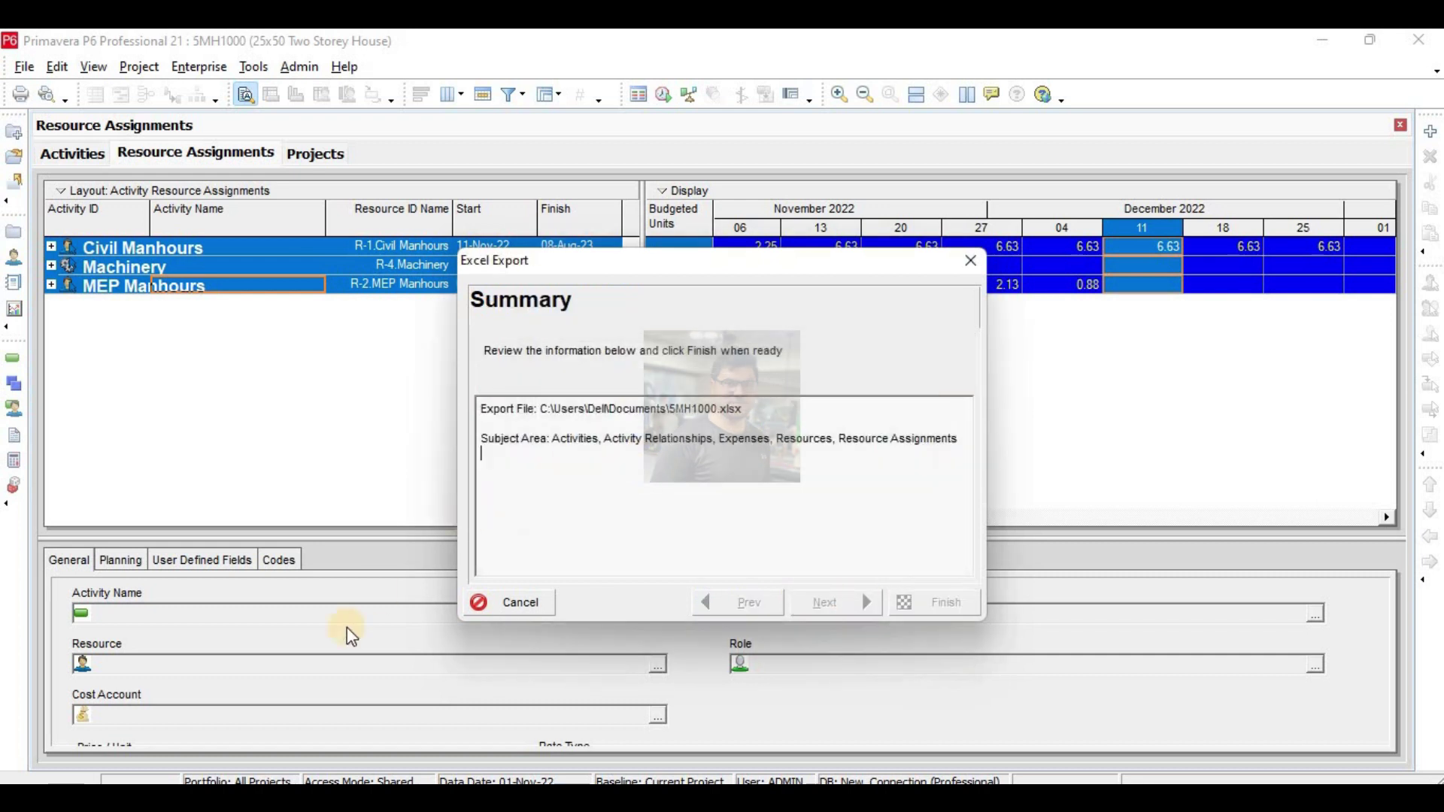
{"action": "left_click", "coordinate": [918, 605]}
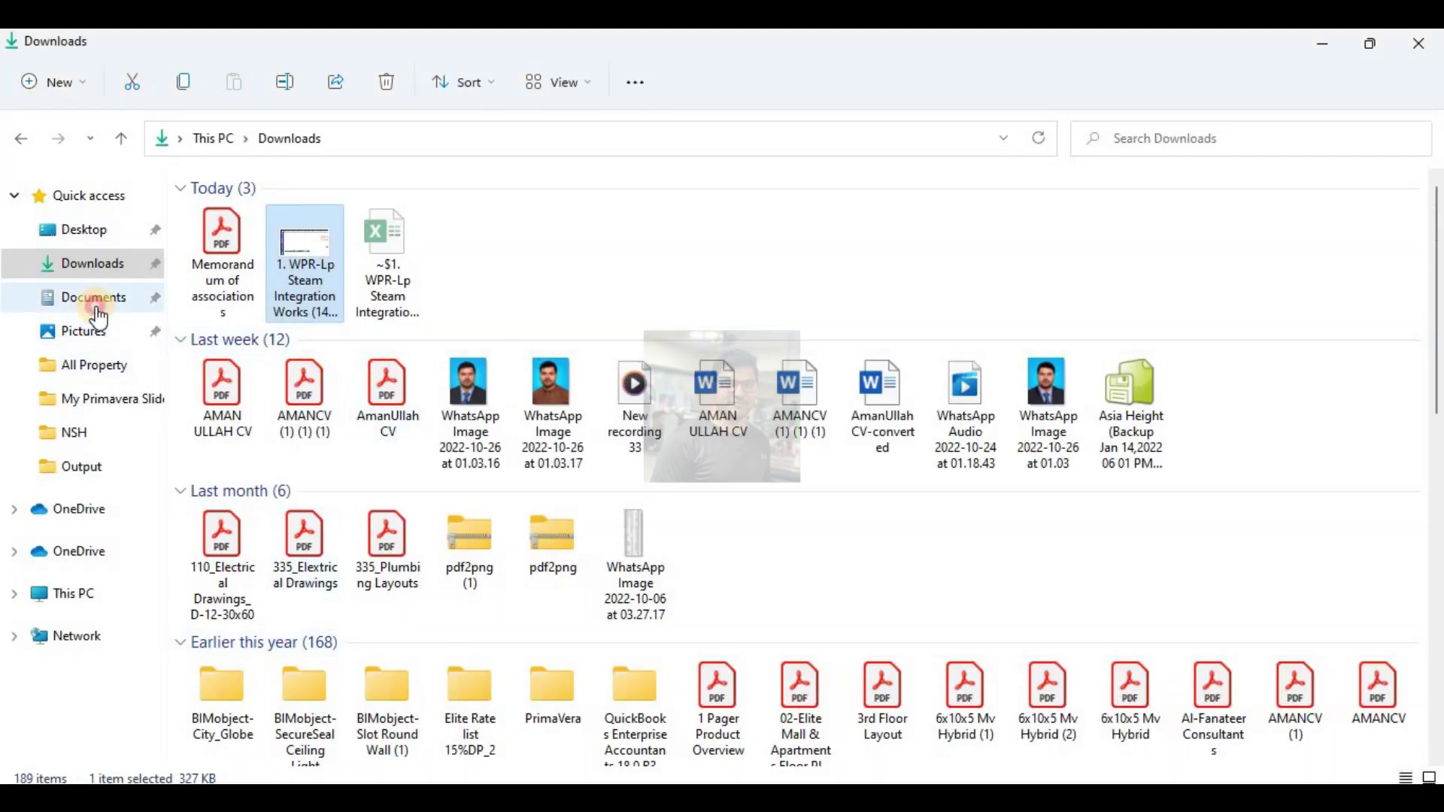
{"action": "left_click", "coordinate": [87, 296]}
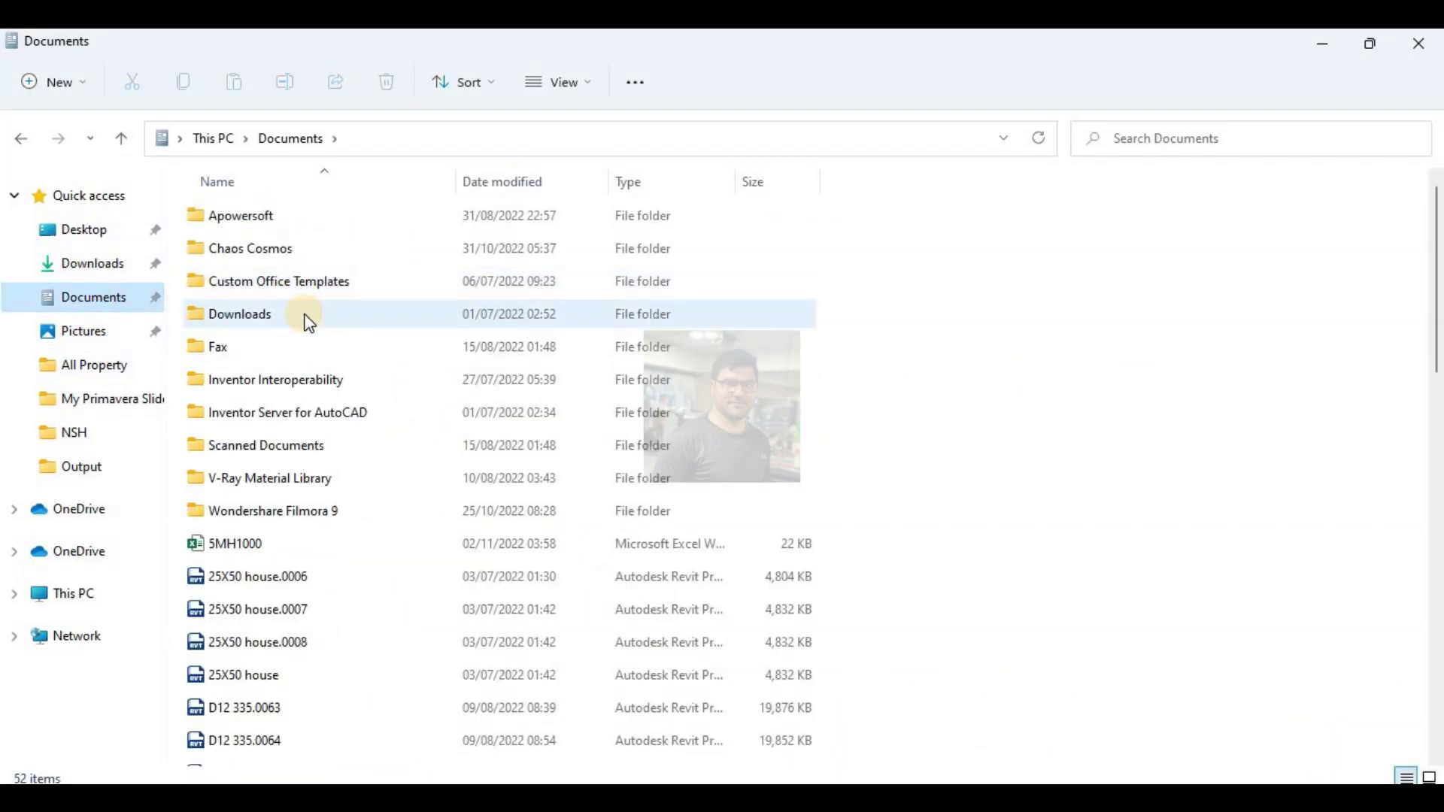
Open the exported 5MH1000 workbook from the Documents folder and maximise its window.
{"action": "scroll", "coordinate": [309, 331], "scroll_direction": "down", "scroll_amount": 1}
{"action": "left_click", "coordinate": [224, 458]}
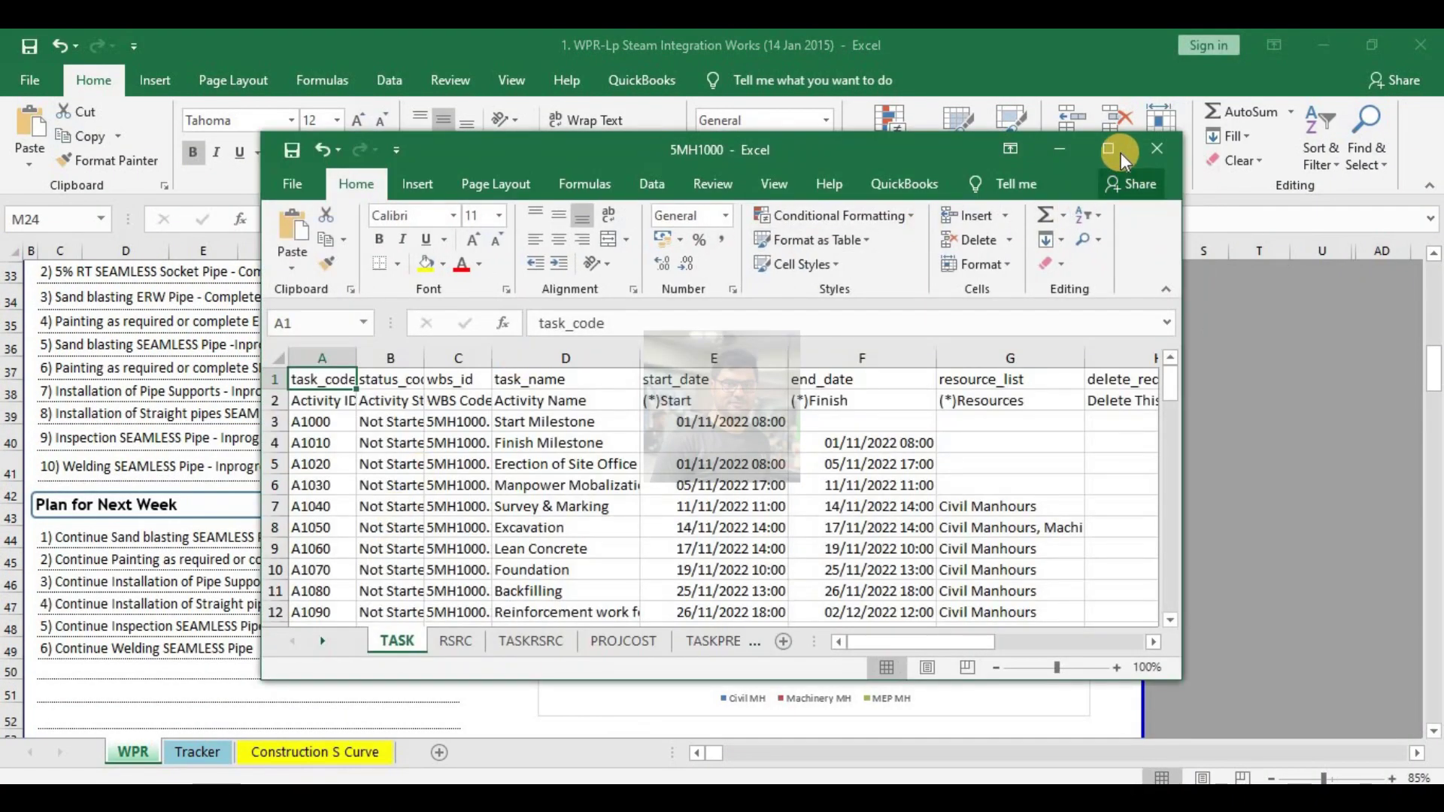
{"action": "left_click", "coordinate": [1118, 152]}
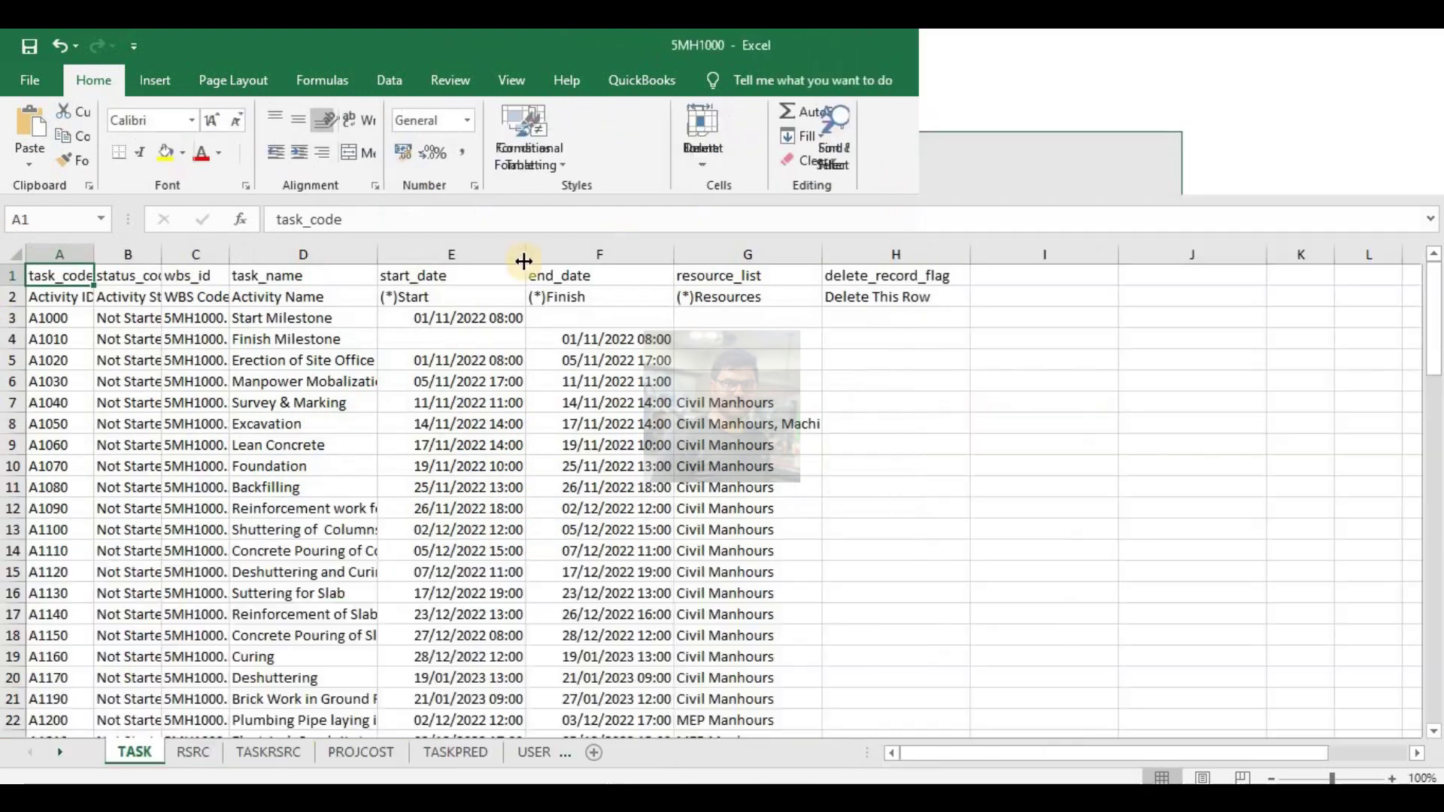
Look through the exported activity rows on the TASK sheet, including their start and finish dates and resources.
{"action": "scroll", "coordinate": [569, 555], "scroll_direction": "down", "scroll_amount": 15}
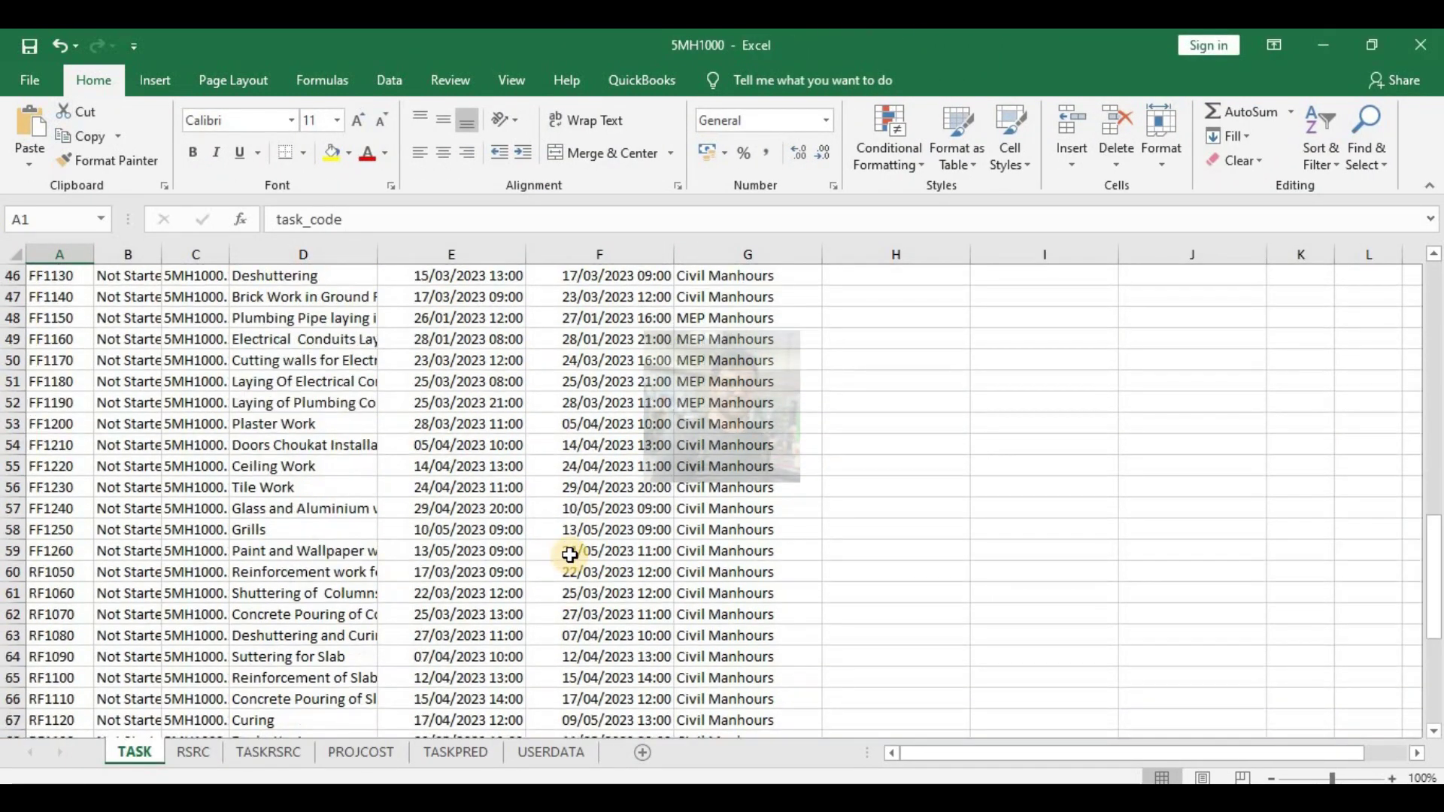
{"action": "scroll", "coordinate": [569, 555], "scroll_direction": "down", "scroll_amount": 8}
{"action": "scroll", "coordinate": [569, 555], "scroll_direction": "up", "scroll_amount": 12}
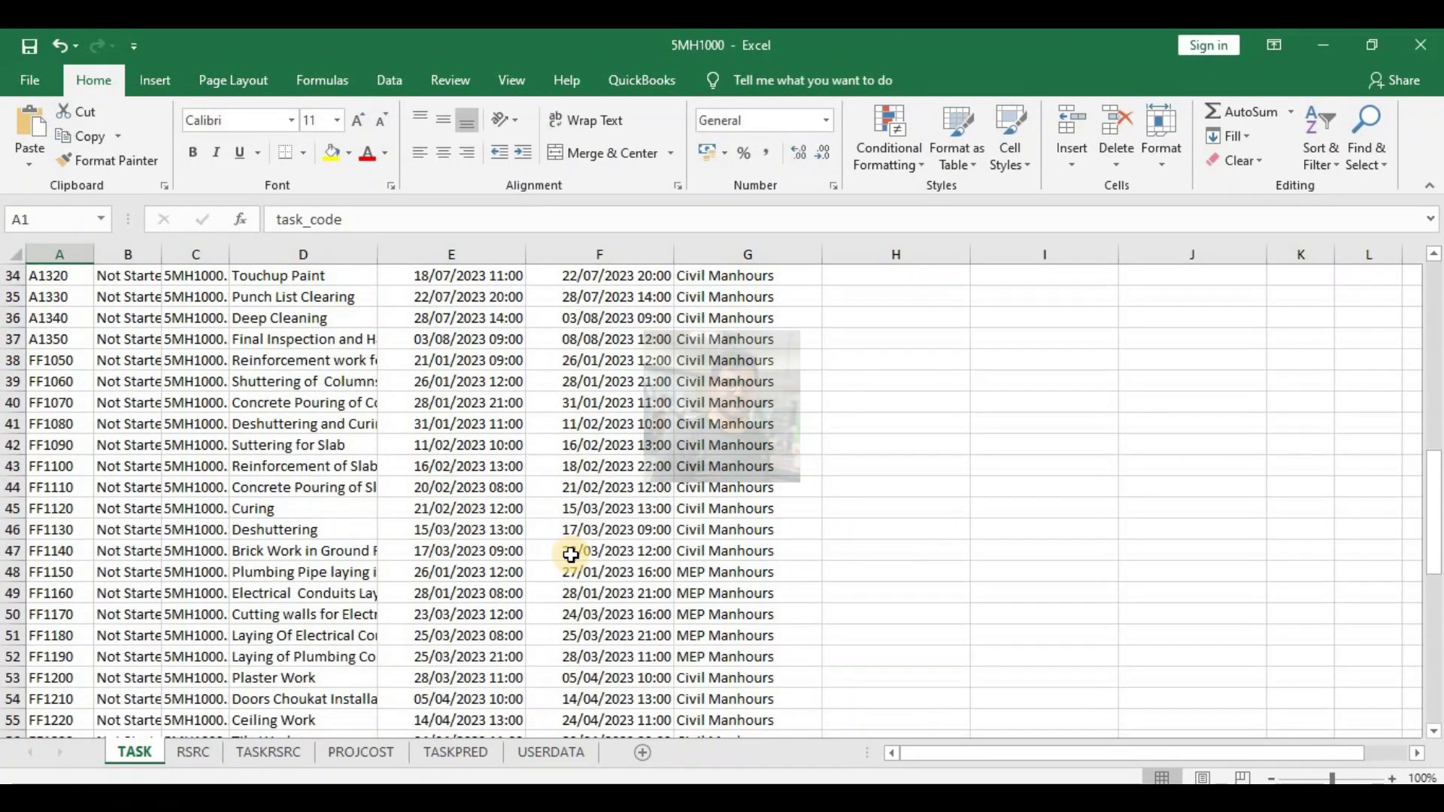
{"action": "scroll", "coordinate": [569, 555], "scroll_direction": "up", "scroll_amount": 9}
{"action": "scroll", "coordinate": [668, 508], "scroll_direction": "down", "scroll_amount": 6}
{"action": "scroll", "coordinate": [669, 509], "scroll_direction": "down", "scroll_amount": 15}
{"action": "scroll", "coordinate": [225, 622], "scroll_direction": "up", "scroll_amount": 5}
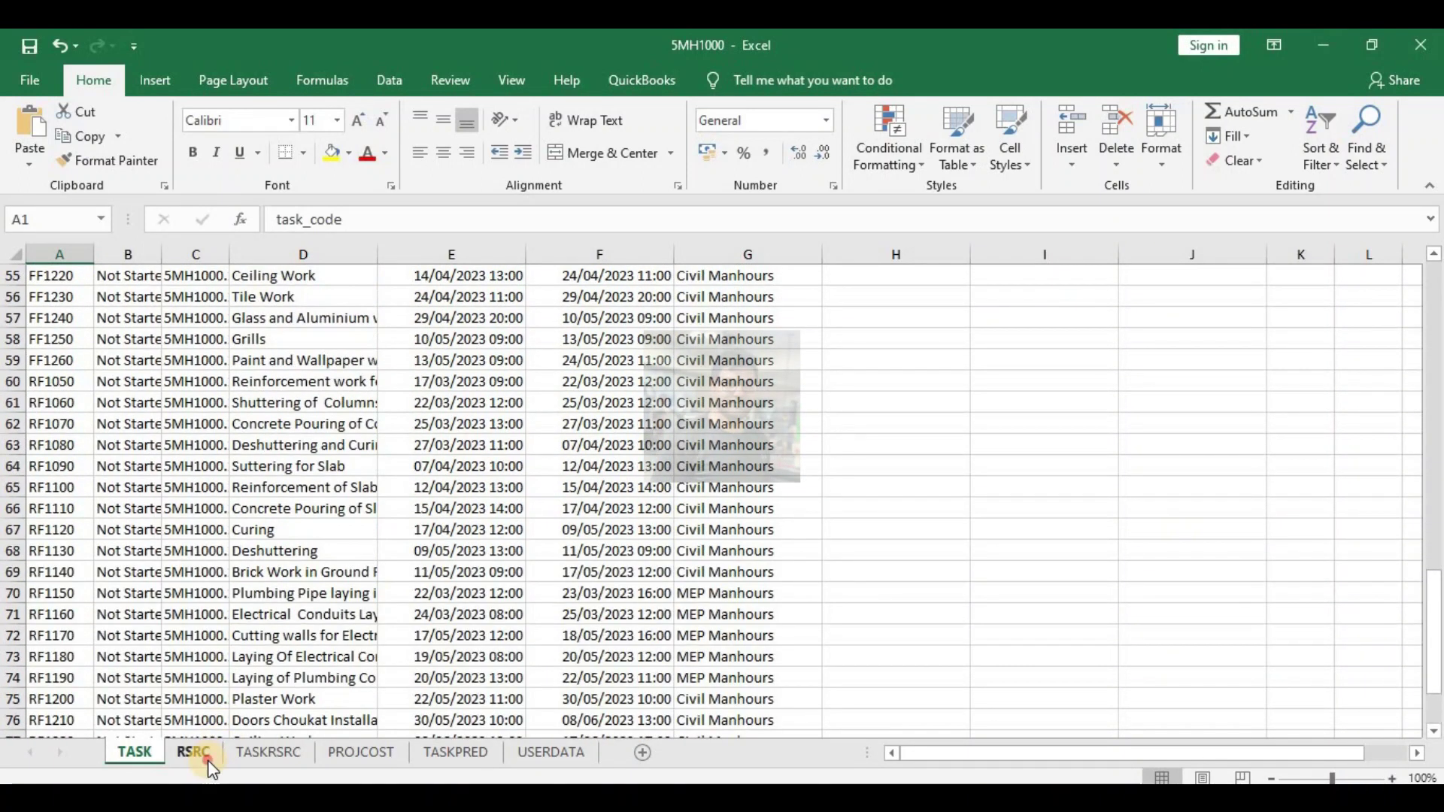
Check the RSRC, TASKRSRC and PROJCOST sheets of the export and return to Primavera P6.
{"action": "left_click", "coordinate": [197, 754]}
{"action": "left_click", "coordinate": [297, 754]}
{"action": "left_click", "coordinate": [351, 754]}
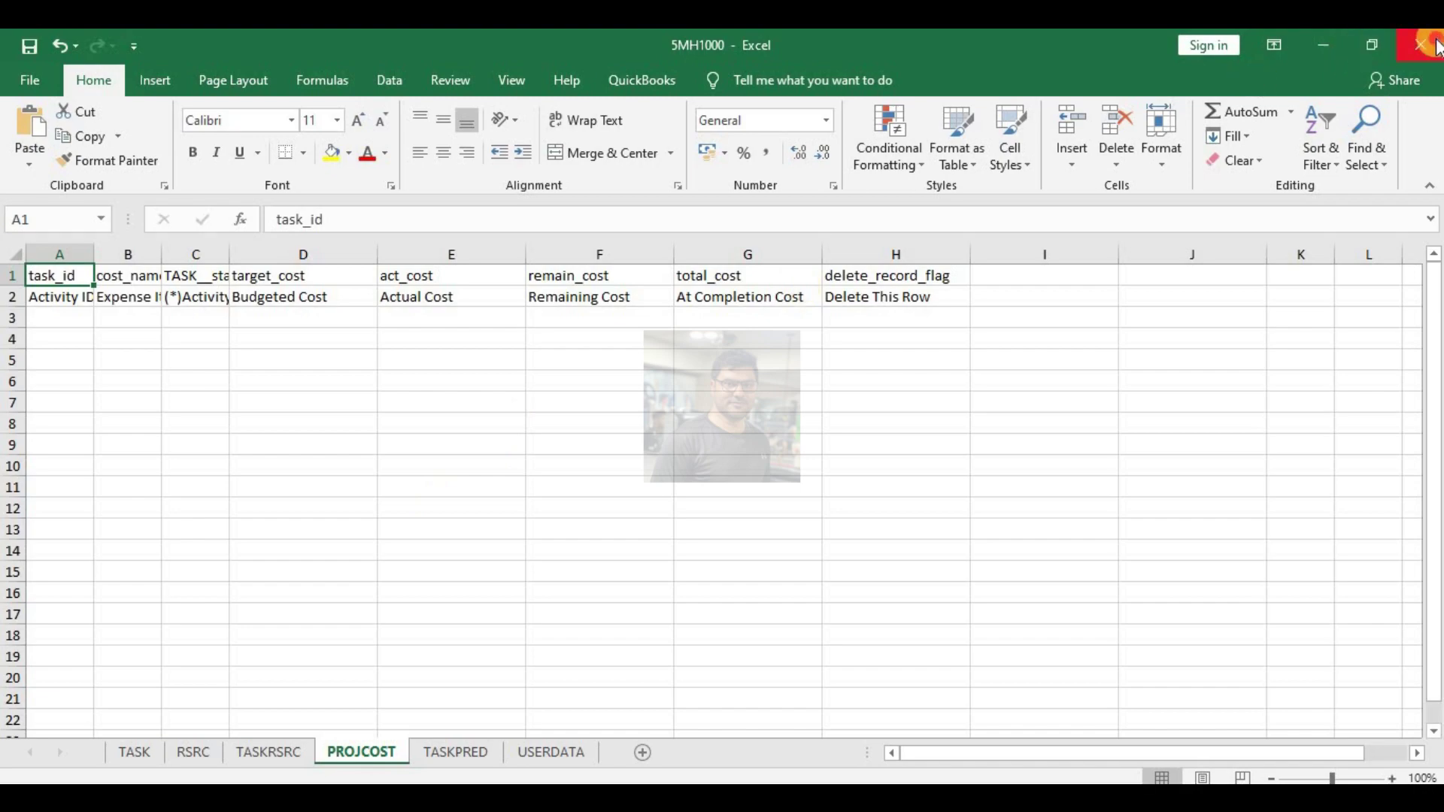
{"action": "left_click", "coordinate": [1324, 45]}
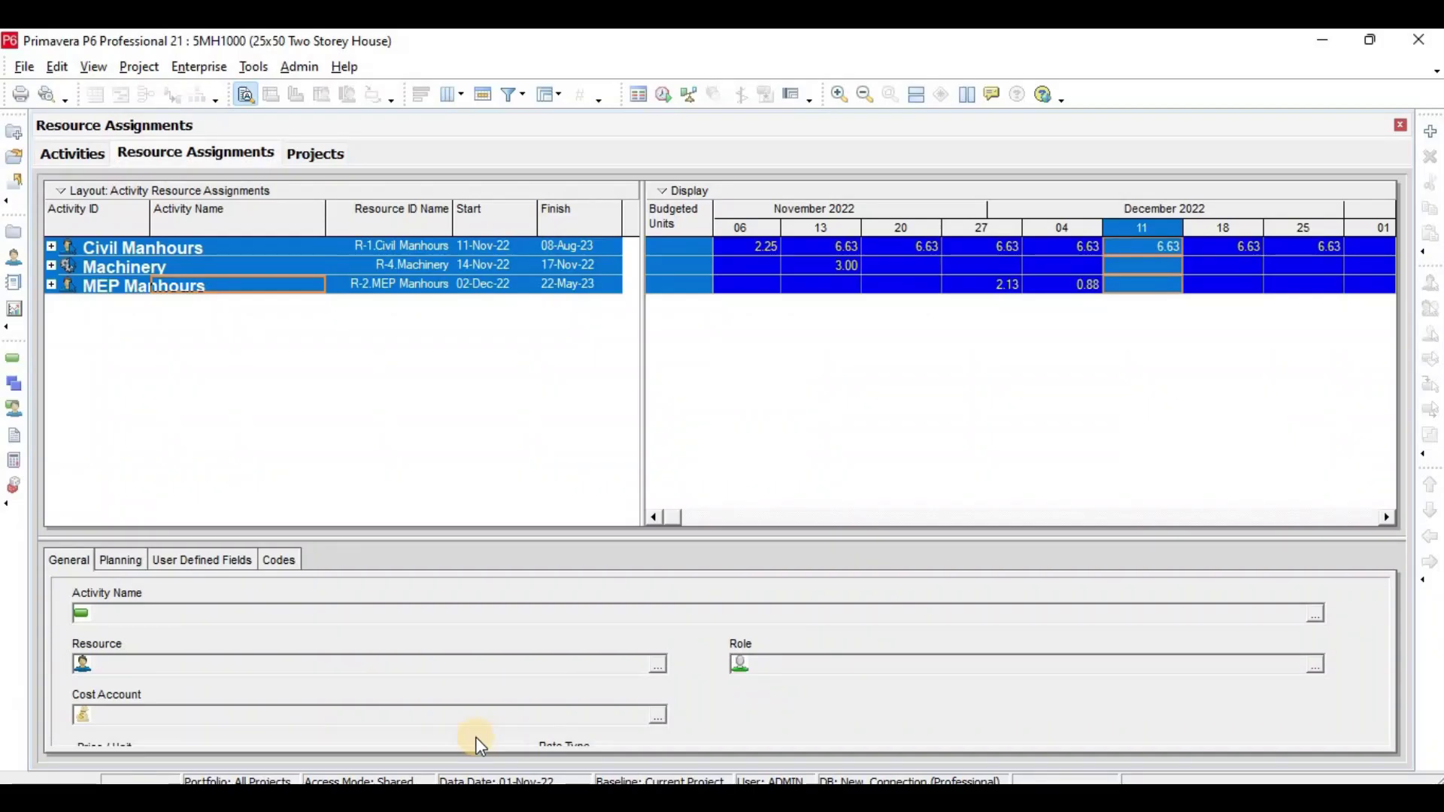